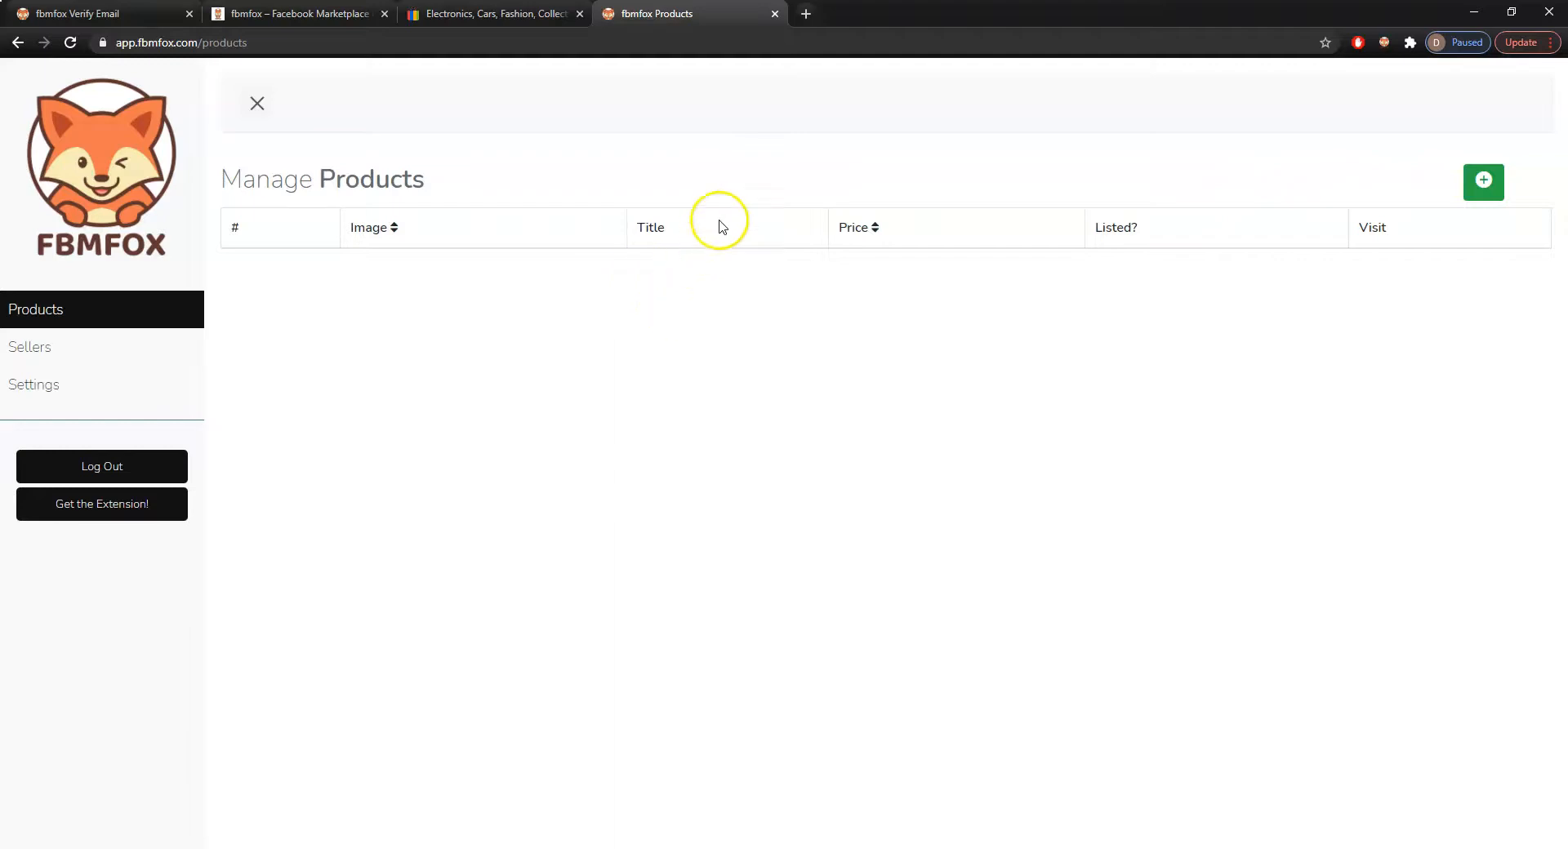
Examine the supported suppliers on the fbmfox homepage alongside the eBay homepage
click(294, 13)
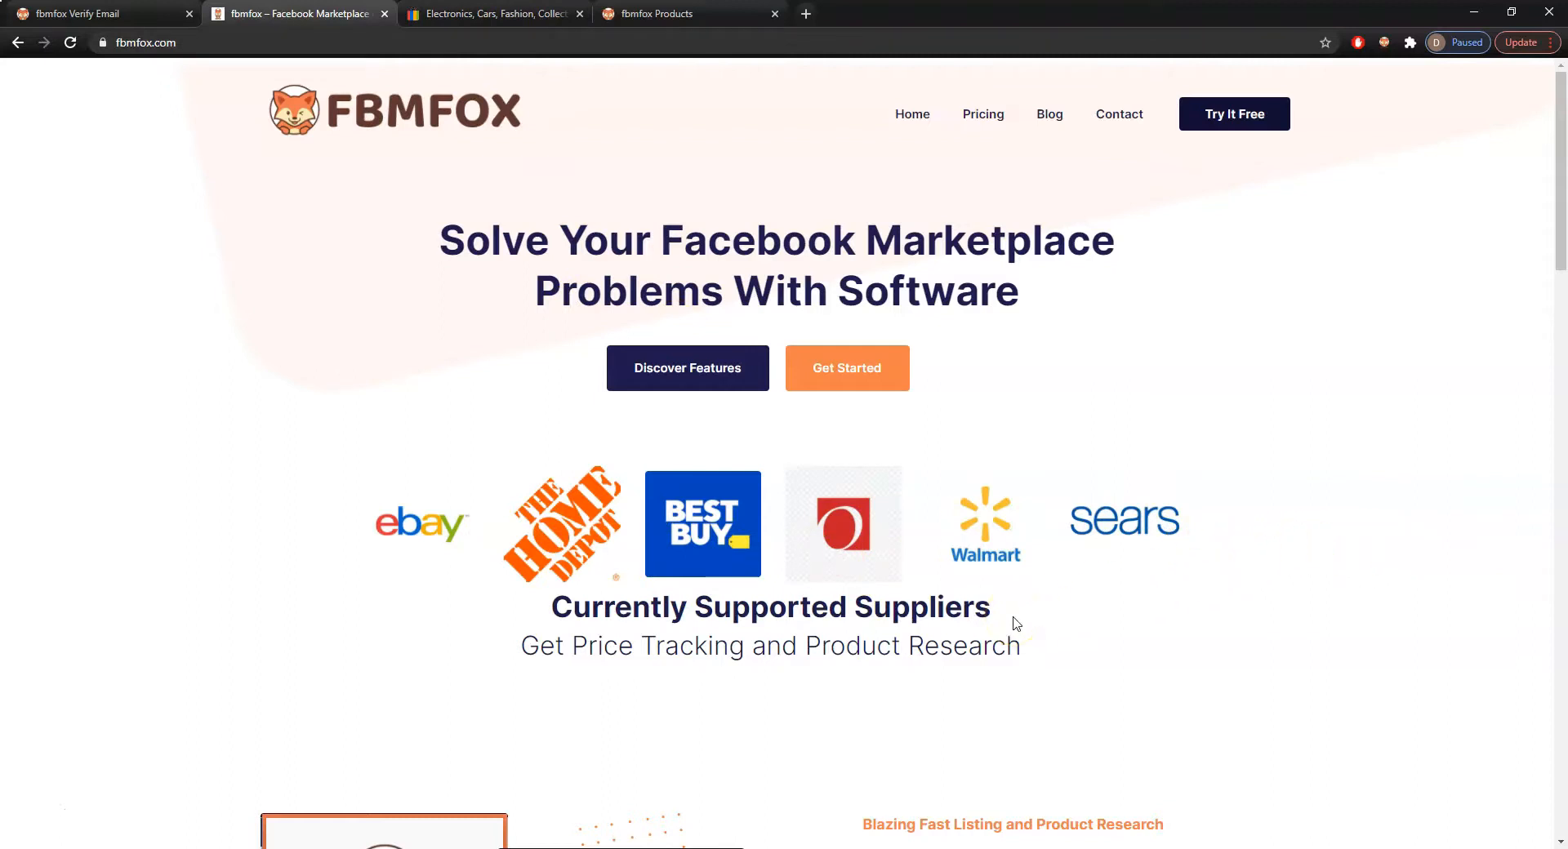
click(543, 11)
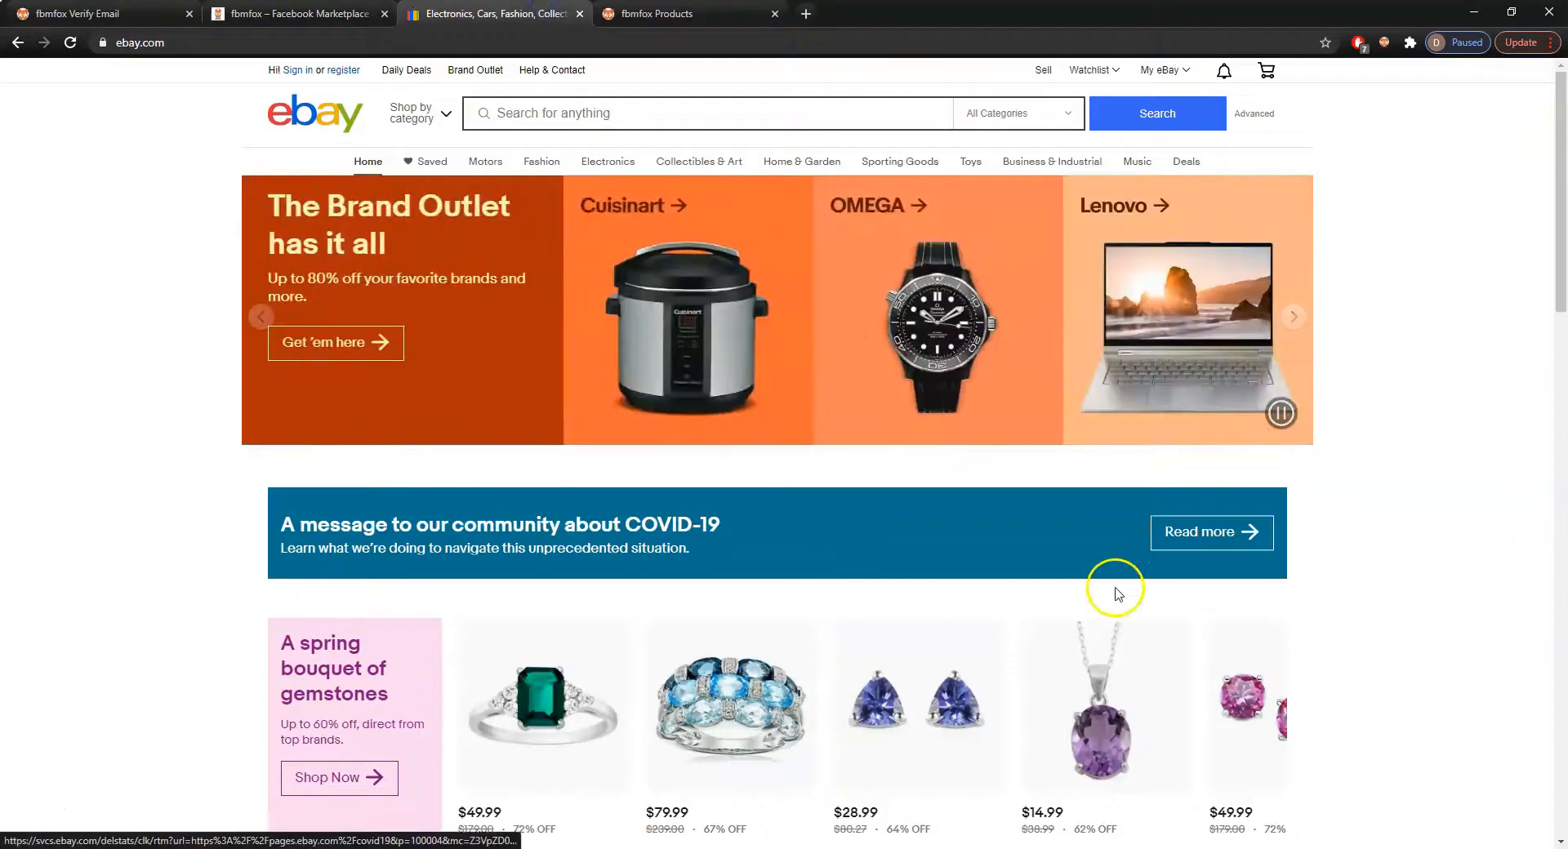
scroll(1351, 600, down, 3)
scroll(1415, 651, up, 2)
scroll(1415, 651, up, 1)
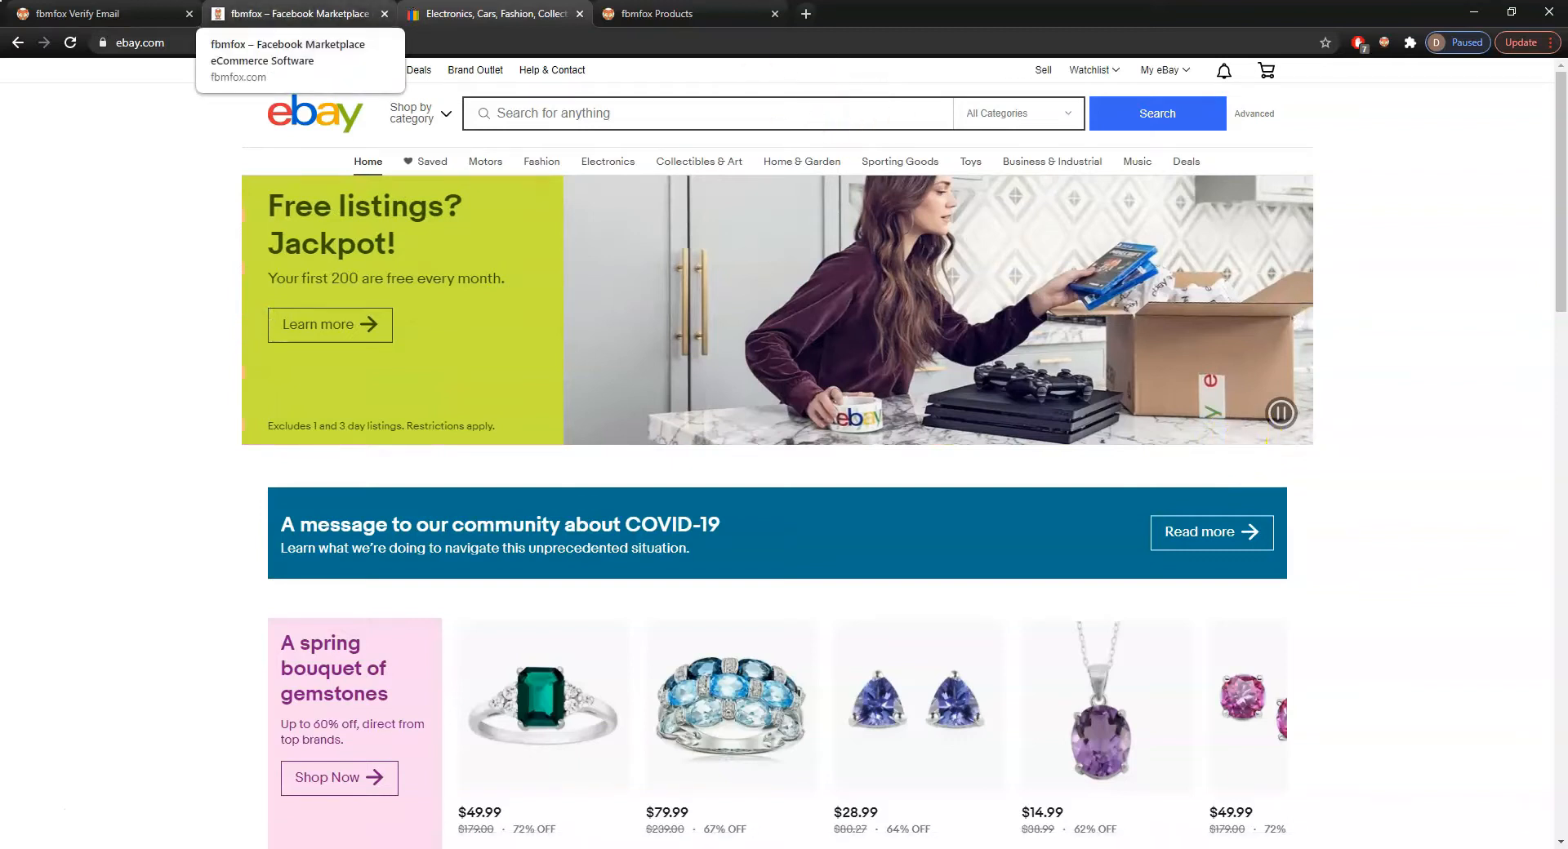
click(294, 14)
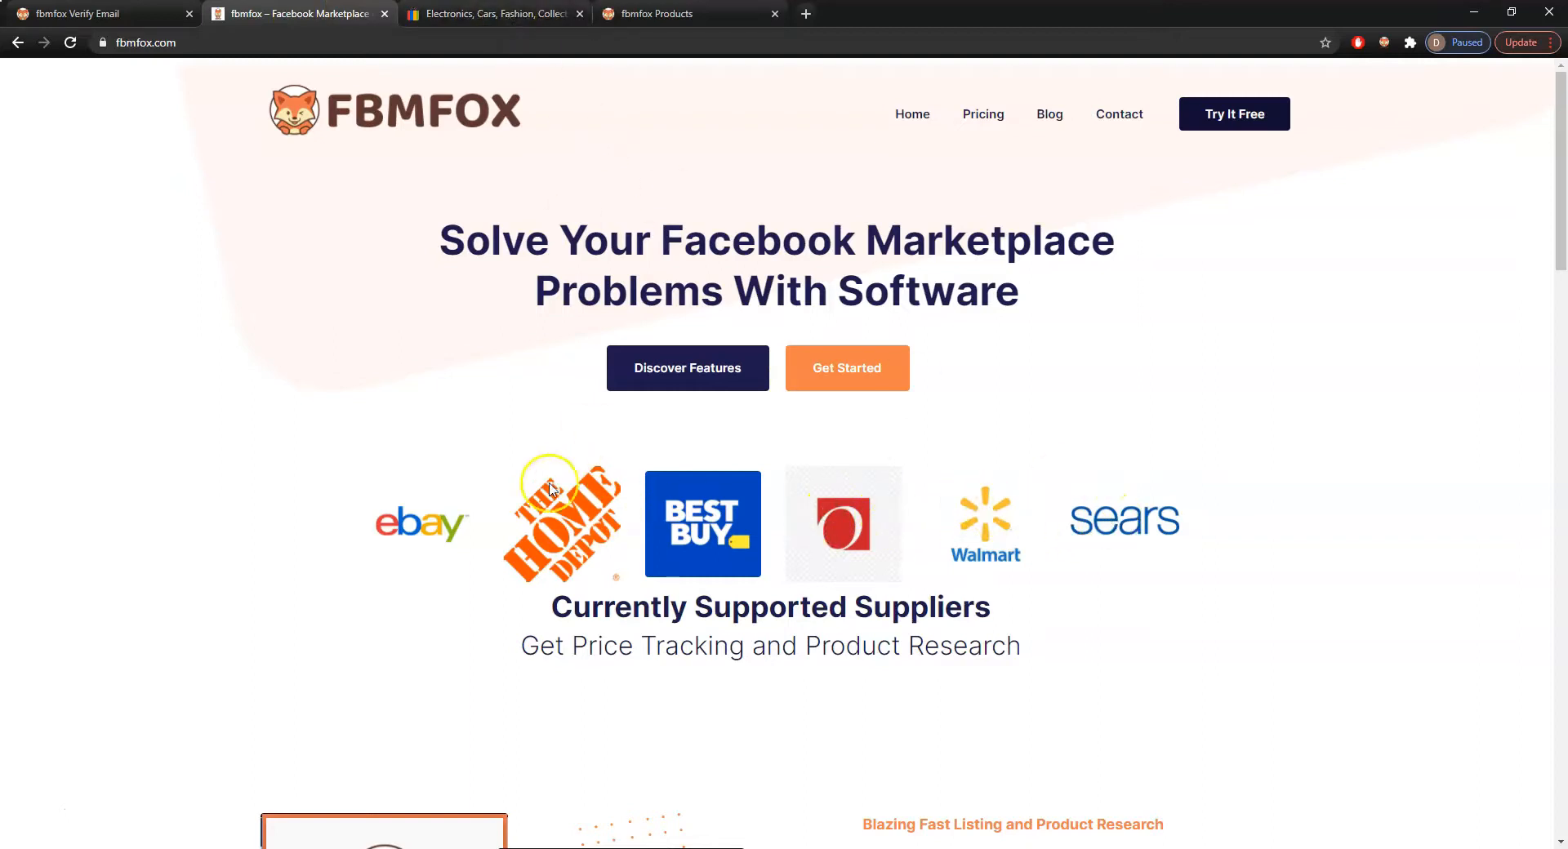
key(ctrl+Tab)
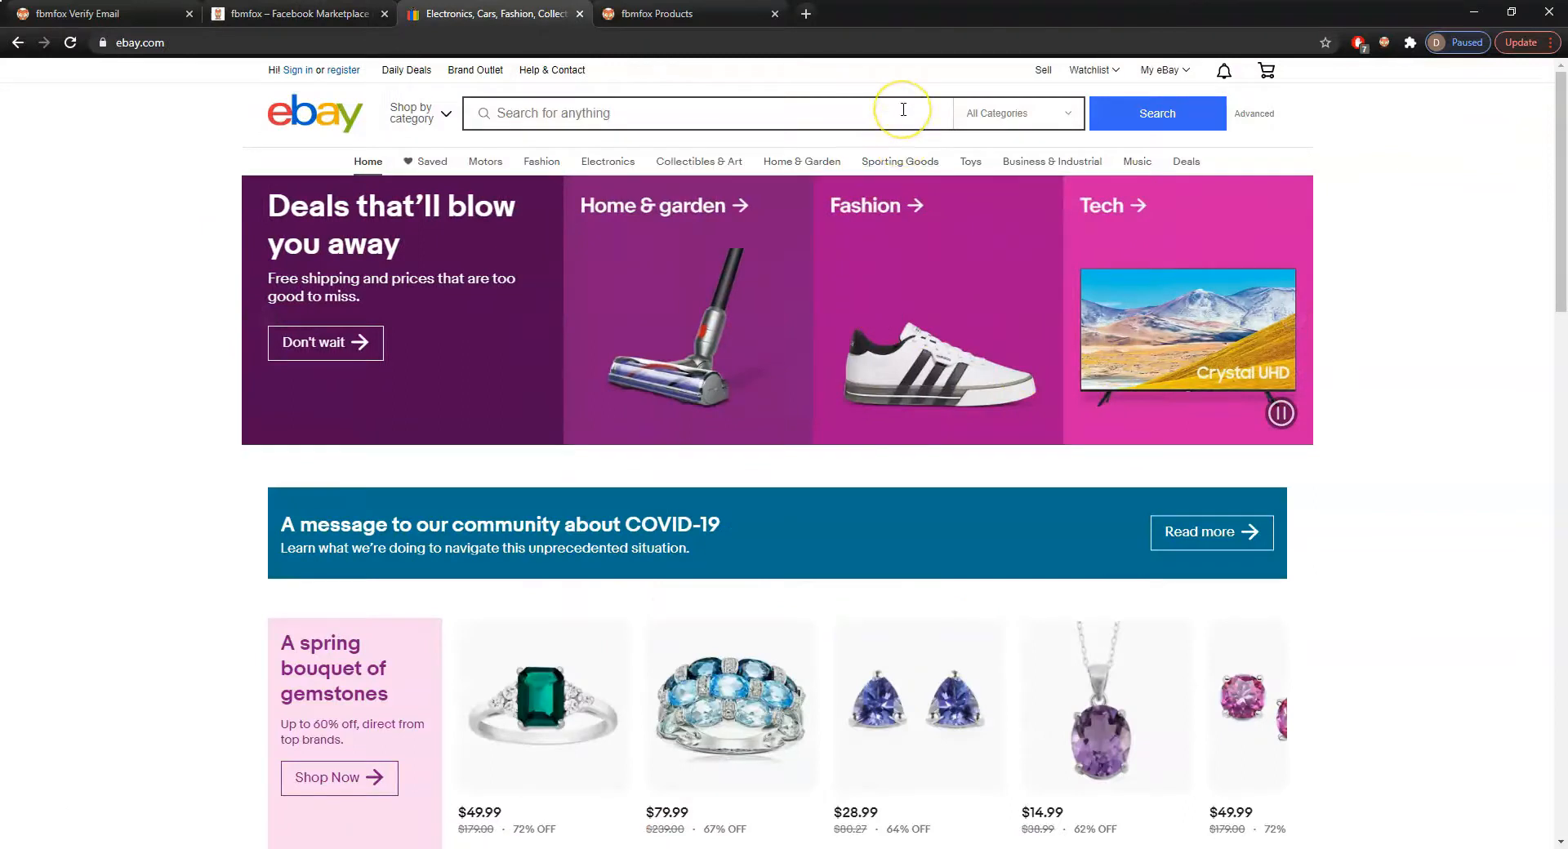
key(ctrl+shift+Tab)
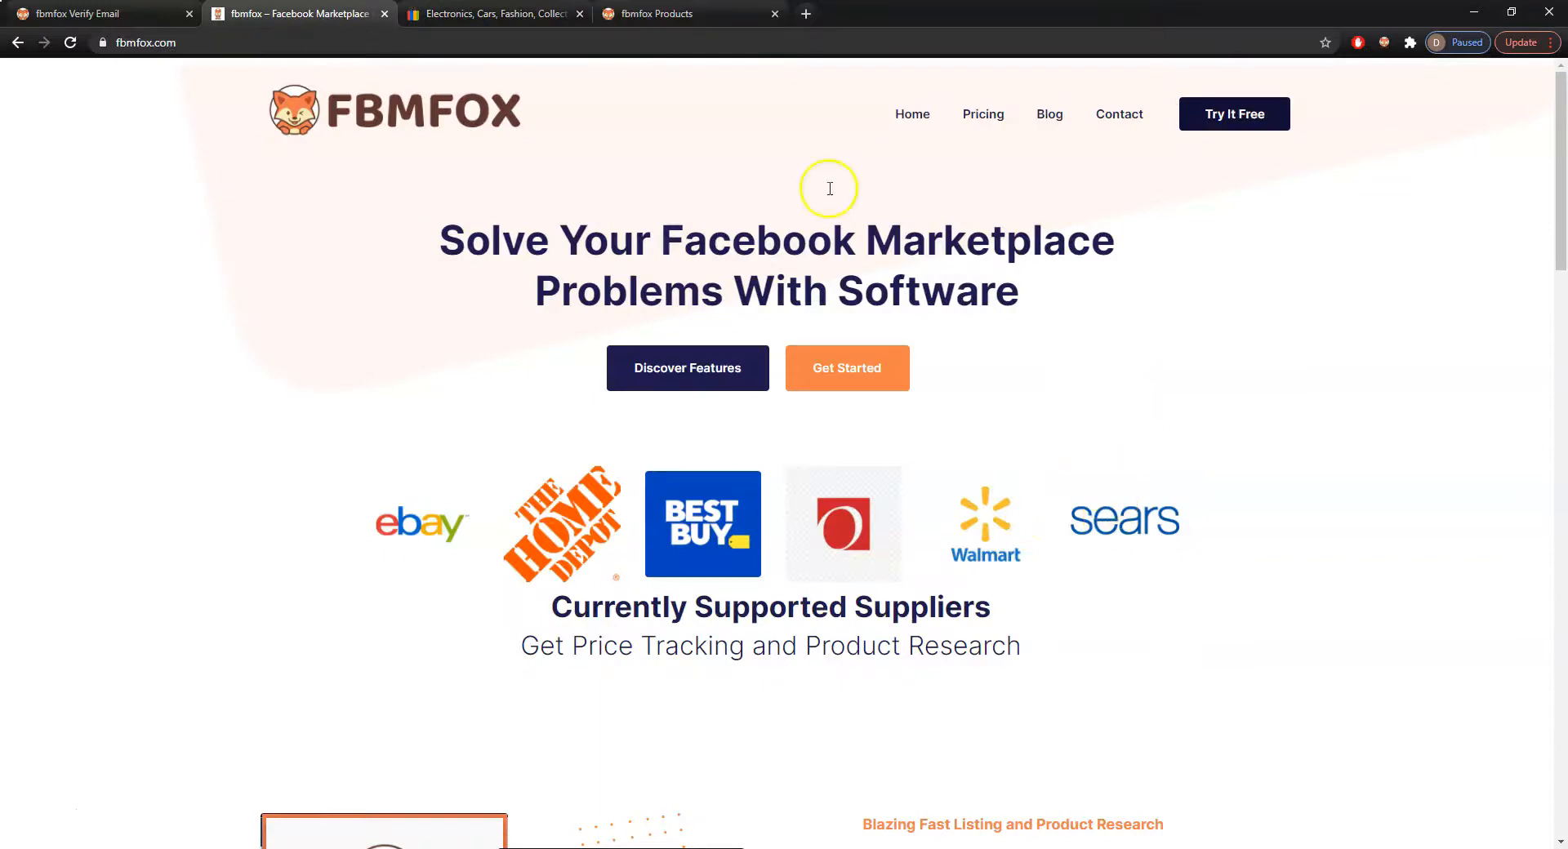
key(ctrl+Tab)
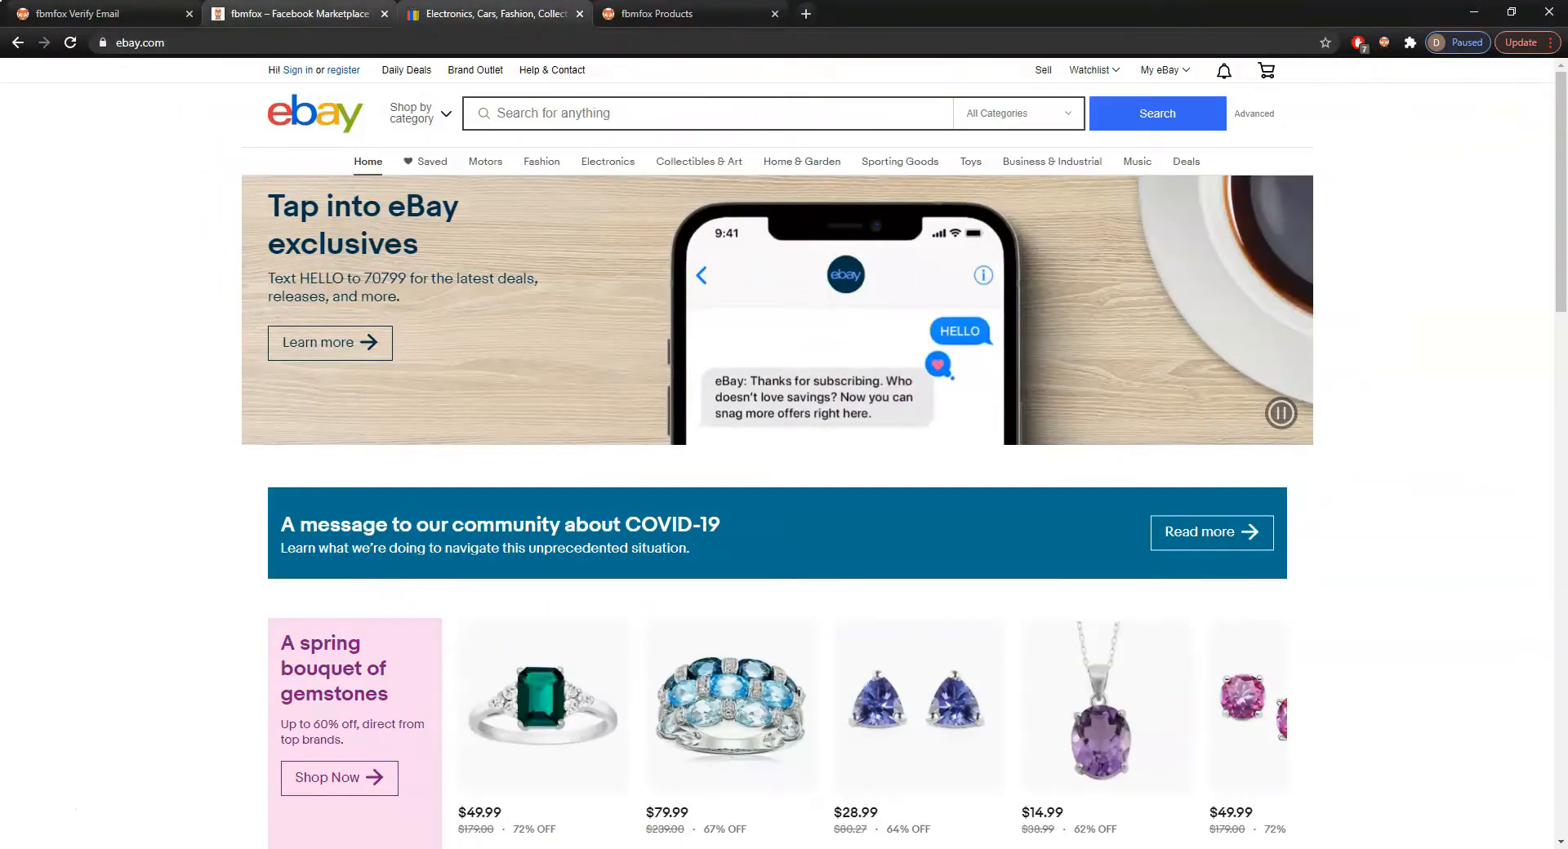
key(ctrl+shift+Tab)
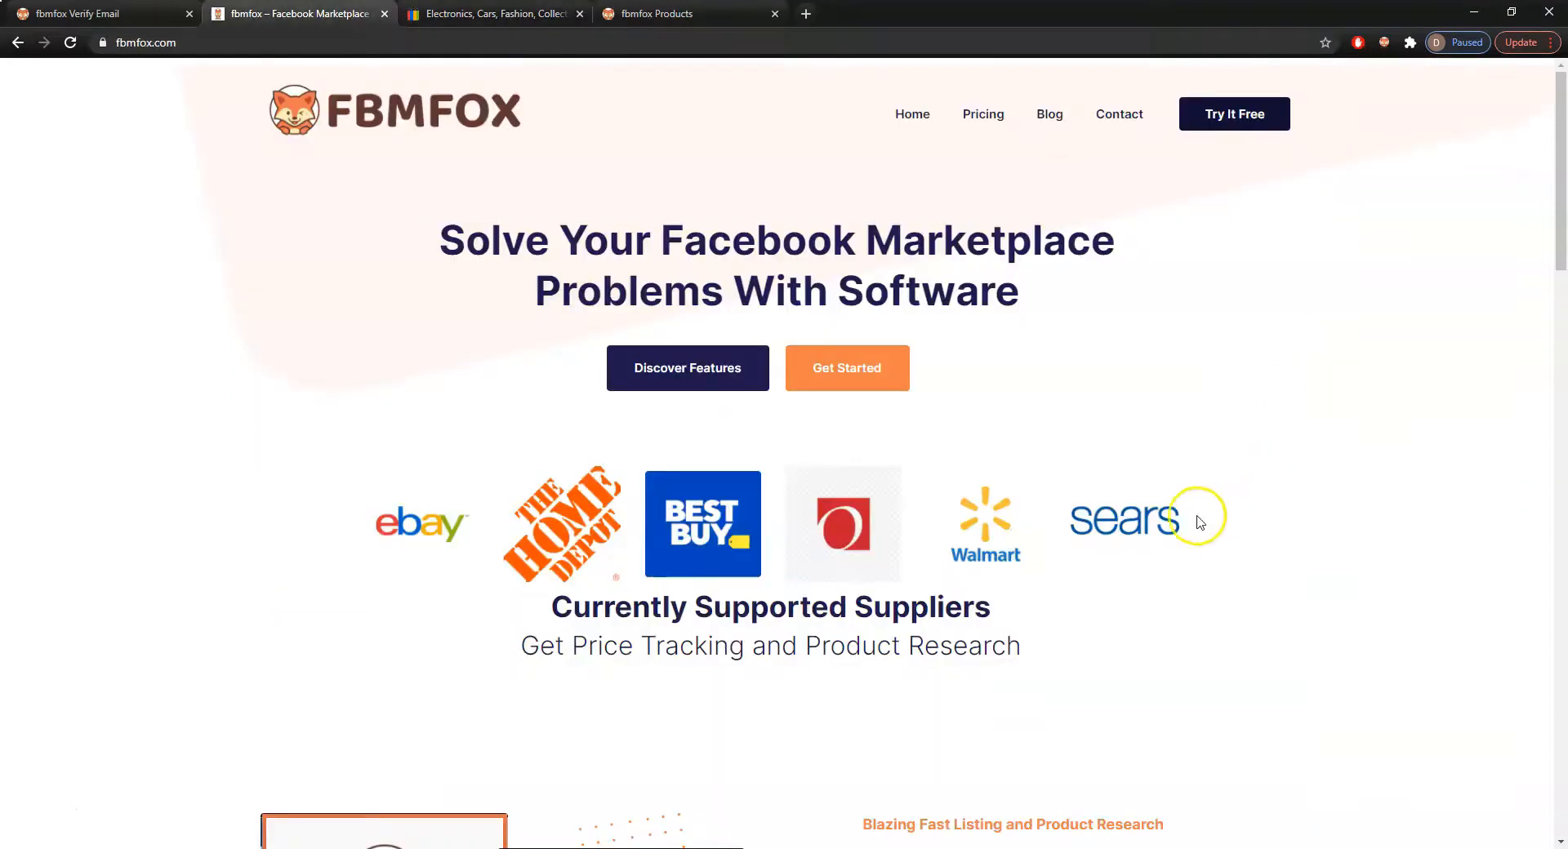
Search eBay for "craftsman"
click(490, 13)
click(617, 113)
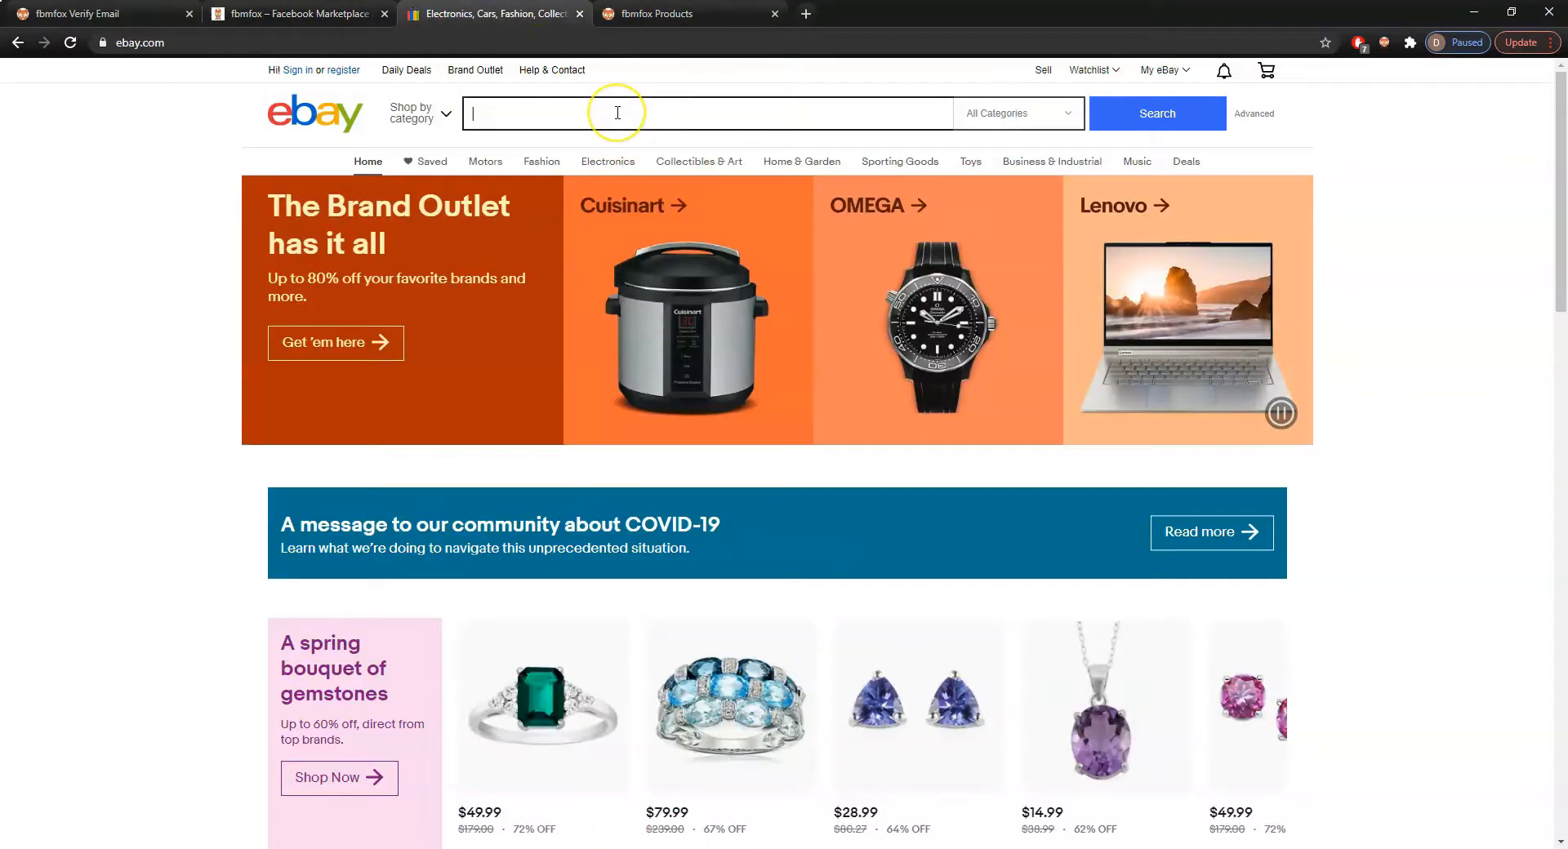
text(cras)
key(BackSpace)
text(f)
key(Down)
key(Return)
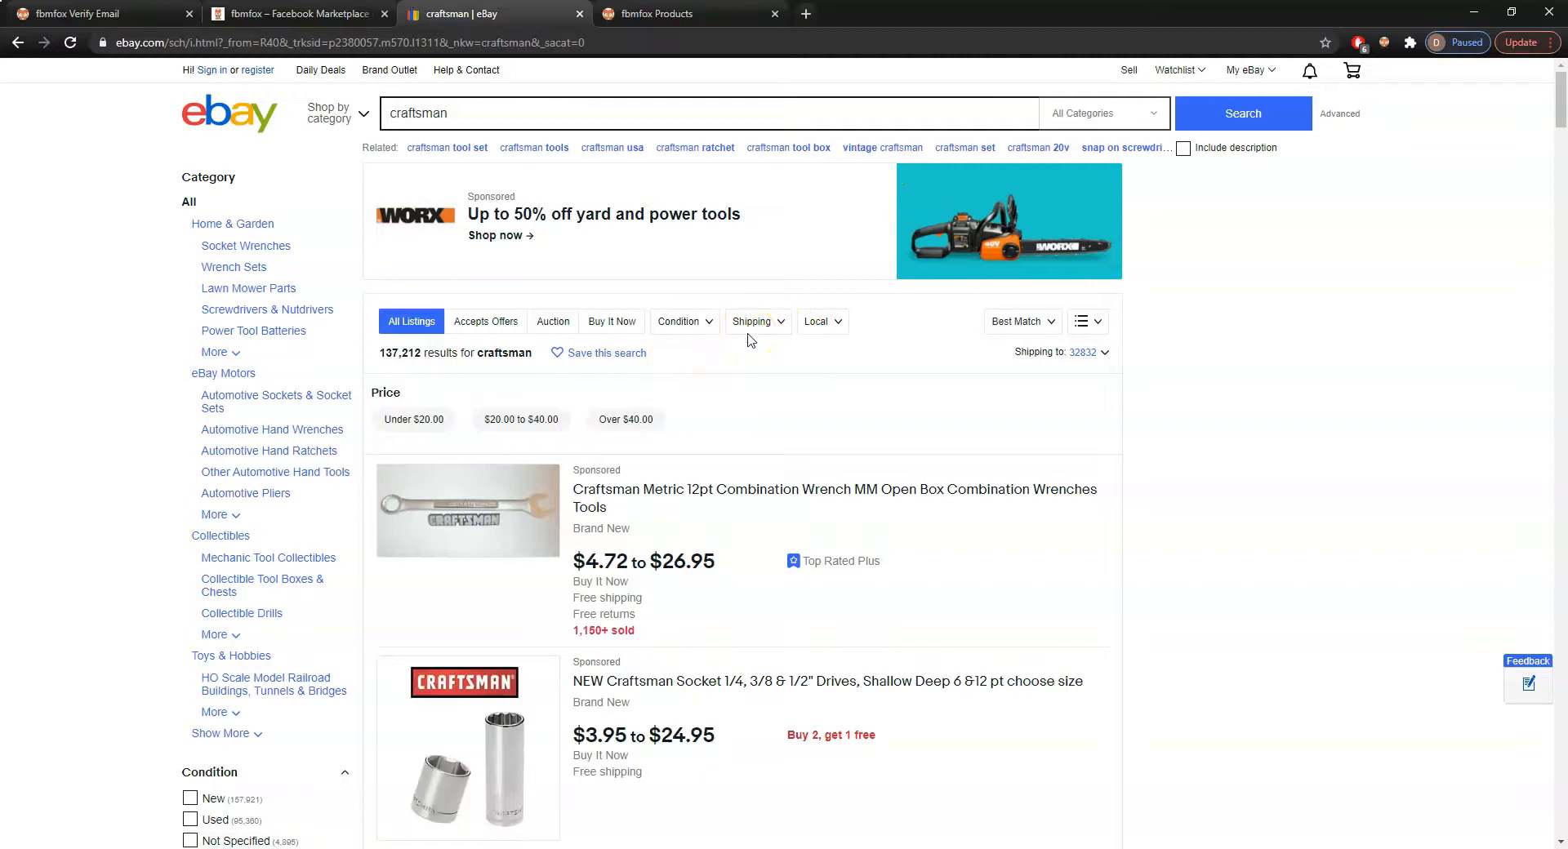
Filter the craftsman results to Buy It Now listings in New condition
scroll(645, 553, down, 1)
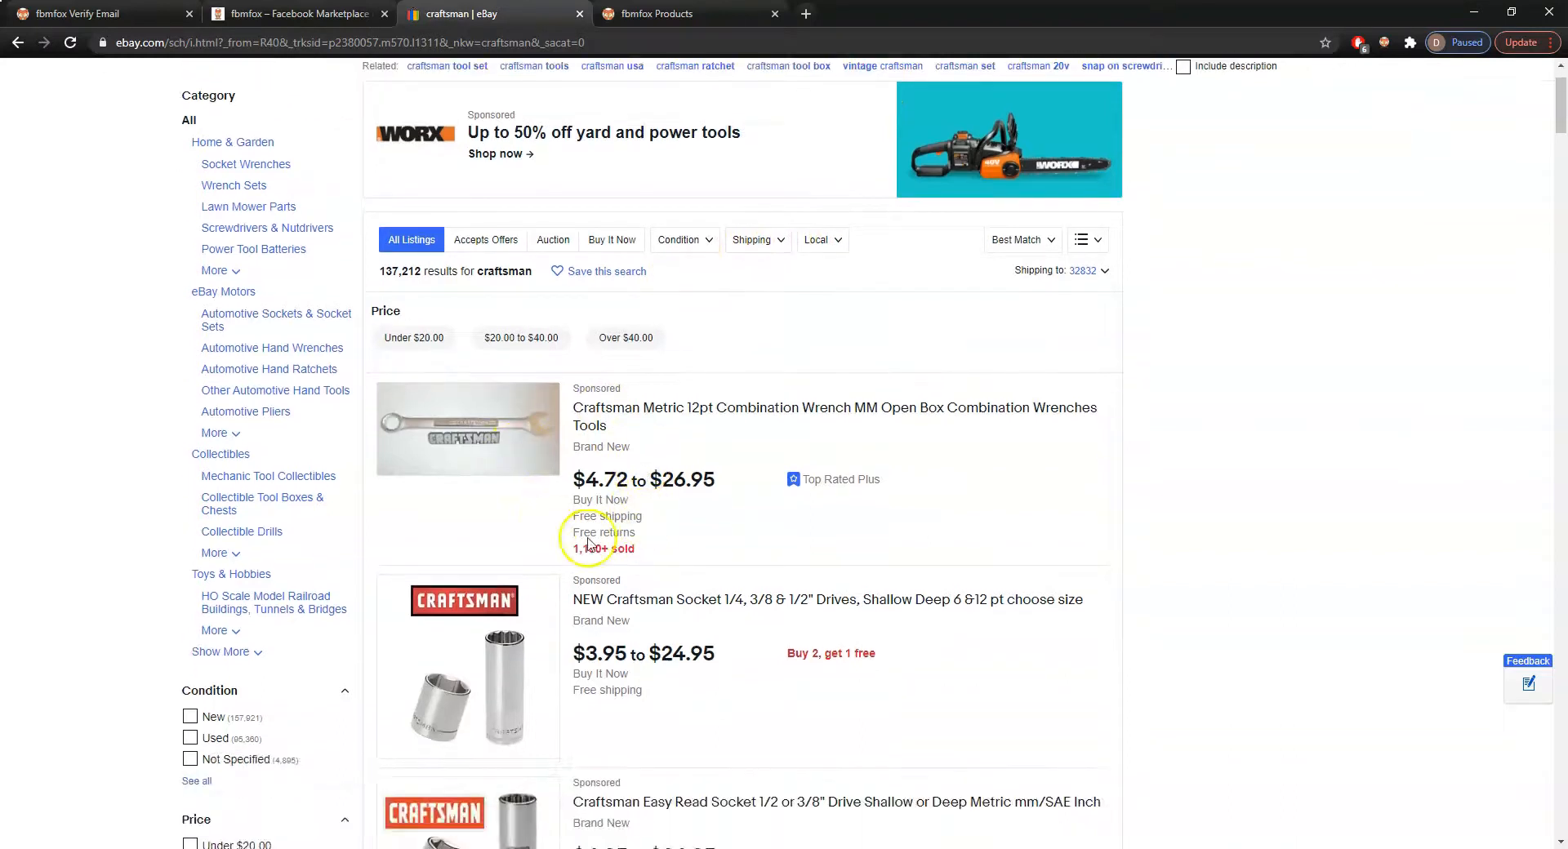
scroll(588, 543, down, 2)
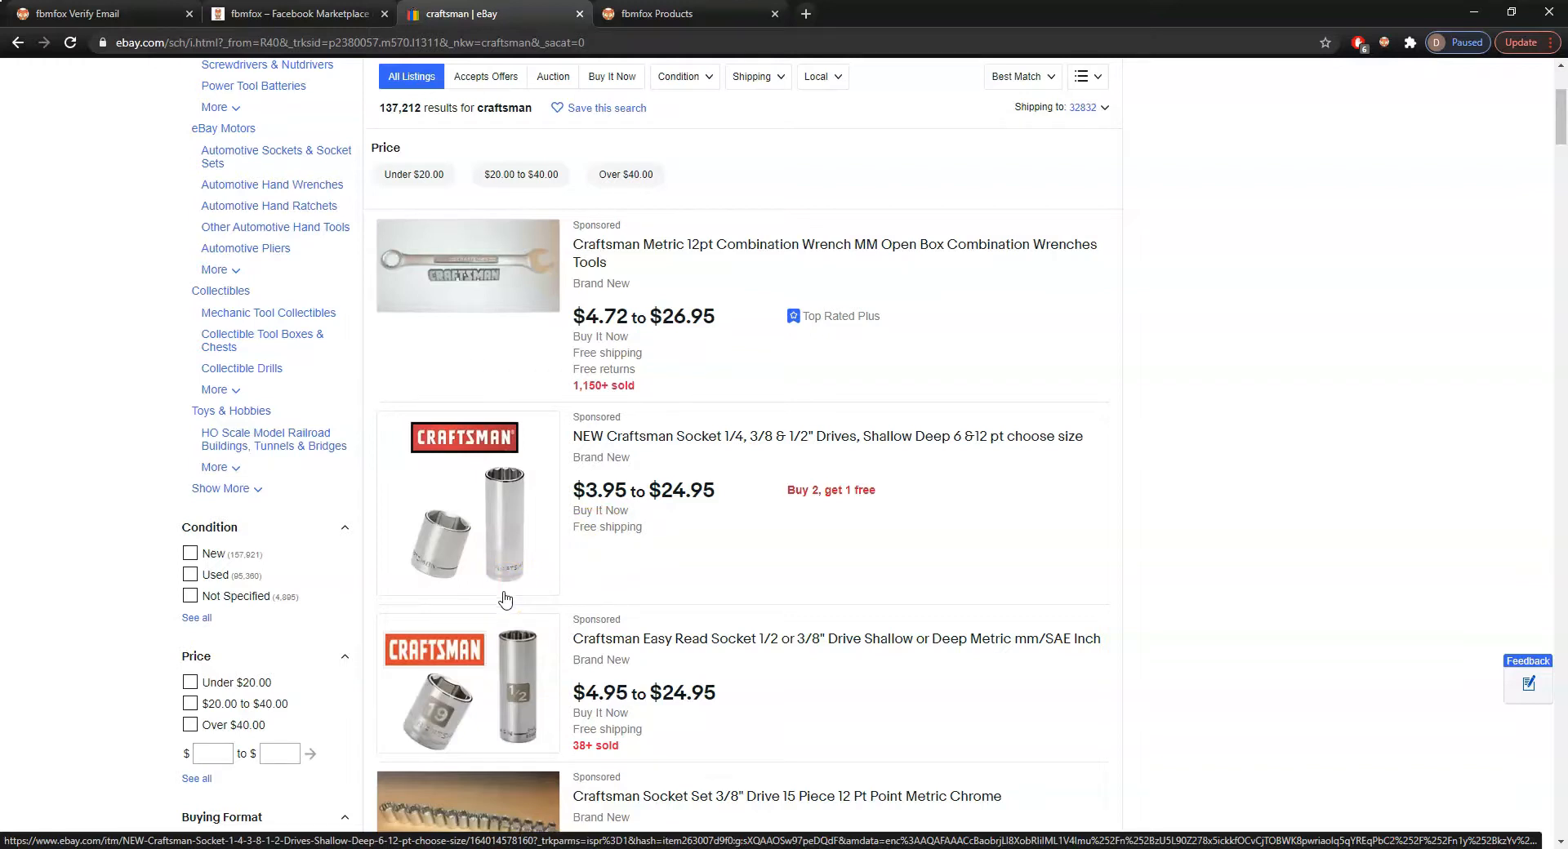
scroll(210, 523, down, 2)
scroll(256, 505, up, 2)
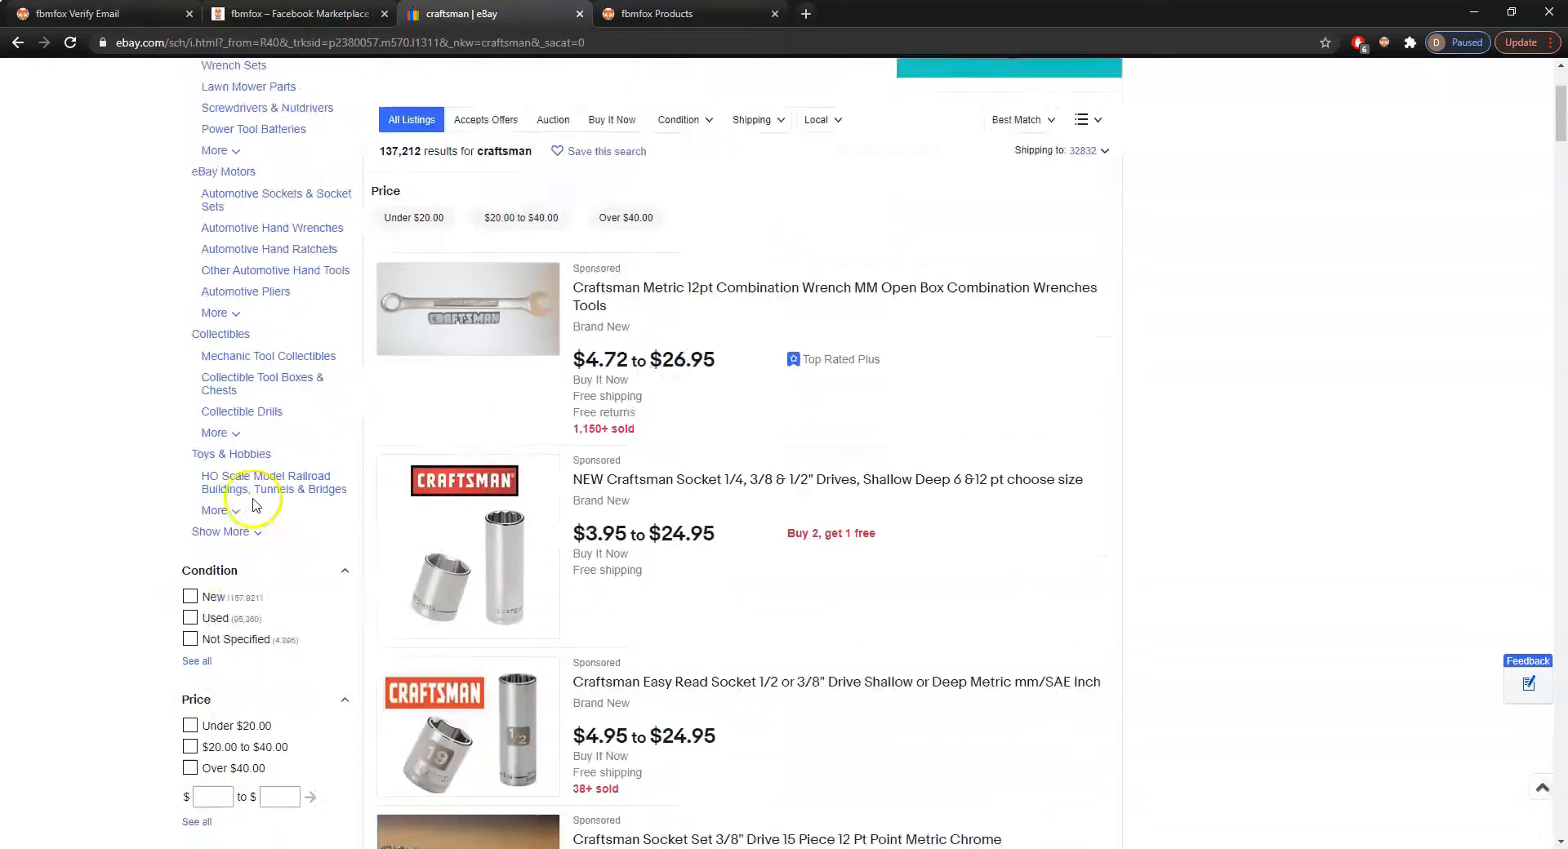
scroll(255, 505, up, 3)
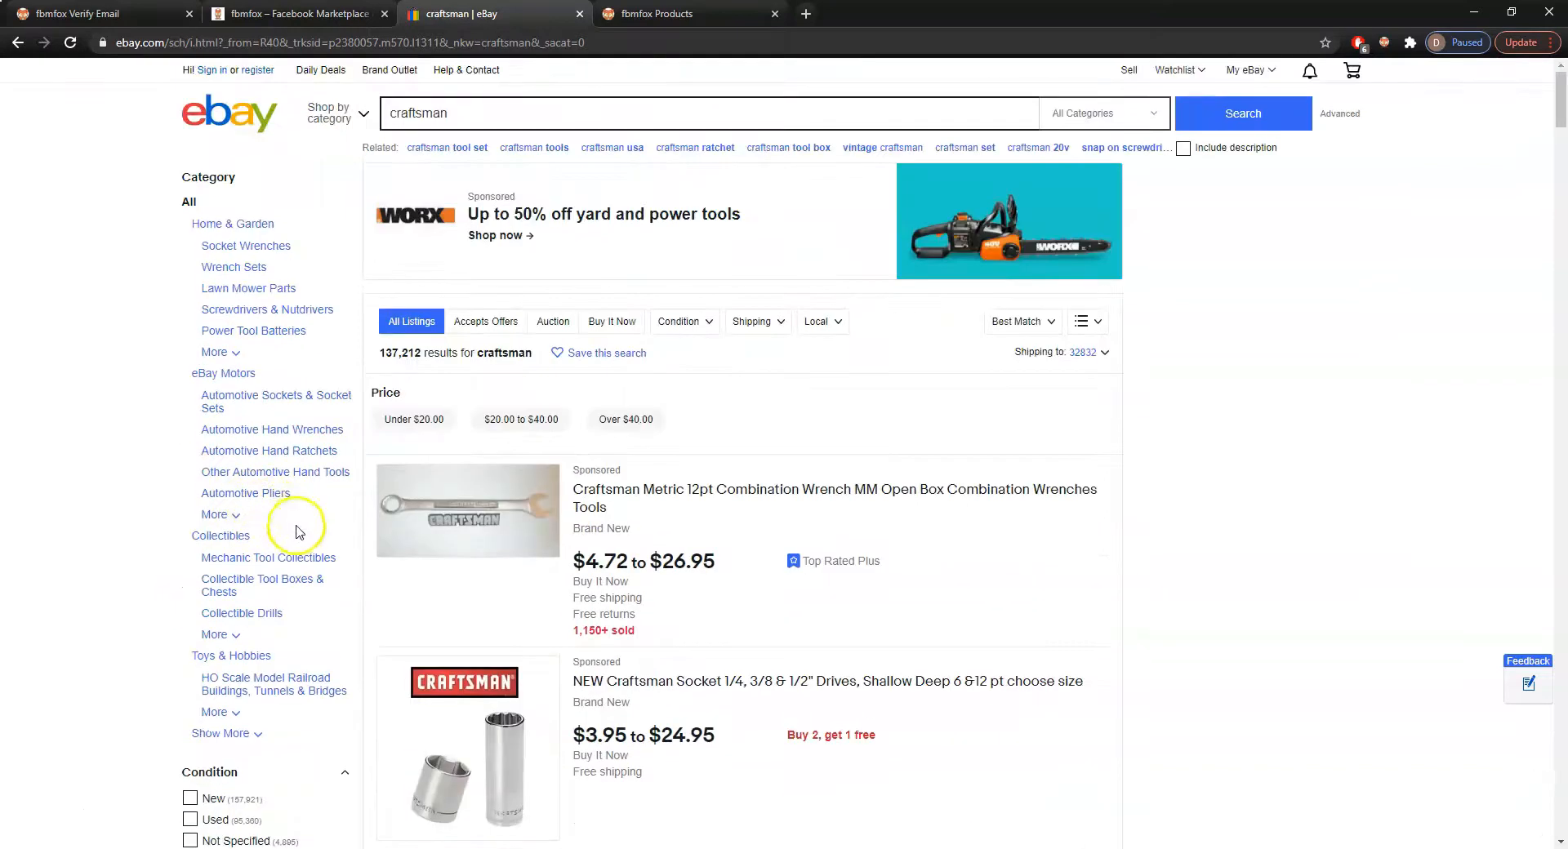
click(626, 330)
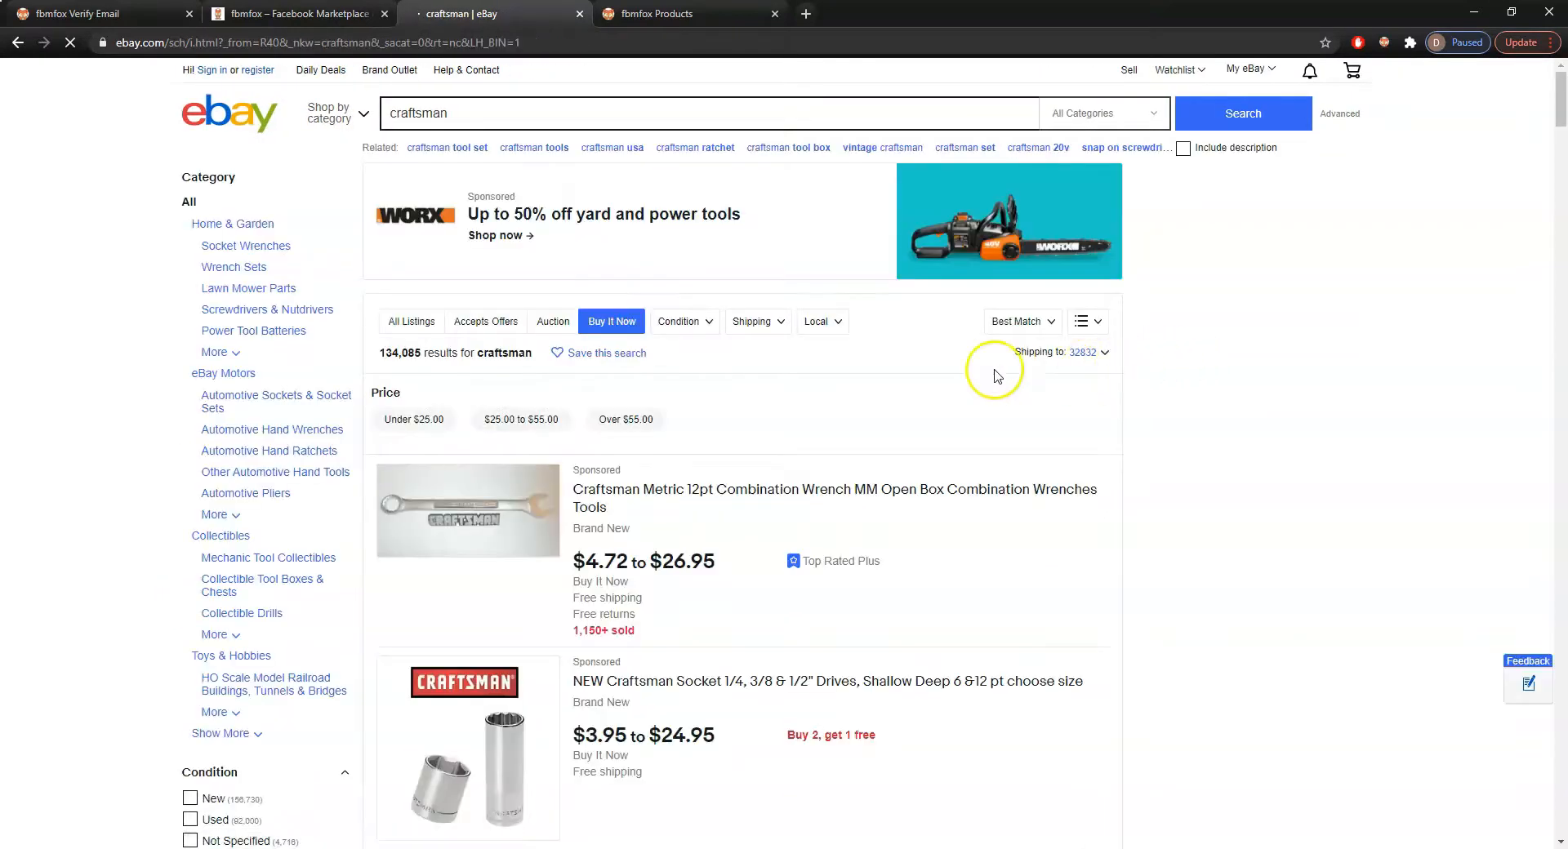
click(693, 322)
click(704, 380)
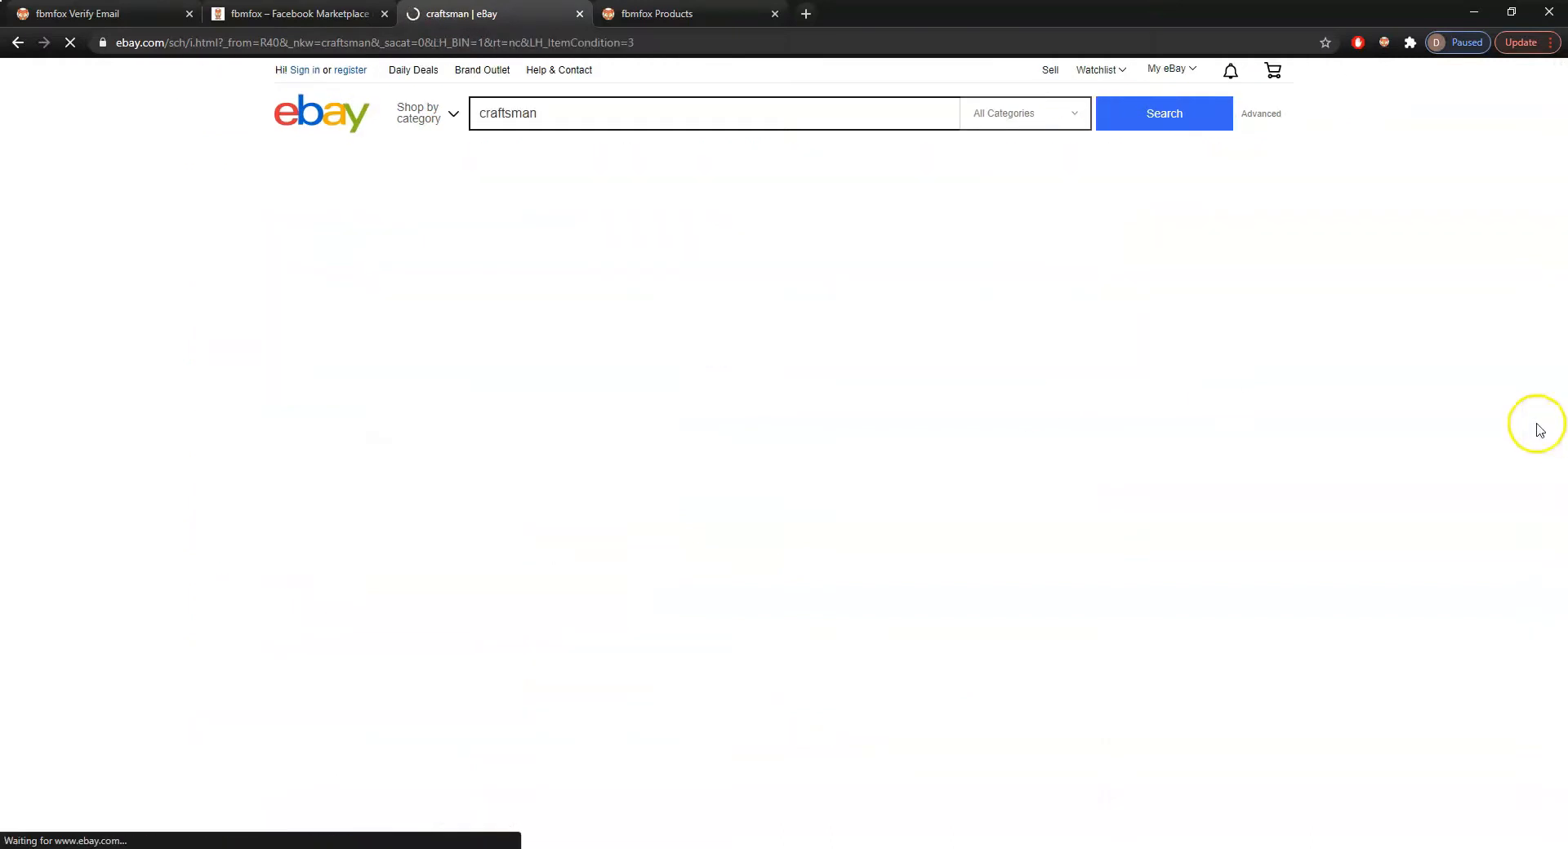
Limit the craftsman results to items priced over $40
scroll(1403, 410, down, 5)
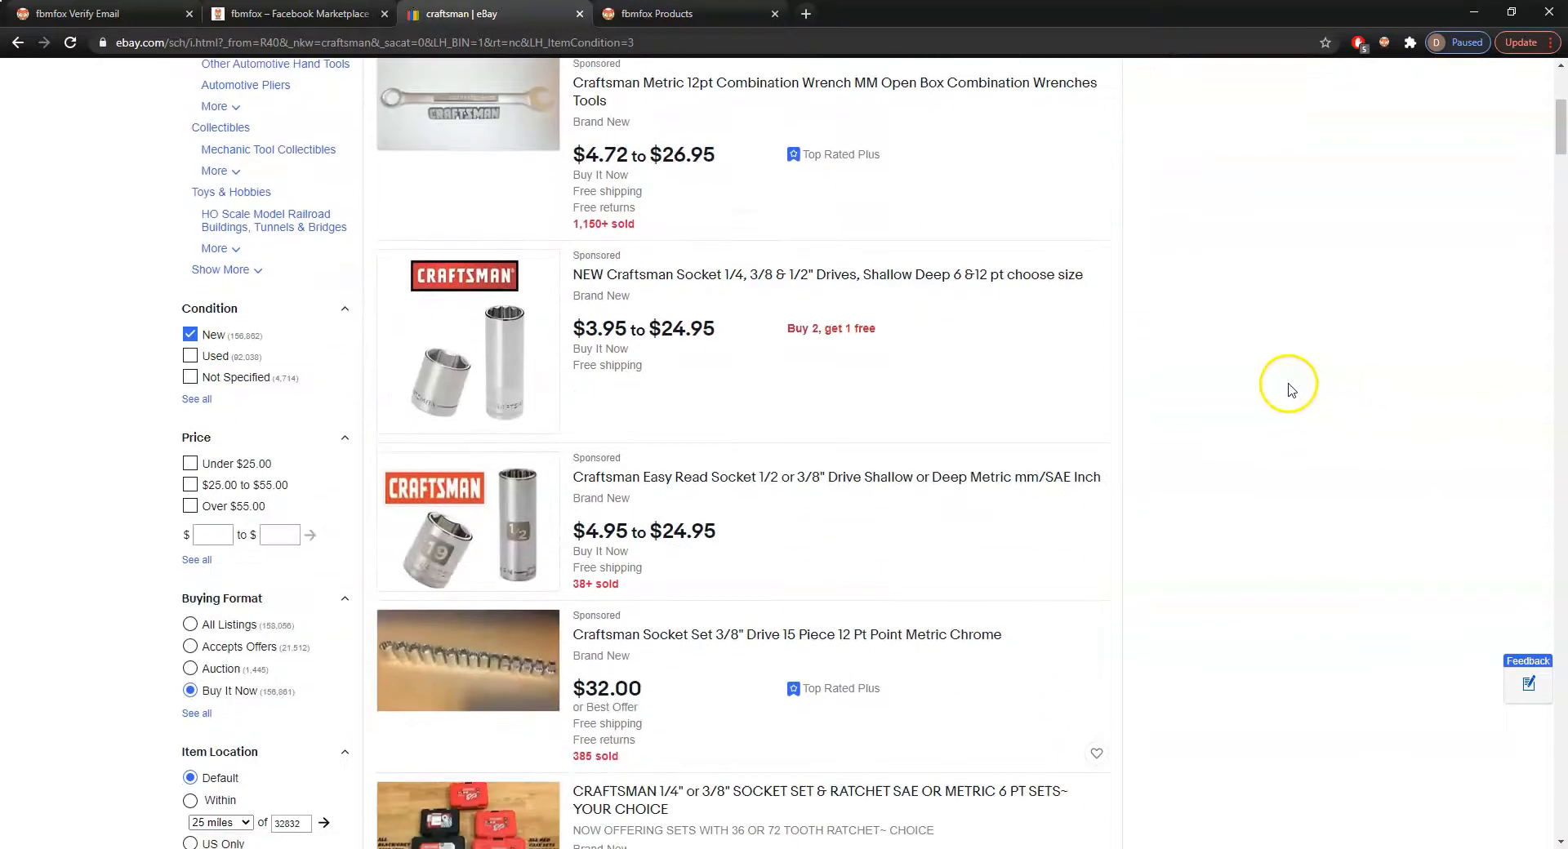
scroll(630, 588, up, 3)
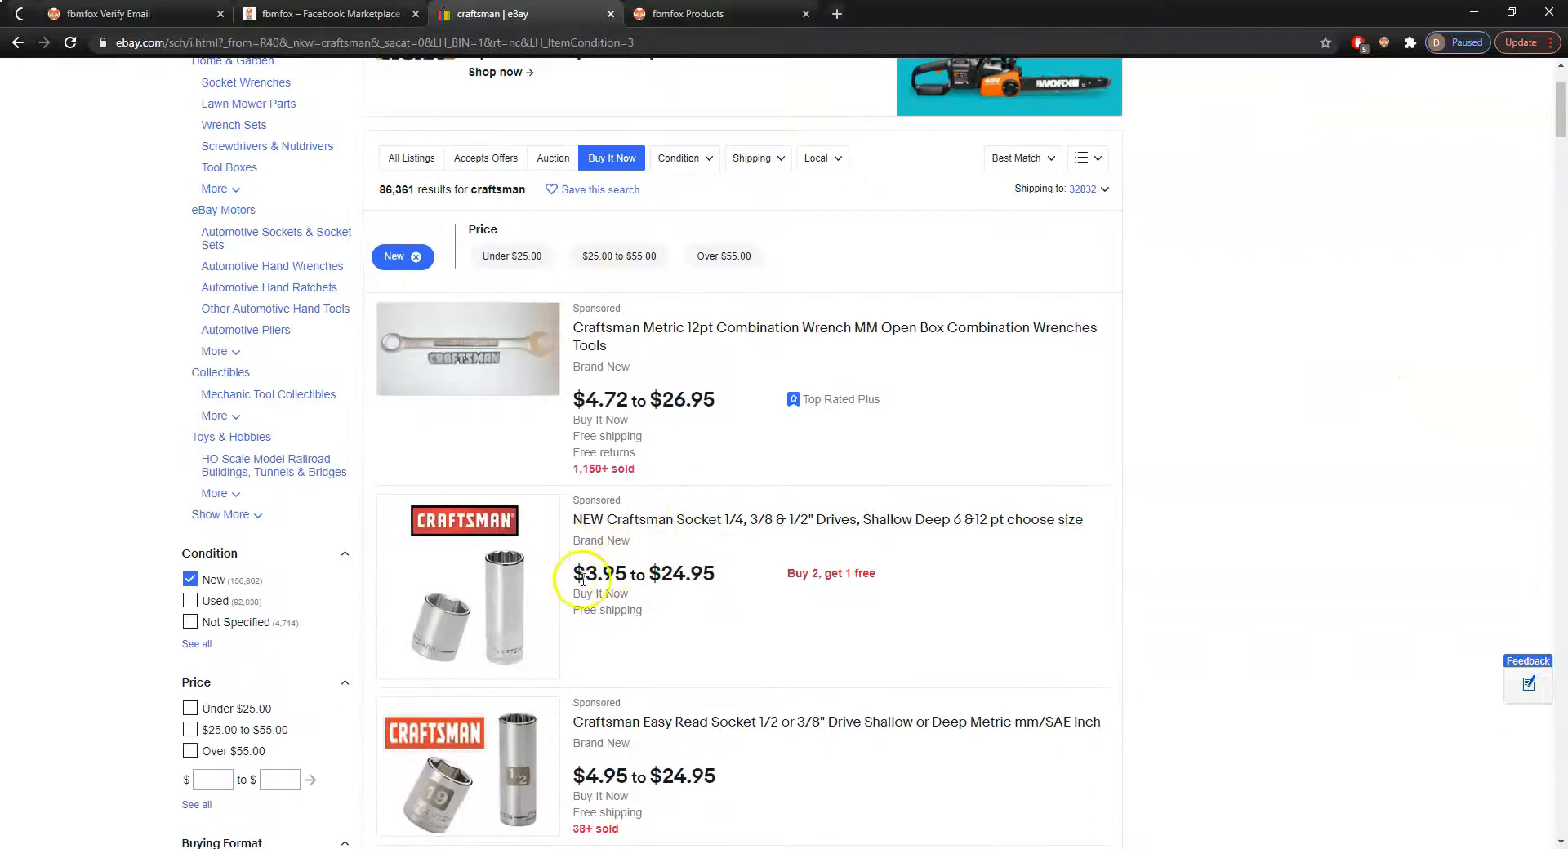
scroll(198, 613, down, 2)
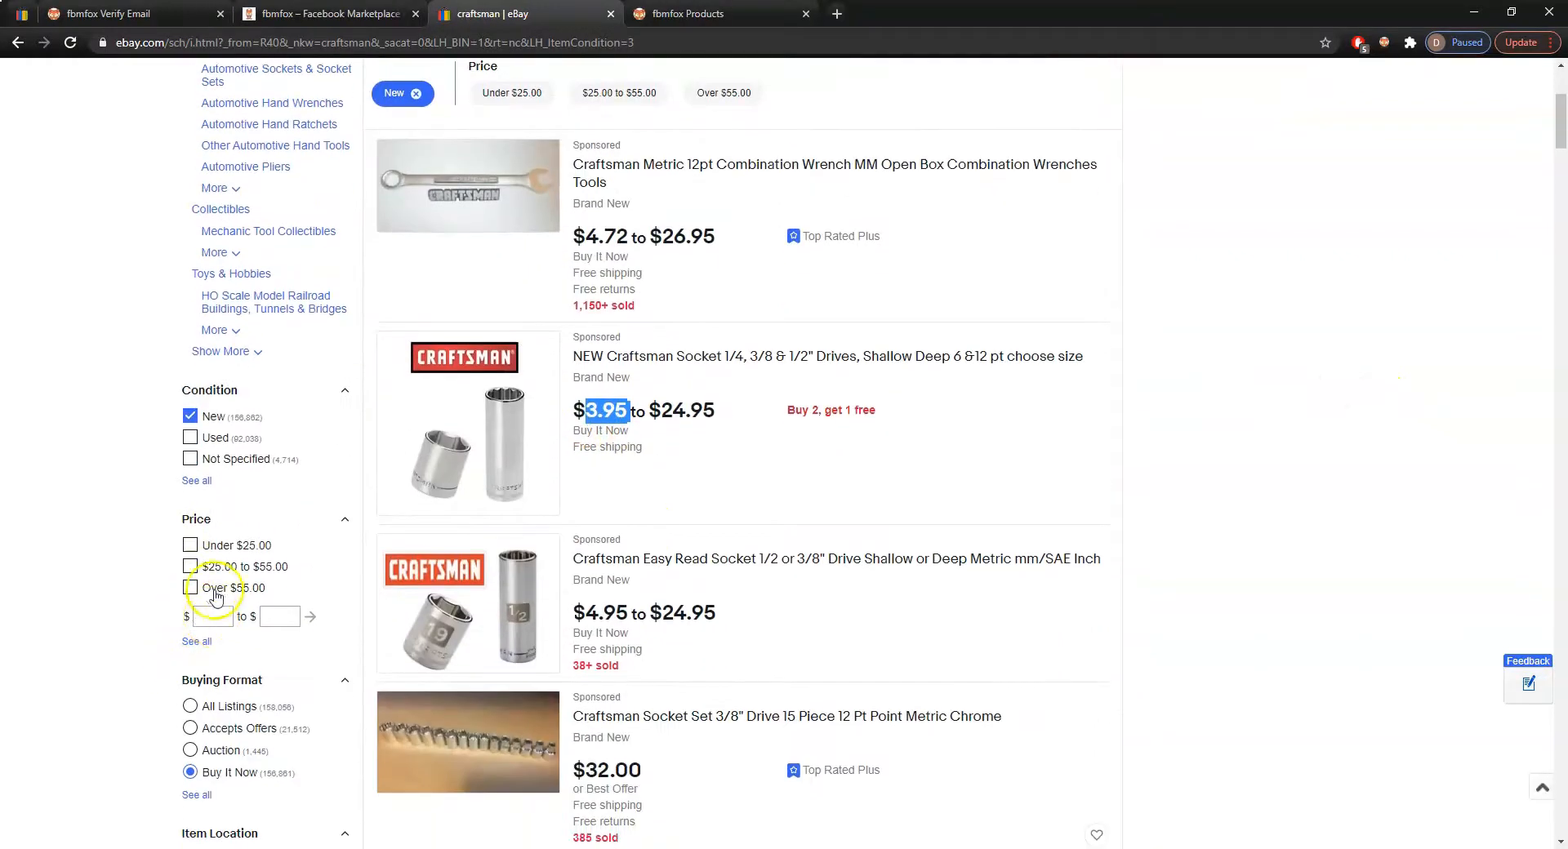
click(187, 624)
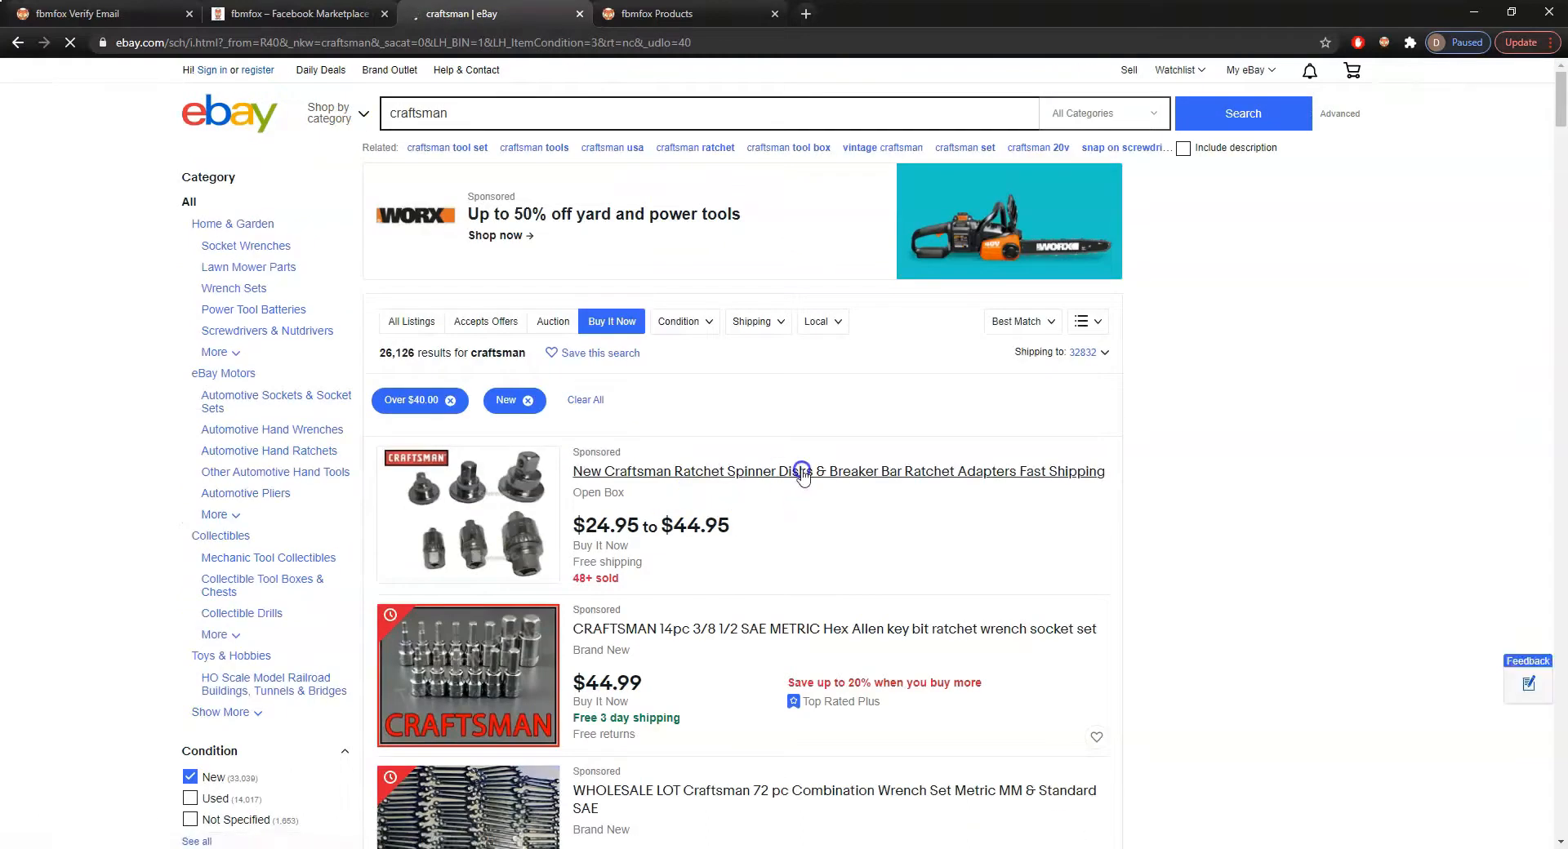
Find the Craftsman 450-Piece Mechanic's Tool Set with free shipping in the filtered results and open its listing in a new tab
scroll(791, 461, down, 1)
scroll(791, 462, down, 8)
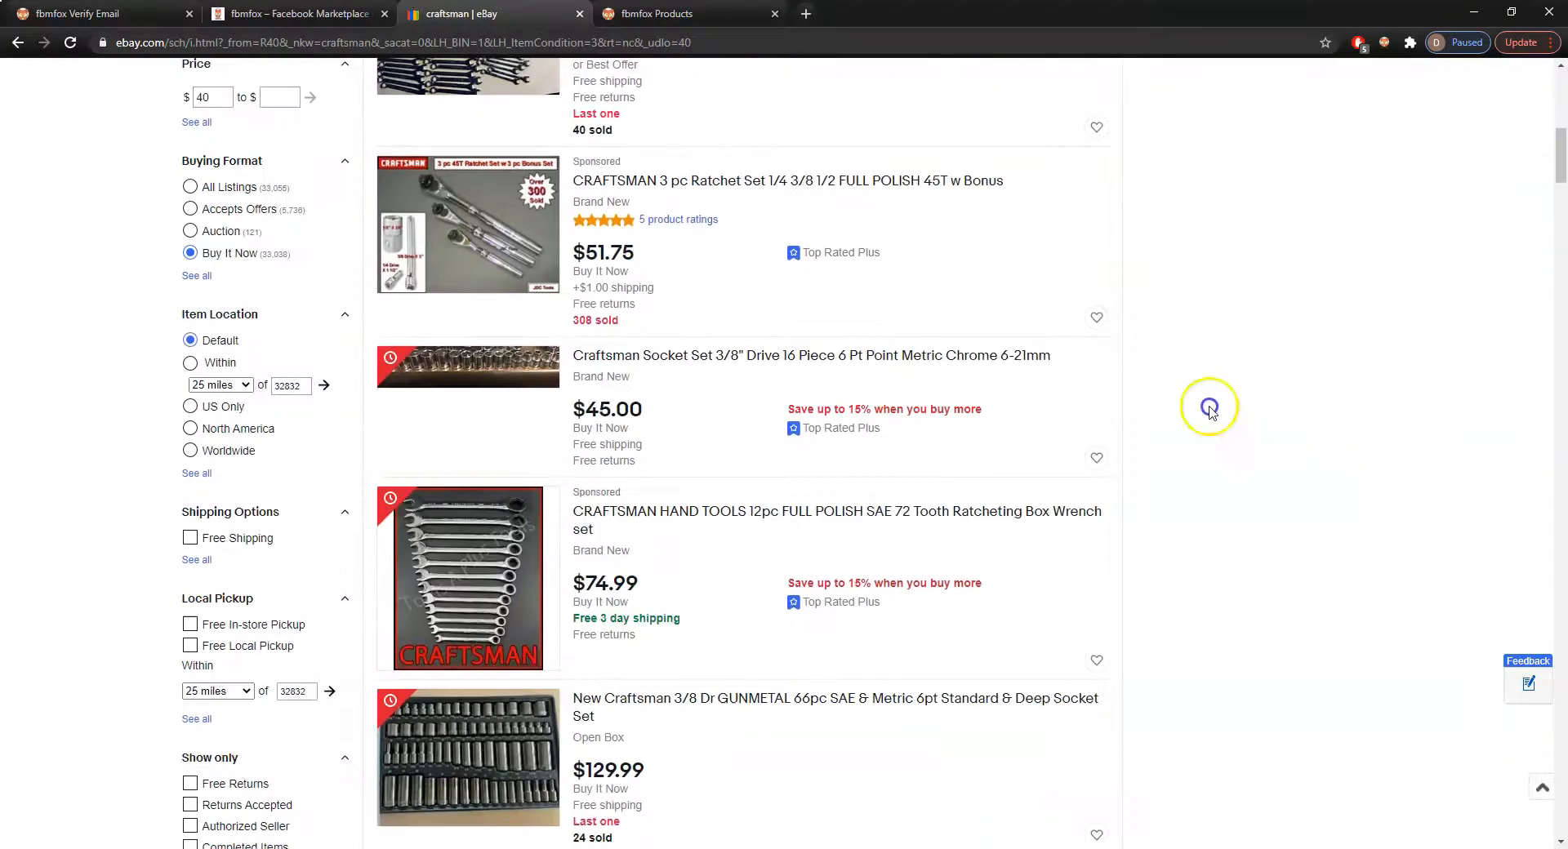
scroll(867, 462, up, 7)
scroll(506, 408, down, 7)
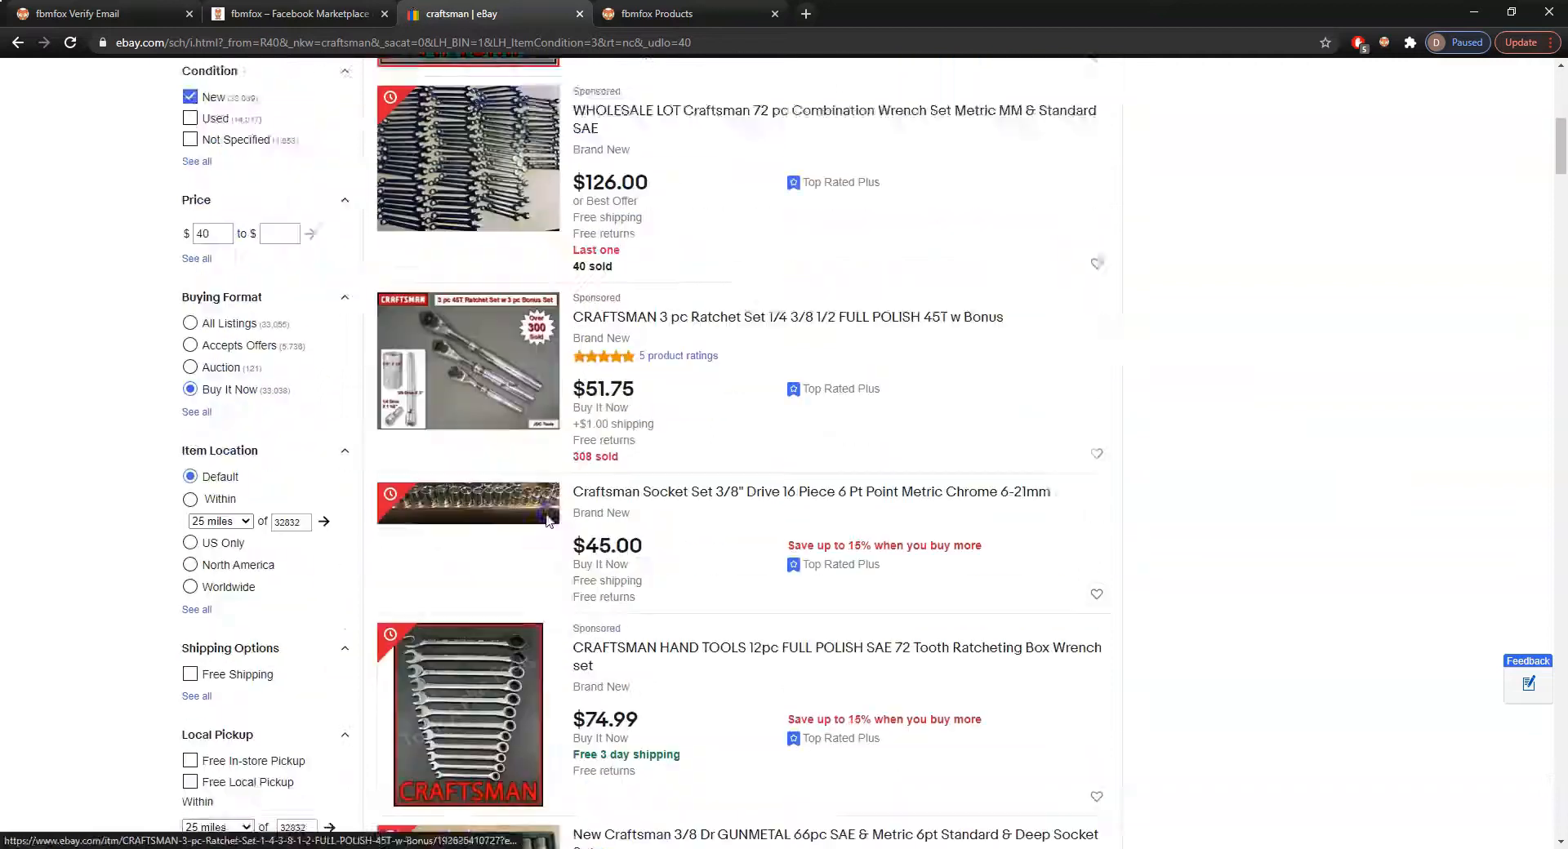
scroll(547, 513, down, 9)
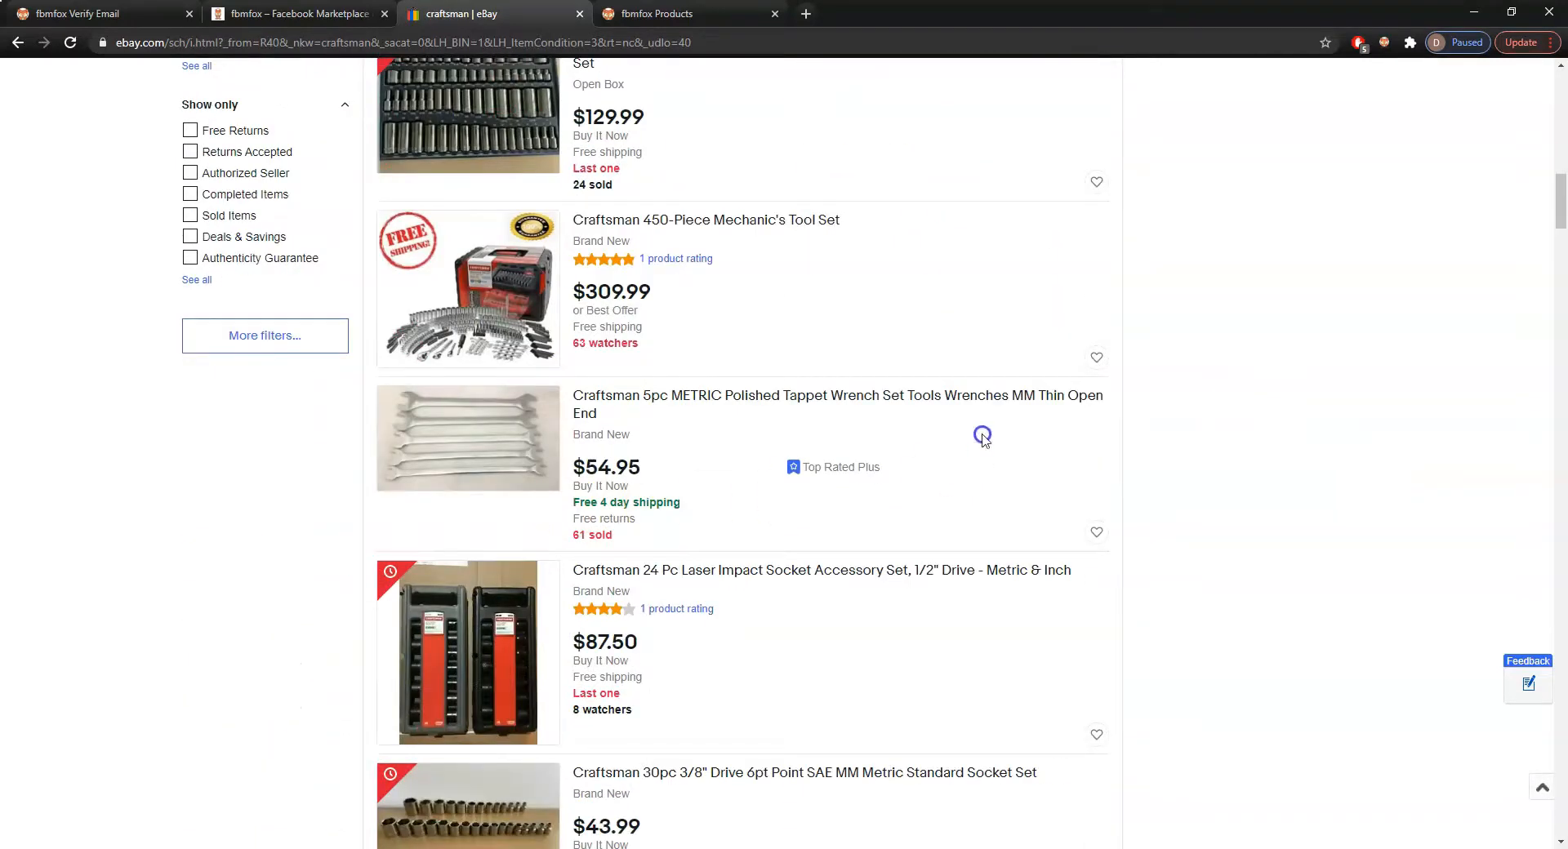
middle_click(717, 318)
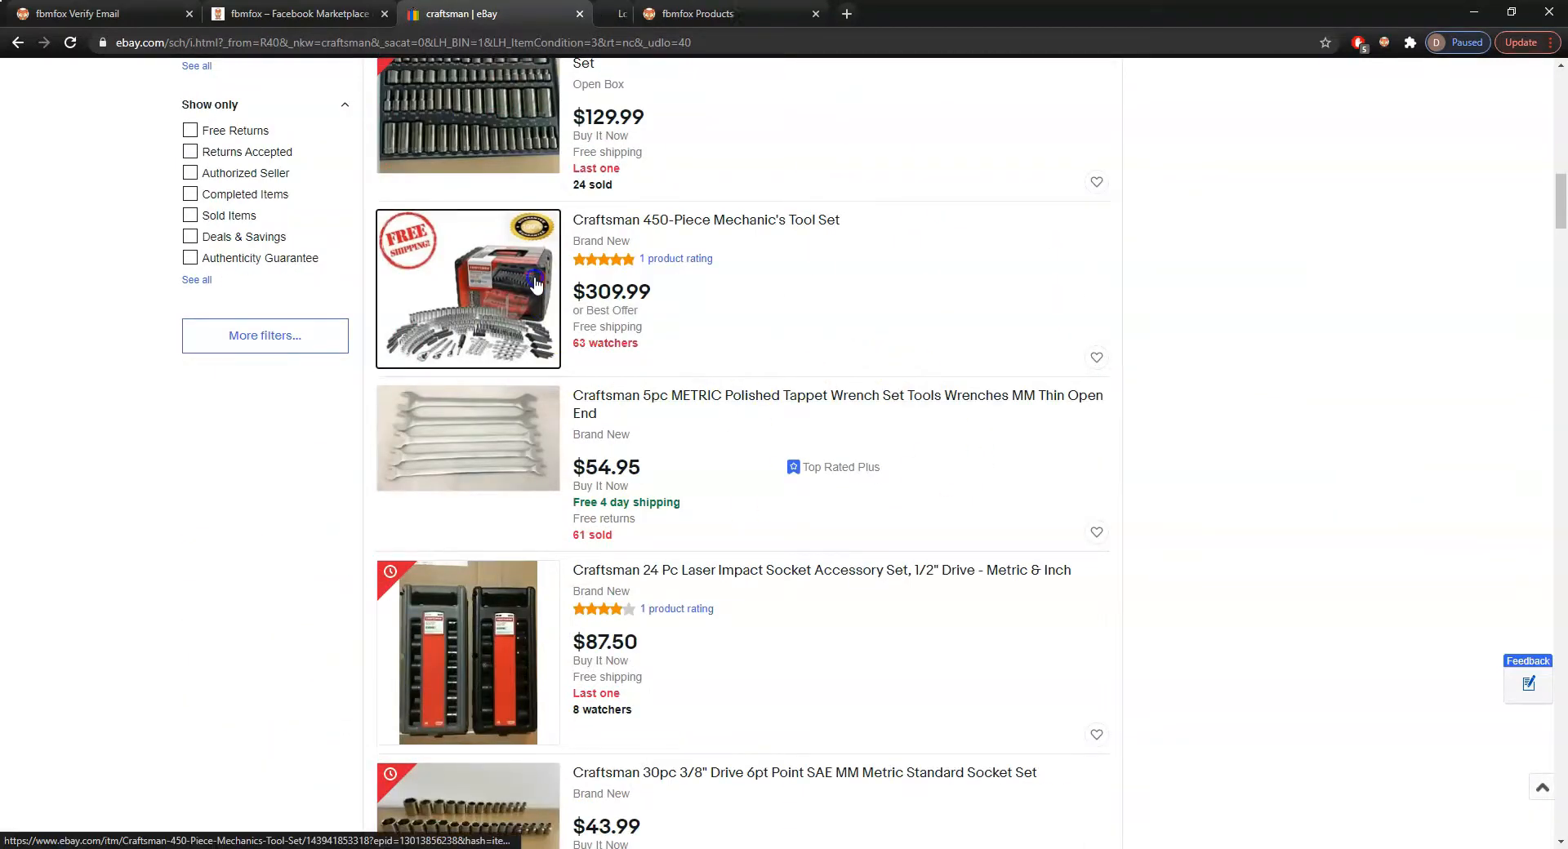
Find the Craftsman 26 Pc. Metric Combination Wrench Set further down the results and open its listing in a new tab
scroll(599, 419, down, 6)
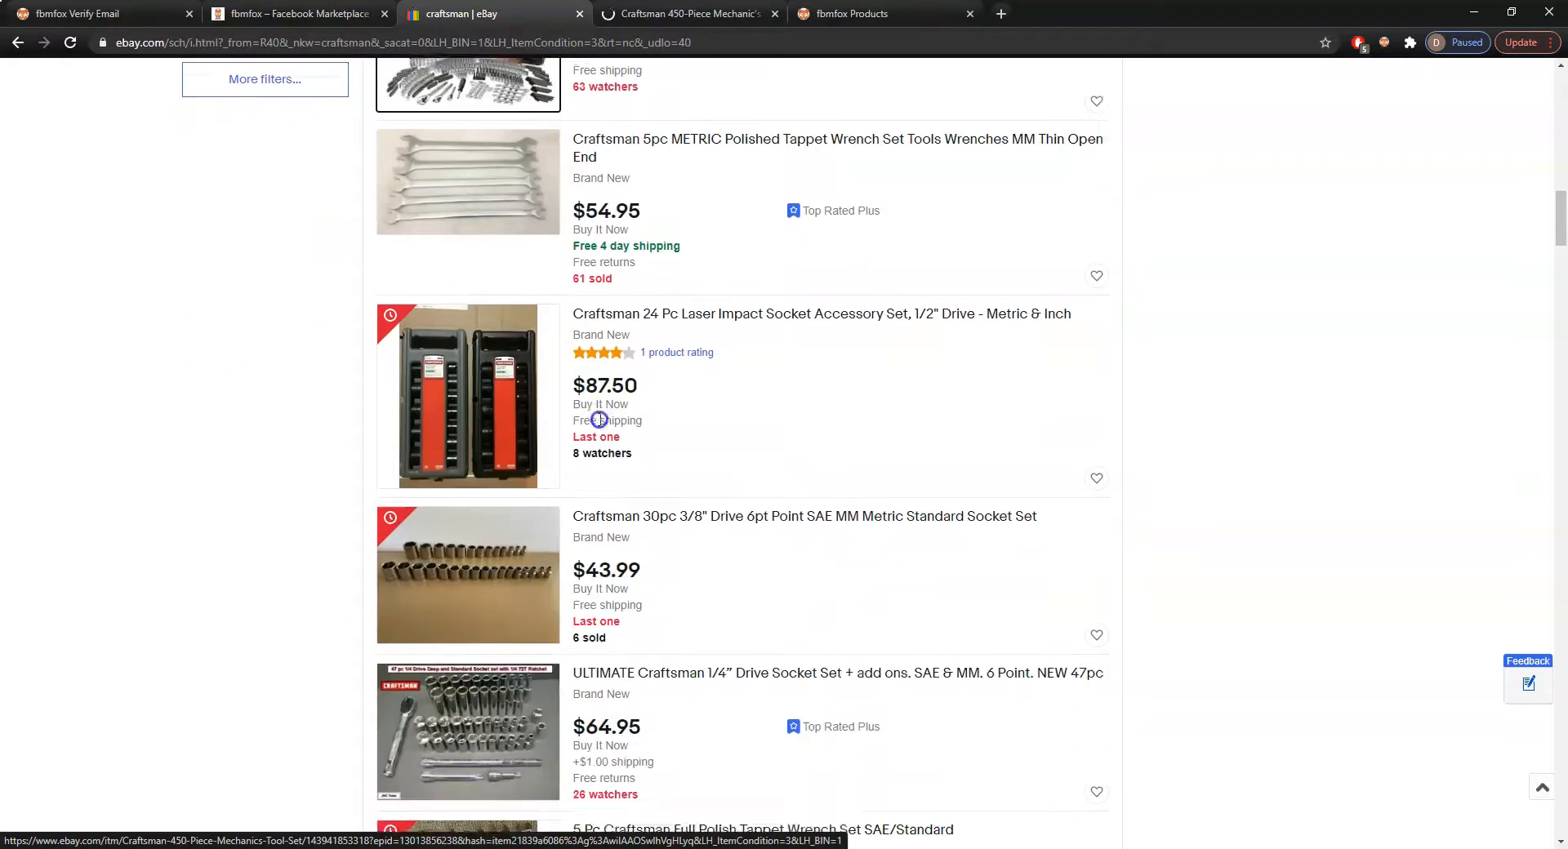
scroll(599, 419, up, 3)
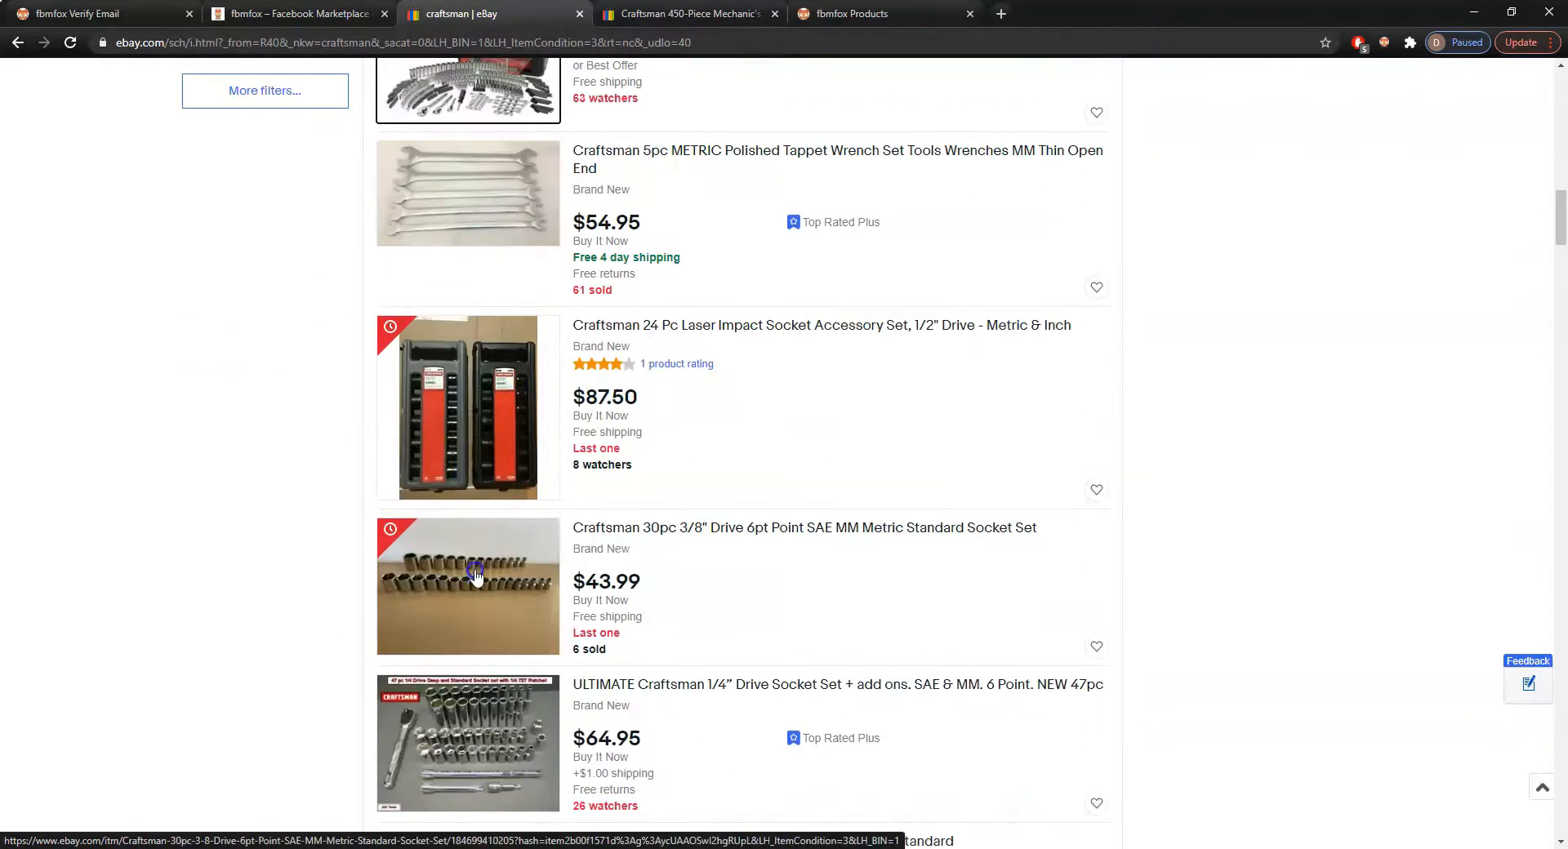
scroll(487, 533, down, 2)
scroll(488, 533, down, 12)
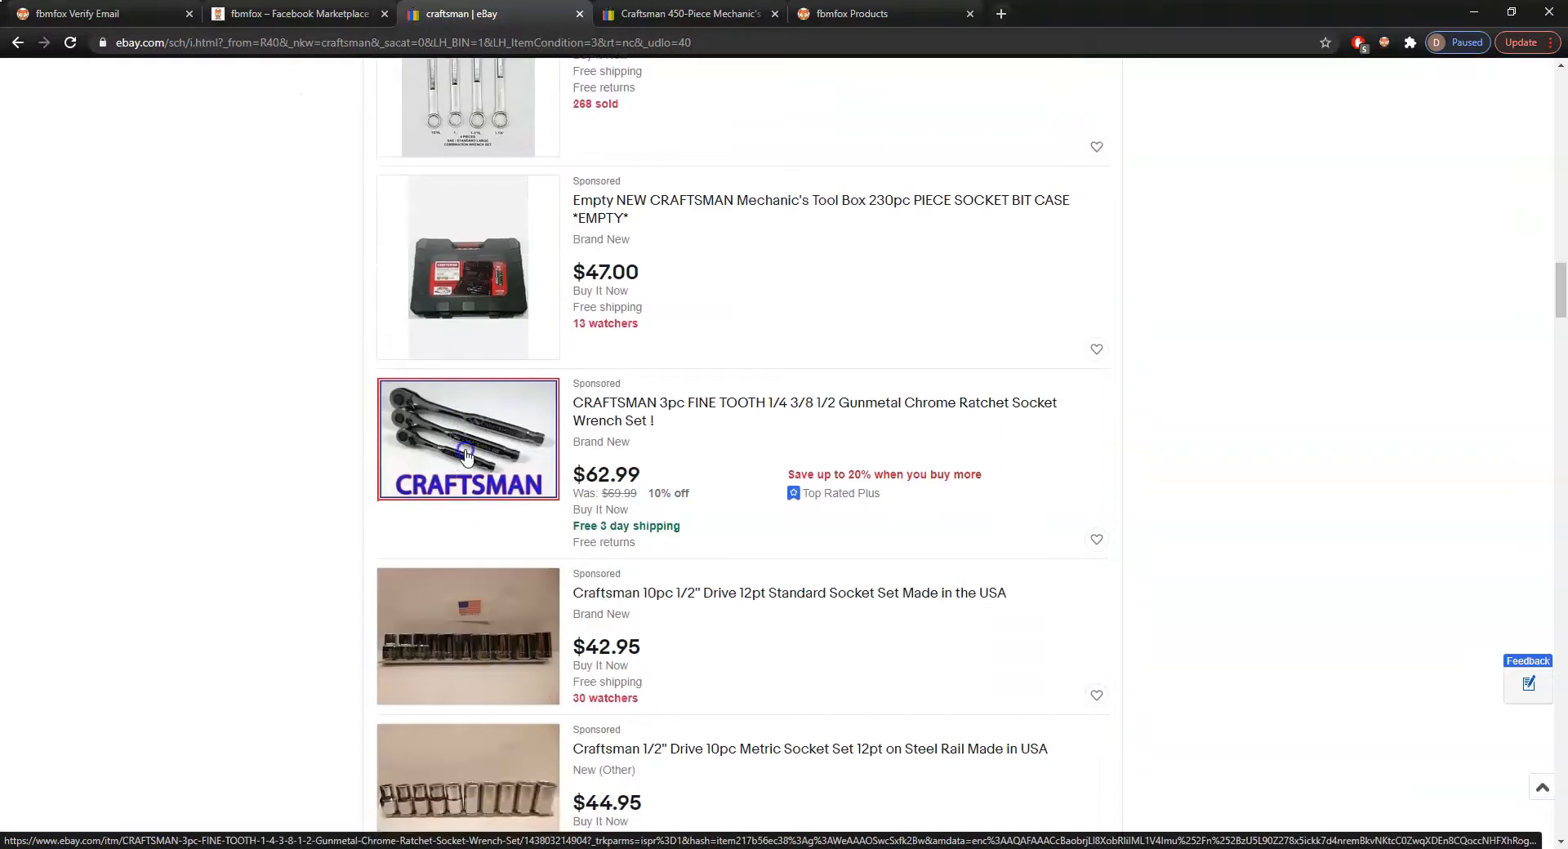
scroll(472, 454, down, 13)
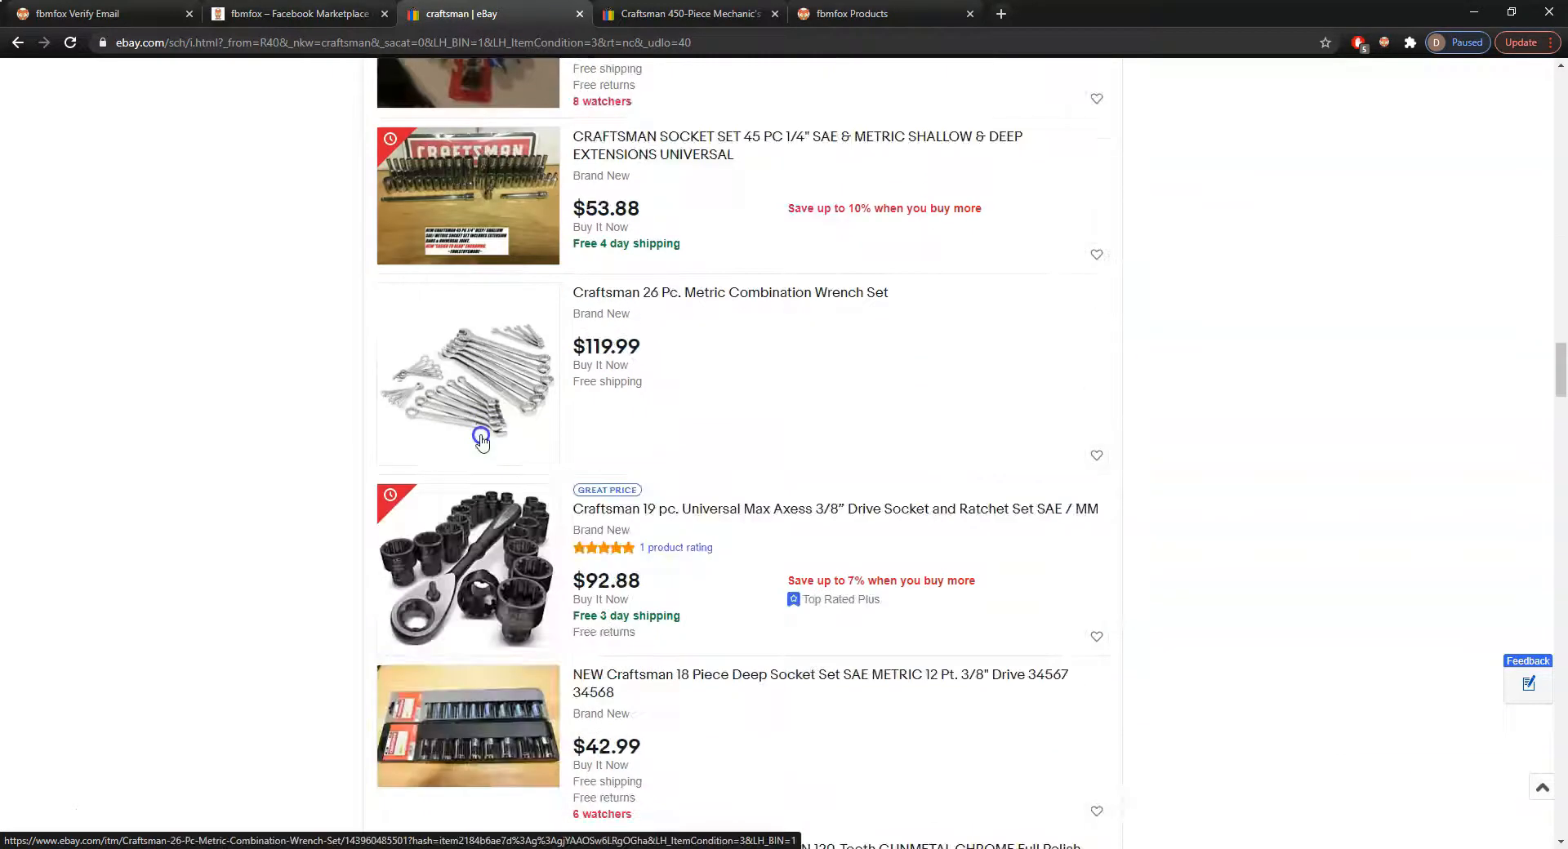
middle_click(490, 398)
Open the Craftsman 320-Piece Mechanic's Tool Set (999030) and the 450 Piece Mechanics Tool Set W/Case listings in new tabs
scroll(488, 421, down, 13)
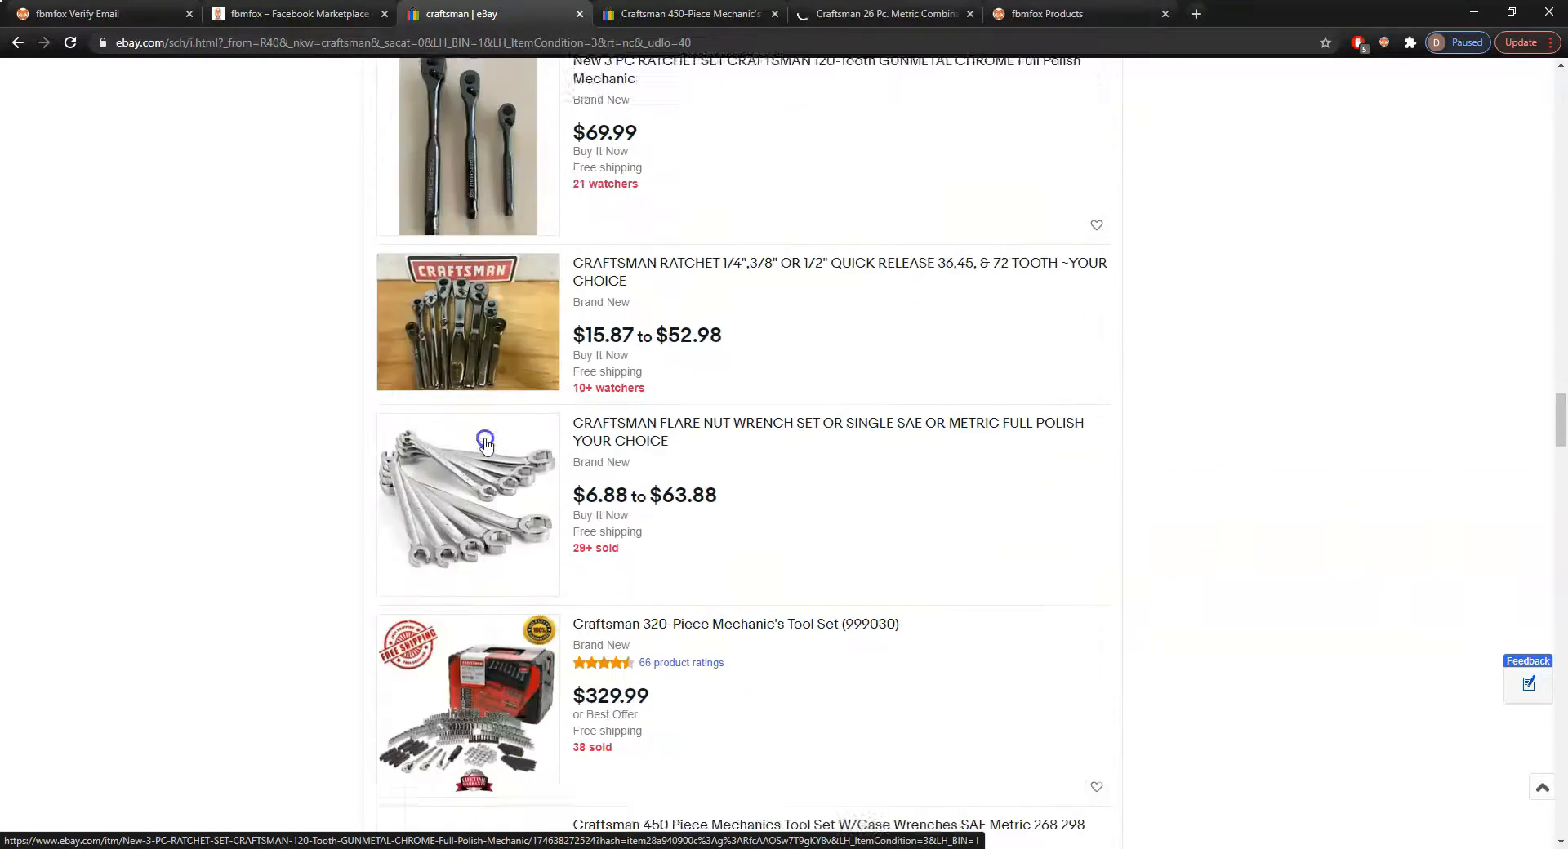
scroll(485, 443, down, 1)
middle_click(488, 438)
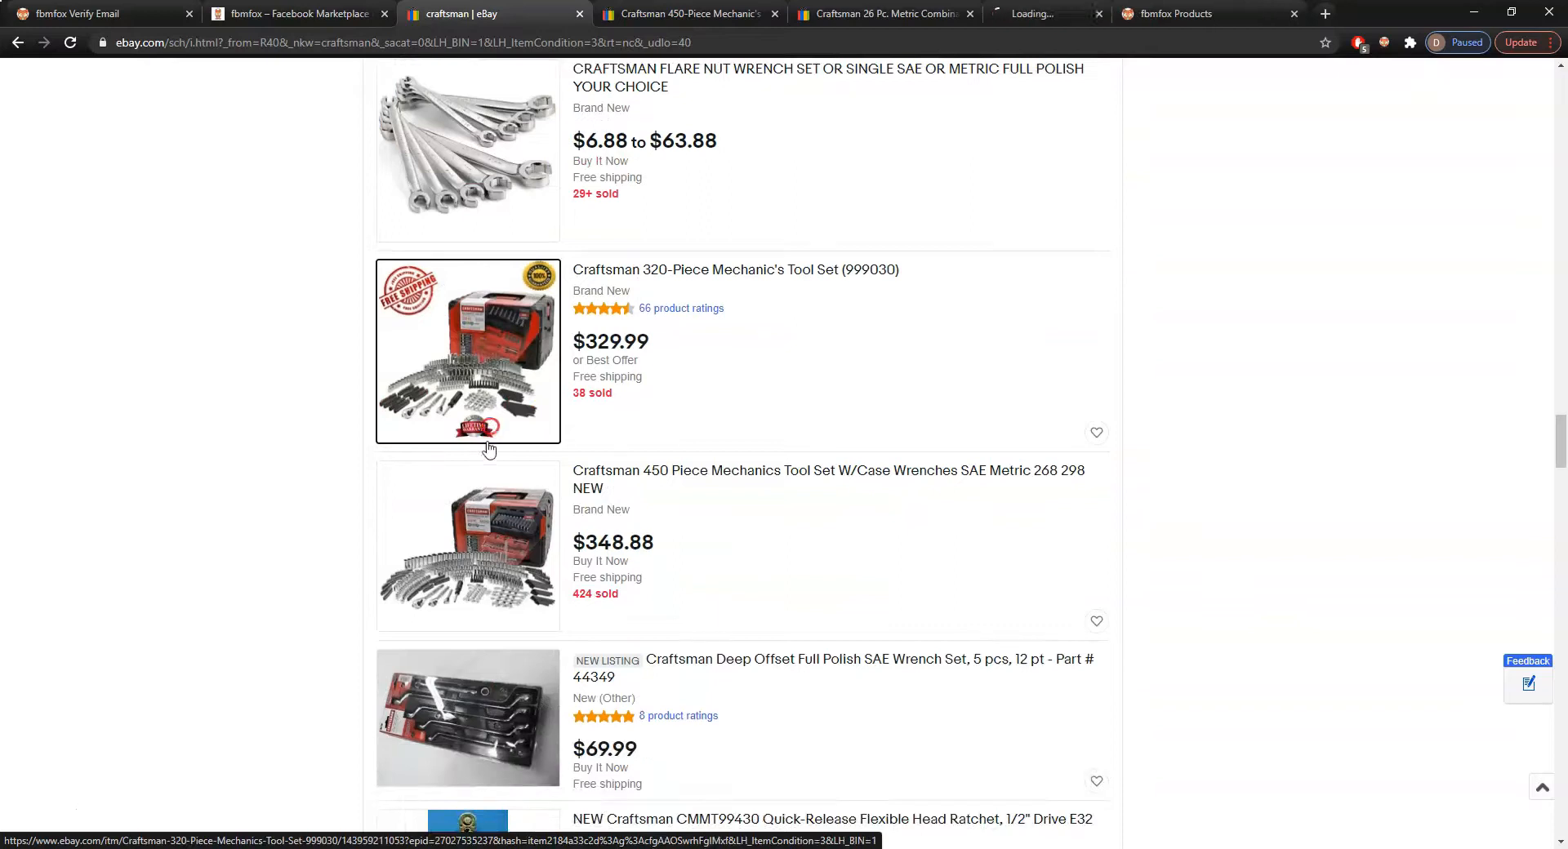
middle_click(494, 510)
Browse the remaining craftsman results and view the opened listing for the Craftsman 450-Piece Mechanic's Tool Set
scroll(543, 512, down, 4)
scroll(543, 512, down, 20)
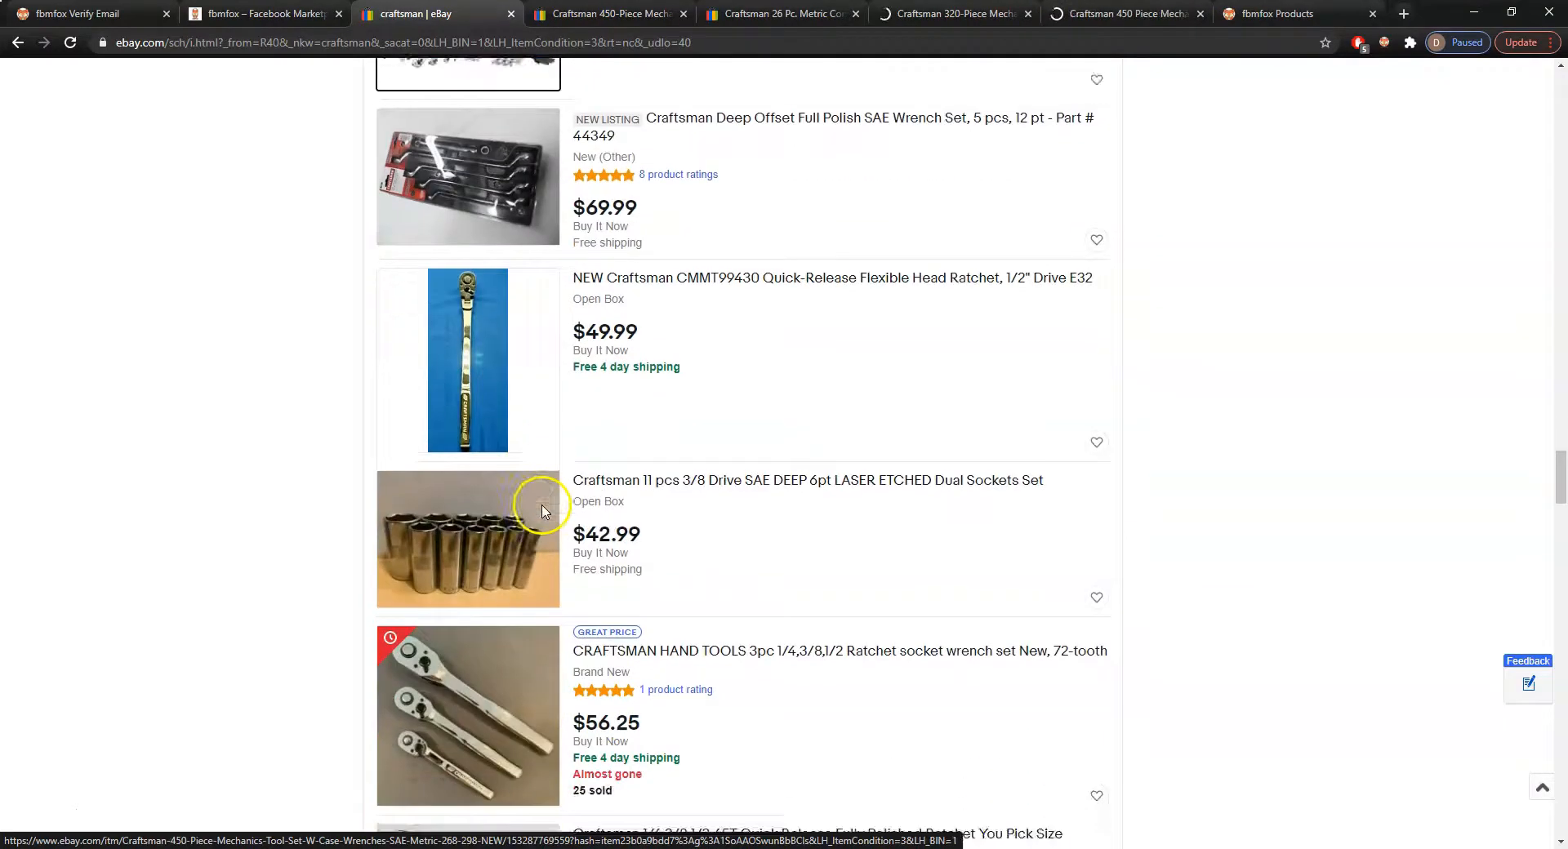
scroll(544, 509, down, 3)
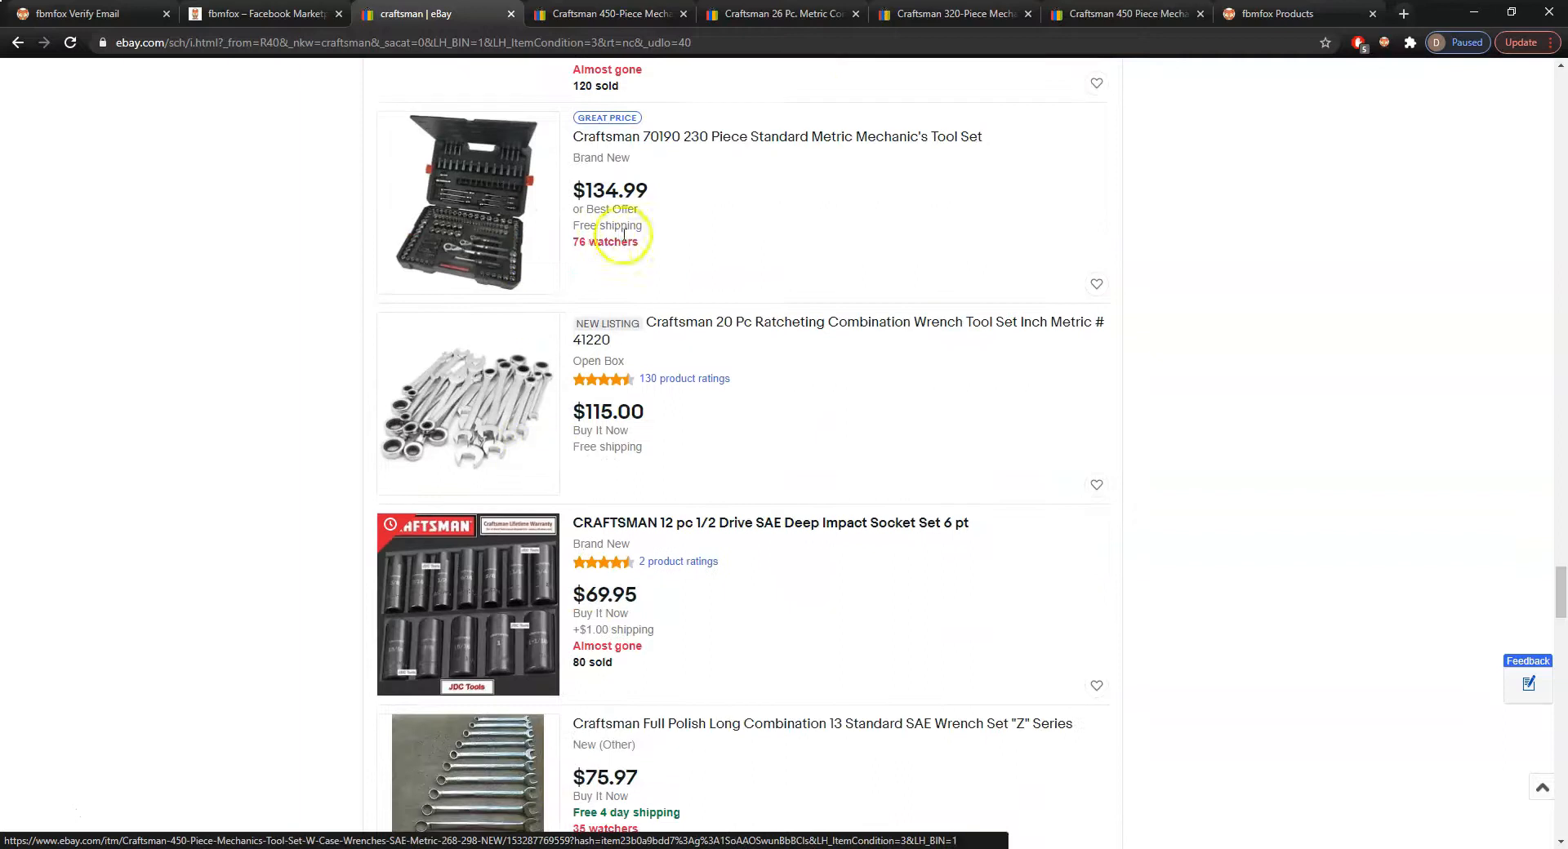
click(678, 14)
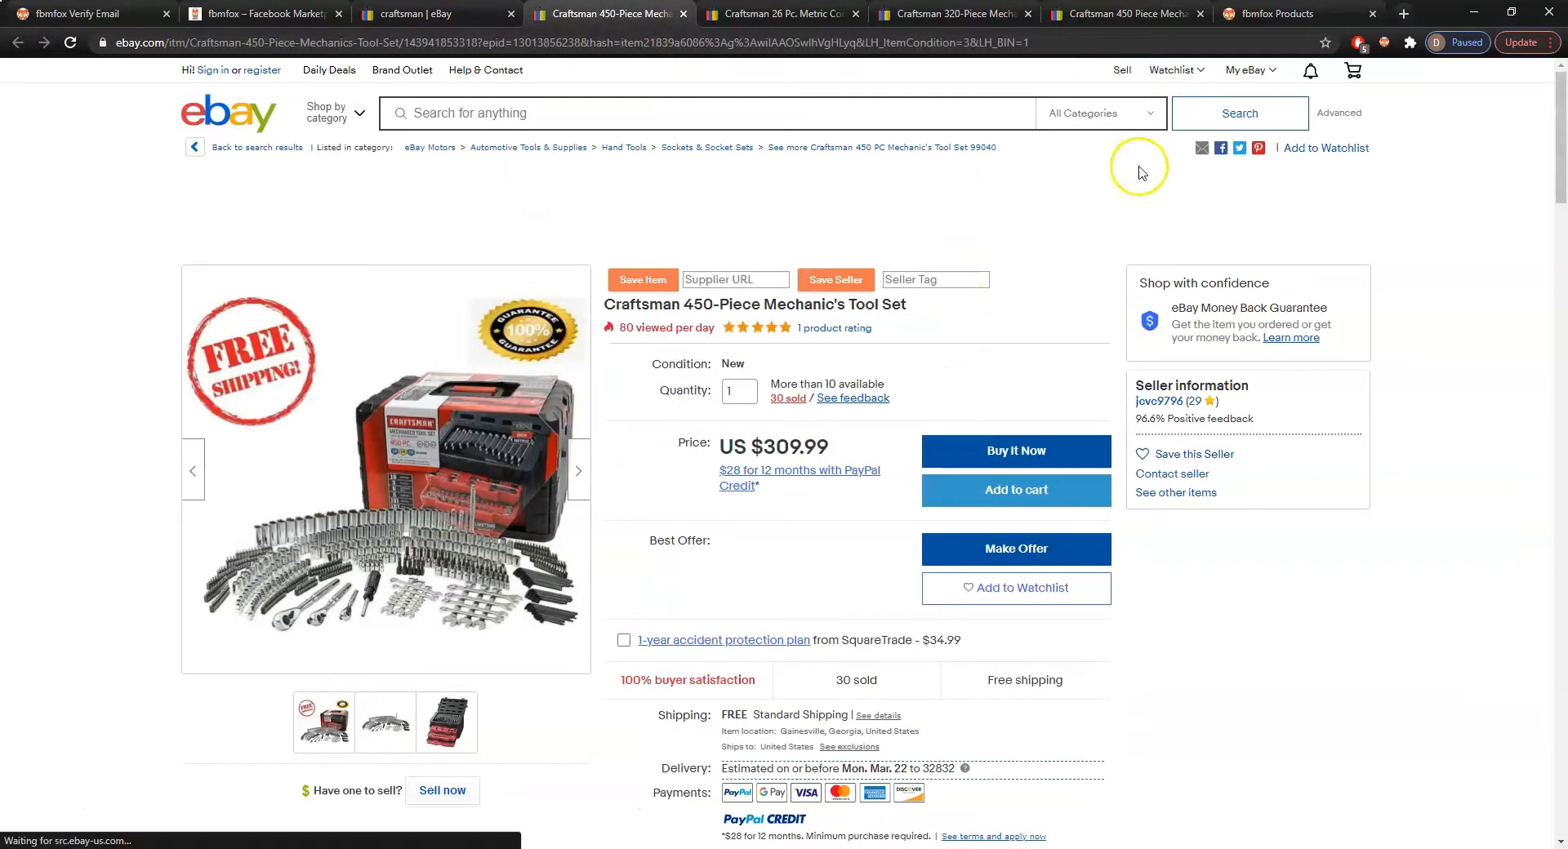
click(1394, 48)
click(1012, 231)
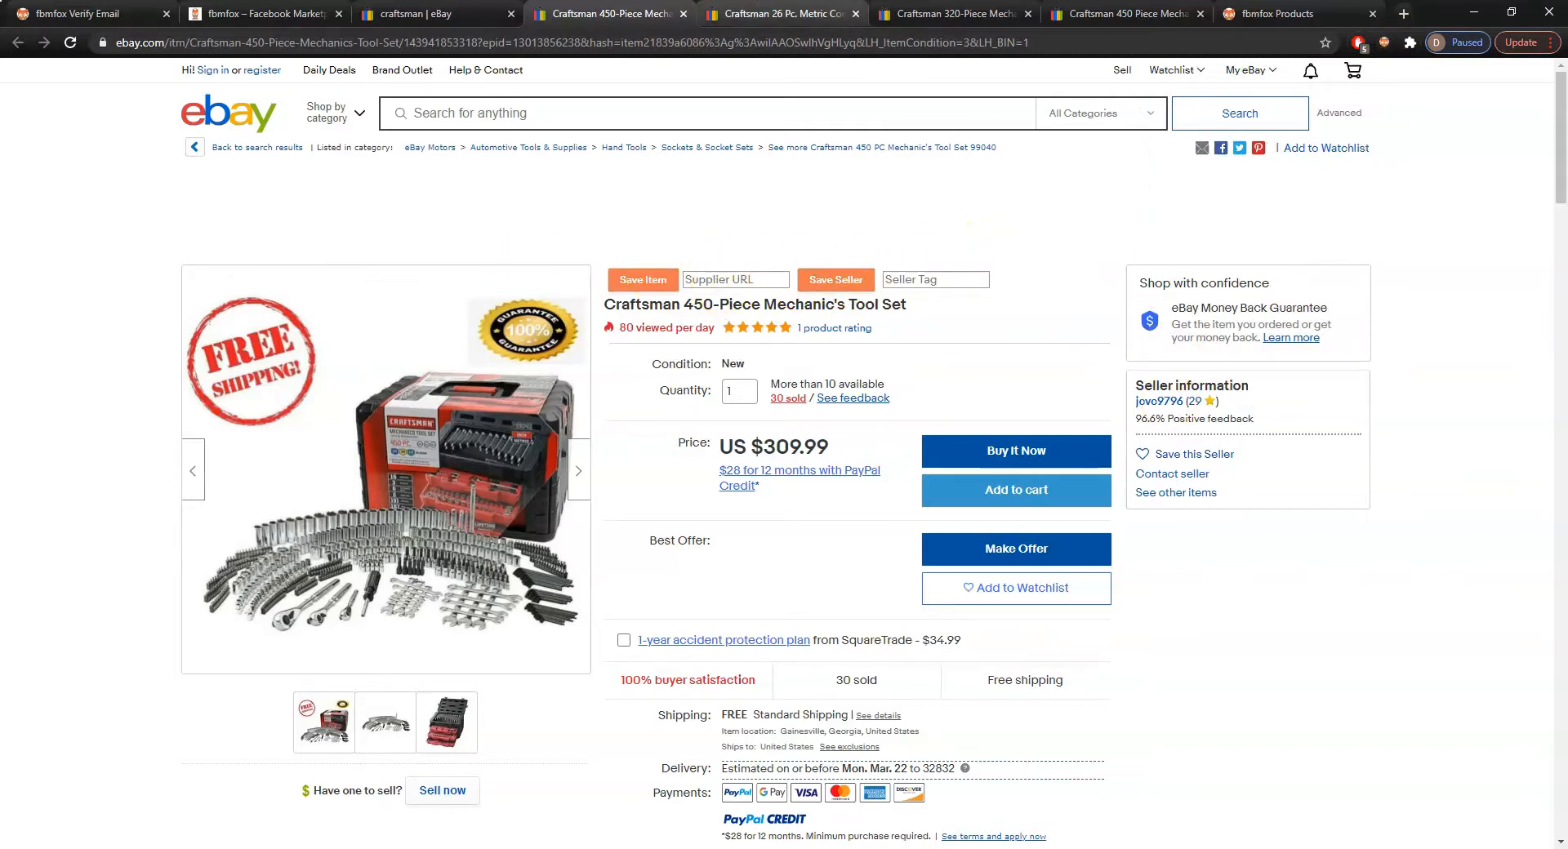
Look over the other opened Craftsman listings and return to the 450-Piece Mechanic's Tool Set listing
click(783, 14)
click(956, 14)
click(608, 14)
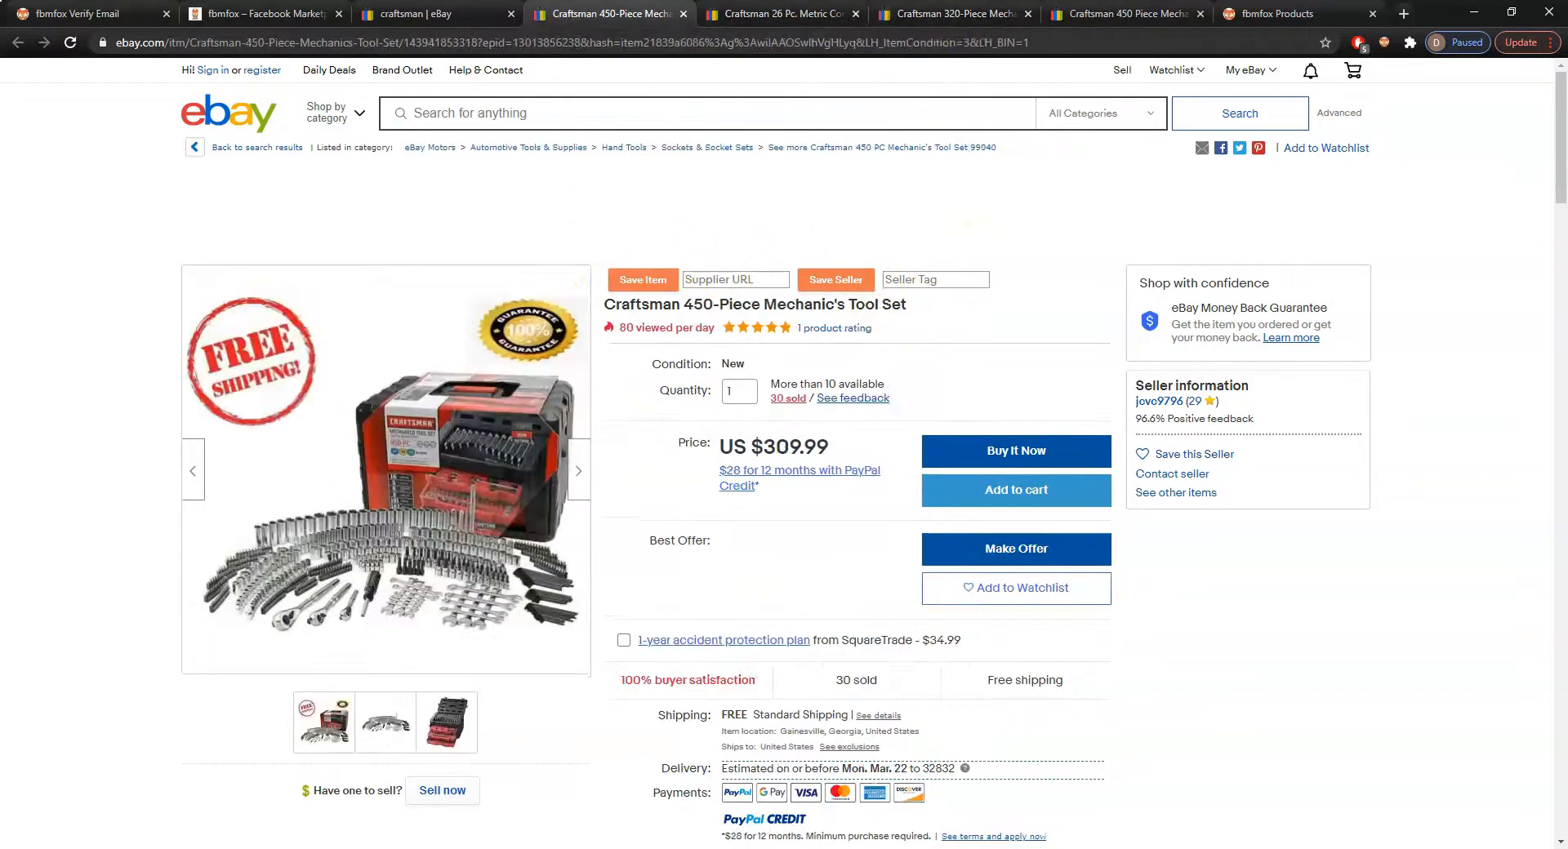
click(1406, 51)
click(1466, 339)
scroll(574, 384, down, 9)
scroll(595, 454, up, 8)
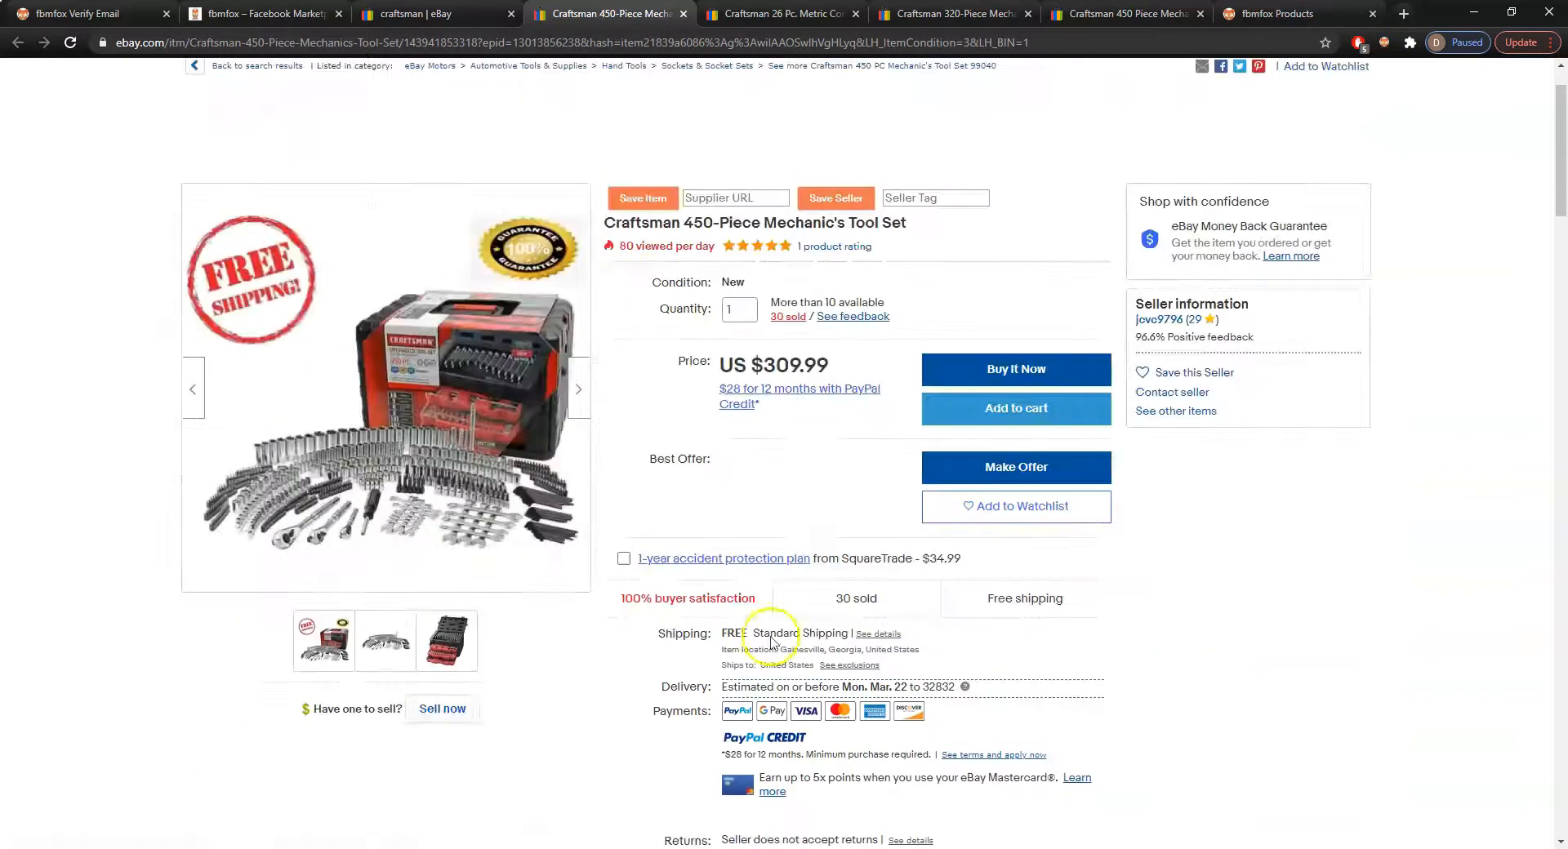
scroll(694, 572, down, 15)
scroll(710, 535, up, 2)
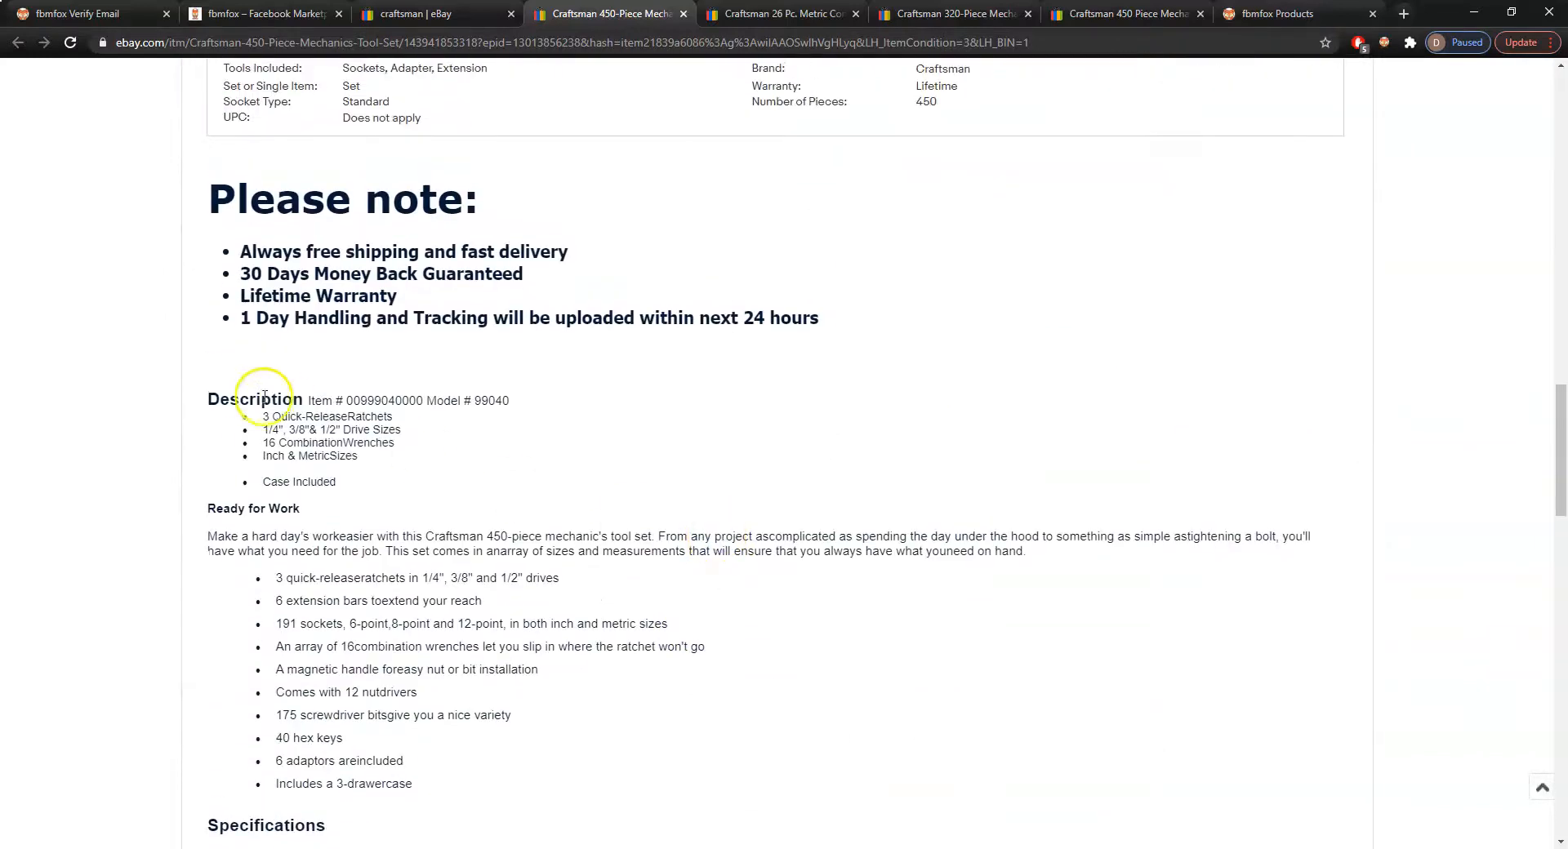
triple_click(258, 398)
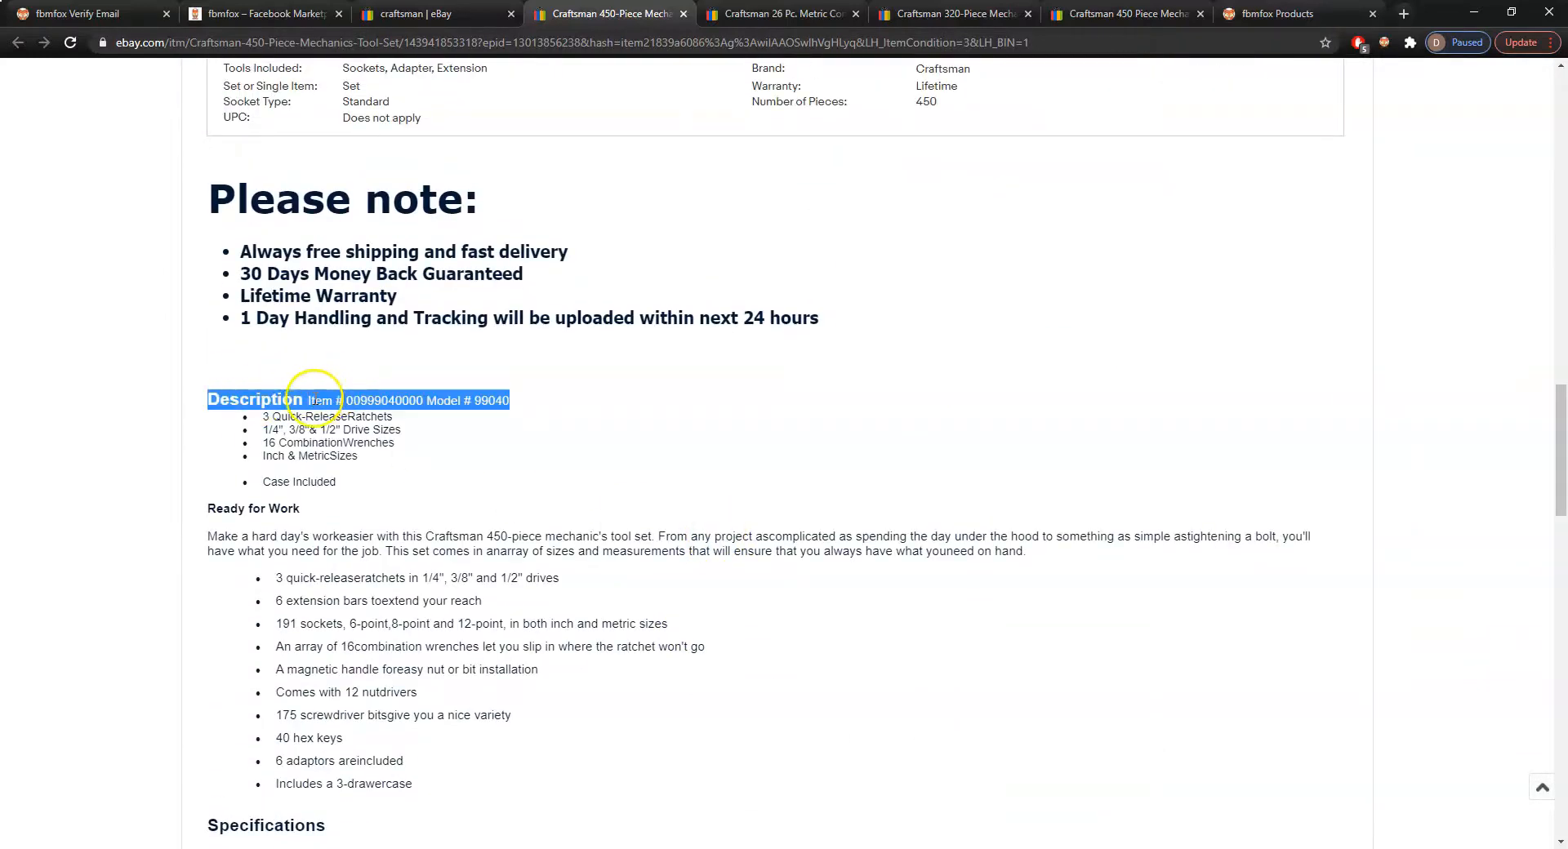
drag(324, 398, 498, 399)
right_click(495, 400)
click(578, 433)
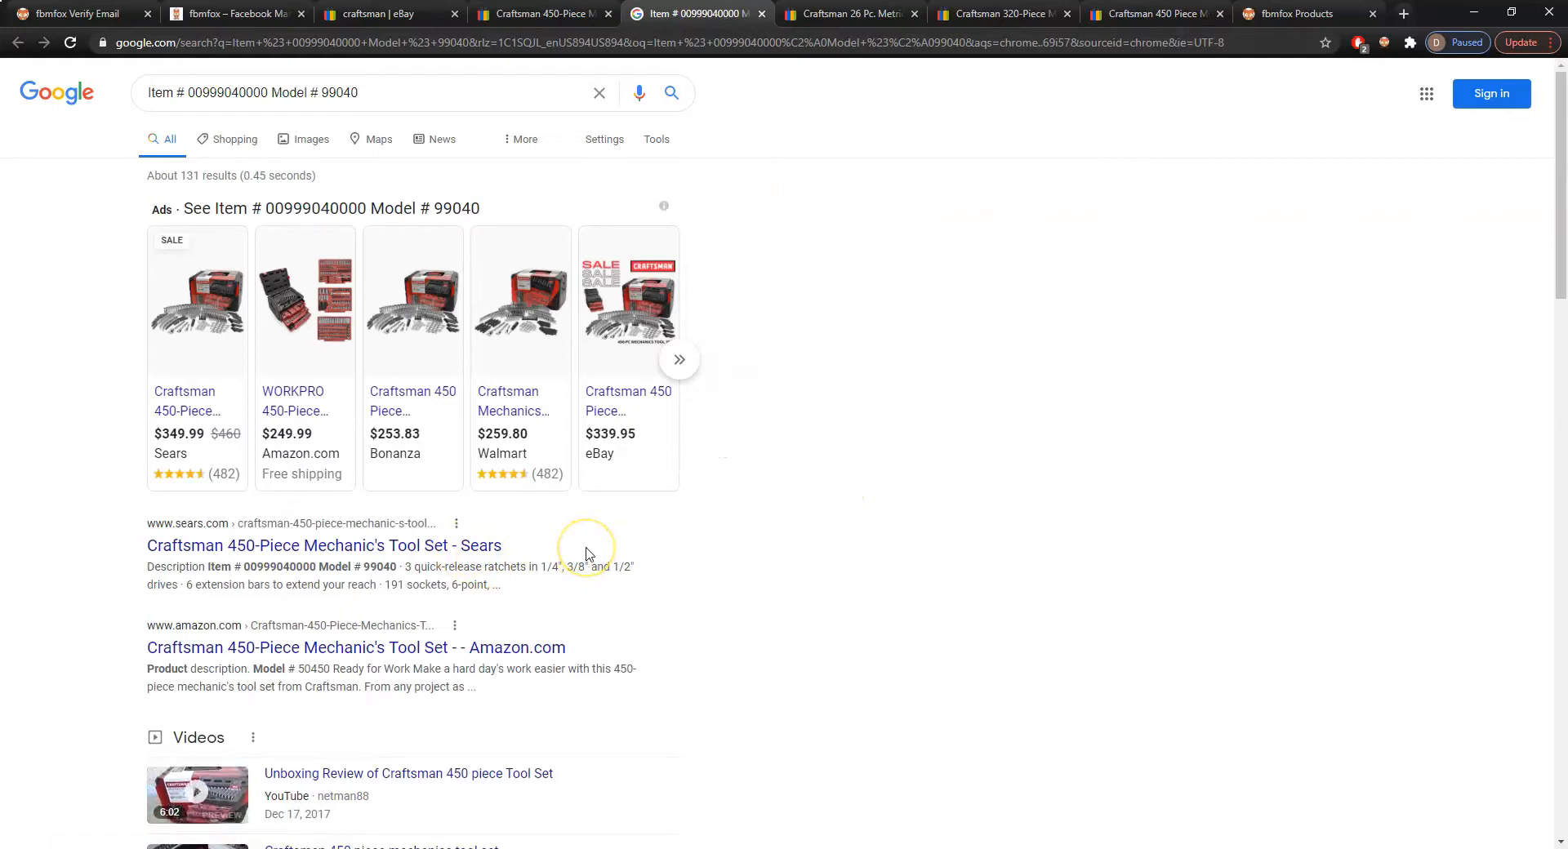
Open the Sears result for the Craftsman 450-Piece Mechanic's Tool Set, dismiss the promotional offer and check the selling price
click(462, 552)
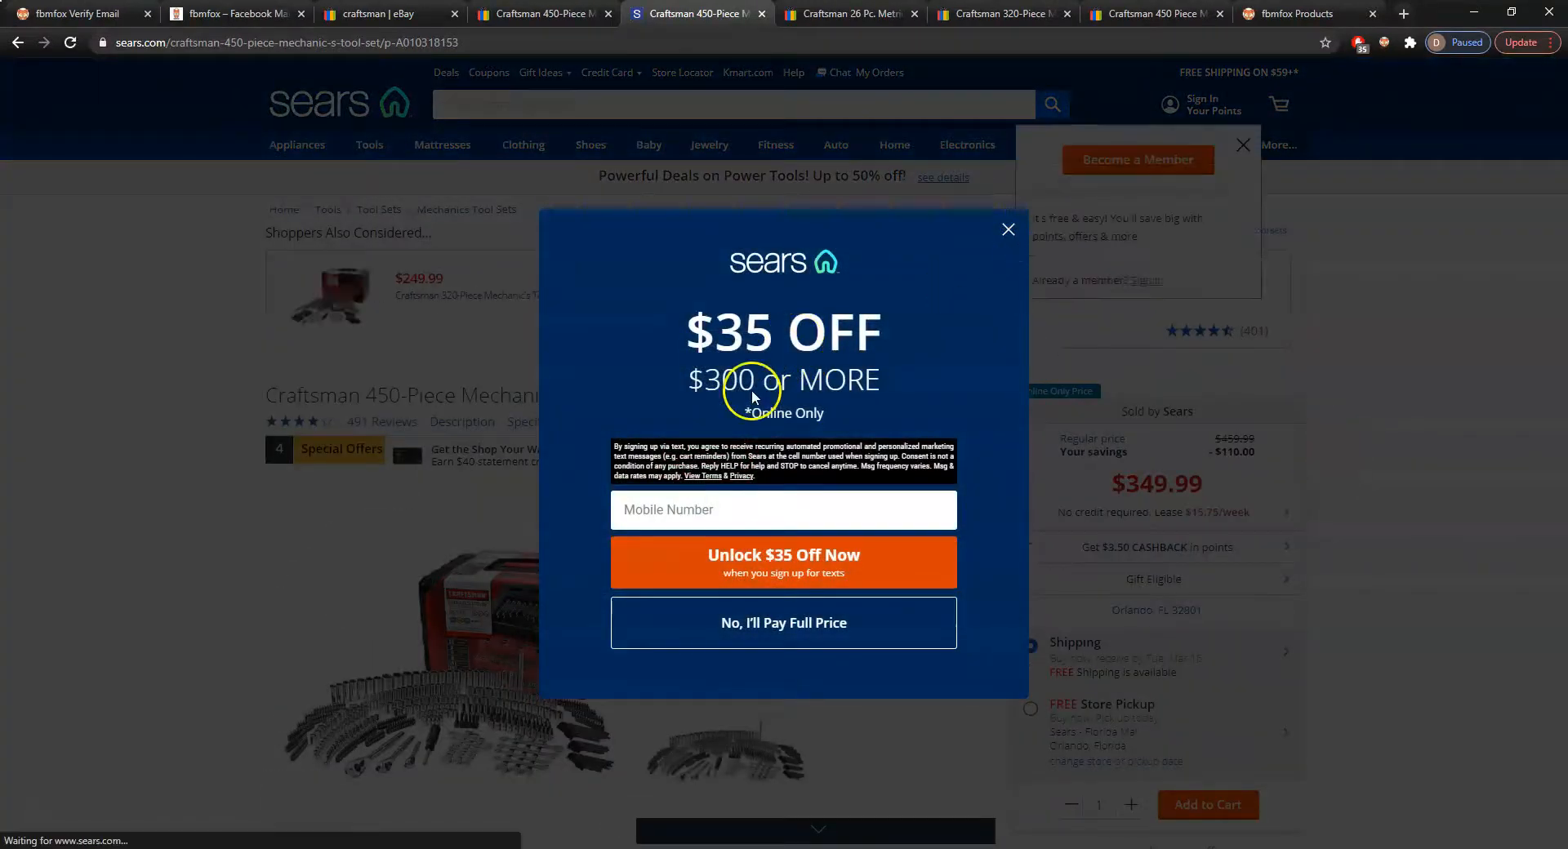
click(1011, 224)
scroll(1185, 367, down, 2)
double_click(1141, 318)
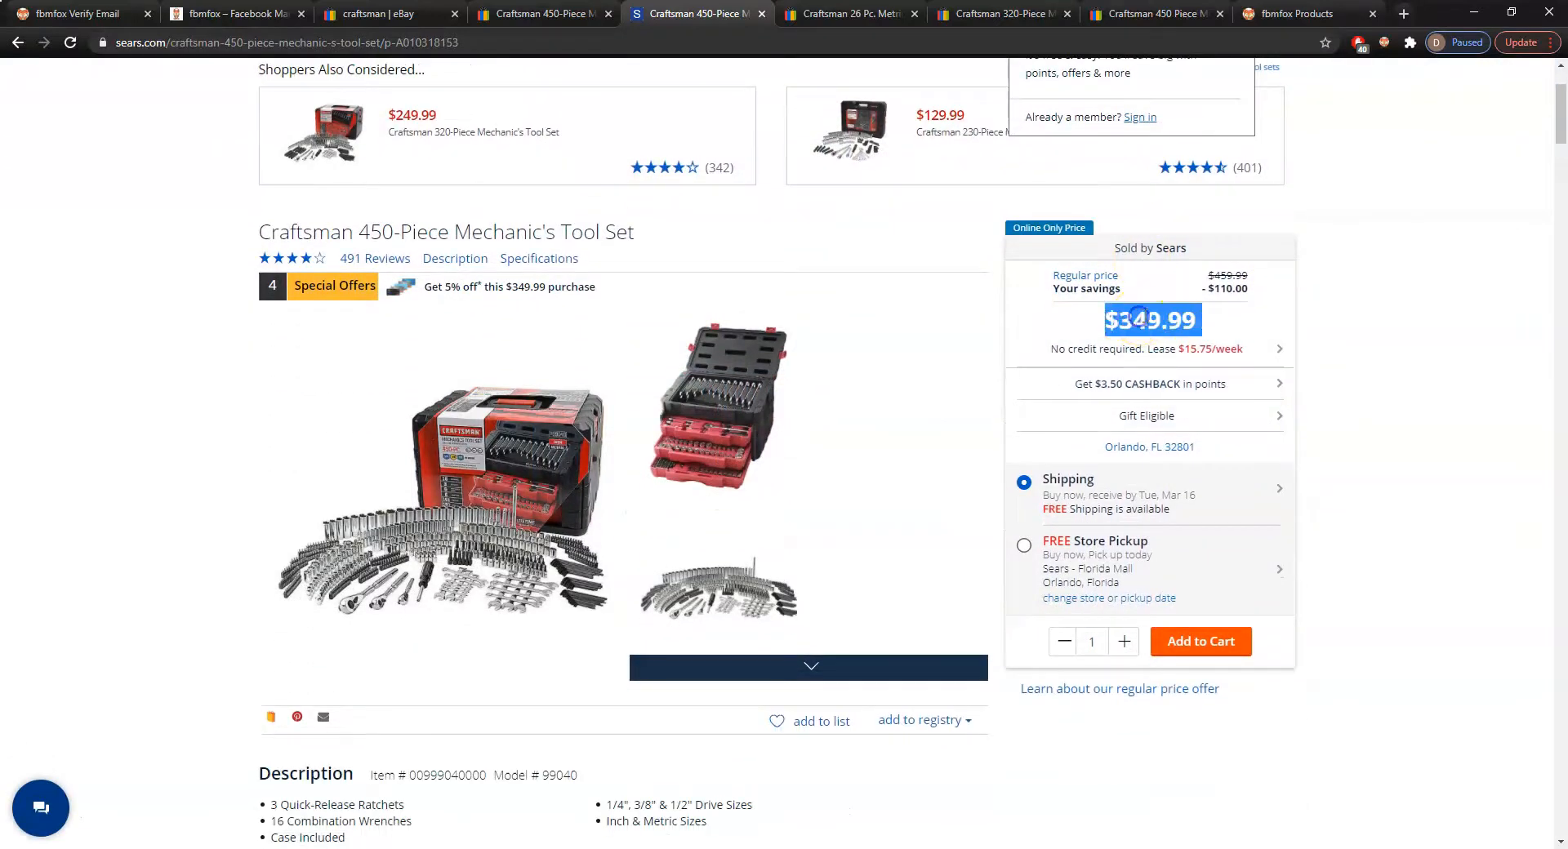
double_click(1154, 321)
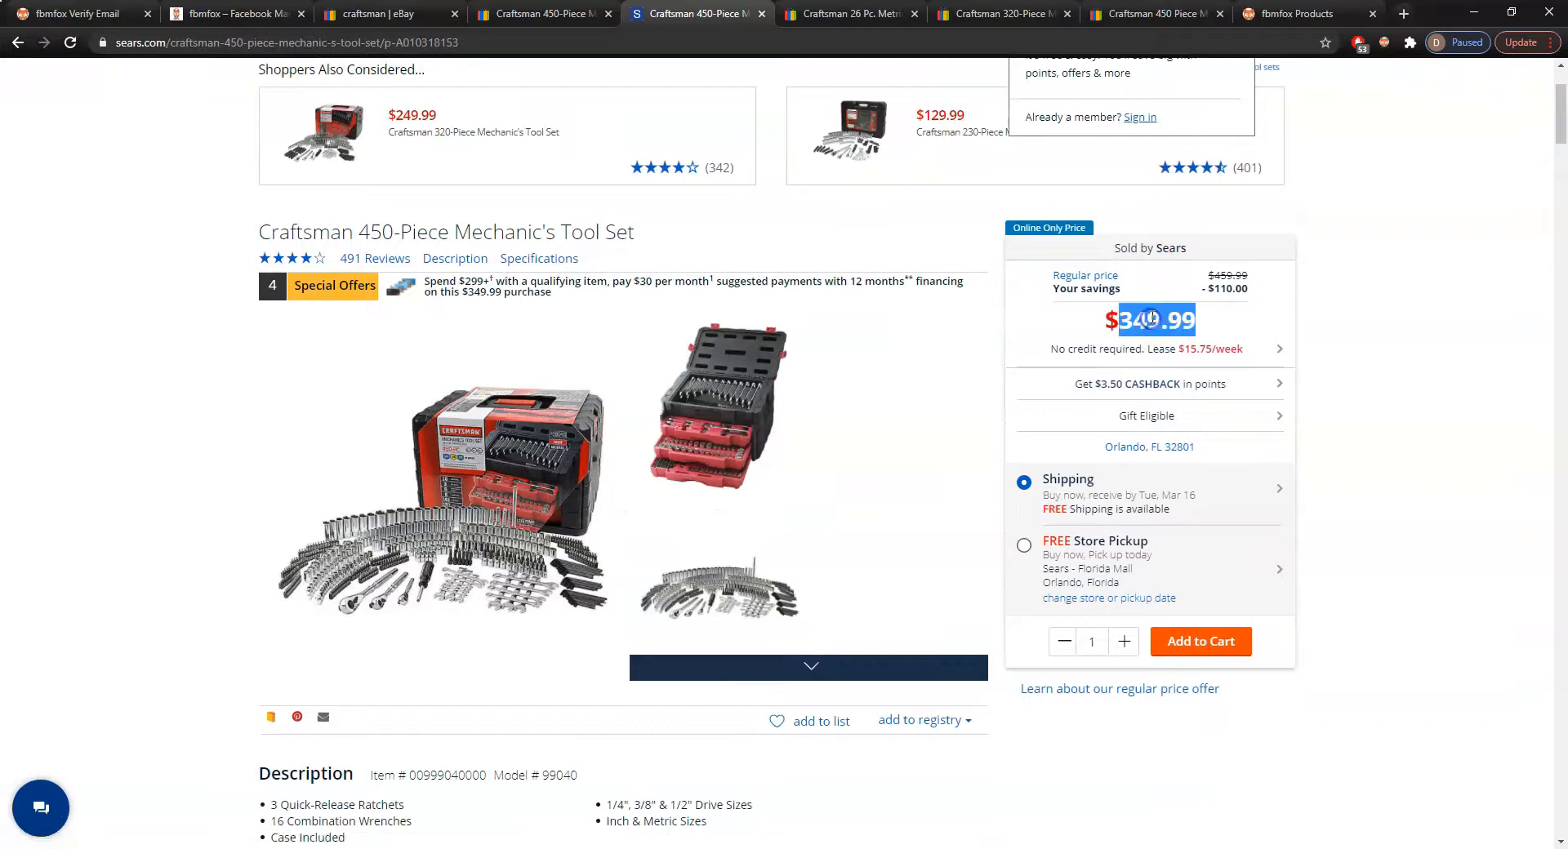
Compare the eBay 450-Piece listing with the Sears page and check the model number in the listing's description
click(539, 13)
scroll(899, 298, up, 15)
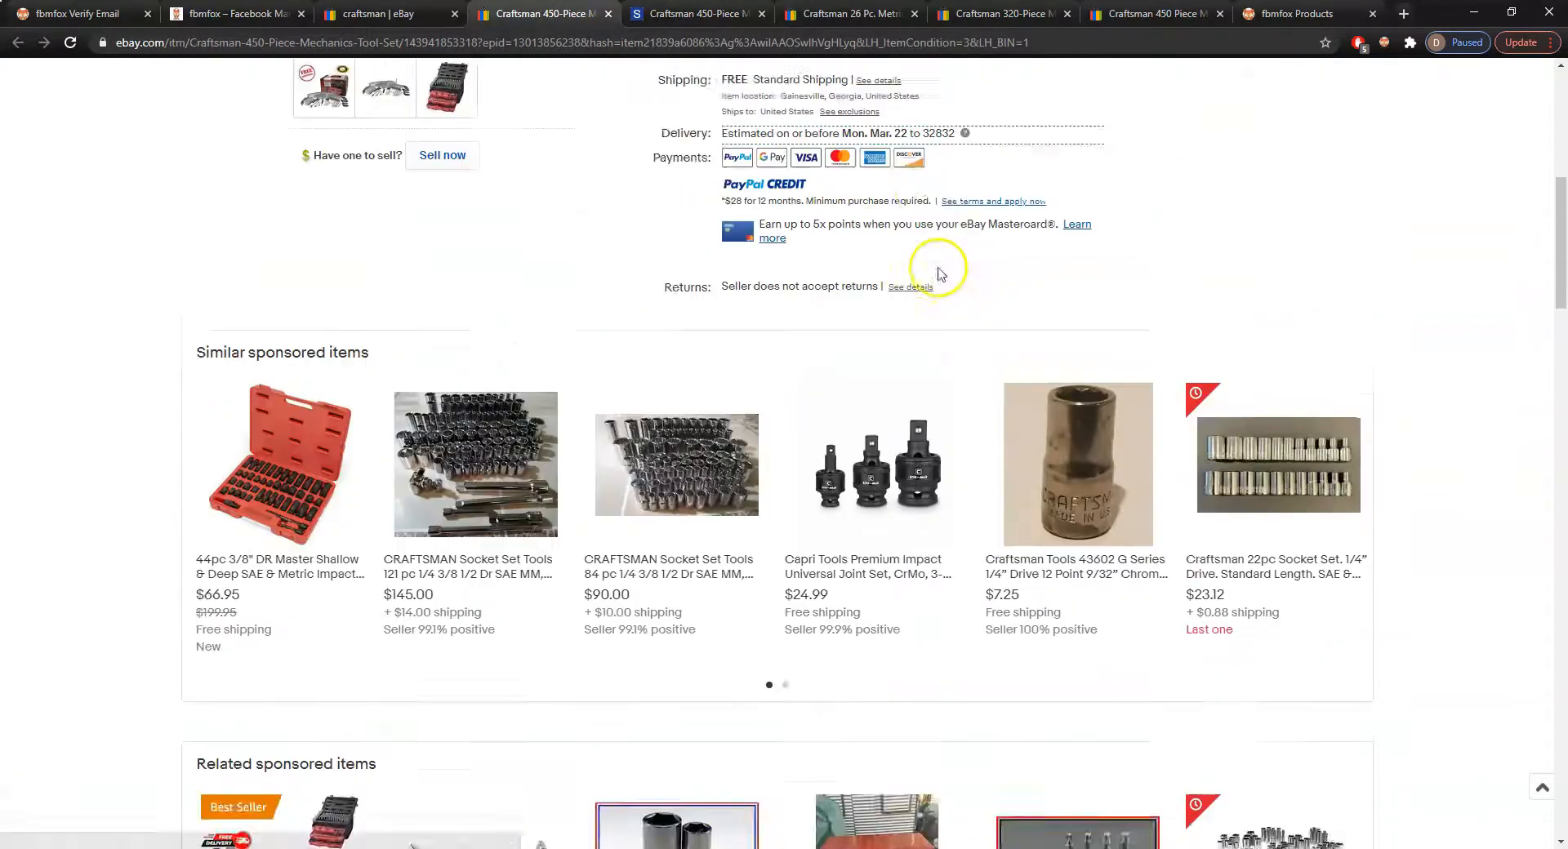
scroll(921, 291, down, 15)
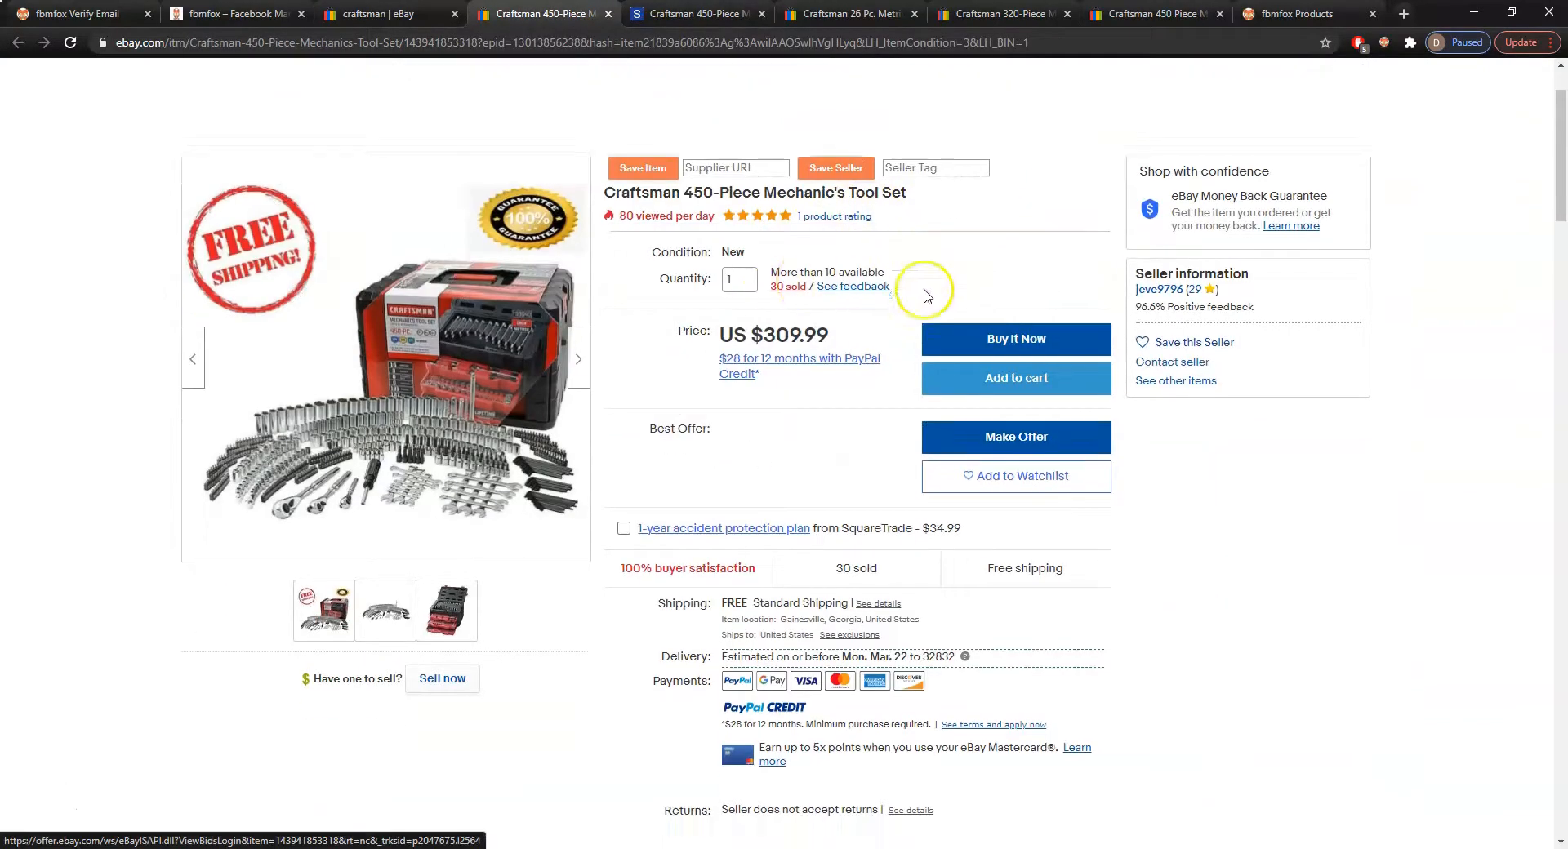
scroll(898, 302, up, 10)
click(697, 14)
click(551, 14)
scroll(742, 282, down, 15)
triple_click(483, 564)
double_click(481, 567)
scroll(969, 228, up, 20)
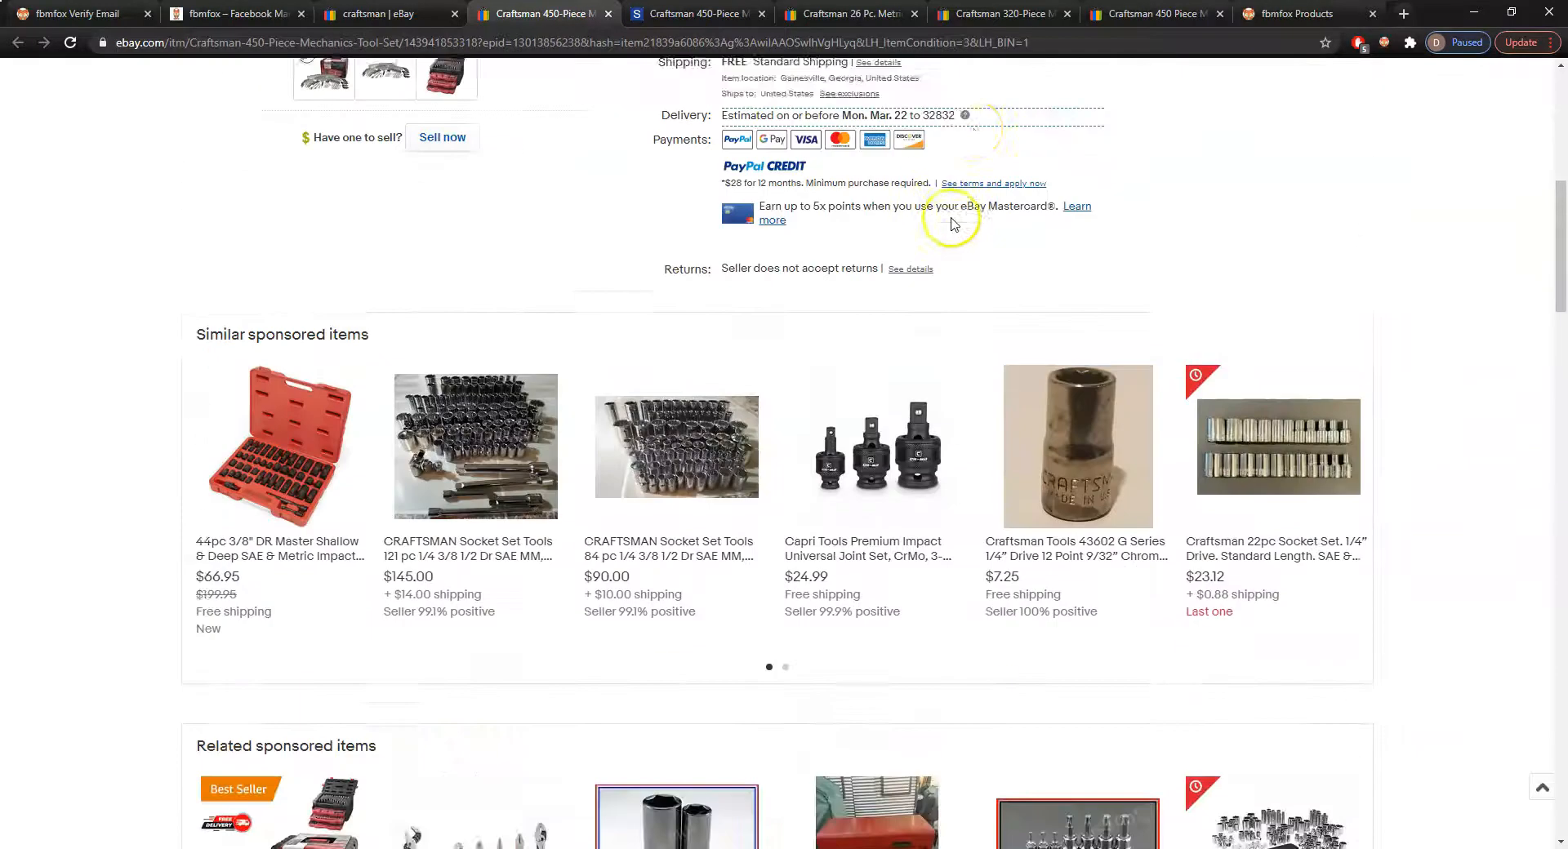
Search eBay for "craftsman 99040"
click(712, 98)
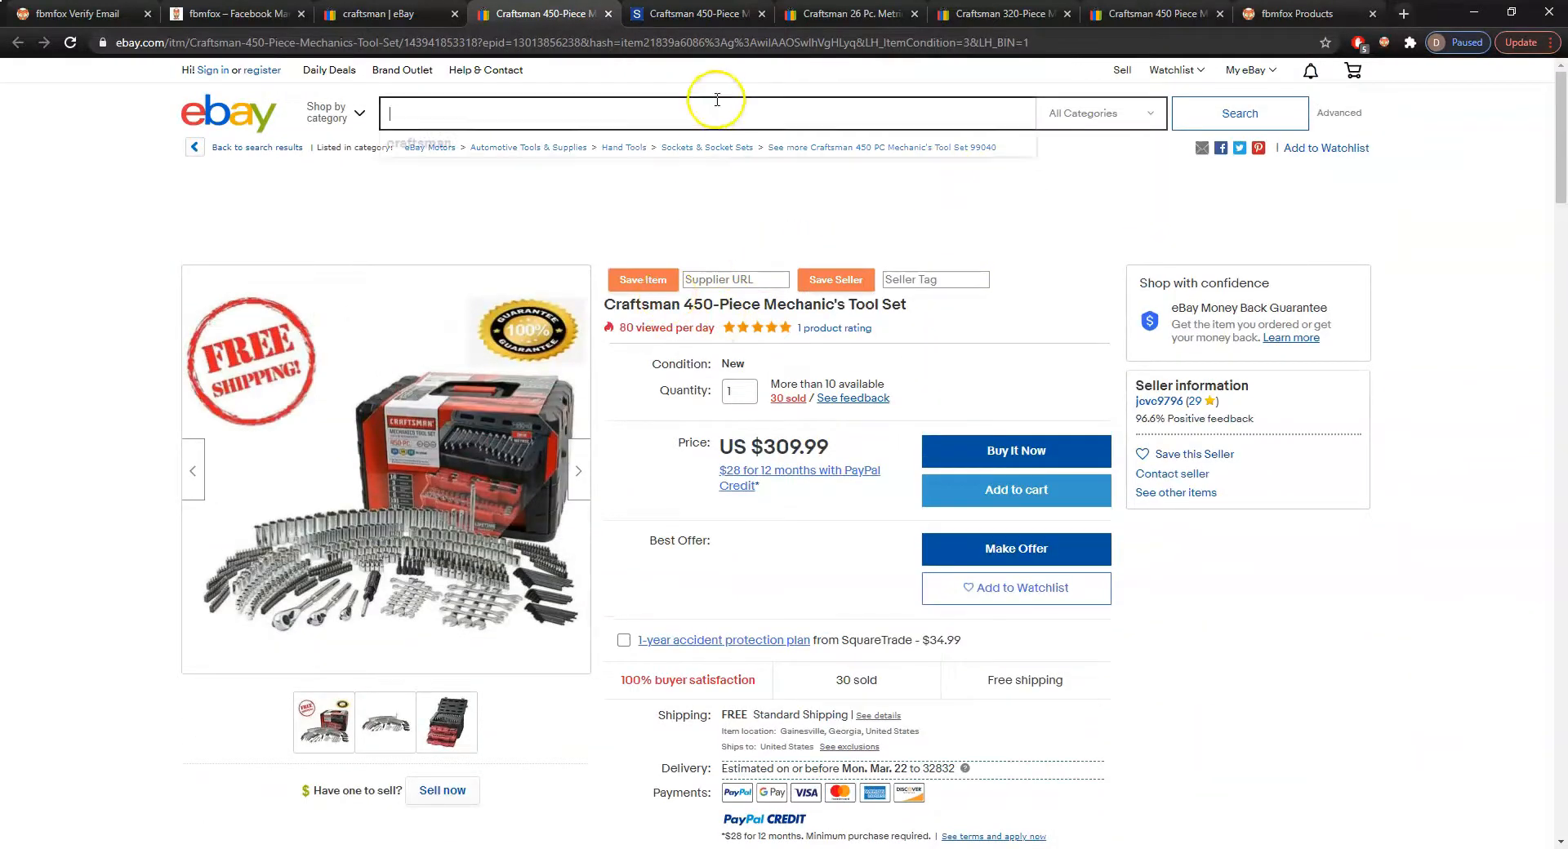
text(craftsman 99040)
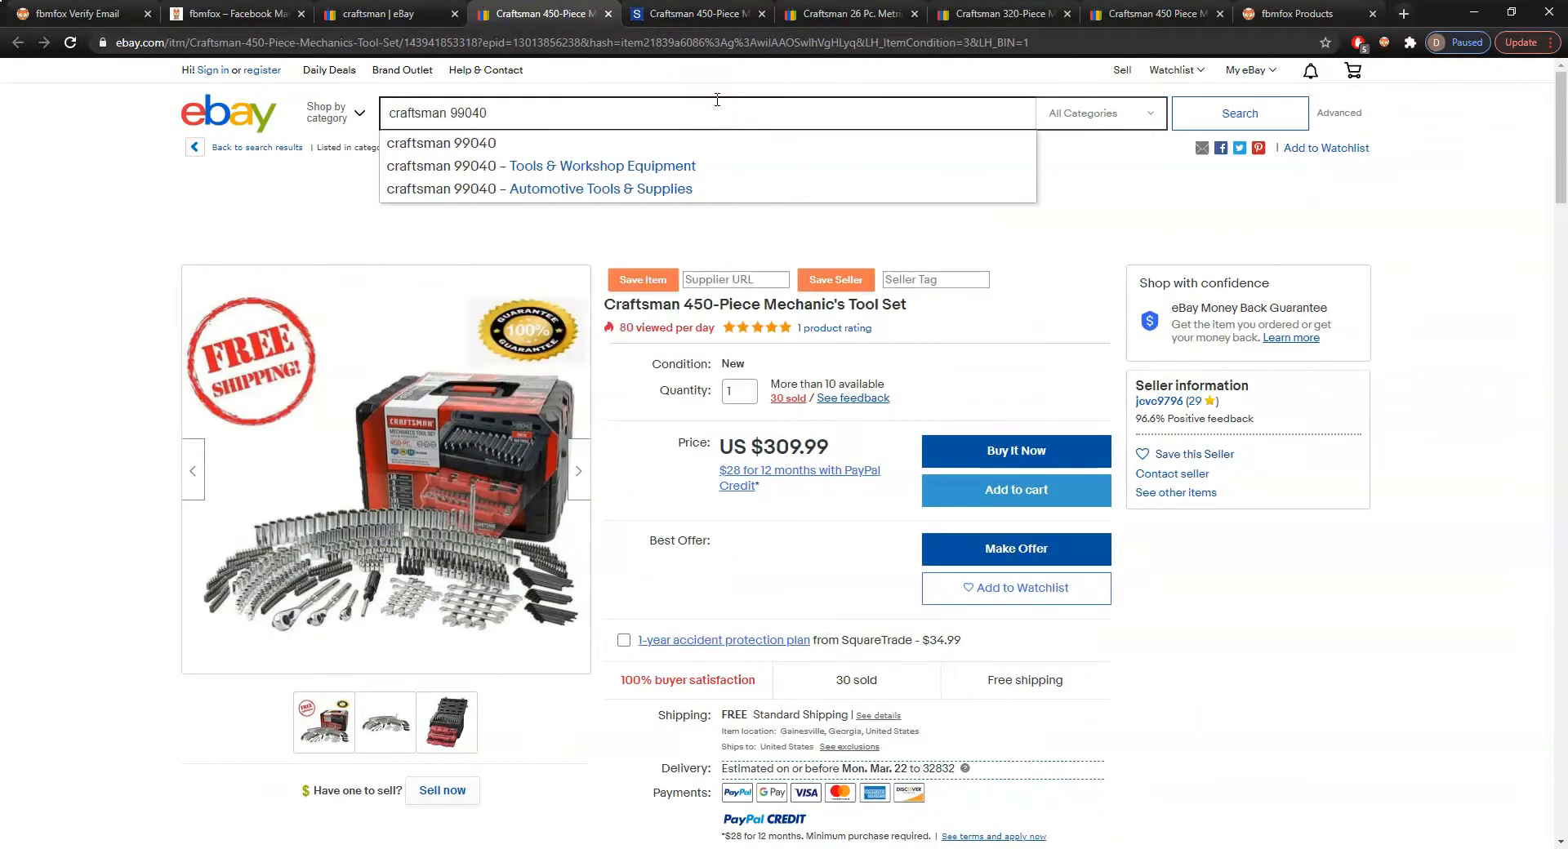
key(Return)
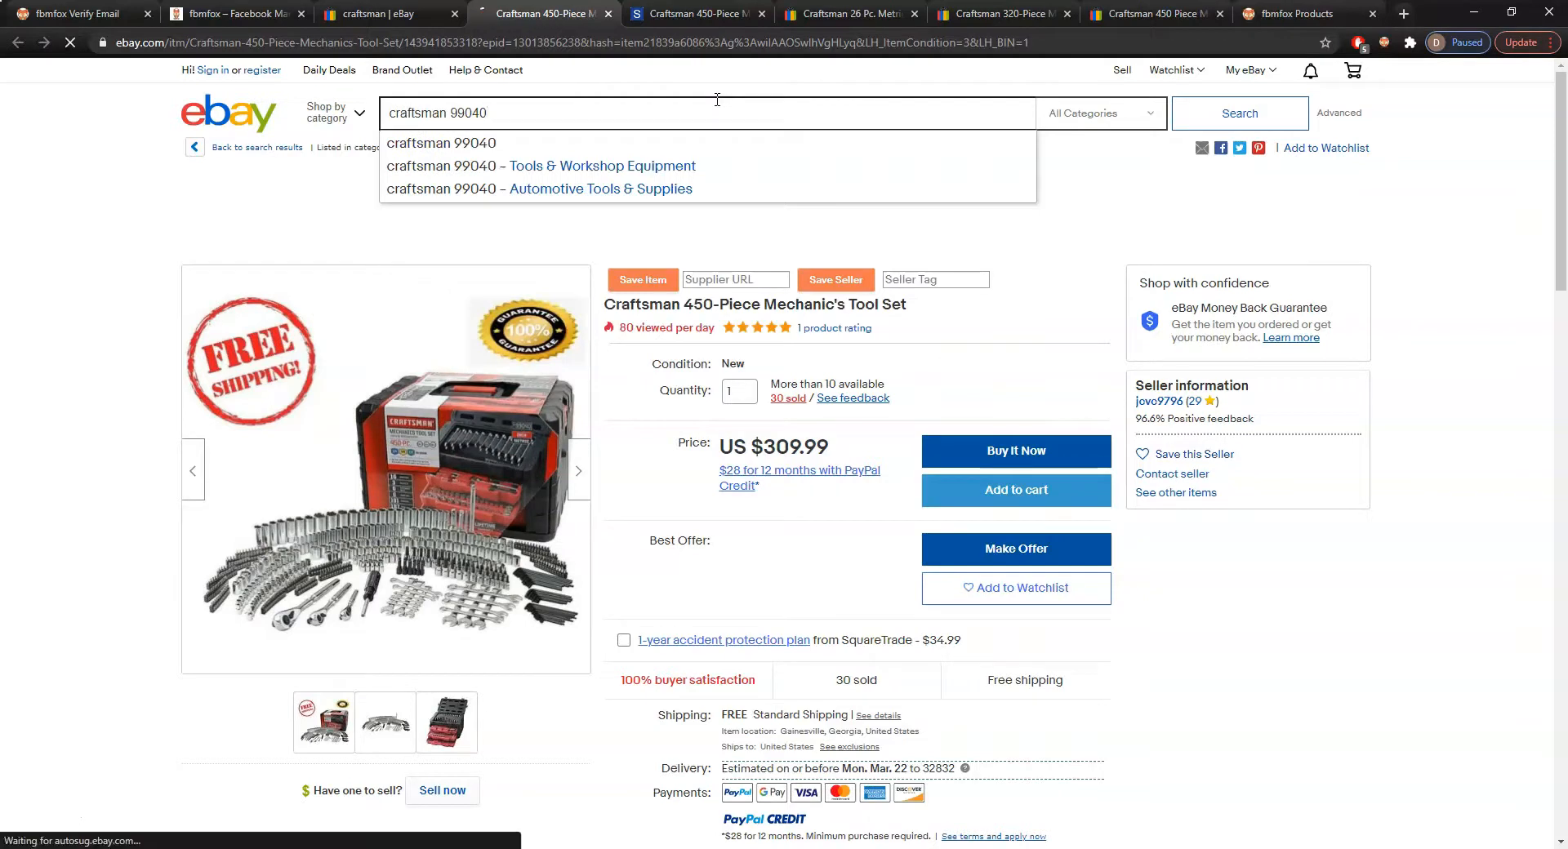
Recheck the Sears price and filter the craftsman 99040 results to a minimum price of $375
click(756, 10)
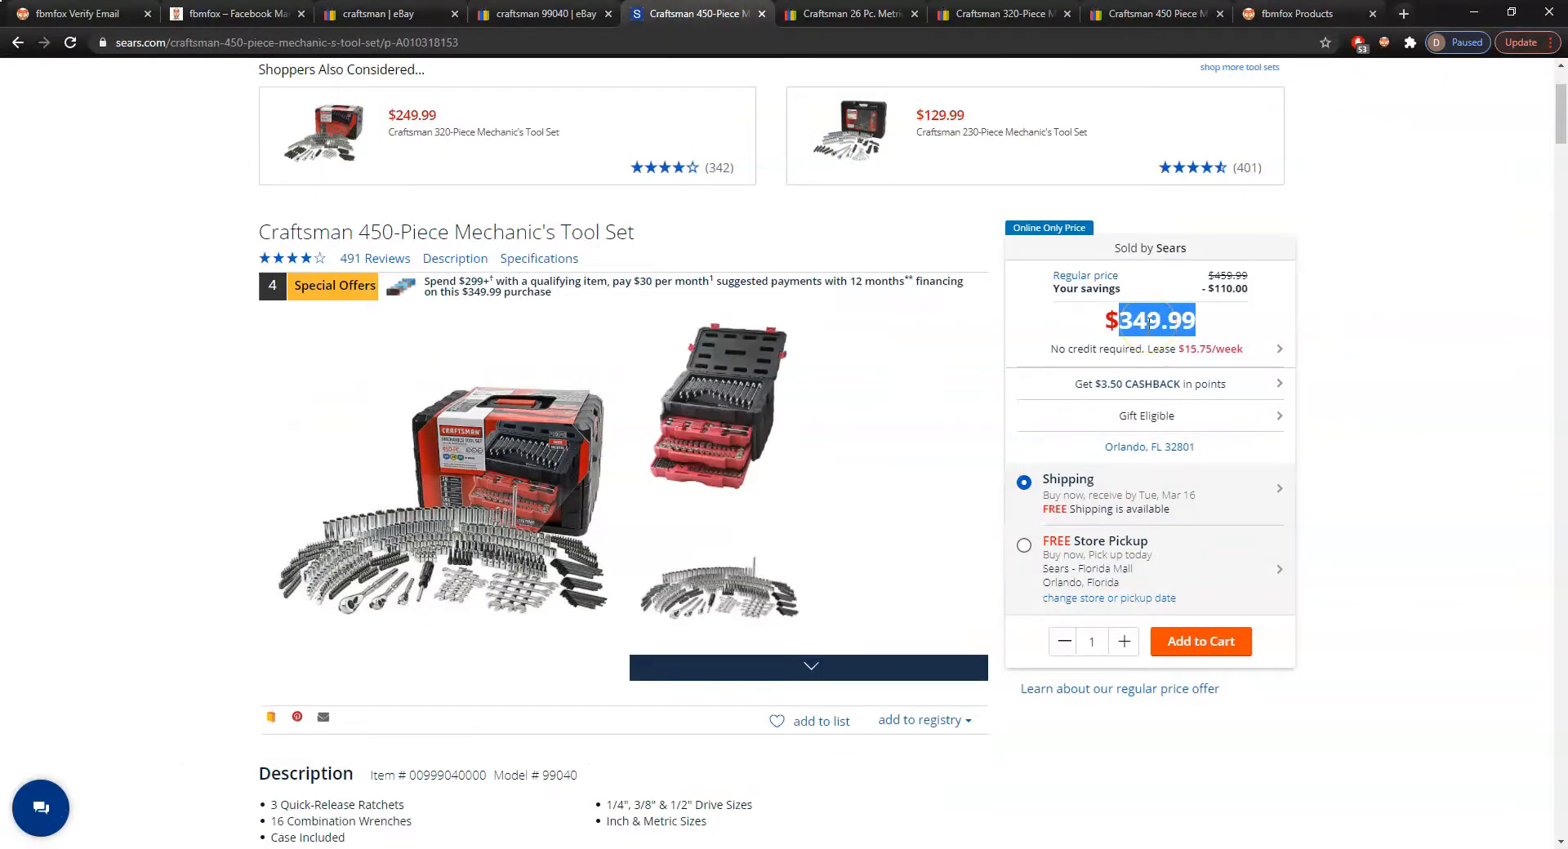
key(ctrl+shift+Tab)
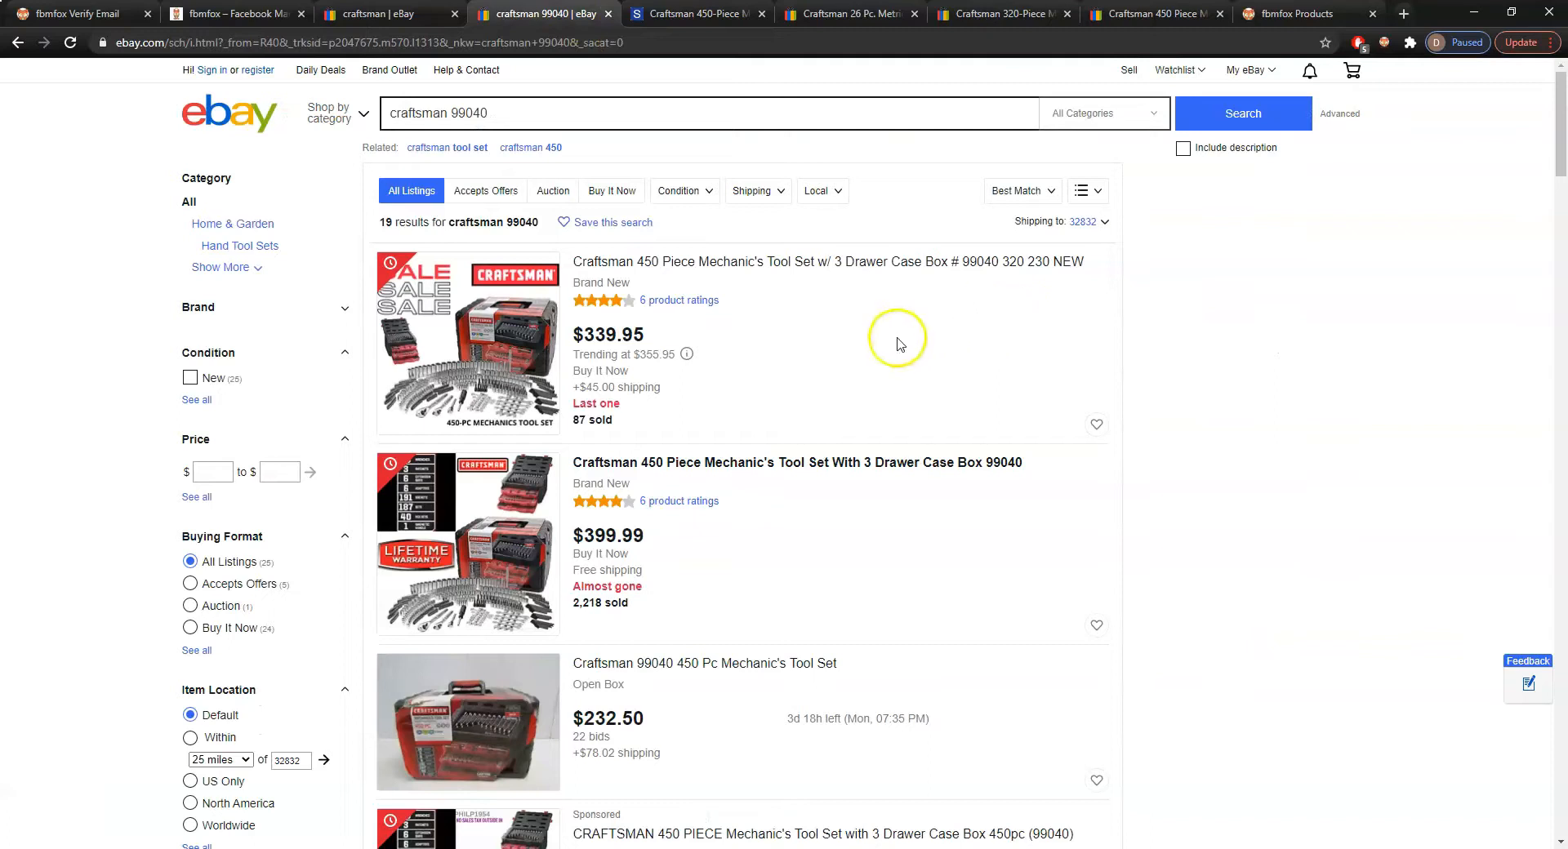
scroll(890, 344, down, 2)
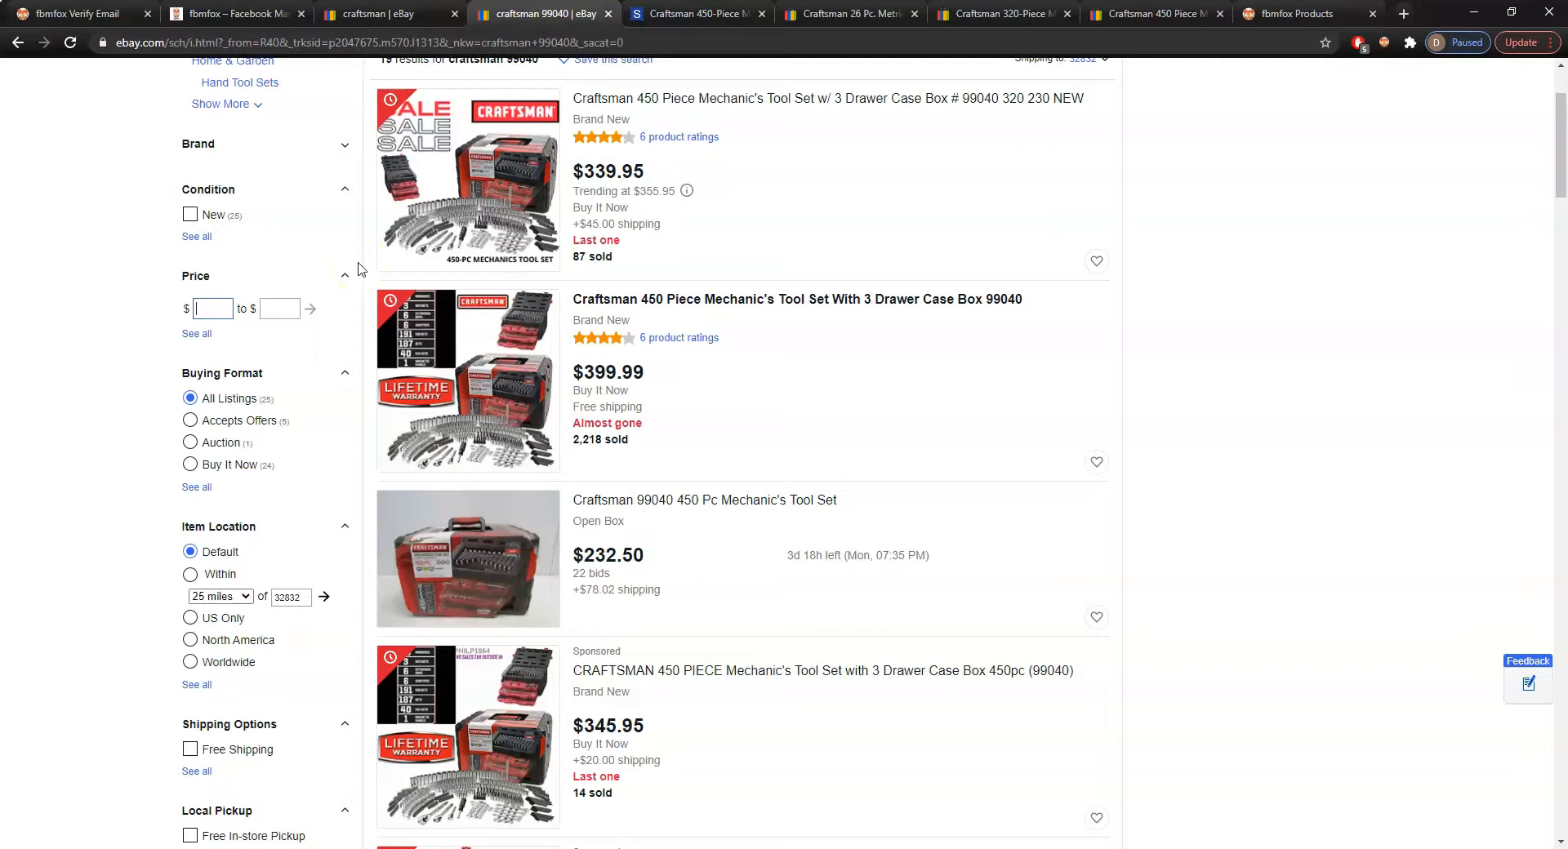
scroll(486, 117, up, 2)
click(486, 117)
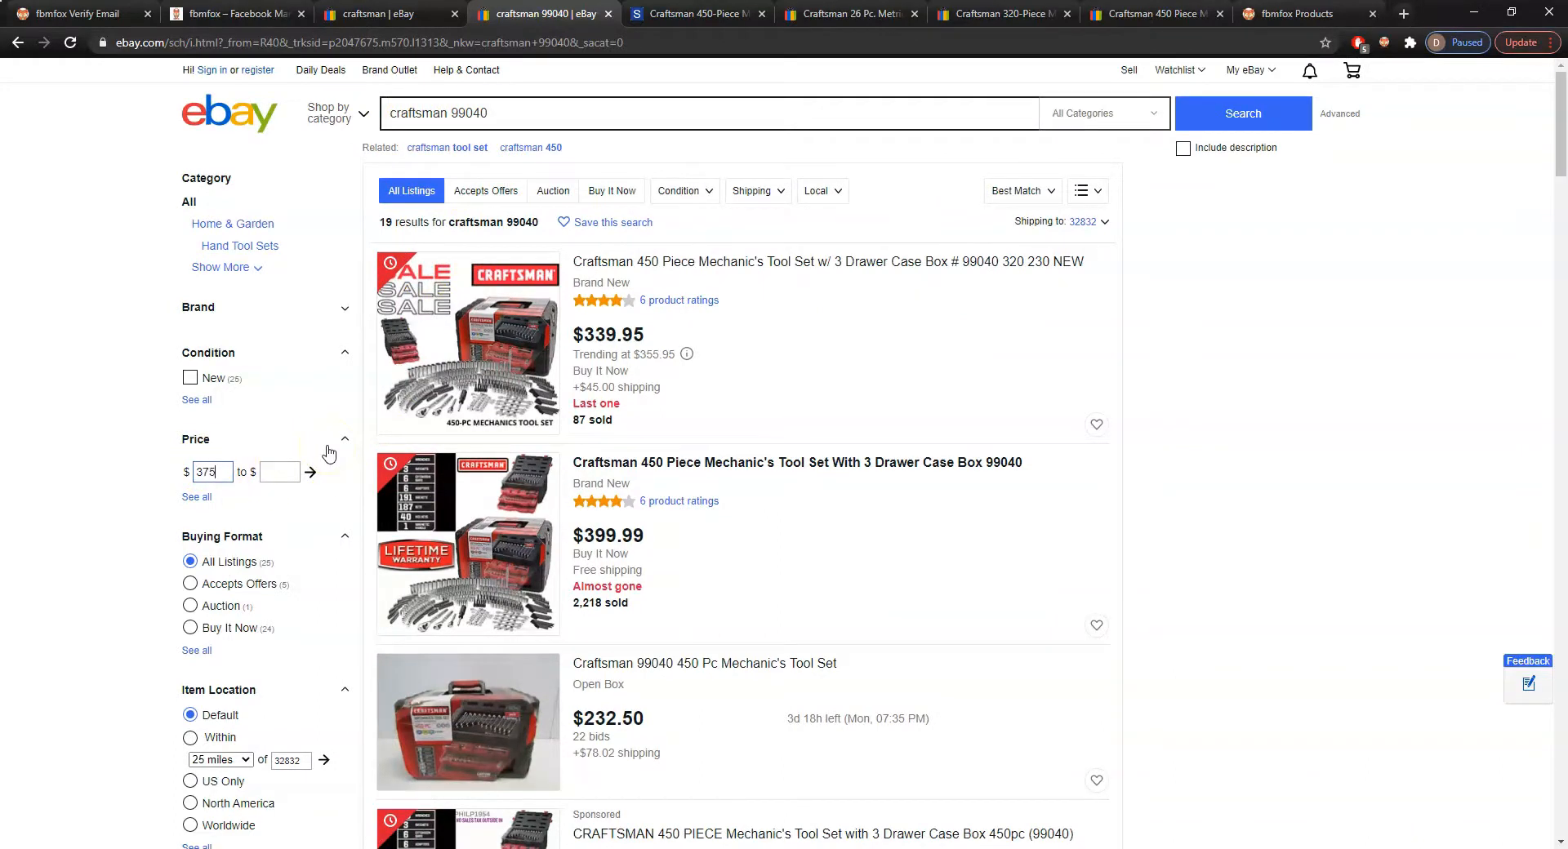
text(375)
key(Return)
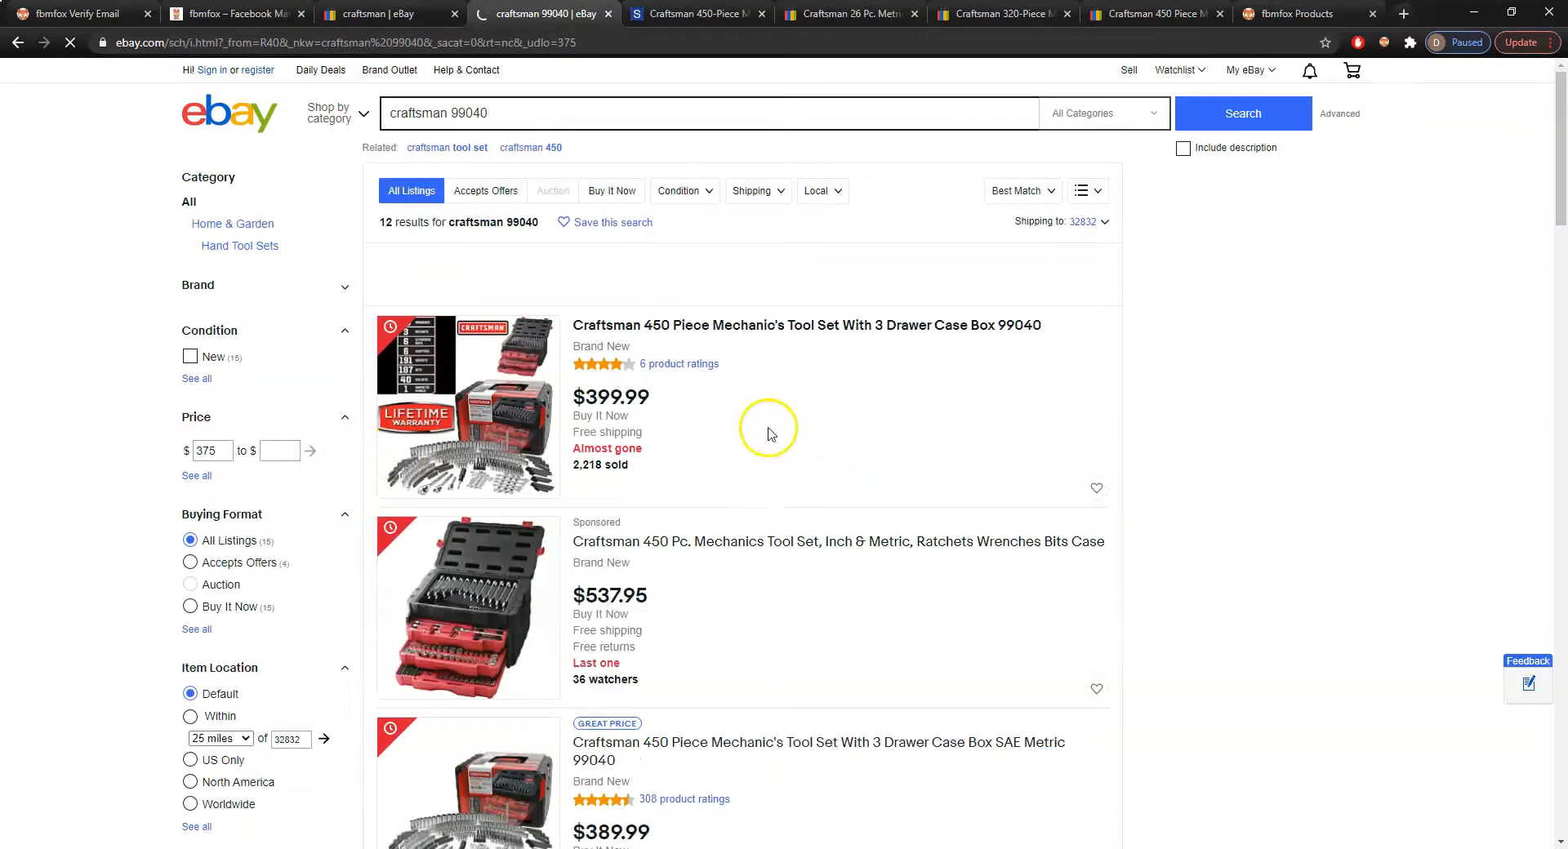
Open the first two filtered results, the 450 Piece set priced $399.99 and the sponsored one priced $537.95, in new tabs
scroll(768, 433, down, 1)
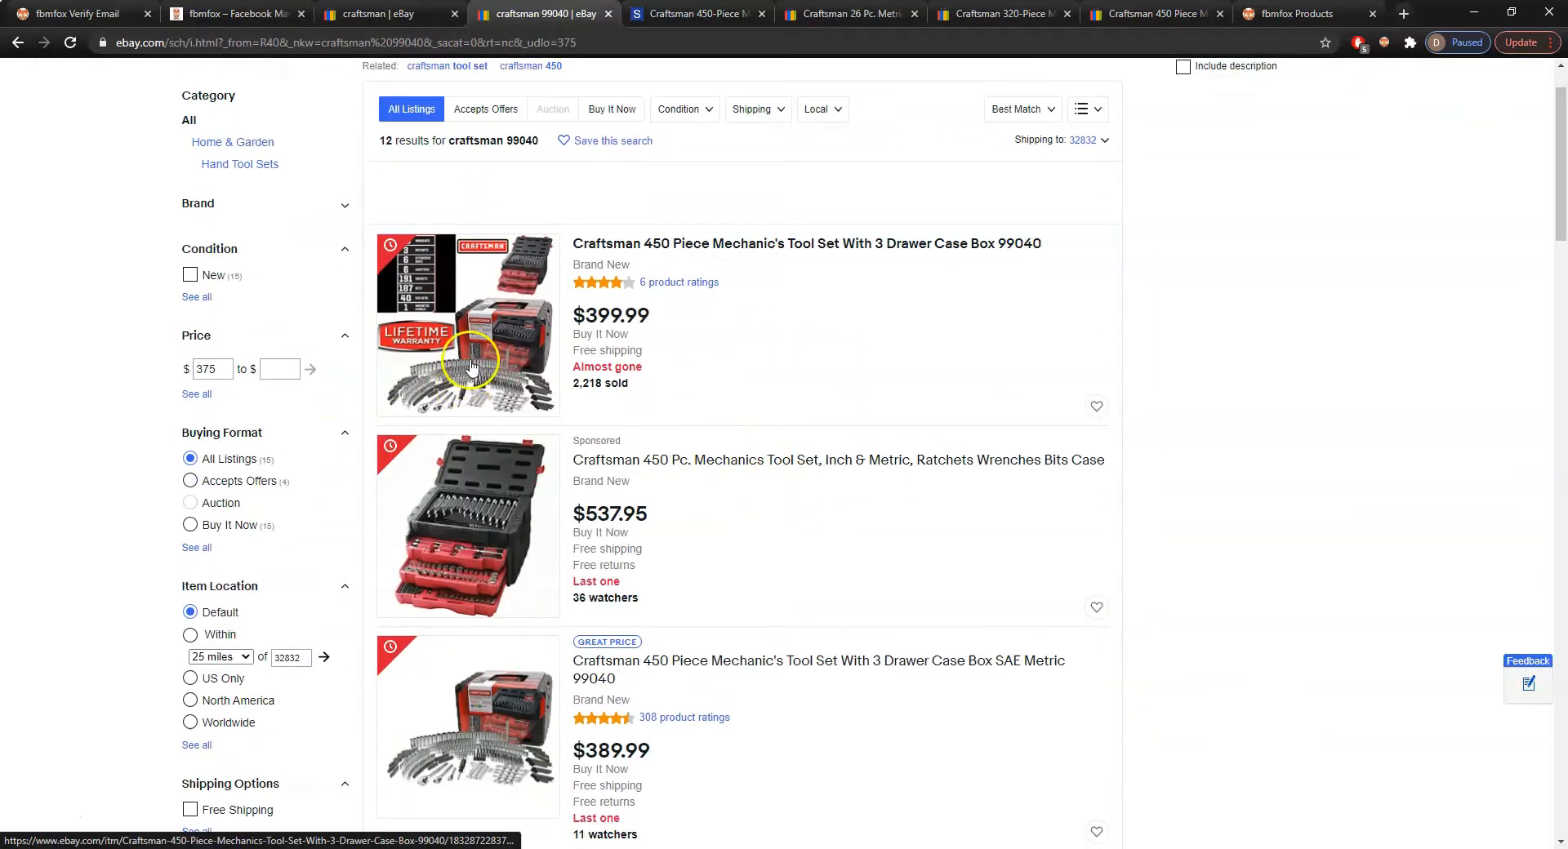
middle_click(641, 243)
scroll(479, 393, down, 2)
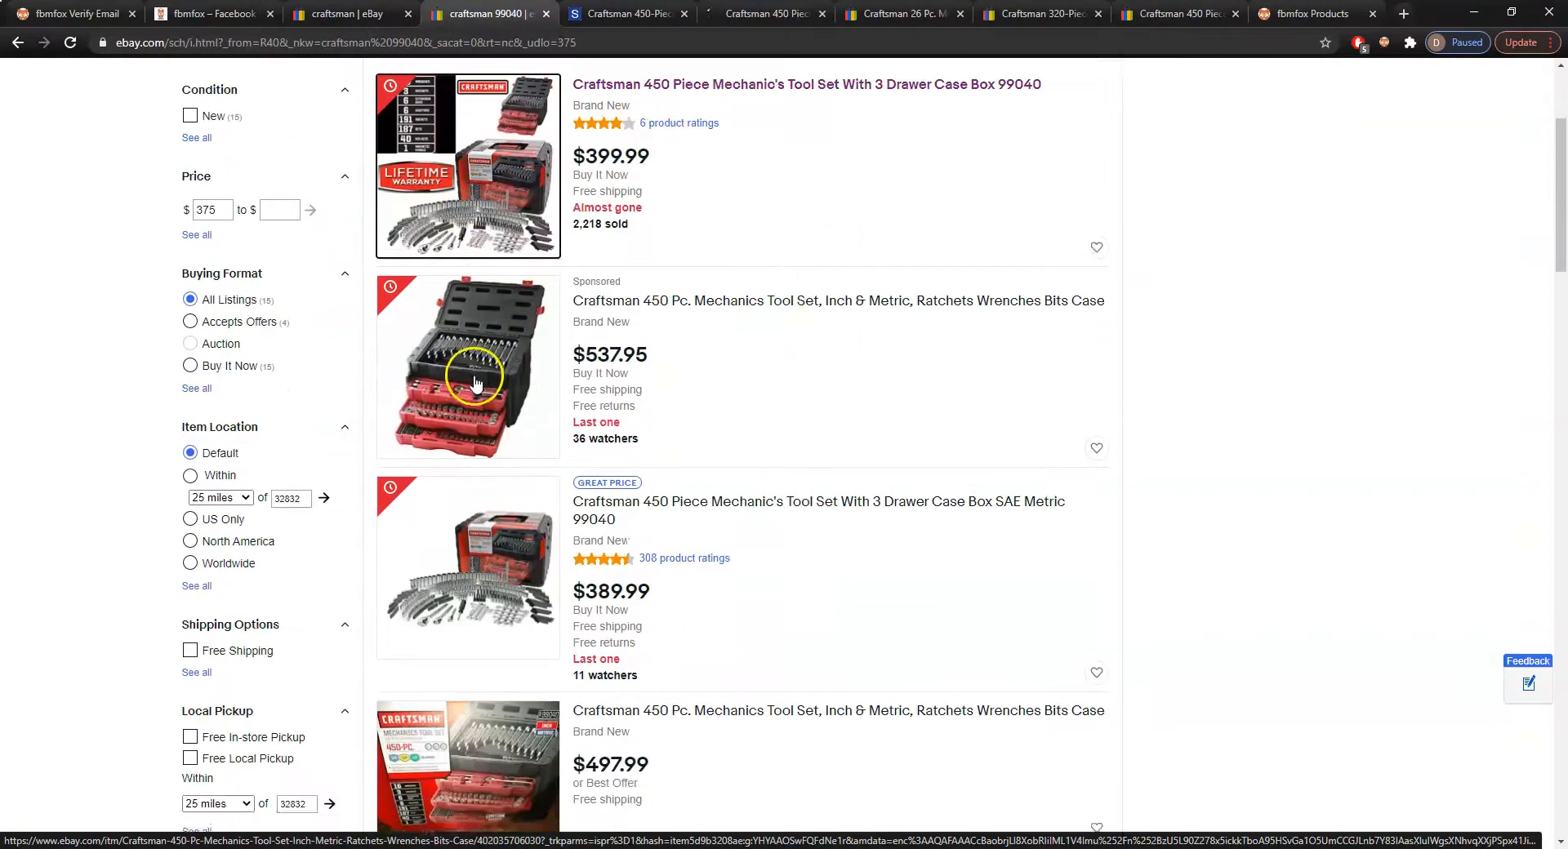
double_click(615, 351)
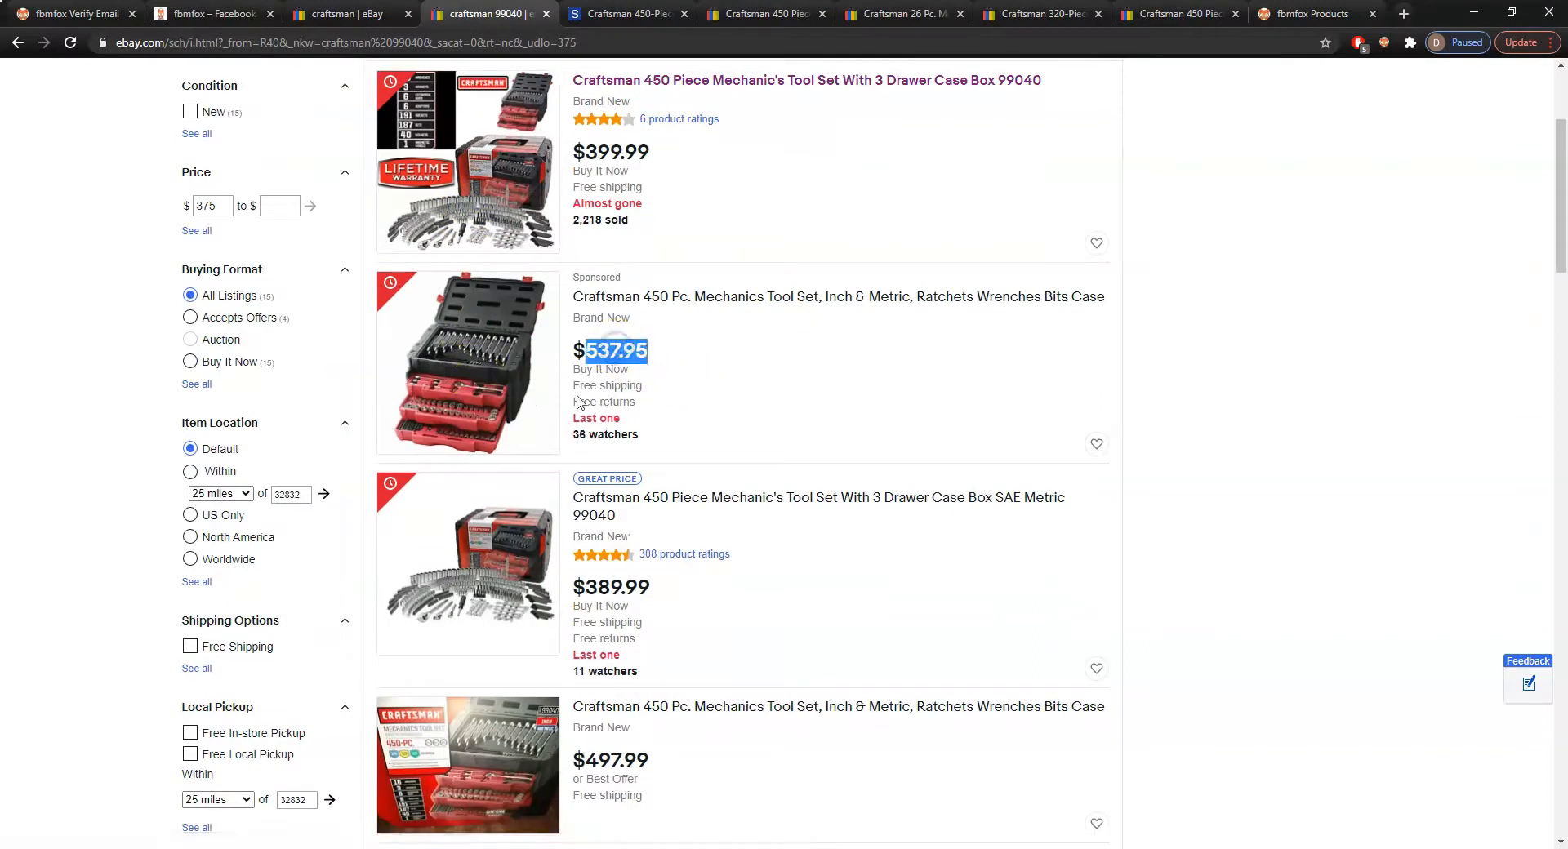
middle_click(507, 369)
Open the "SAE Metric 99040" and "Wrenches Ratchets" 450 Piece tool set listings further down the results in new tabs
scroll(572, 376, down, 2)
scroll(480, 395, down, 2)
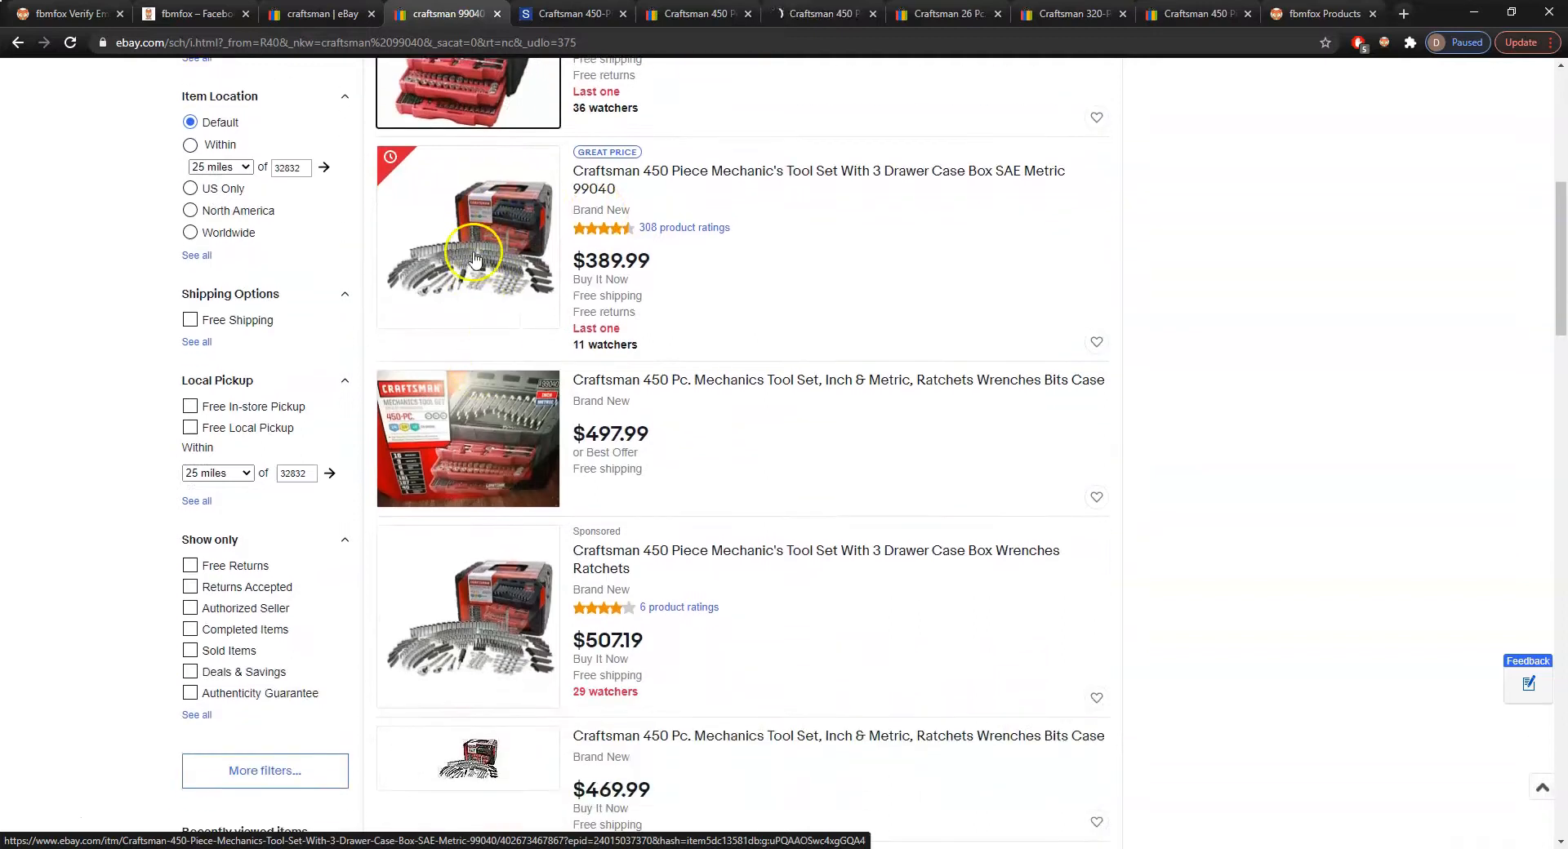
scroll(486, 457, down, 3)
scroll(468, 396, down, 2)
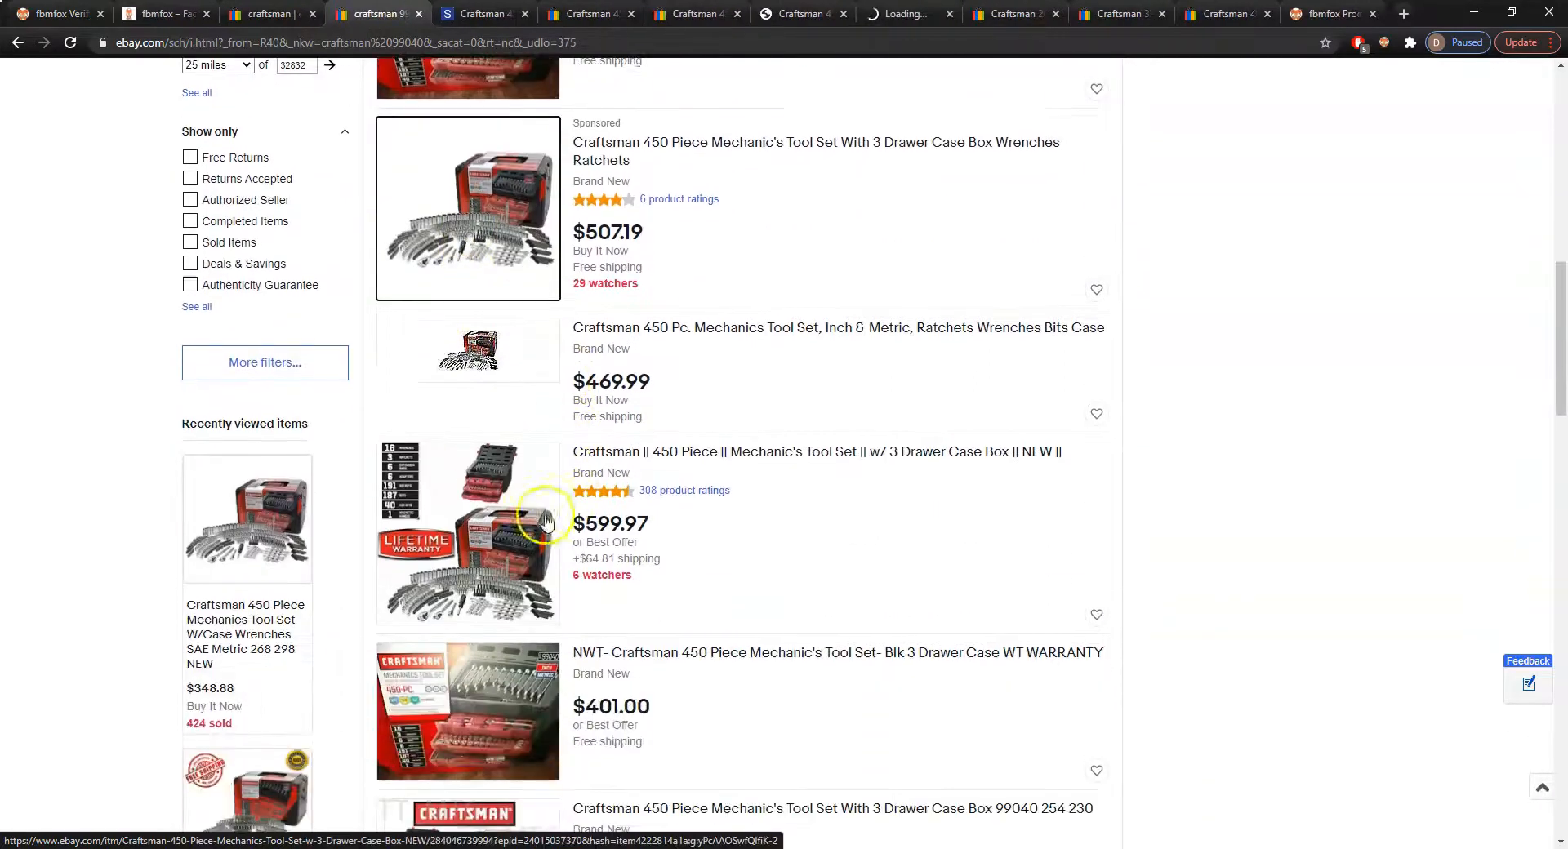
scroll(469, 457, down, 3)
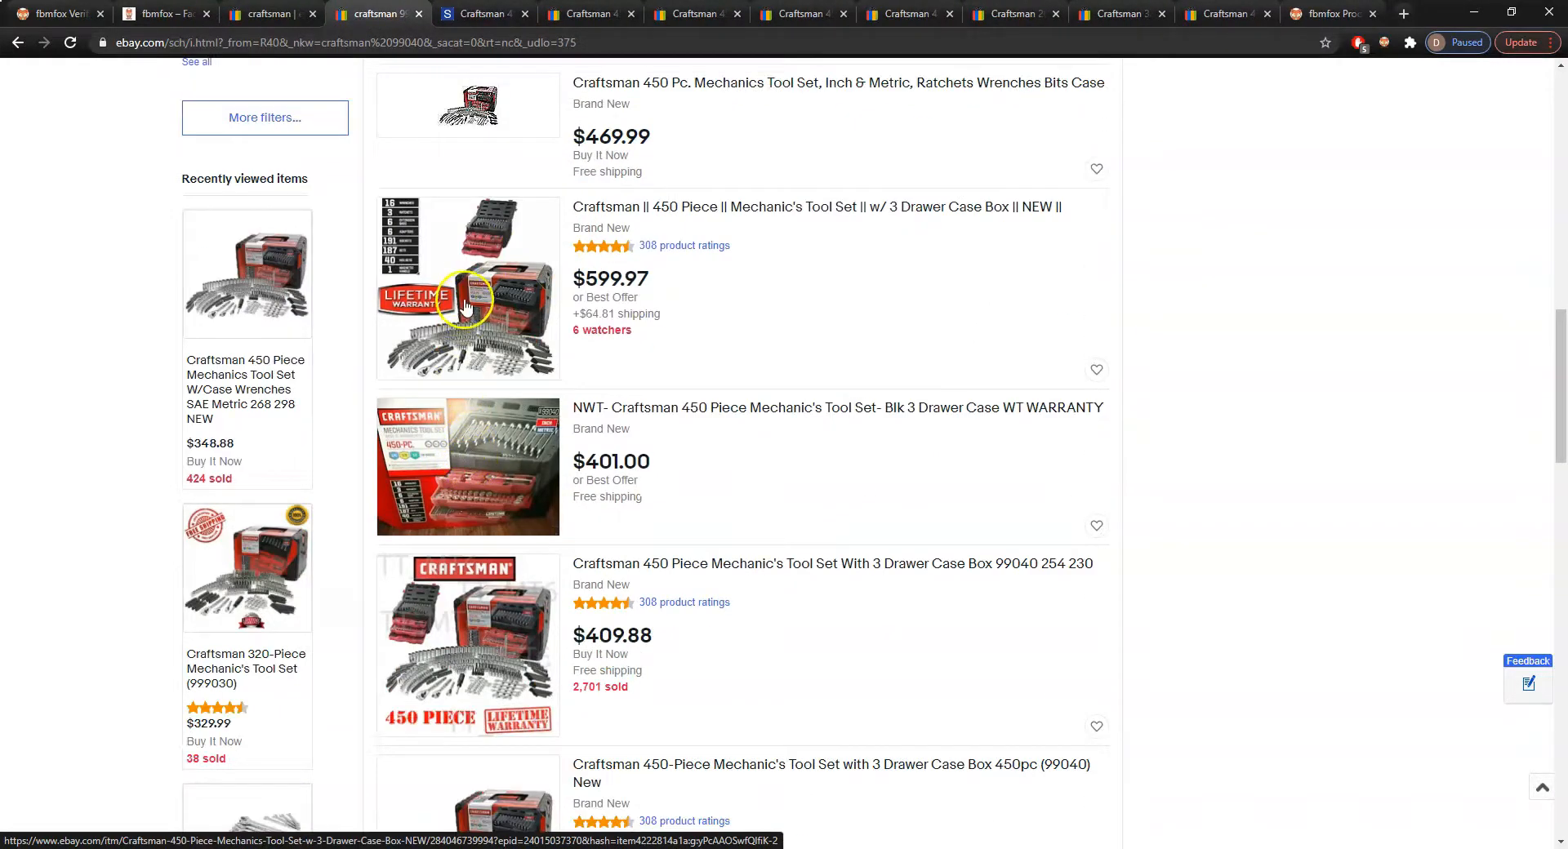
middle_click(481, 283)
scroll(899, 395, down, 4)
middle_click(516, 360)
scroll(645, 425, down, 4)
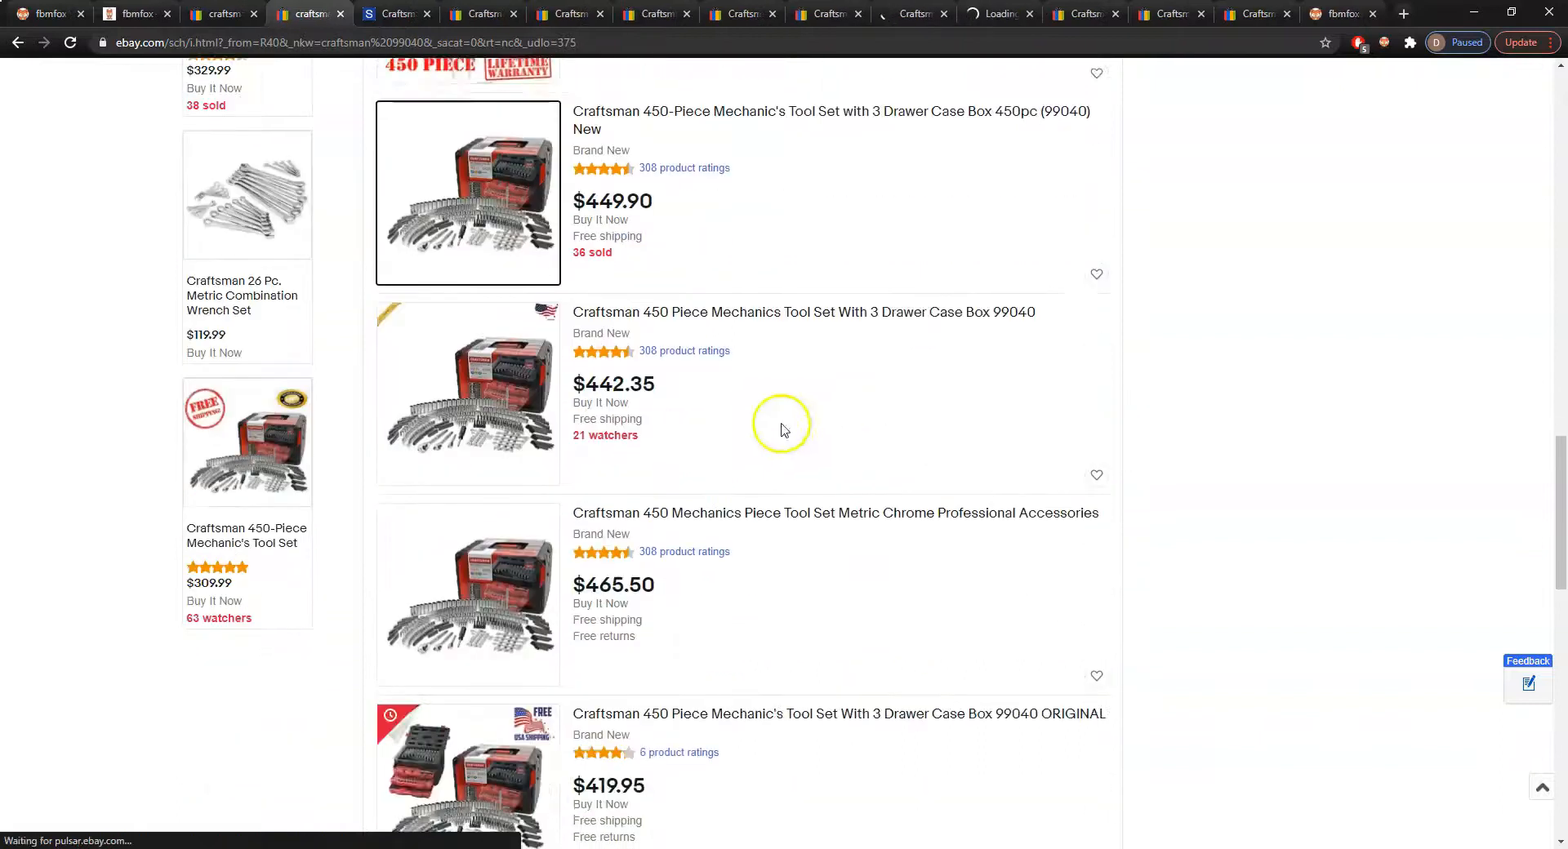
Close the earlier 26 Pc. wrench set, 320-Piece and 450 Piece W/Case listings
click(1097, 14)
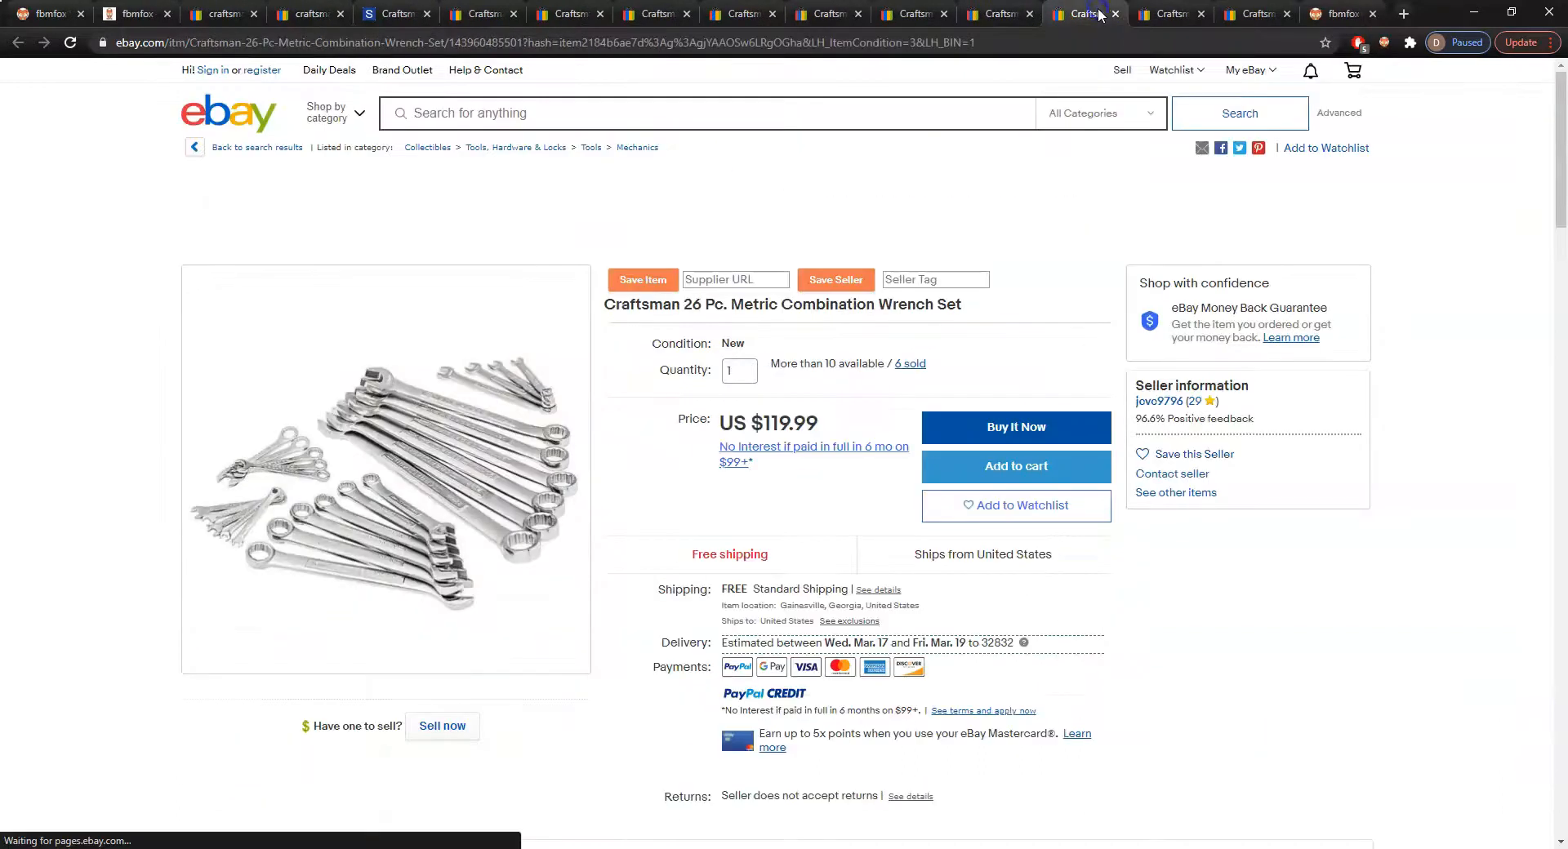
click(1139, 11)
click(1103, 13)
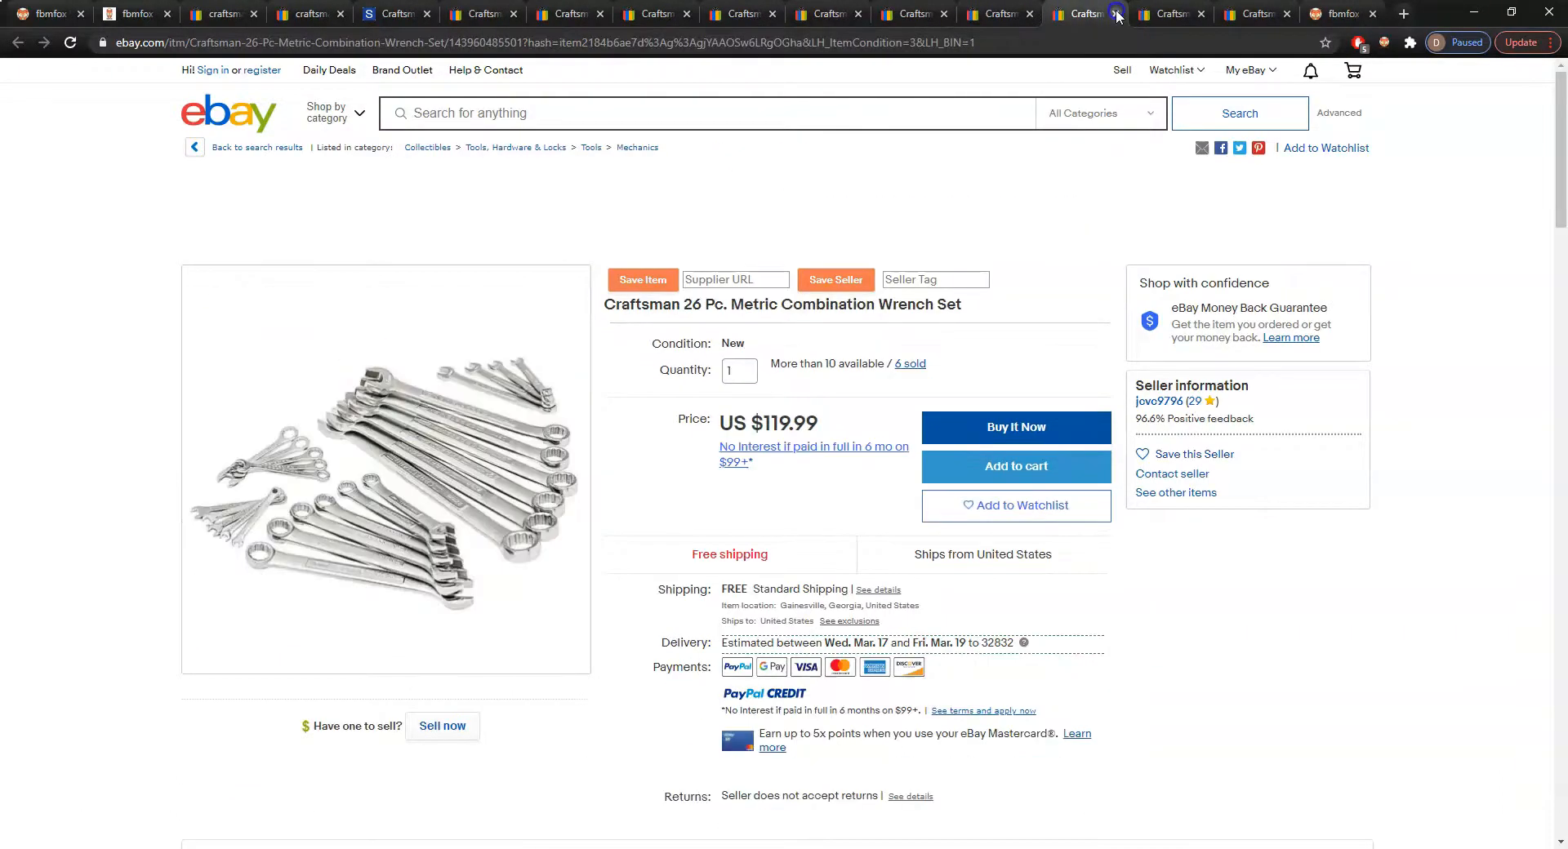
click(1116, 13)
click(1118, 14)
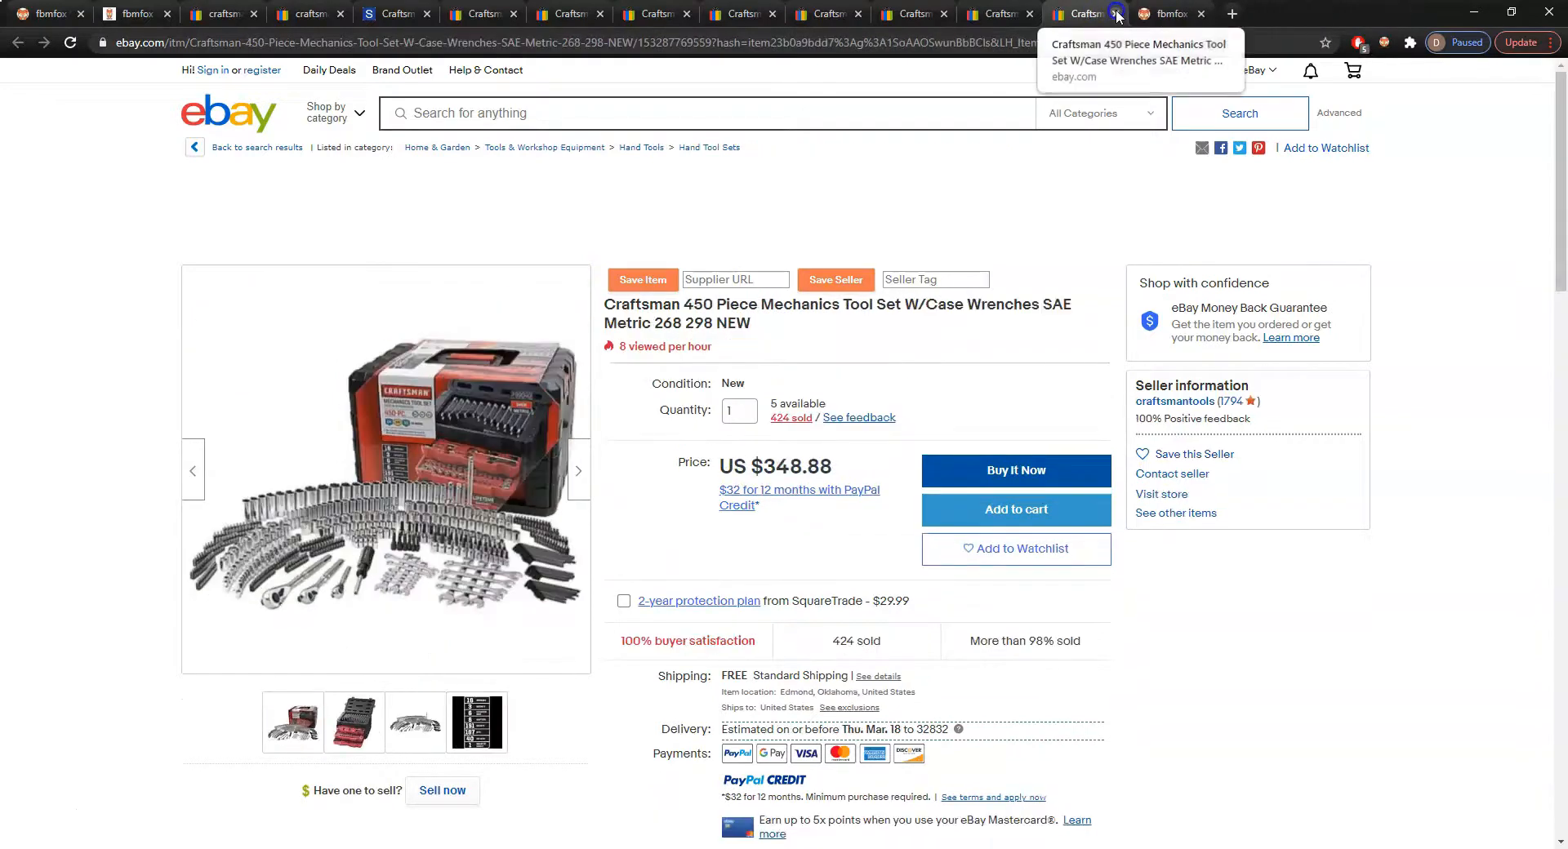
click(1117, 14)
click(1010, 14)
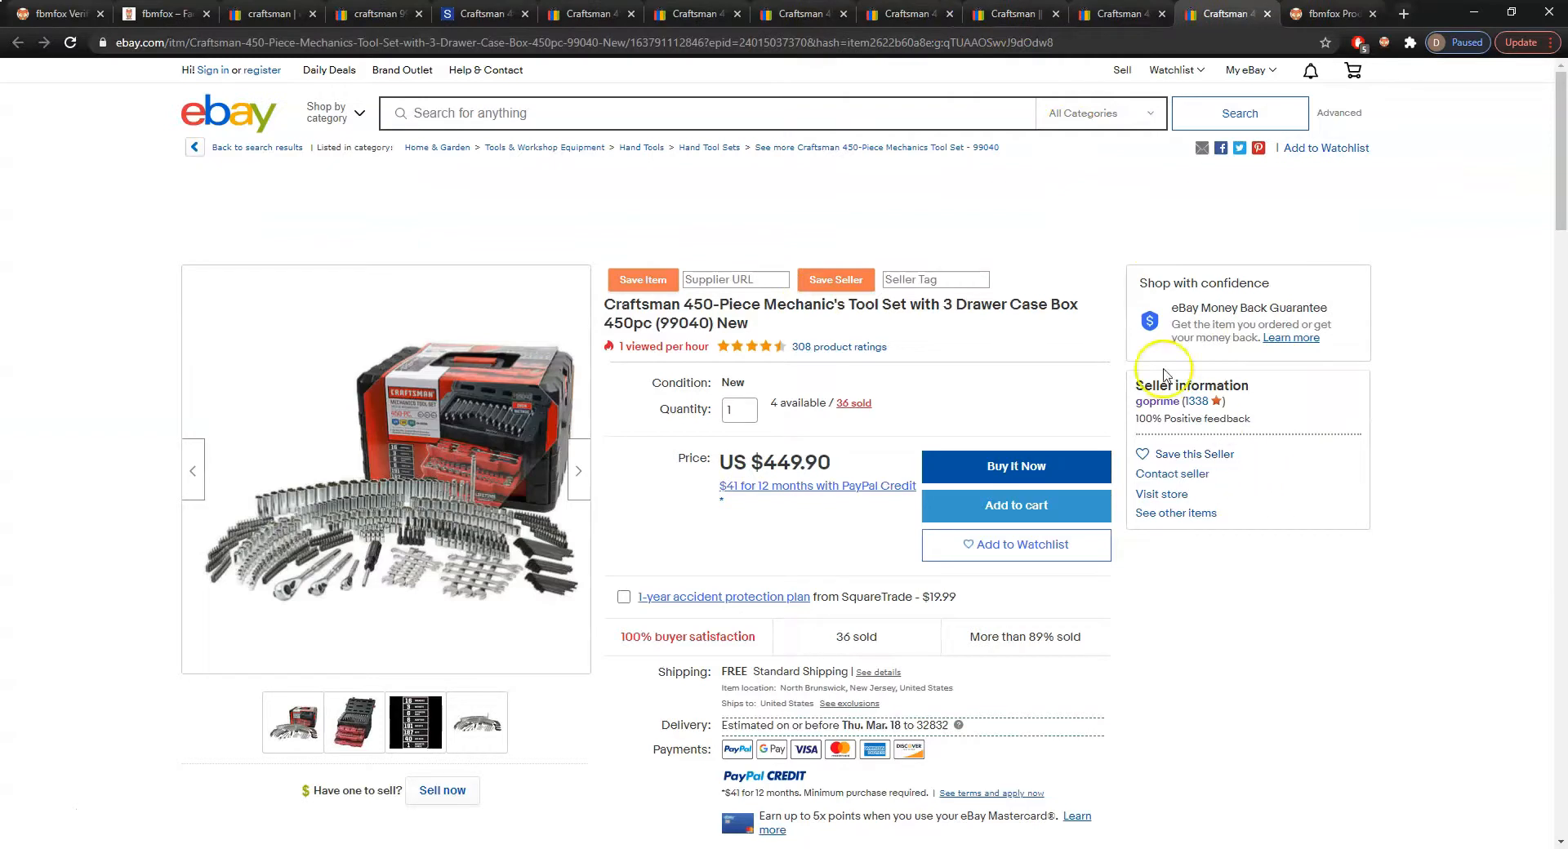
click(1163, 403)
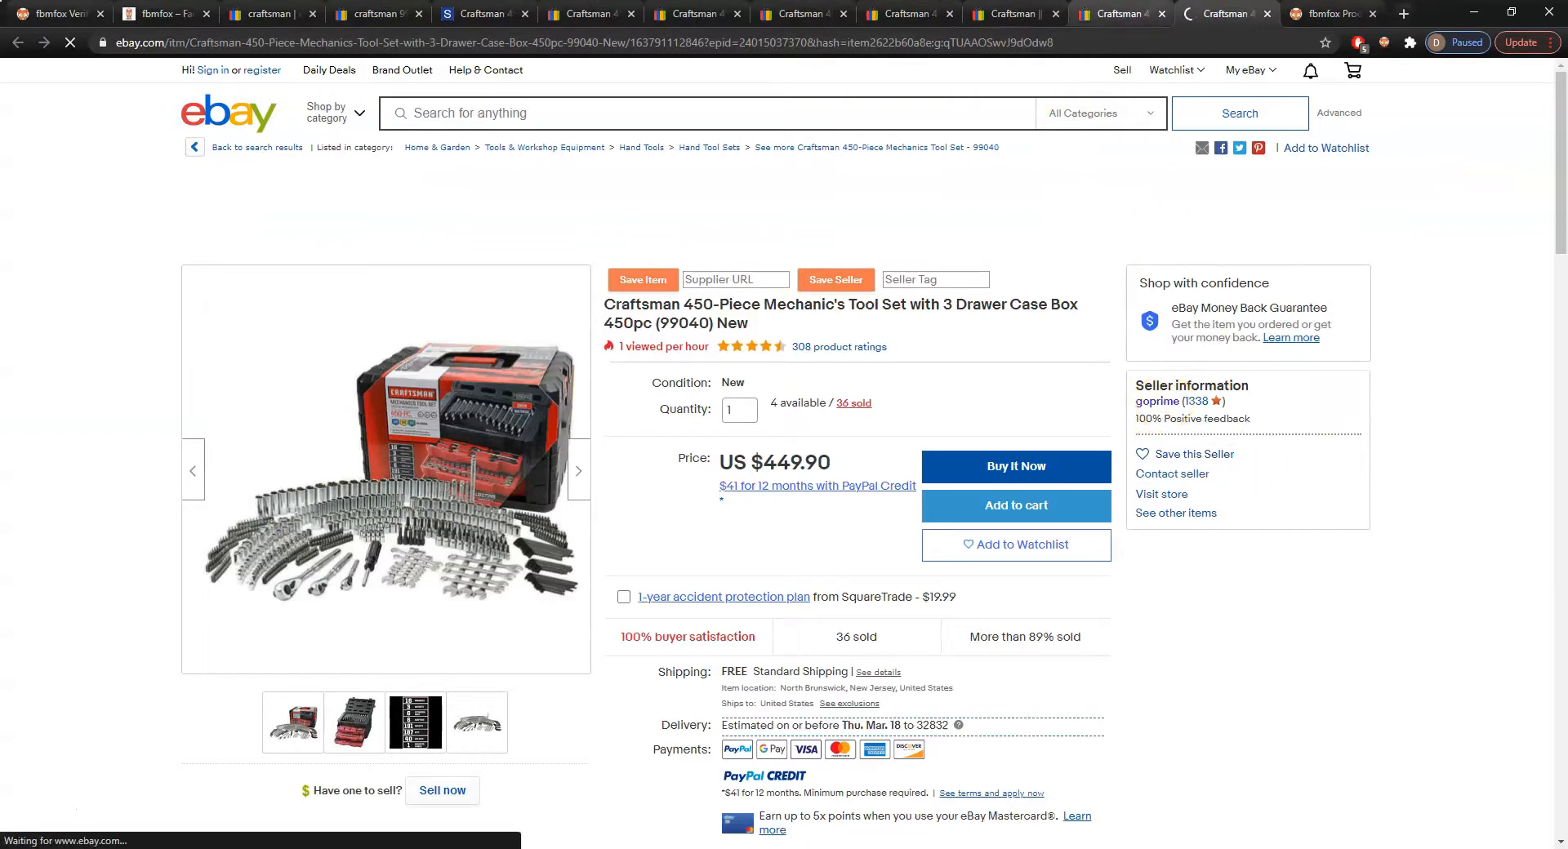
click(1119, 14)
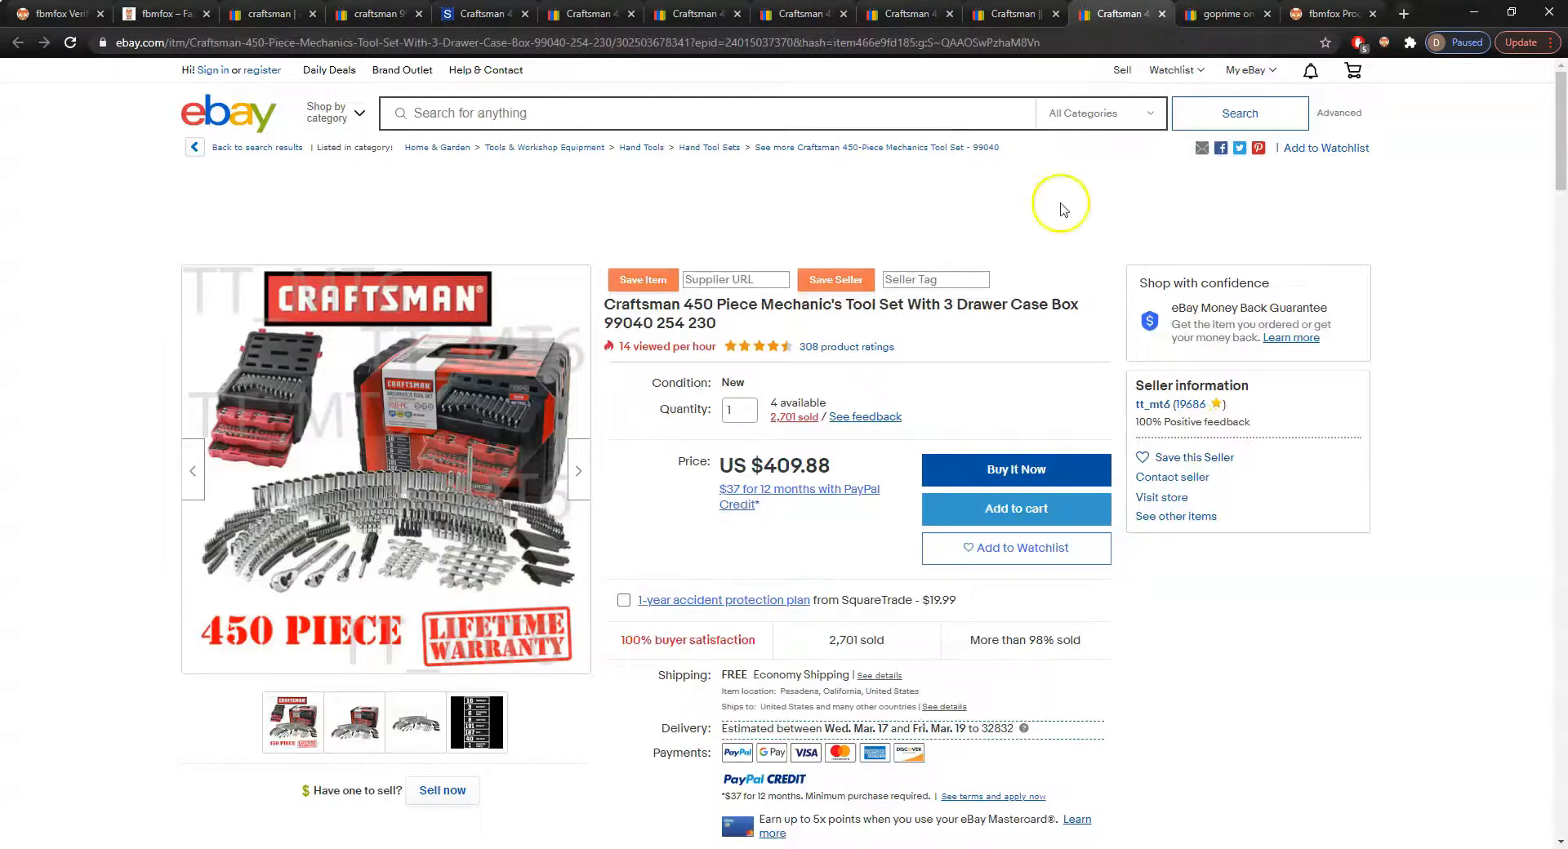
click(1166, 406)
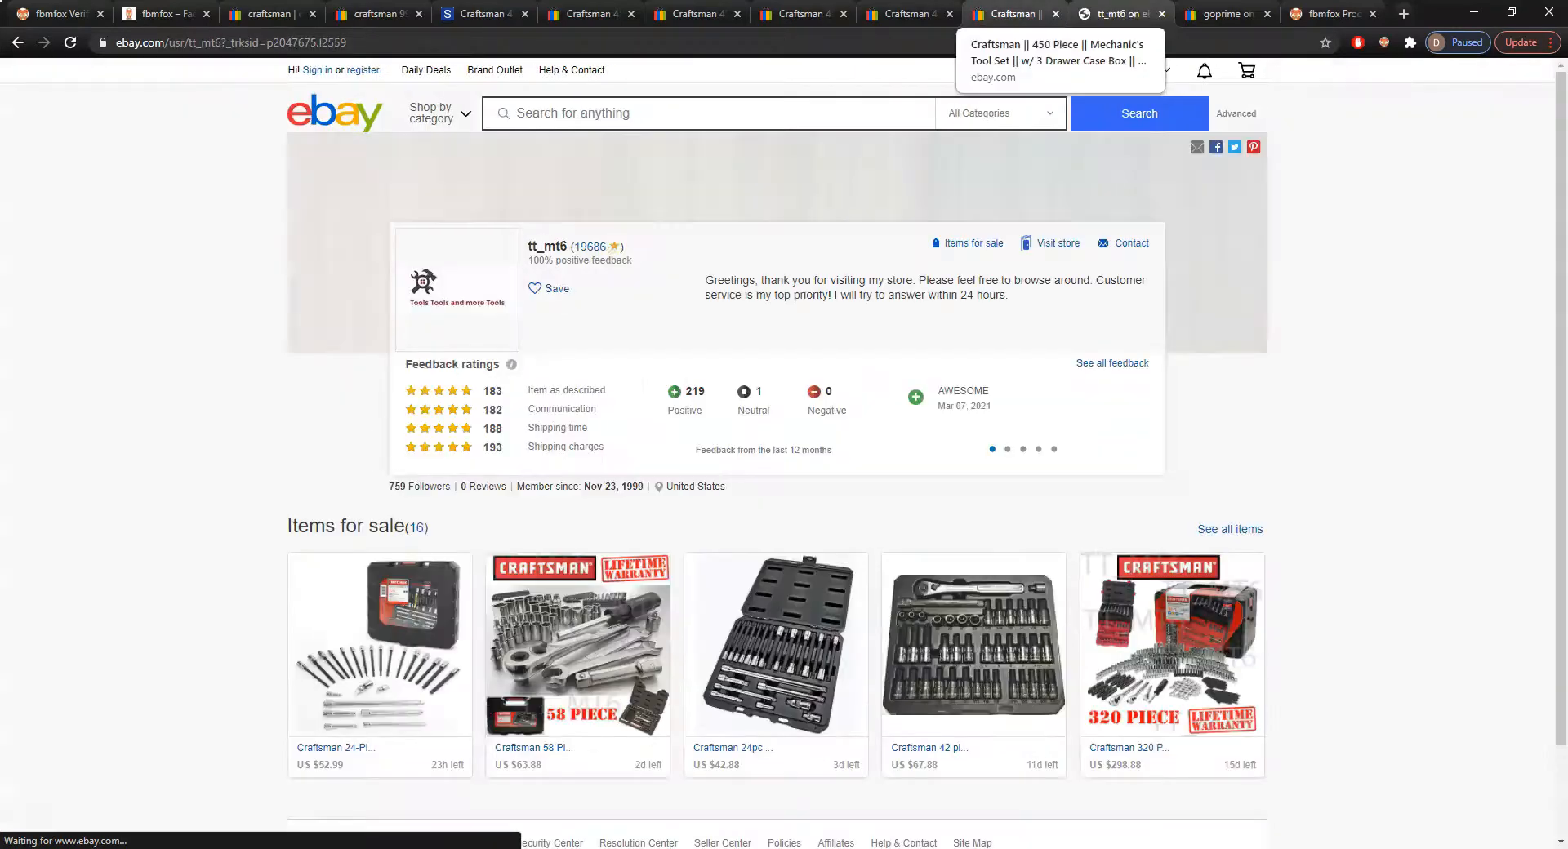
Open the seller profiles from the "Craftsman || 450 Piece ||" and "Wrenches Ratchets" listings and go to the "SAE Metric 99040" listing
click(1012, 14)
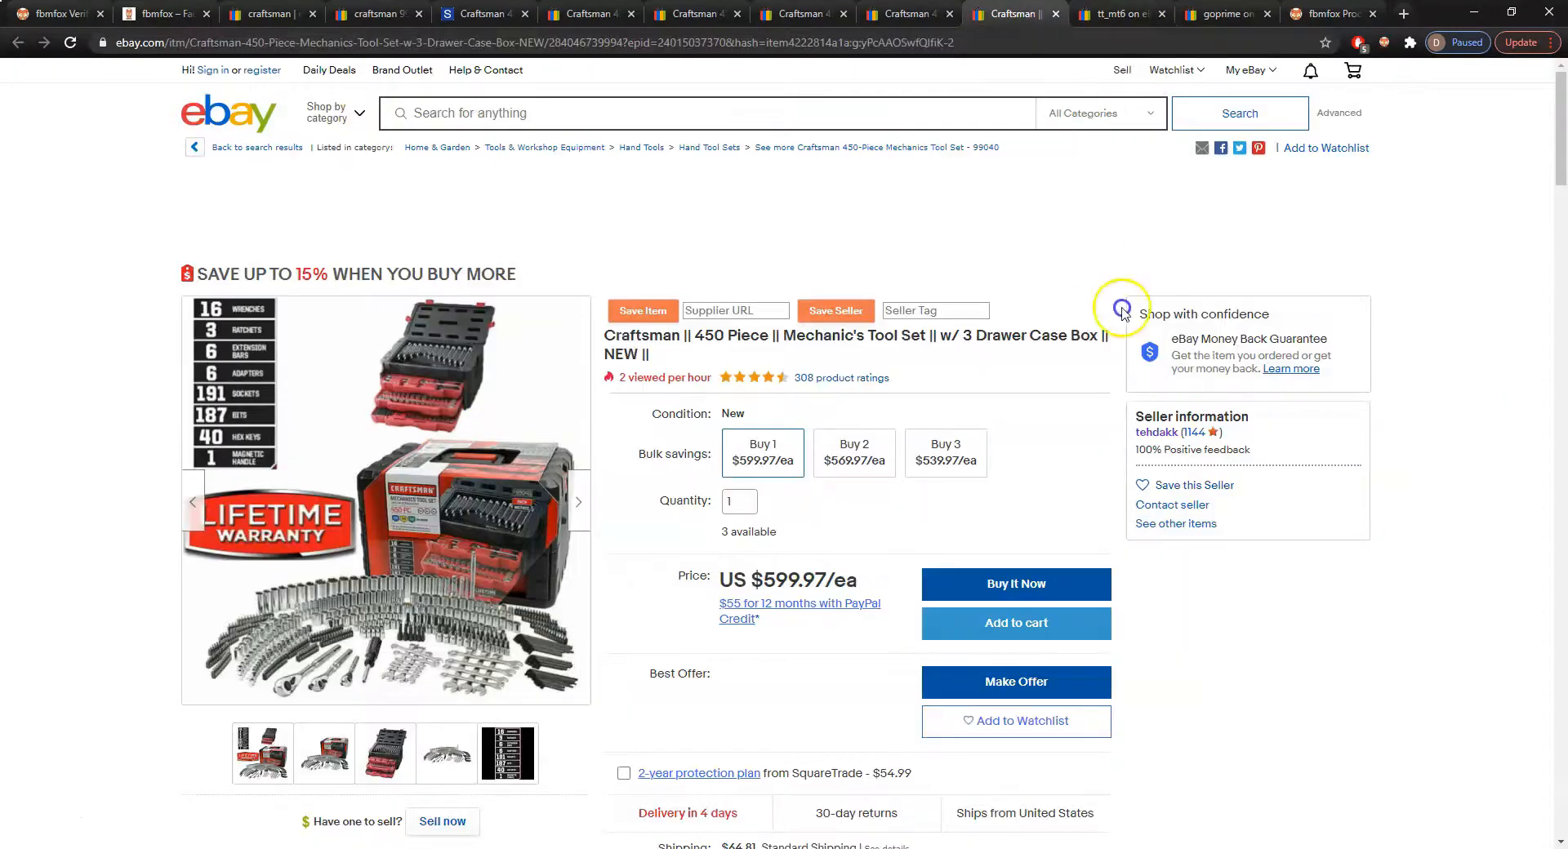
click(1158, 422)
key(ctrl+shift+Tab)
click(1157, 402)
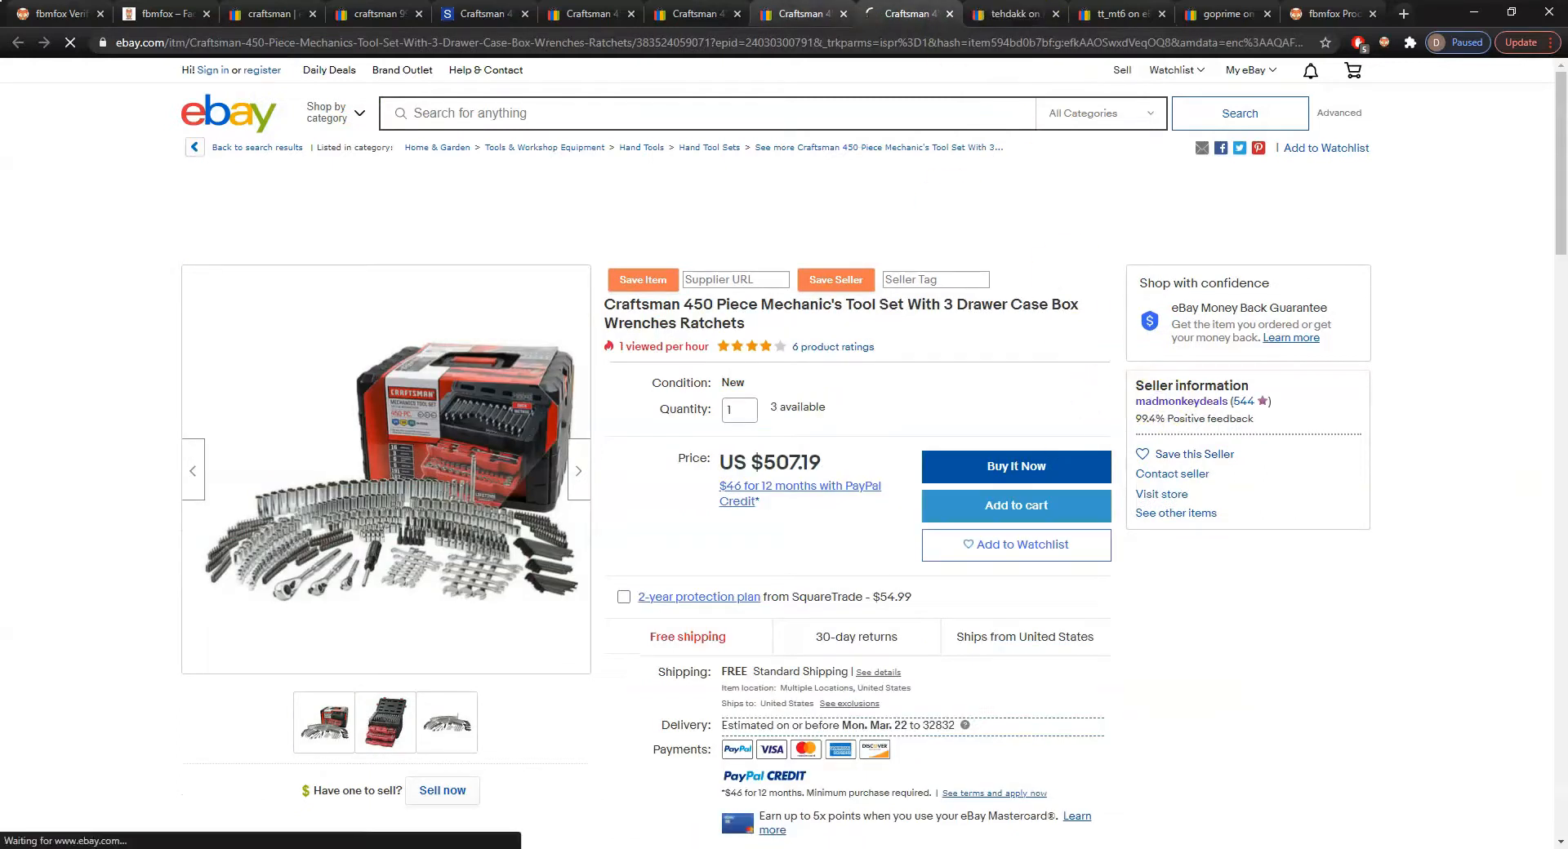
click(804, 14)
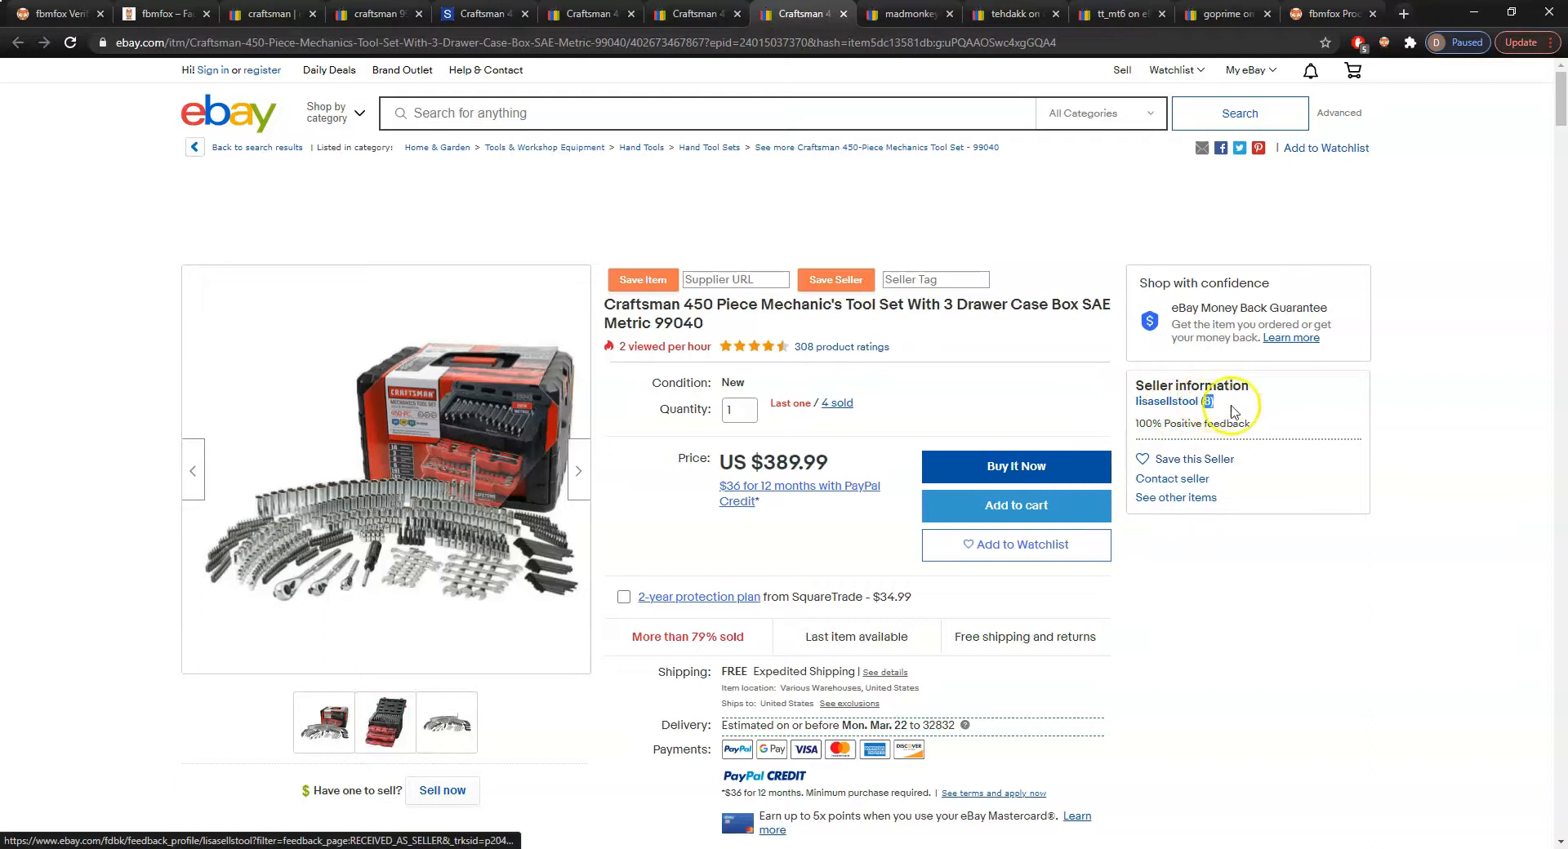
Review the open eBay seller profiles and close the profile of tool seller tt_mt6
key(ctrl+Tab)
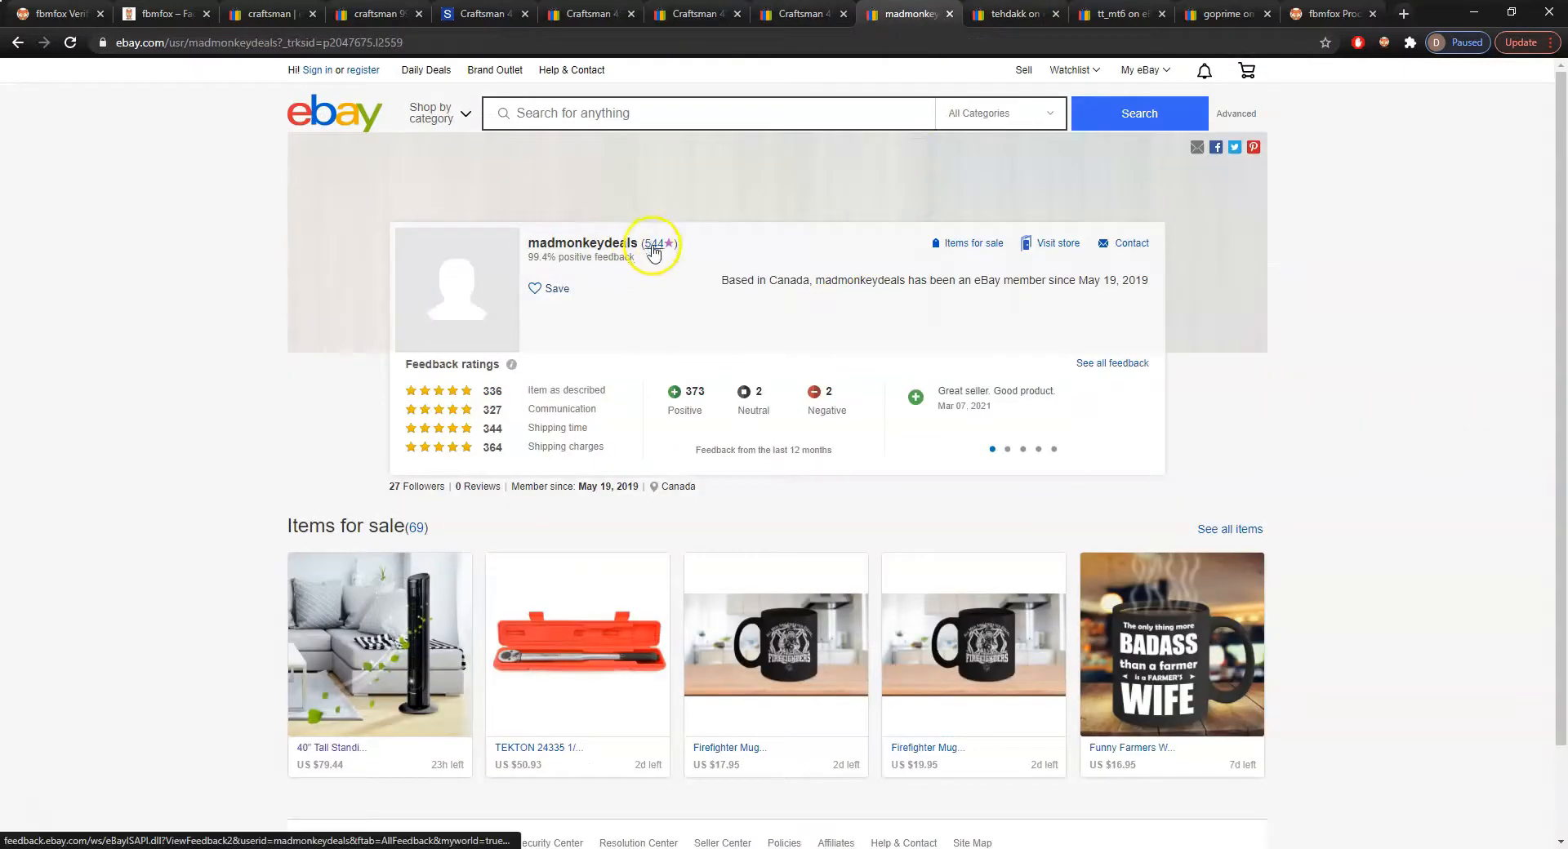
key(ctrl+Tab)
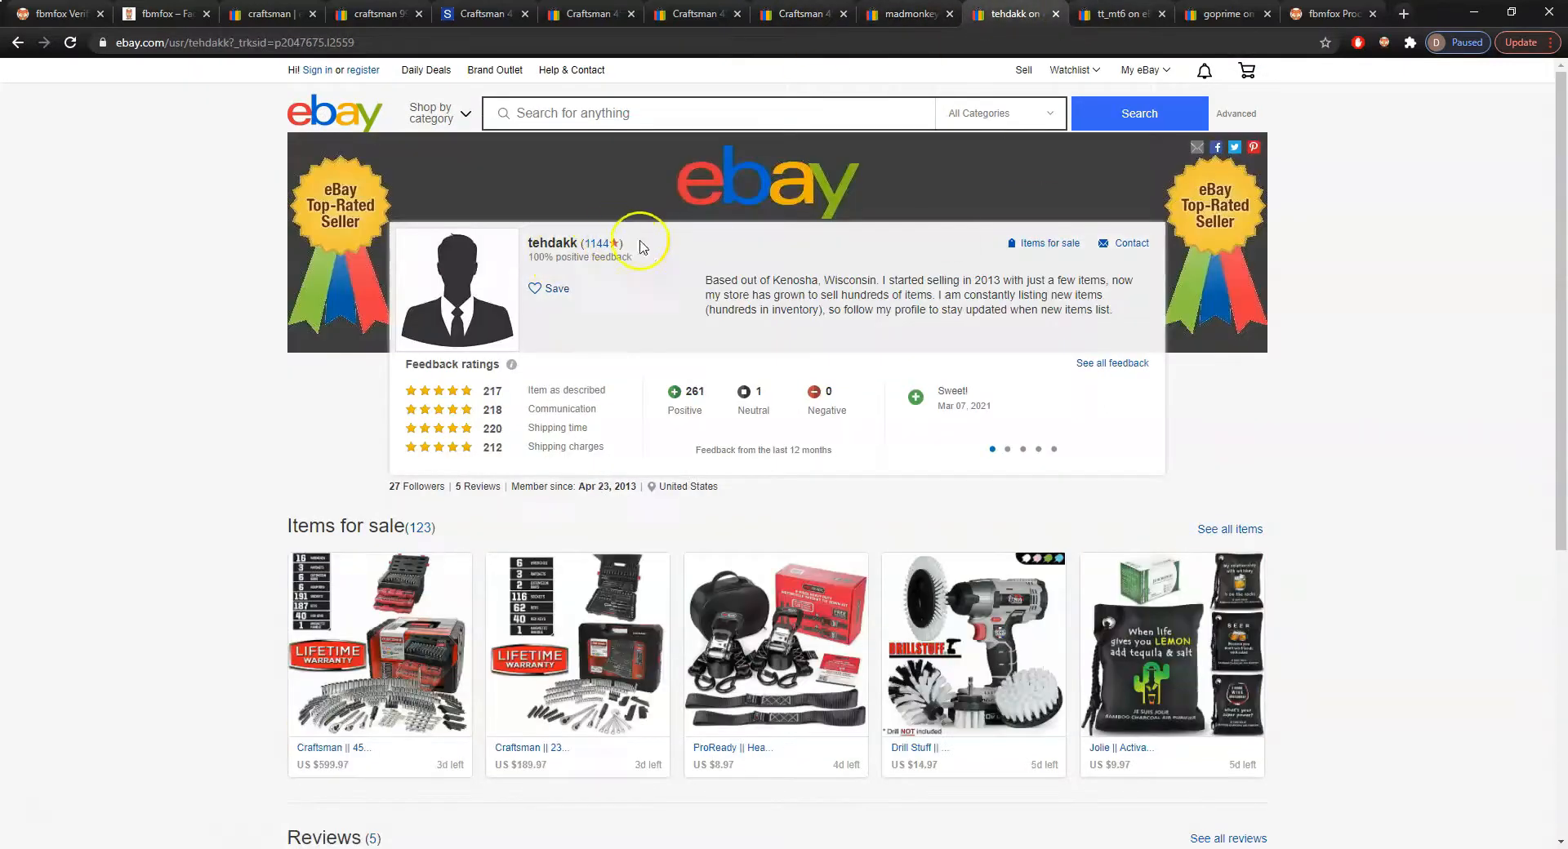
click(1098, 10)
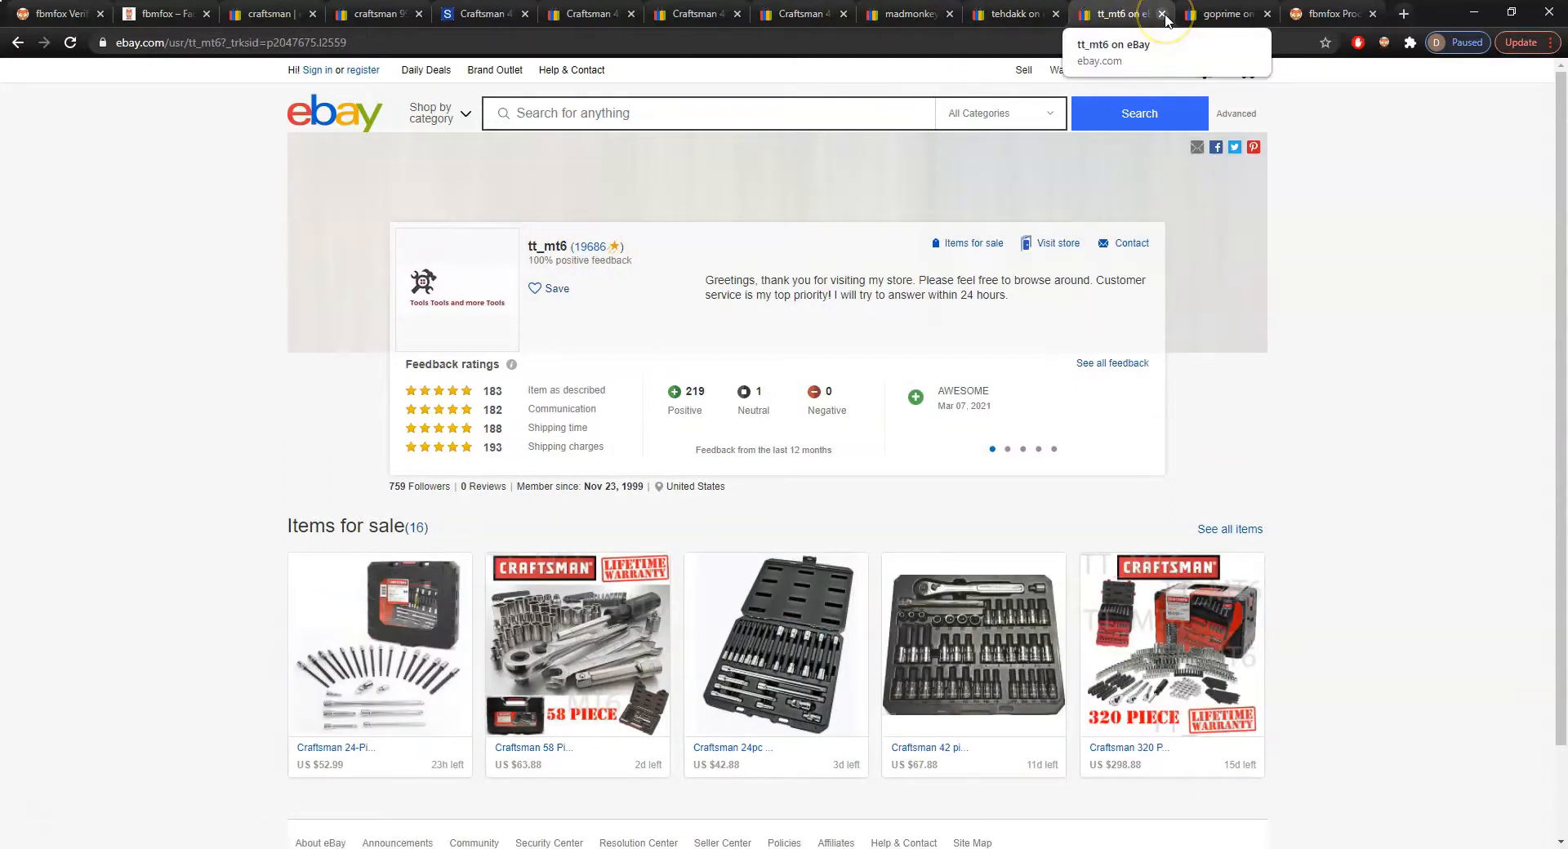
click(1162, 14)
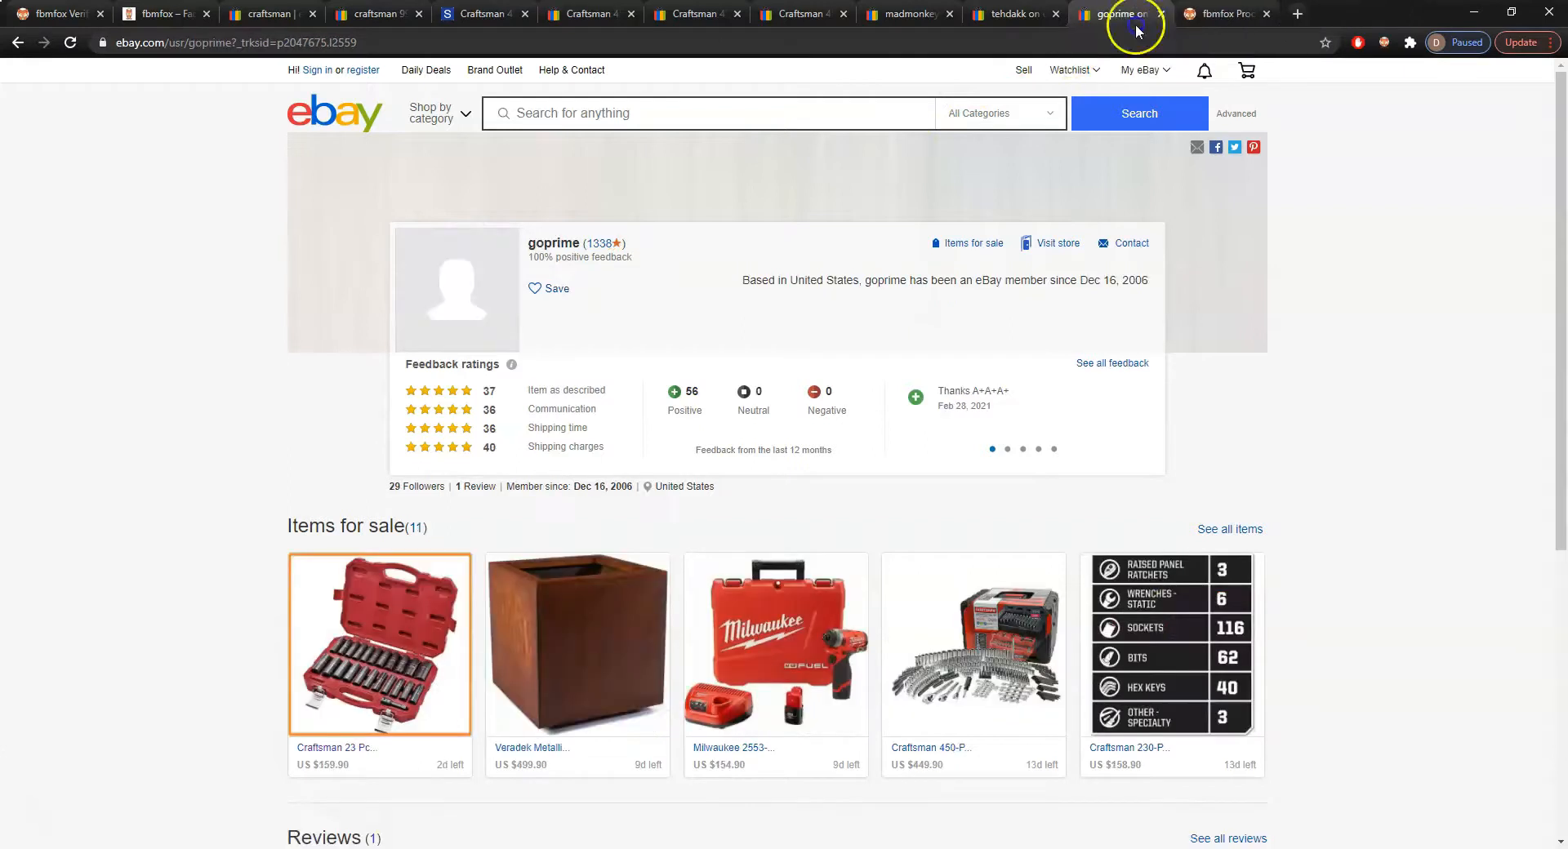
Check the seller profile behind the "SAE Metric 99040" listing and close that listing
click(1094, 14)
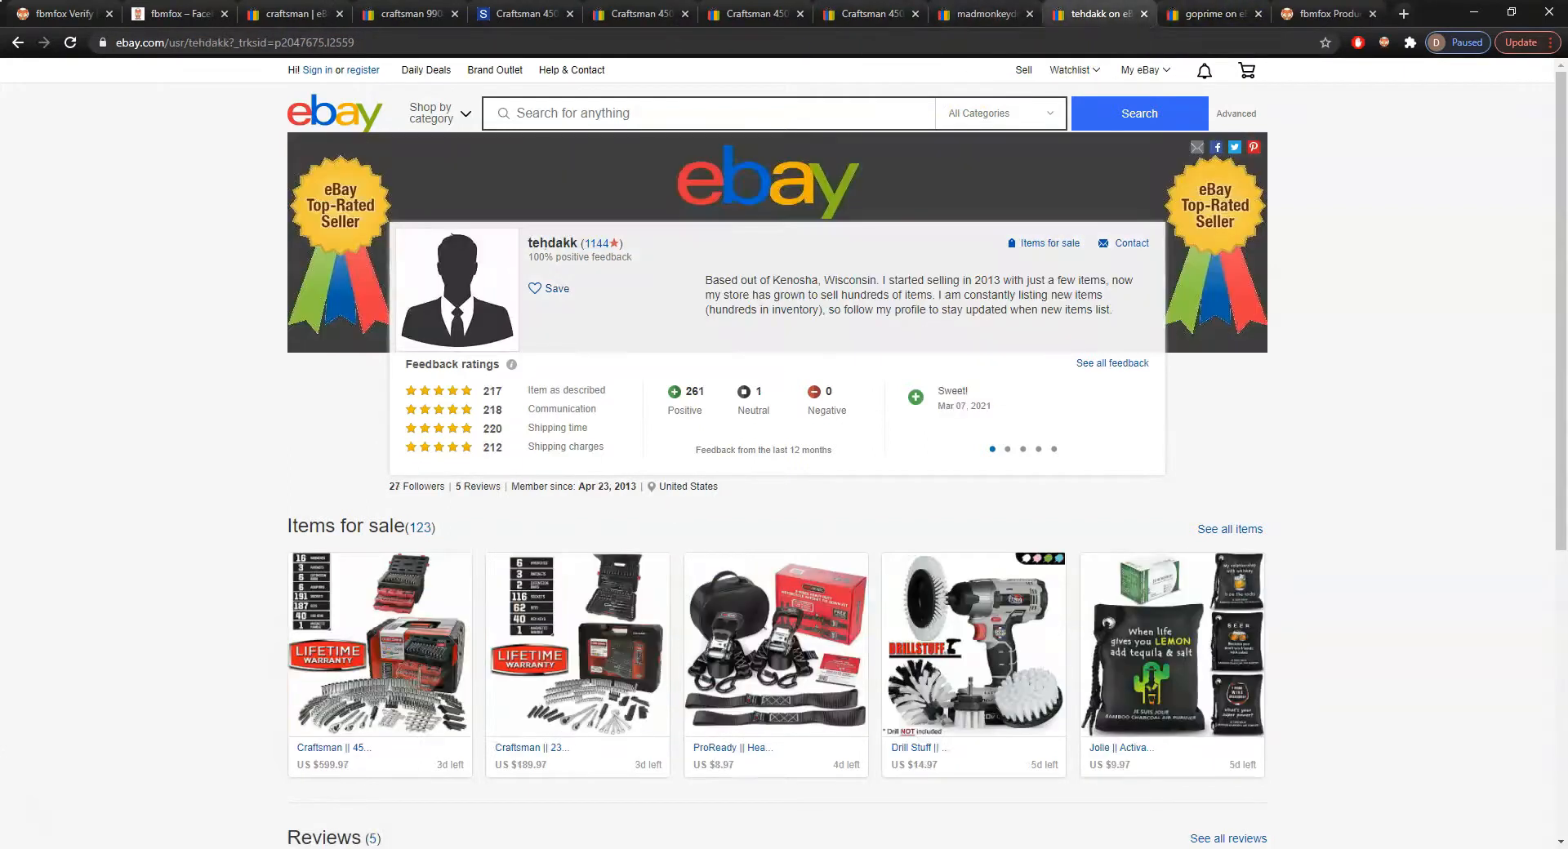
click(978, 16)
click(870, 14)
click(984, 14)
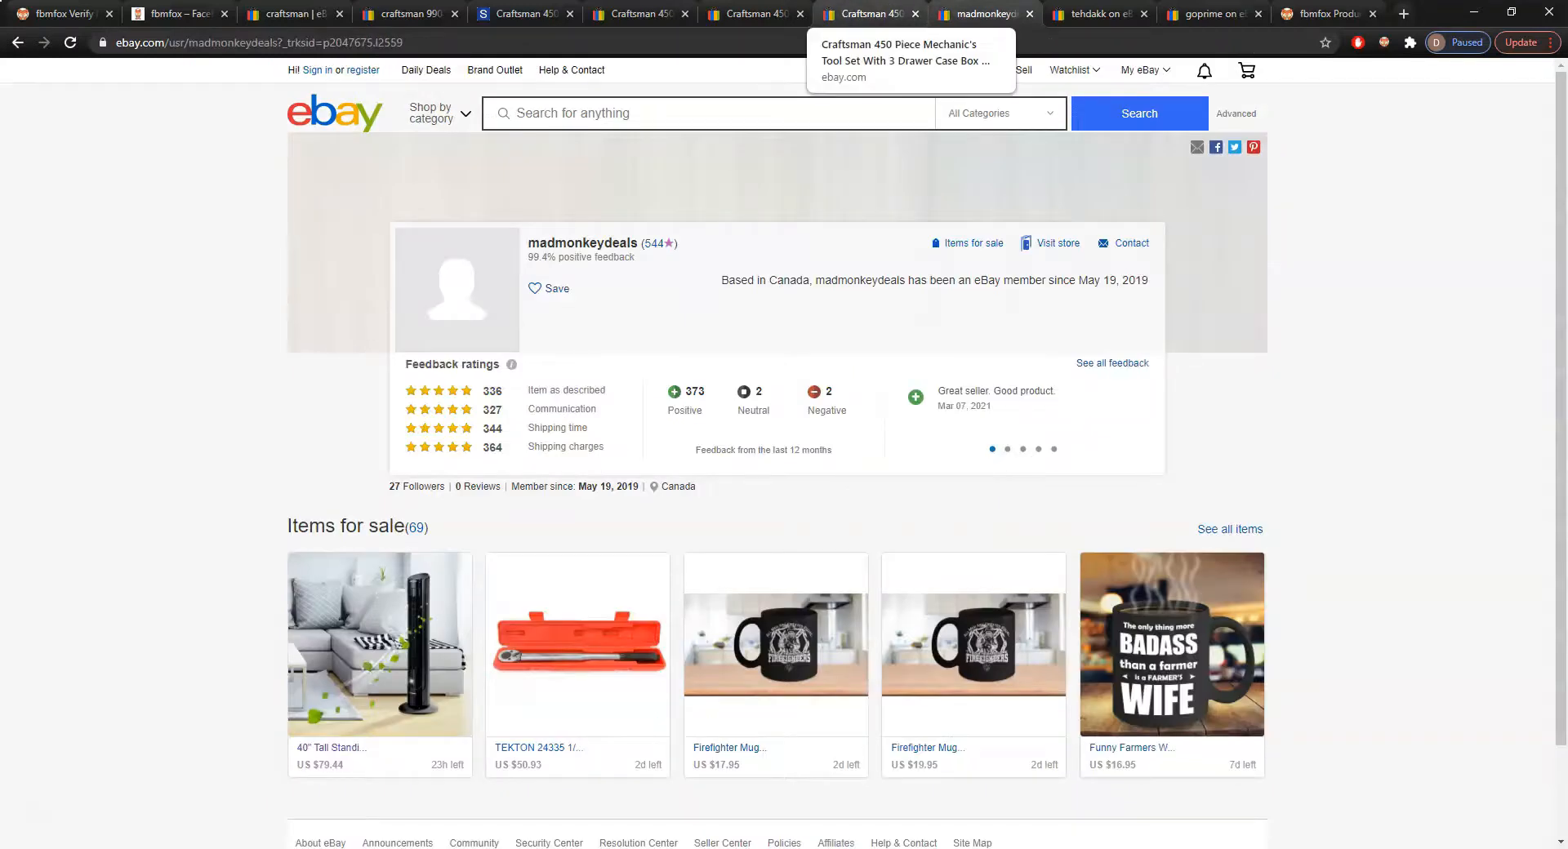
click(870, 14)
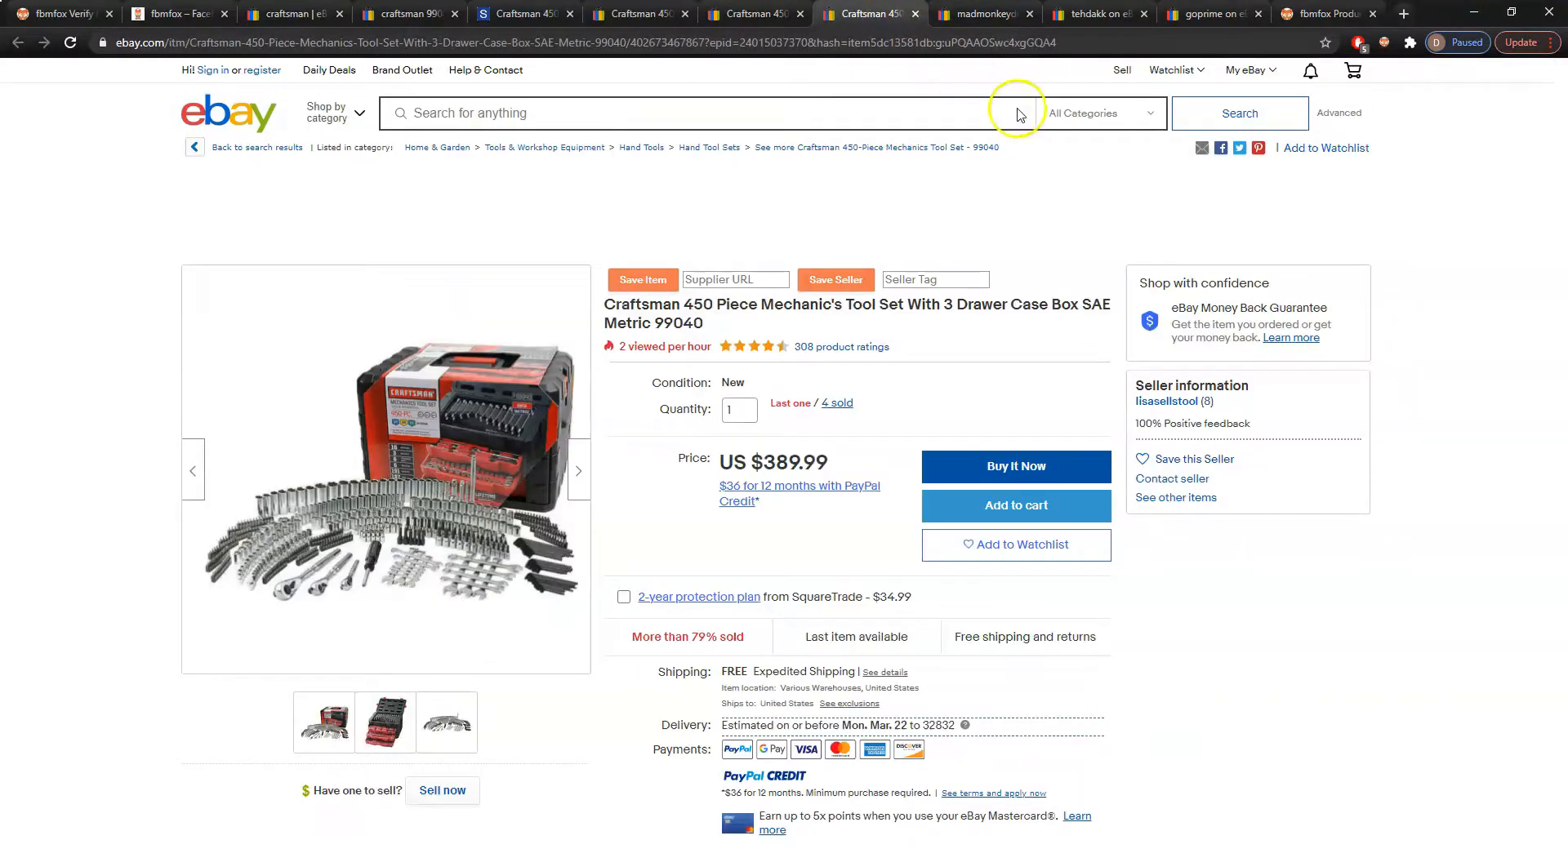
click(1169, 402)
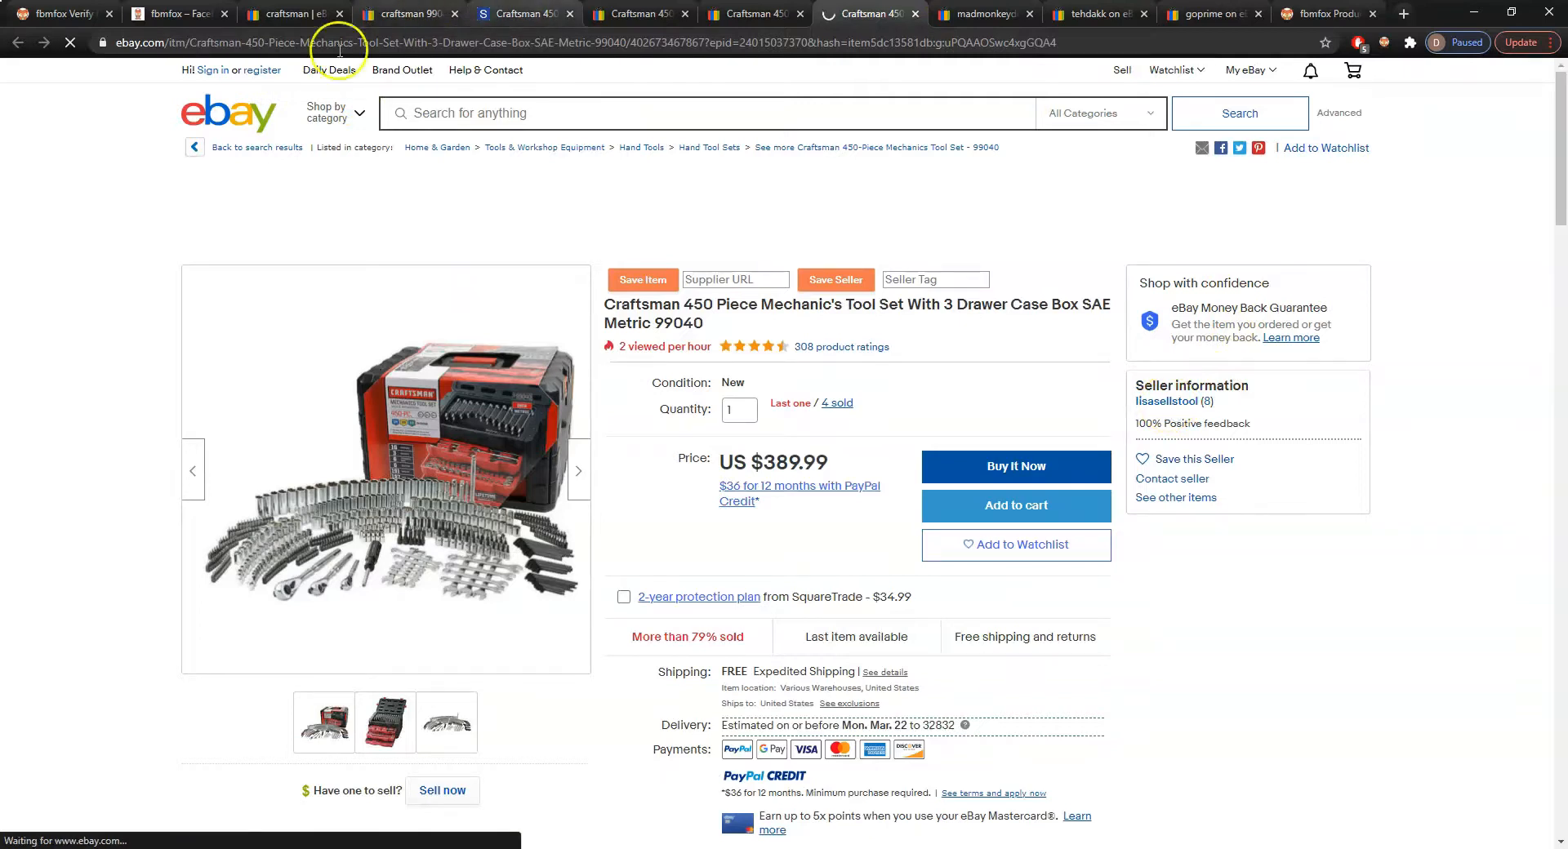
click(17, 42)
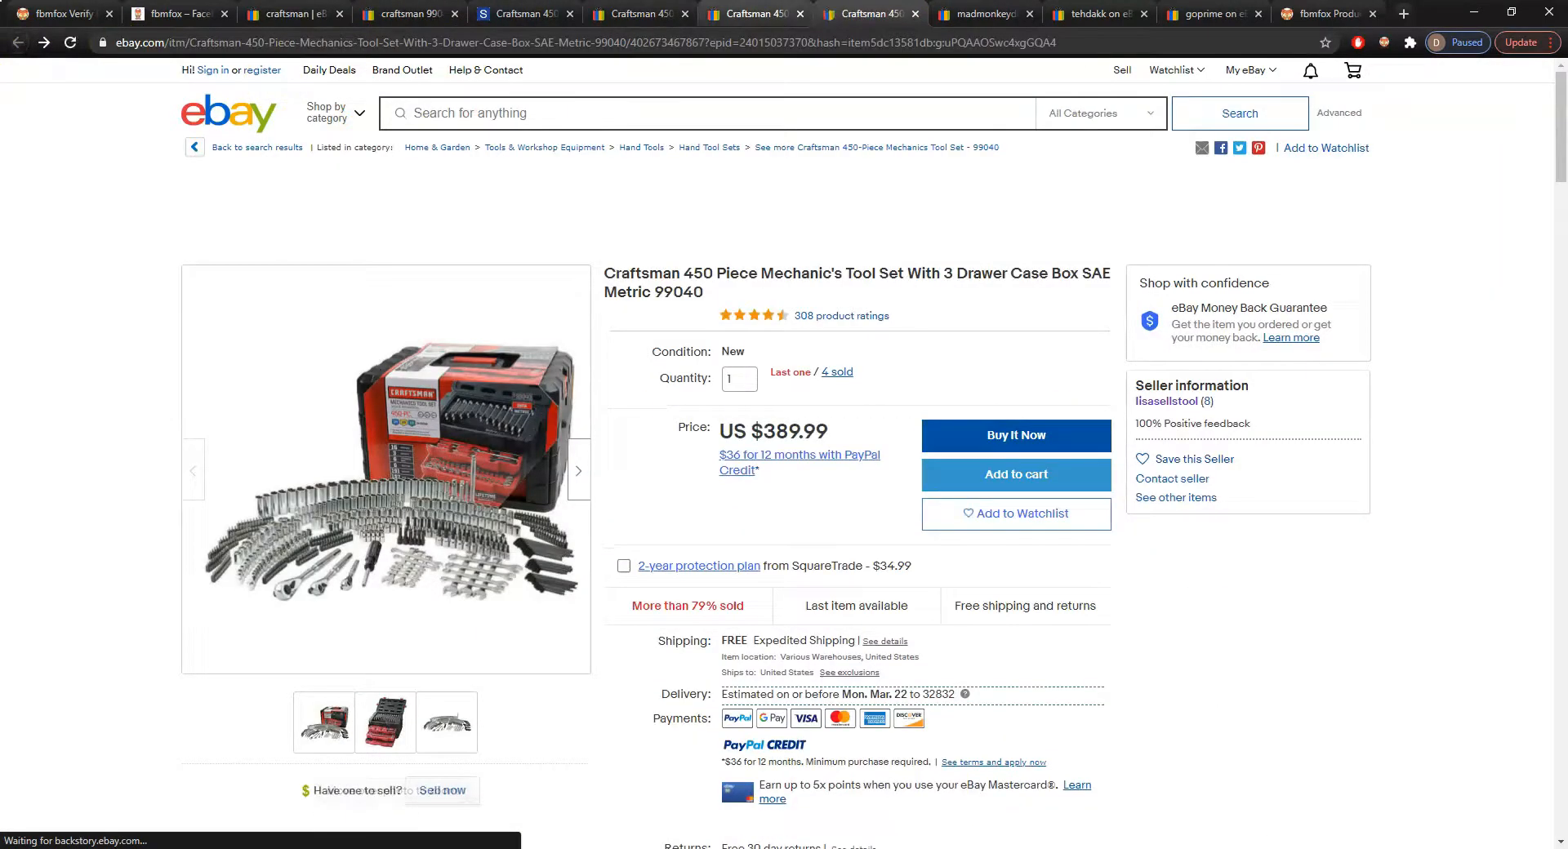
click(748, 13)
click(915, 14)
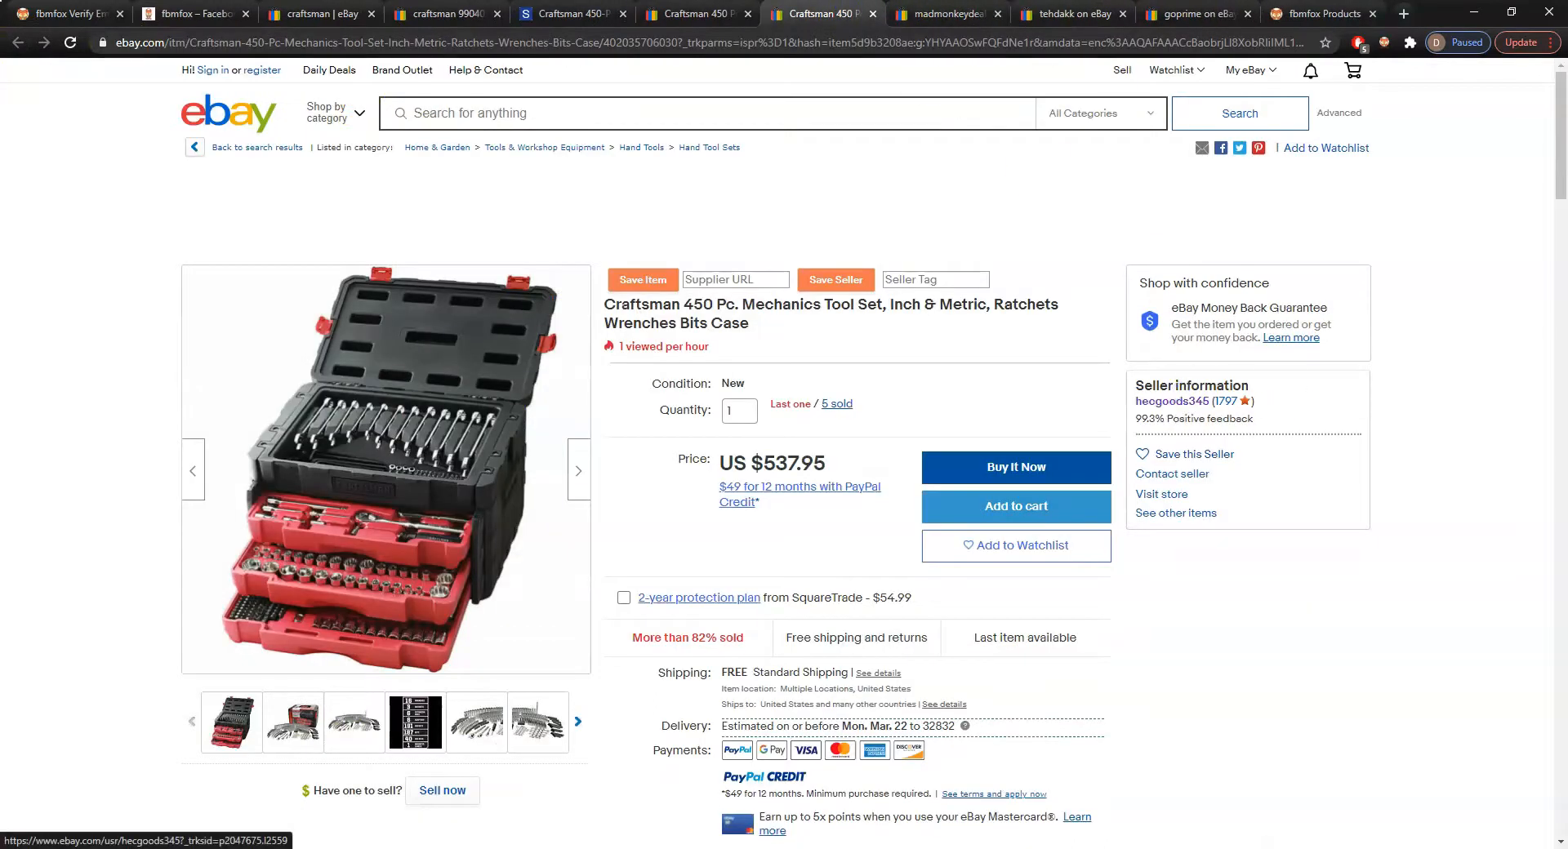
Check the seller profile of the "3 Drawer Case Box 99040" listing and return to the listing
click(698, 14)
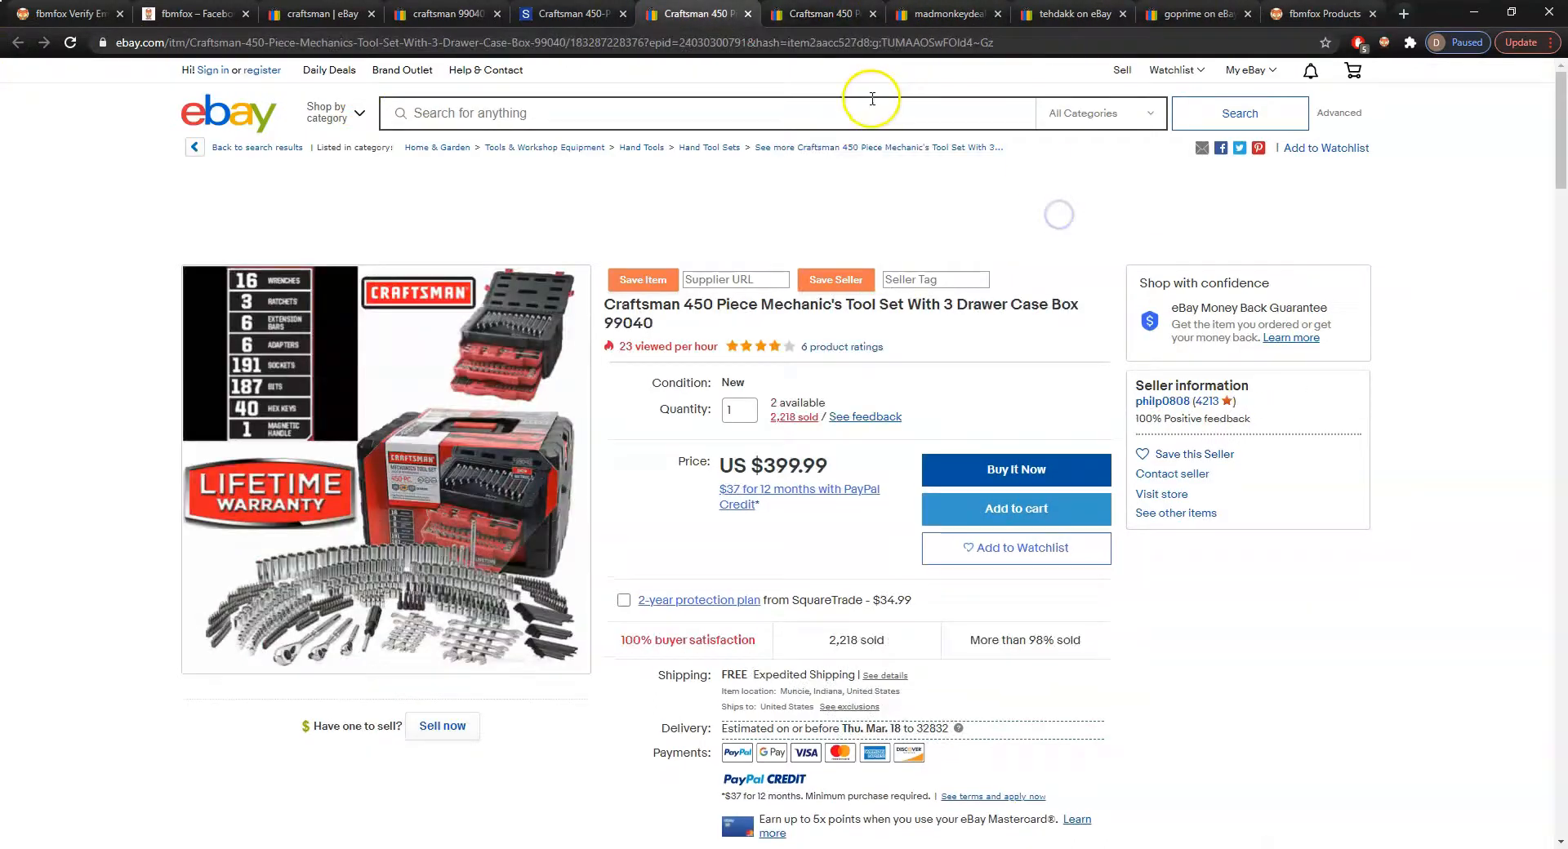
click(1179, 404)
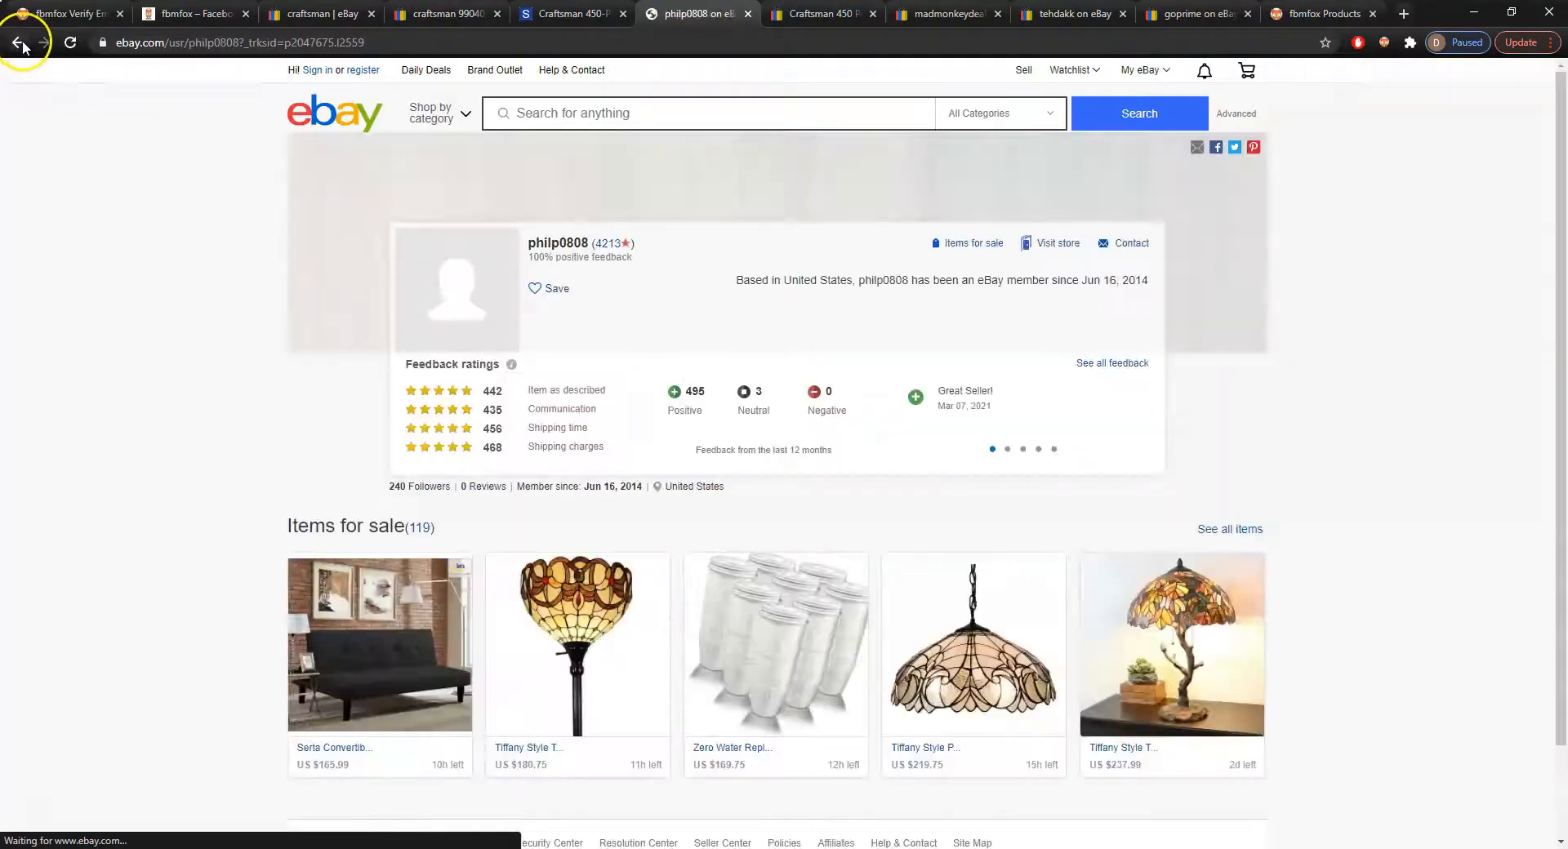
click(18, 46)
key(ctrl+shift+Tab)
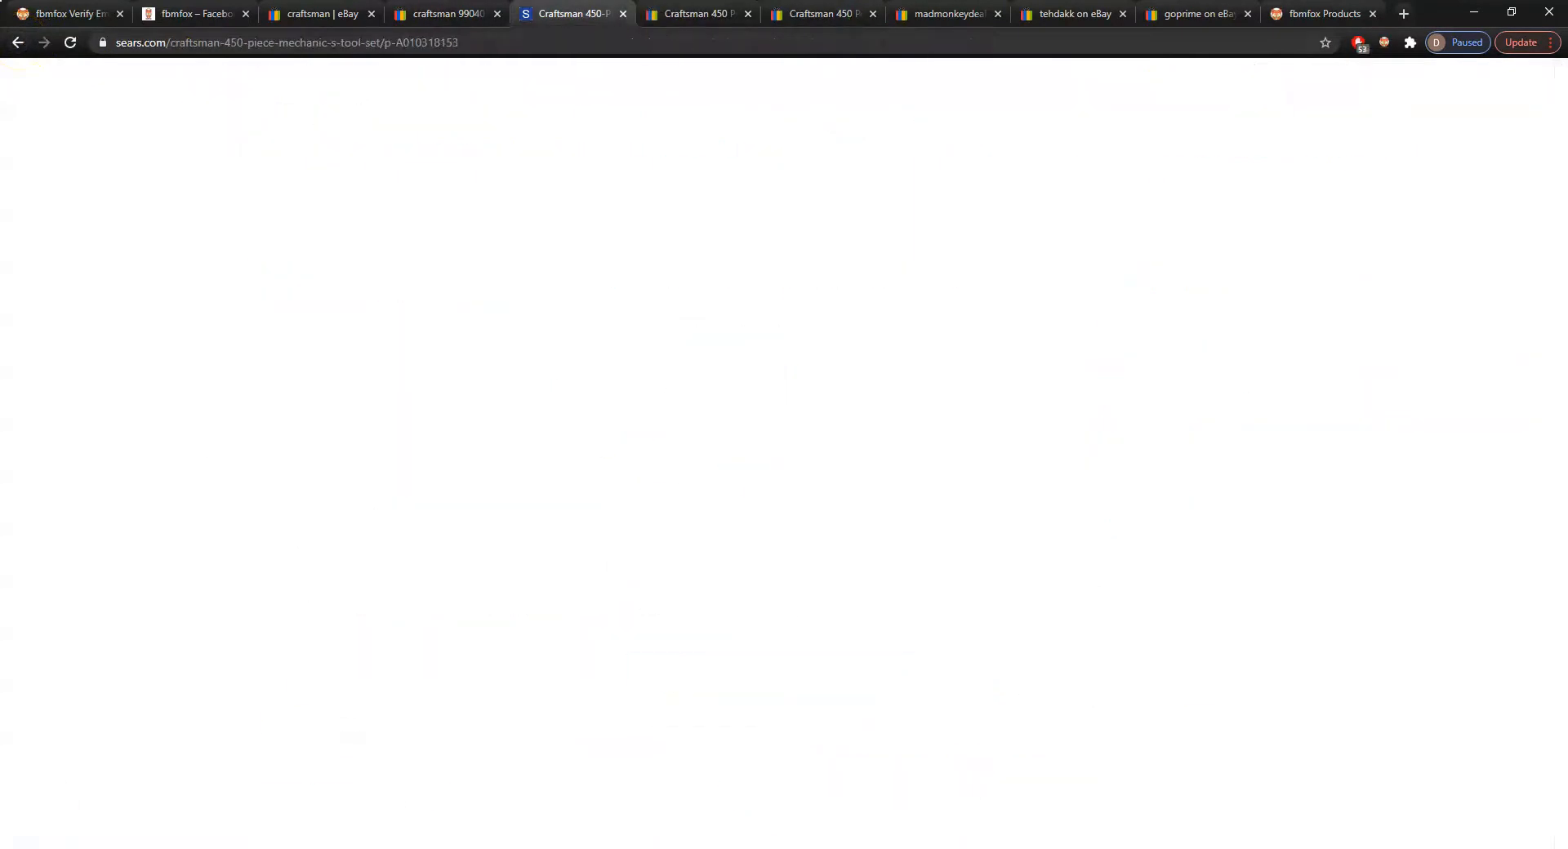
key(ctrl+Tab)
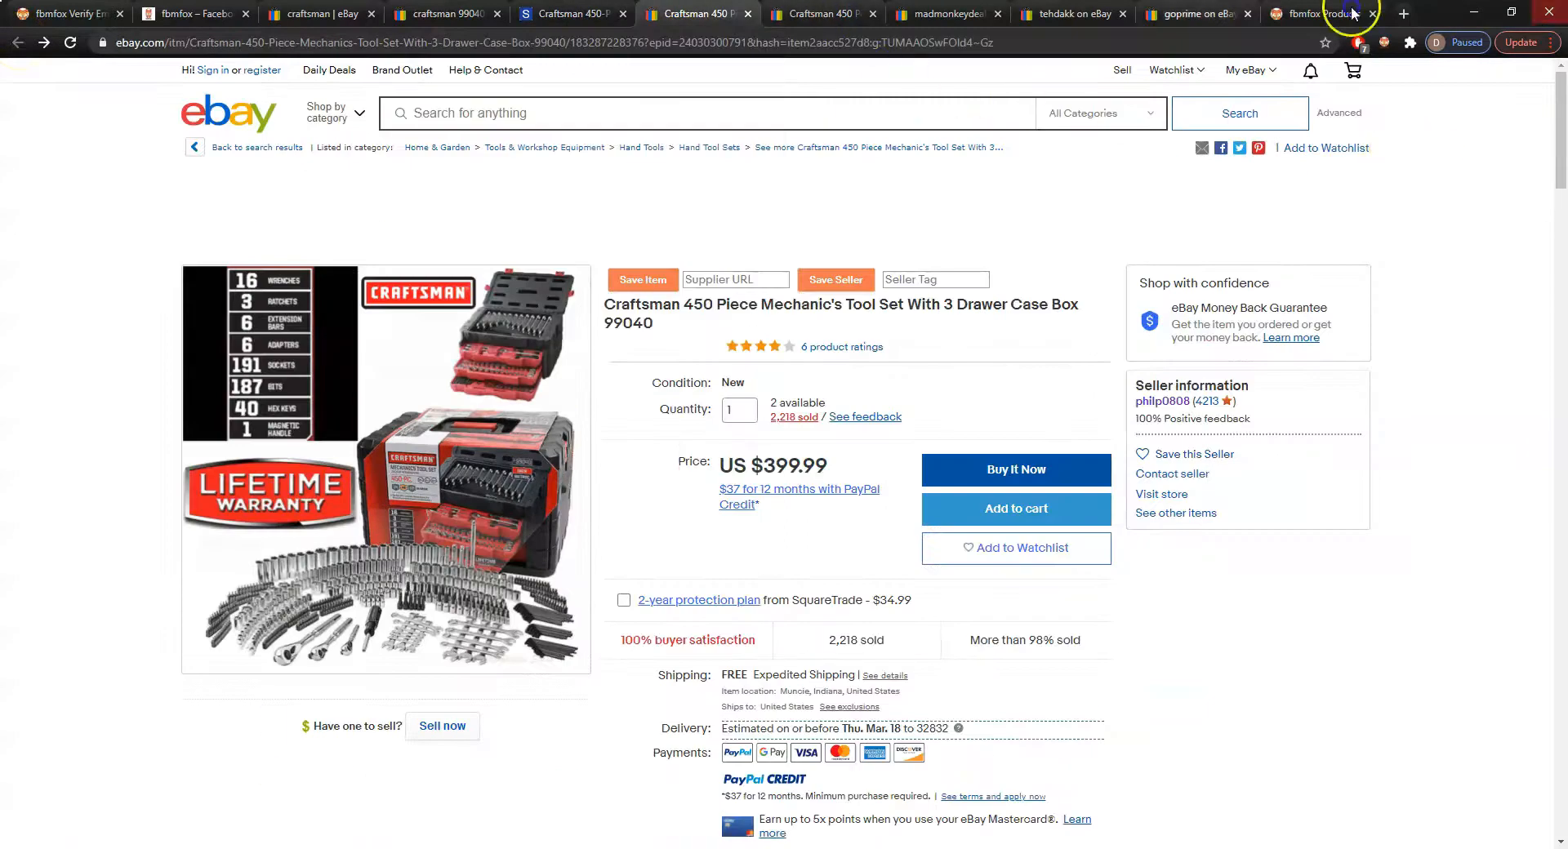
Return the three remaining seller profile pages to their Craftsman 450-piece listings
key(ctrl+Tab)
key(ctrl+Tab)
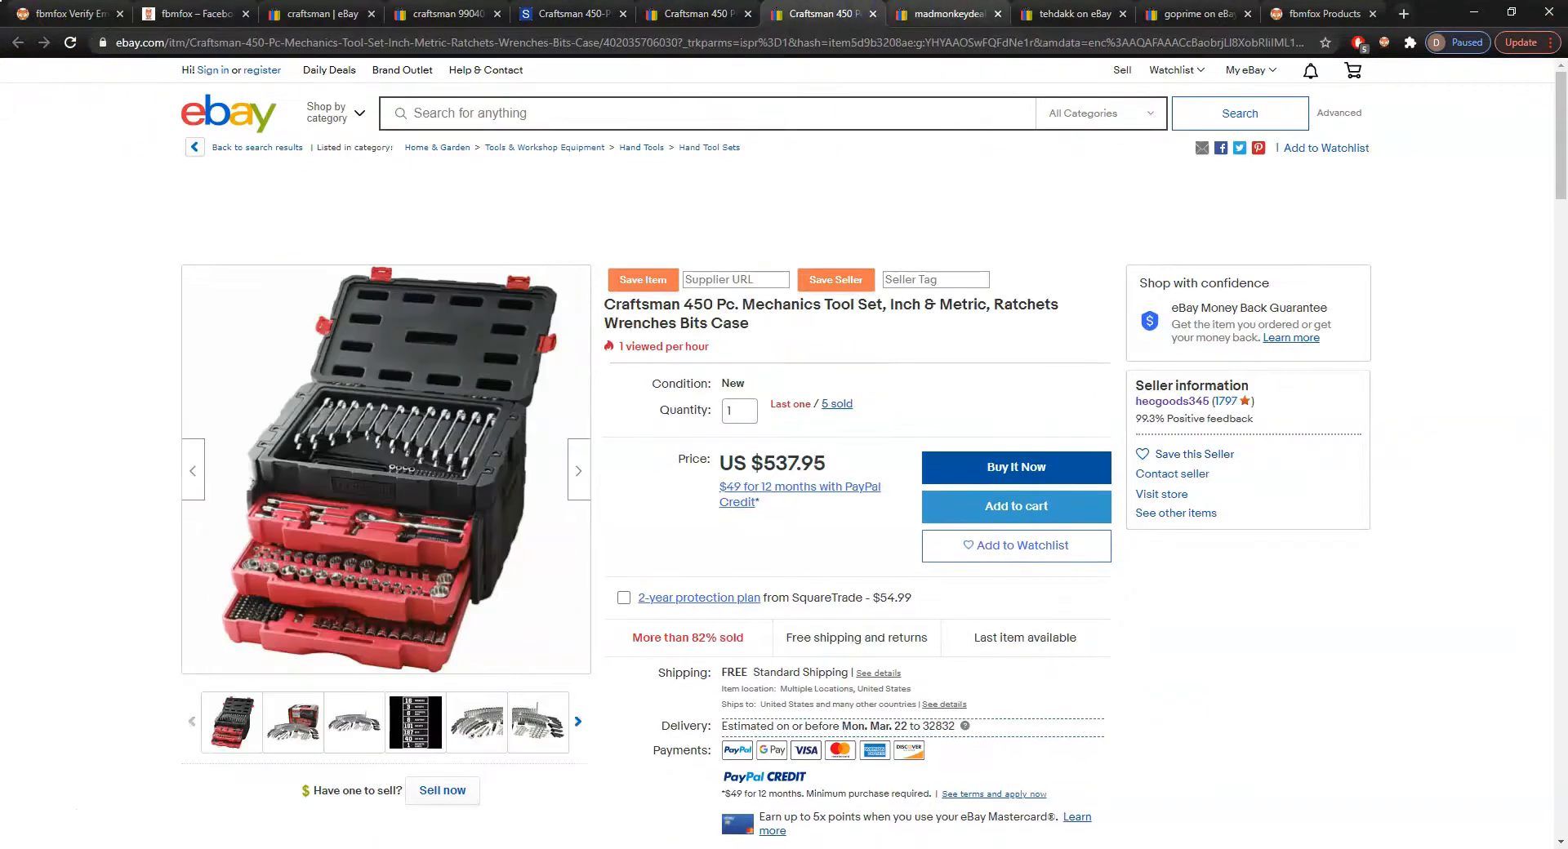
key(alt+Left)
key(ctrl+Tab)
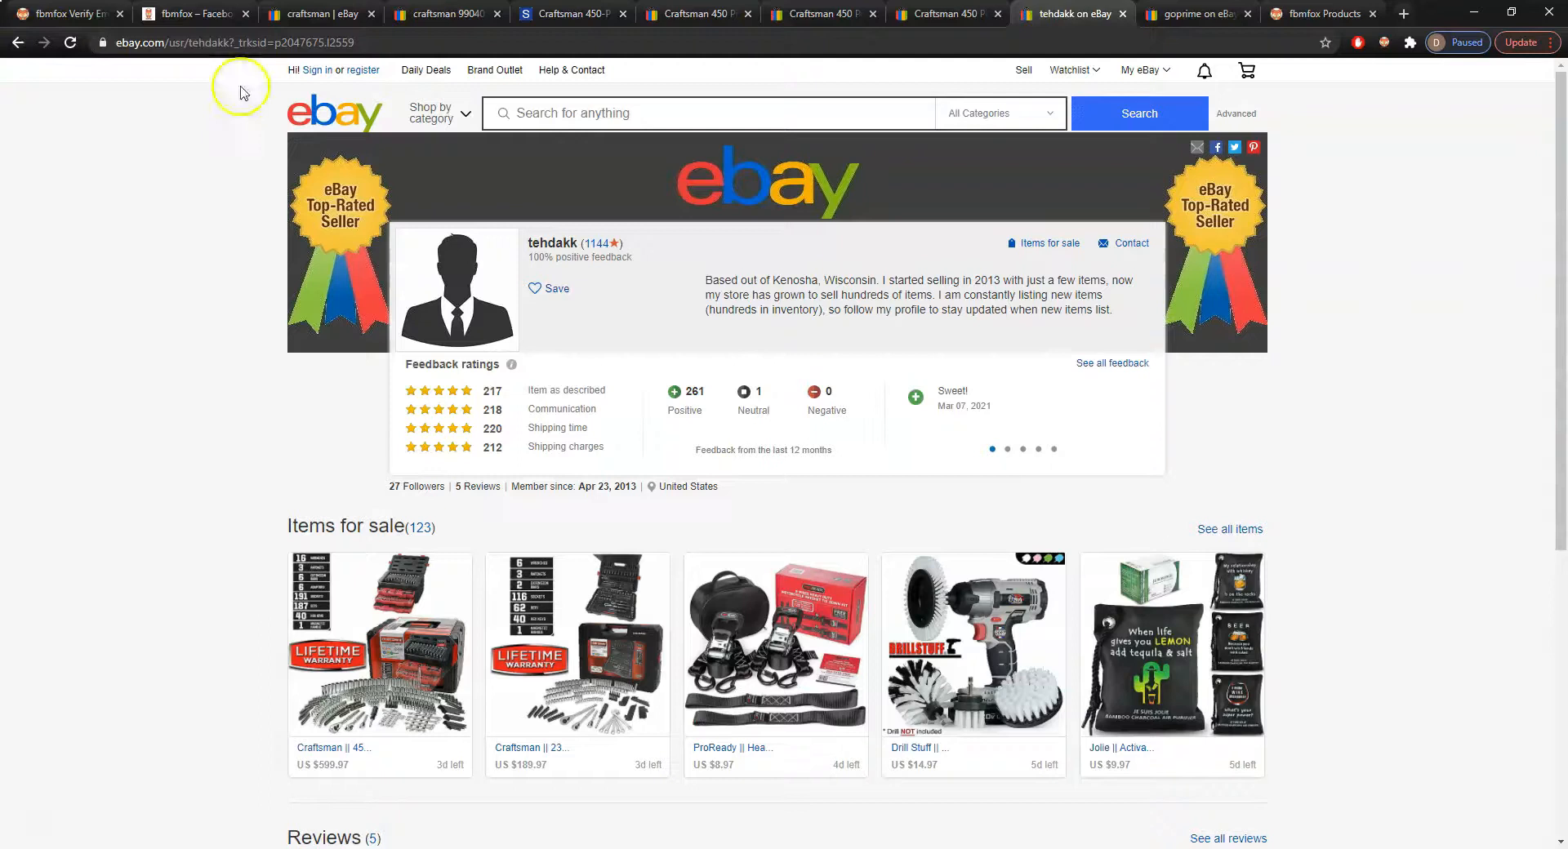
click(15, 42)
key(ctrl+Tab)
key(alt+Left)
key(ctrl+shift+Tab)
Enter the seller tag sears.com on the "Craftsman || 450 Piece ||" and "450pc (99040) New" listings and save the latter's seller
click(987, 307)
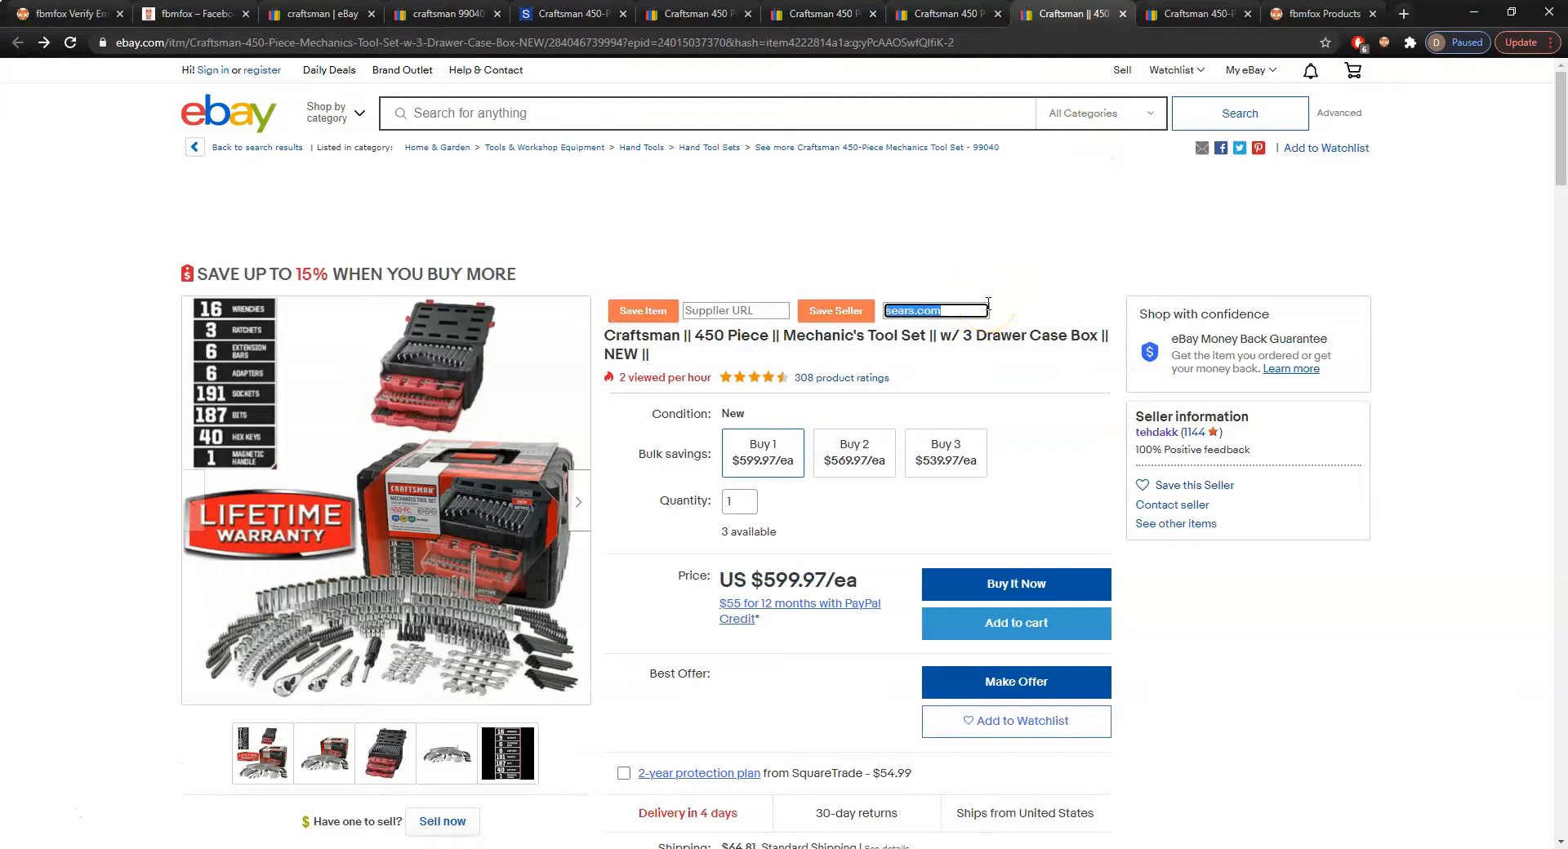
click(1197, 13)
click(951, 281)
text(sears.com)
click(1032, 227)
click(847, 281)
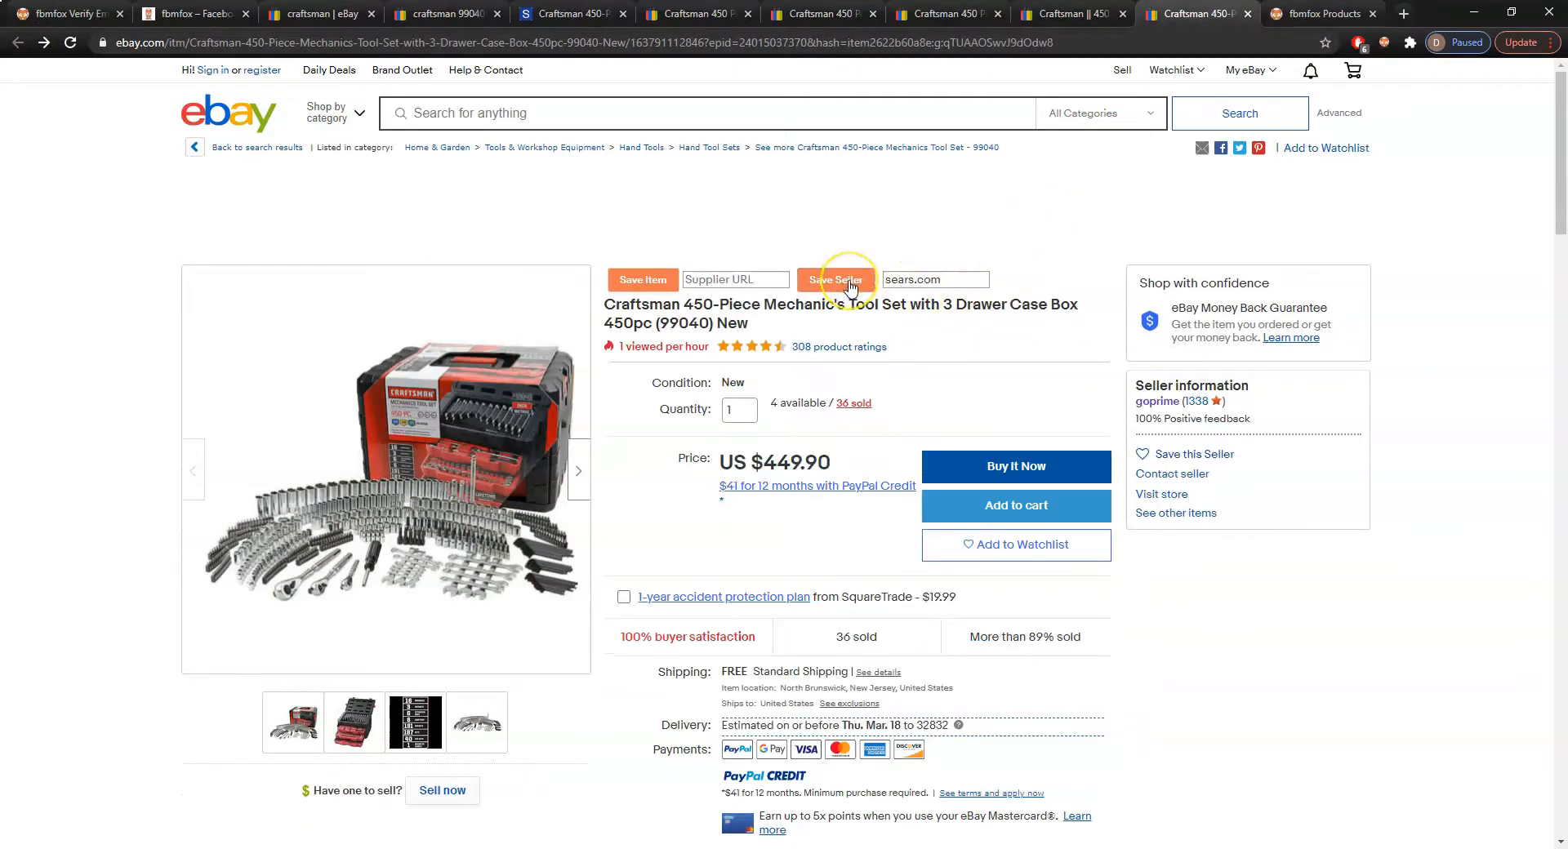
Save the sellers of the "Craftsman || 450 Piece ||", "Wrenches Ratchets" and "Inch & Metric" listings with the tag sears.com
click(1070, 14)
click(856, 317)
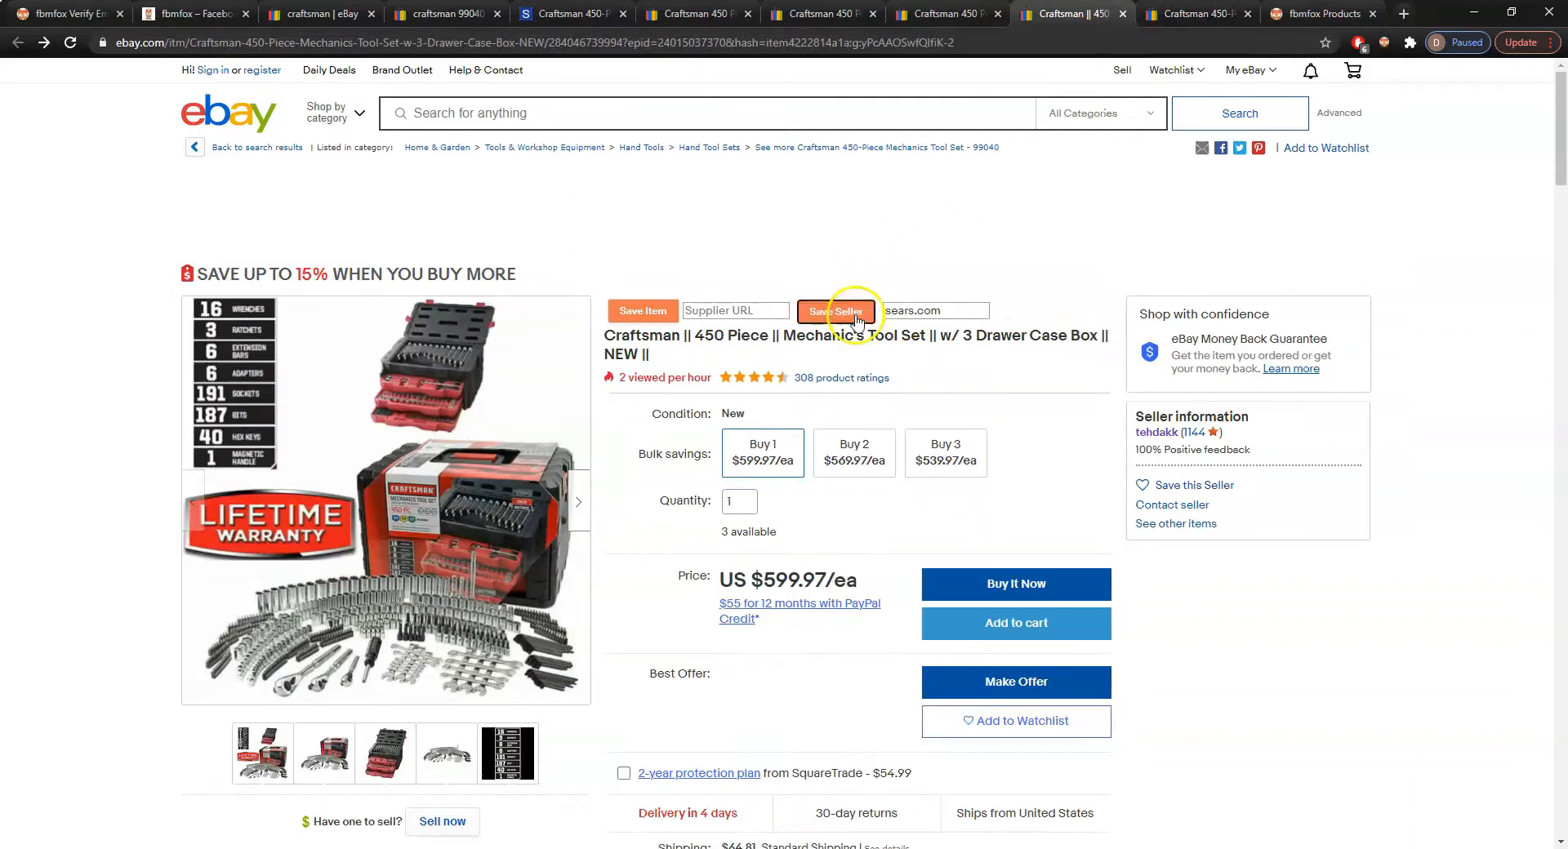
click(947, 13)
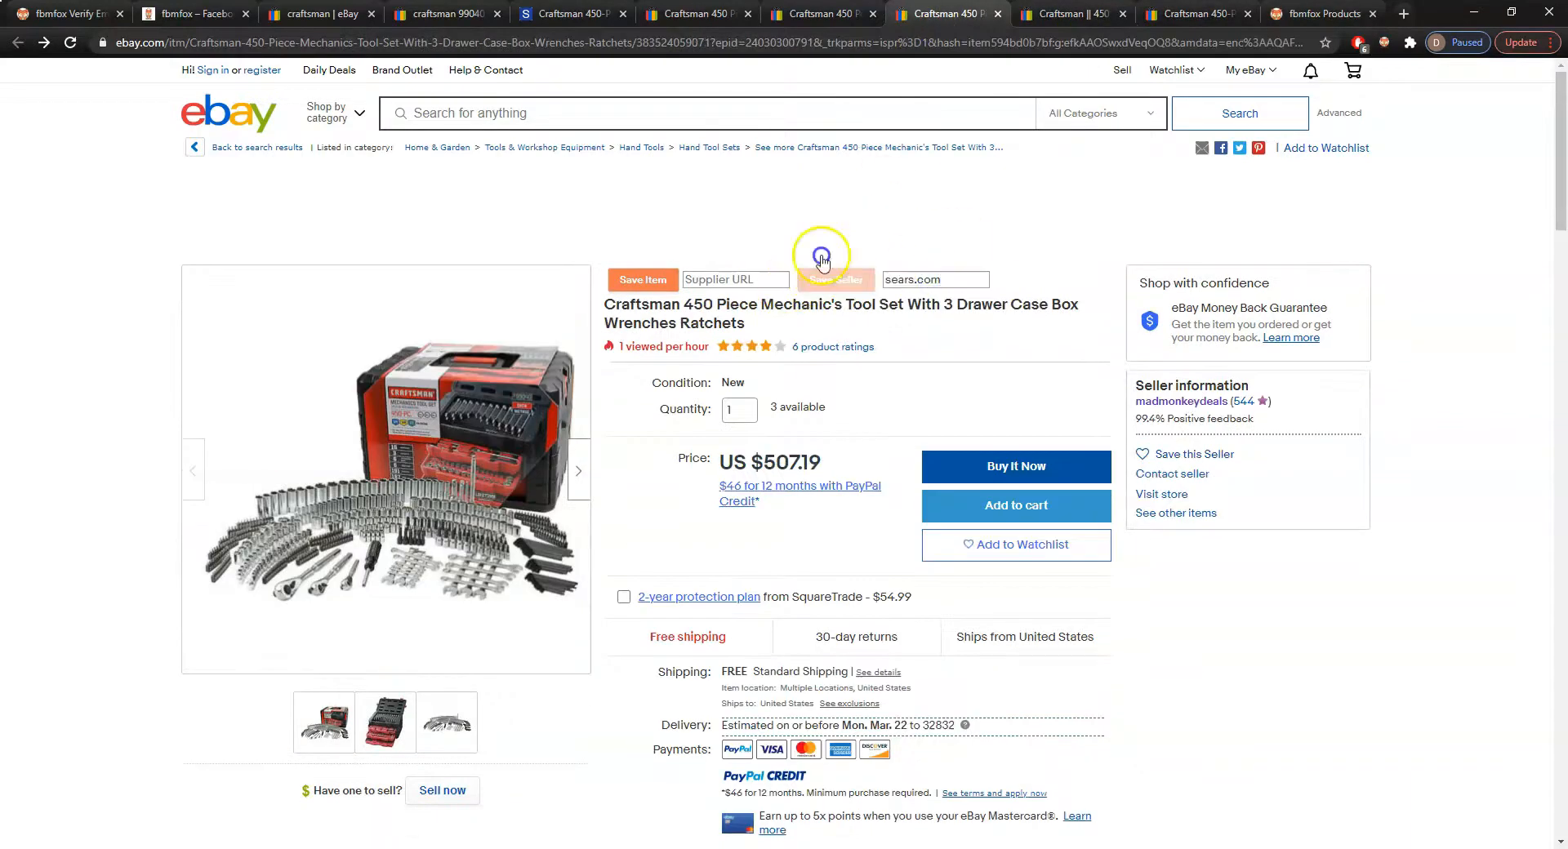
key(ctrl+shift+Tab)
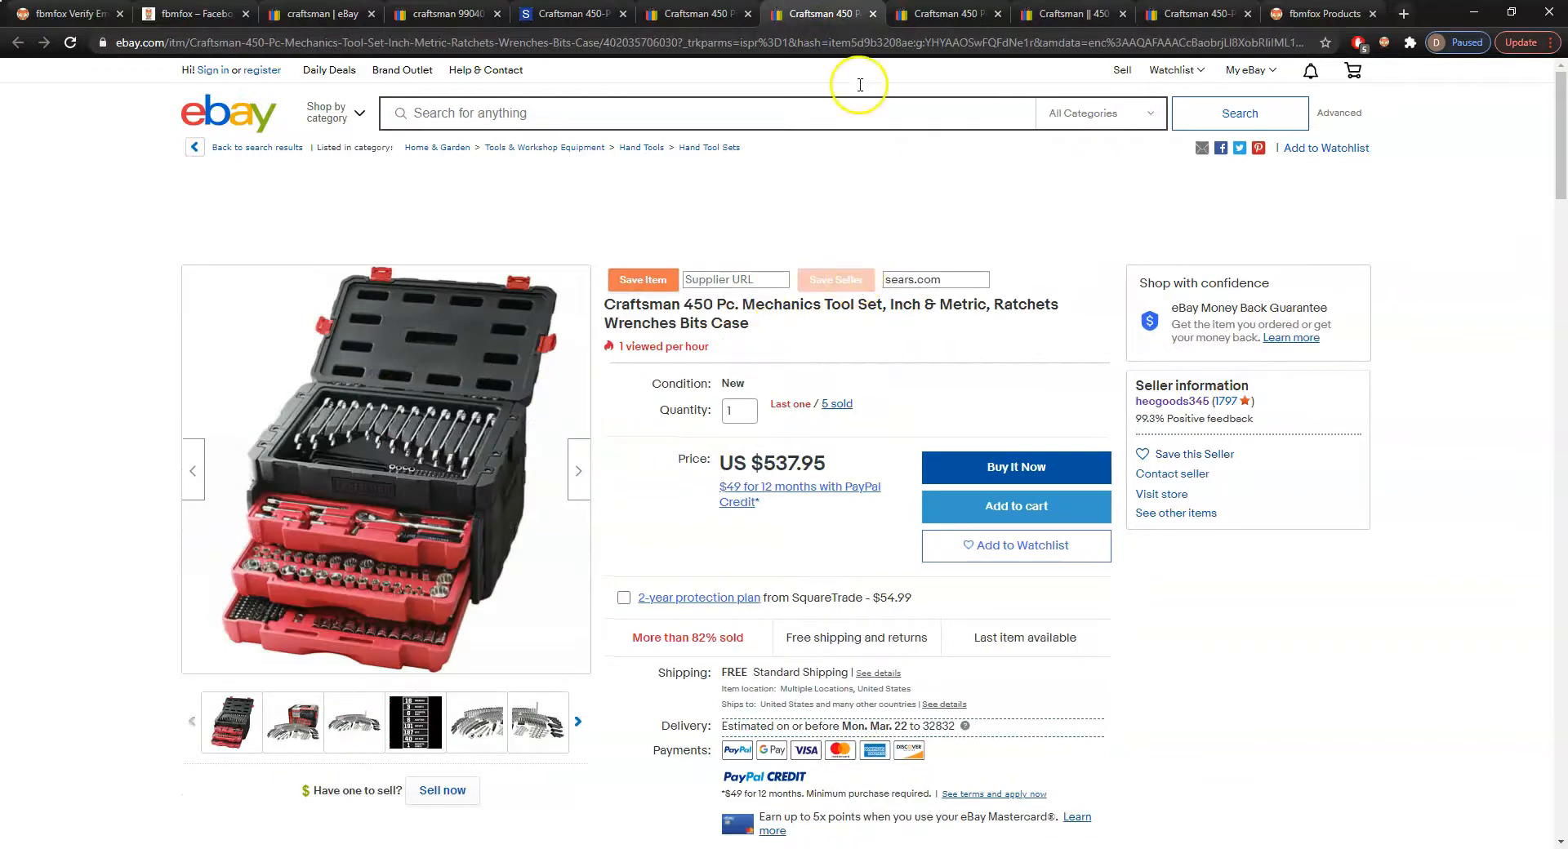
Tag the seller of the "3 Drawer Case Box 99040" listing as sears.com and save the seller
key(ctrl+shift+Tab)
click(897, 279)
text(sears.com)
click(851, 279)
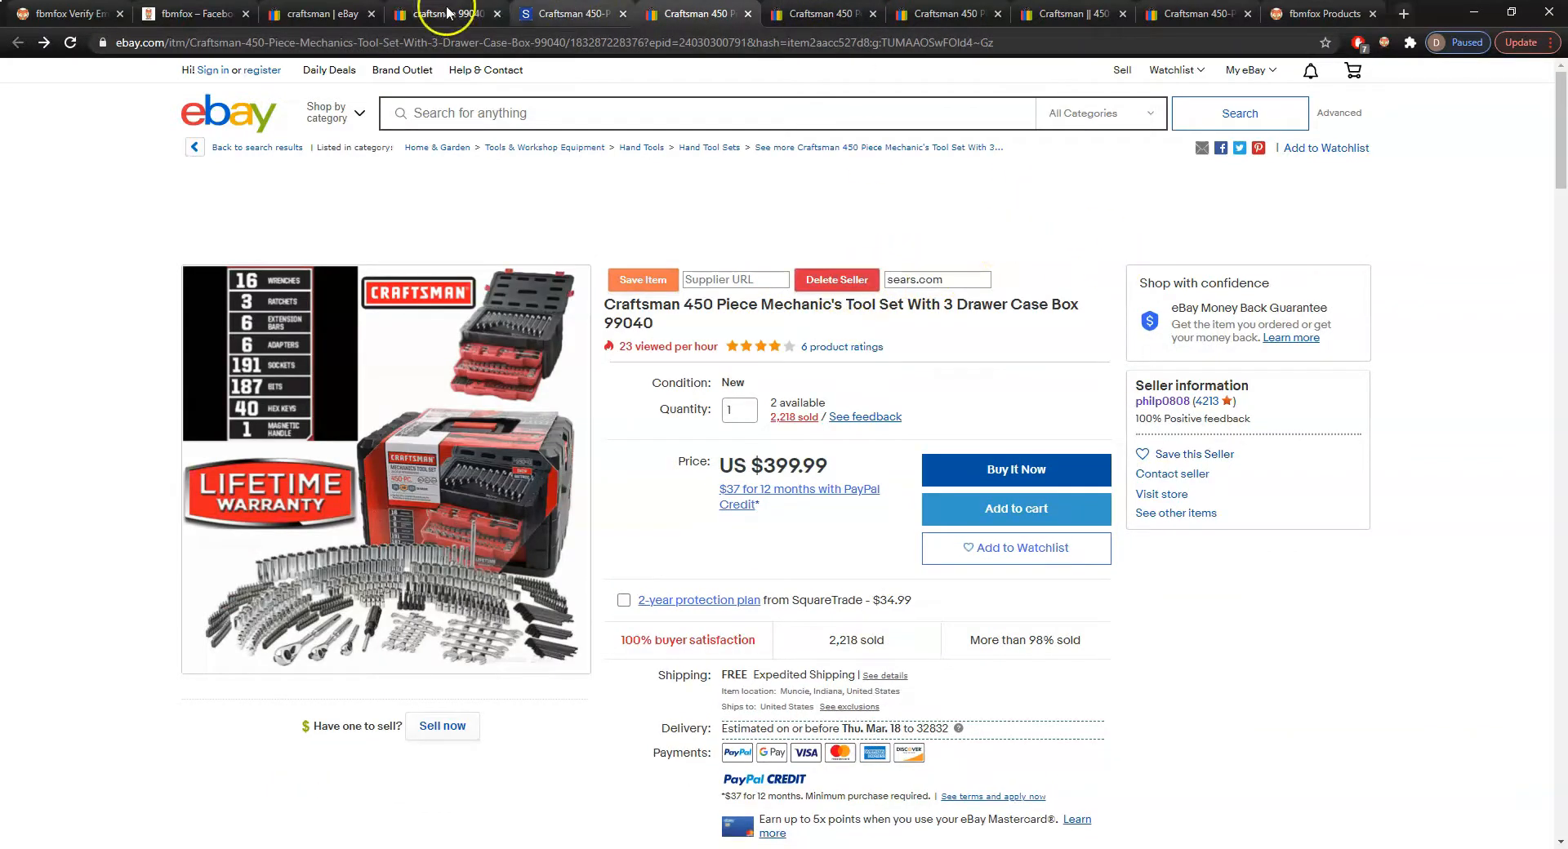
Move the fbmfox page ahead of the Sears page and open its seller list
key(ctrl+shift+Tab)
key(ctrl+shift+Tab)
key(ctrl+shift+Tab)
key(ctrl+shift+Tab)
key(ctrl+shift+Tab)
key(ctrl+Tab)
drag(1322, 13, 584, 15)
click(142, 353)
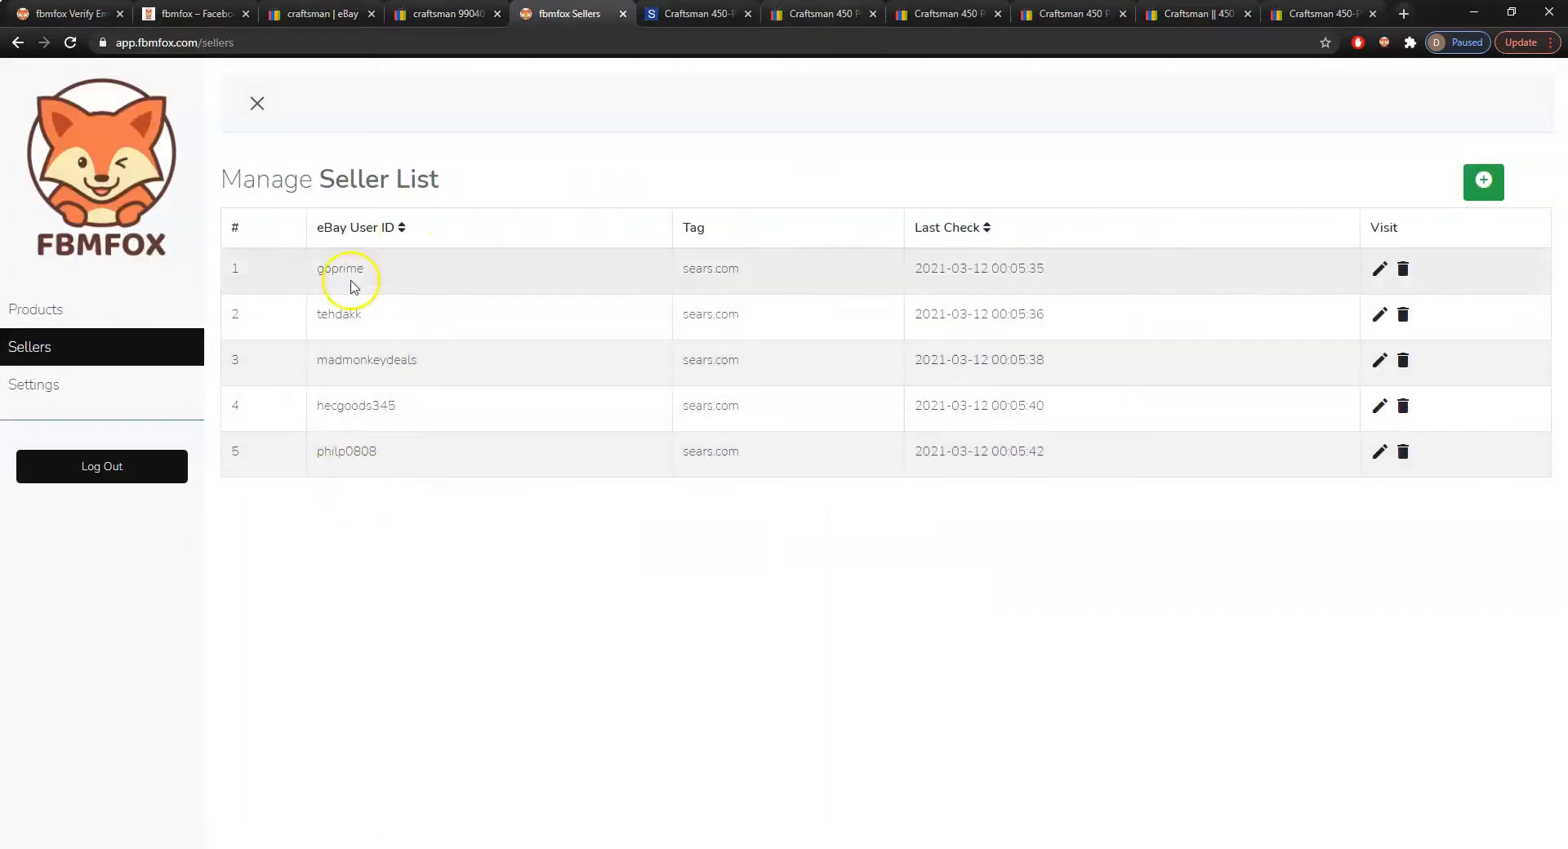
Place the fbmfox Sellers page between the Sears page and the "3 Drawer Case Box 99040" listing
click(704, 13)
click(571, 13)
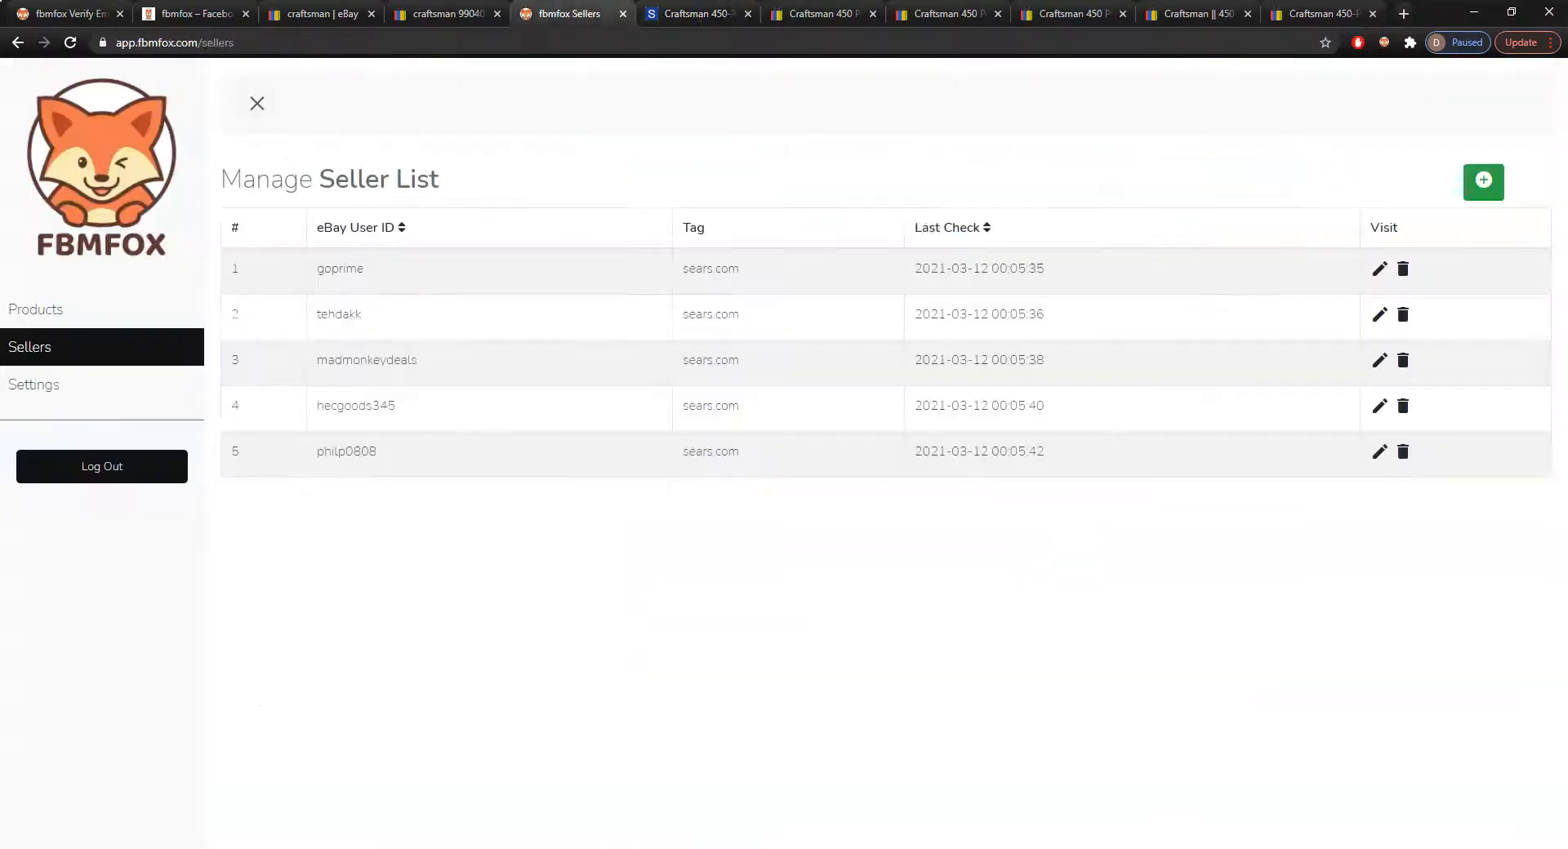
click(449, 13)
click(572, 13)
click(817, 13)
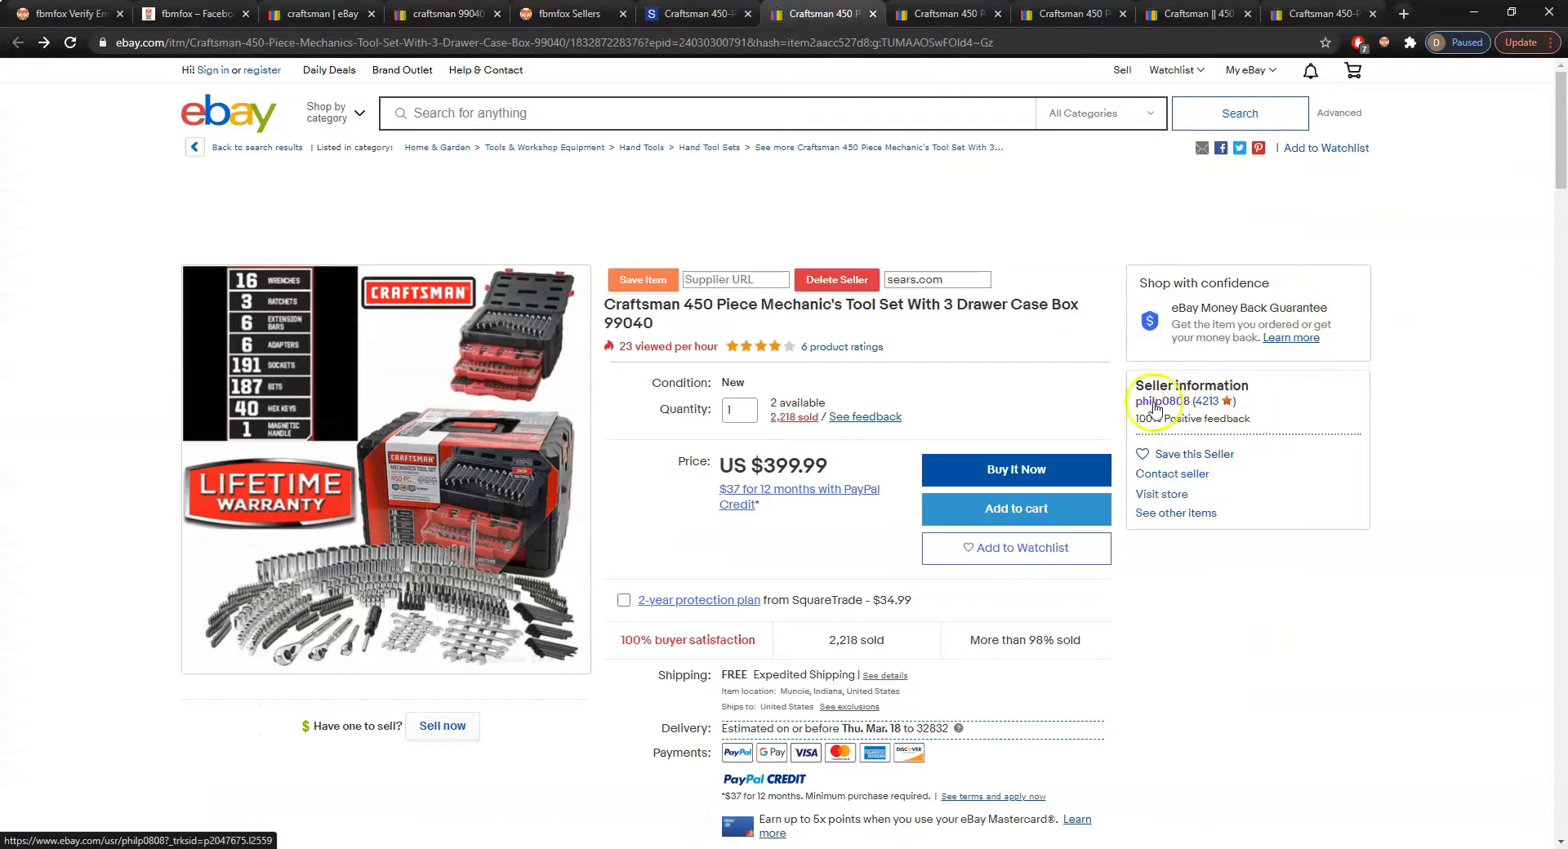
drag(572, 13, 710, 13)
click(818, 15)
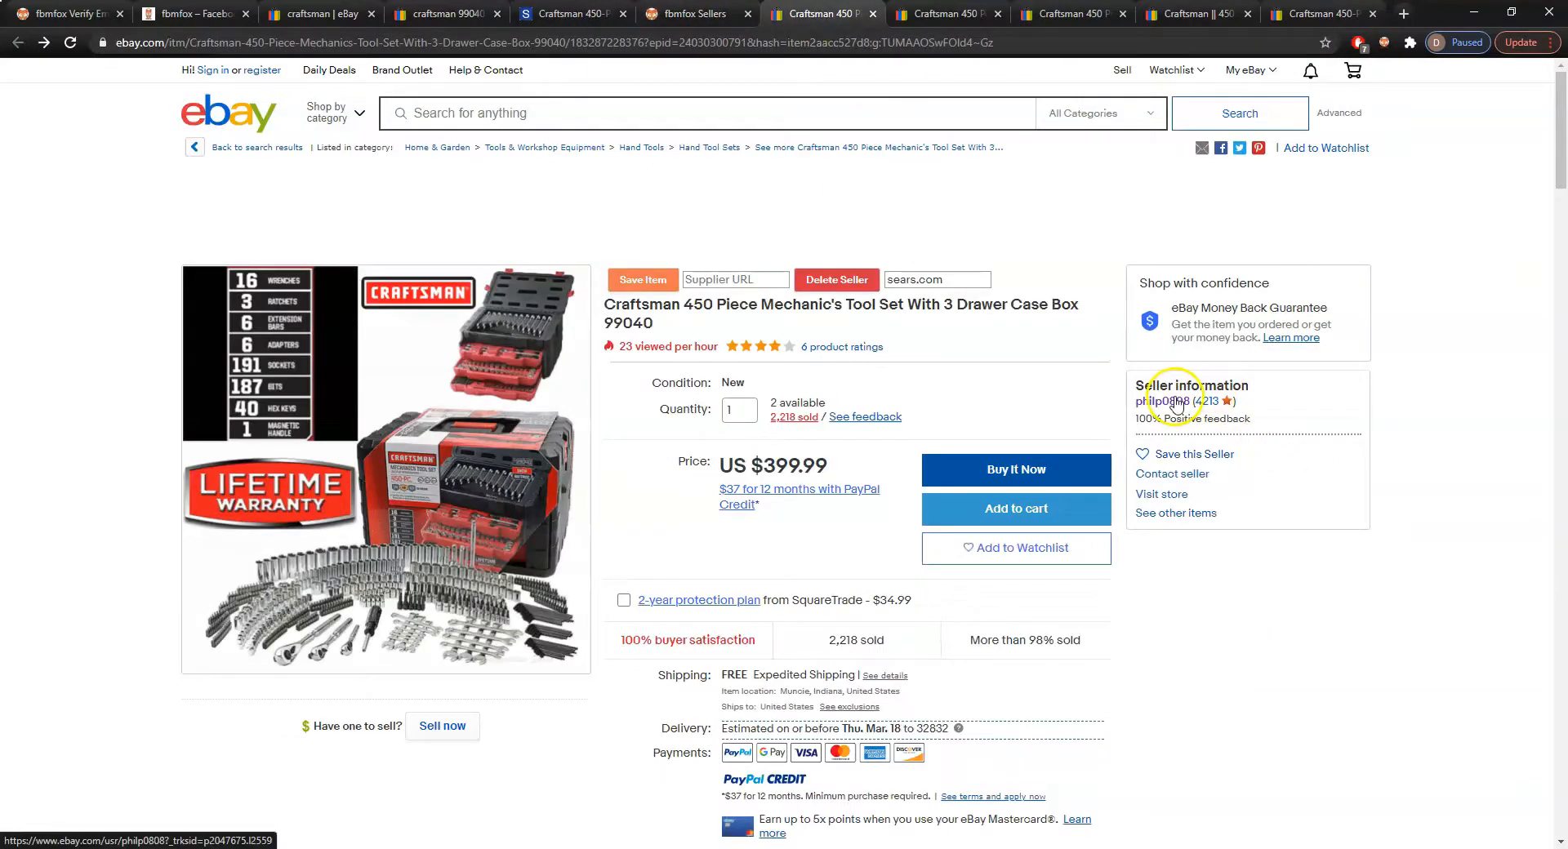
Open the sold eBay listings of the fifth seller in the fbmfox seller list and look through them
key(ctrl+shift+Tab)
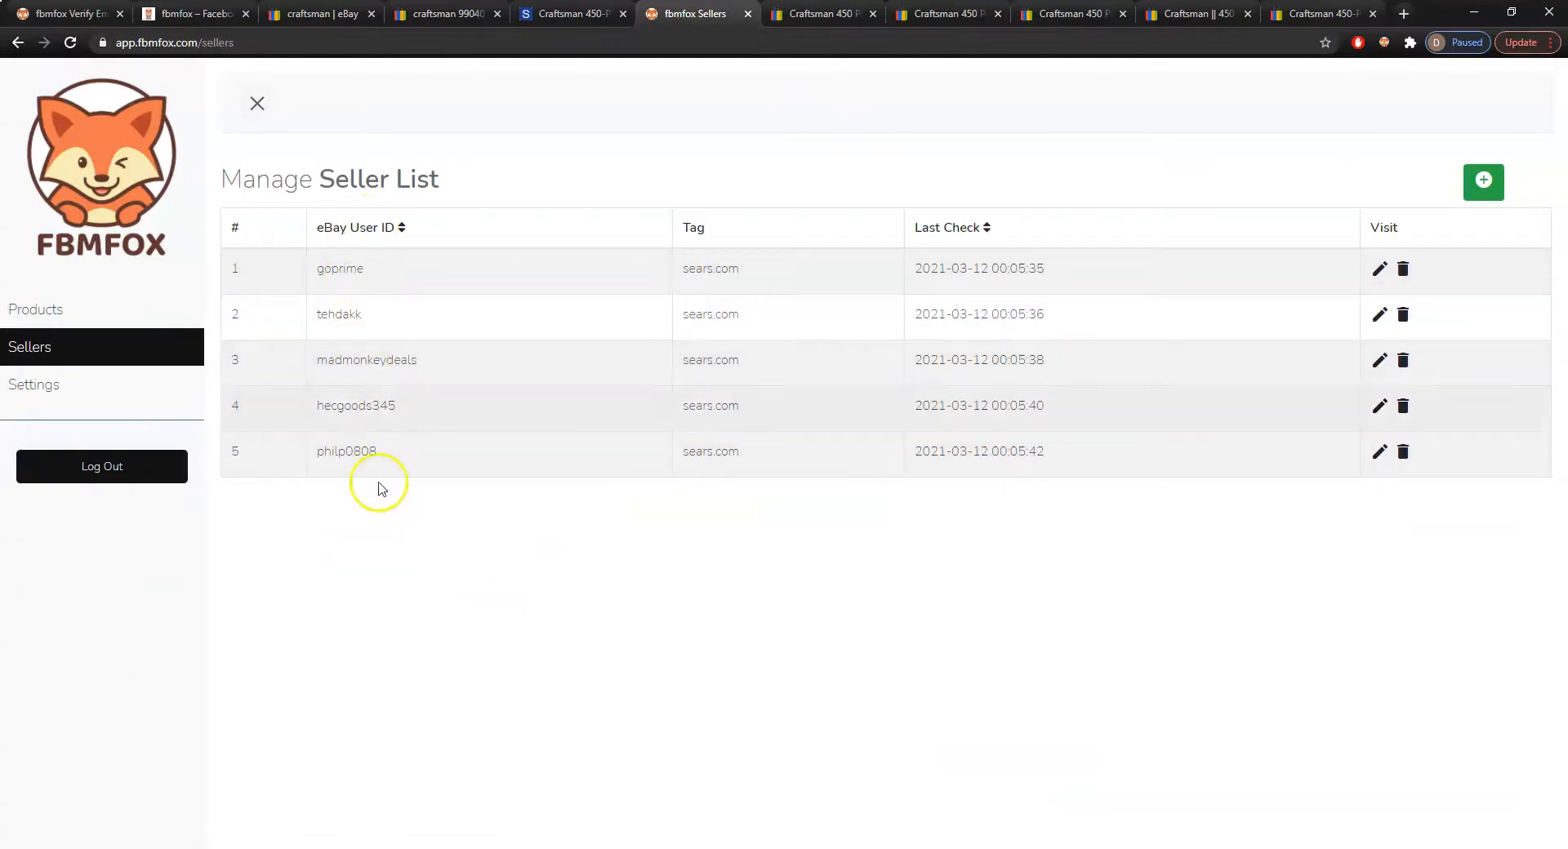
key(ctrl+Tab)
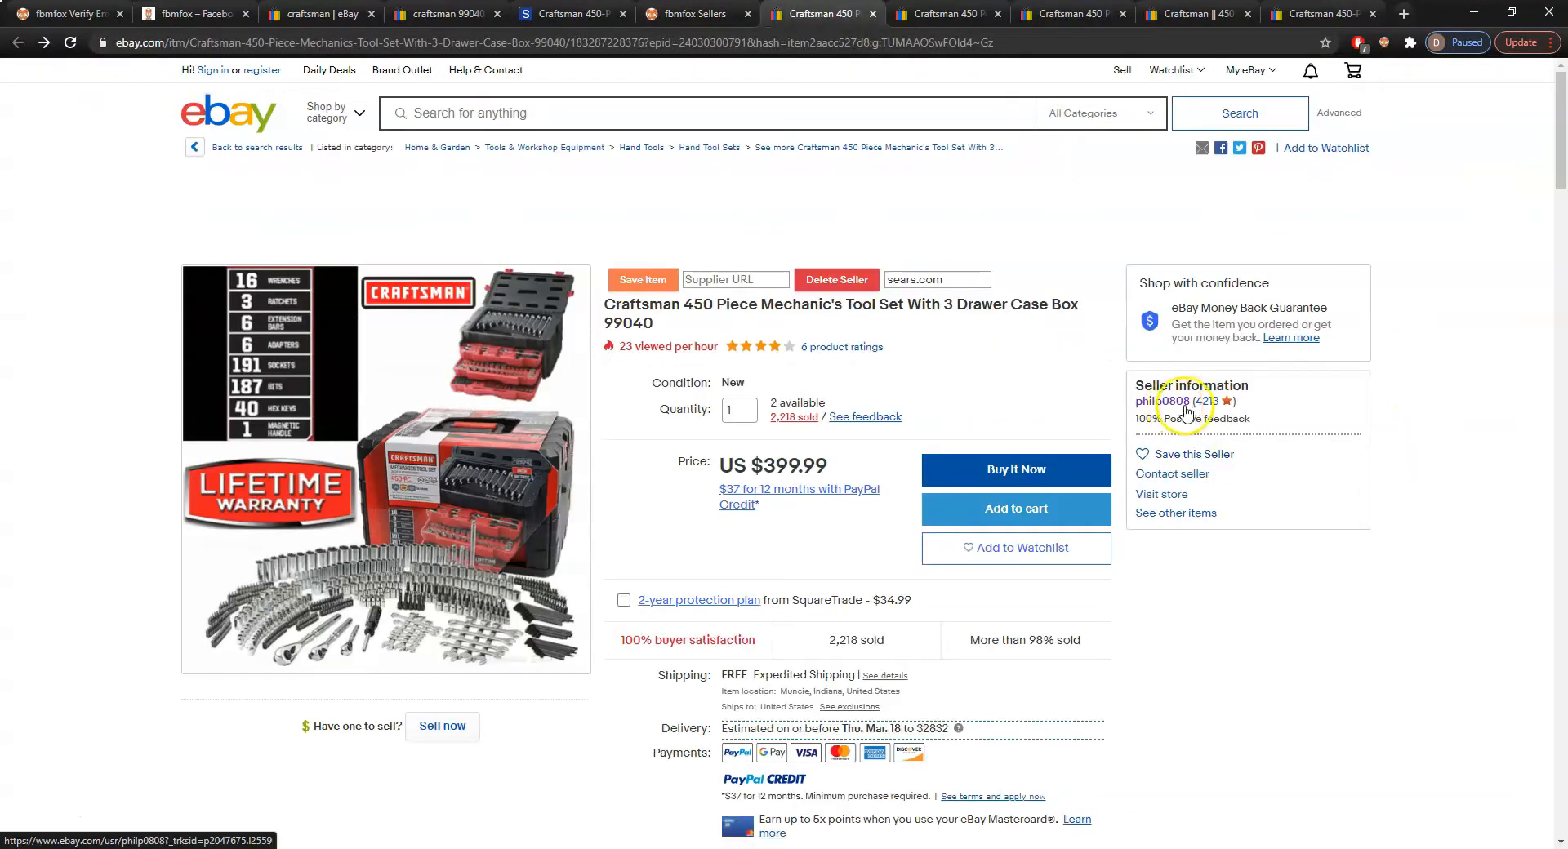
click(694, 13)
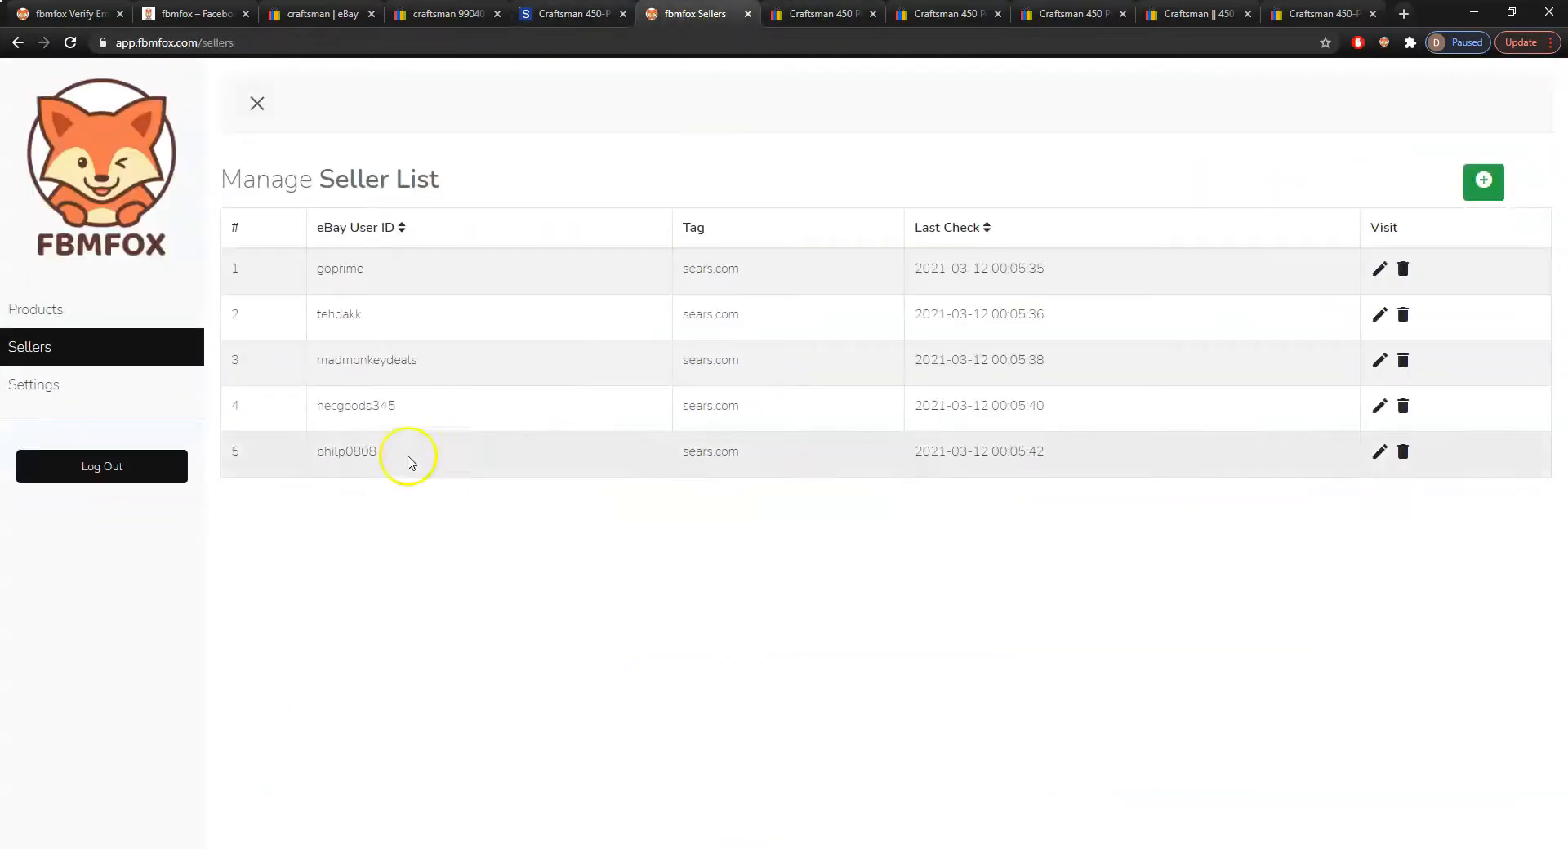
click(358, 465)
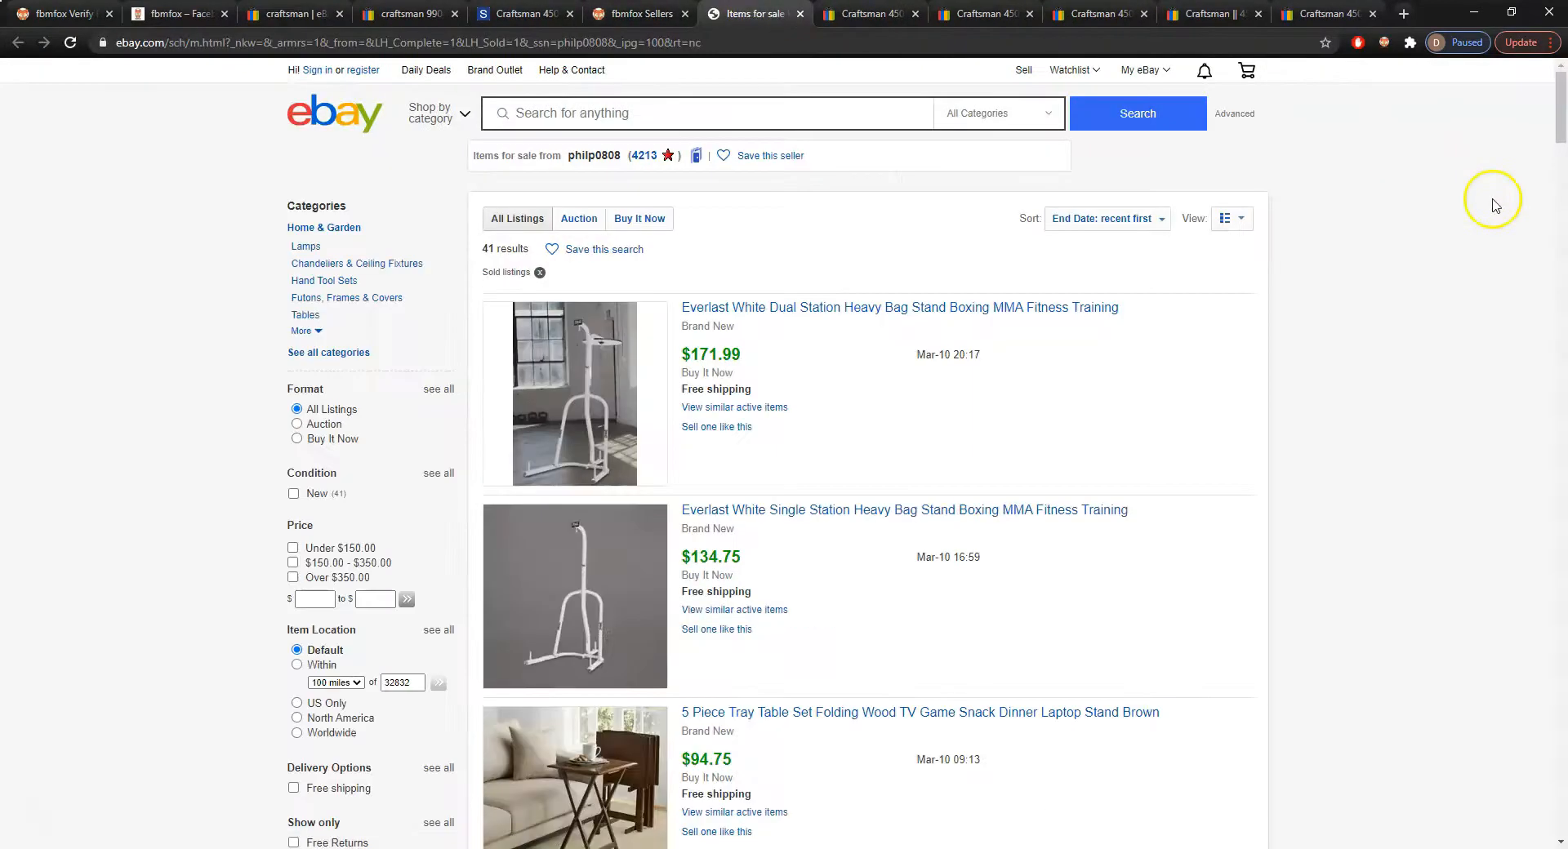
scroll(1101, 373, down, 5)
scroll(1101, 373, down, 20)
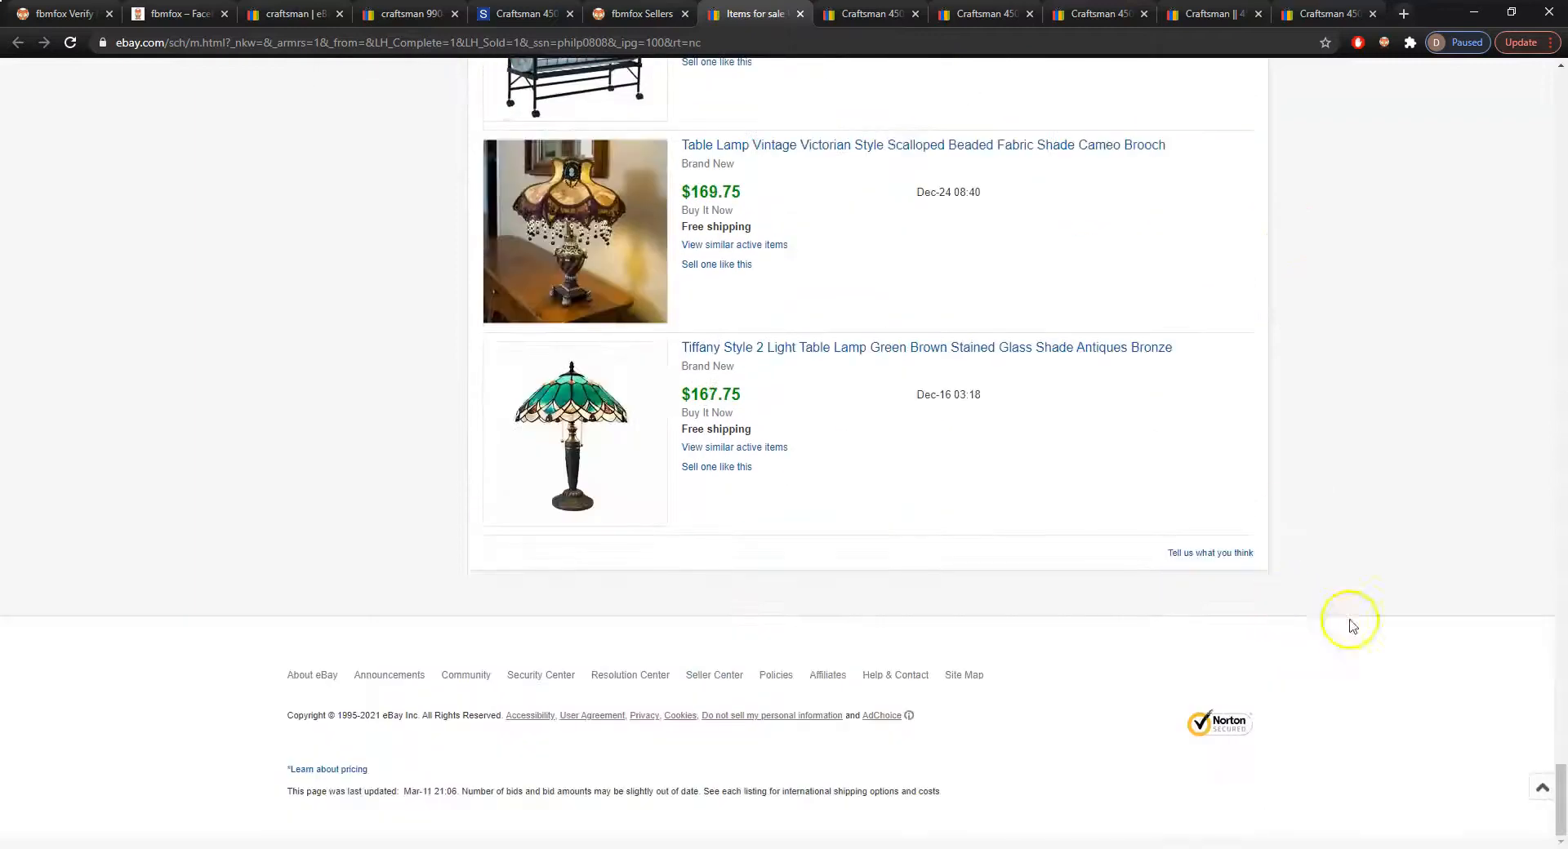
scroll(1419, 216, up, 20)
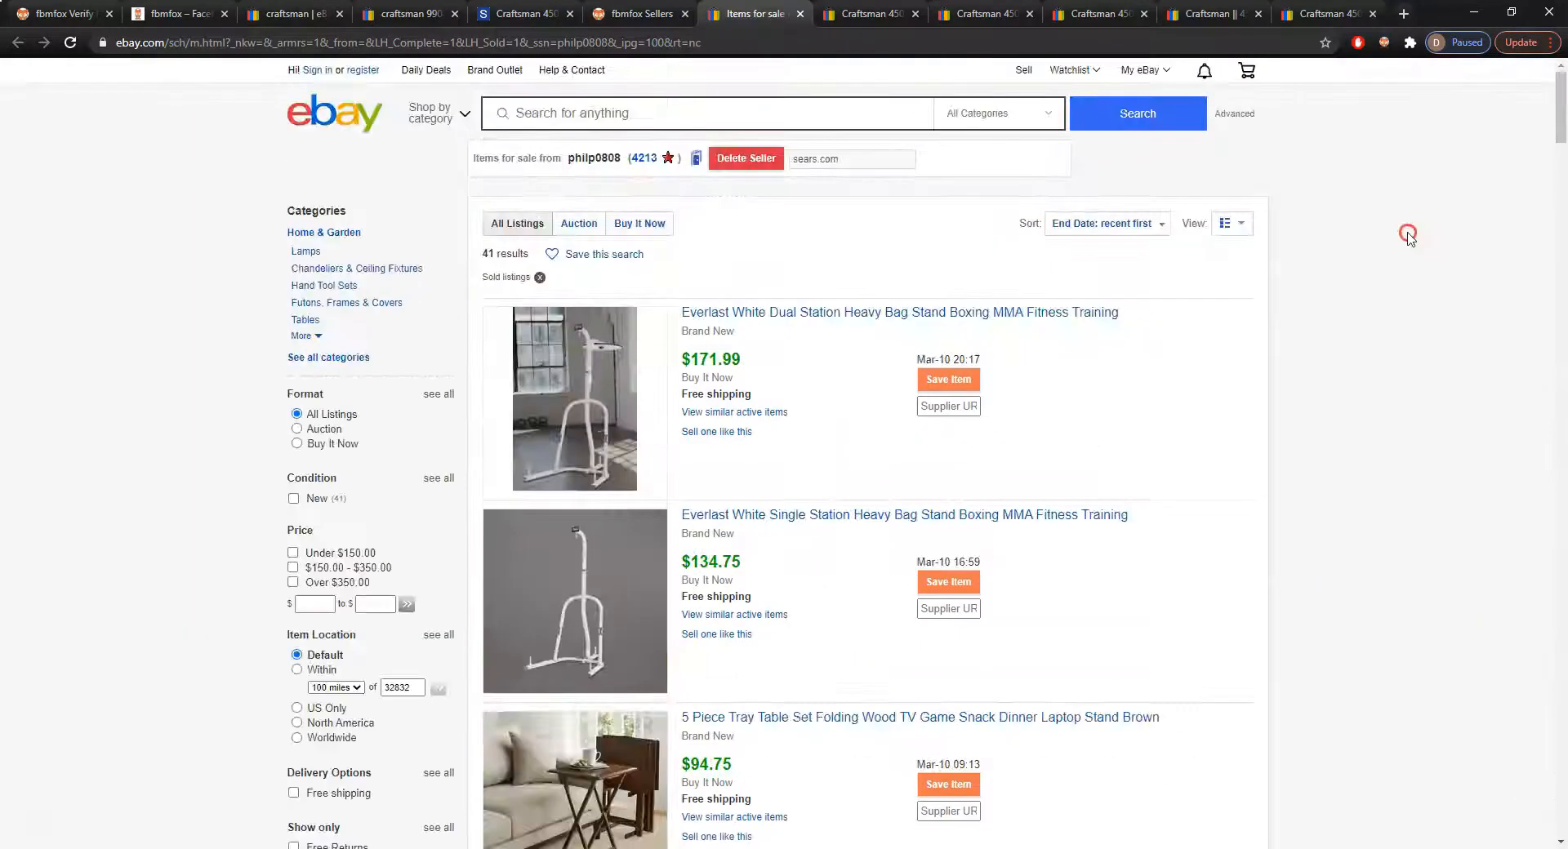
Delete this seller from fbmfox and save the seller again with the tag sears.com on the sold listings page
click(746, 160)
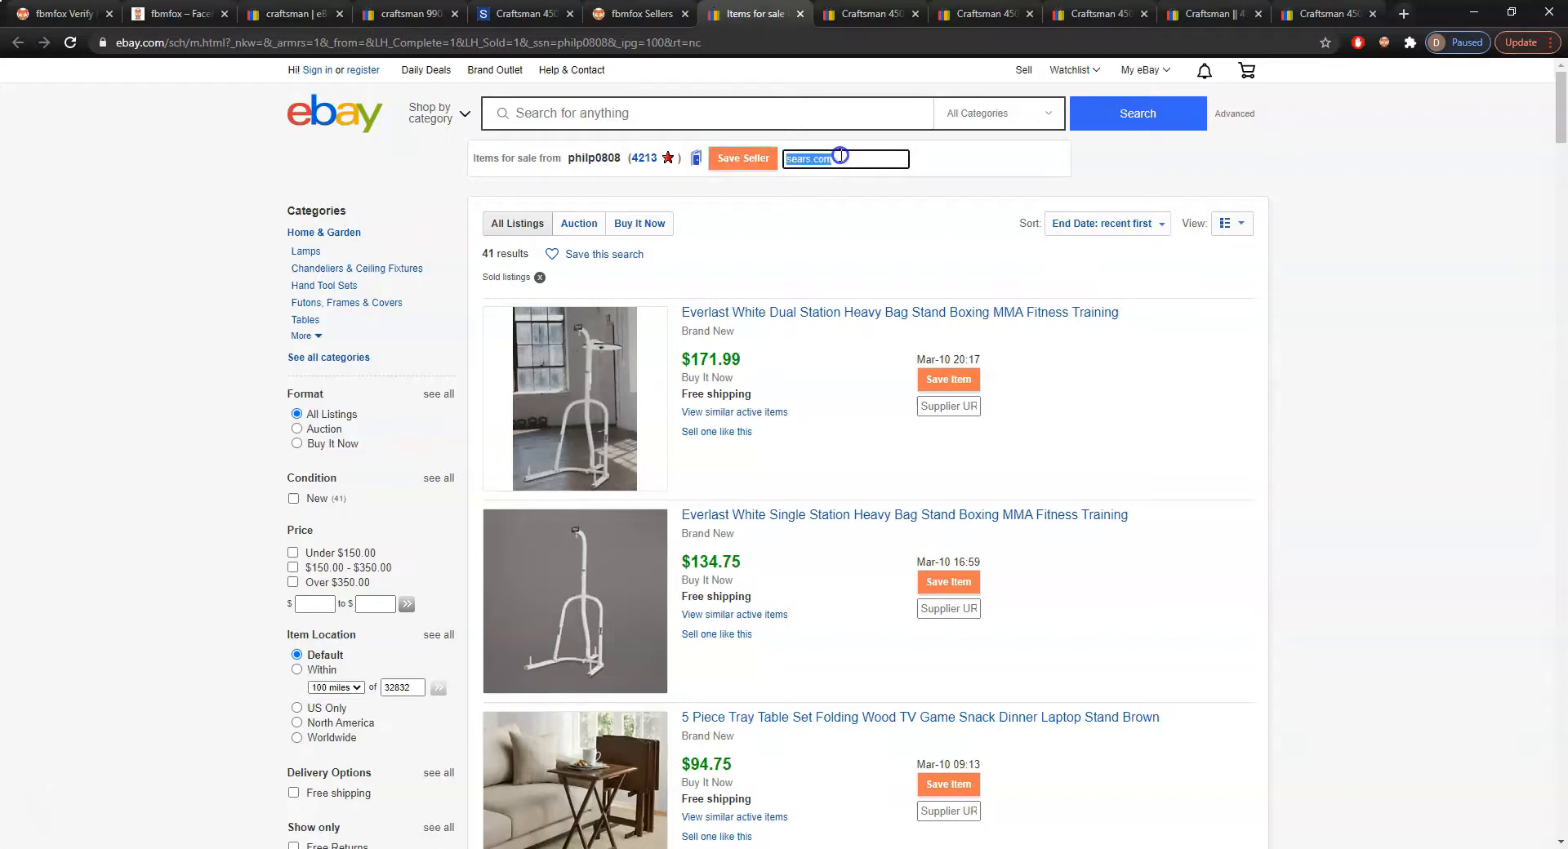
click(748, 160)
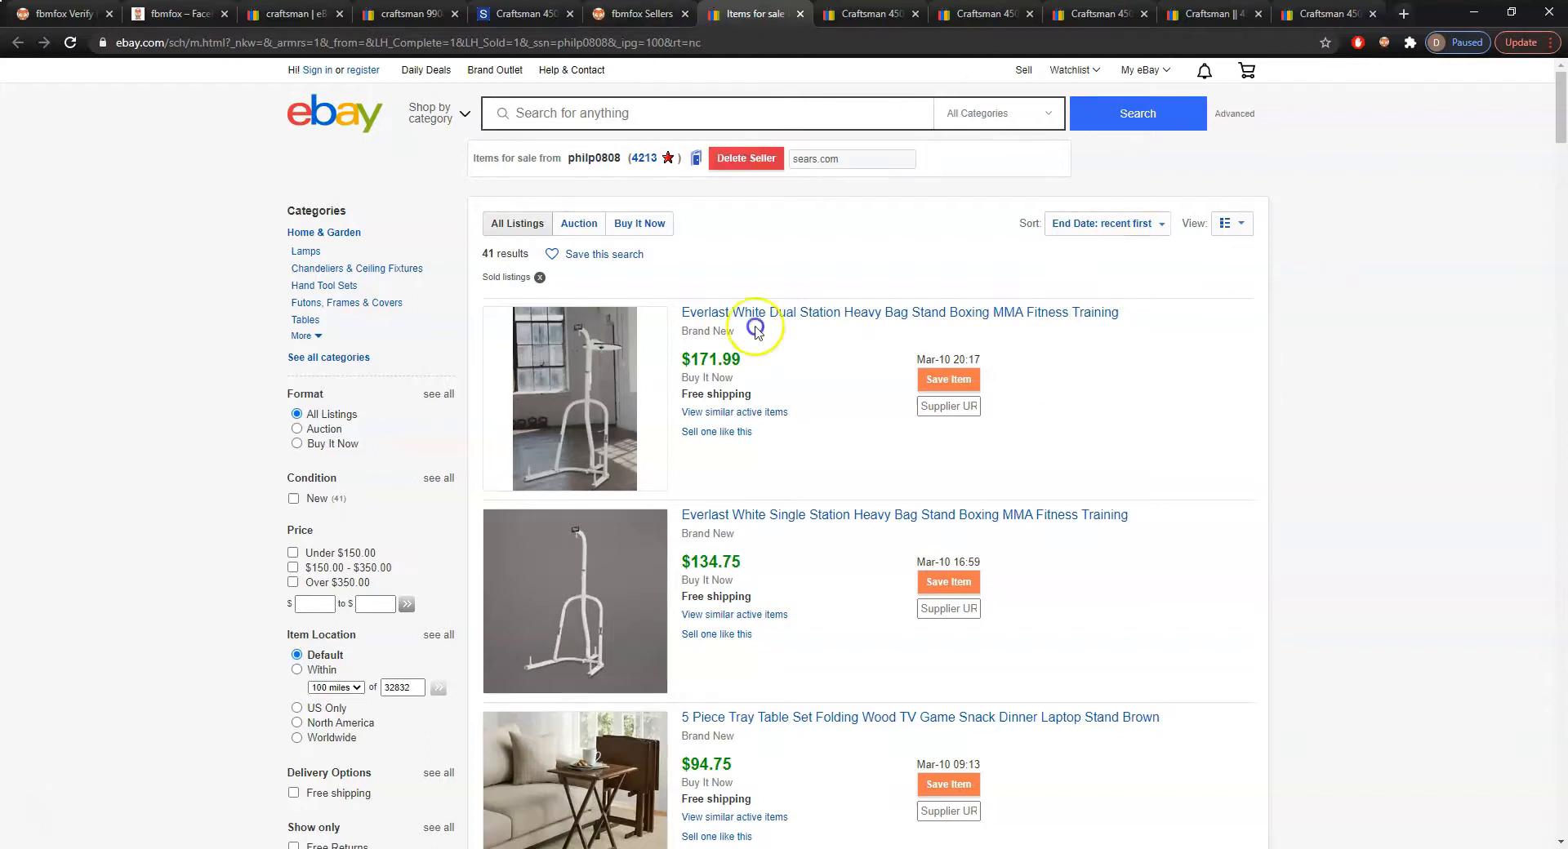
scroll(1205, 328, down, 2)
scroll(1205, 328, down, 20)
scroll(1140, 385, up, 20)
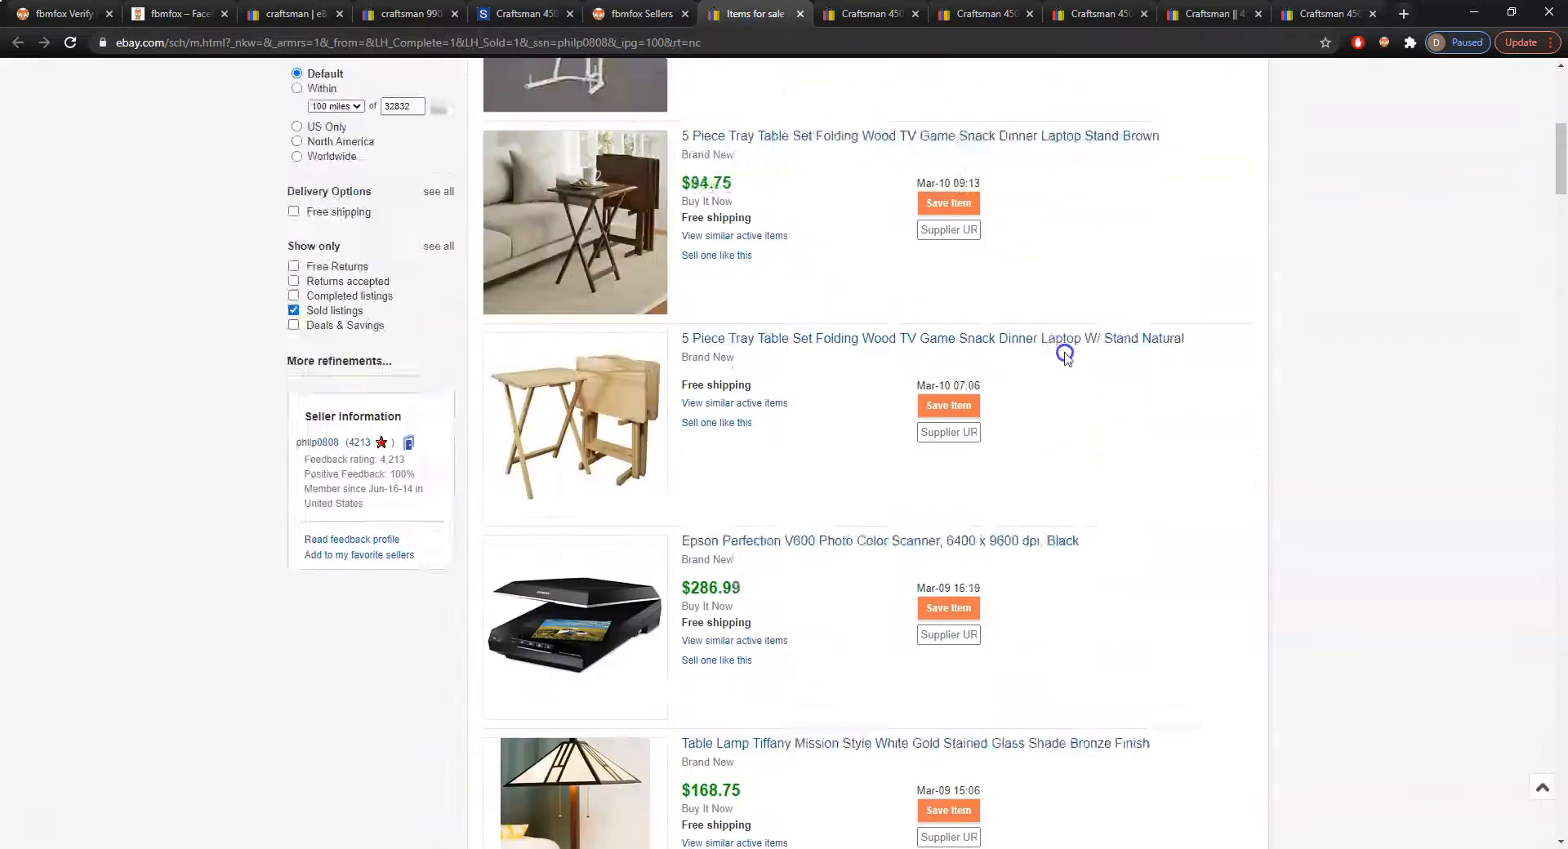
Close the five open Craftsman listing pages and return to the fbmfox Sellers page
click(917, 14)
click(917, 14)
click(916, 14)
click(916, 14)
click(916, 14)
click(723, 14)
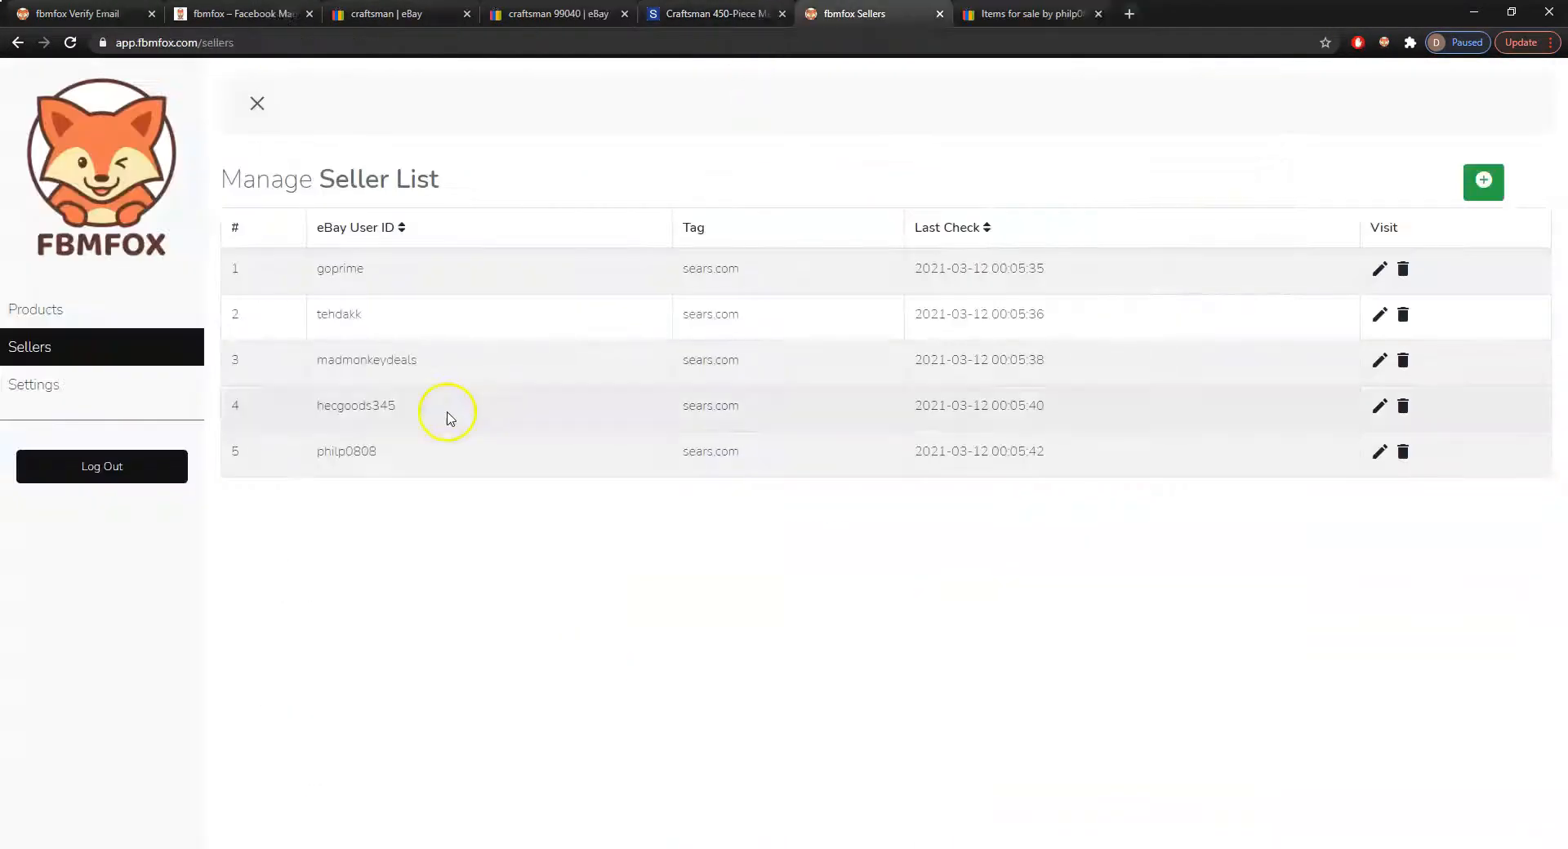
Open the sold listings of the fourth and first sellers in fbmfox and compare the result counts across the open seller pages
click(372, 421)
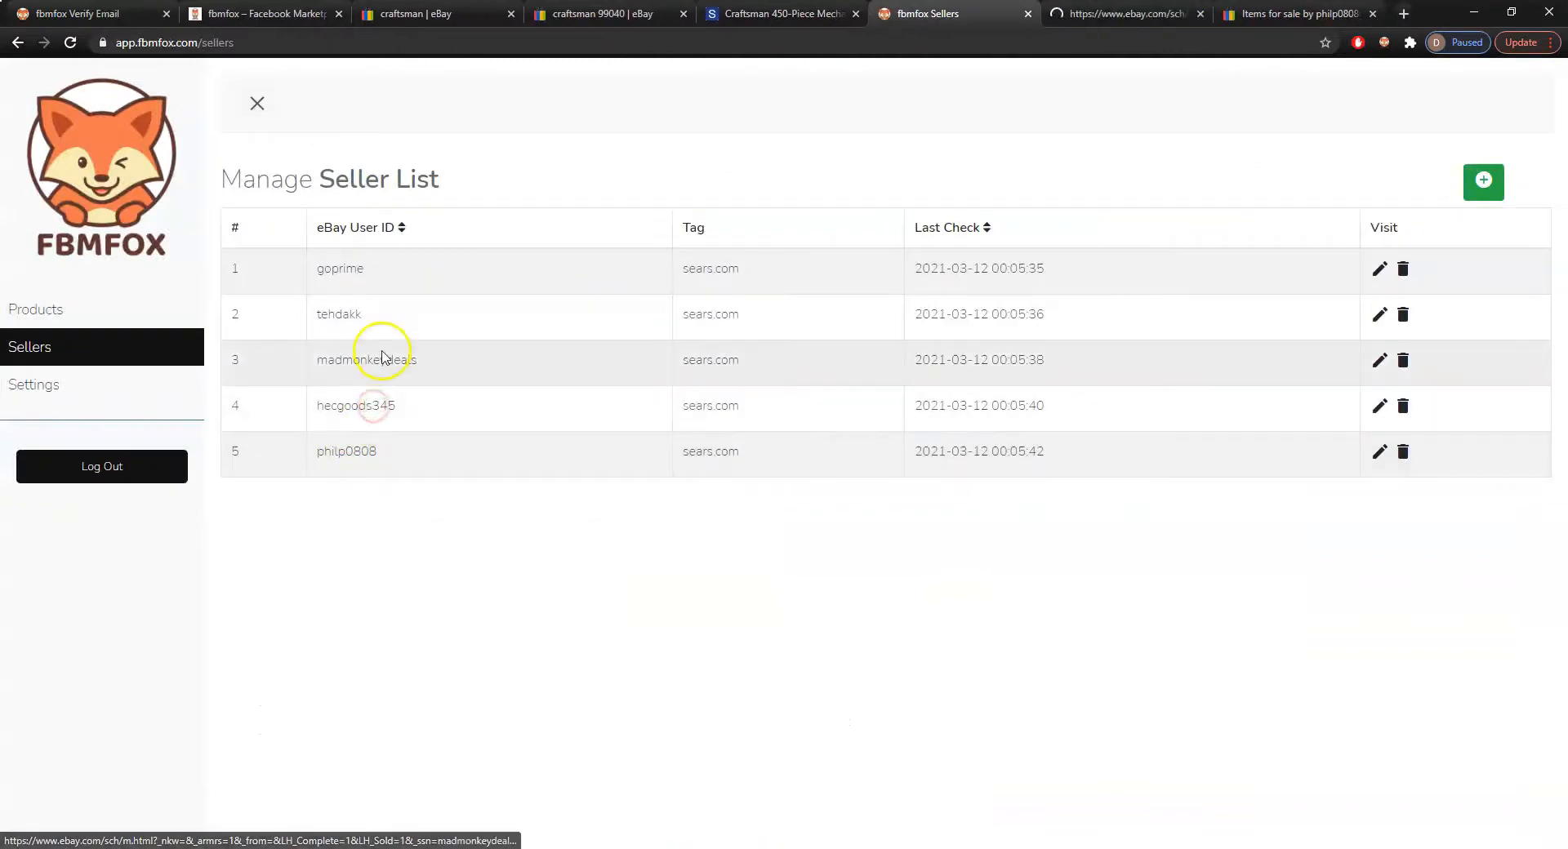
click(931, 14)
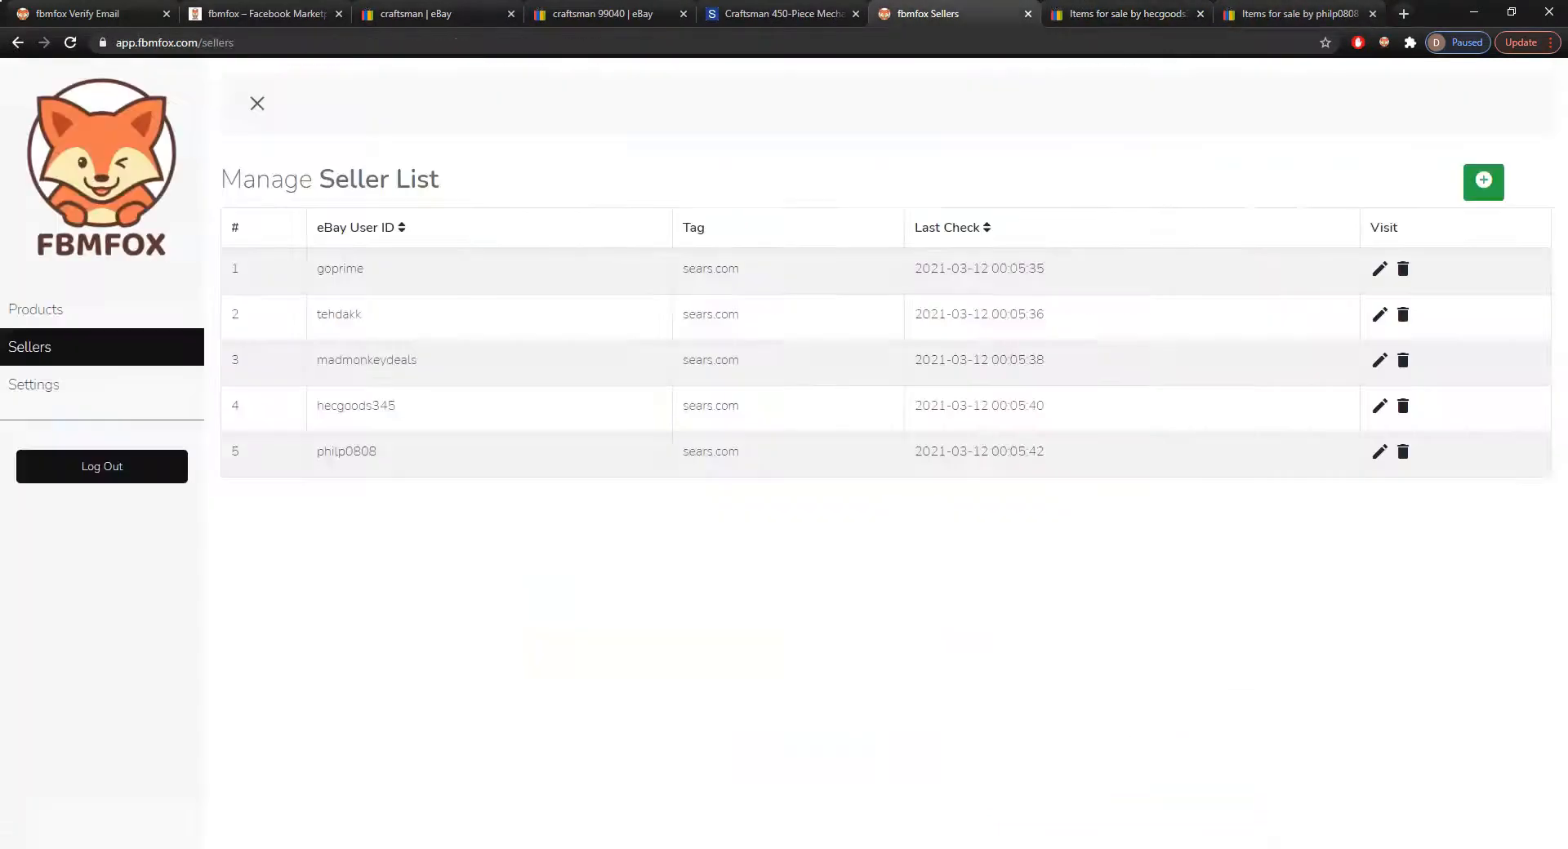
ctrl+click(355, 278)
click(980, 14)
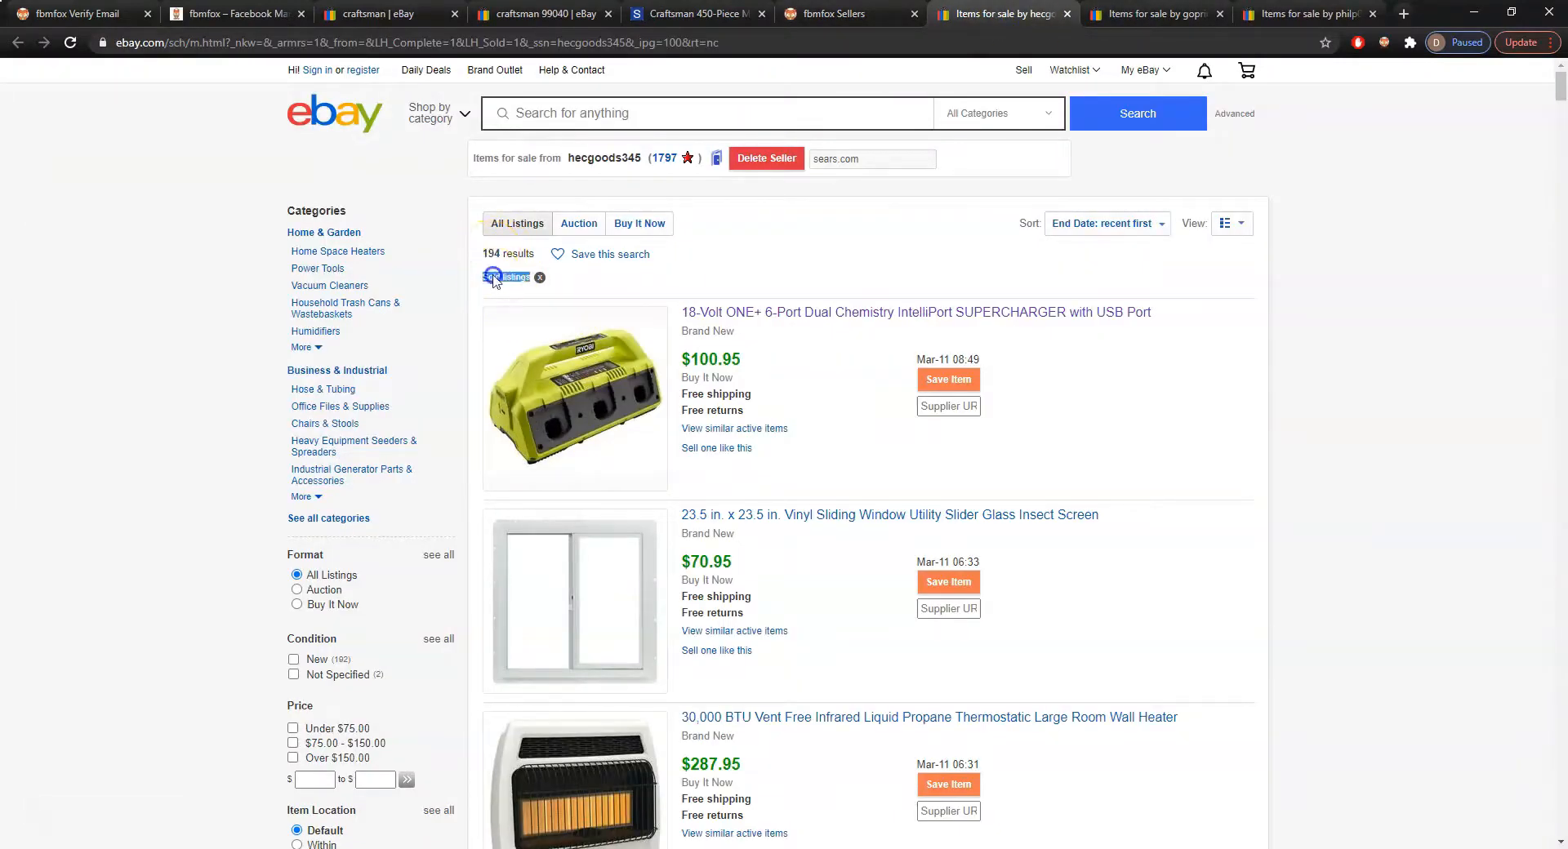
key(ctrl+Tab)
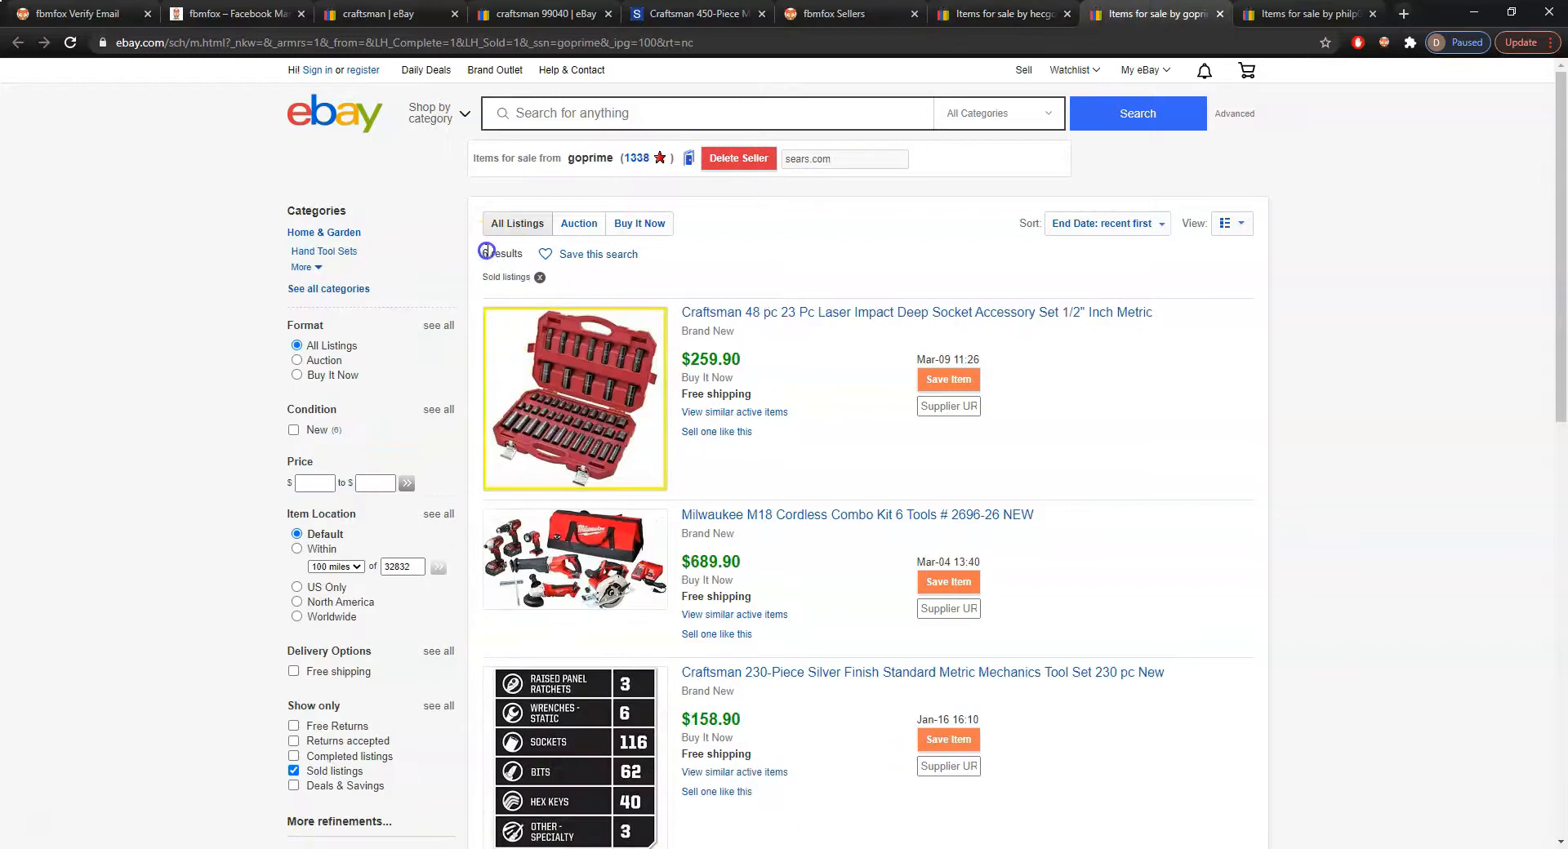
key(ctrl+Tab)
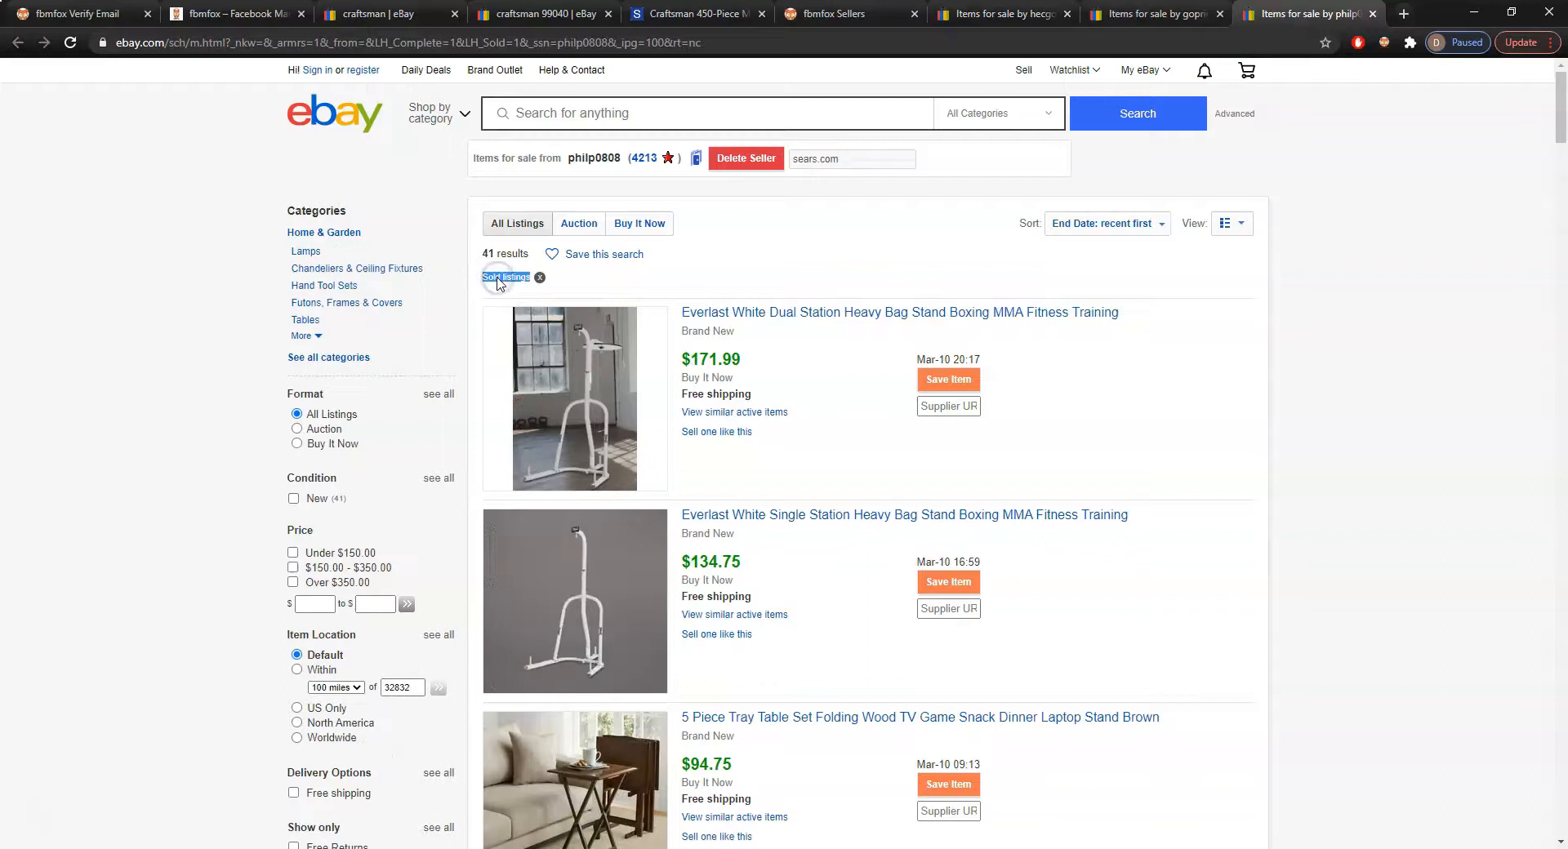
click(1004, 14)
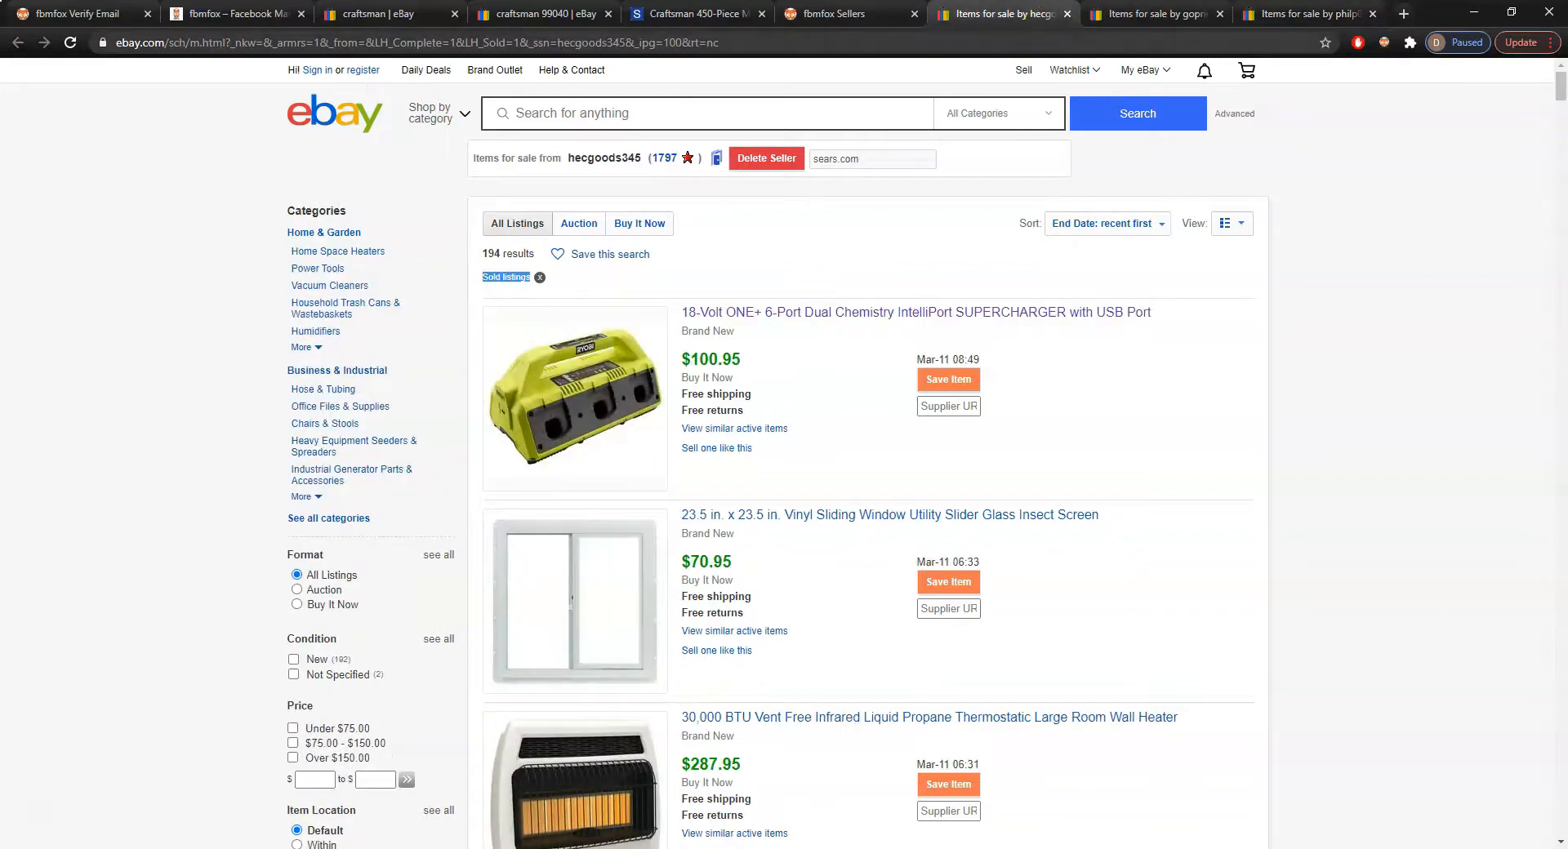
click(1385, 42)
click(1206, 227)
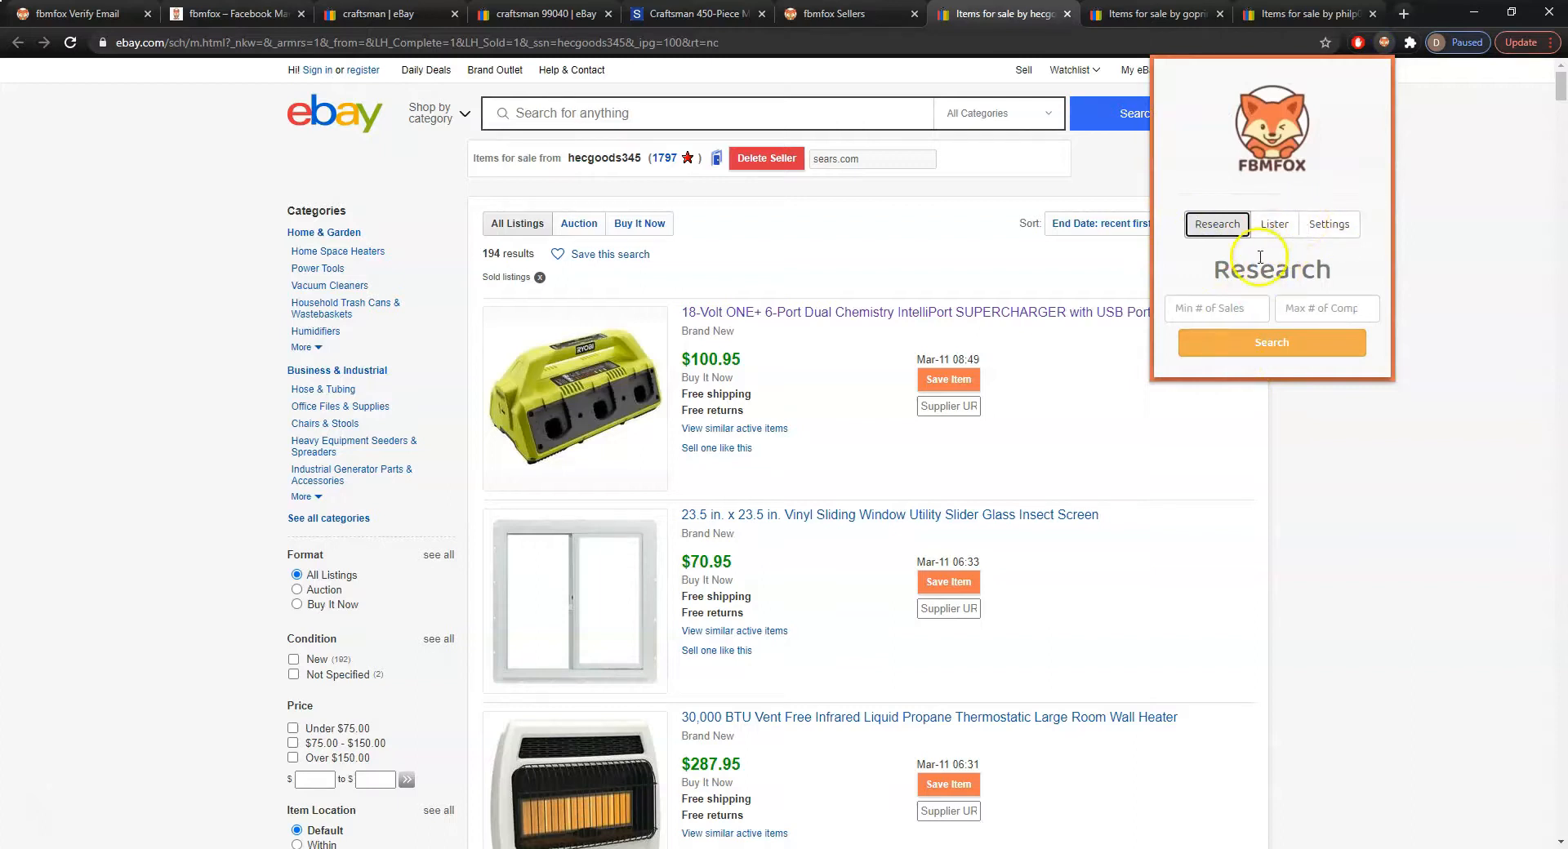
click(1226, 310)
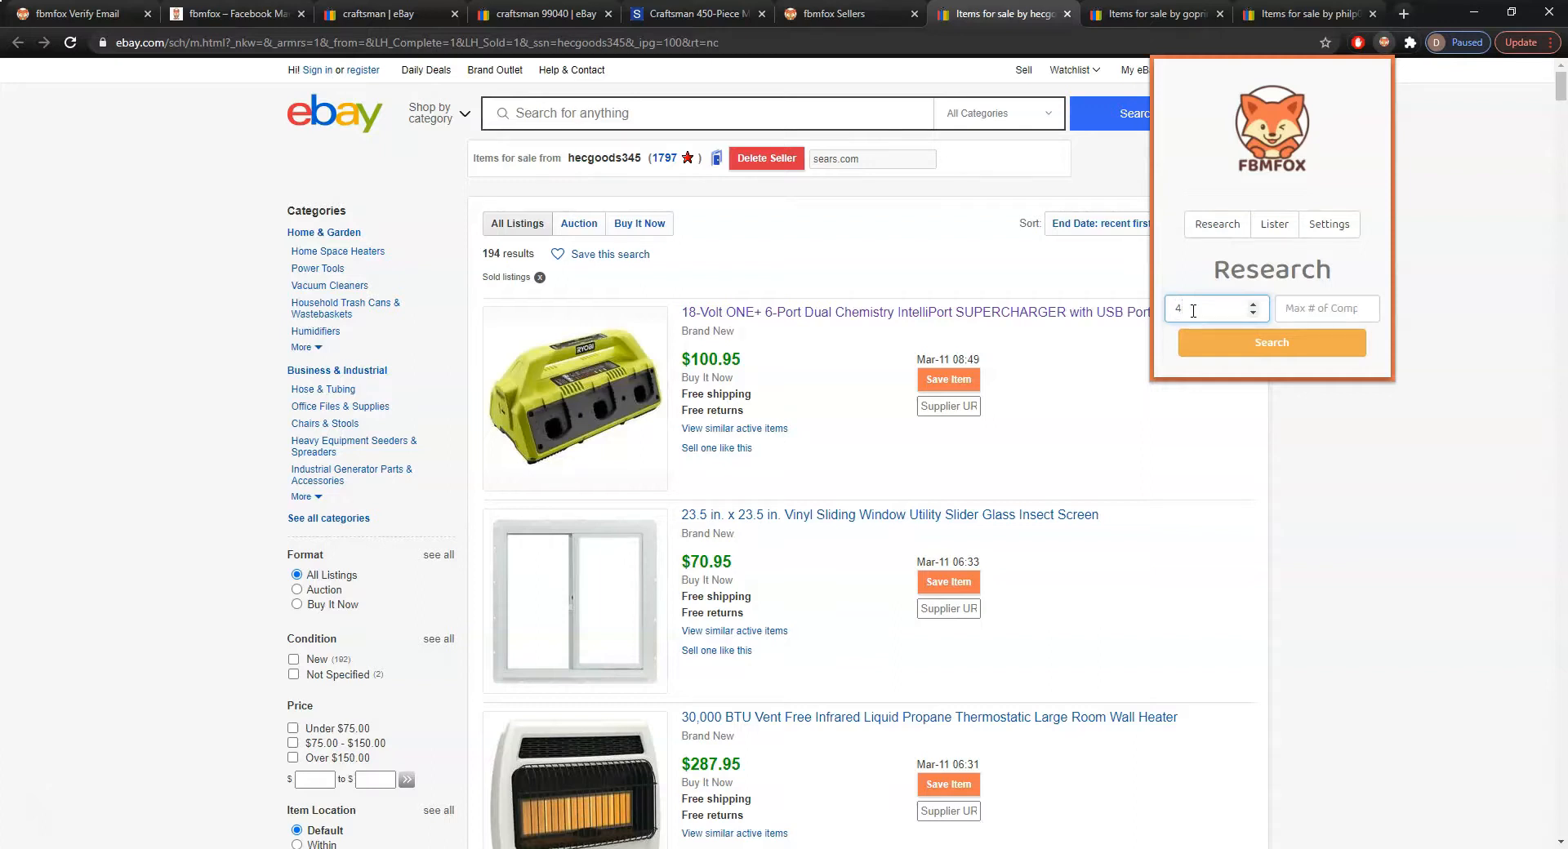
key(Tab)
click(1341, 311)
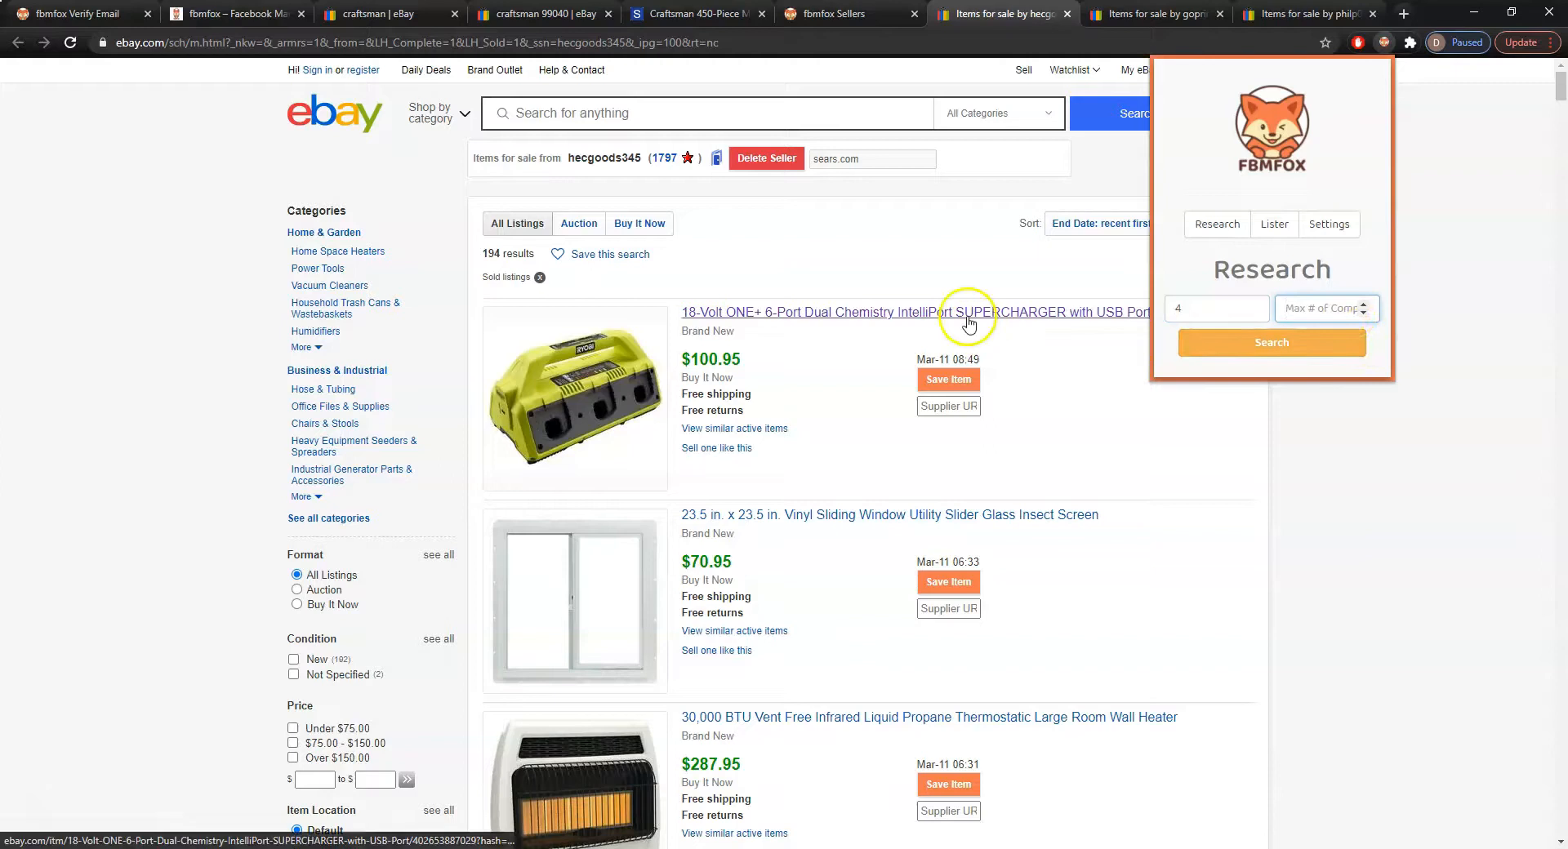
Open the vinyl sliding window listing and search eBay for its full title in quotation marks, "23.5 in. x 23.5 in. Vinyl Sliding Window Utility Slider Glass Insect Screen"
click(910, 521)
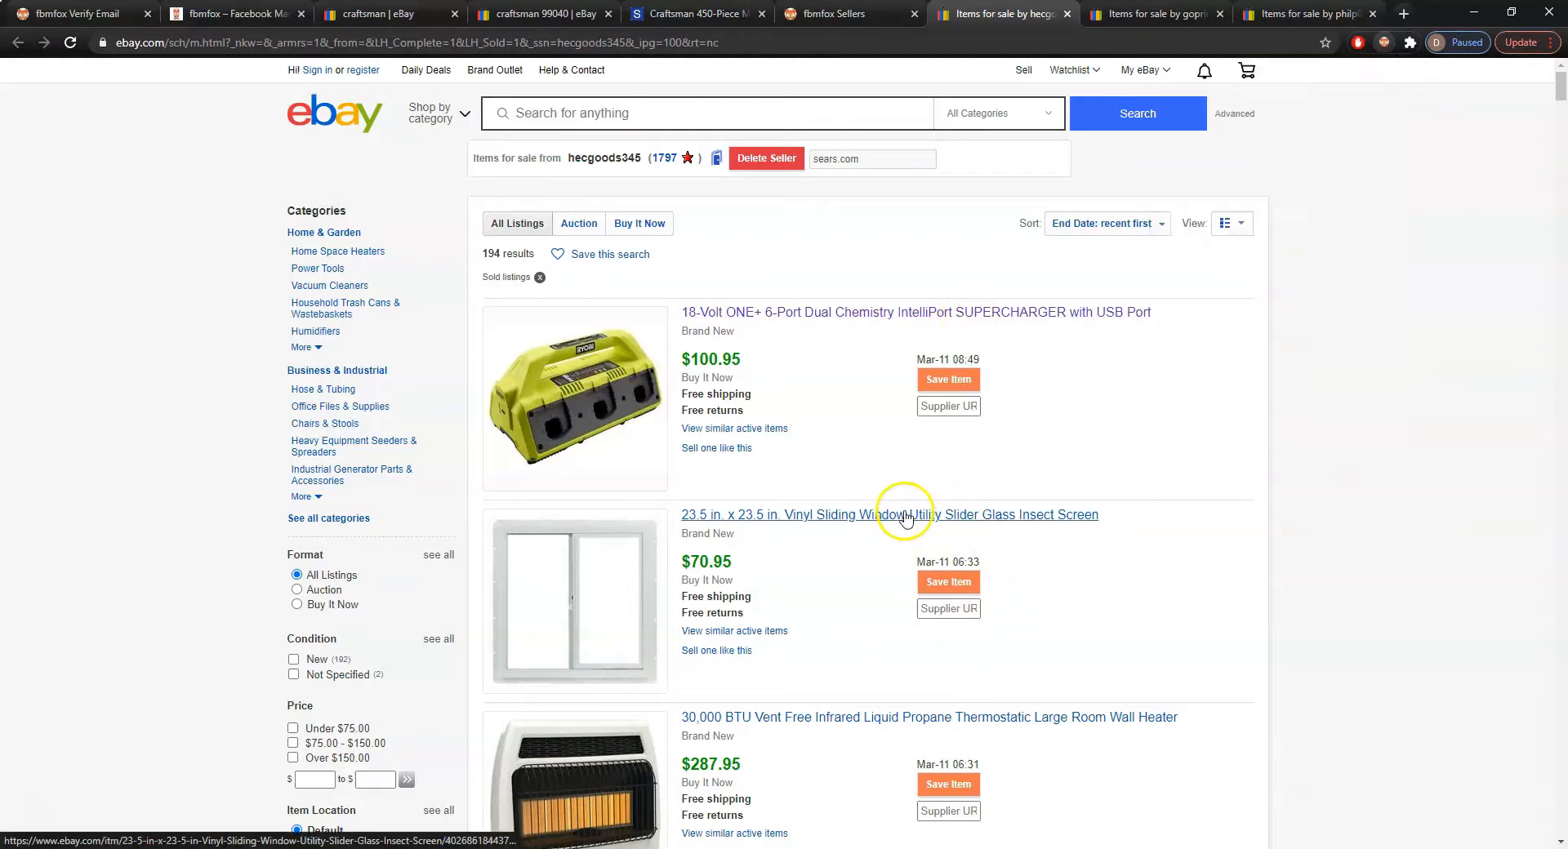
double_click(893, 310)
triple_click(923, 334)
key(ctrl+c)
click(896, 107)
text(")
key(ctrl+v)
text(")
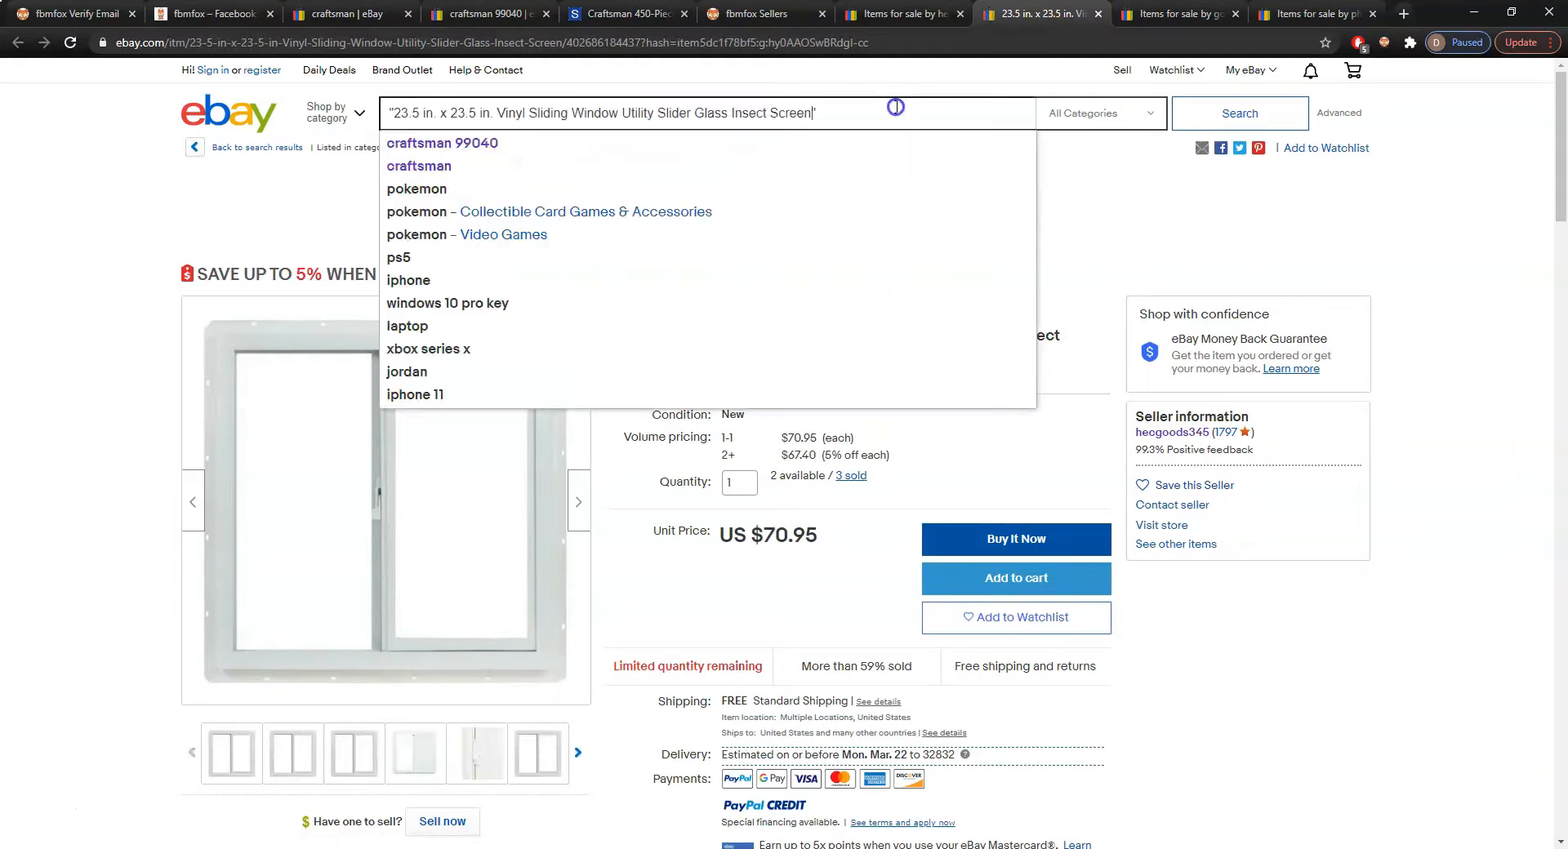
key(Return)
Check the number of search results, show them in List View, and go back to the fourth seller's sold listings
drag(379, 222, 543, 223)
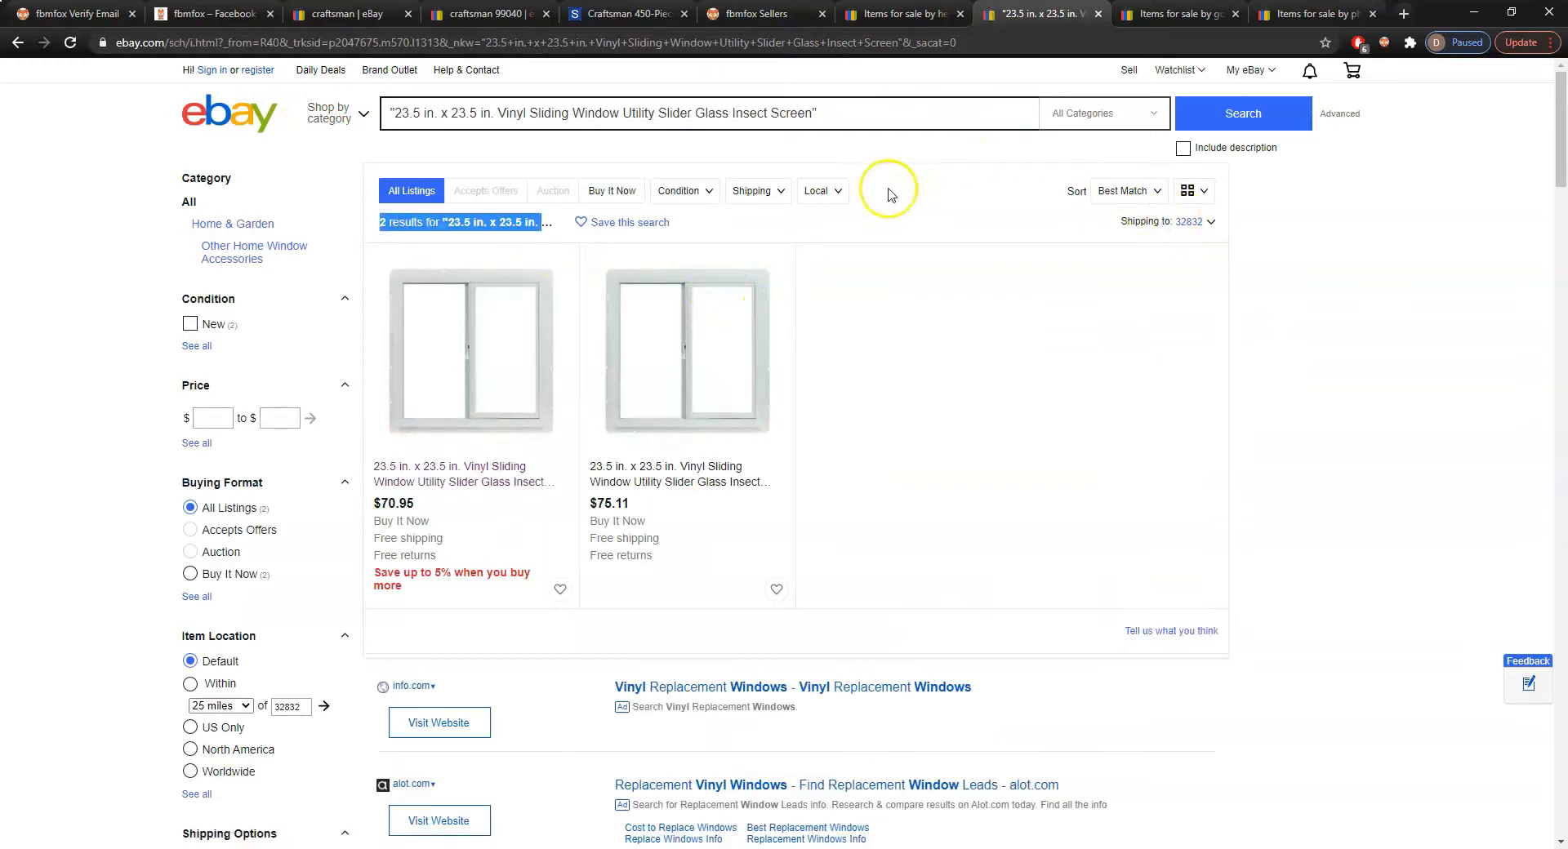
triple_click(807, 114)
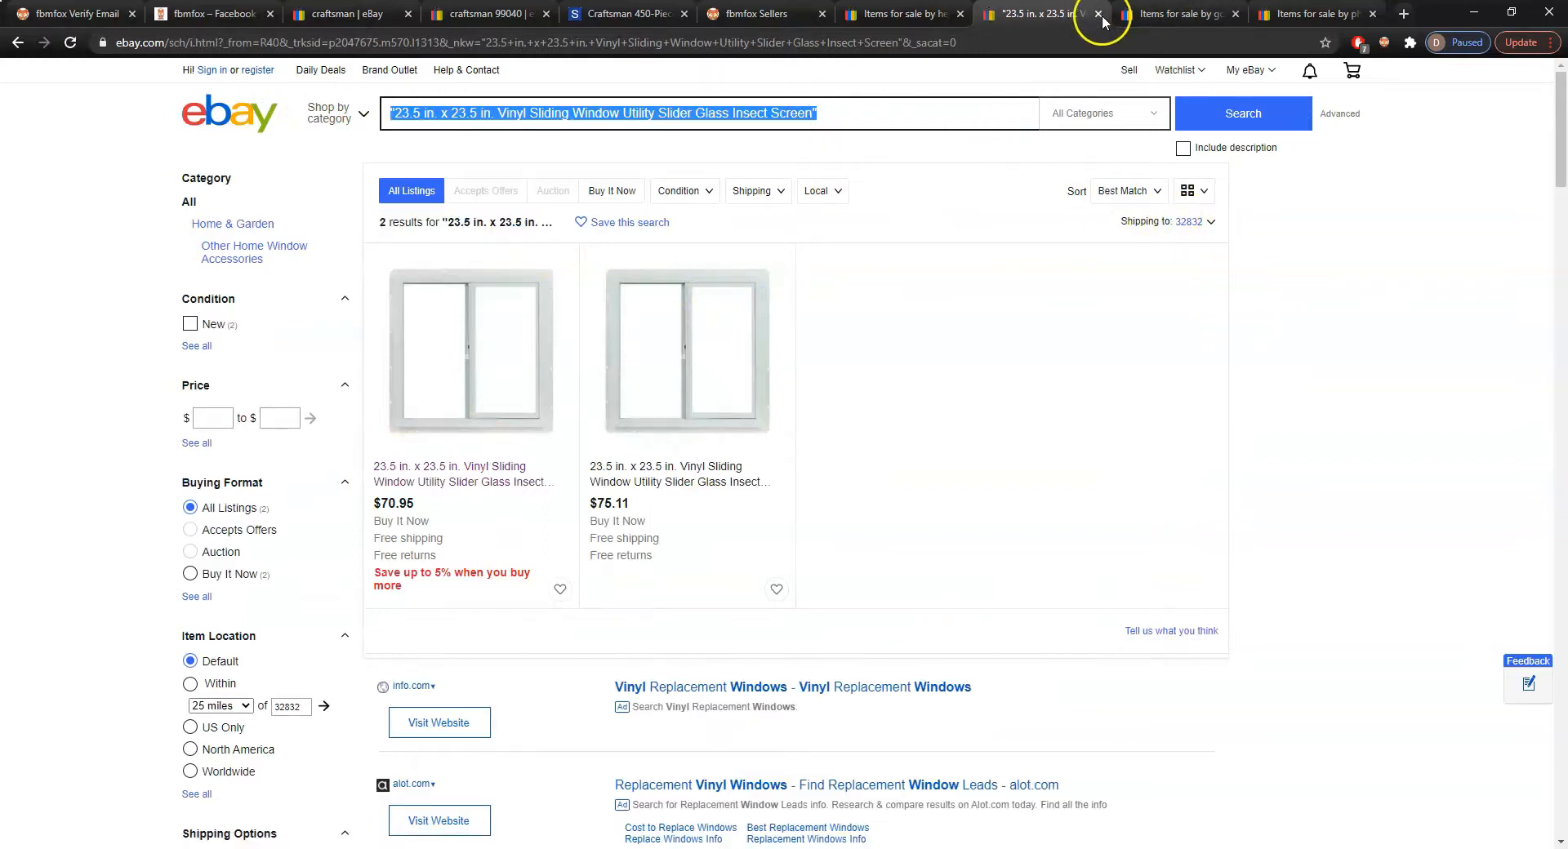
click(1191, 191)
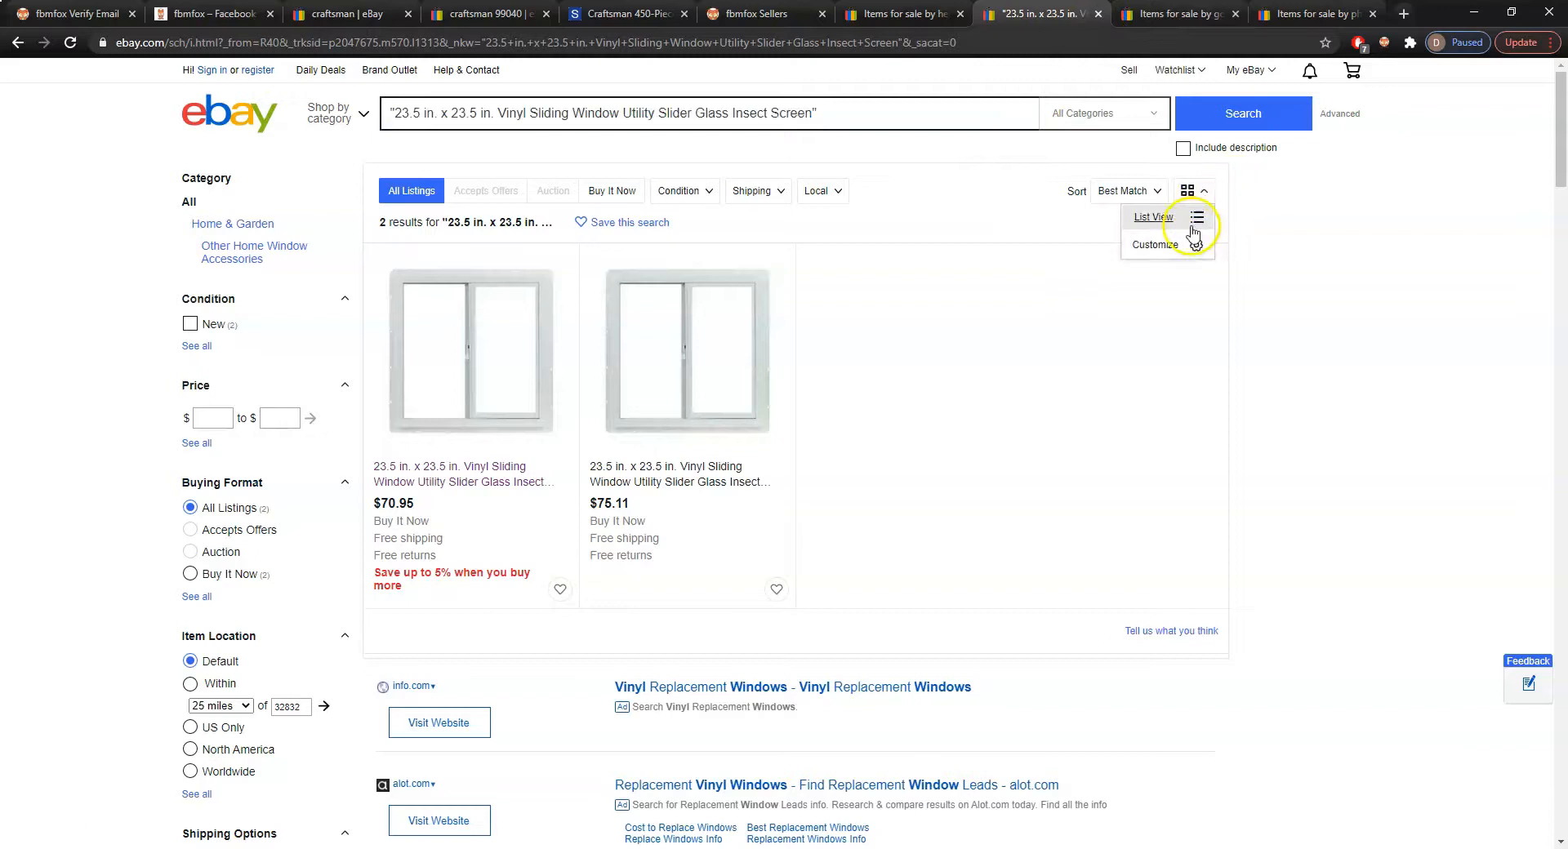
click(1192, 228)
key(ctrl+shift+Tab)
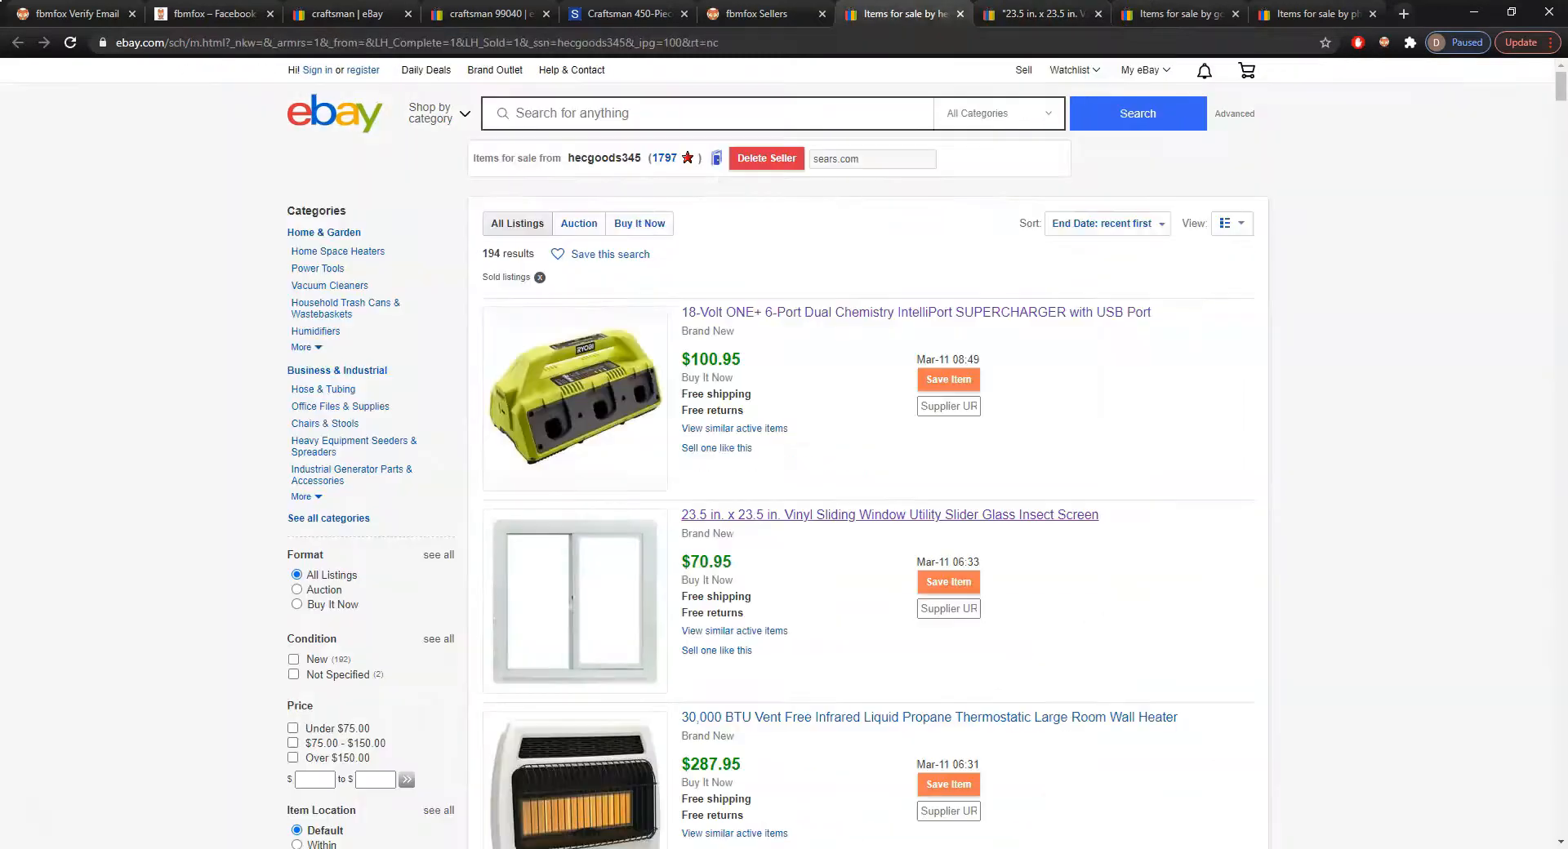
click(1035, 14)
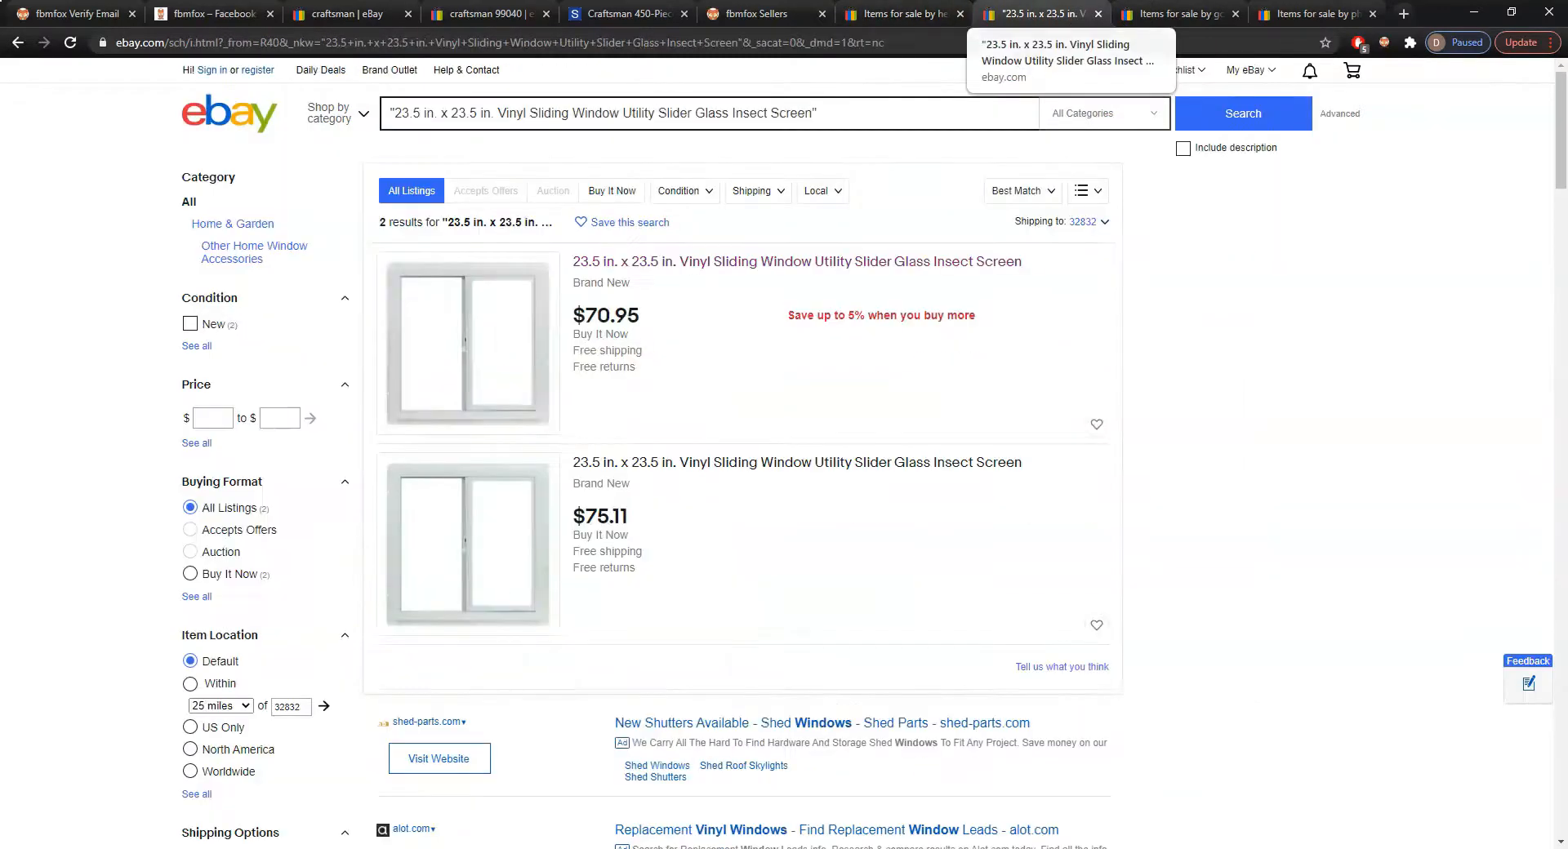
key(ctrl+shift+Tab)
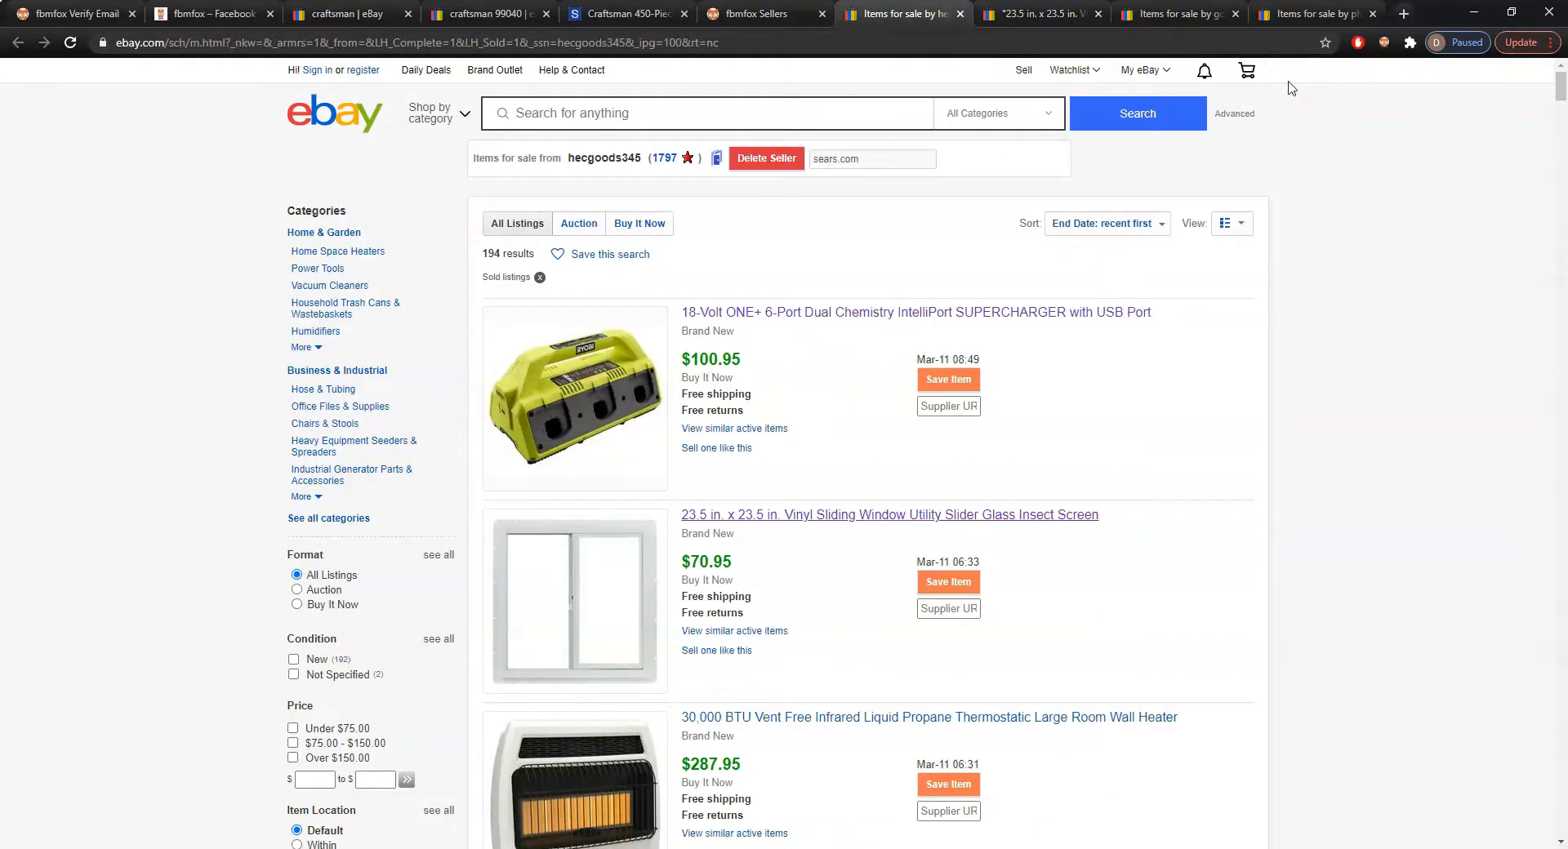
Run the fbmfox Research search on the sold listings with a minimum of 4 sales and a maximum of 15 competitors
click(1384, 43)
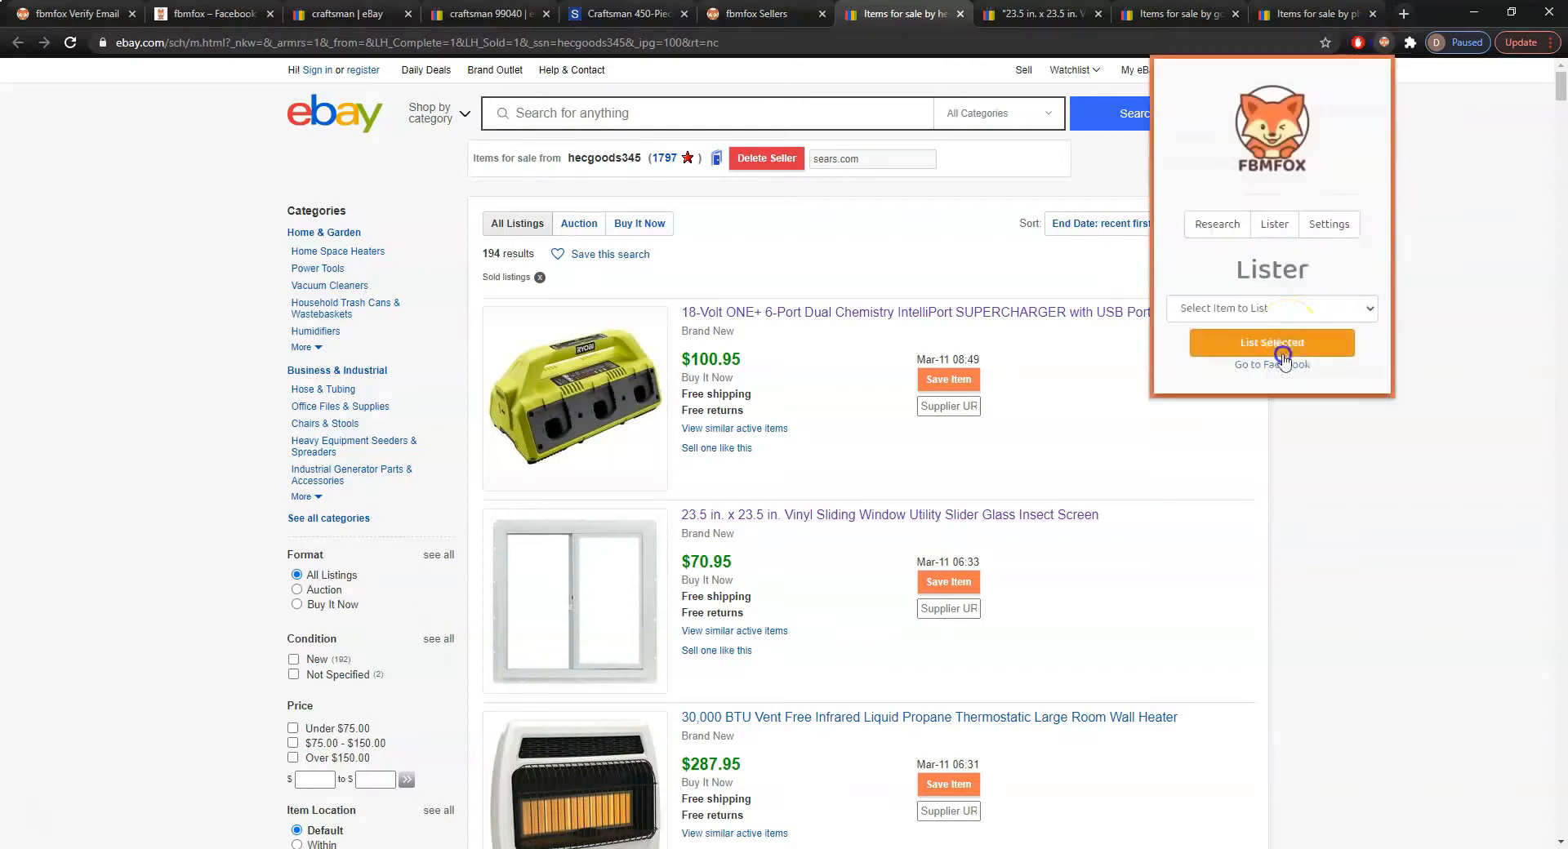
click(1236, 225)
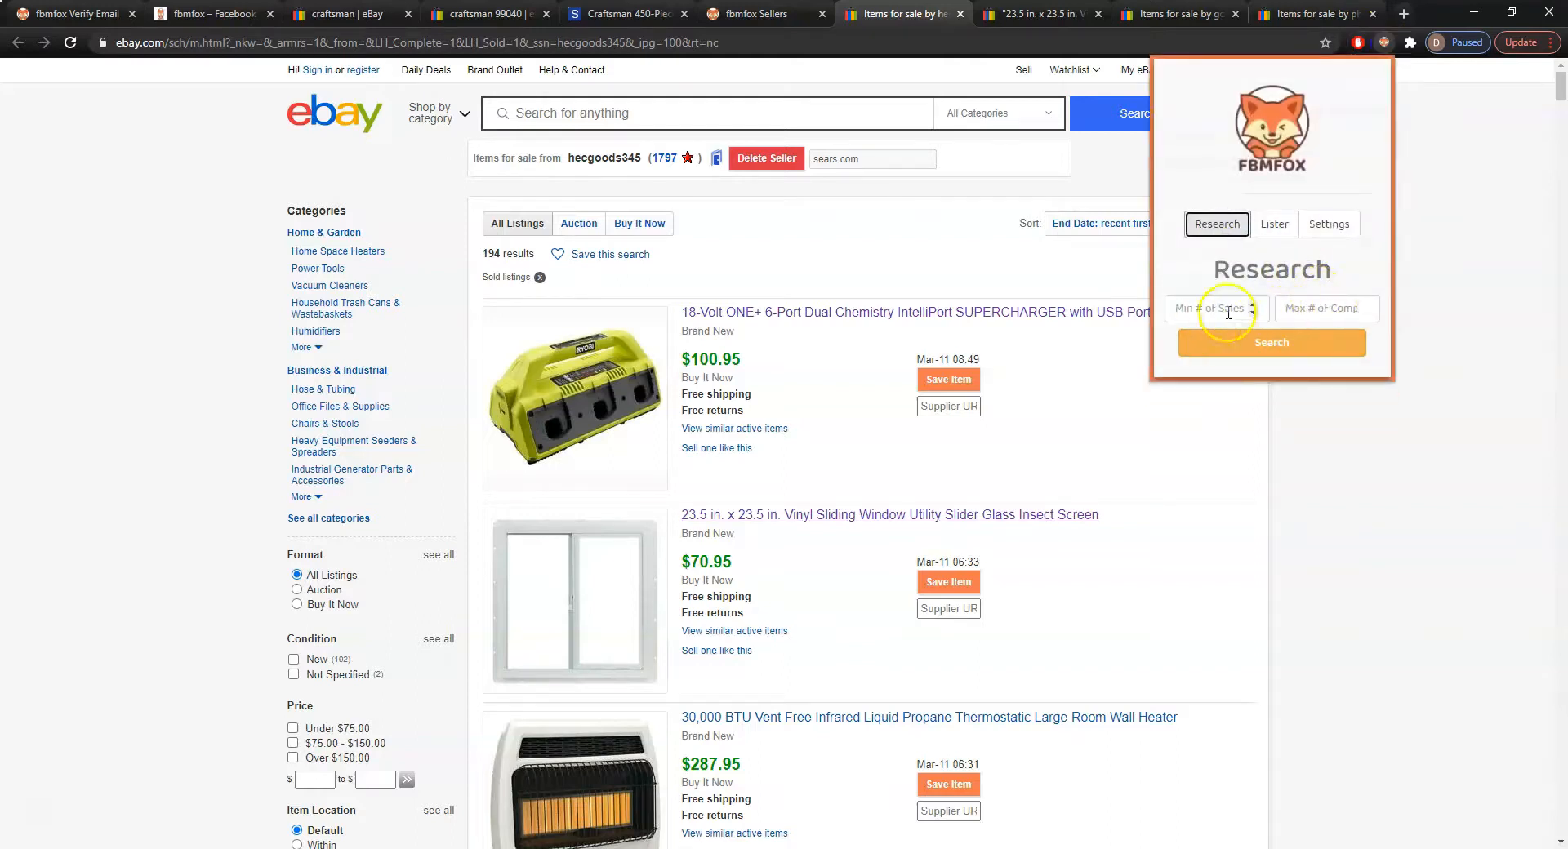
click(1320, 308)
click(1227, 313)
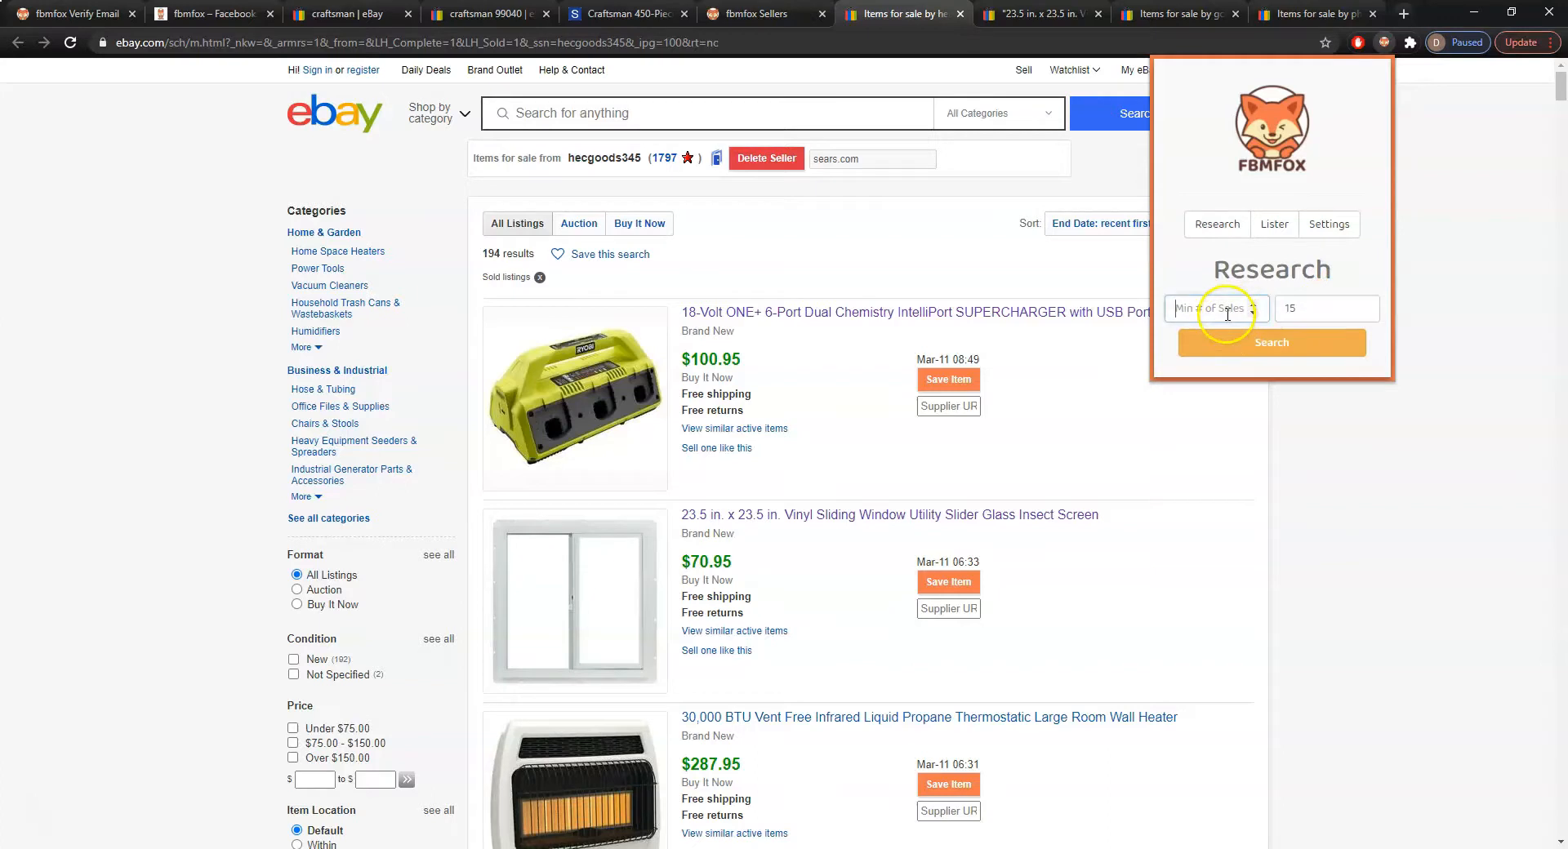
click(1318, 351)
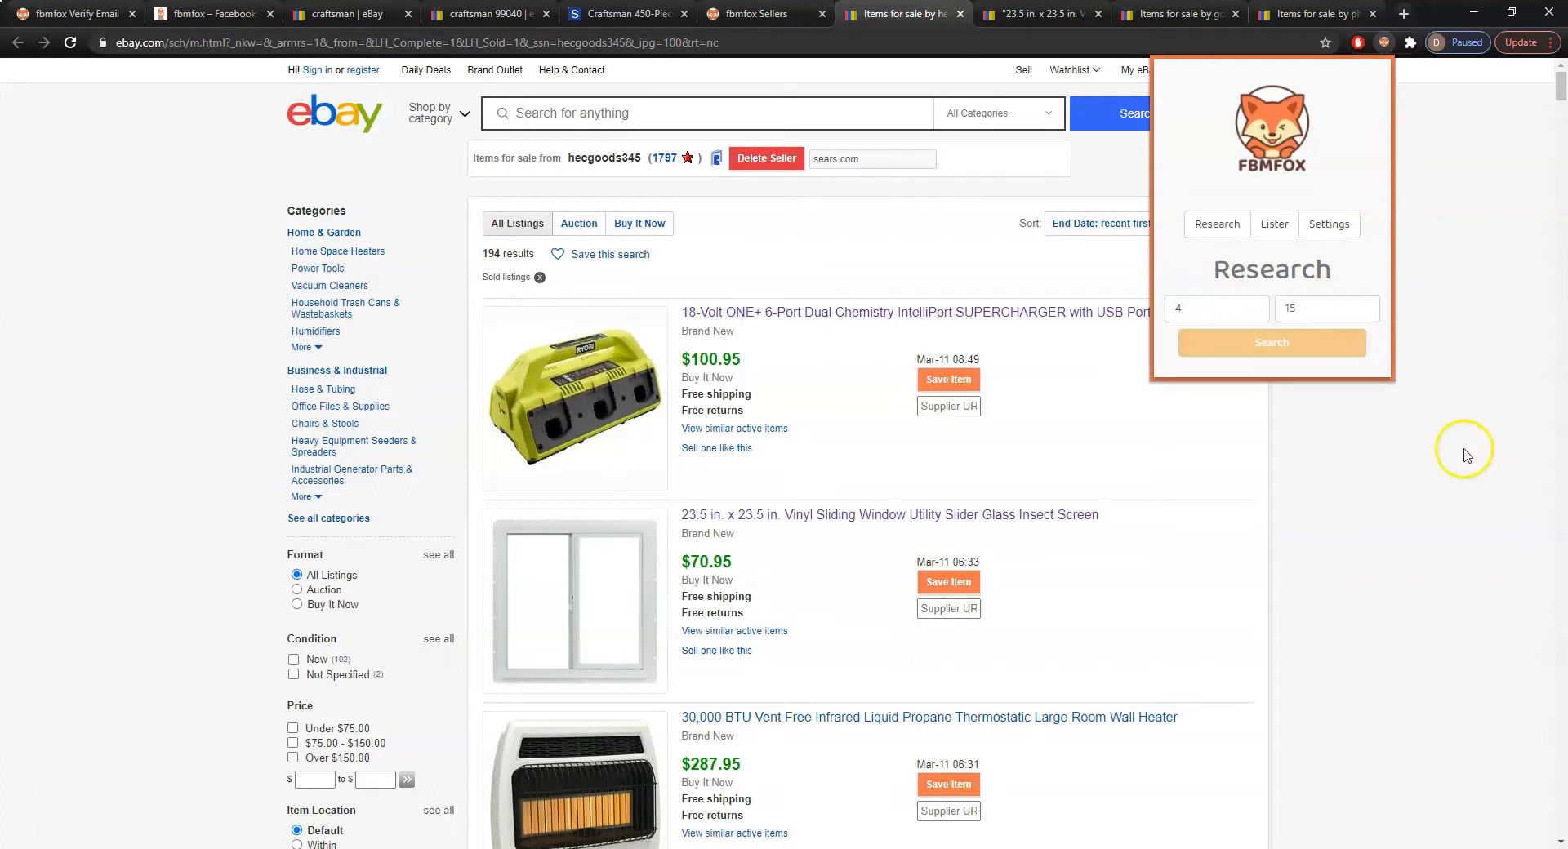
click(1406, 438)
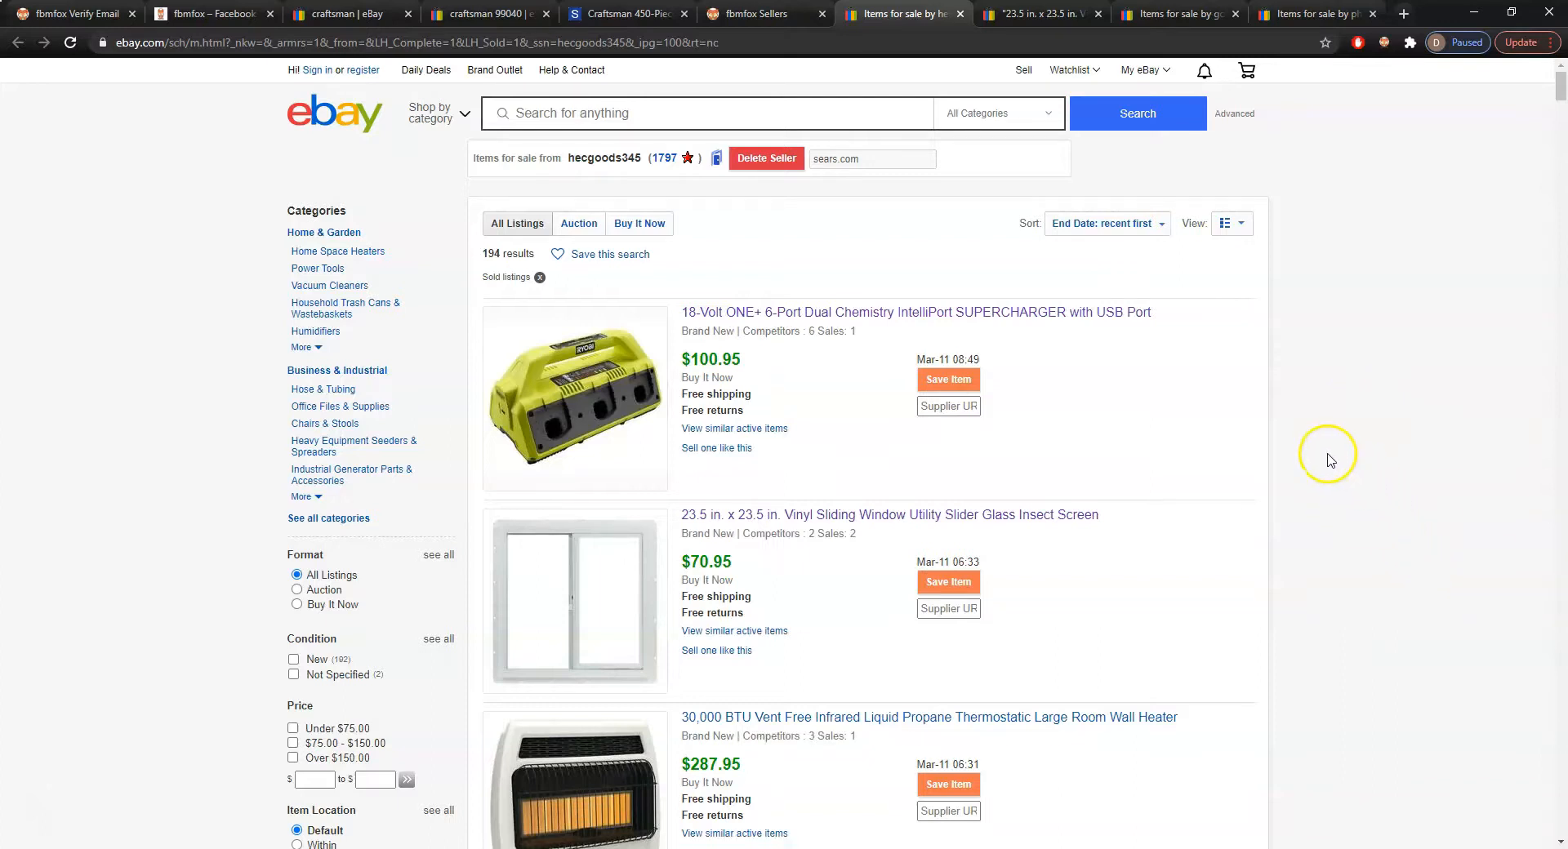
Examine the competitor and sales figures added to the sold listings, down to the highlighted fluorescent tube listing
scroll(1311, 441, down, 2)
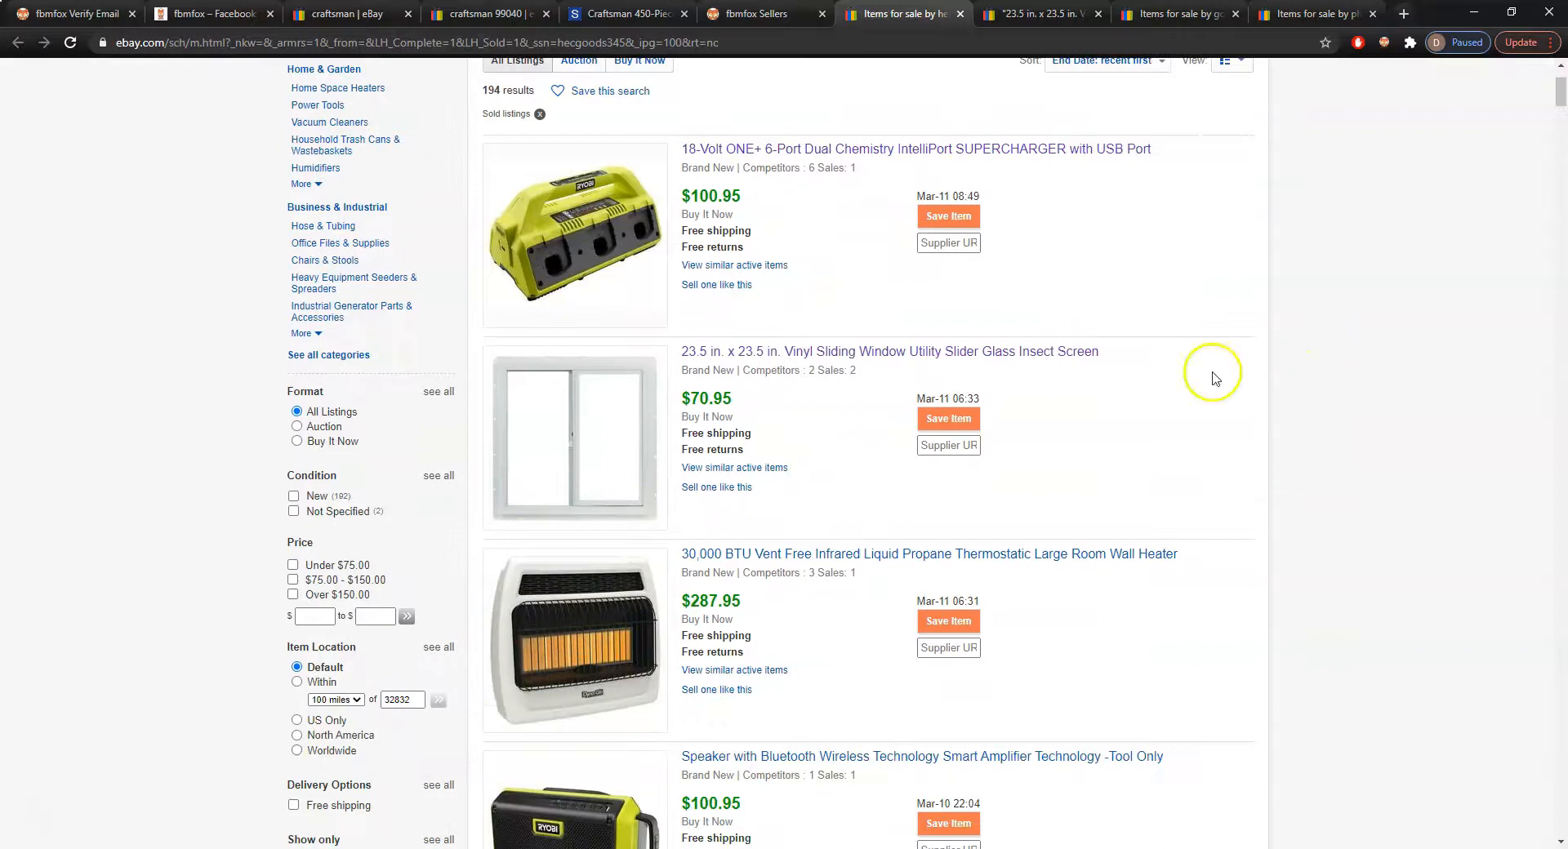
drag(860, 169, 793, 165)
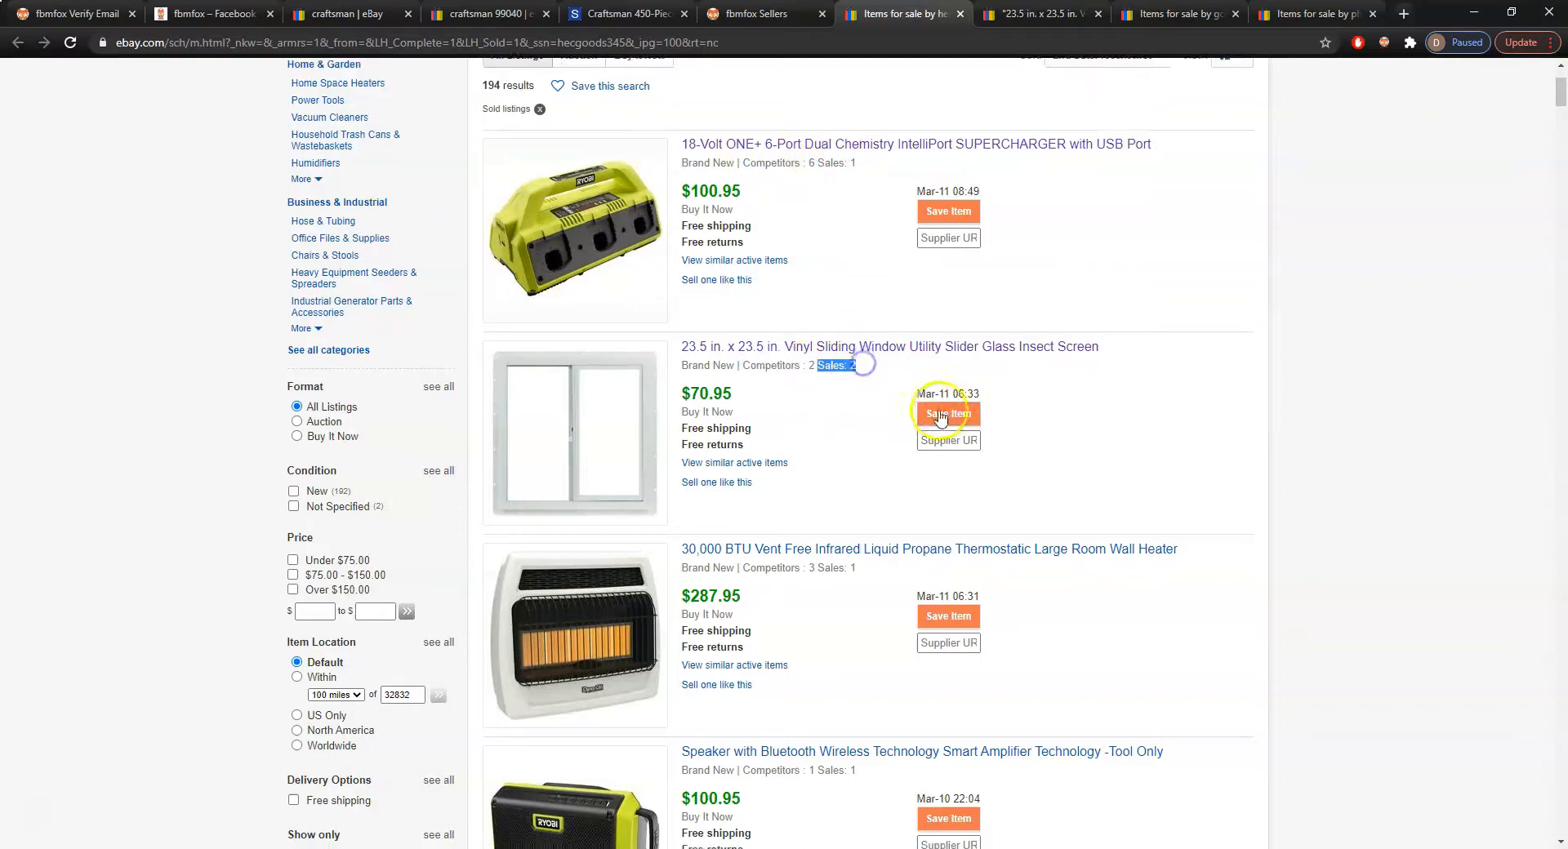
scroll(866, 384, down, 7)
scroll(869, 430, down, 1)
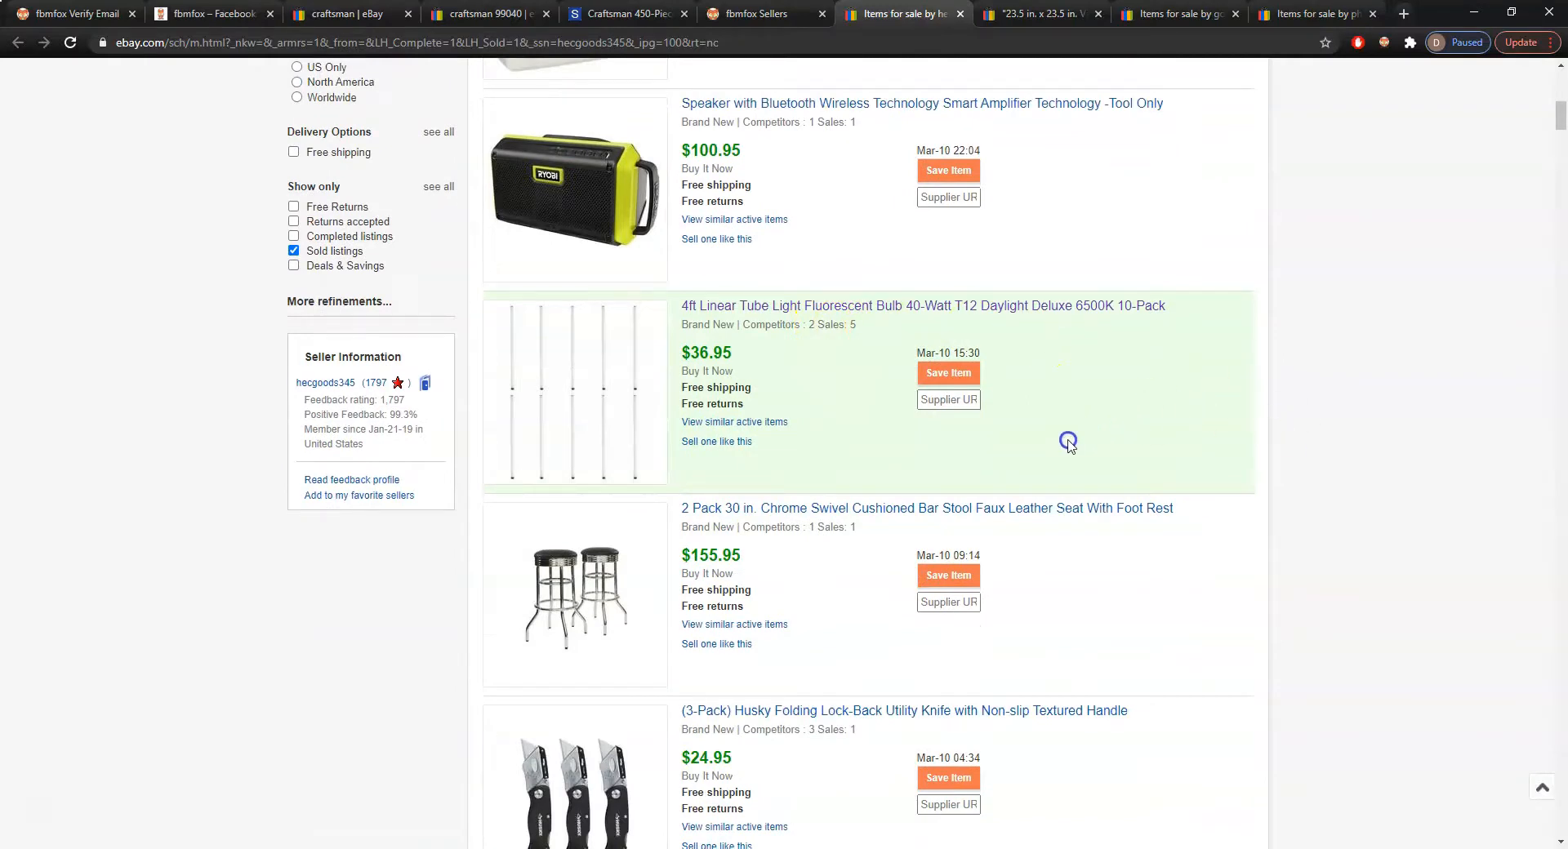
triple_click(825, 331)
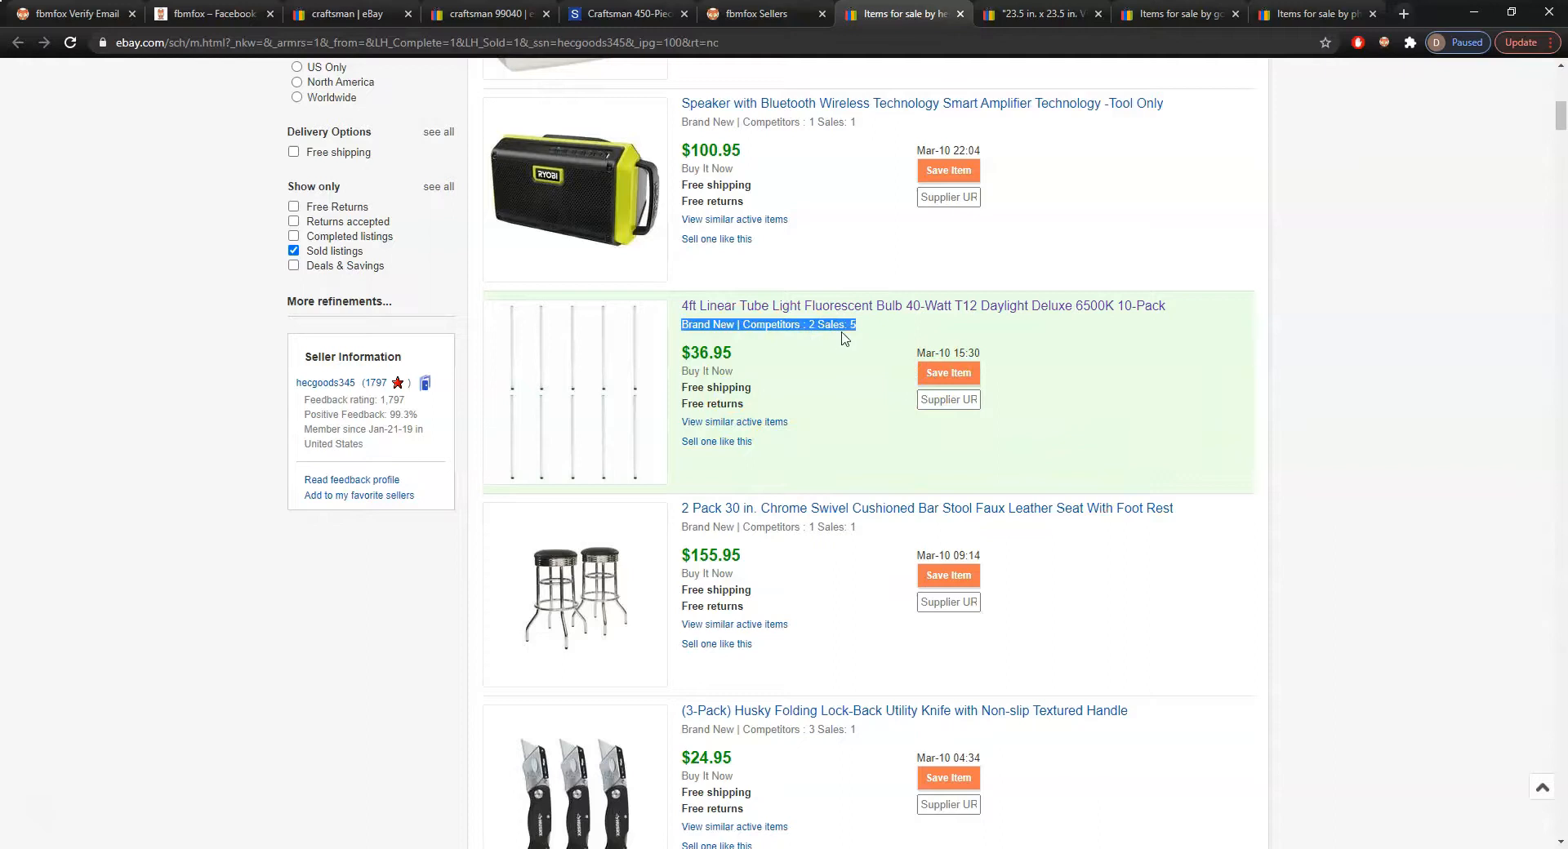
click(1171, 381)
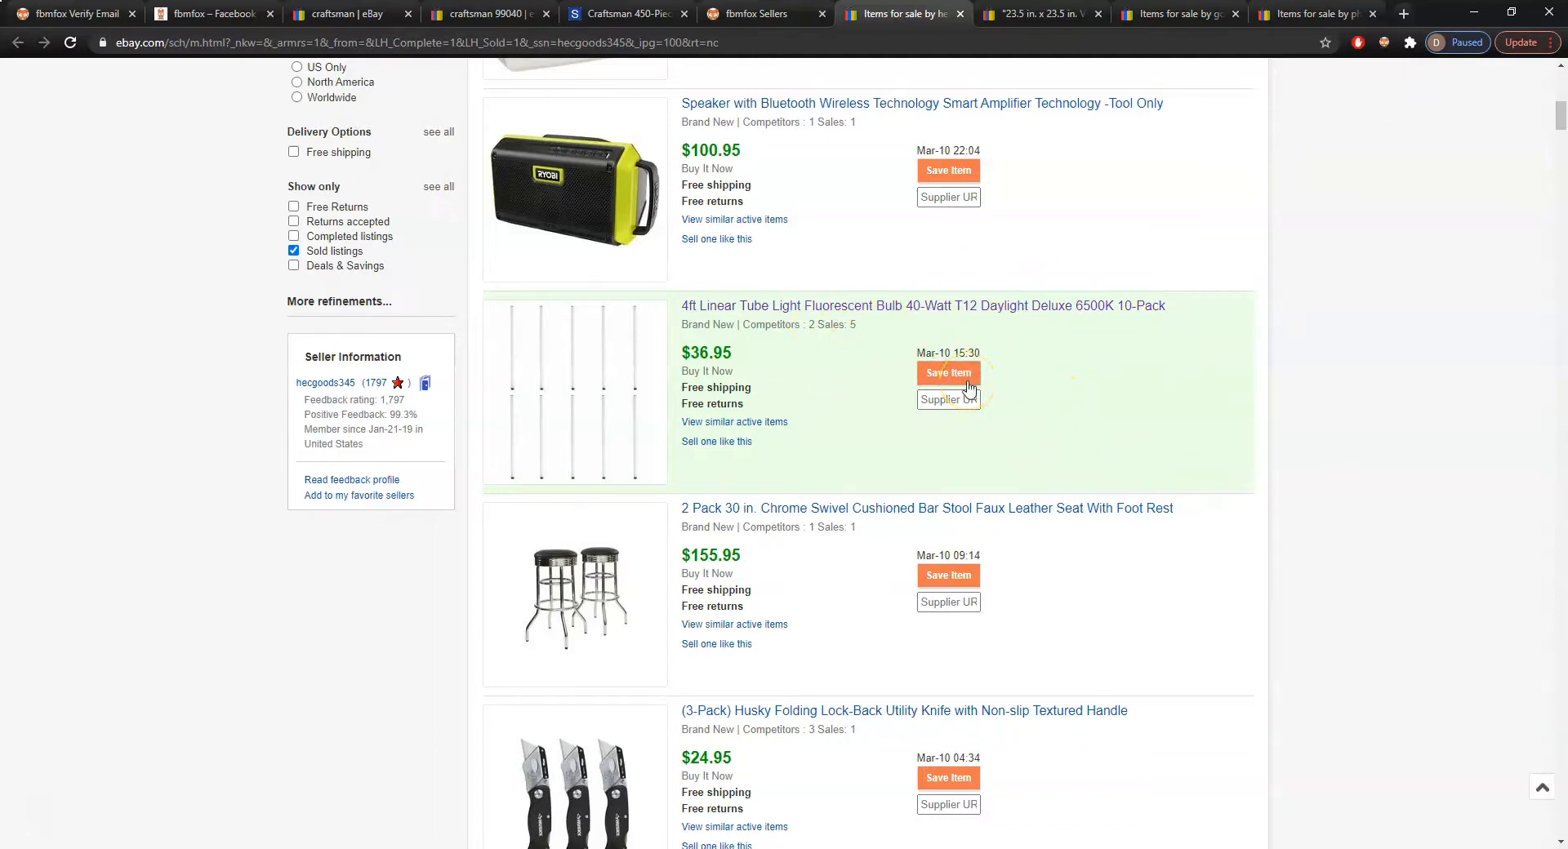
Open the highlighted fluorescent bulb, Sparta Black area rug and single burner camping stove listings in separate background pages
click(927, 308)
scroll(1144, 455, down, 12)
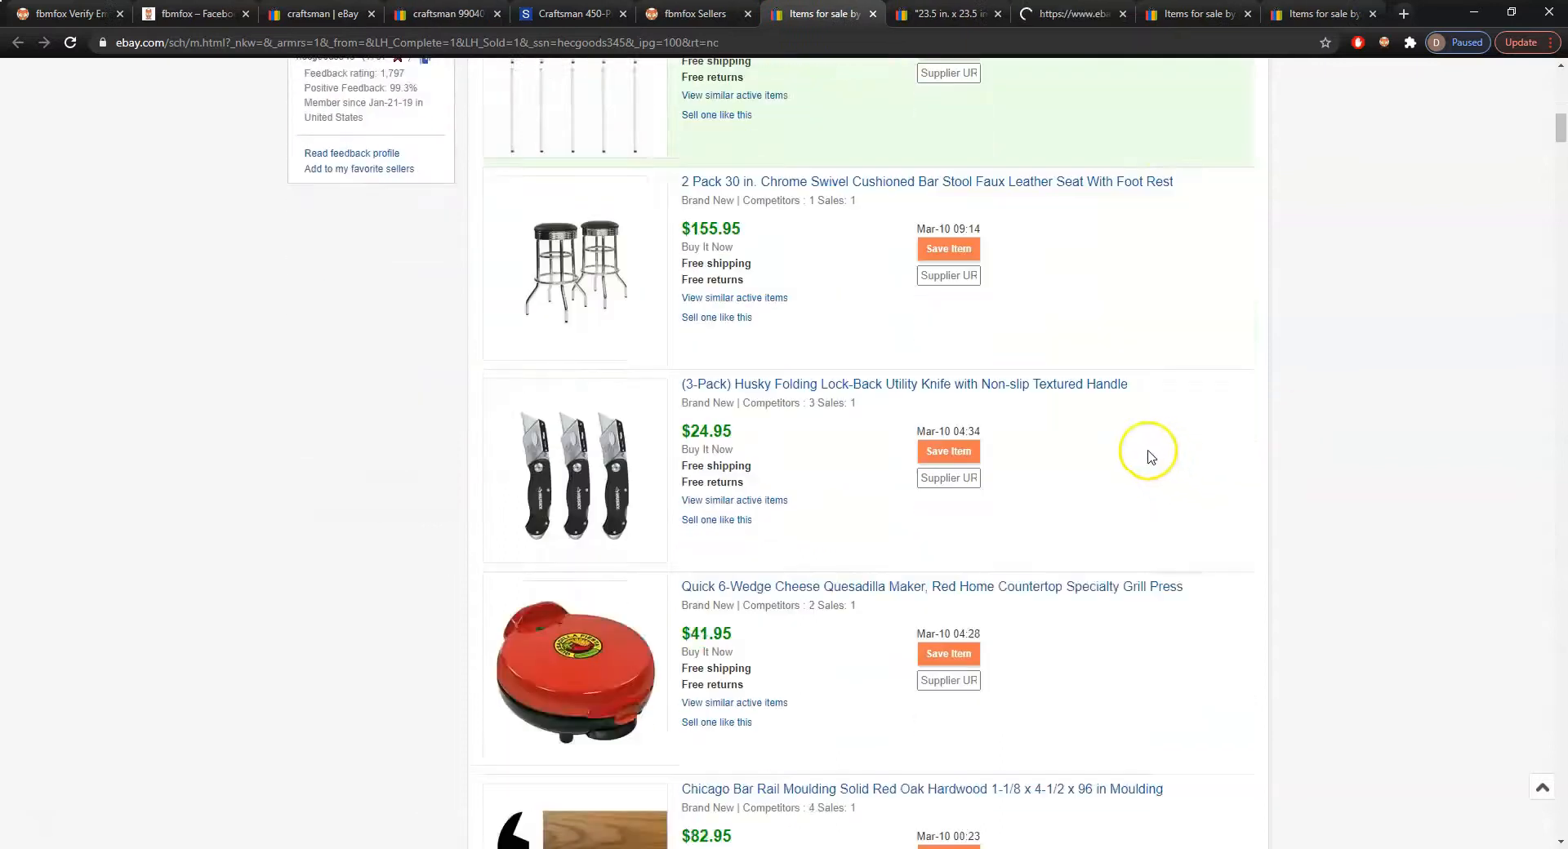
scroll(1111, 426, down, 5)
scroll(997, 305, up, 6)
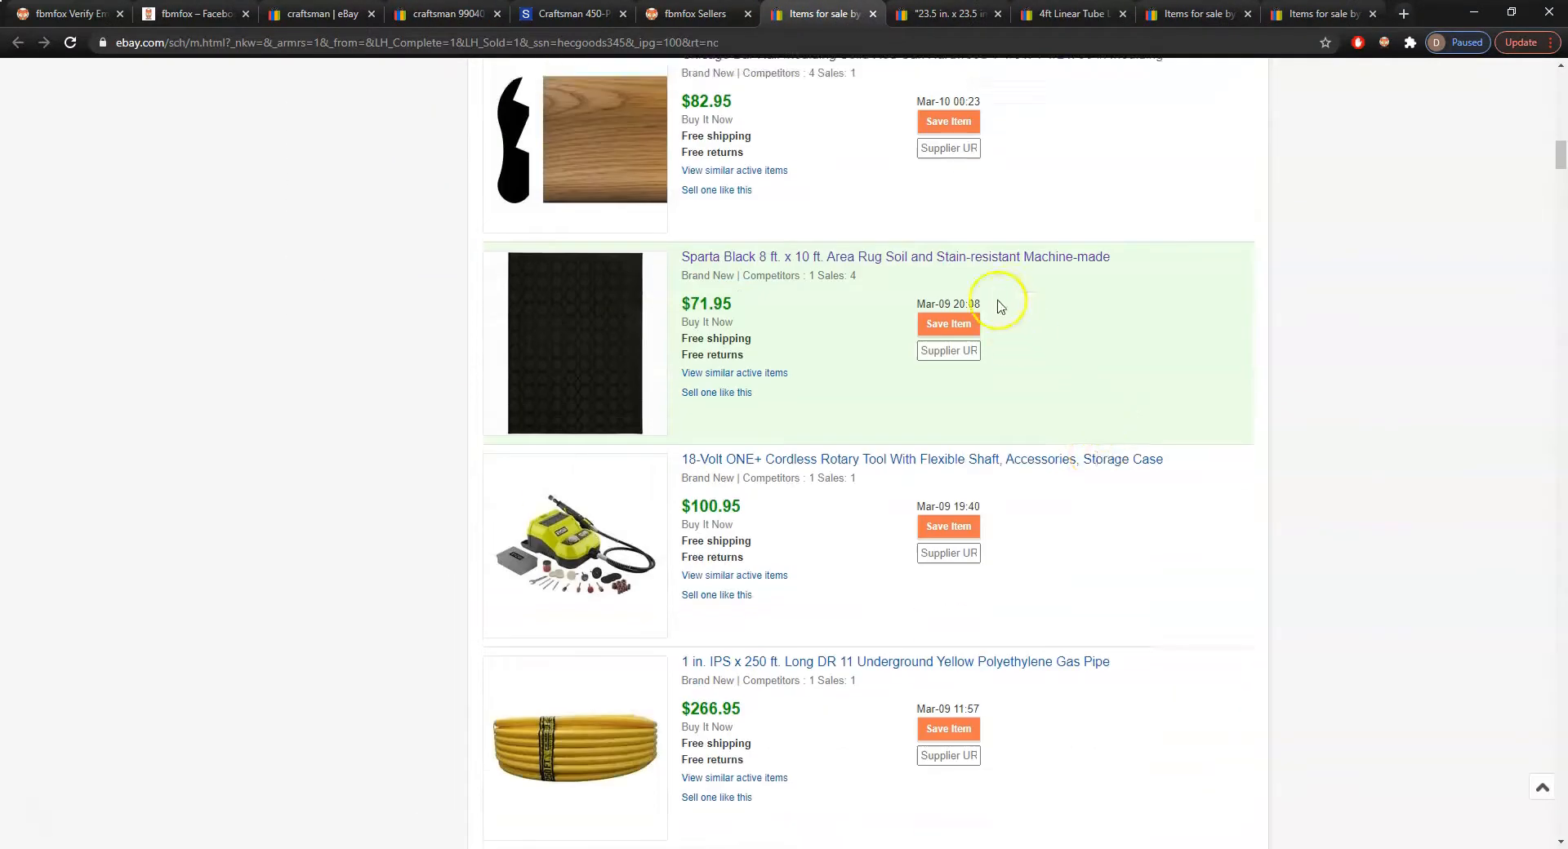
click(1155, 360)
scroll(1097, 444, down, 12)
scroll(1096, 431, down, 3)
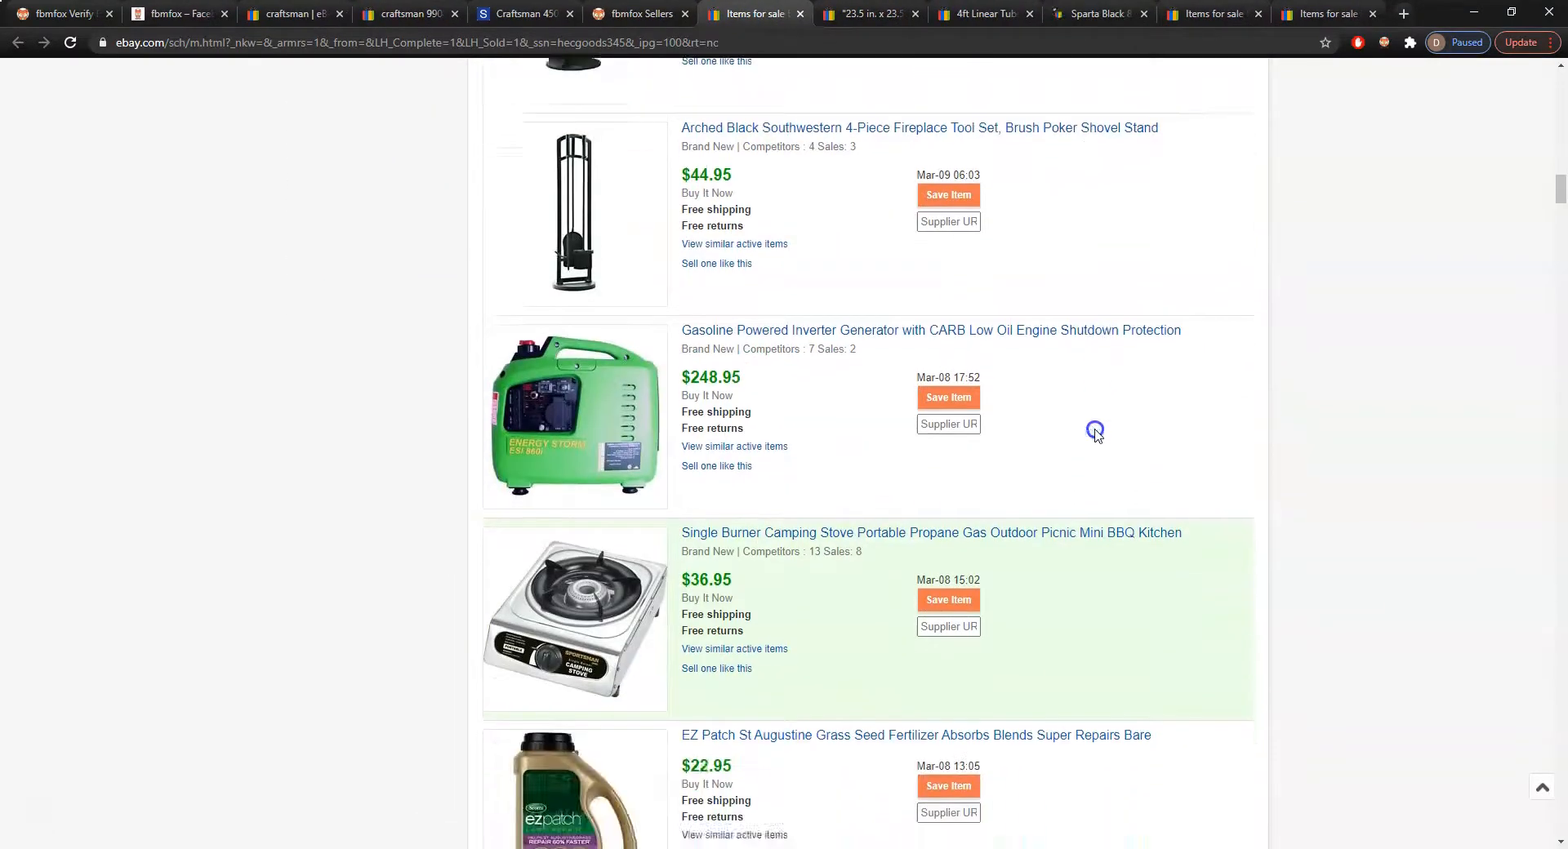
click(1009, 335)
scroll(973, 417, down, 5)
scroll(973, 417, up, 2)
Close the eBay search results page for the vinyl sliding window
key(ctrl+Tab)
click(844, 14)
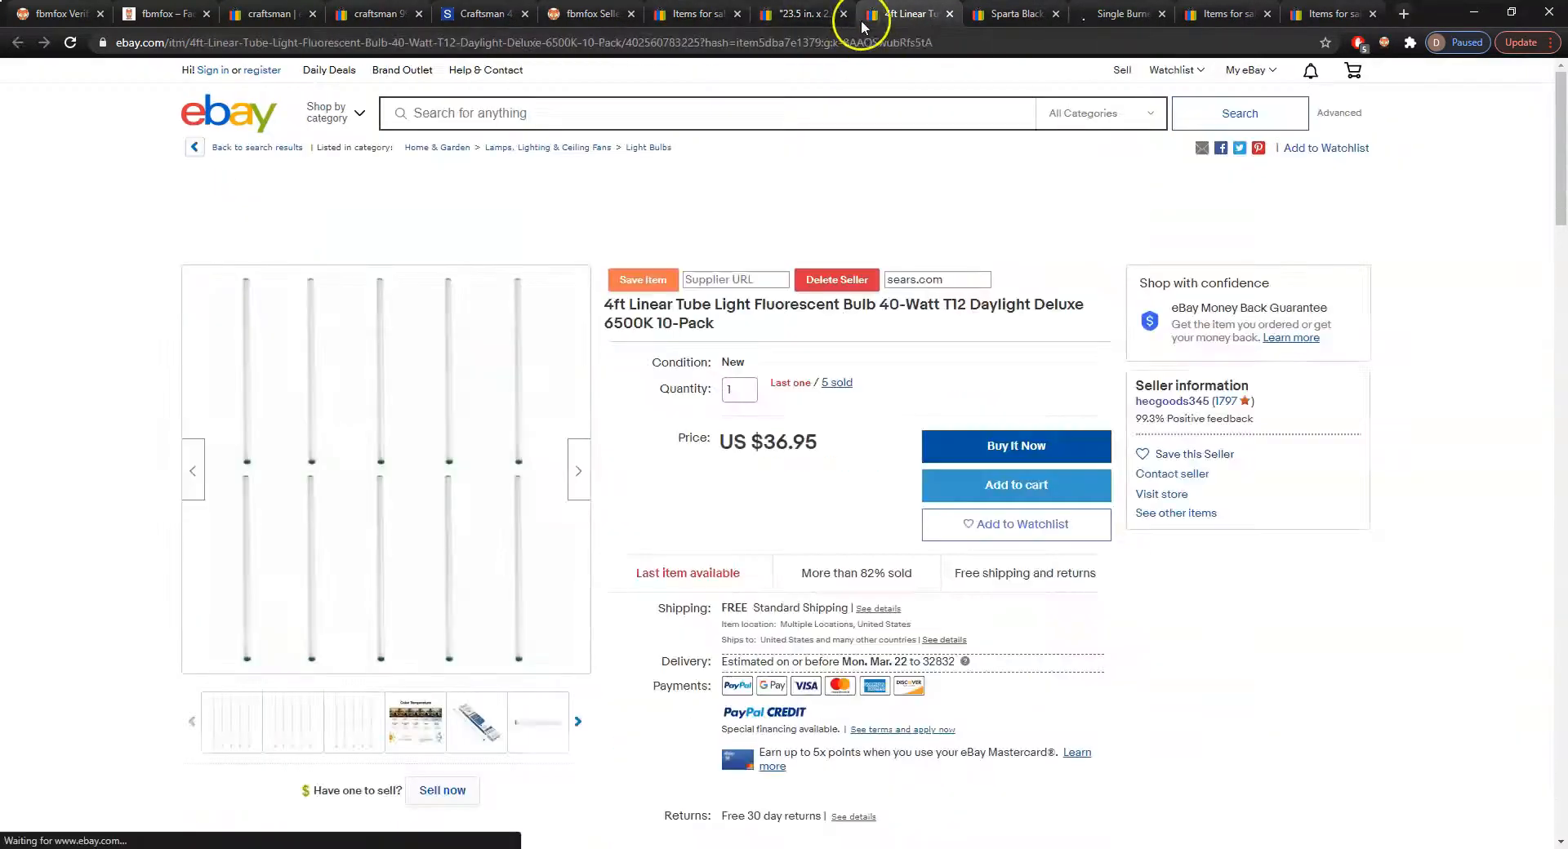
click(844, 14)
Move the fifth seller's sold listings page ahead of the first seller's page and look through its items
key(ctrl+Tab)
key(ctrl+Tab)
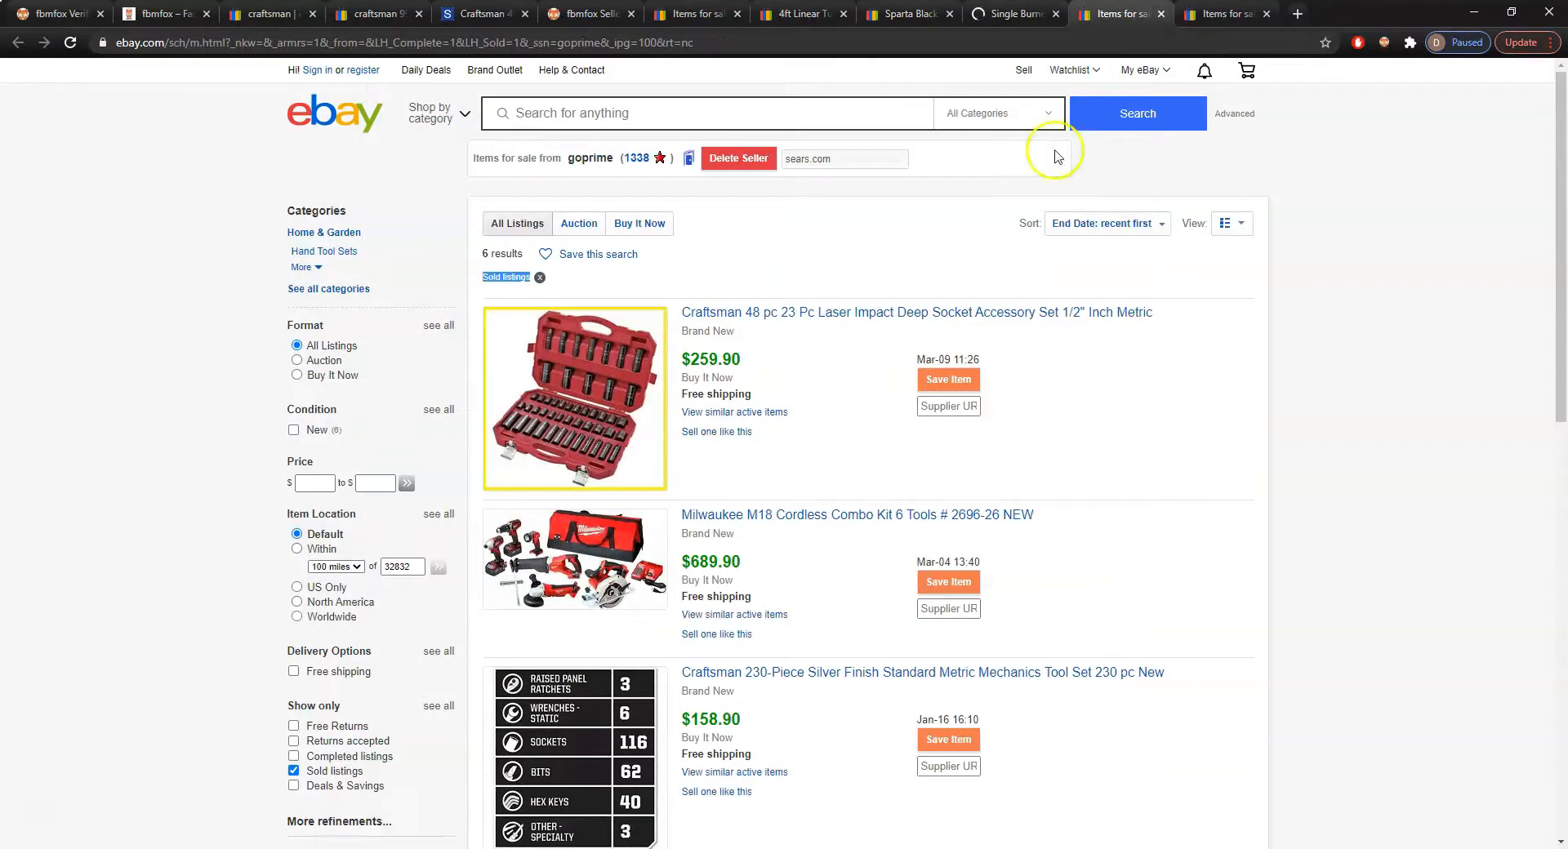
key(ctrl+Tab)
key(ctrl+shift+Tab)
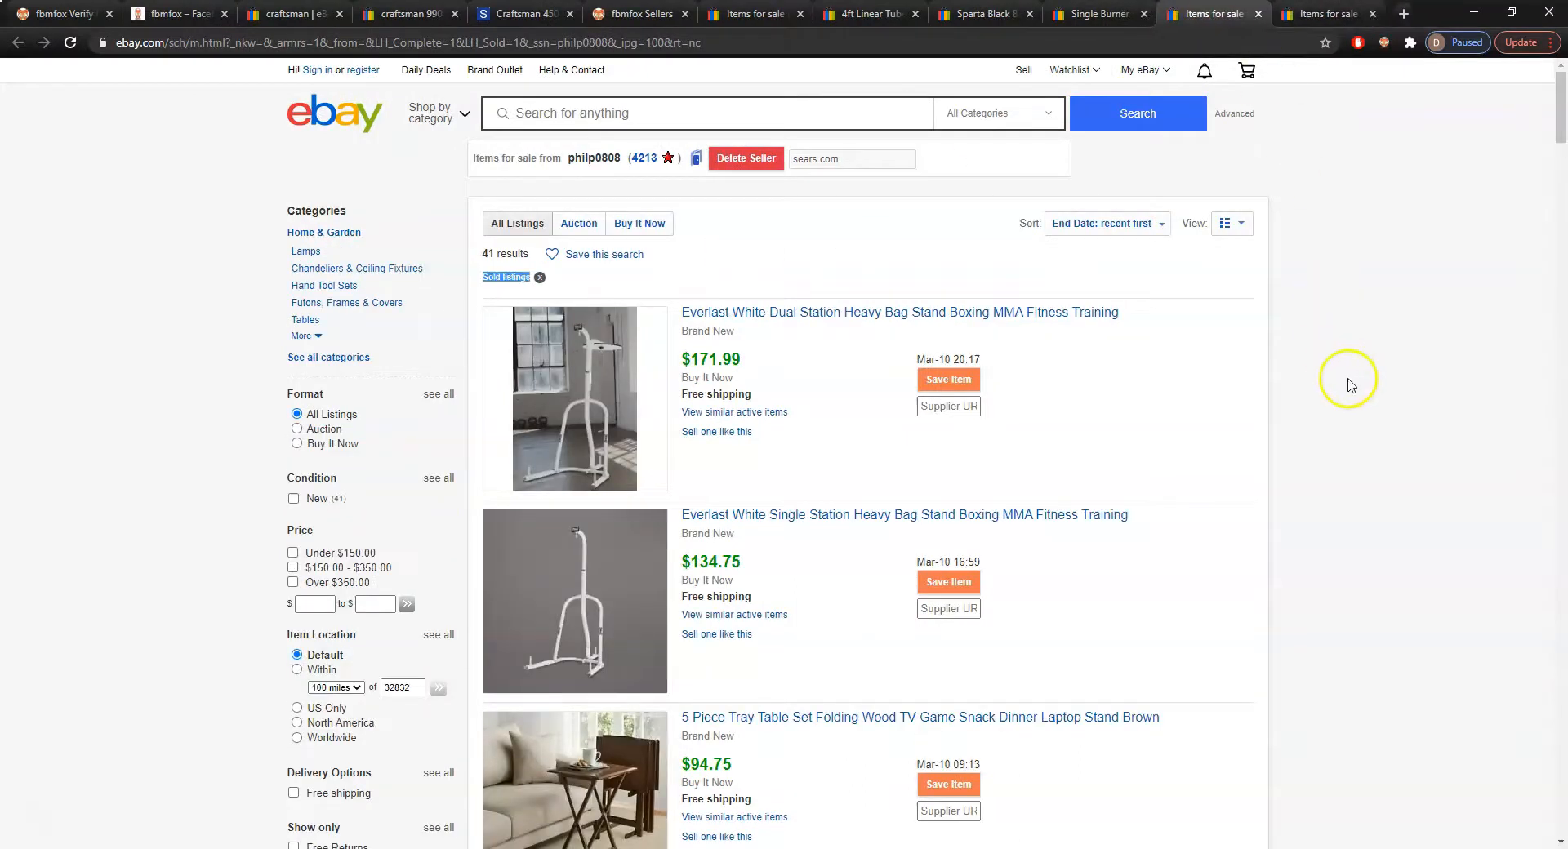
scroll(1340, 375, down, 10)
scroll(1352, 343, up, 10)
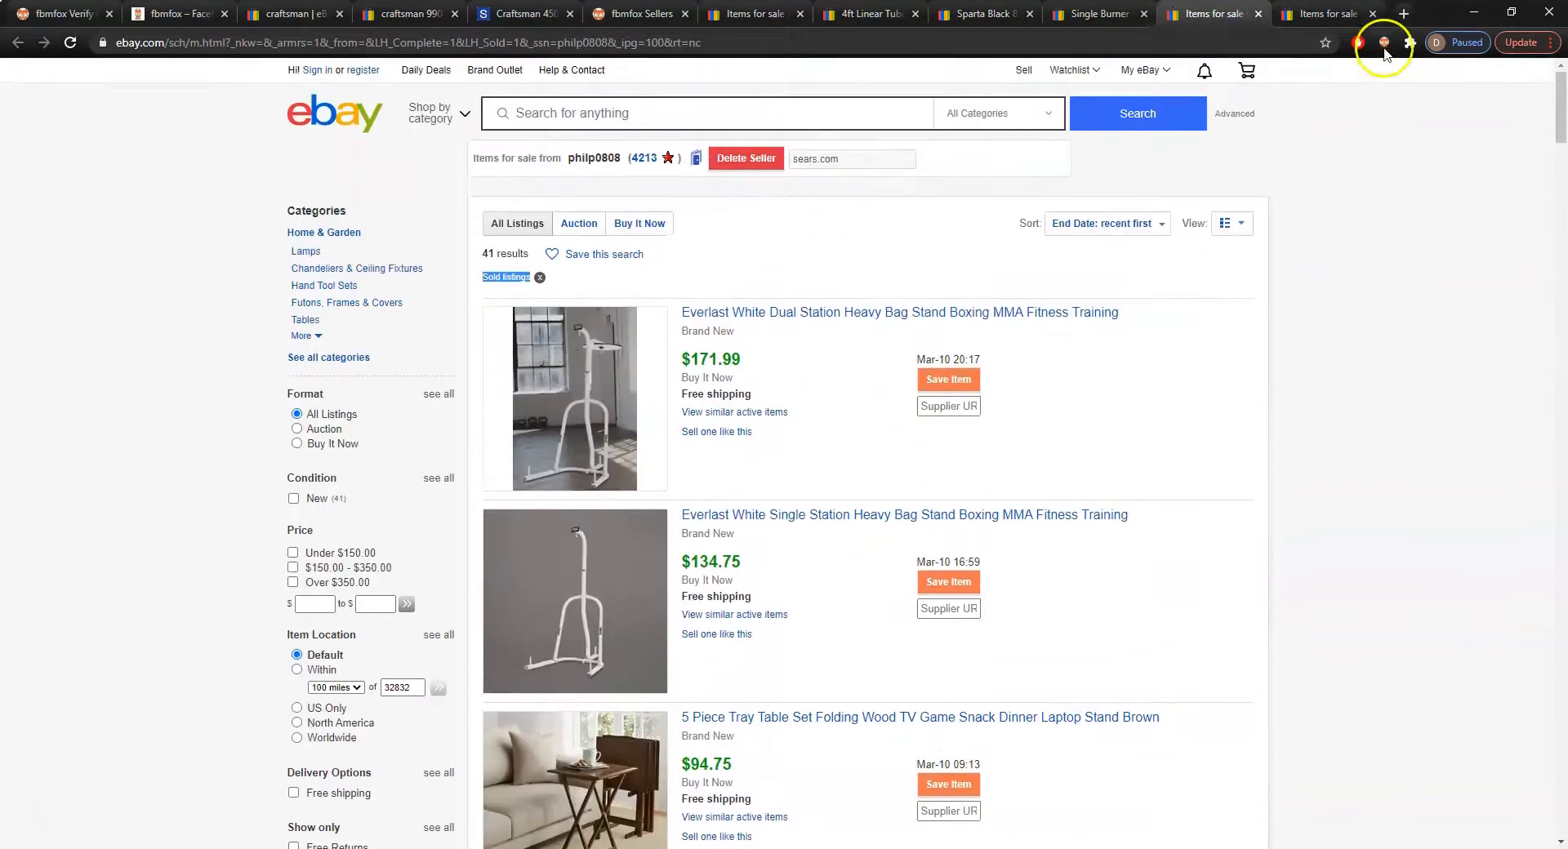
Run the fbmfox research on the fifth seller's sold listings with the values 4 and 15
click(1383, 46)
click(1216, 224)
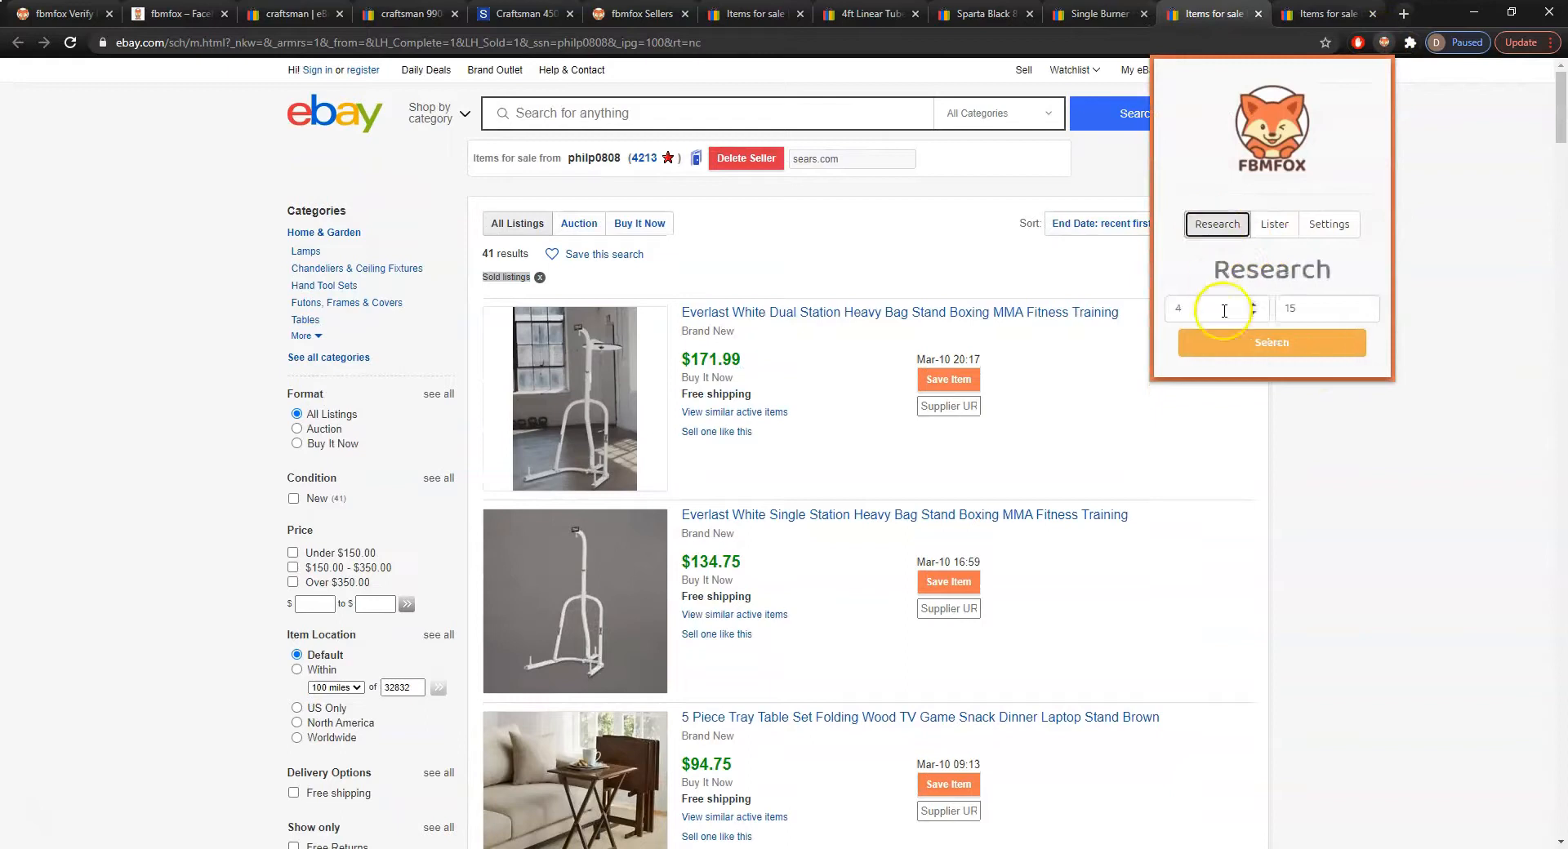
click(1246, 352)
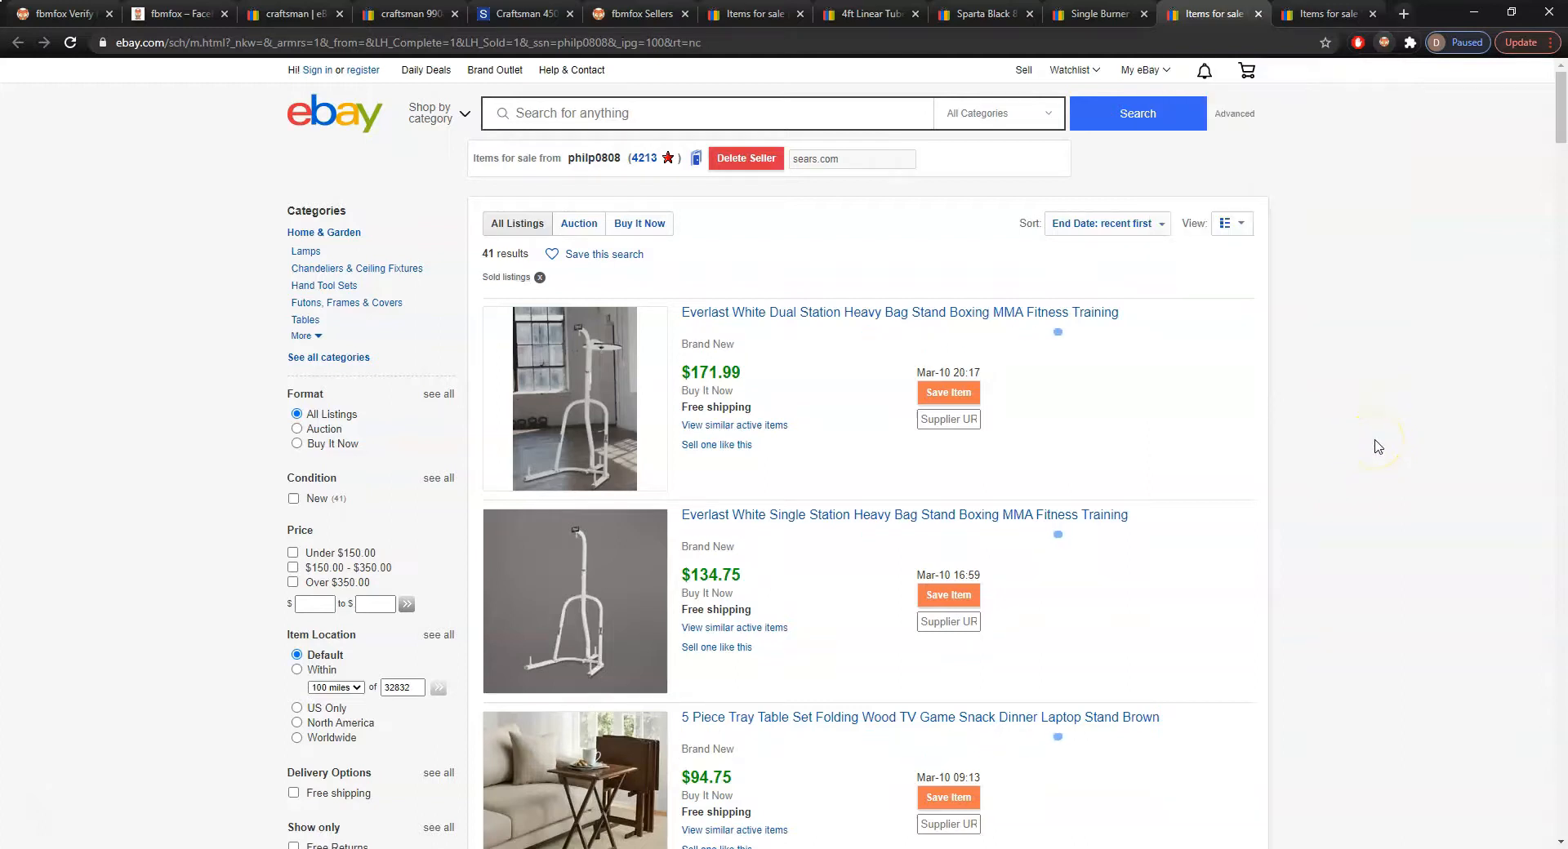
Check the competitor and sales figures of the single burner camping stove in its seller's sold listings
click(1118, 14)
click(981, 14)
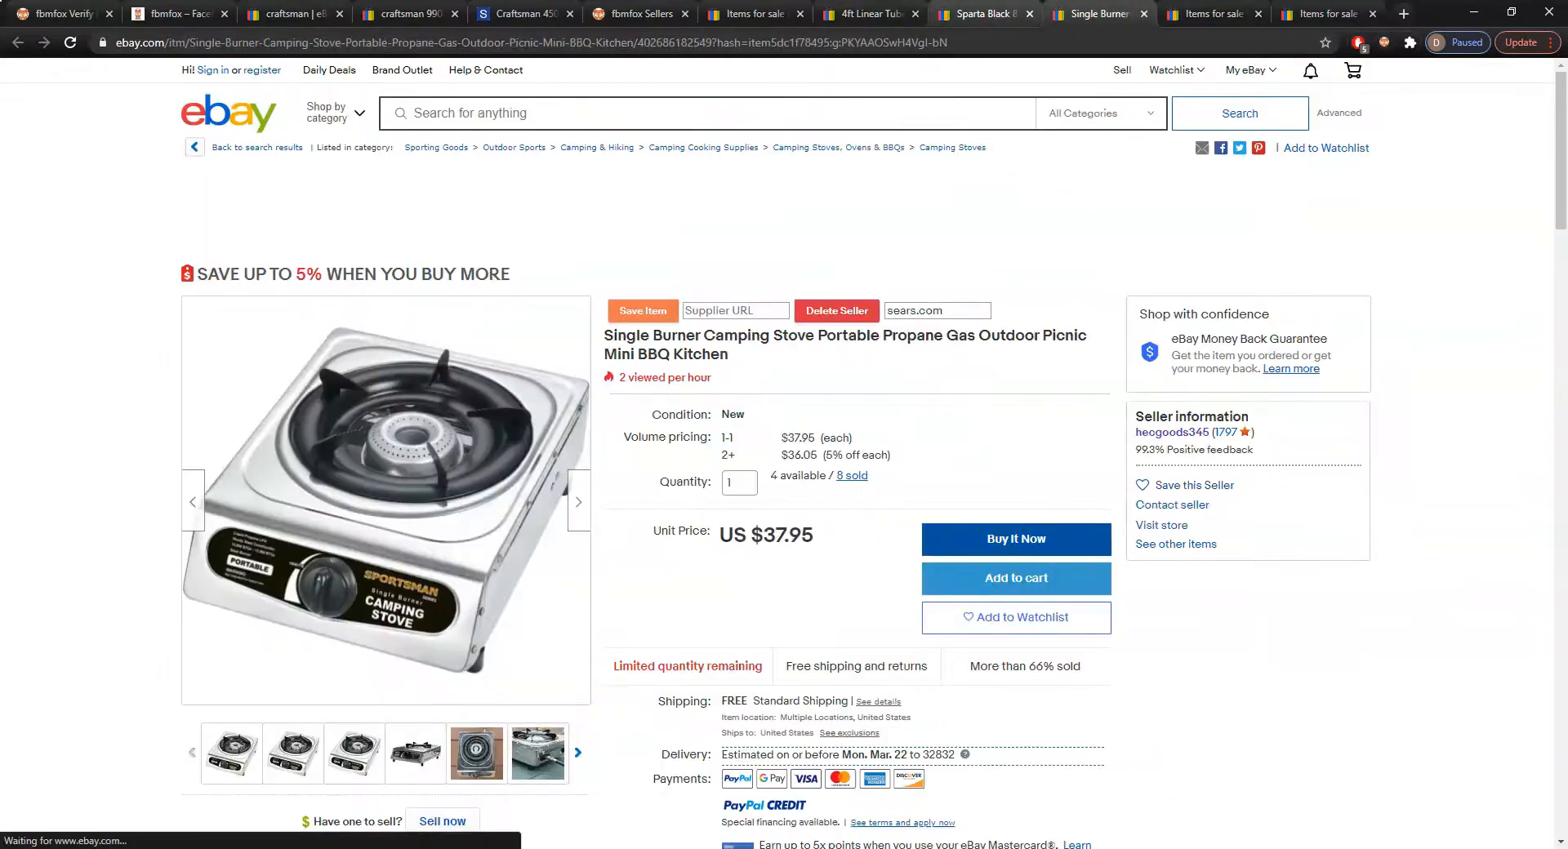
click(872, 14)
click(1098, 14)
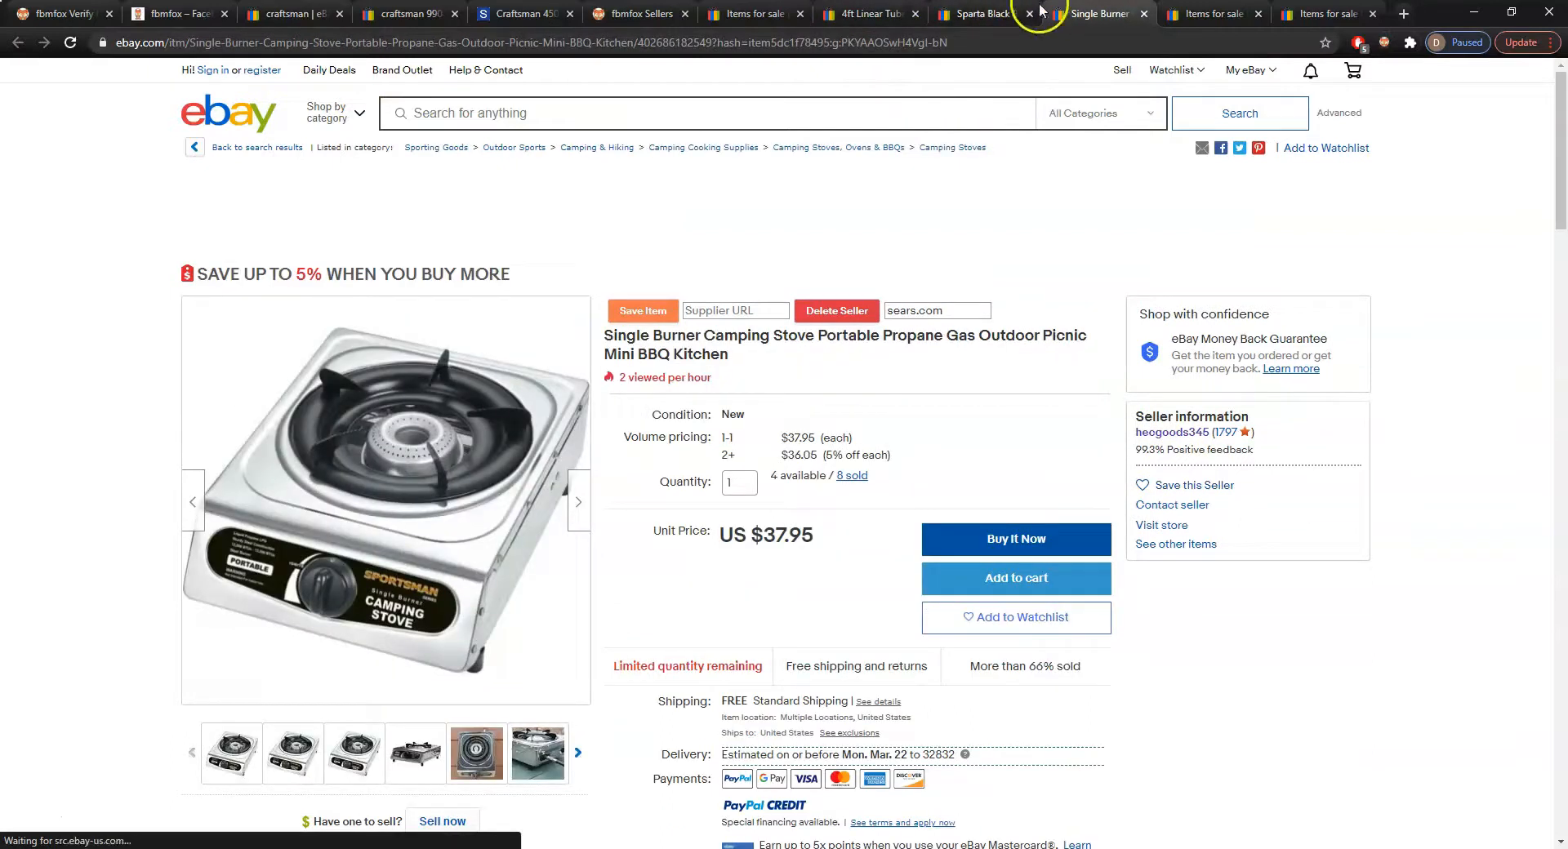
click(749, 14)
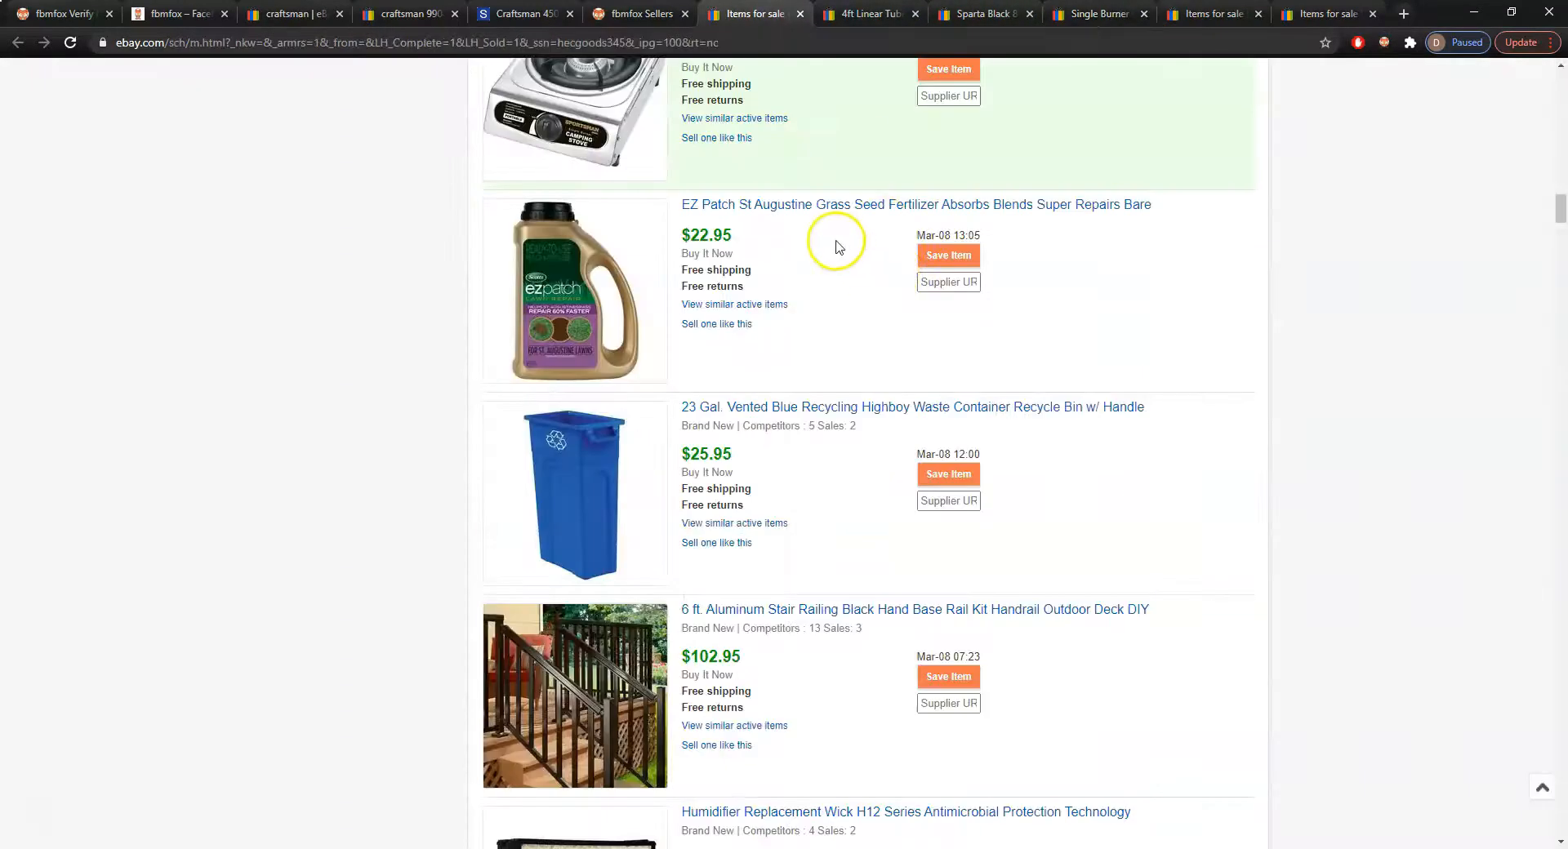
scroll(837, 247, up, 4)
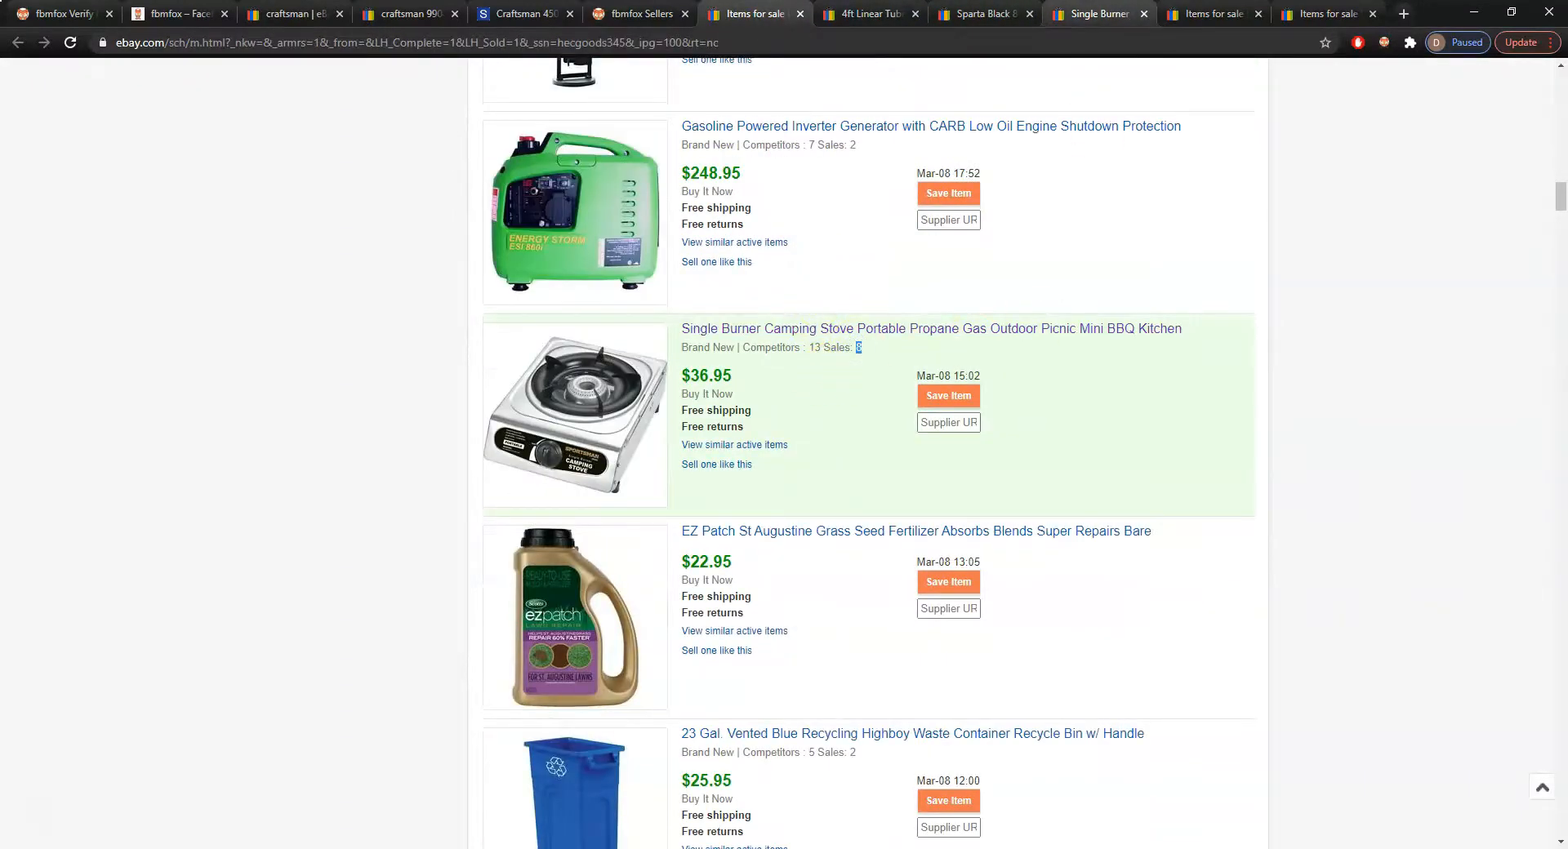
Search Google for the camping stove listing's item description paragraph and open the matching Home Depot product page
click(1097, 14)
scroll(753, 380, down, 12)
scroll(816, 357, down, 15)
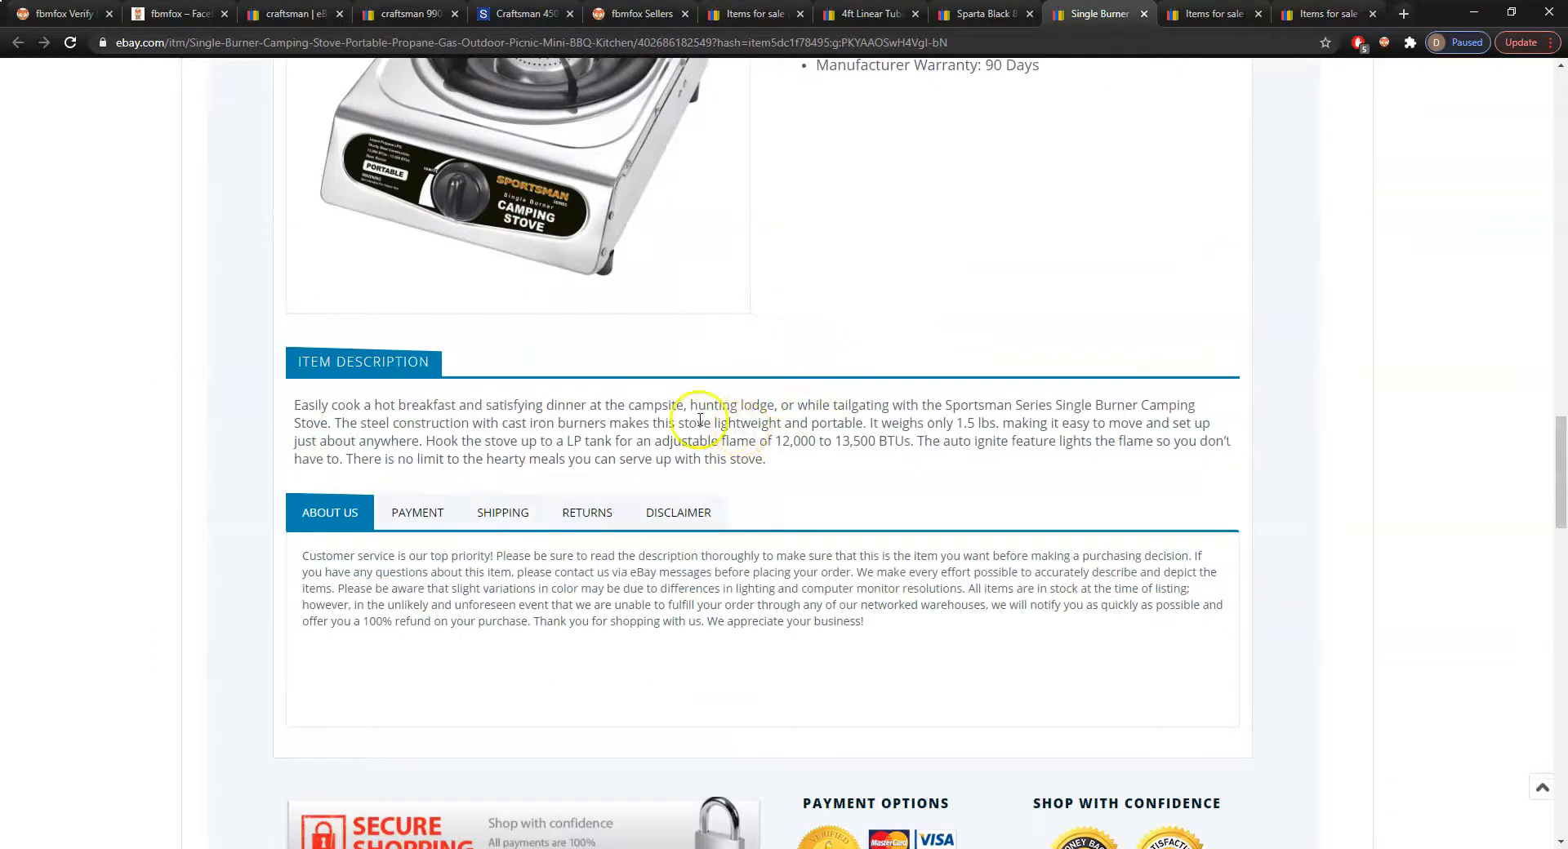
triple_click(700, 420)
right_click(696, 413)
click(768, 452)
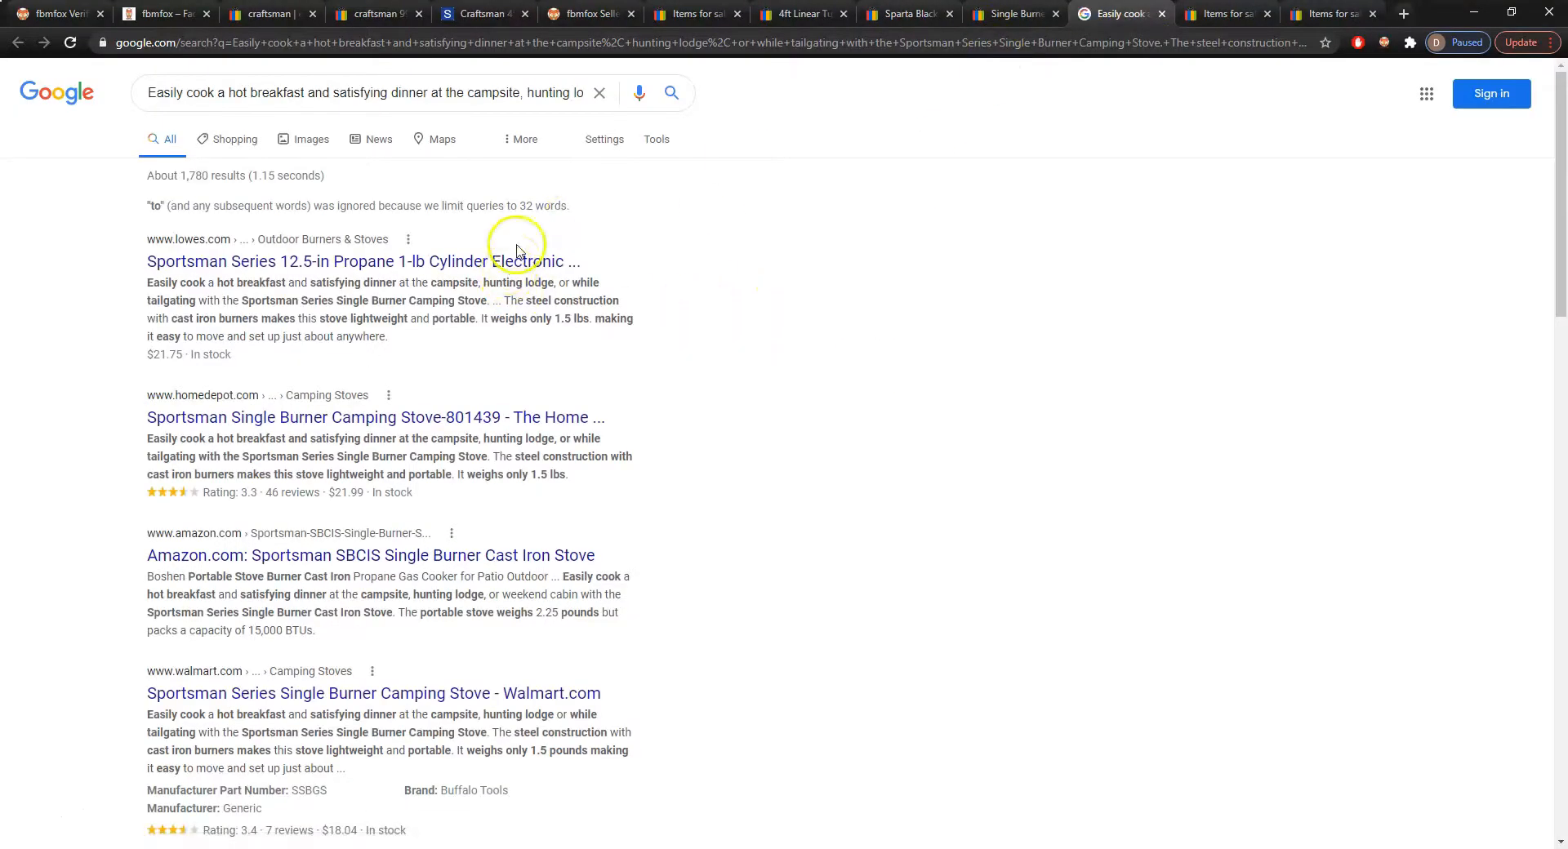
click(445, 418)
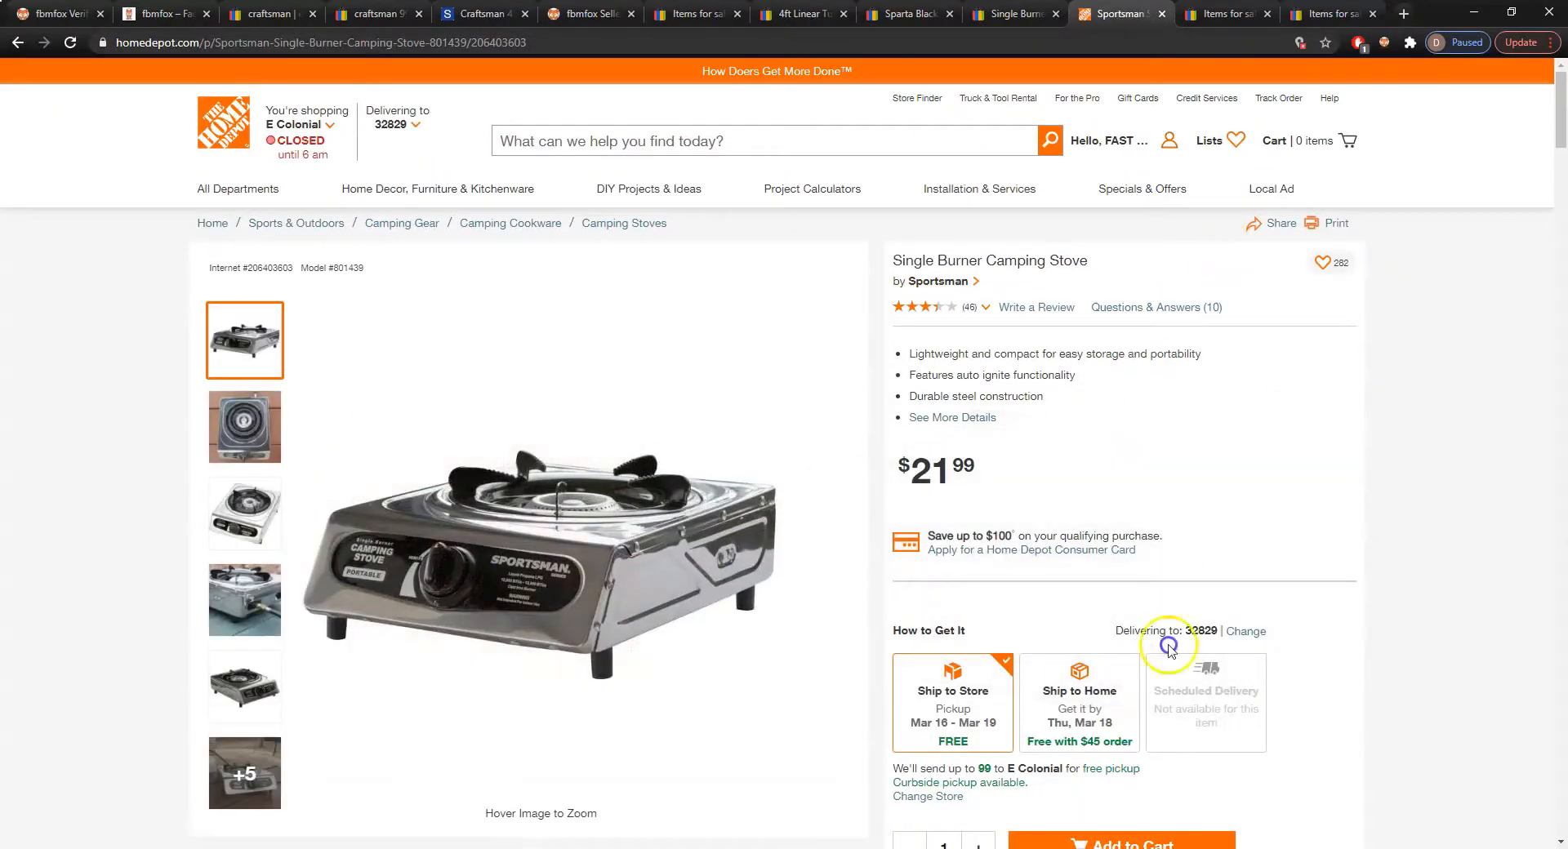
Select Ship to Home for the stove and check its Home Depot price and delivery cost
click(1078, 694)
scroll(1297, 500, down, 4)
scroll(1297, 500, up, 2)
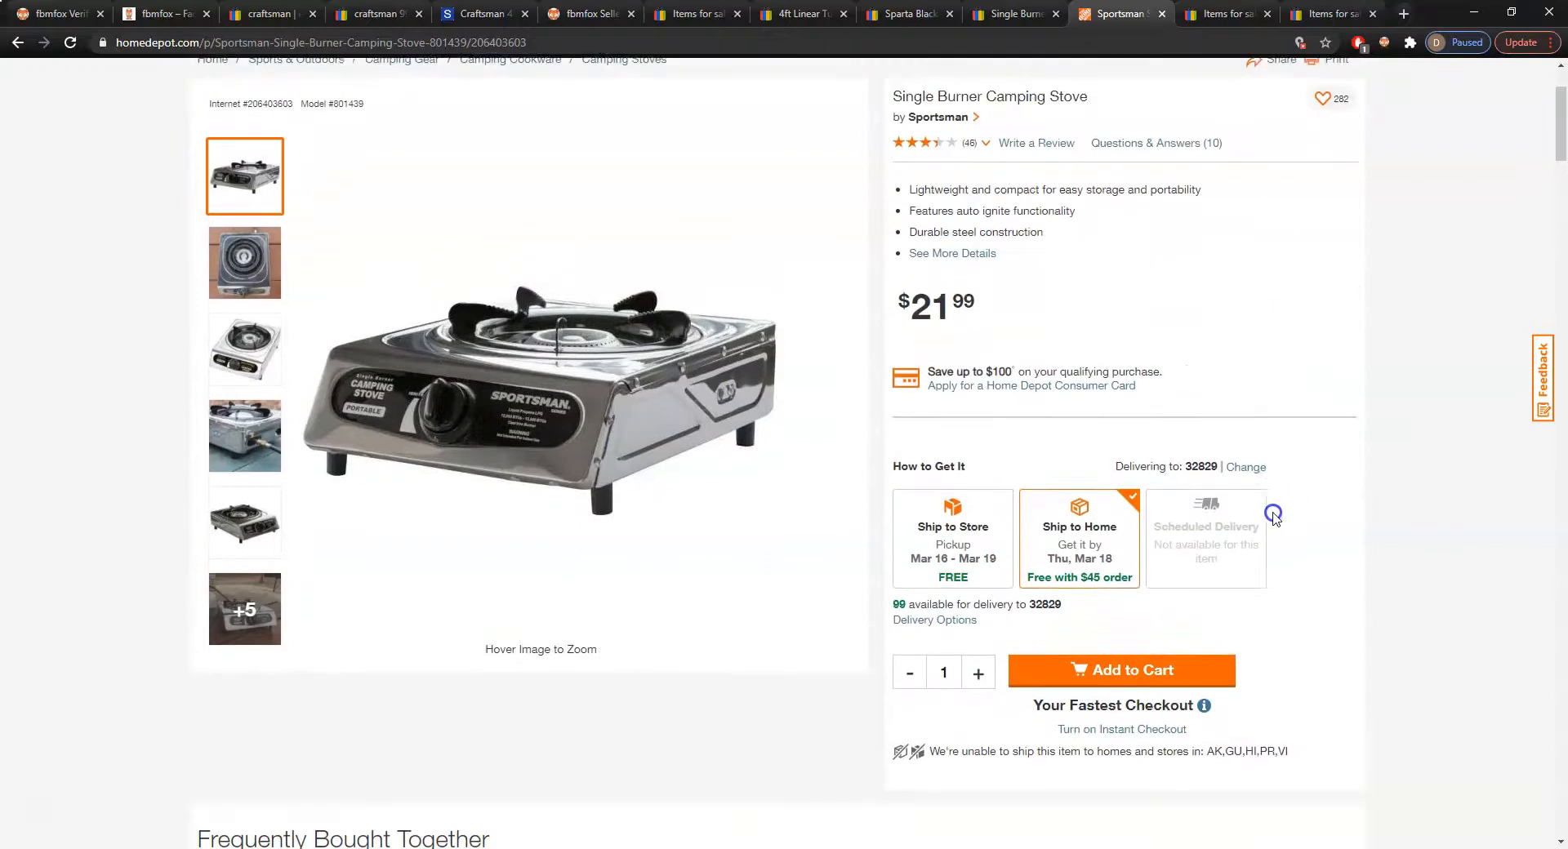
double_click(945, 304)
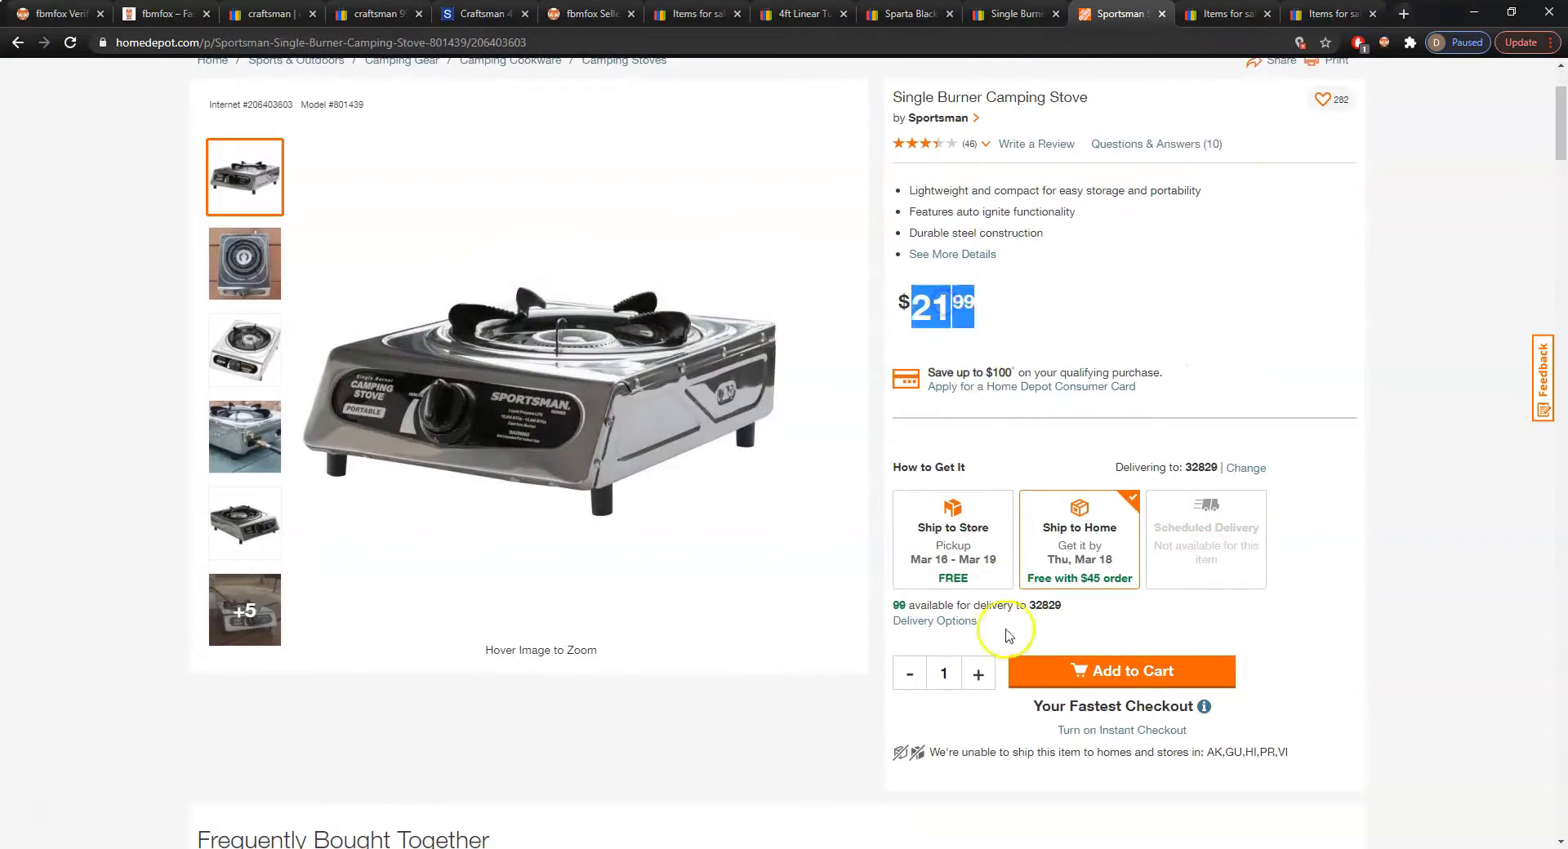
click(968, 621)
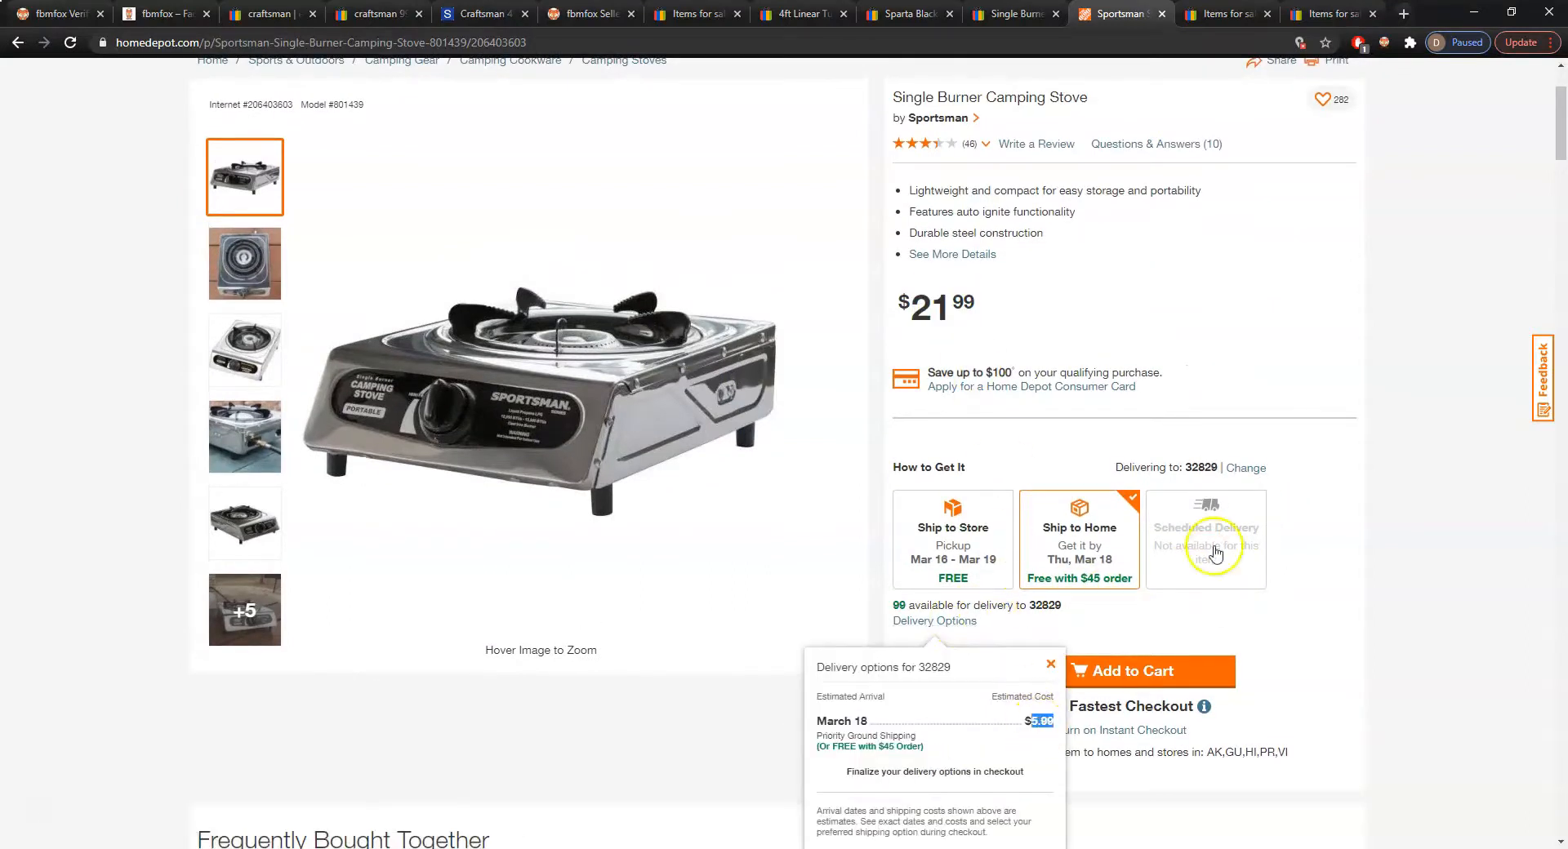
click(1392, 468)
scroll(1323, 472, up, 2)
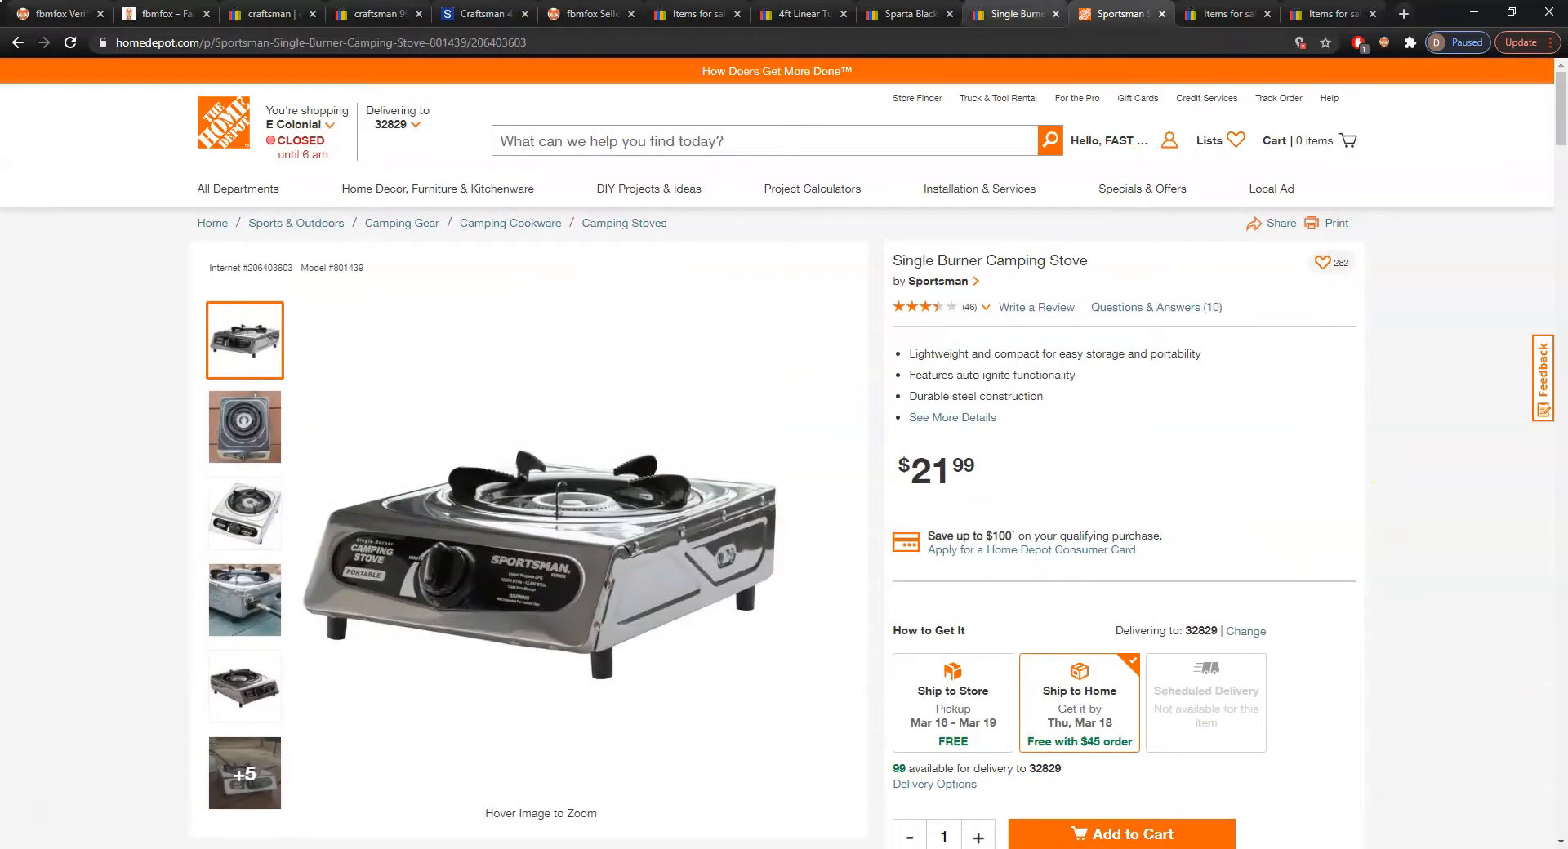
Check the stove's eBay unit price and work out its profit in Calculator as 38 × 0.95 minus 28
click(1013, 14)
scroll(1151, 479, up, 15)
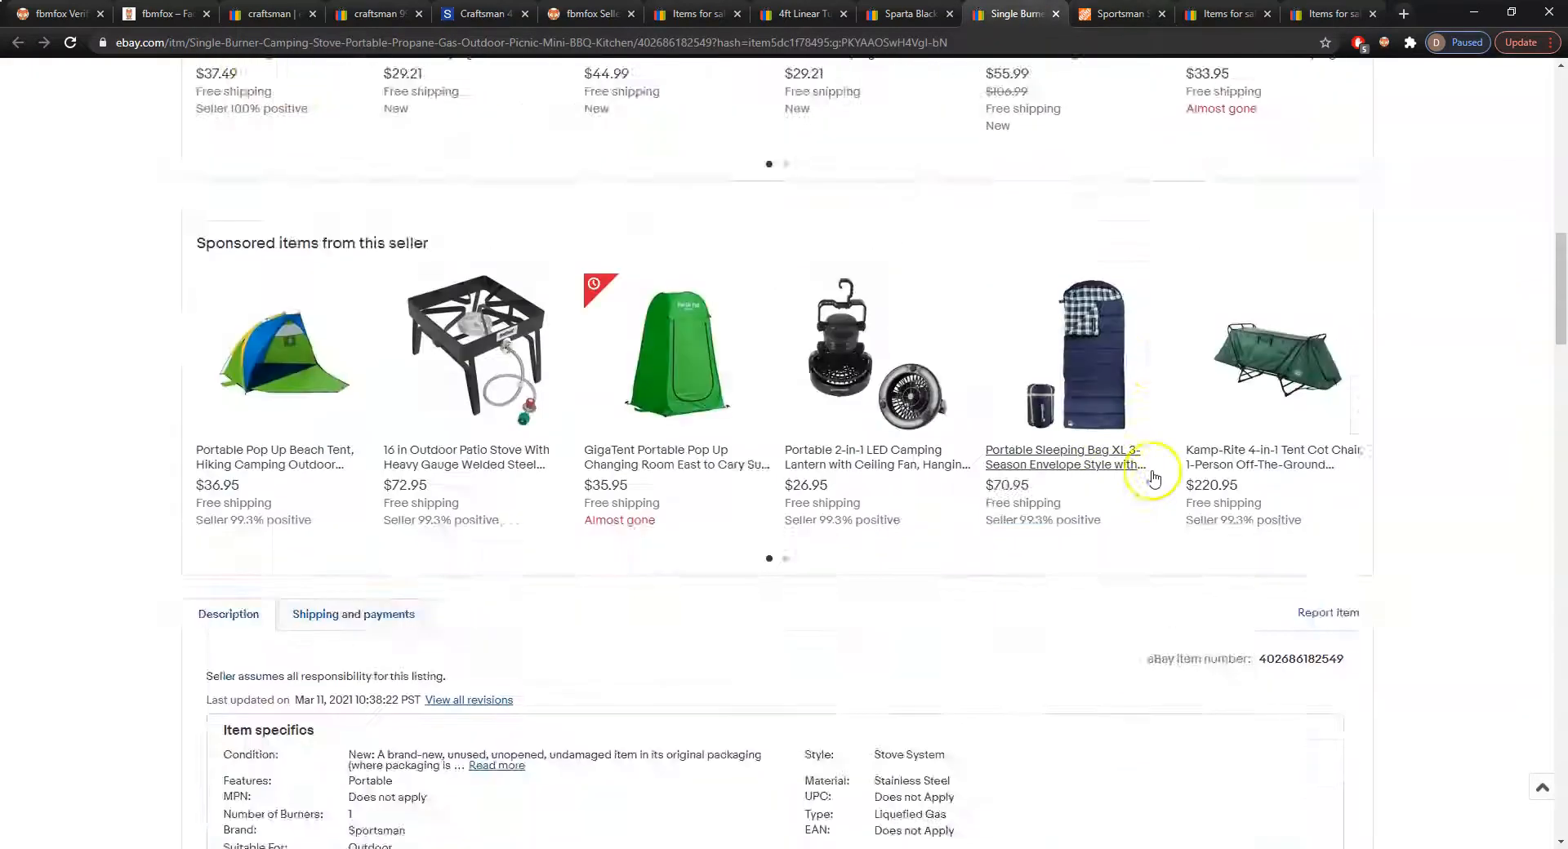
scroll(1164, 476, up, 1)
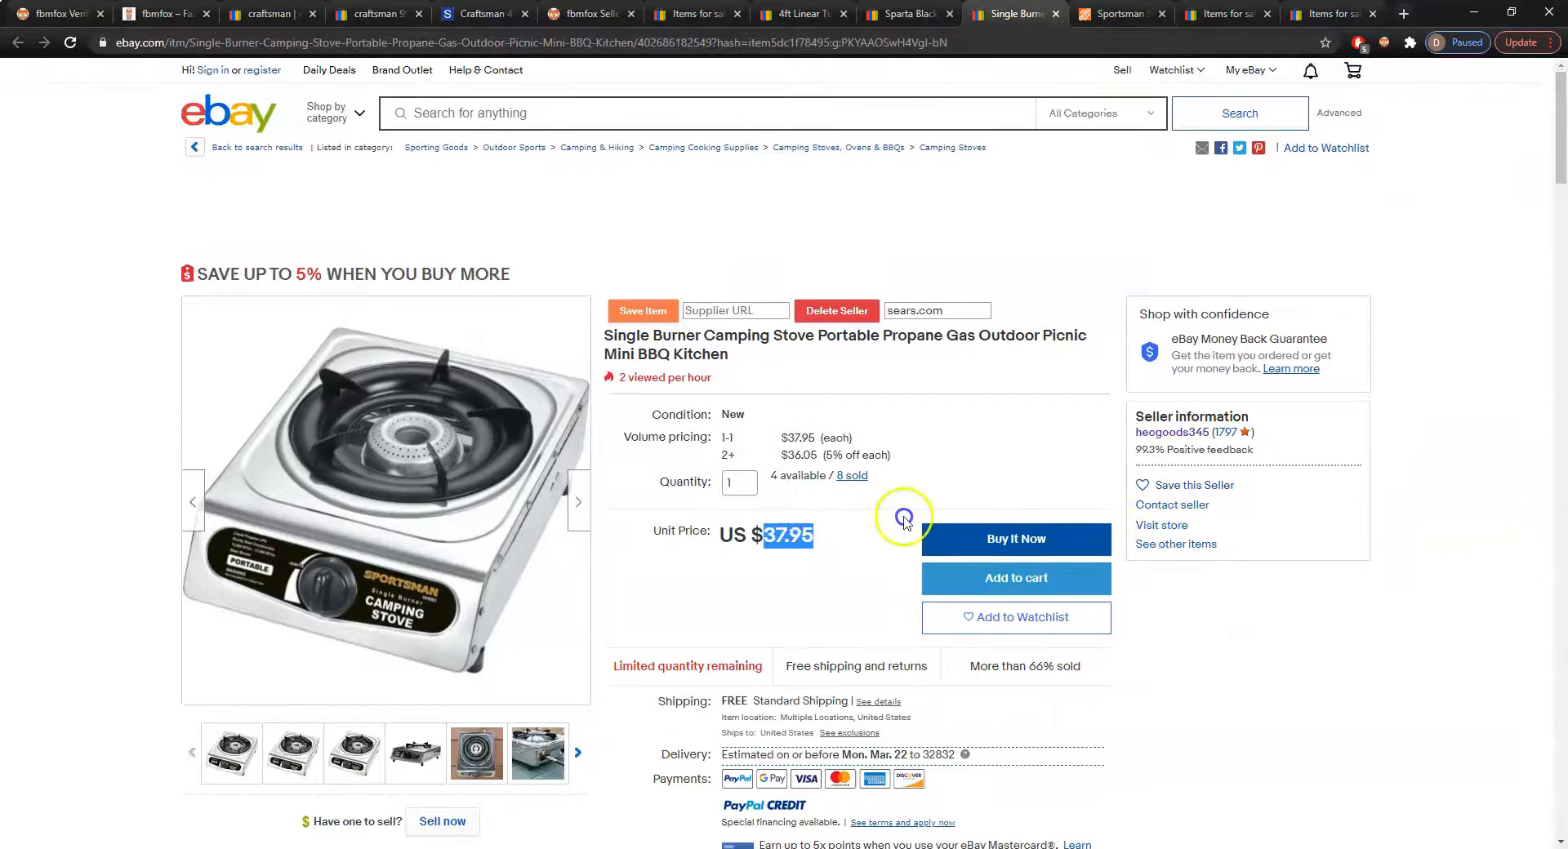
key(alt+Tab)
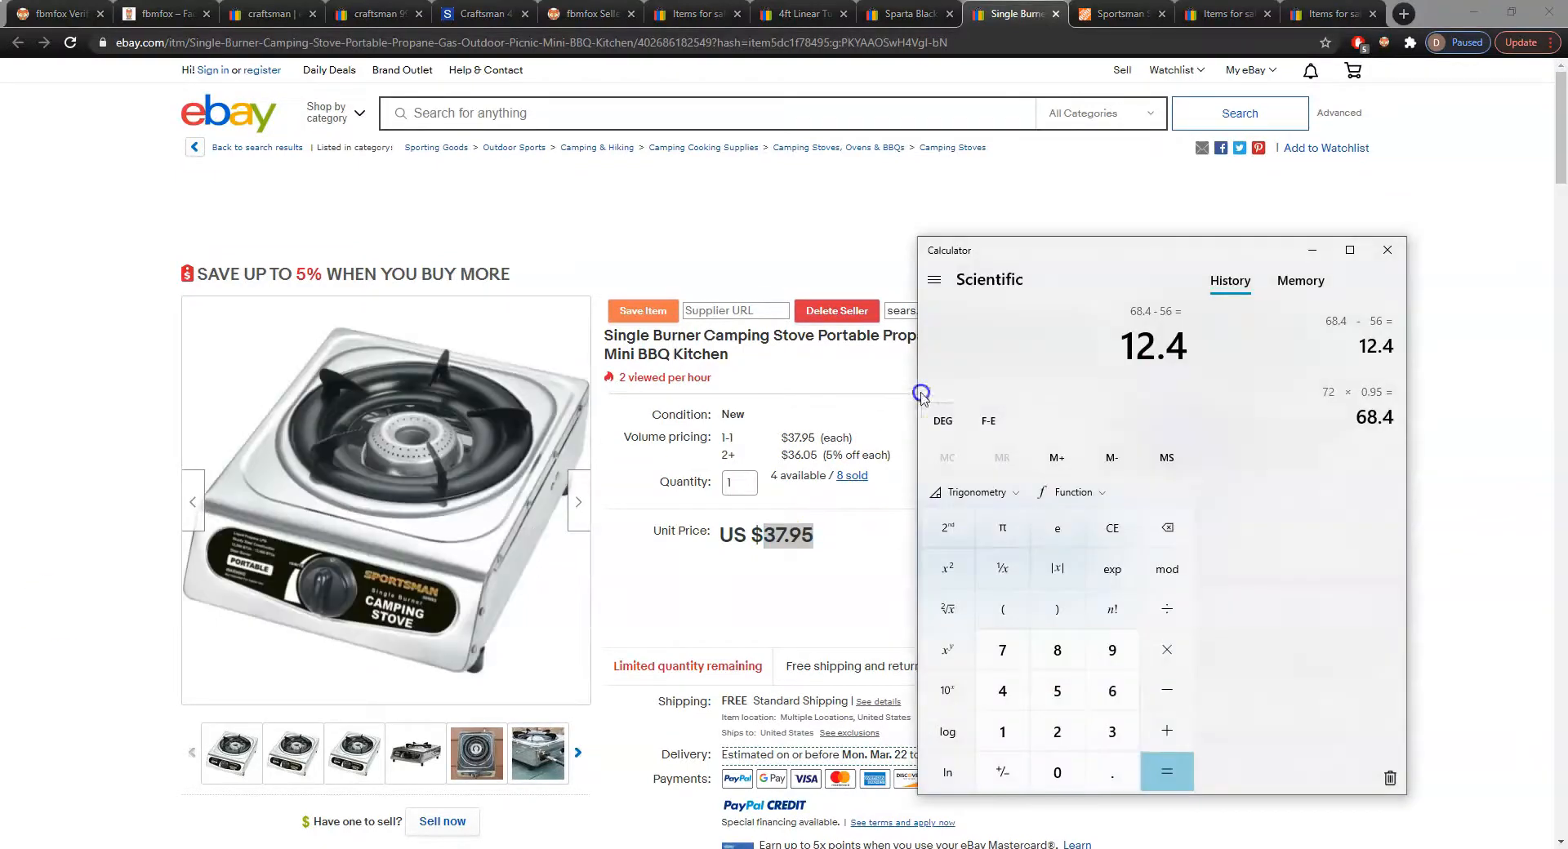
click(1115, 527)
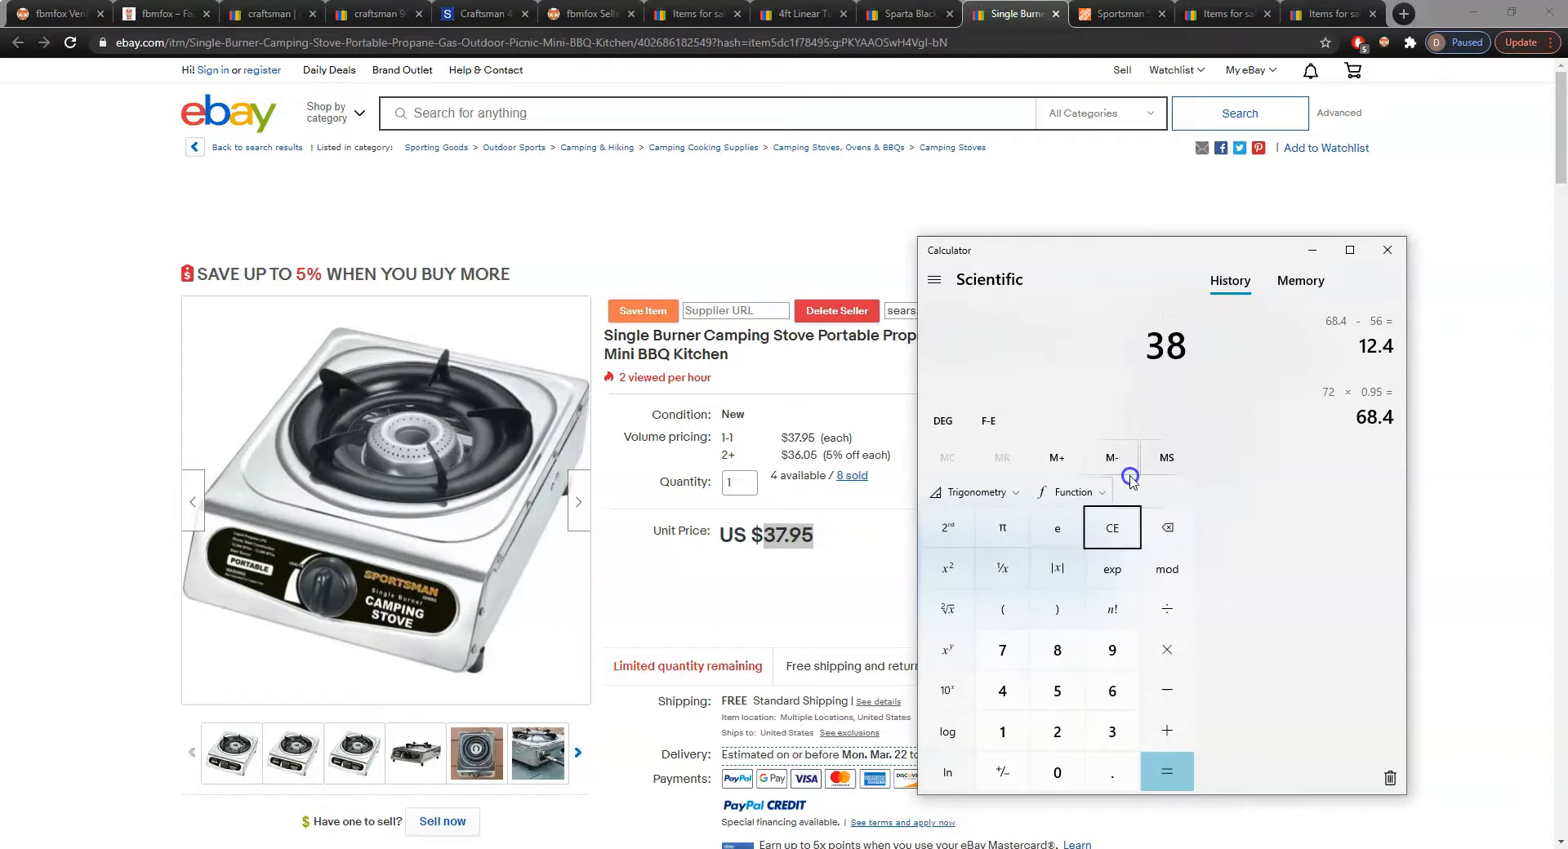
text(0.95)
key(Return)
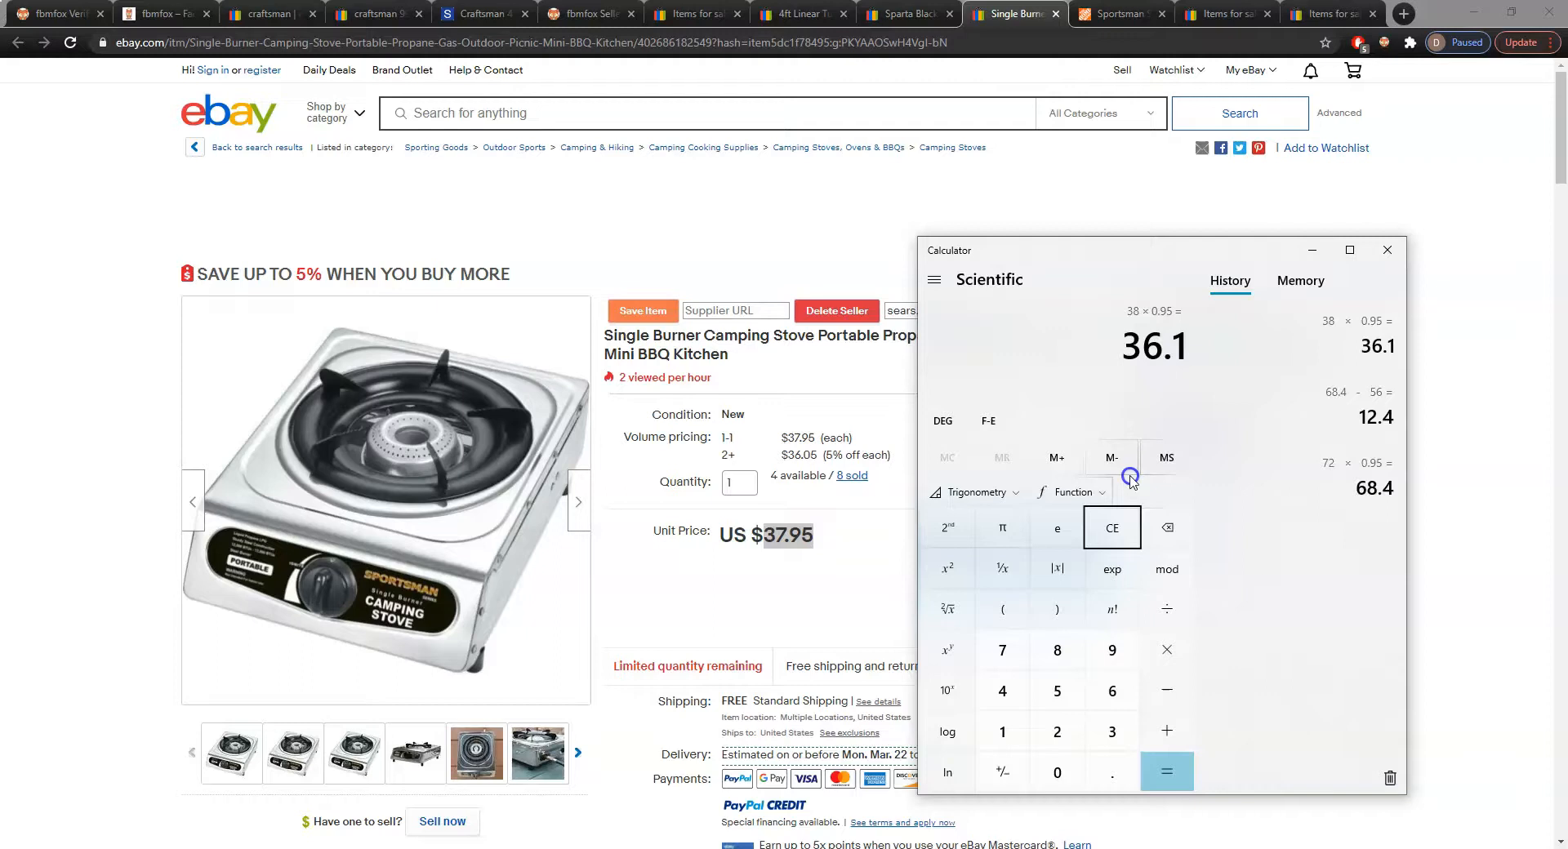
text(28)
key(Return)
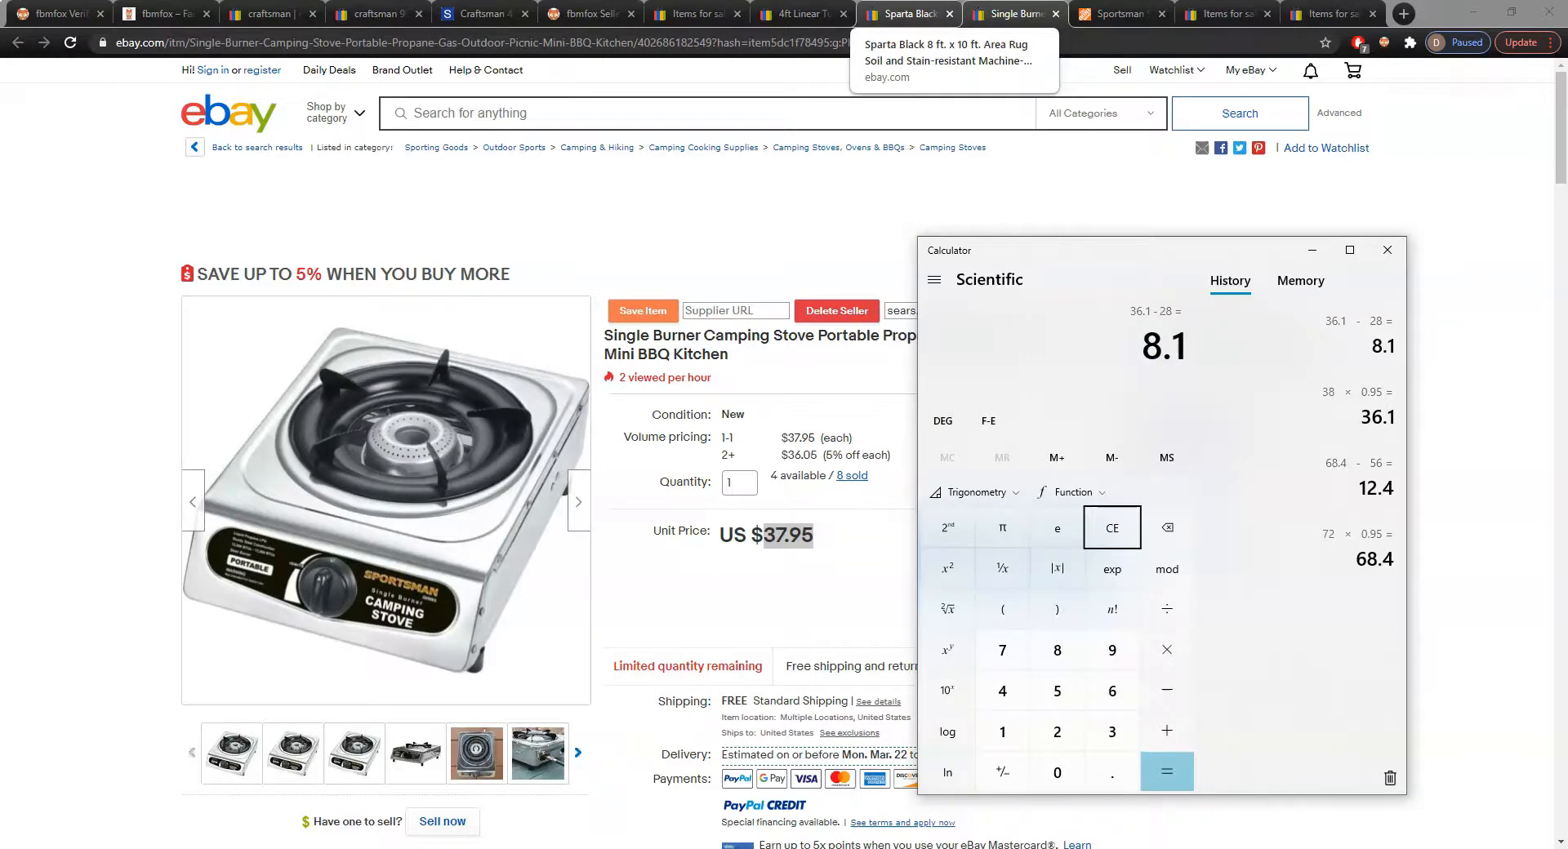
Save the camping stove's eBay listing to fbmfox with the Home Depot product page address as its supplier URL
click(907, 14)
click(698, 14)
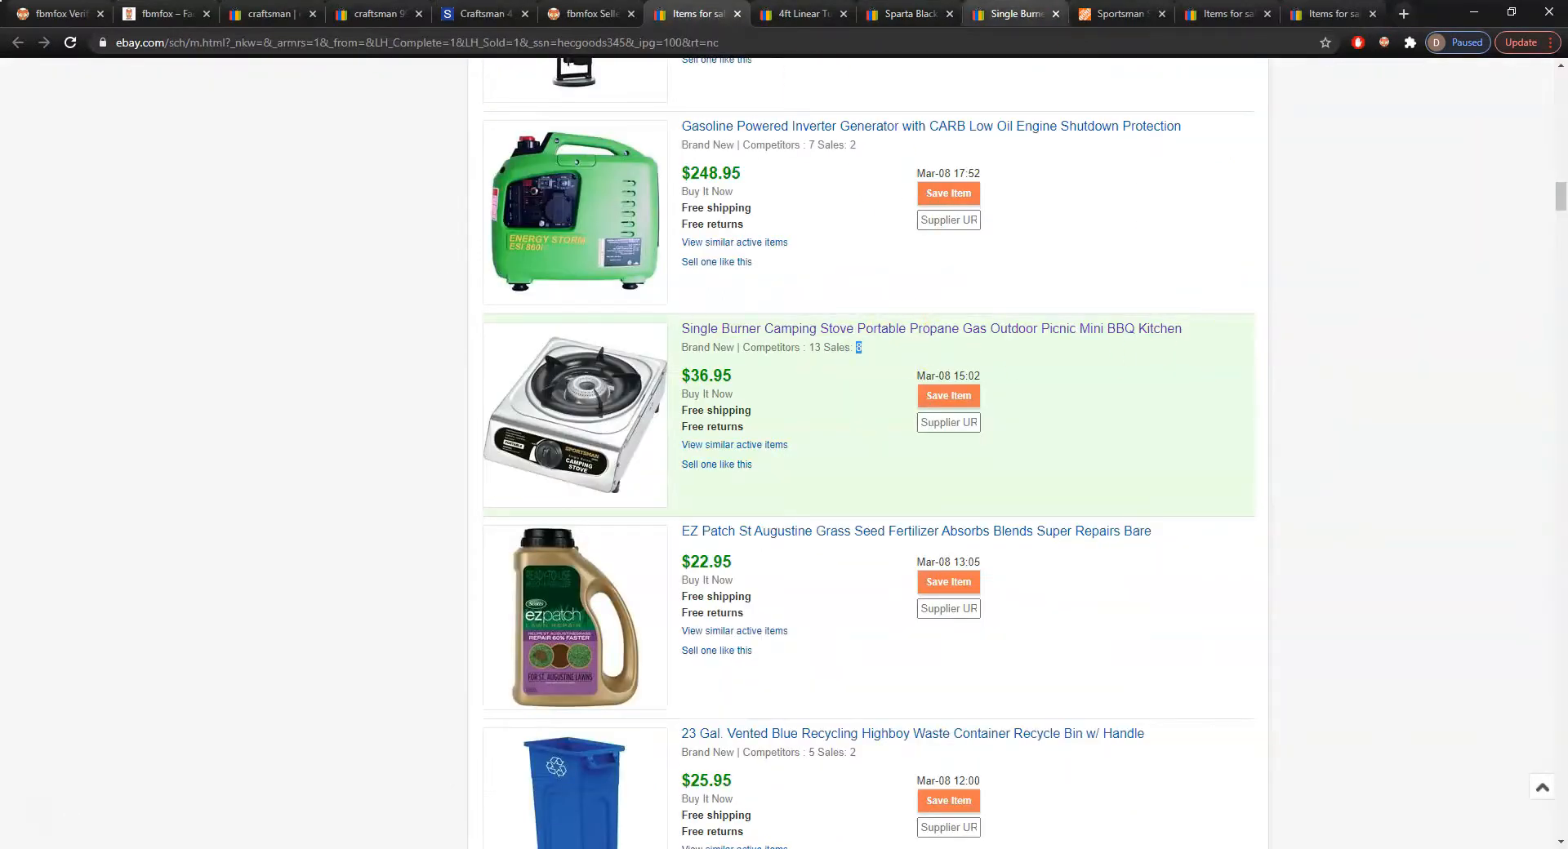
click(1013, 14)
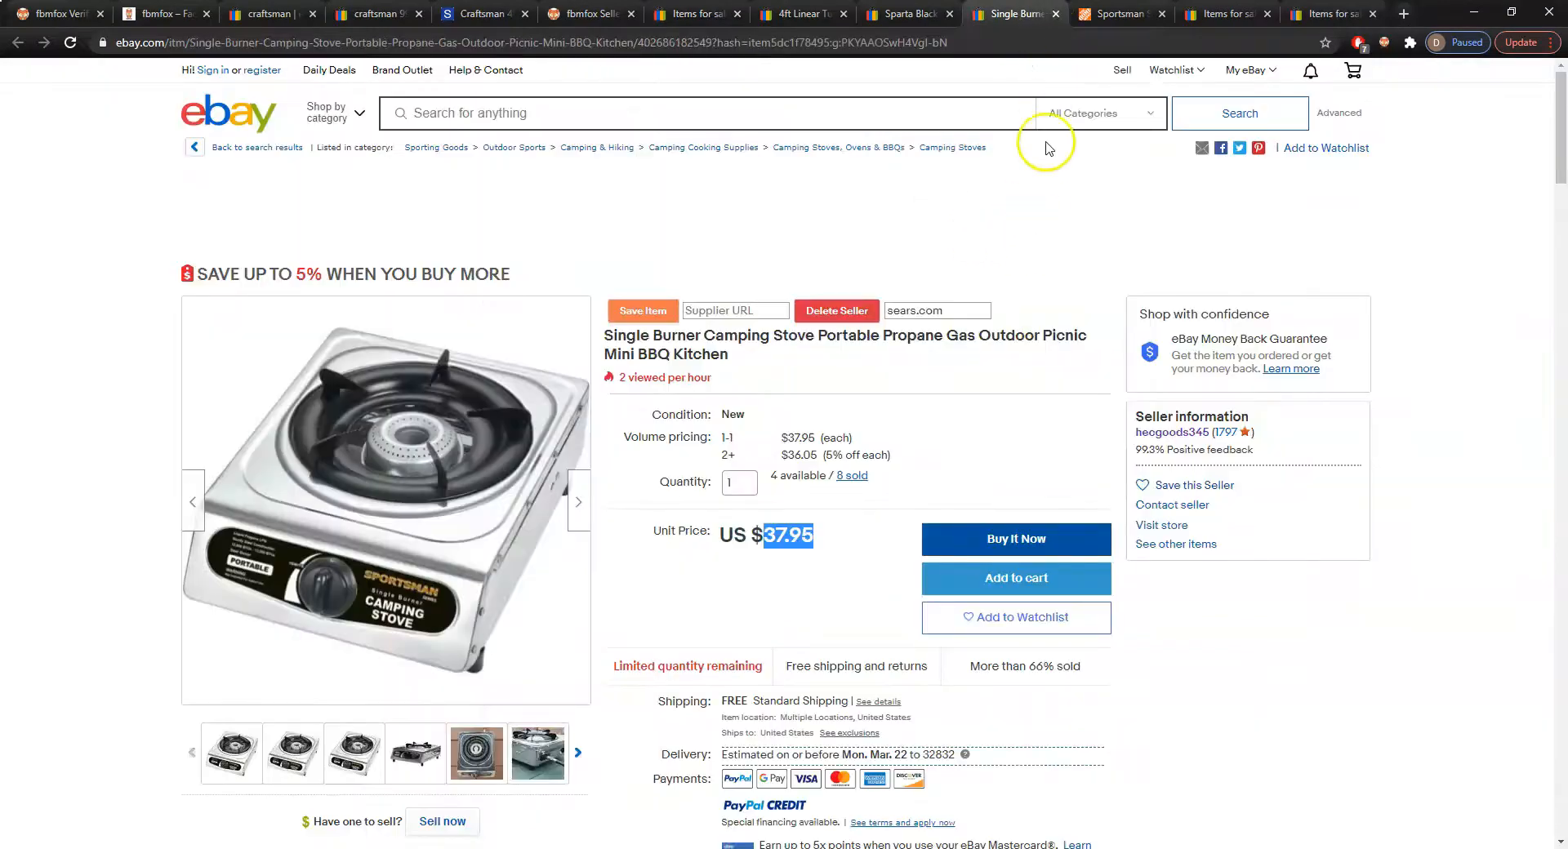
key(ctrl+Tab)
click(1051, 43)
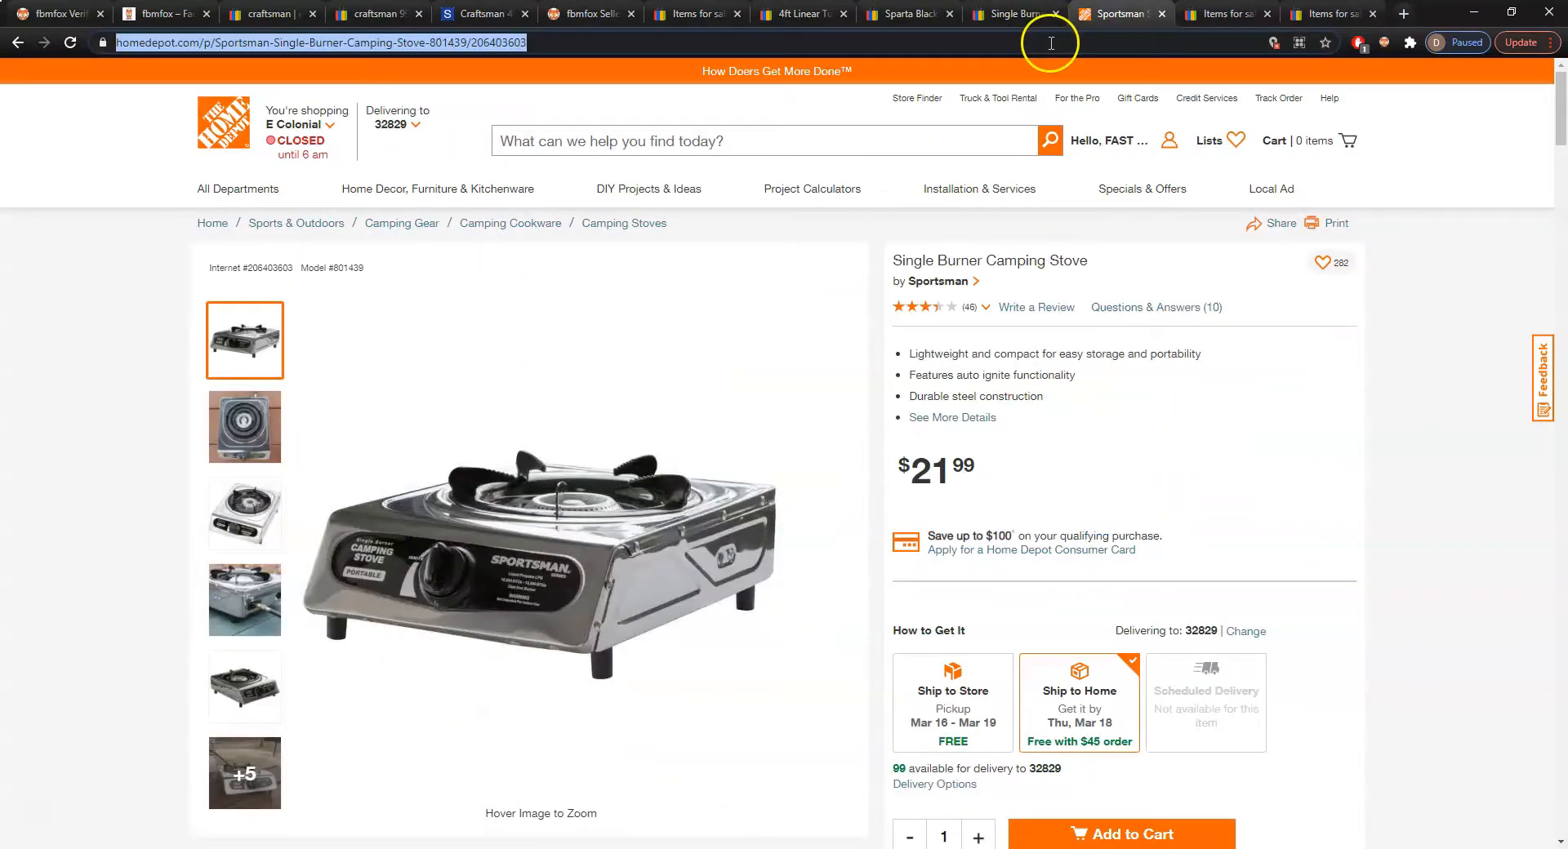
key(ctrl+shift+Tab)
click(736, 311)
click(633, 310)
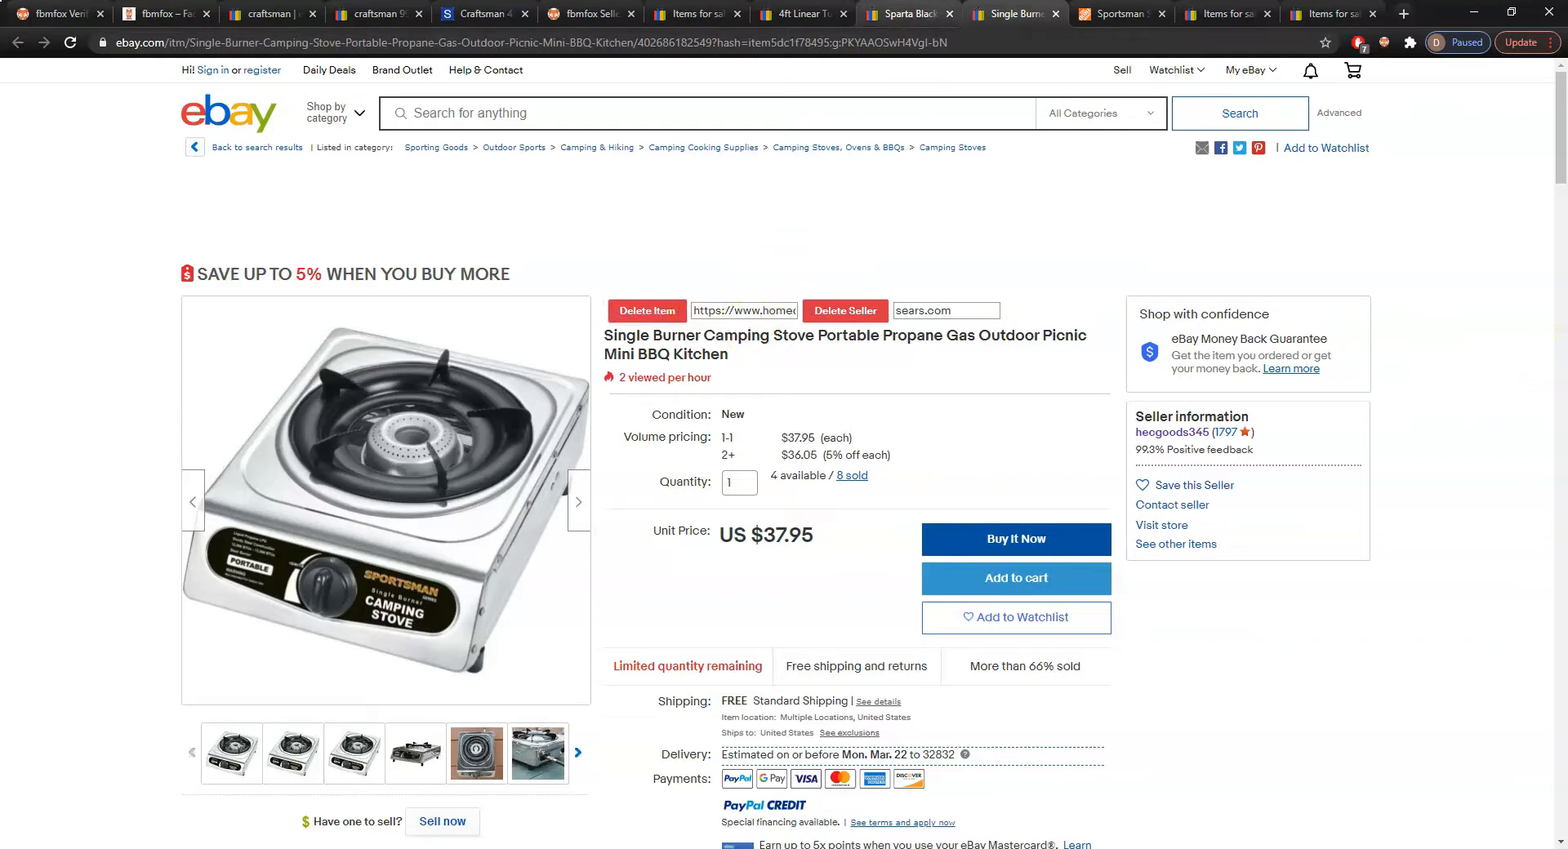
Open the saved single burner camping stove for editing in the fbmfox product list
click(604, 14)
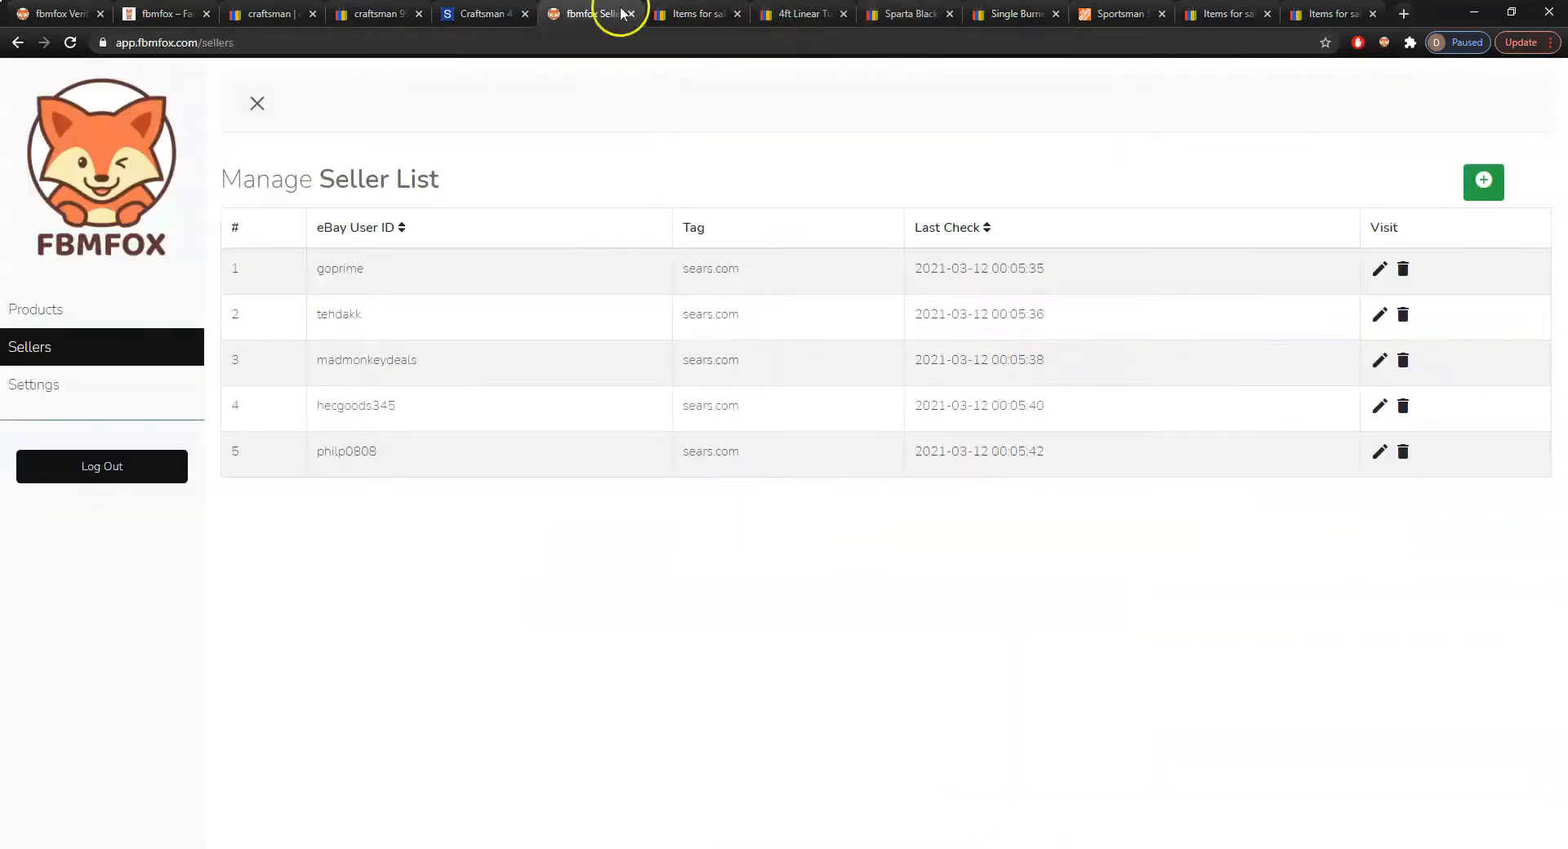
click(164, 307)
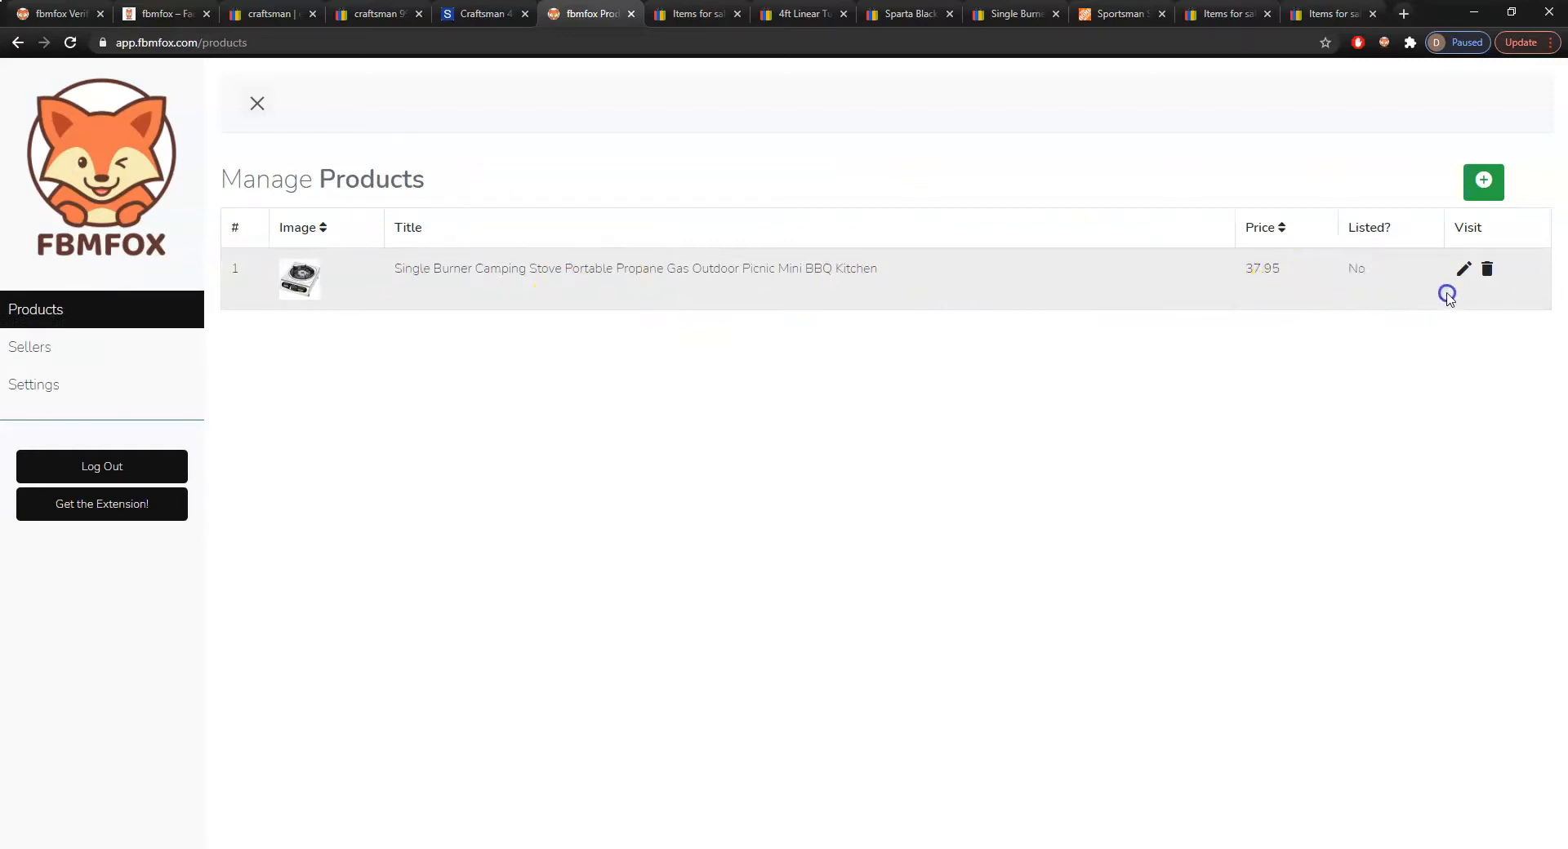
click(1464, 275)
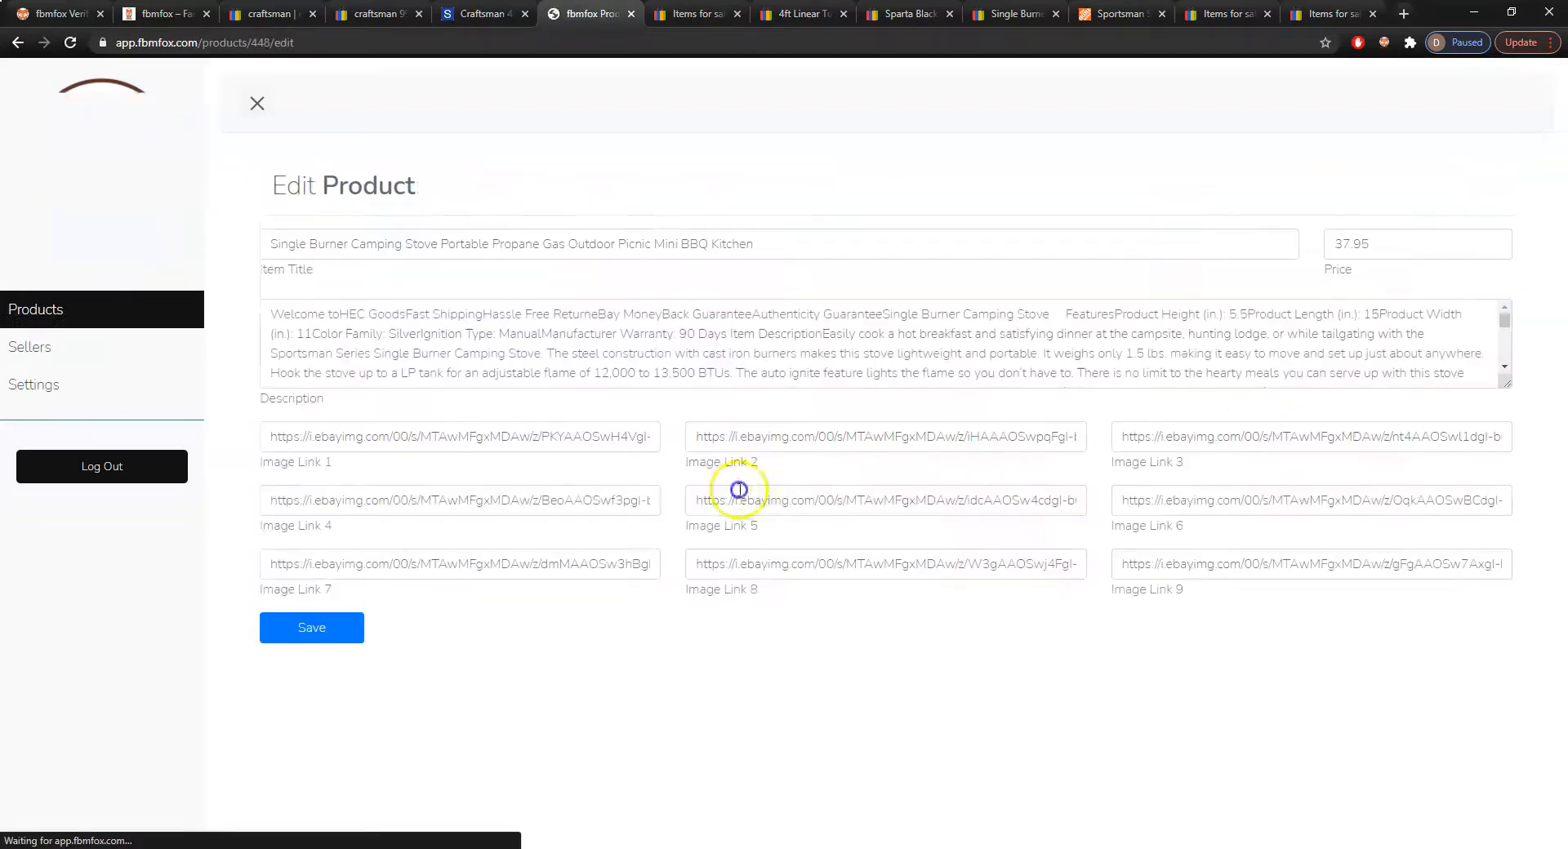
Review the stove's image links, enlarged description, price and title, and return to the product list without saving
triple_click(1309, 548)
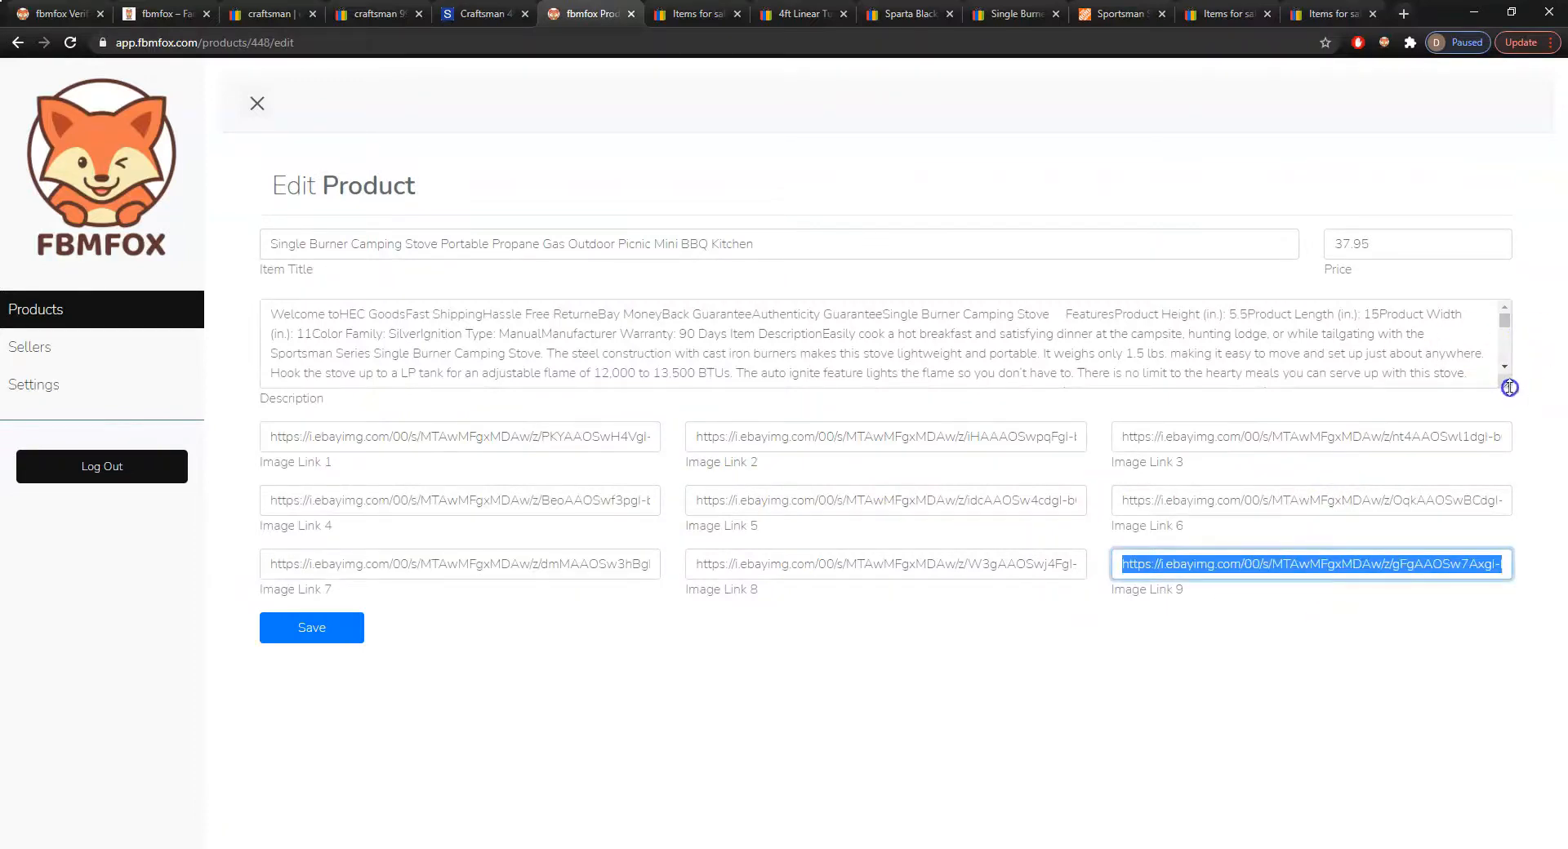
drag(1508, 386, 1507, 530)
click(1150, 412)
scroll(1103, 354, down, 3)
scroll(1043, 352, up, 3)
click(1397, 250)
double_click(593, 243)
click(32, 312)
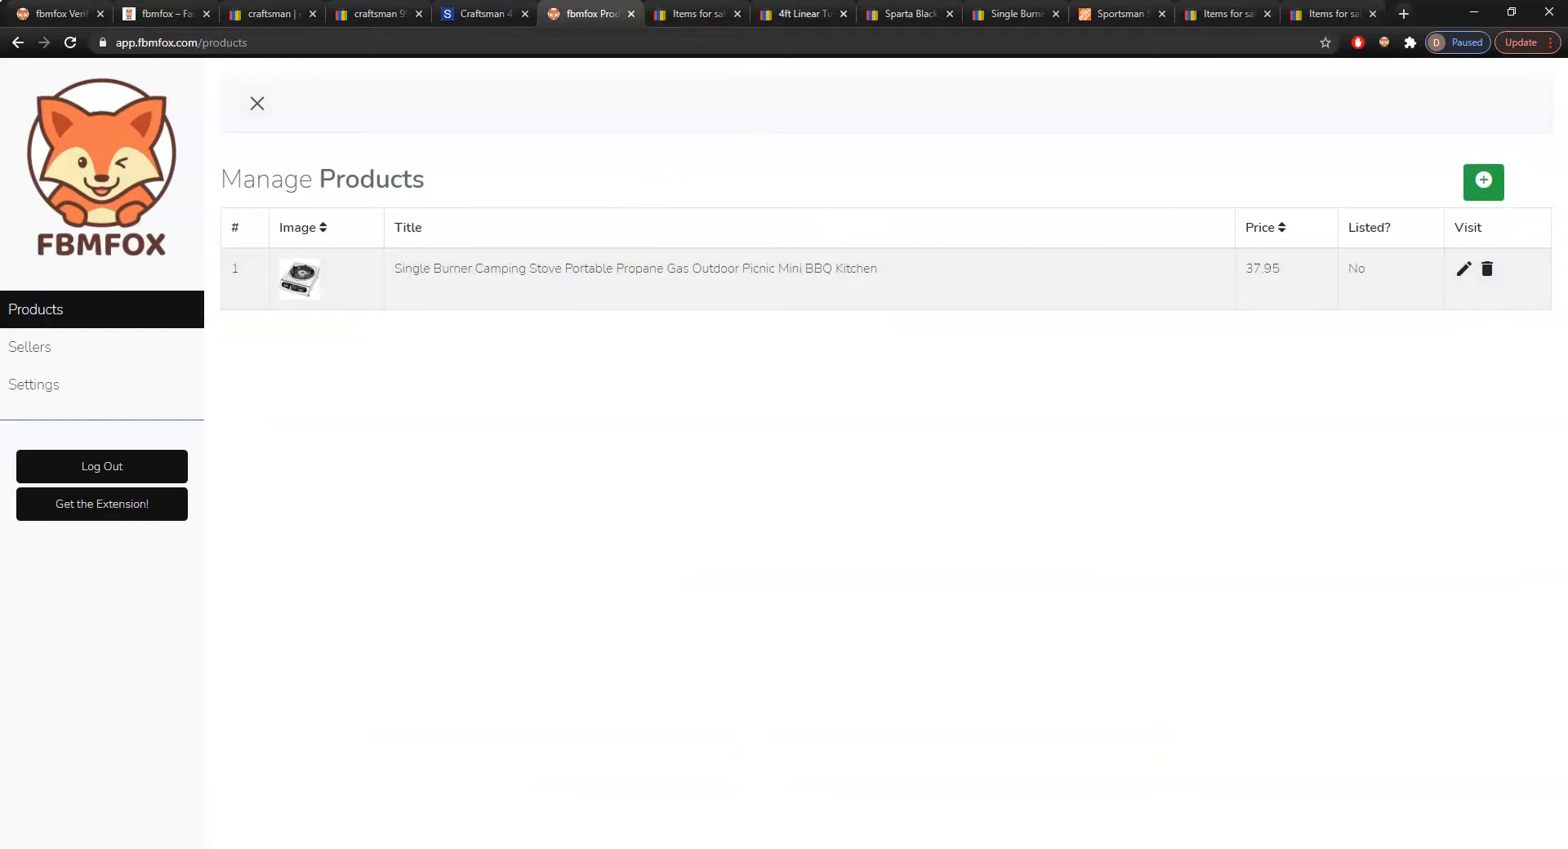
Search Google for the full item description text of the Sparta Black area rug's eBay listing
click(804, 14)
click(923, 14)
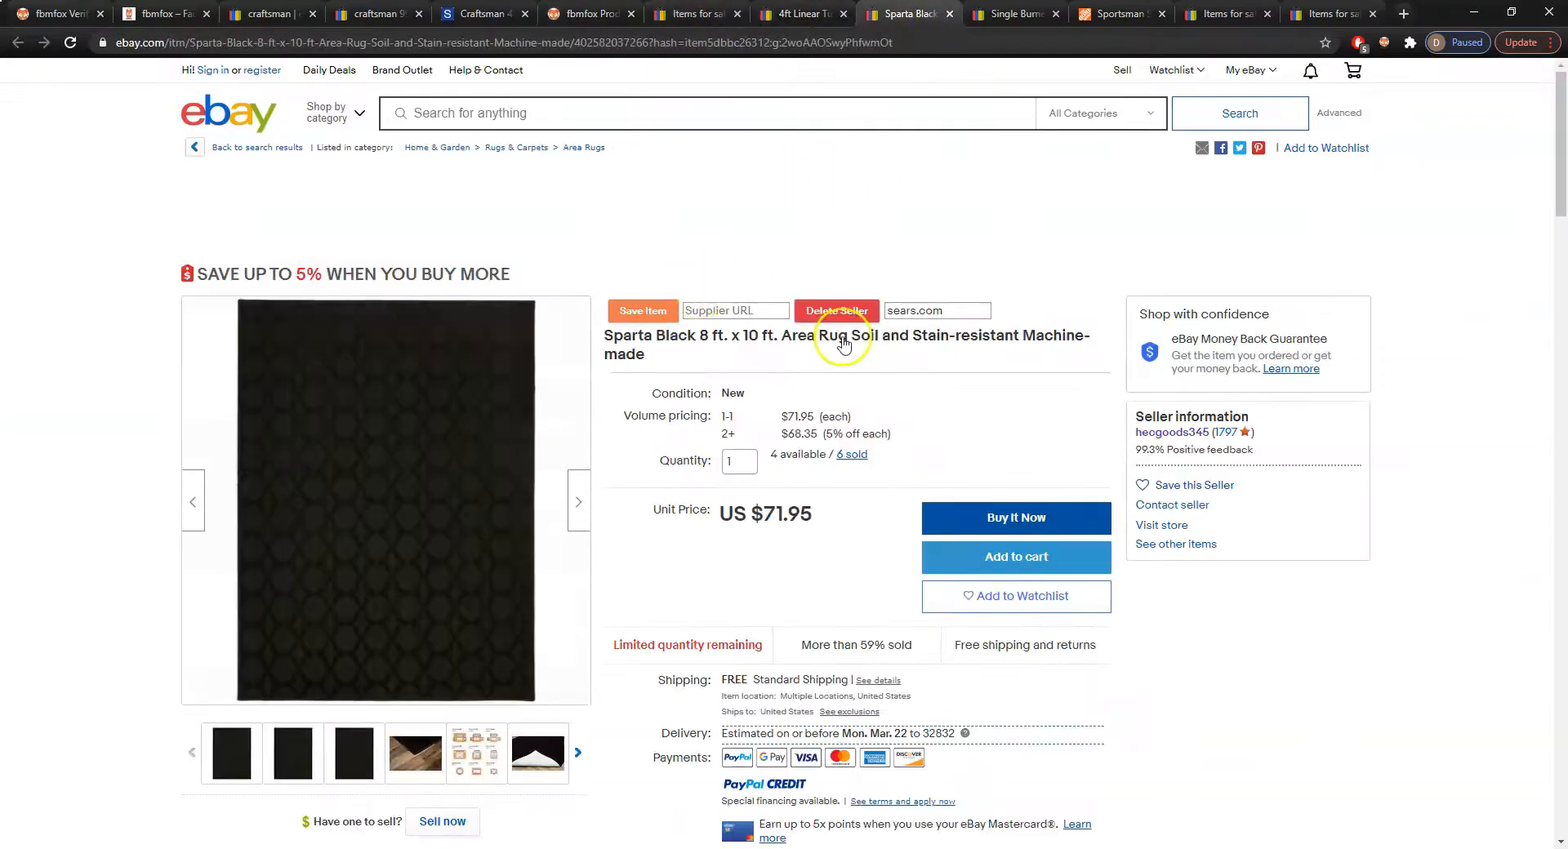
scroll(844, 344, down, 20)
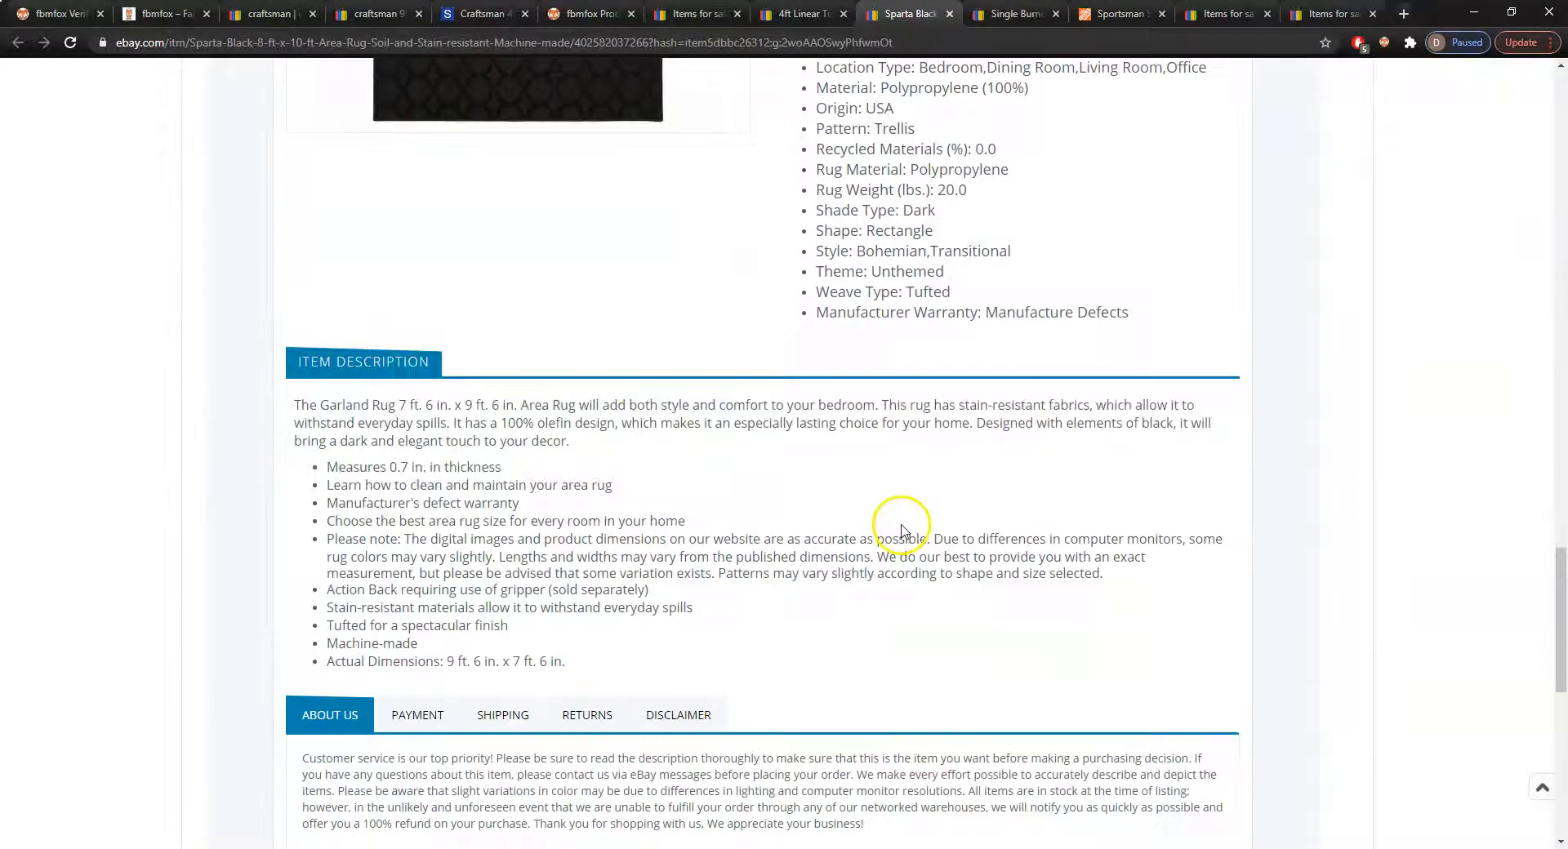
triple_click(658, 413)
drag(658, 414, 666, 574)
right_click(931, 482)
click(980, 518)
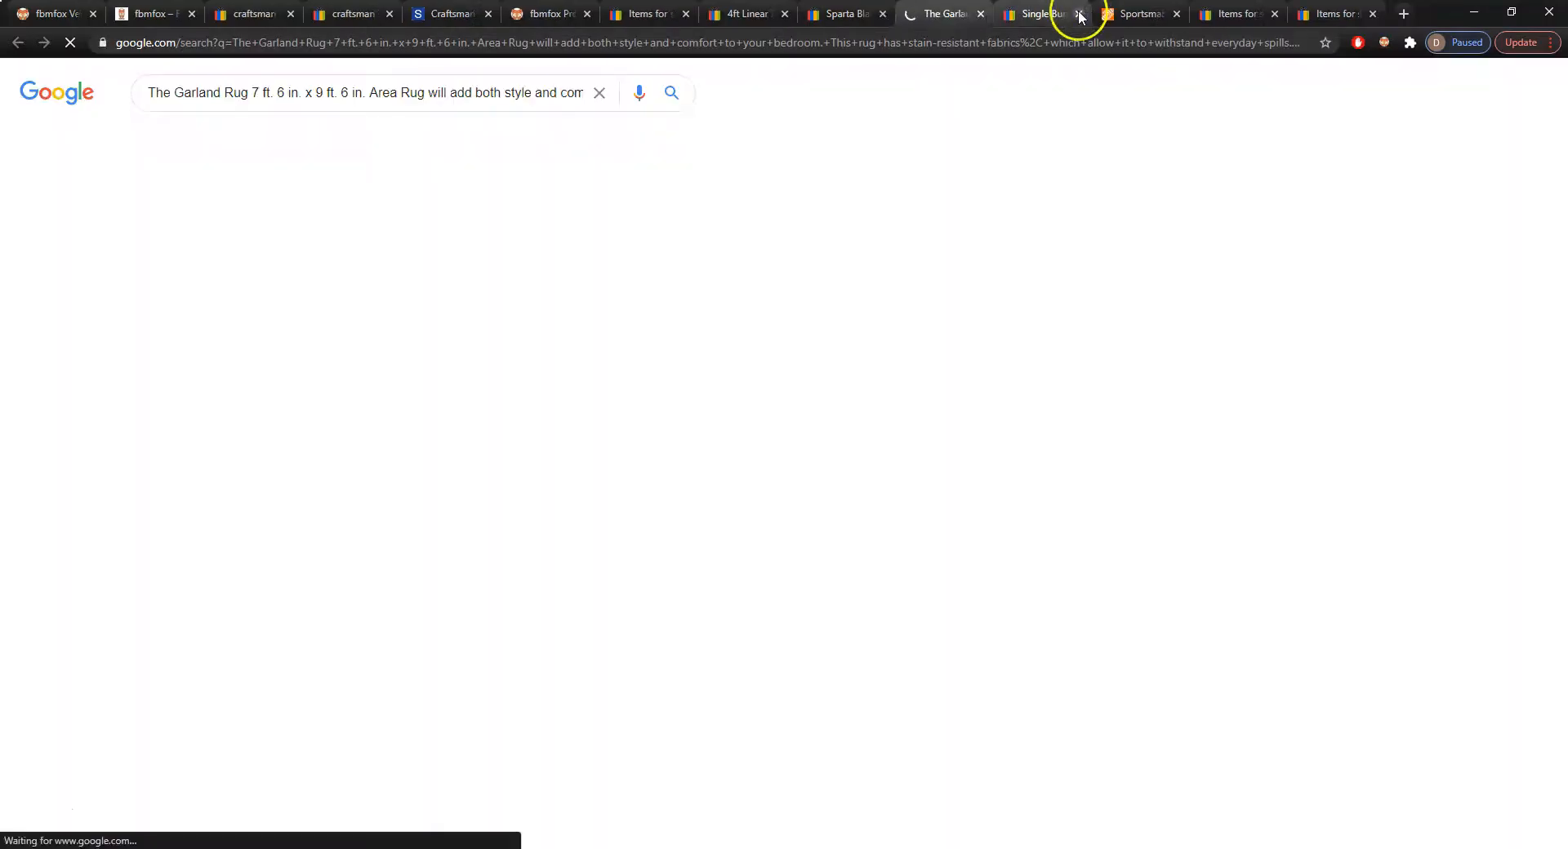
Close the stove's eBay page and open the Home Depot search result for the Garland Rug Sparta Black 8 ft. x 10 ft. rug
click(1079, 14)
scroll(648, 430, down, 4)
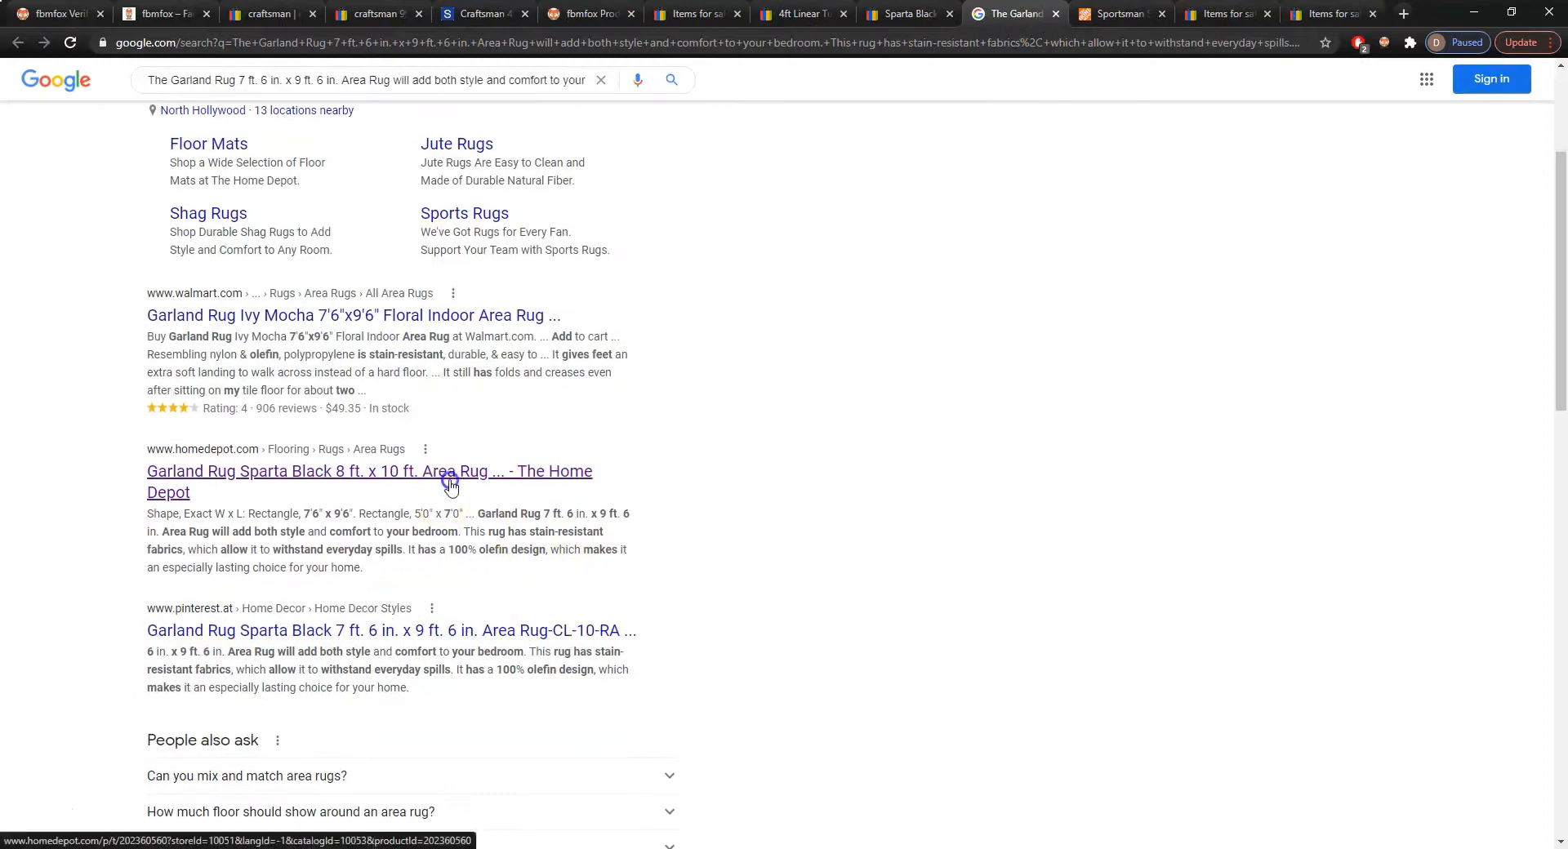
click(543, 479)
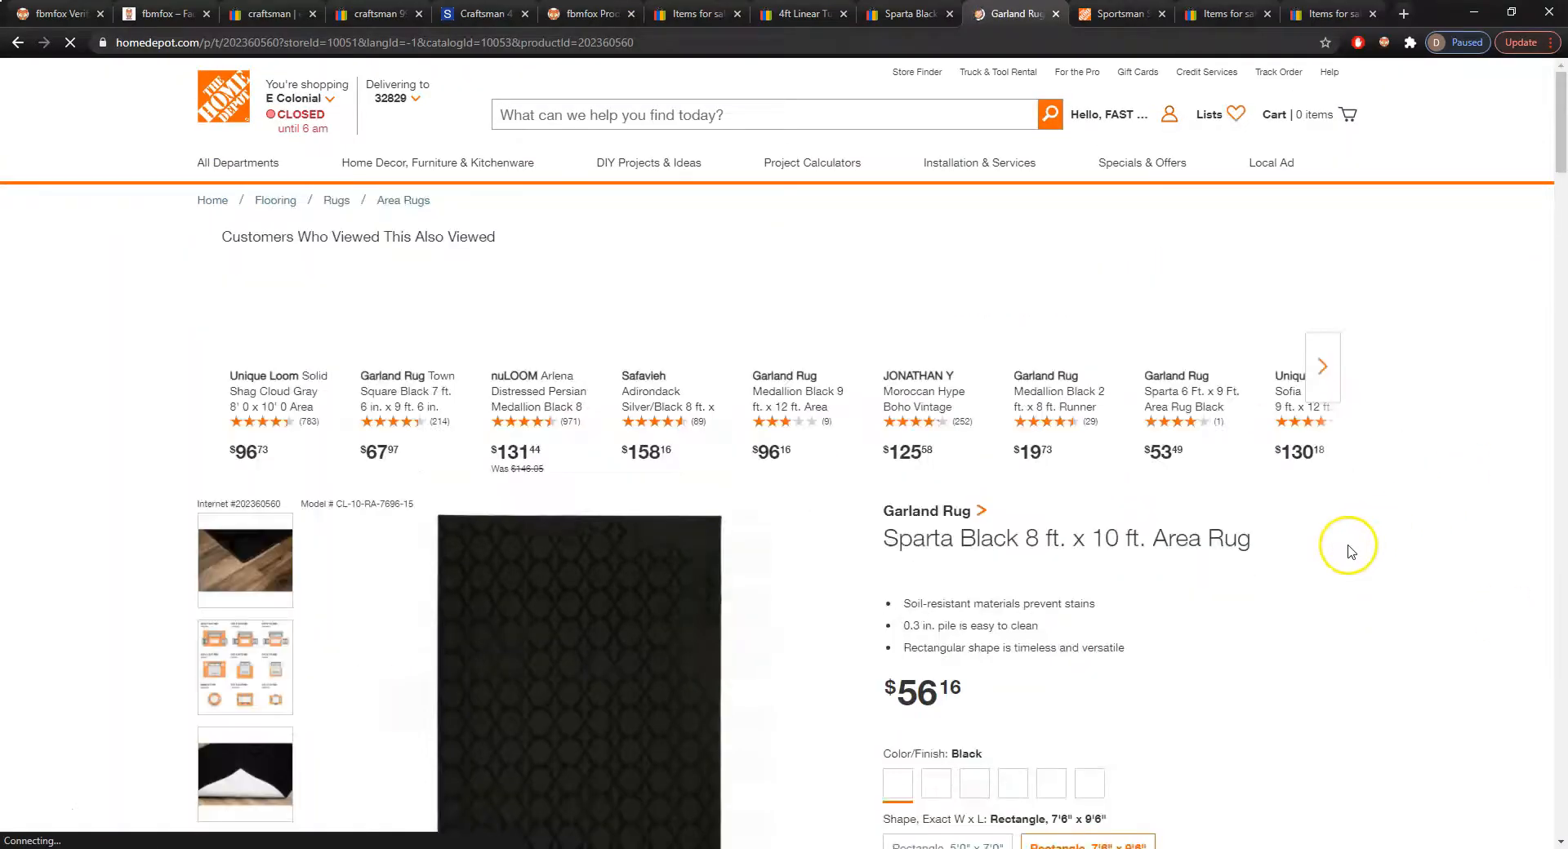
Compare the Home Depot price of the Sparta Black 8 ft. x 10 ft. rug with its eBay selling price
scroll(1348, 552, down, 5)
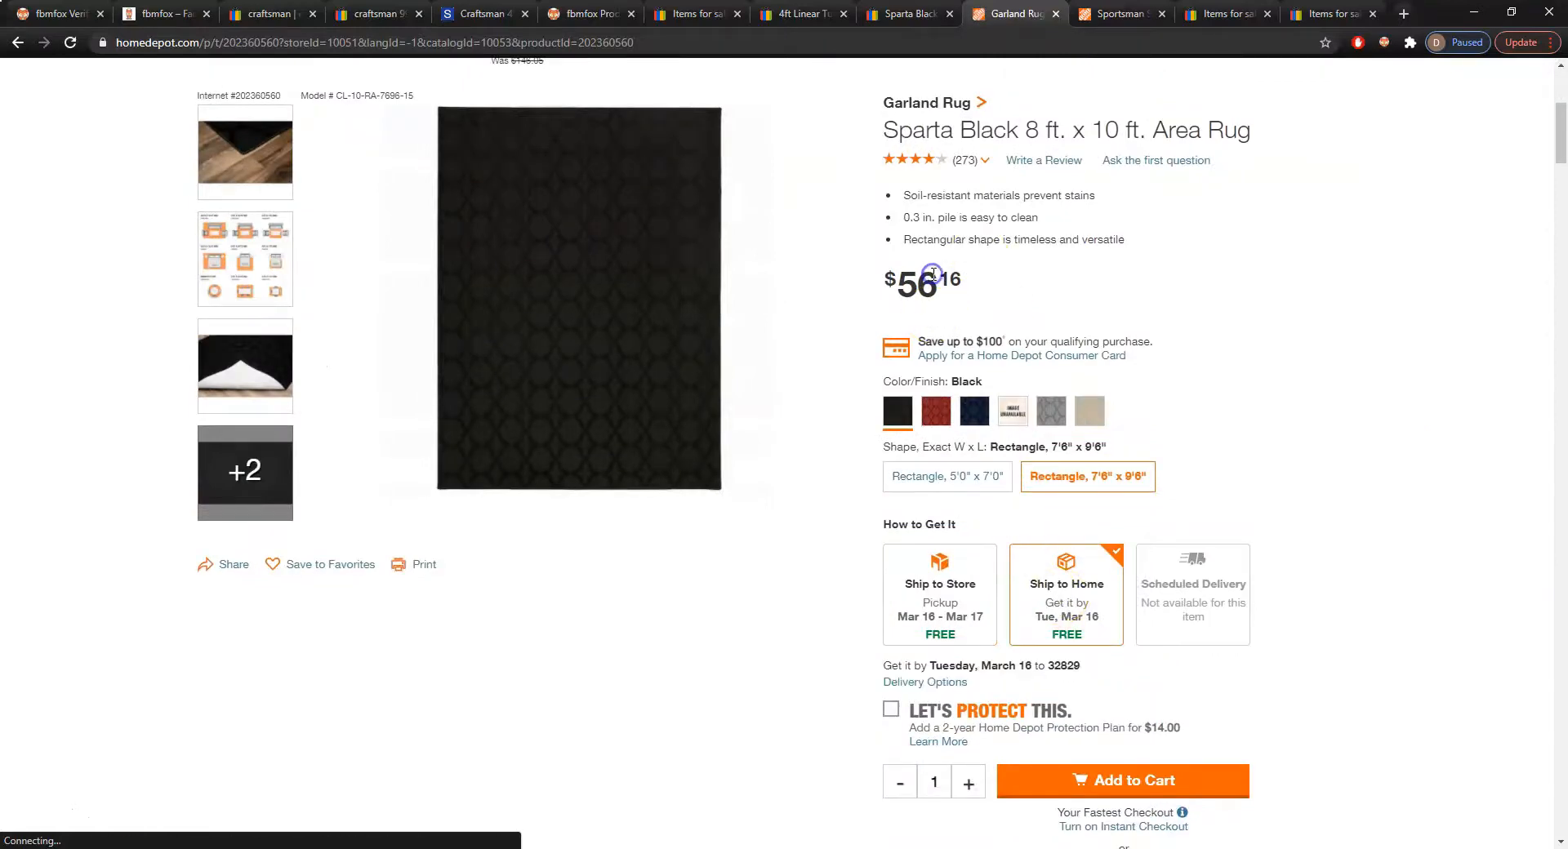
click(915, 13)
scroll(945, 420, up, 10)
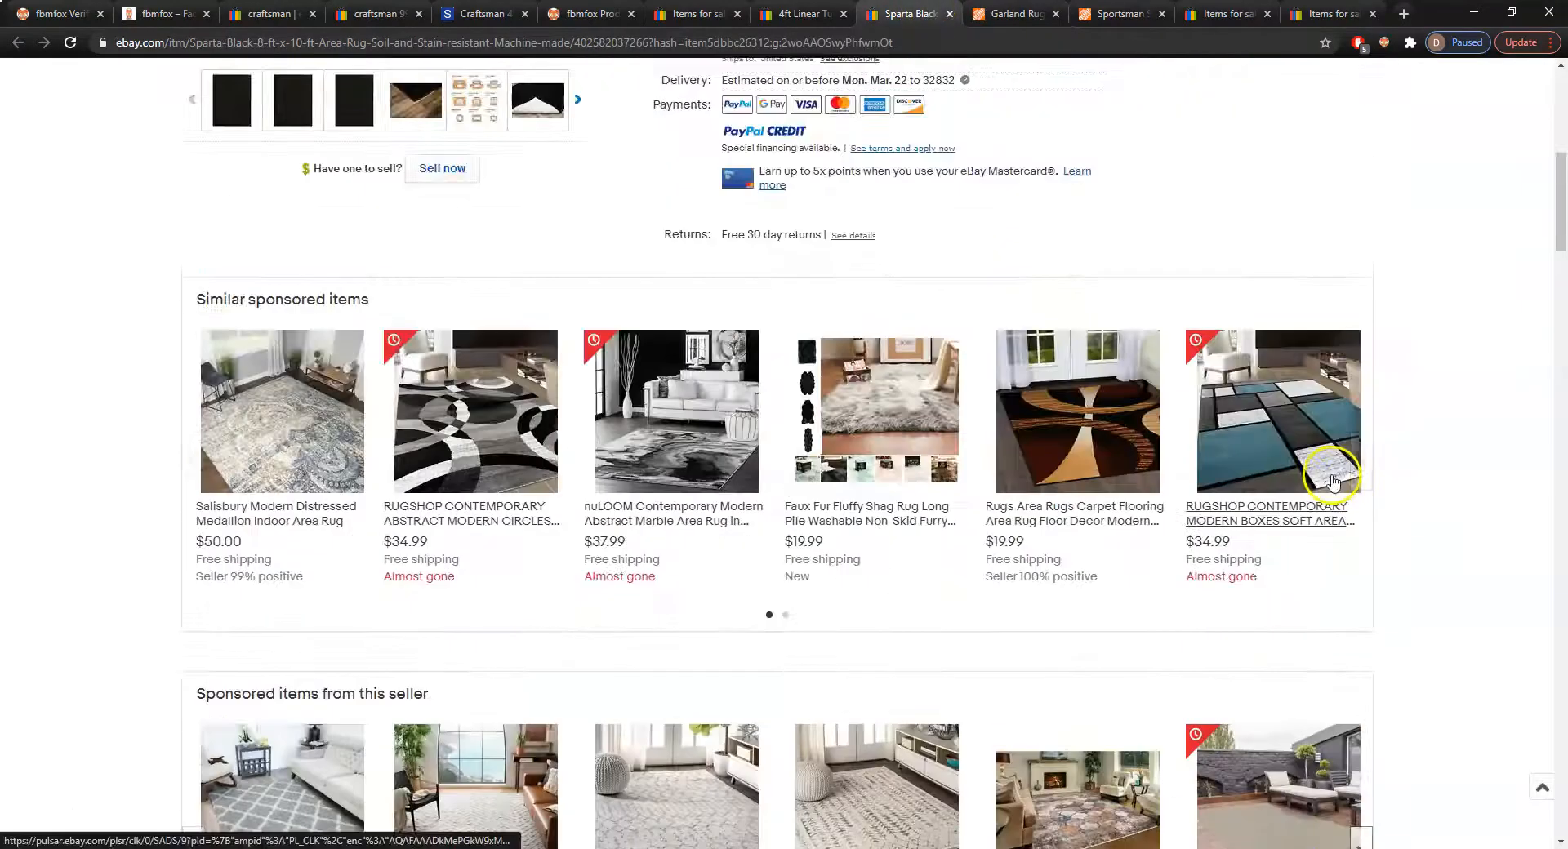
scroll(1332, 482, up, 6)
drag(815, 351, 766, 351)
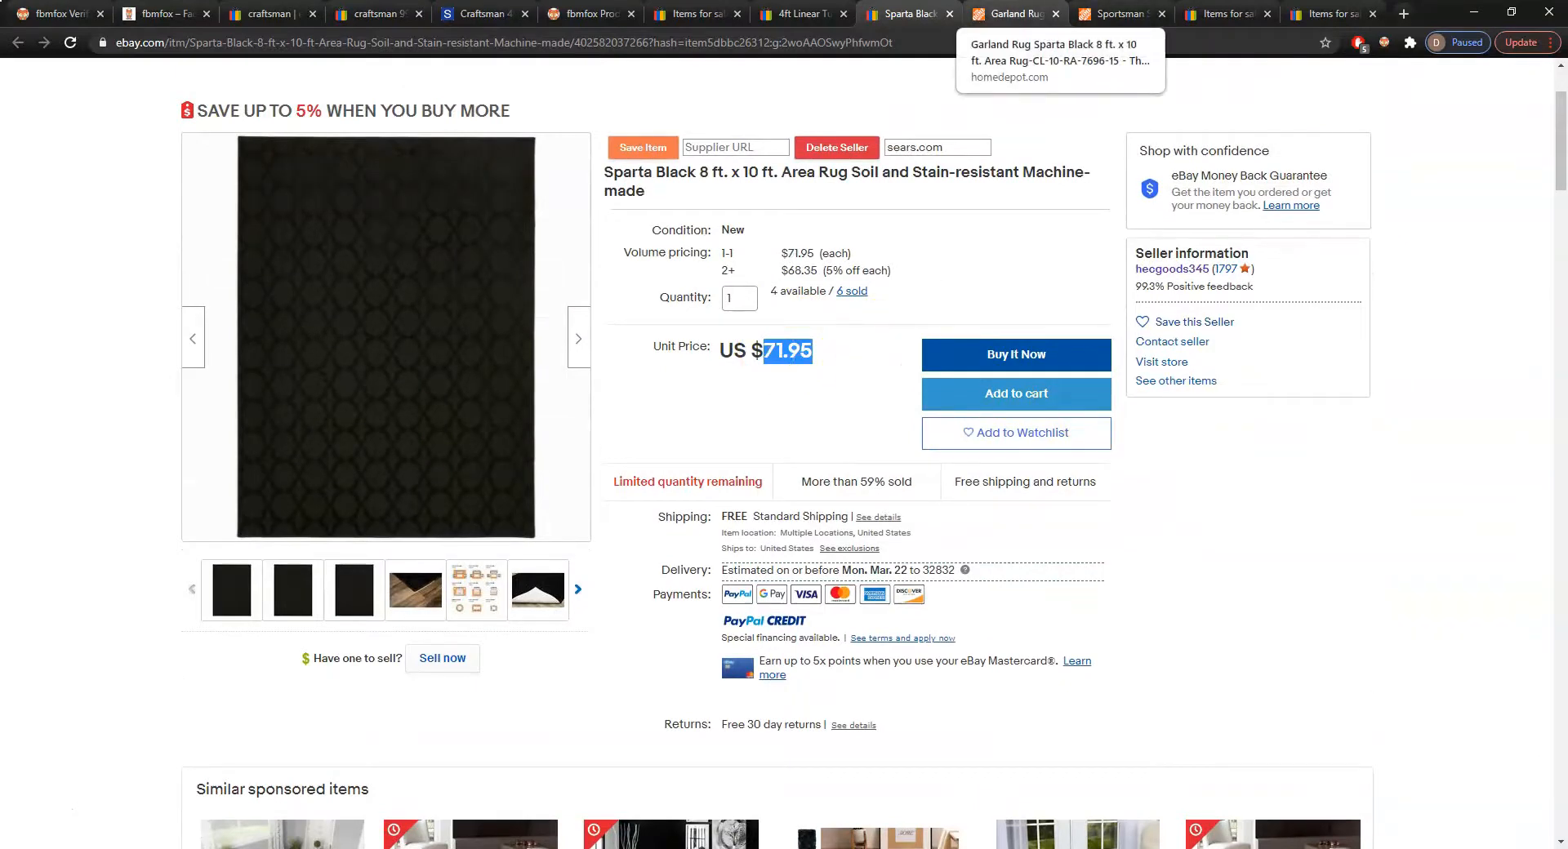
Save the Sparta Black rug from its eBay listing with the Home Depot product page address as supplier URL
click(1013, 14)
click(989, 42)
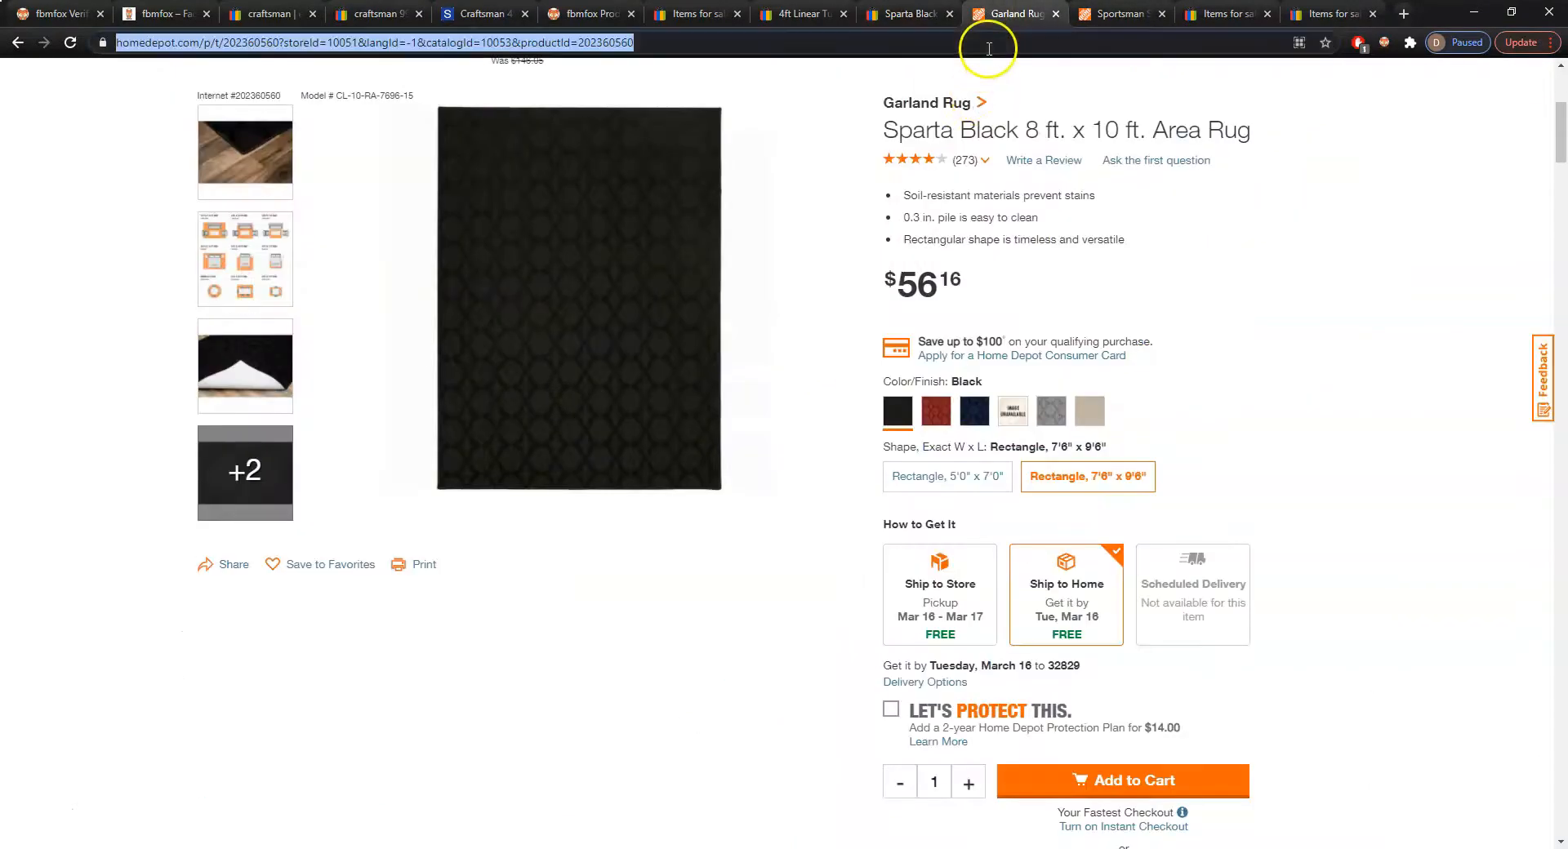
scroll(1318, 208, up, 3)
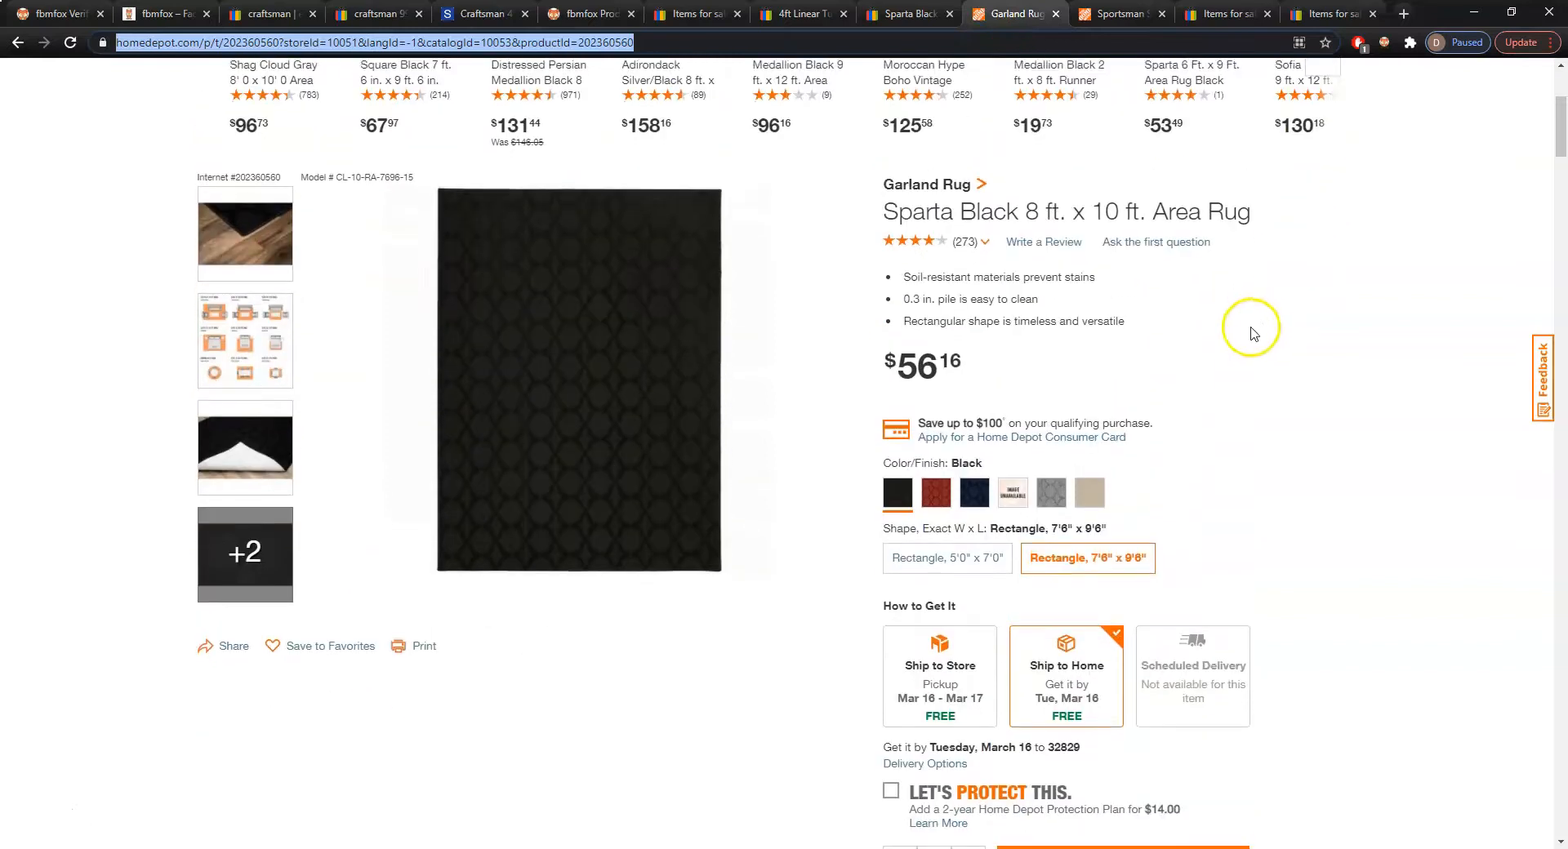
click(906, 14)
click(754, 146)
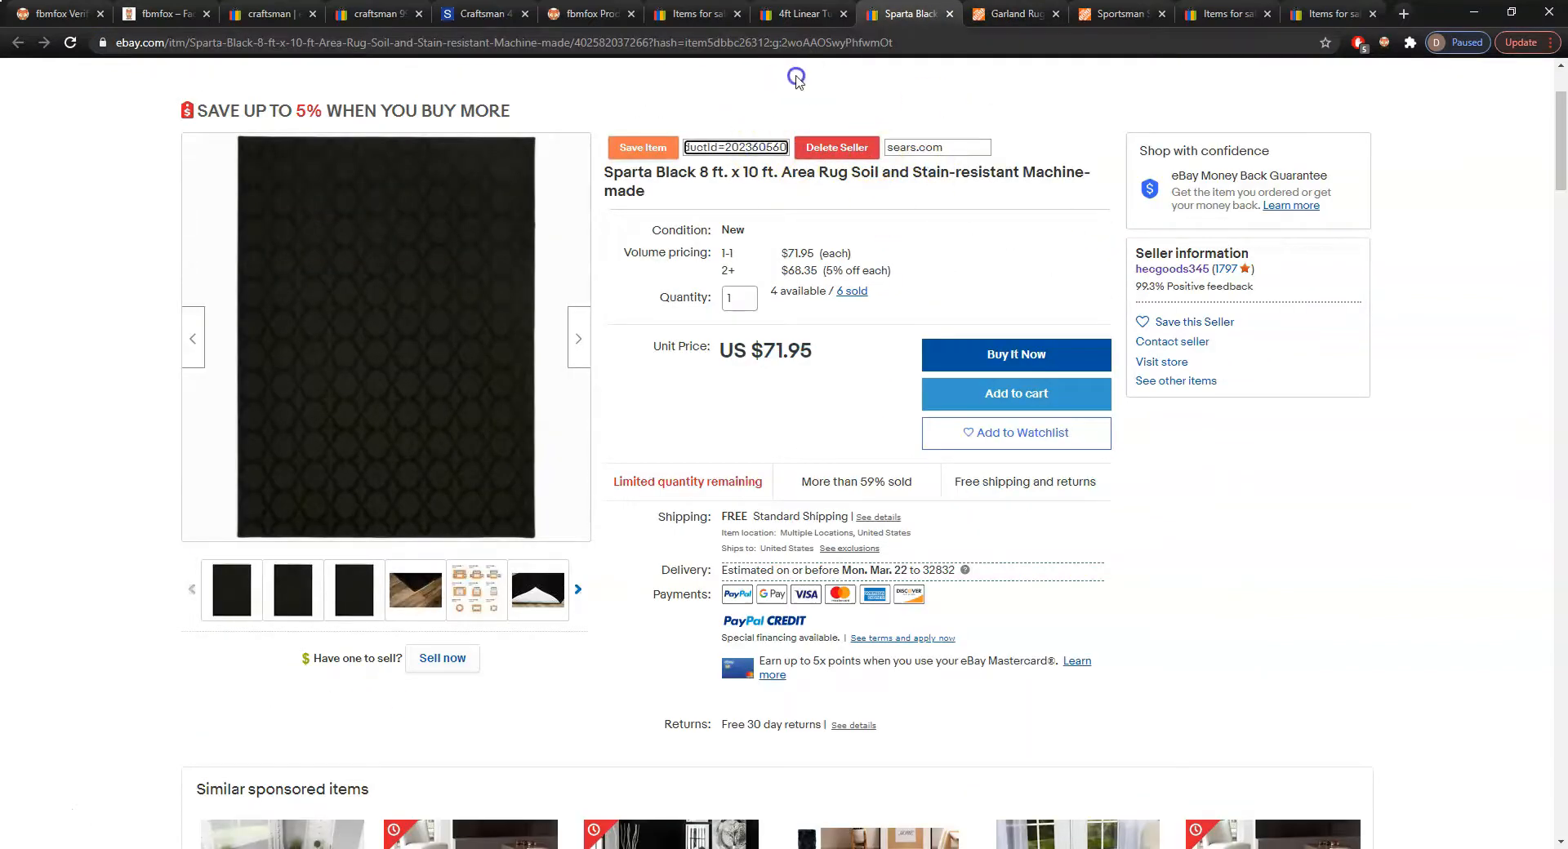
click(638, 152)
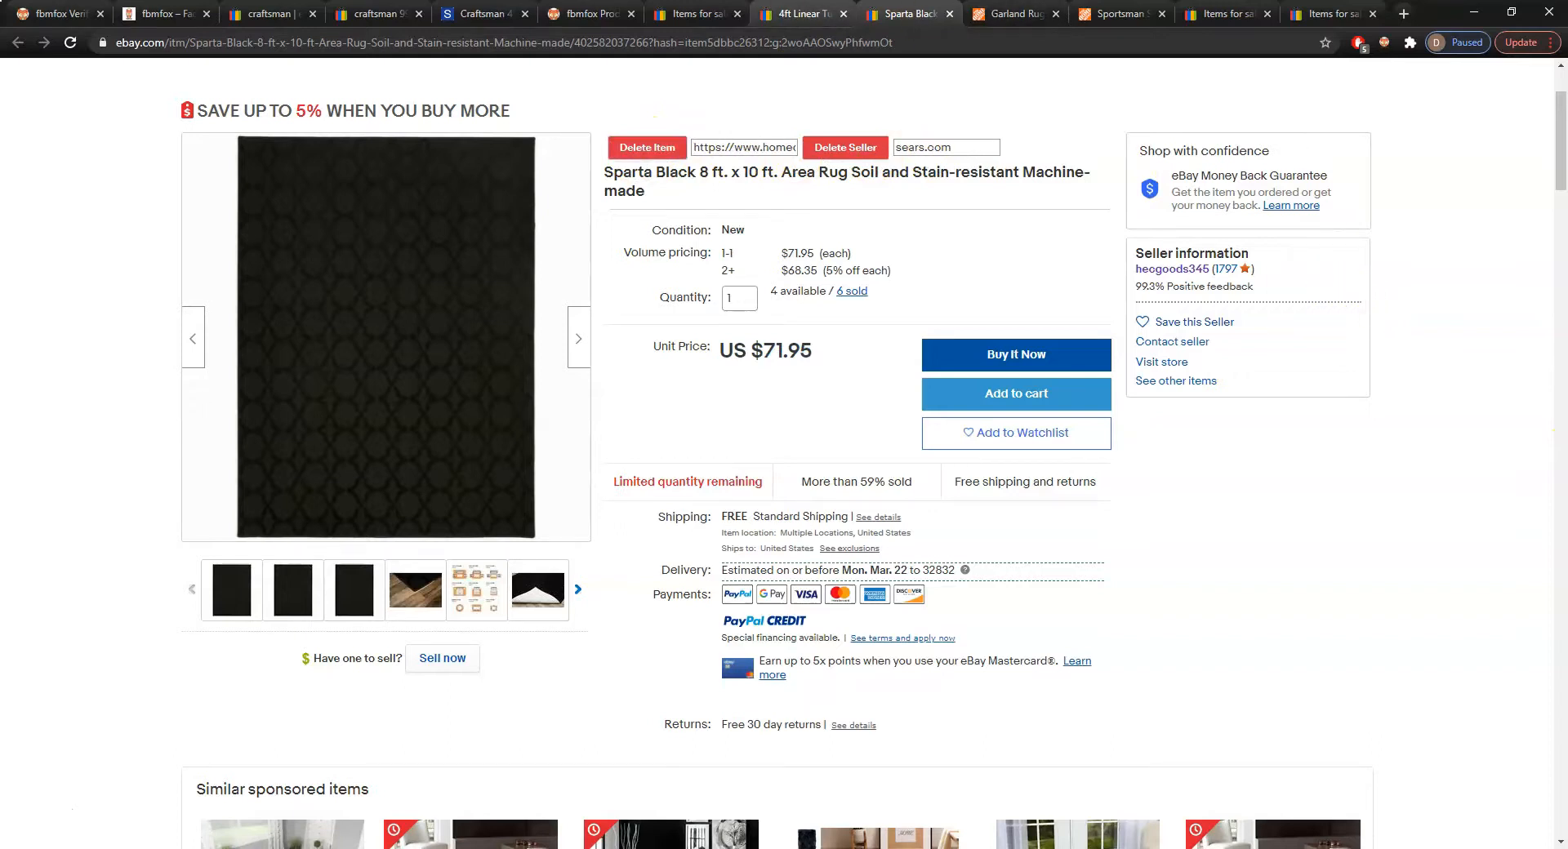
Check the fbmfox product list and the extension's Lister selection for the saved products
click(583, 13)
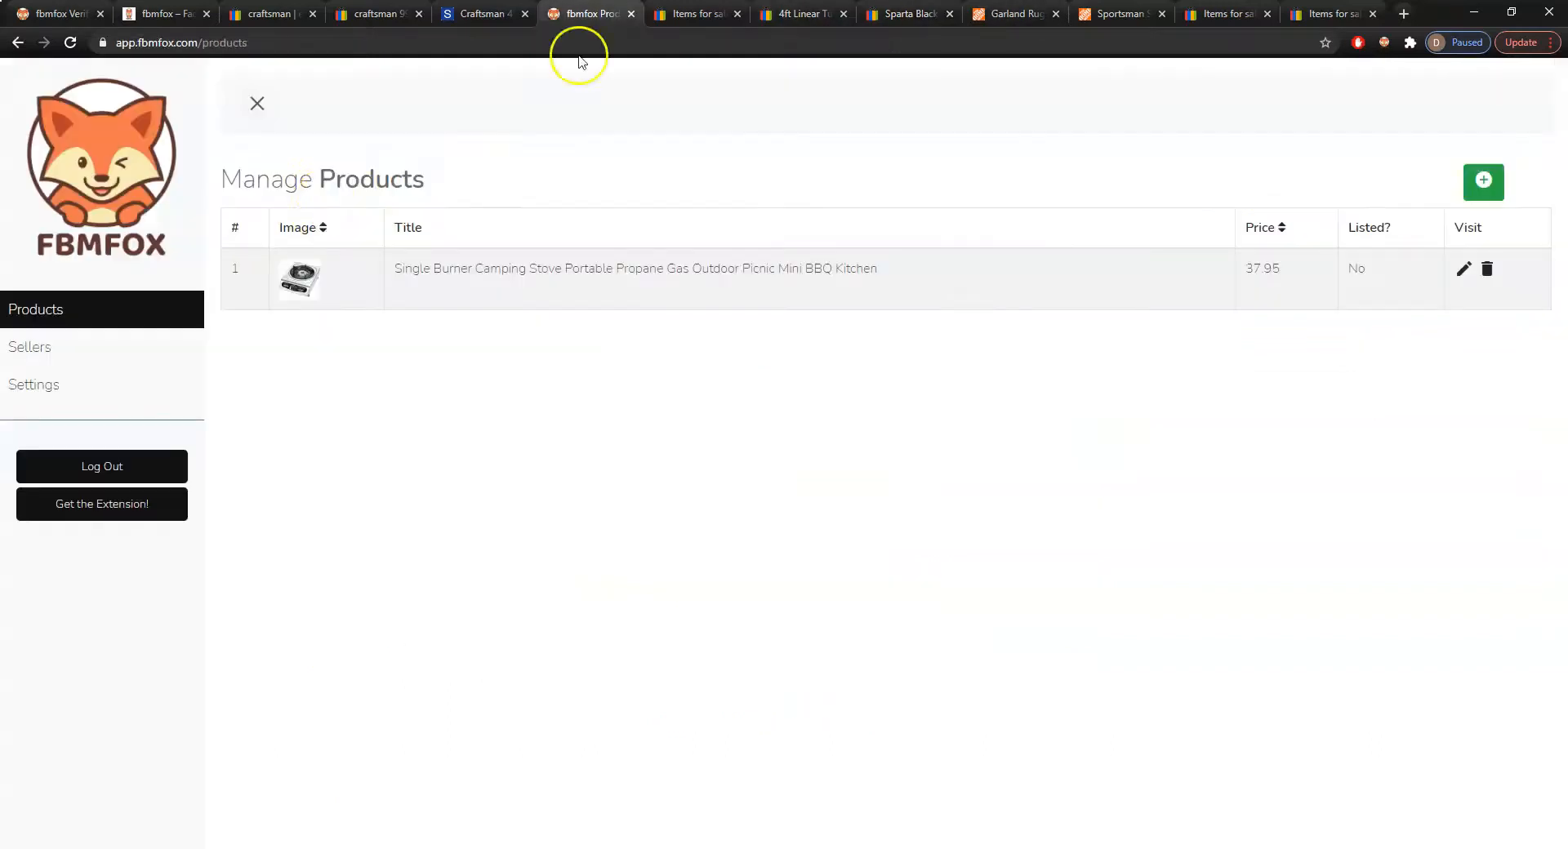
click(98, 315)
click(1012, 14)
key(ctrl+shift+Tab)
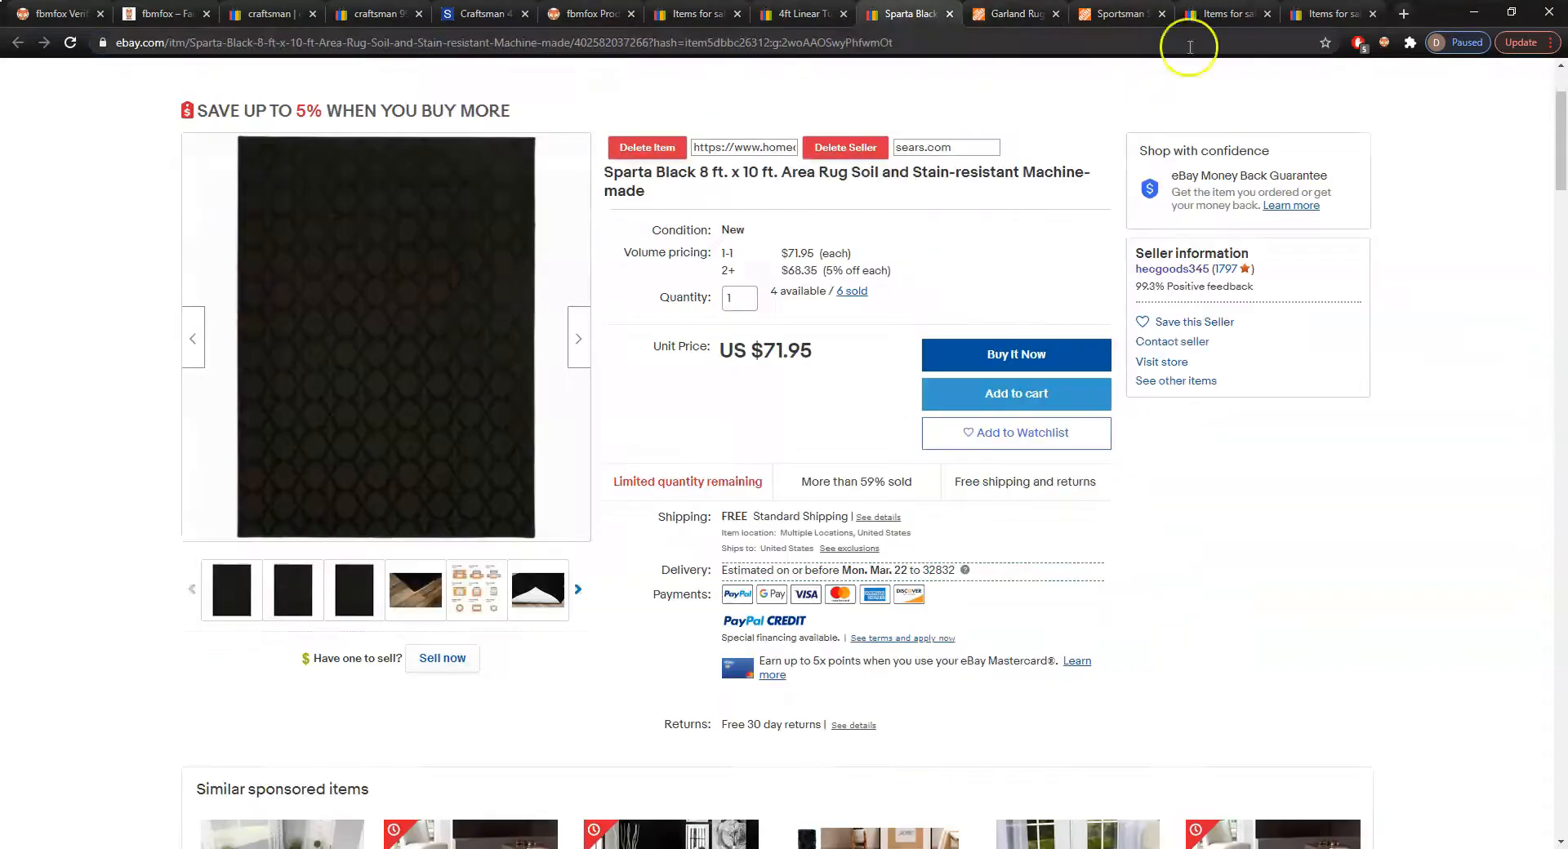
click(1388, 45)
click(1301, 308)
click(1298, 332)
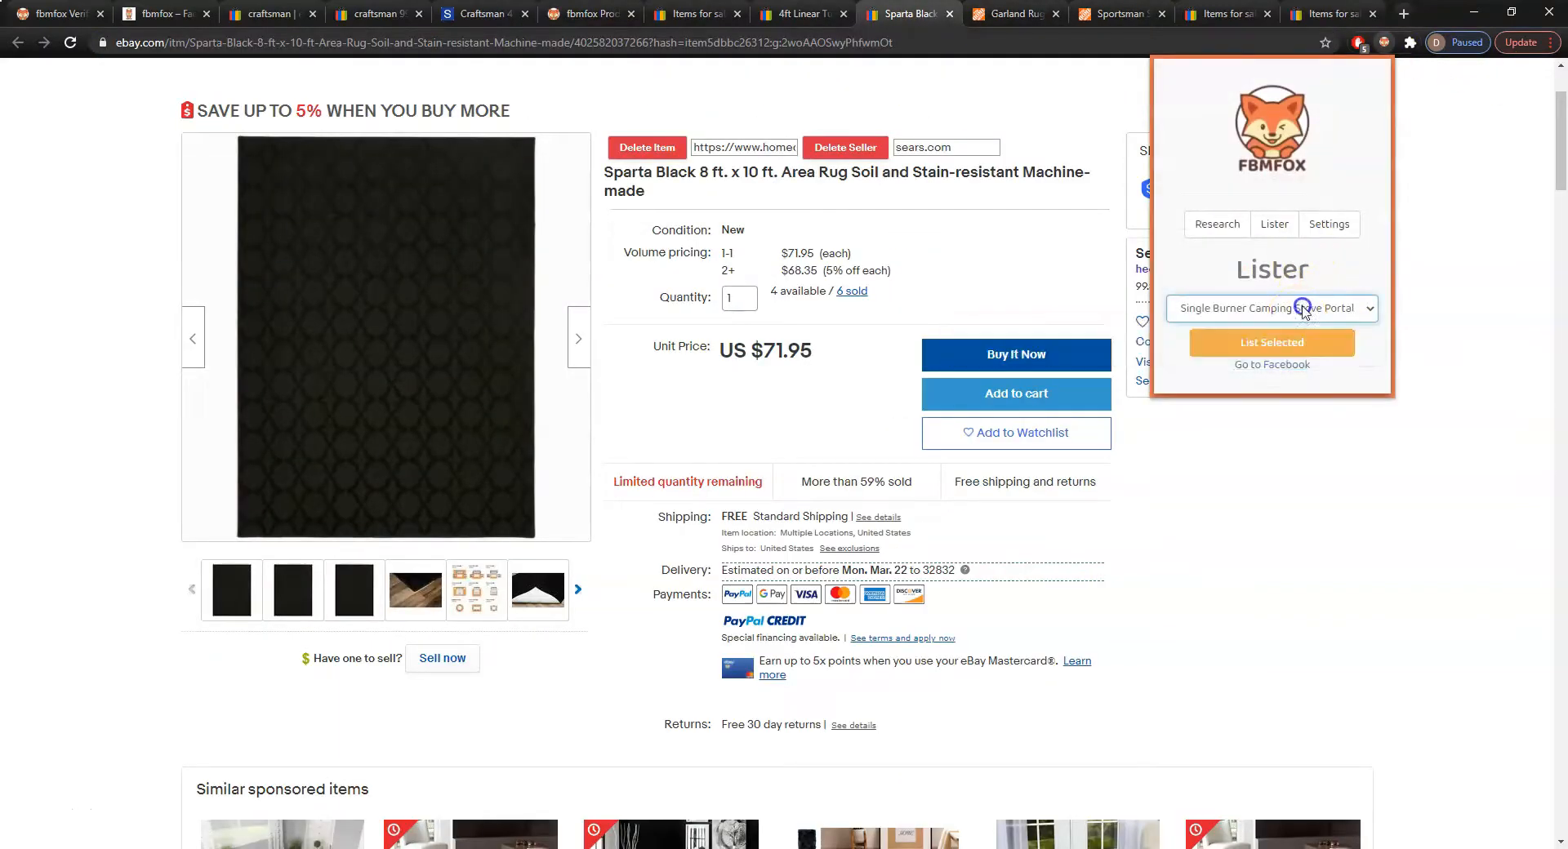
Close the finished Home Depot and eBay product pages and the sold items list that contains the camping stove
click(1119, 14)
click(1021, 14)
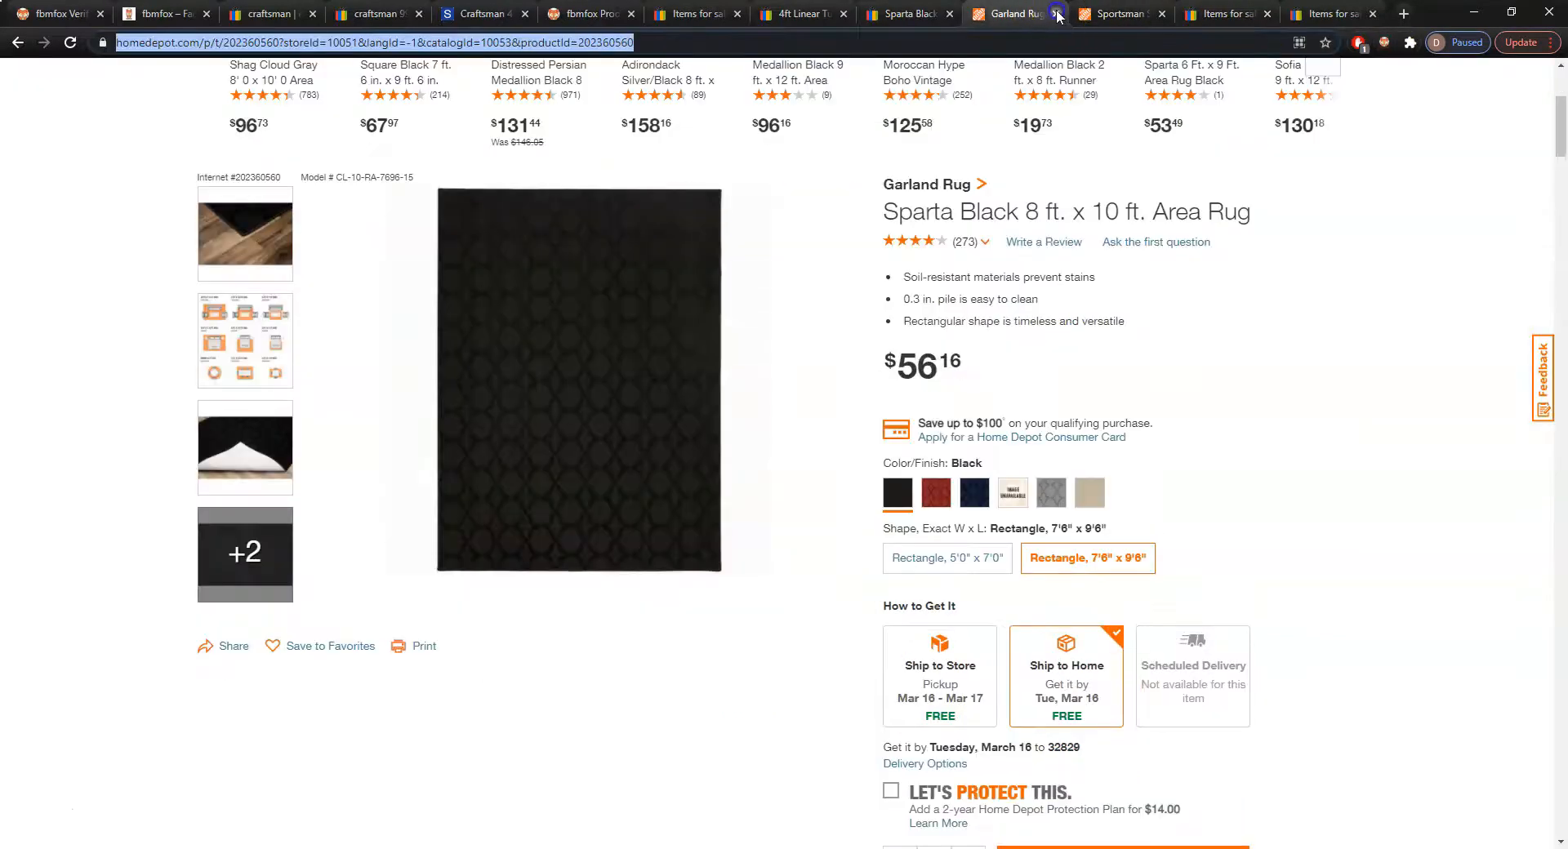
click(1055, 14)
click(1055, 14)
scroll(1300, 278, down, 3)
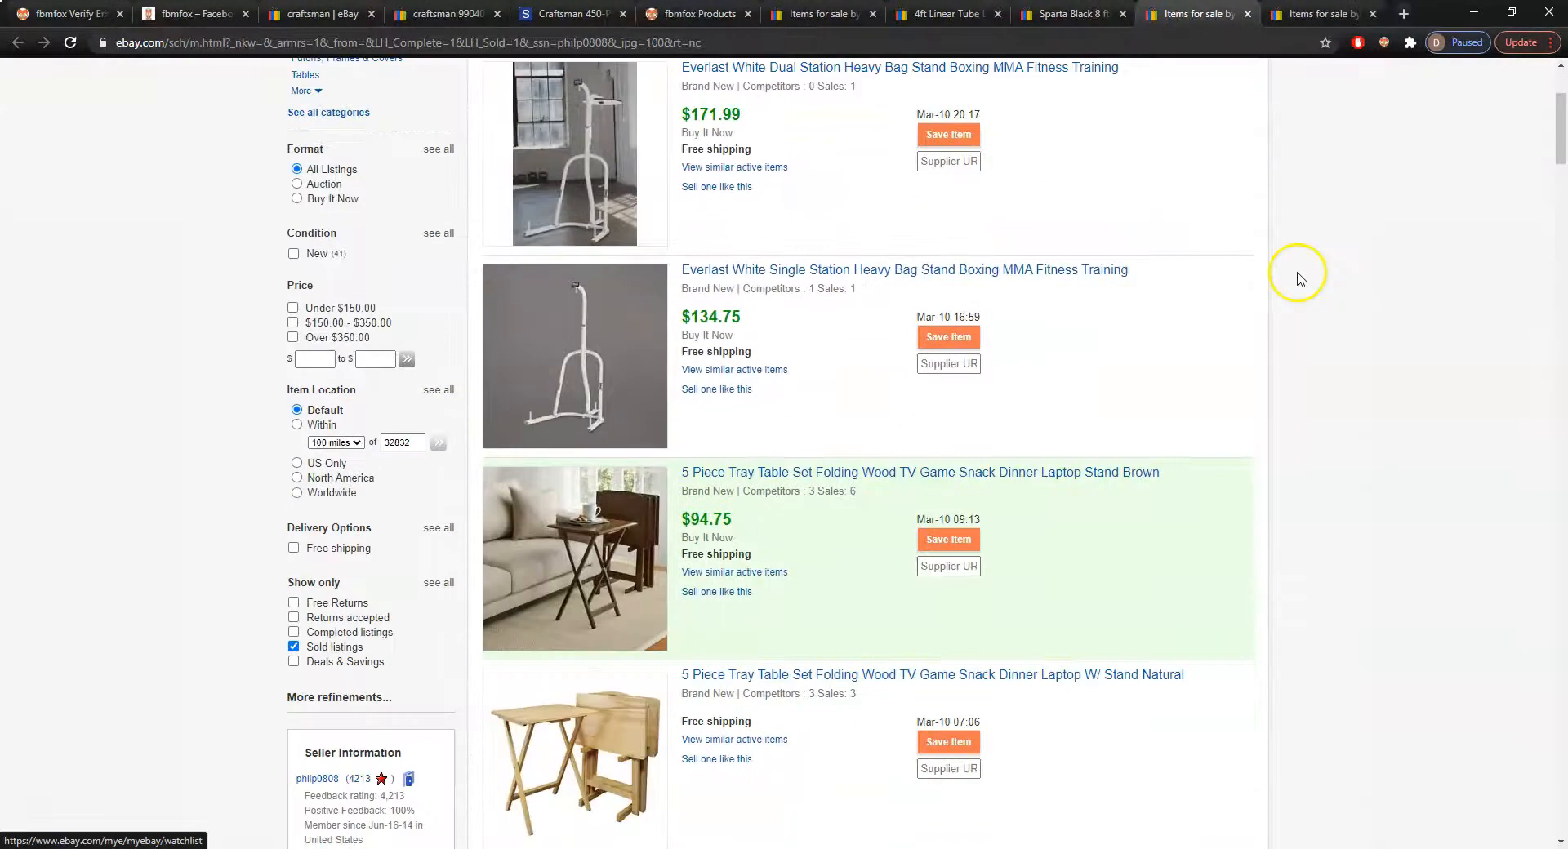
click(1107, 14)
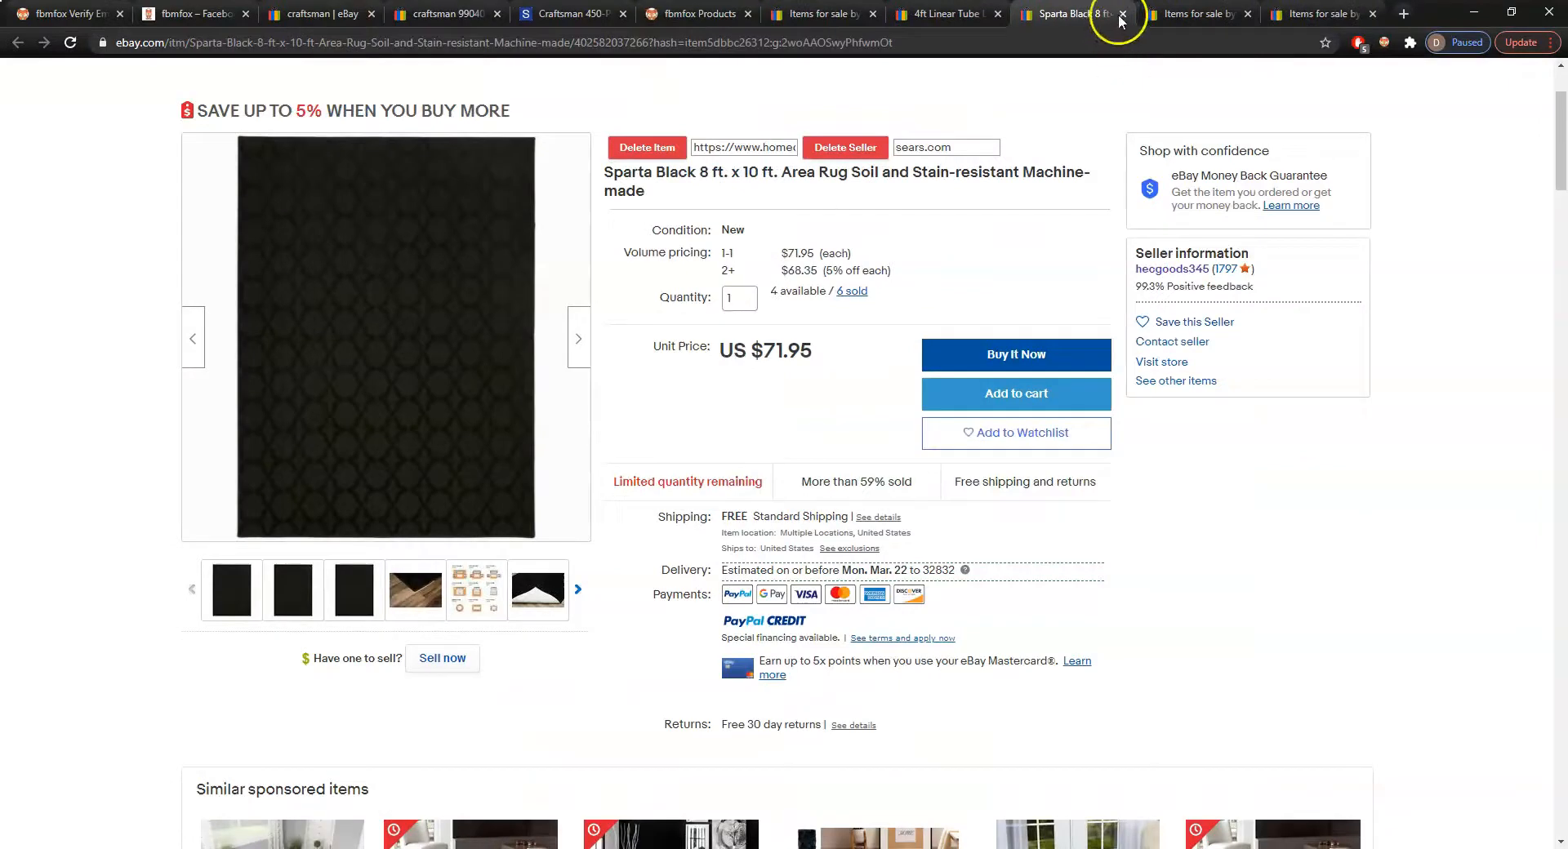
click(1122, 14)
click(1000, 15)
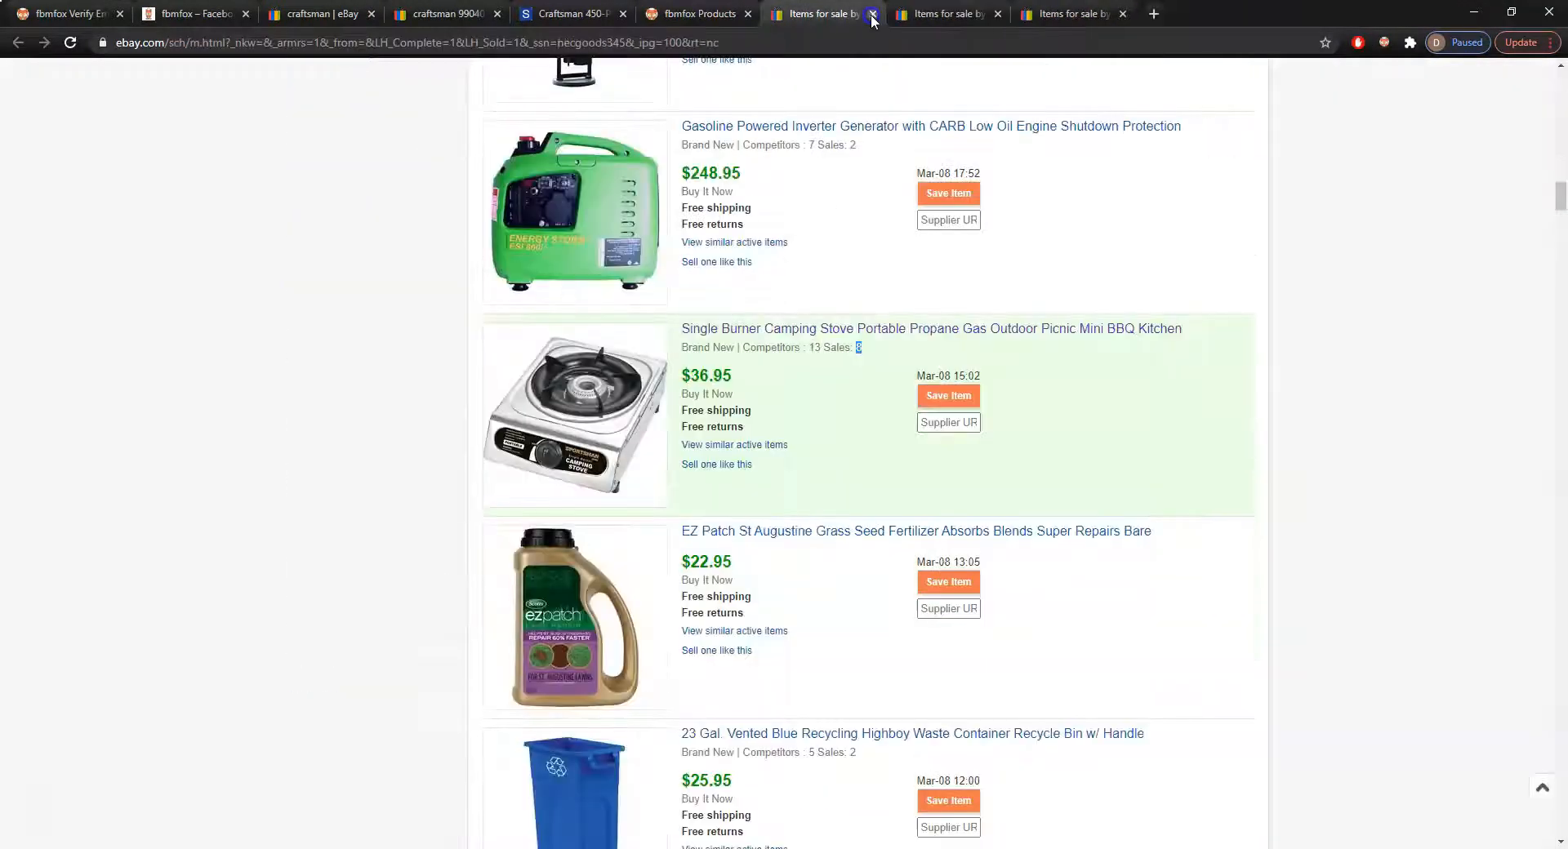
click(872, 14)
Open the brown 5 Piece Tray Table Set from the remaining seller's sold items in a separate tab
scroll(1139, 502, down, 8)
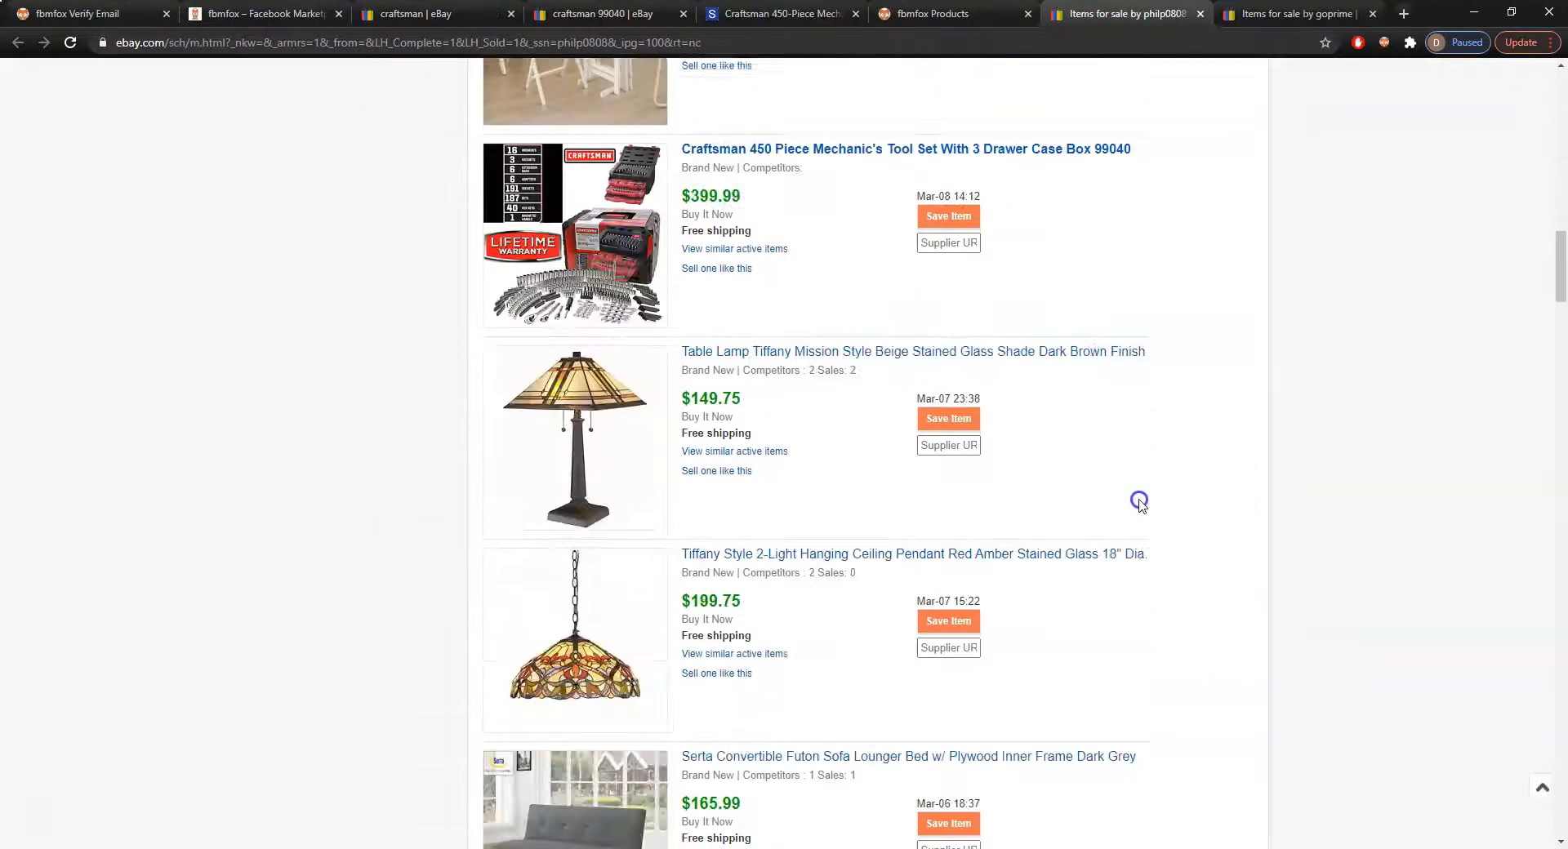
scroll(1423, 650, up, 20)
scroll(1295, 373, down, 4)
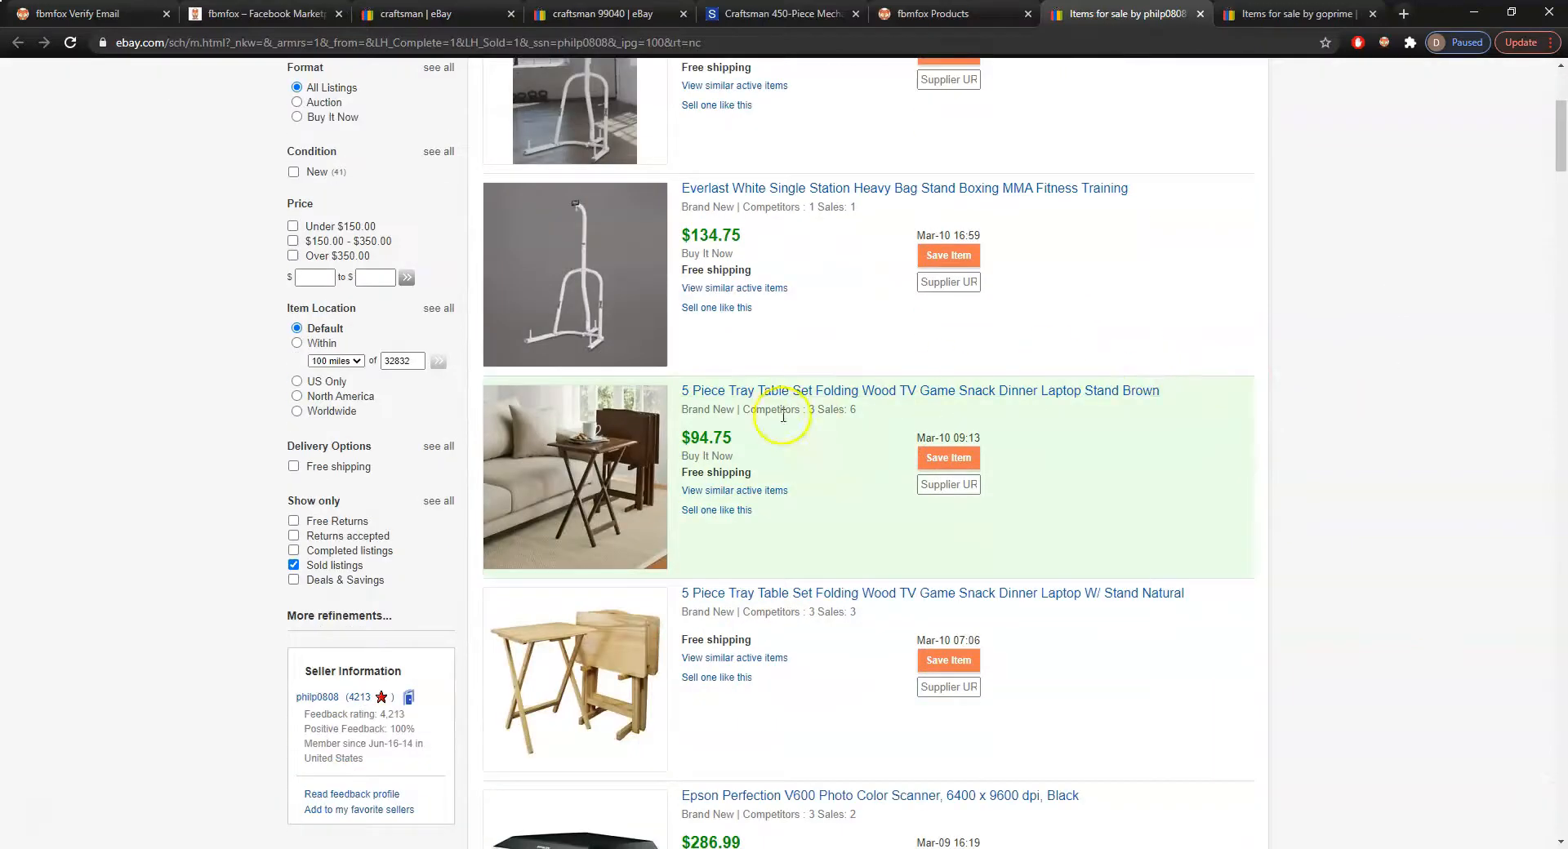
middle_click(825, 392)
Look through the rest of the seller's sold listings for other products with good recent sales
scroll(1089, 437, down, 15)
scroll(1141, 447, down, 20)
scroll(1148, 445, down, 9)
scroll(1058, 473, up, 6)
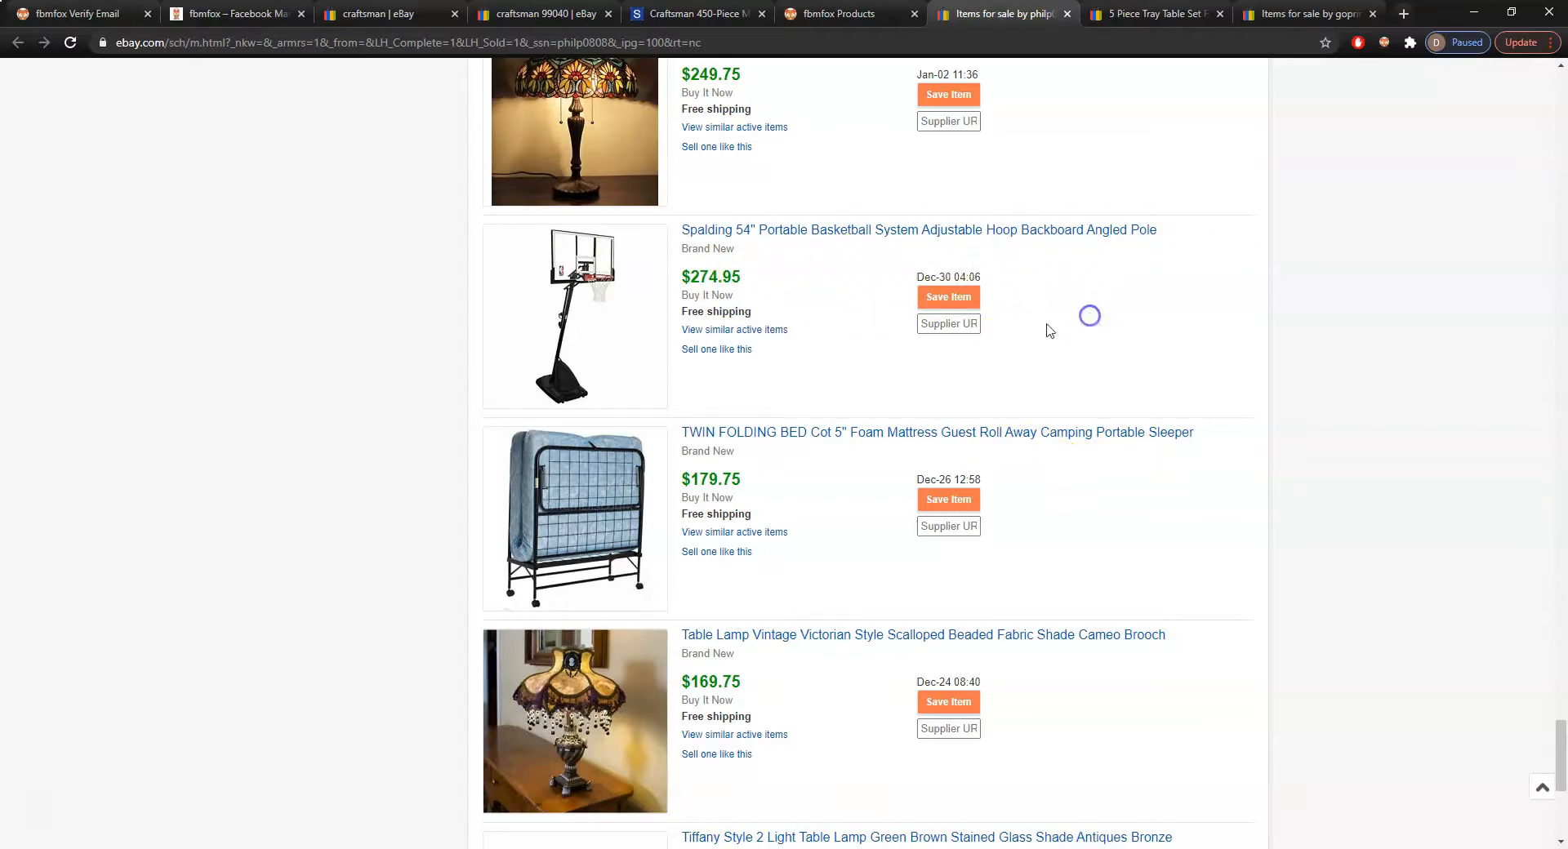
scroll(1062, 320, up, 20)
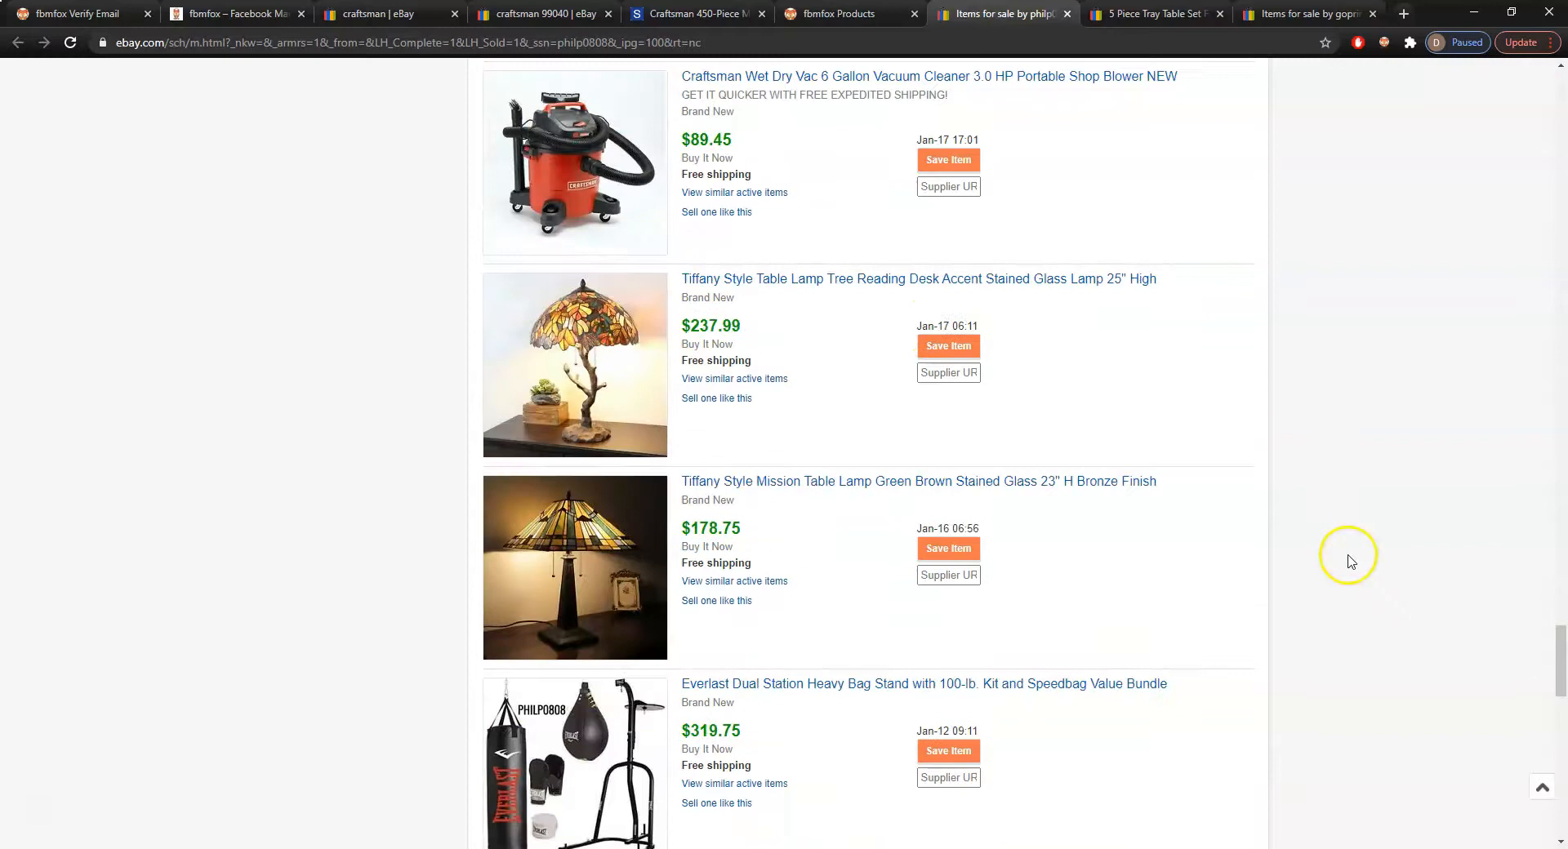
scroll(1334, 330, down, 9)
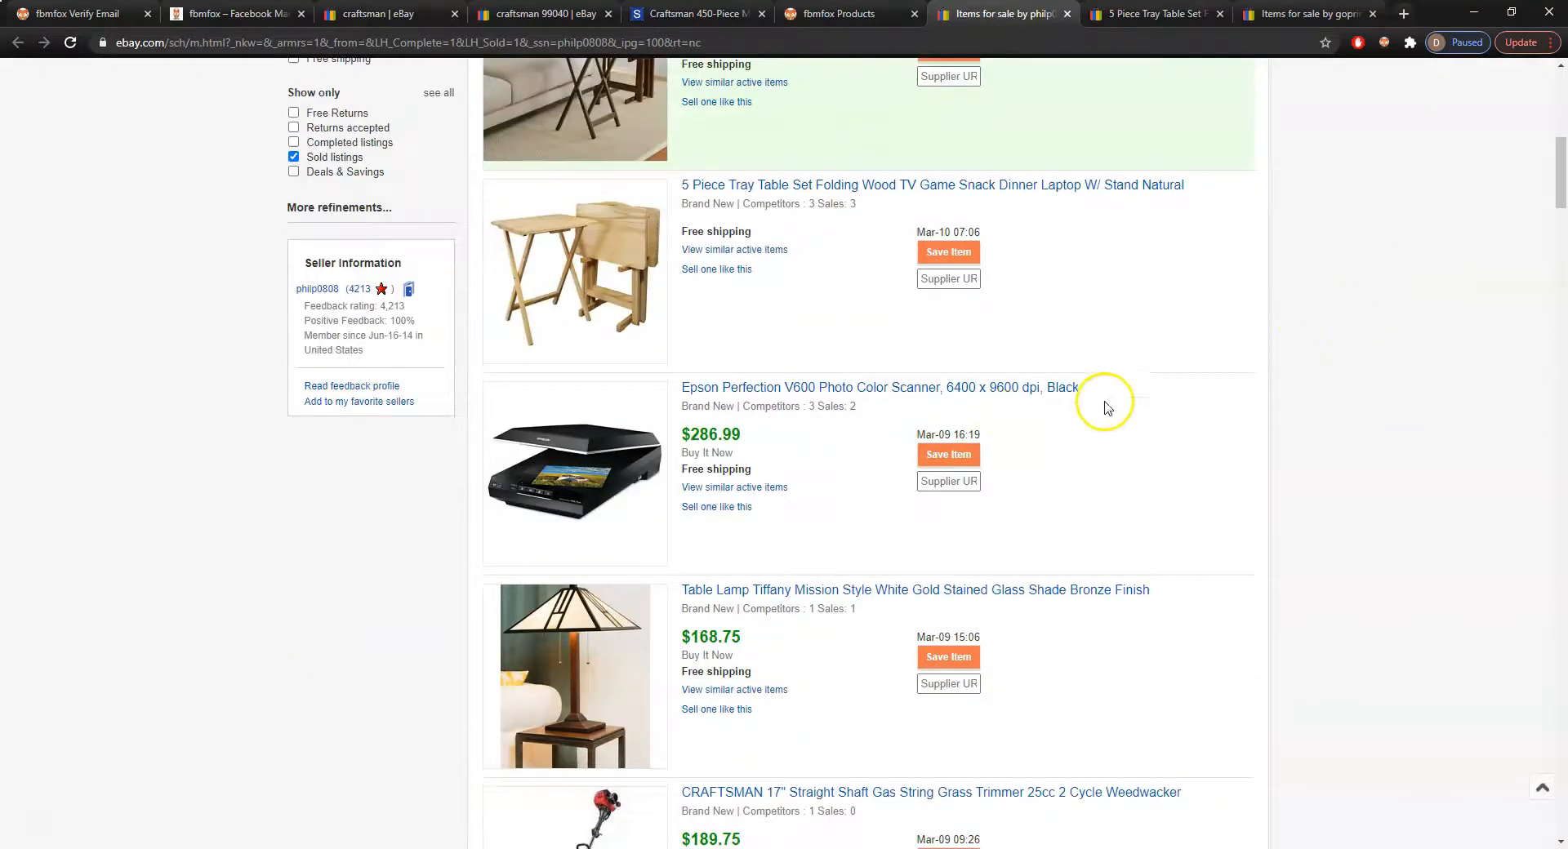
scroll(1127, 392, up, 8)
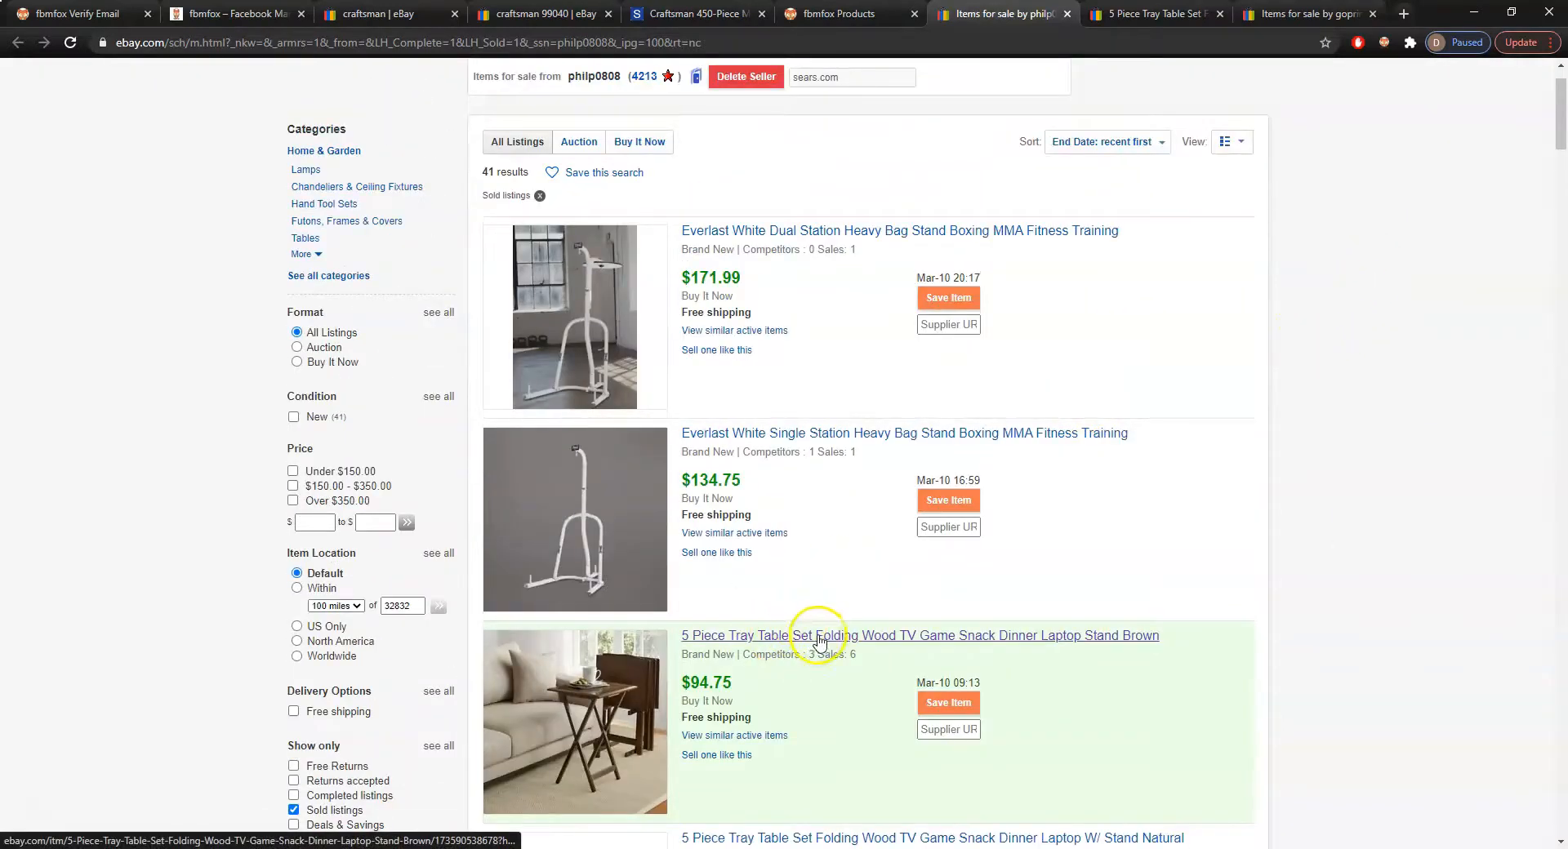
Search Google for the full product description text of the brown 5 Piece Tray Table Set's eBay listing
click(819, 638)
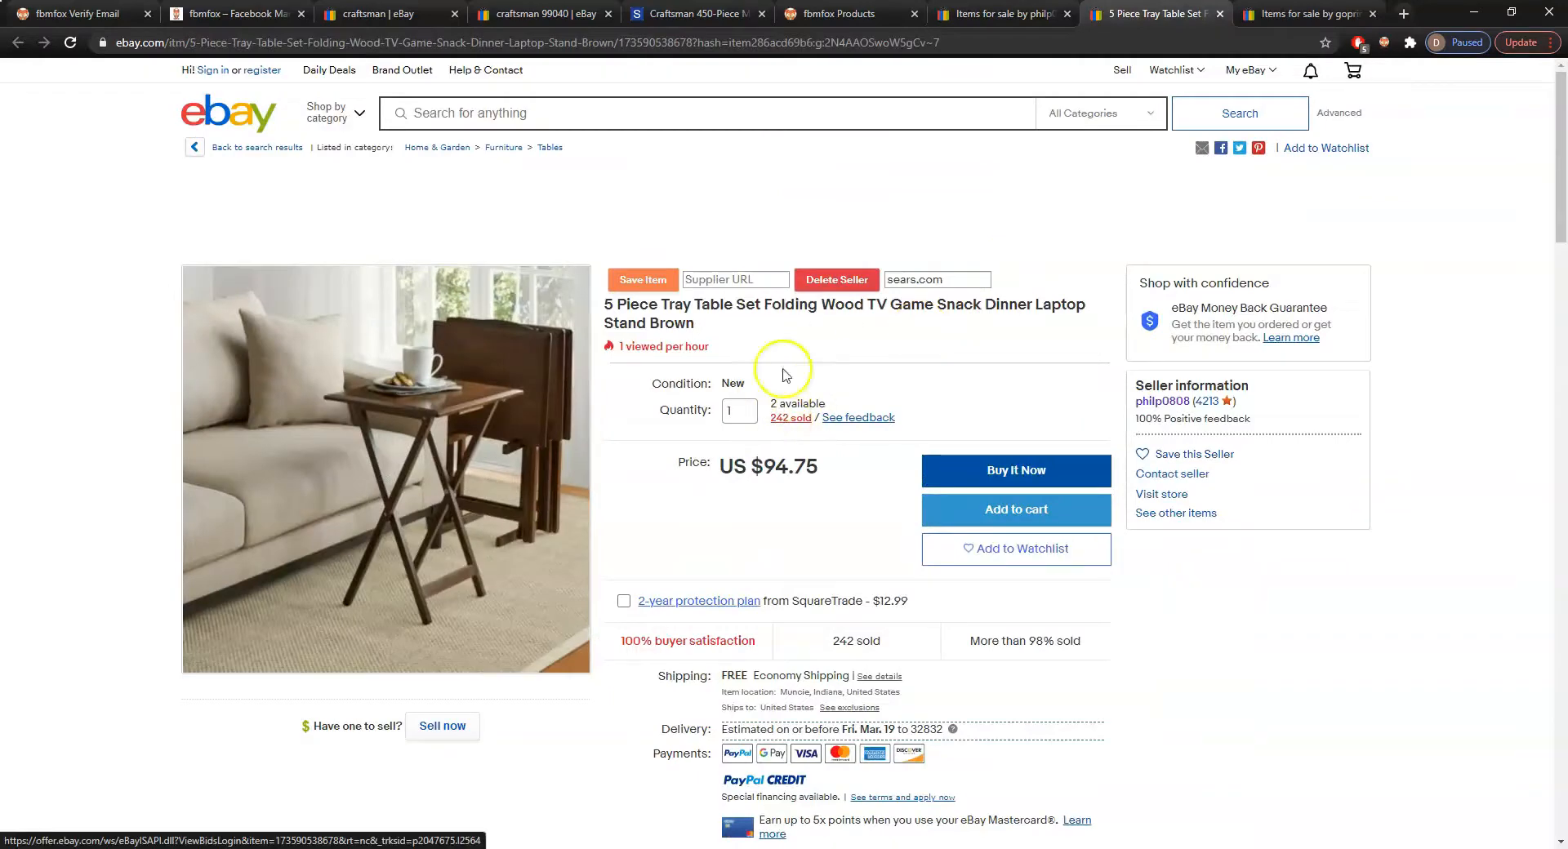
scroll(875, 465, down, 8)
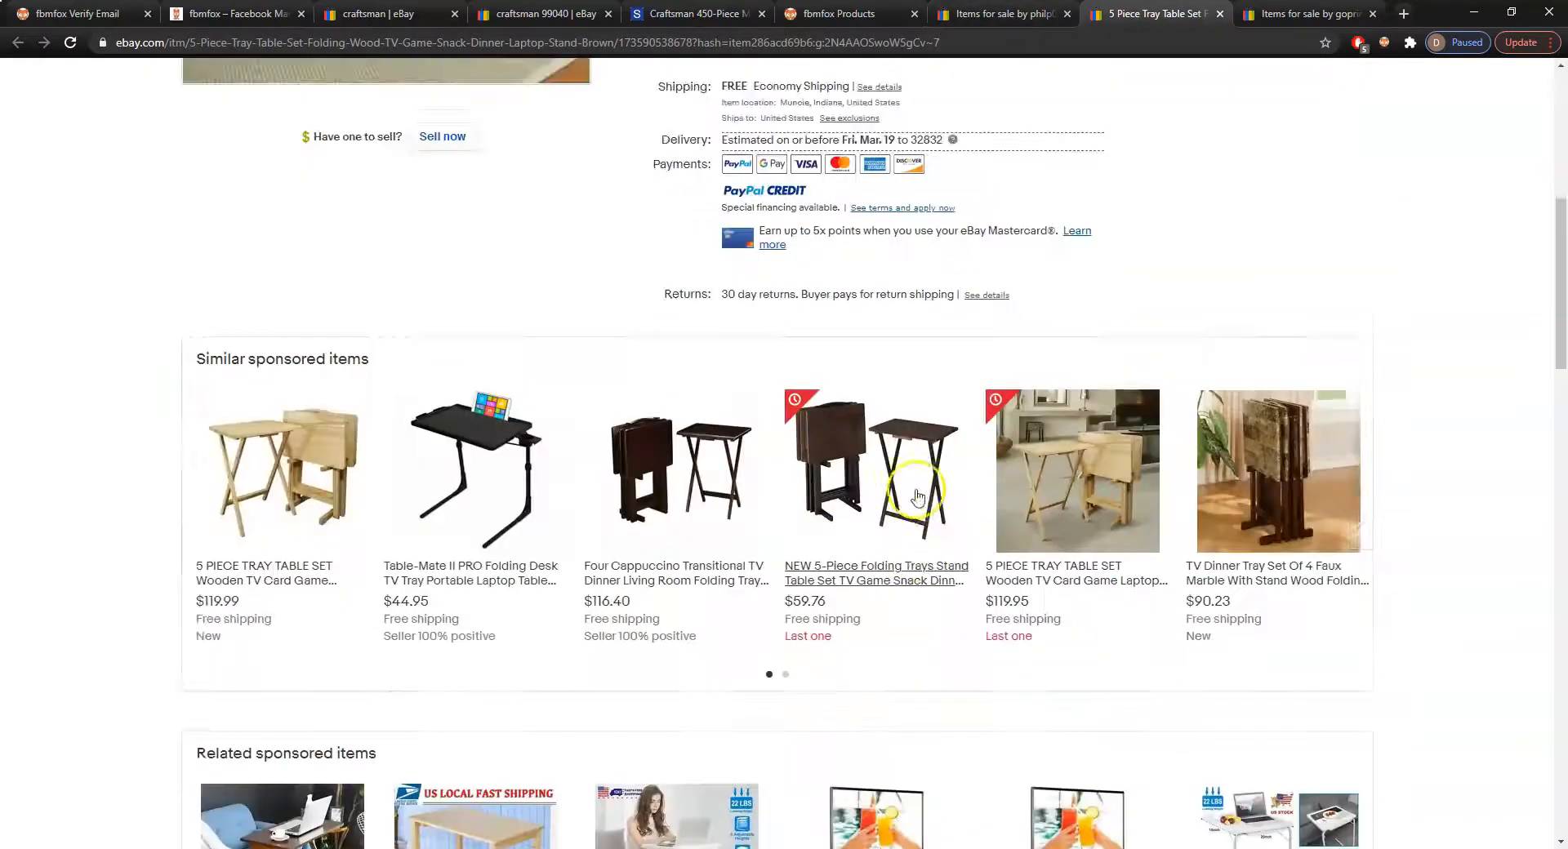
scroll(896, 490, up, 9)
scroll(899, 482, down, 15)
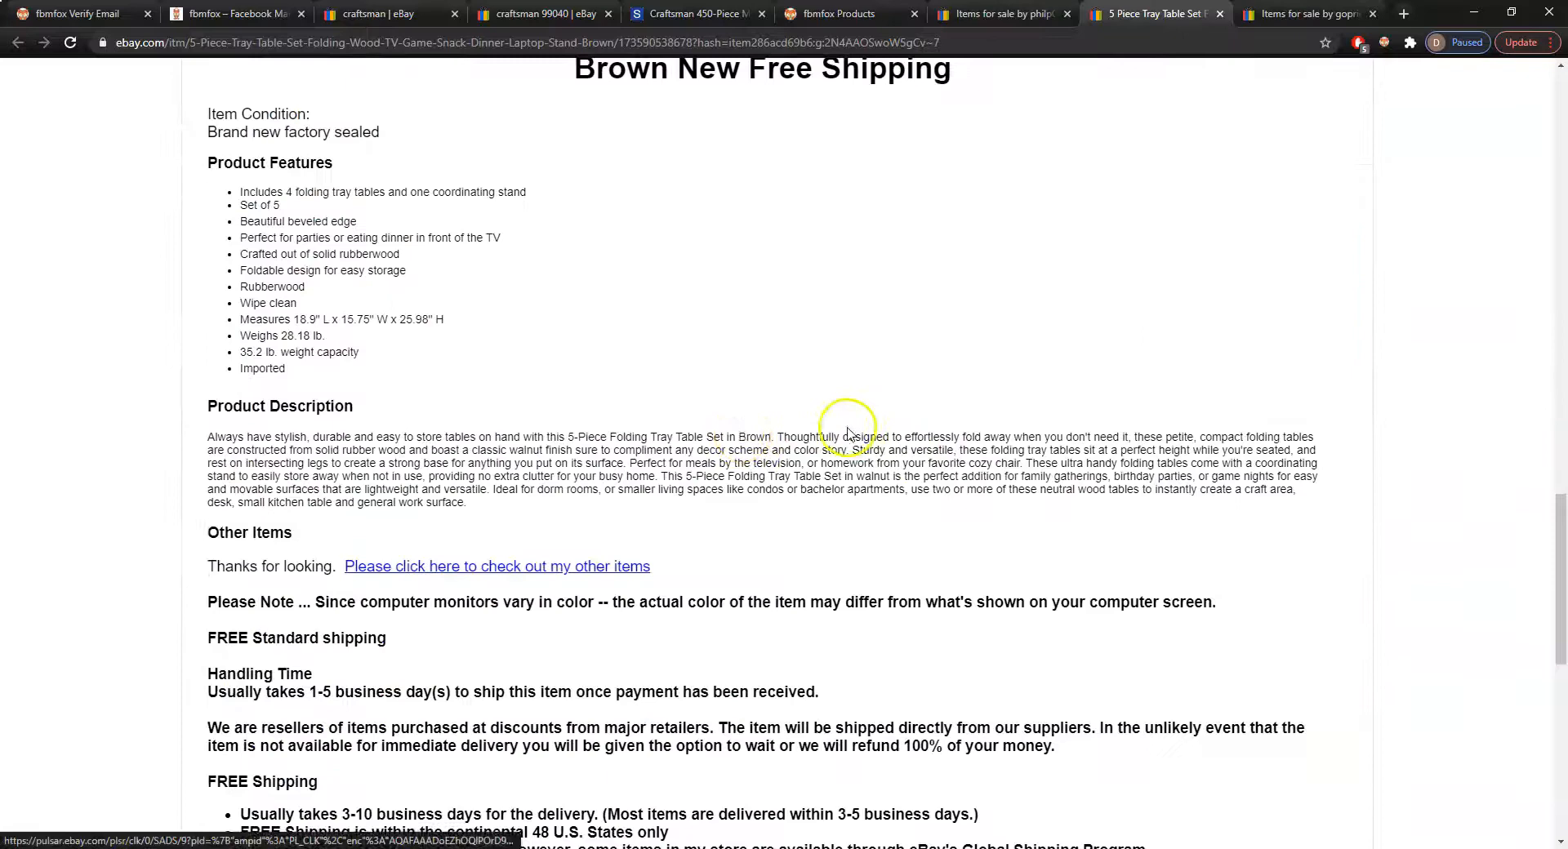
triple_click(566, 438)
right_click(566, 438)
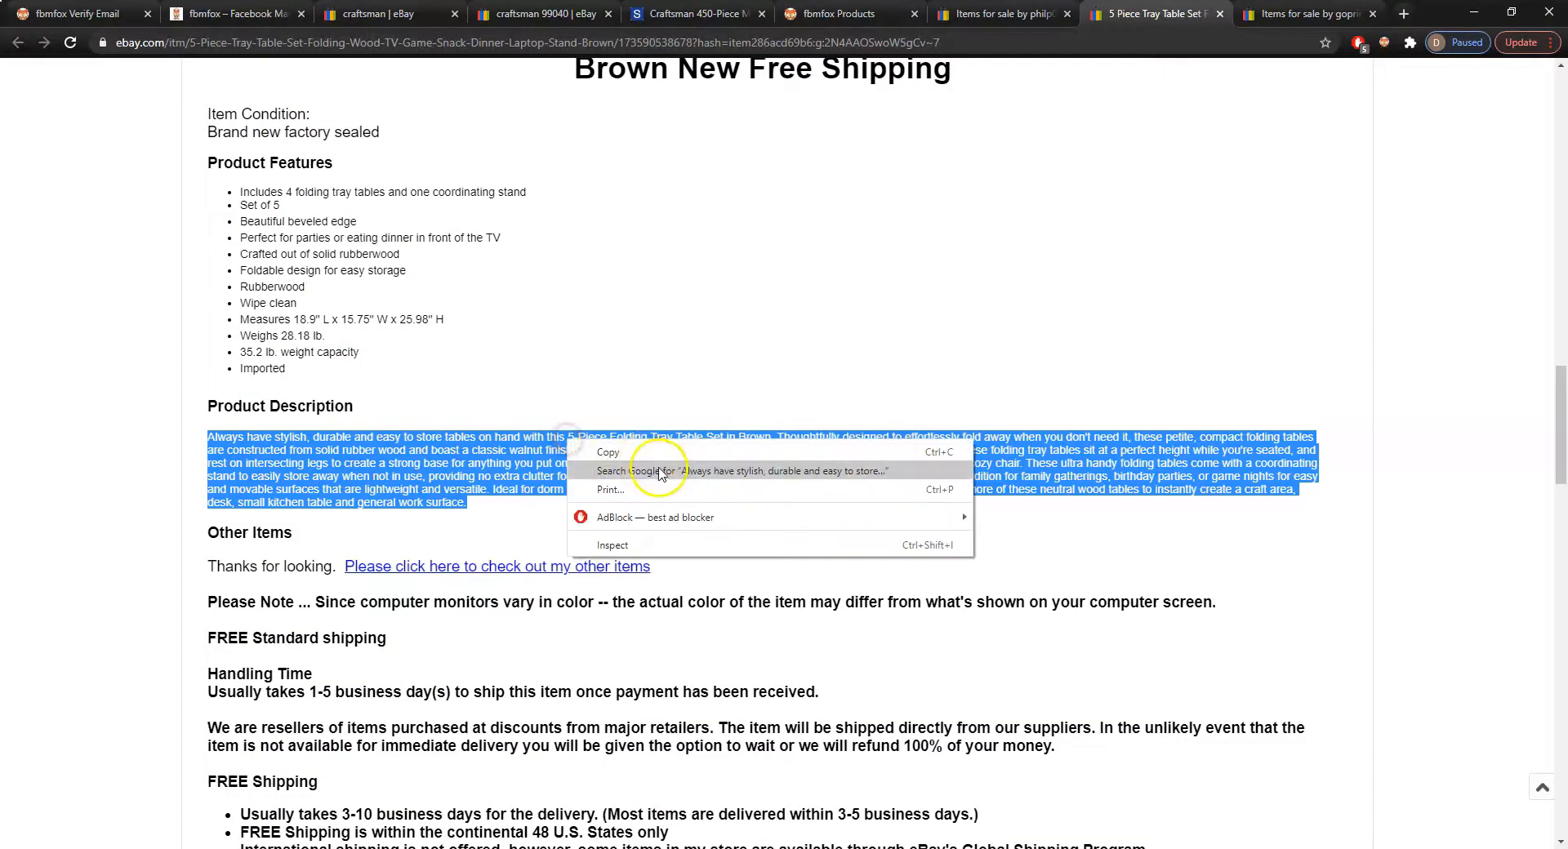
click(576, 456)
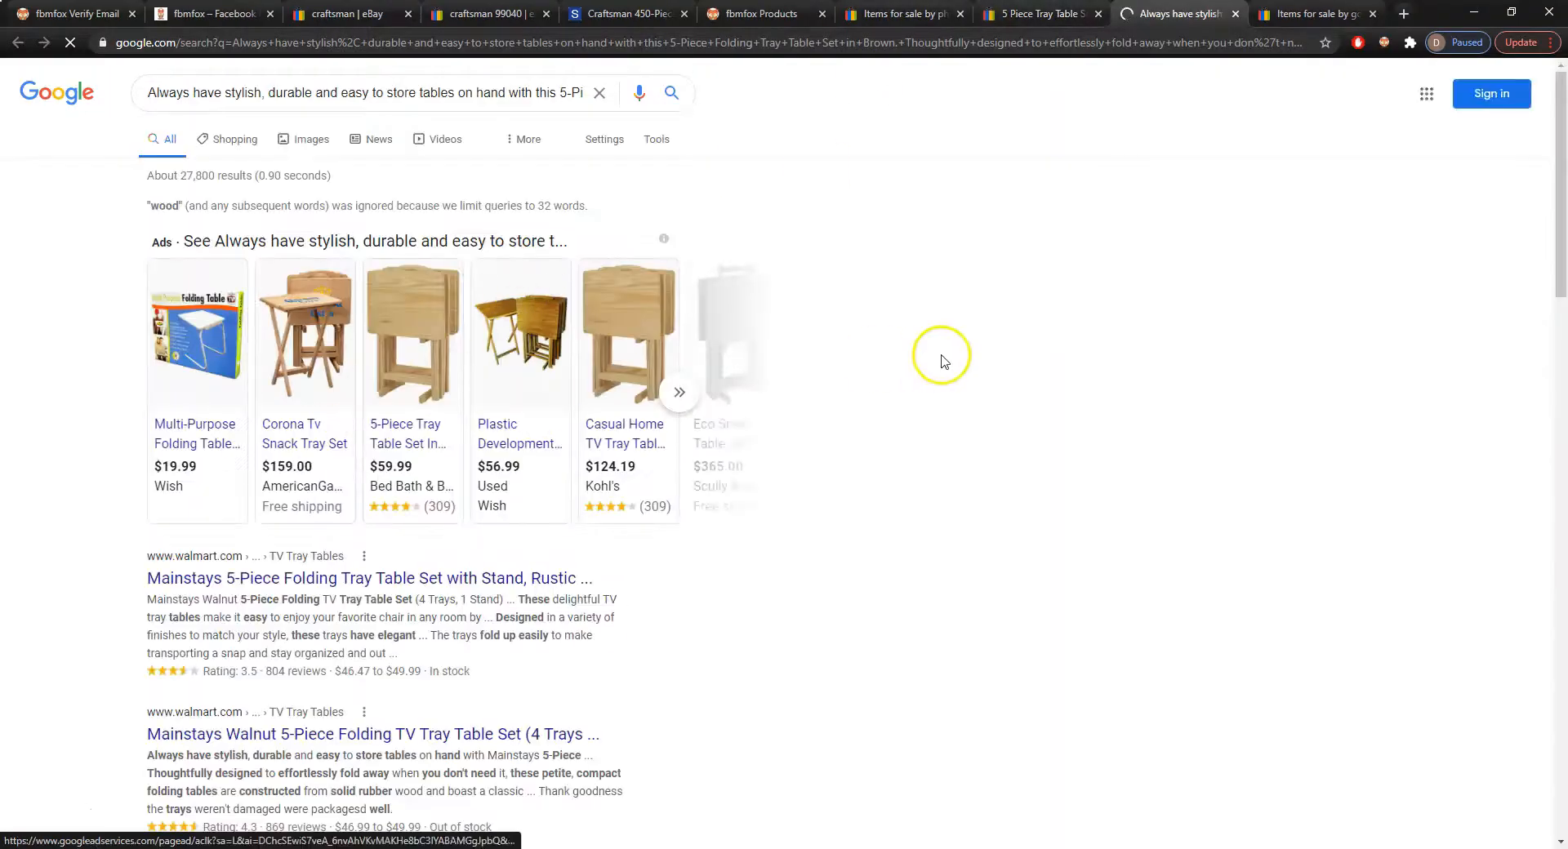
Open Walmart's Mainstays Walnut 5-Piece Folding TV Tray Table Set result and check the eBay listing's title and price against it
scroll(788, 487, down, 2)
click(413, 573)
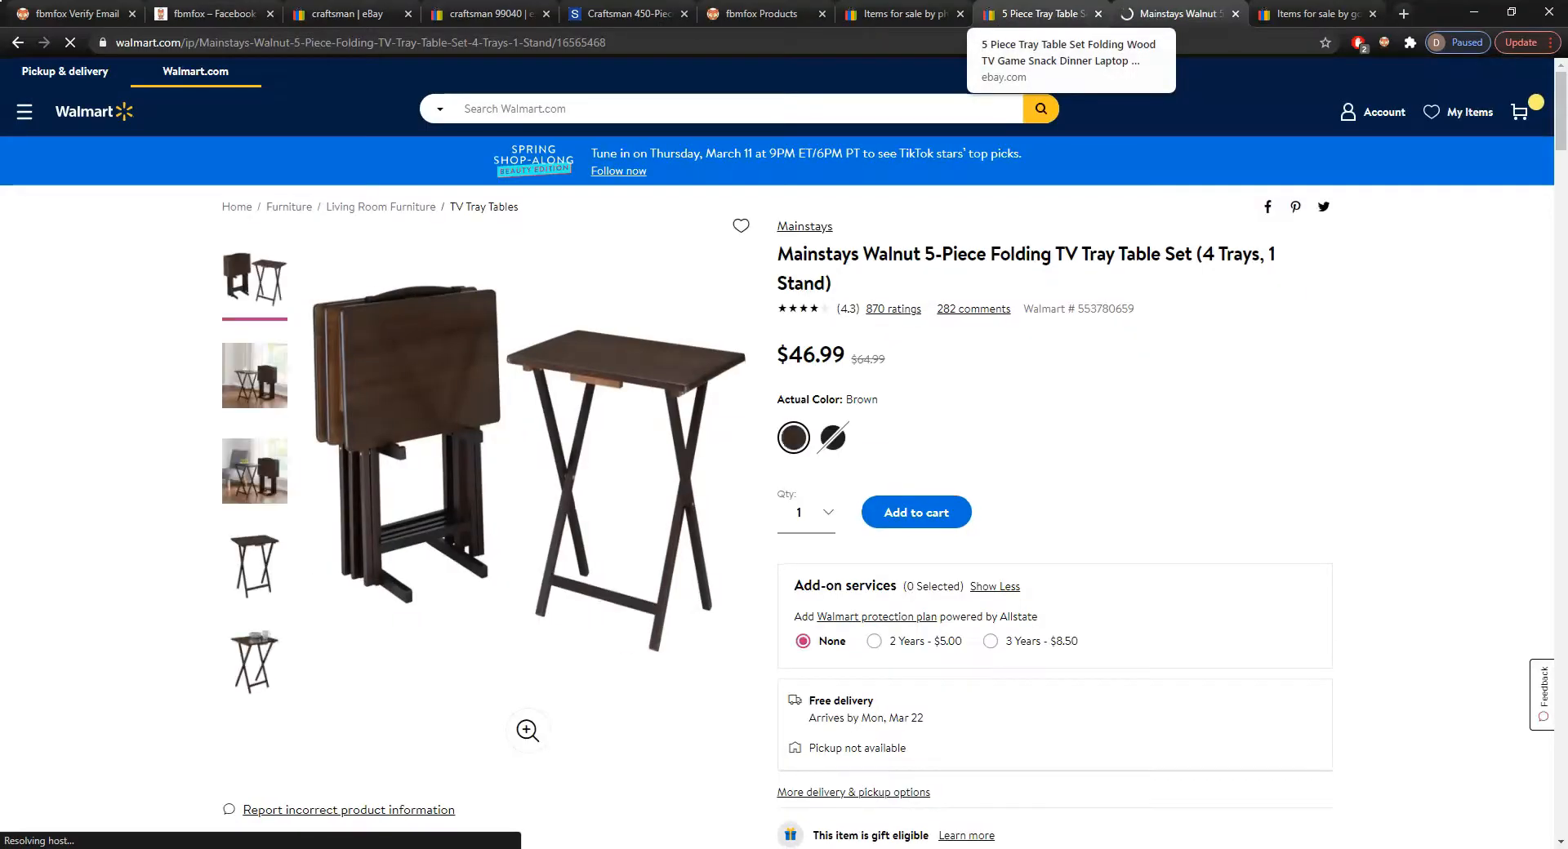
click(1033, 14)
scroll(995, 377, up, 10)
scroll(995, 378, up, 10)
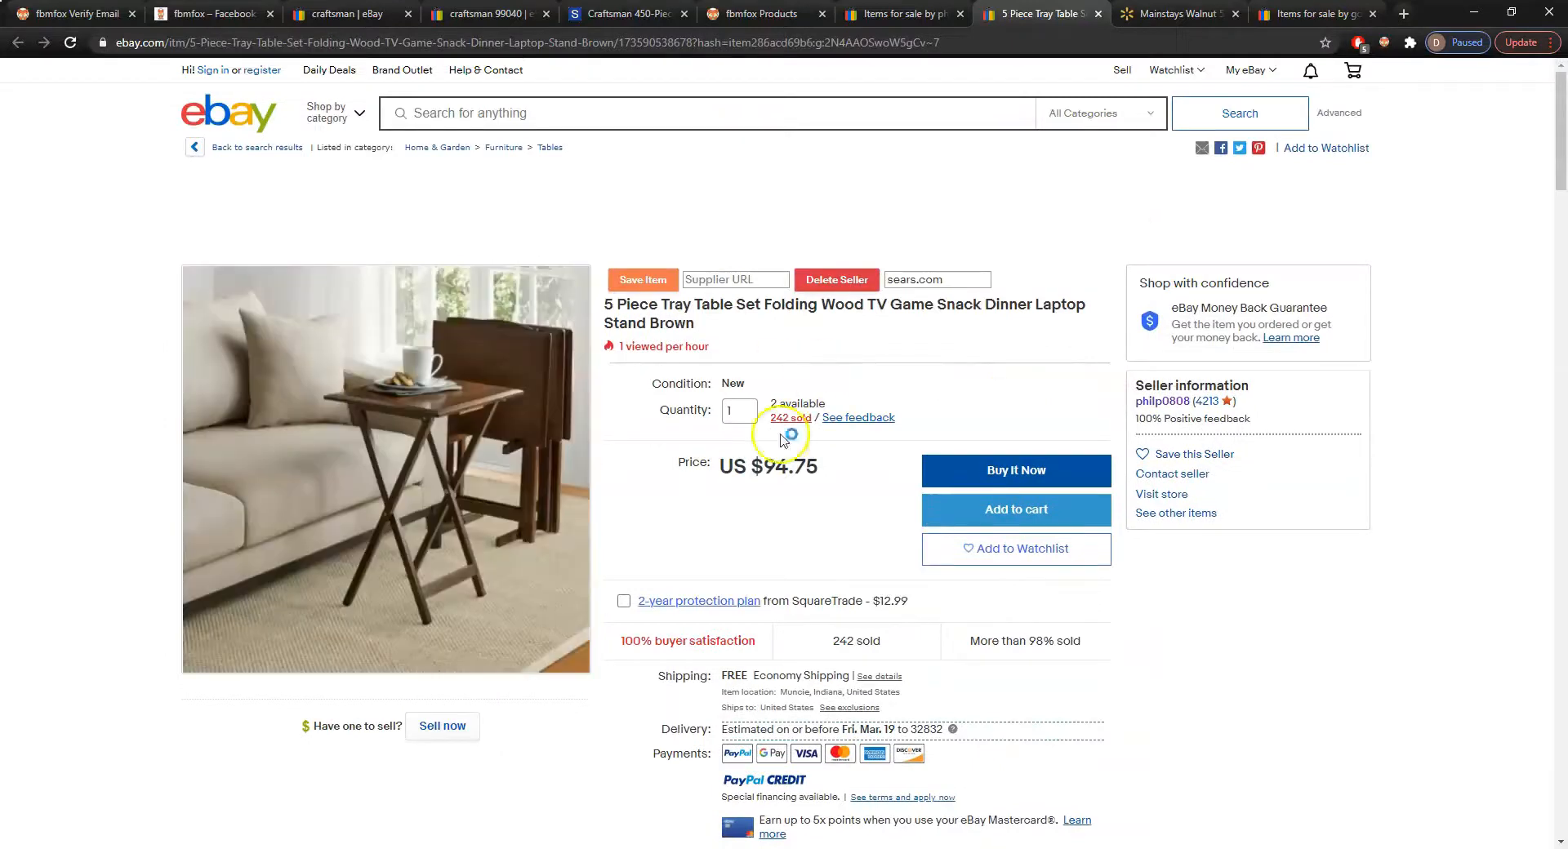
triple_click(645, 302)
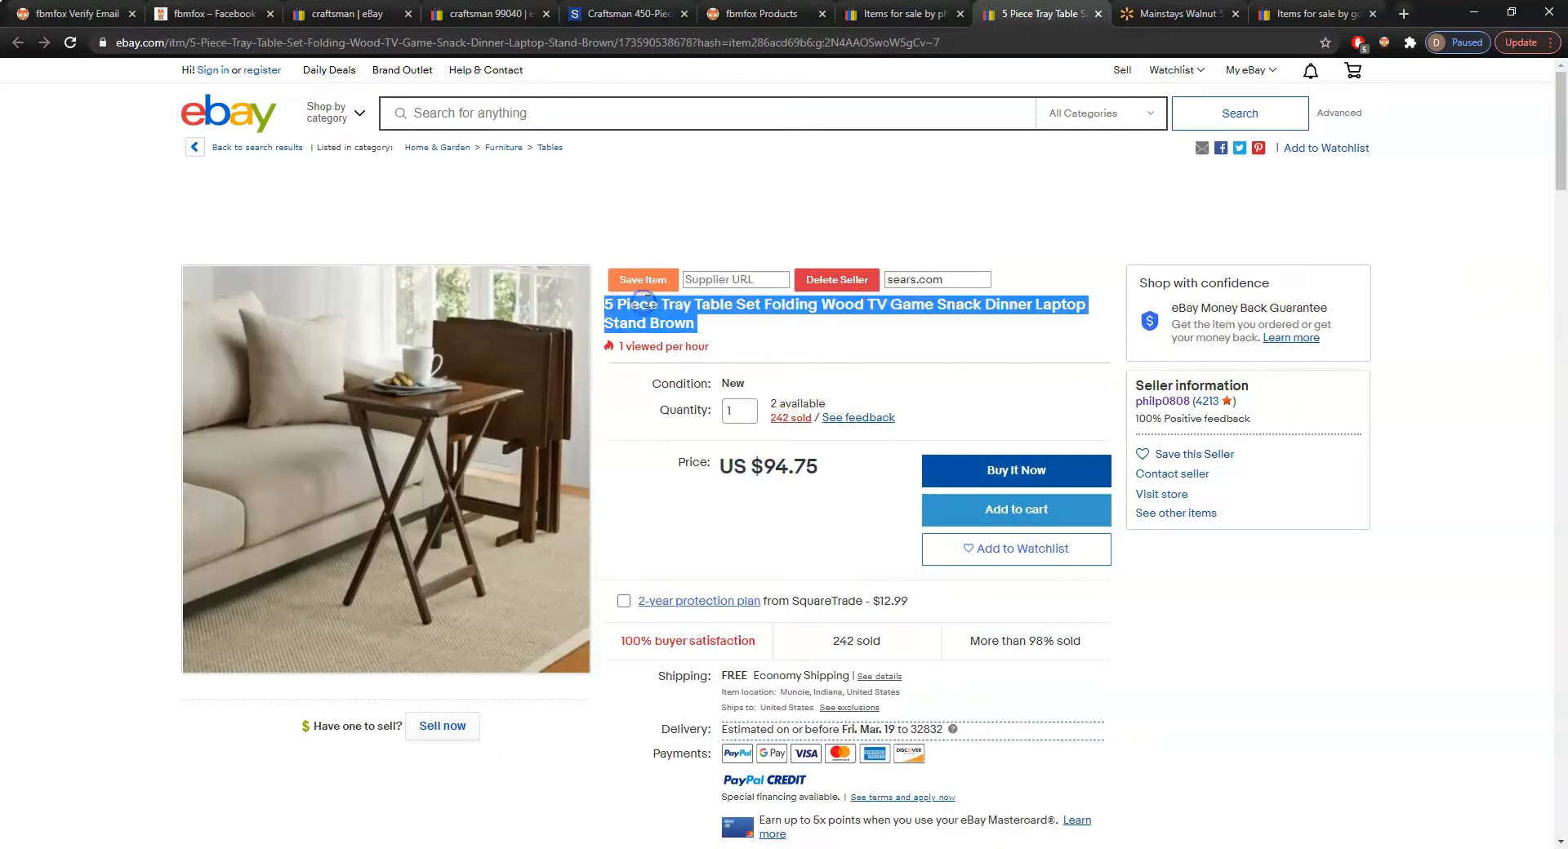
Compare the Walmart walnut tray table set's product photos with the eBay listing's image
click(1176, 14)
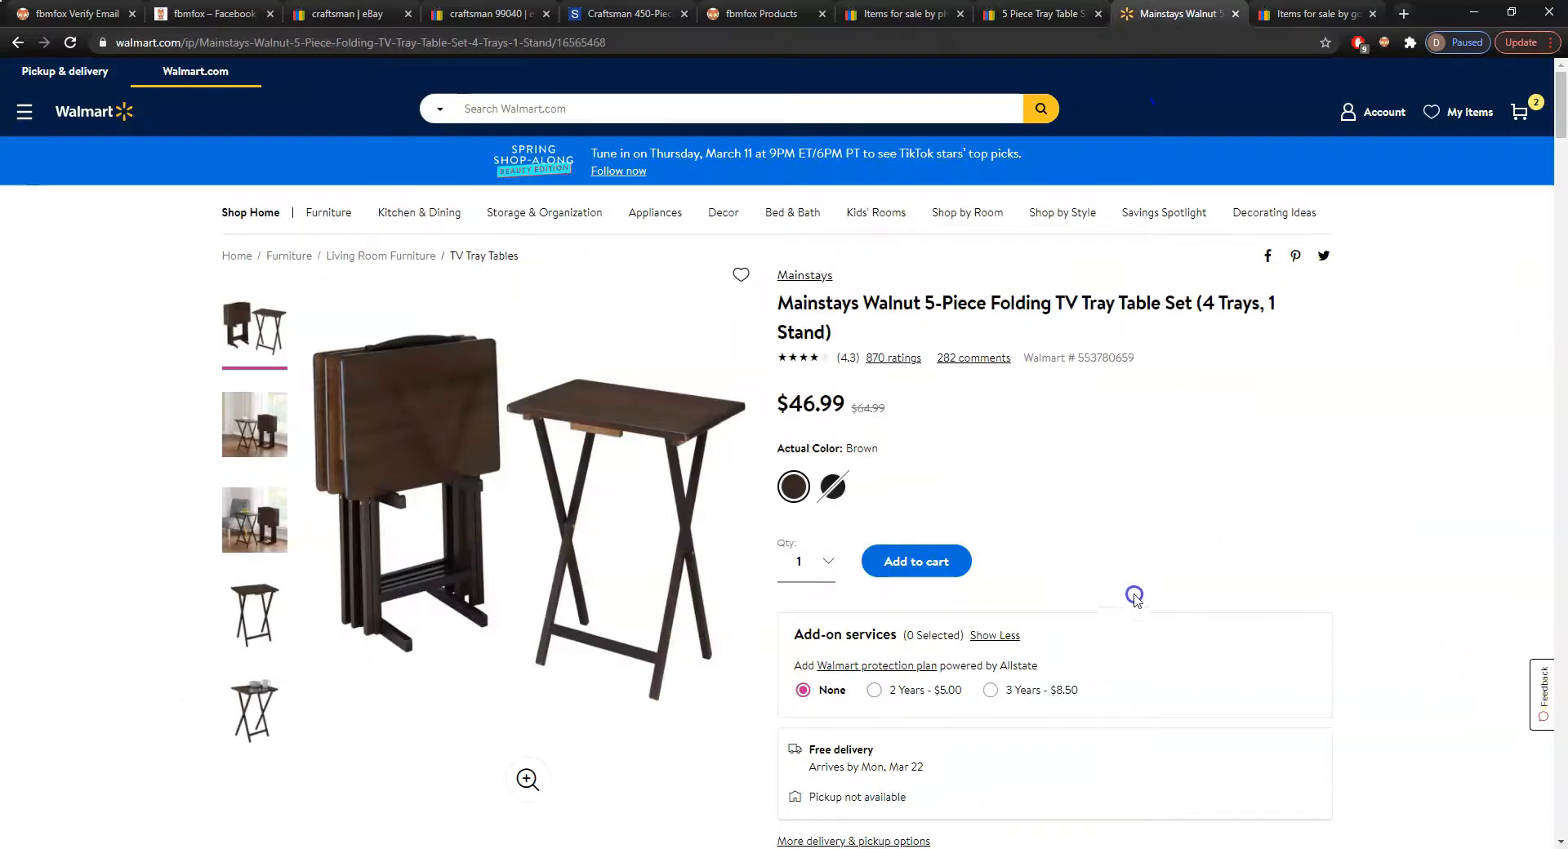
click(254, 520)
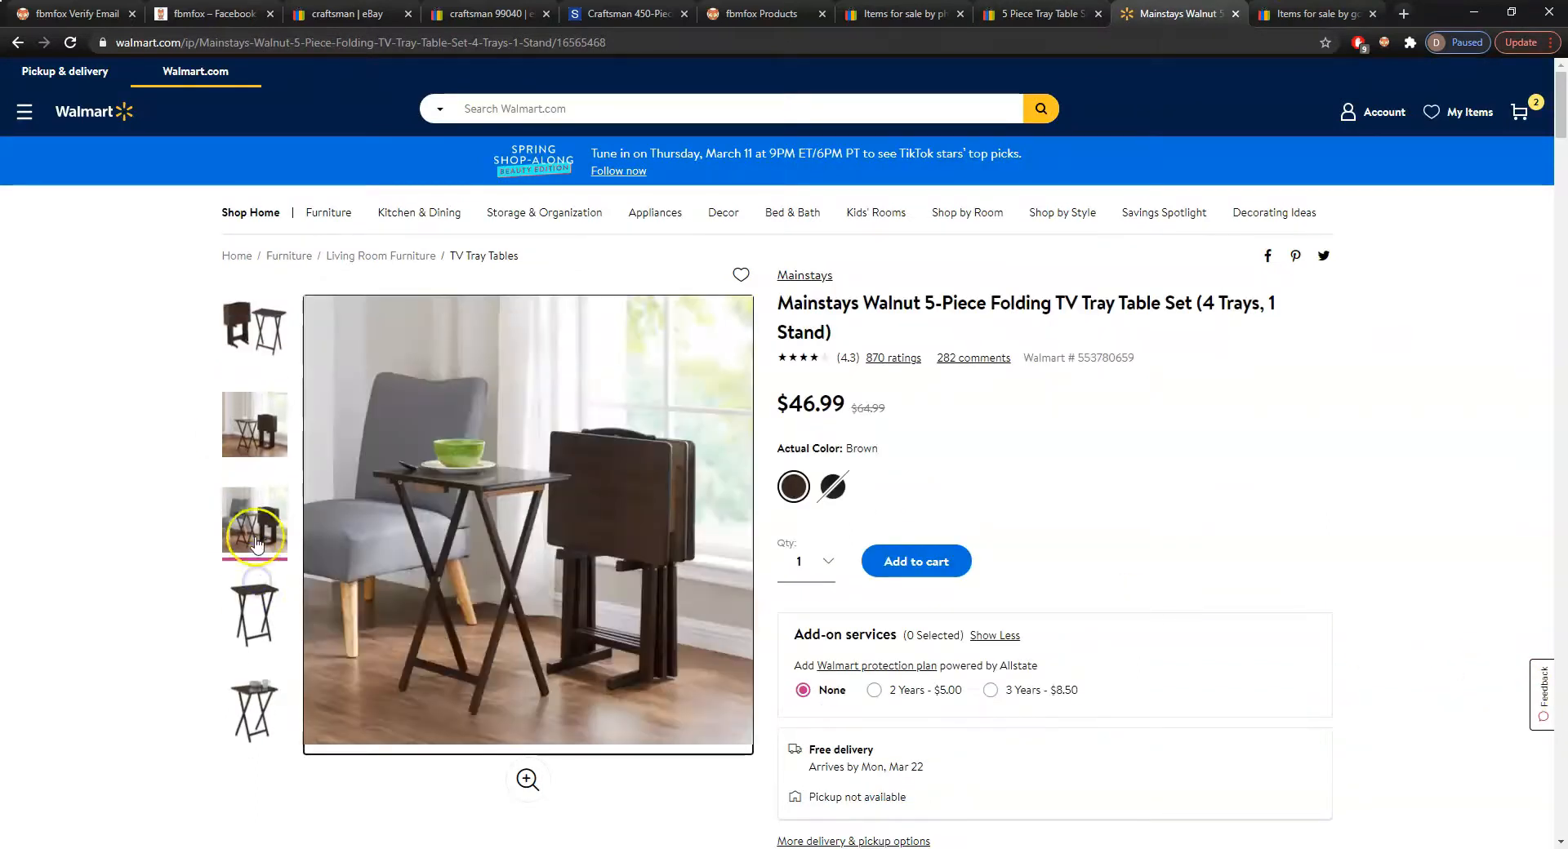
key(ctrl+shift+Tab)
key(ctrl+Tab)
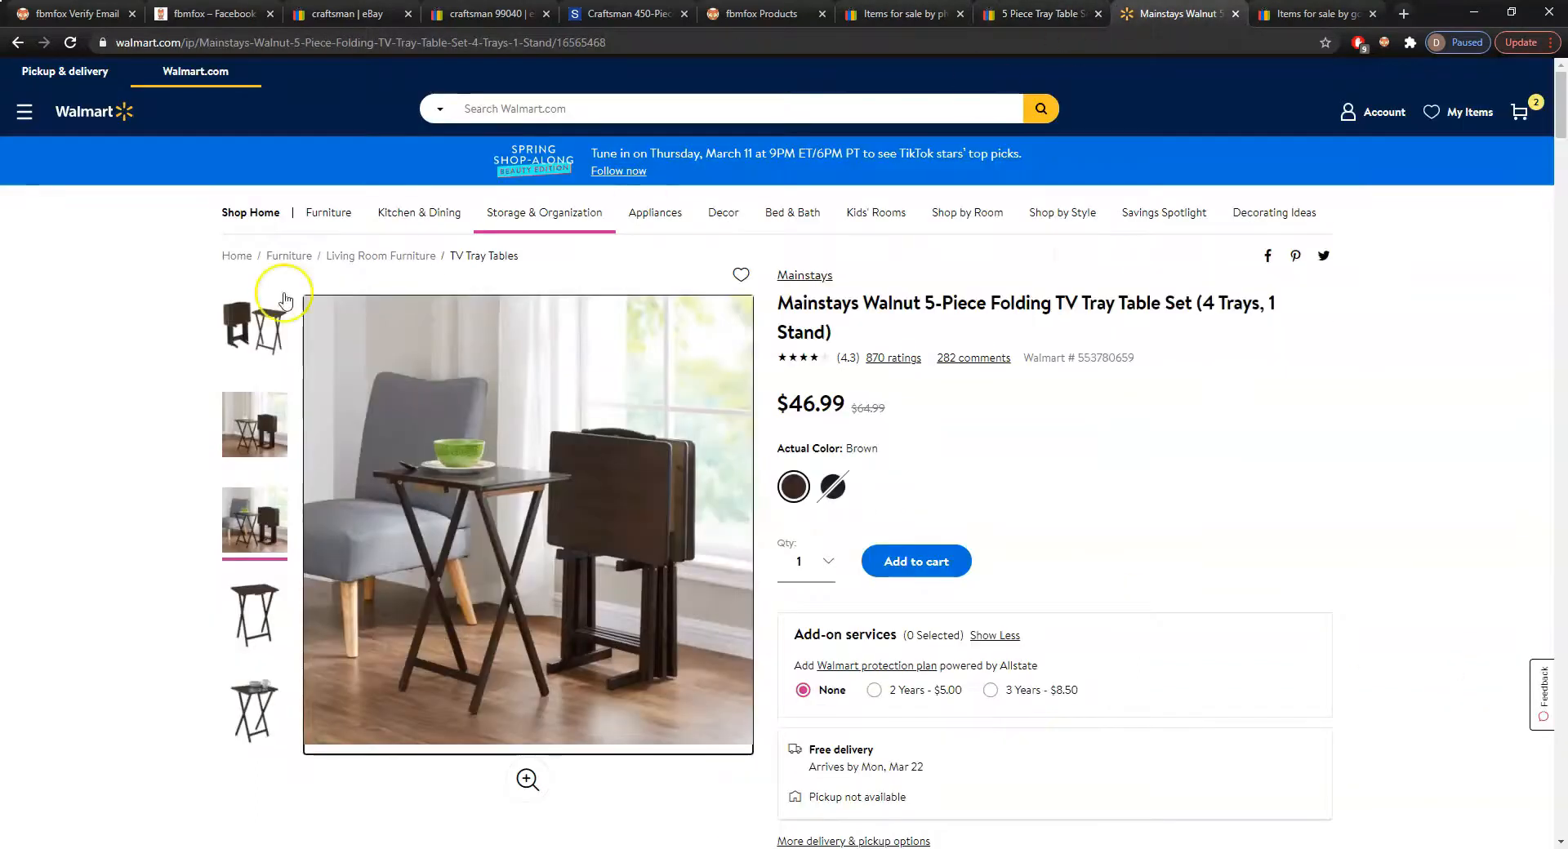
click(278, 442)
scroll(277, 442, down, 2)
scroll(262, 392, up, 2)
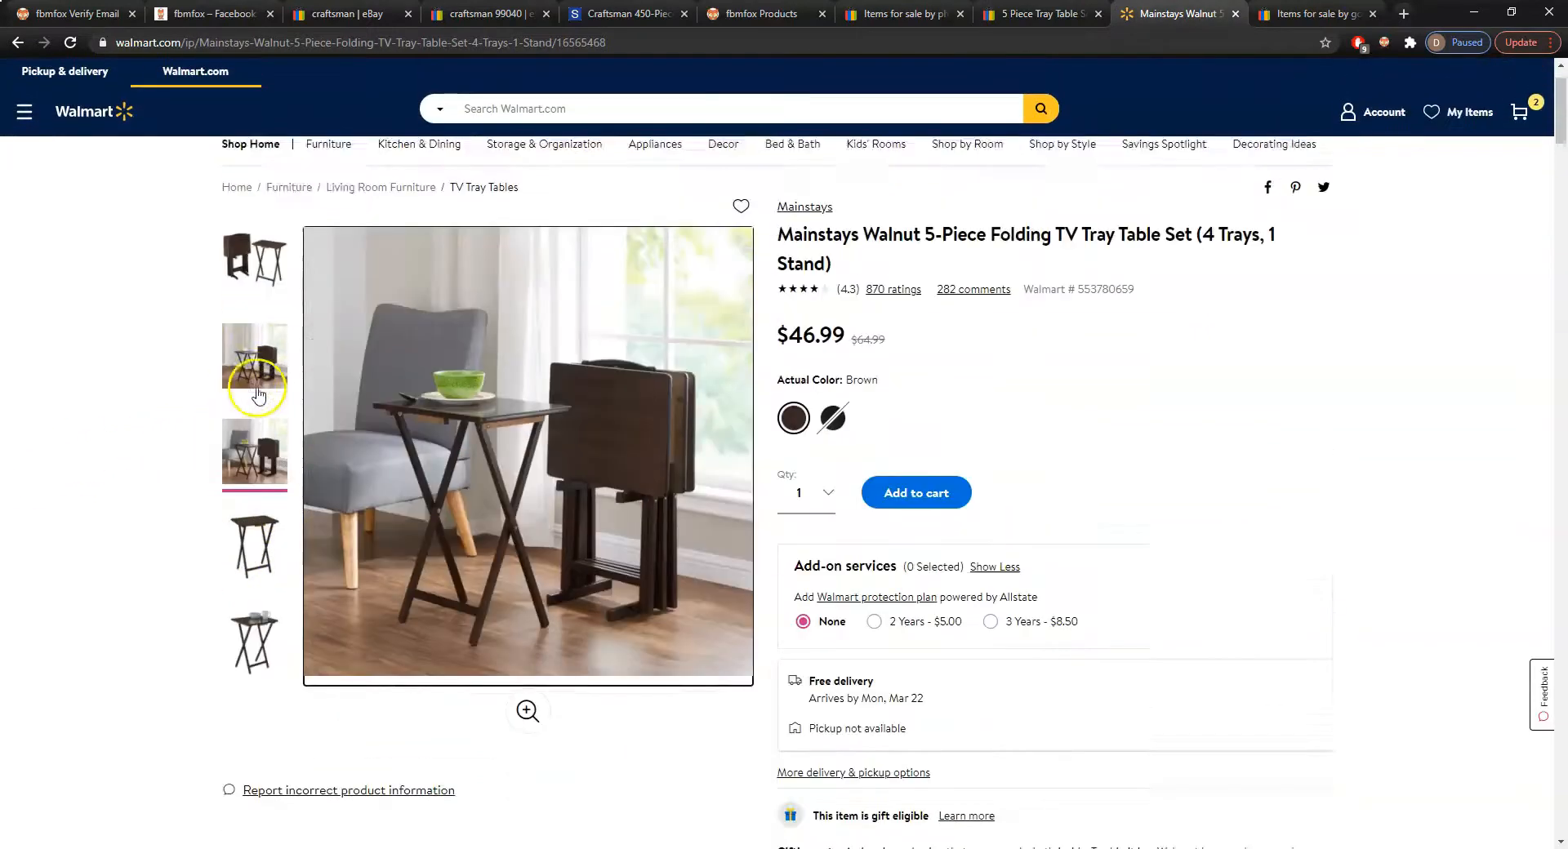
click(256, 331)
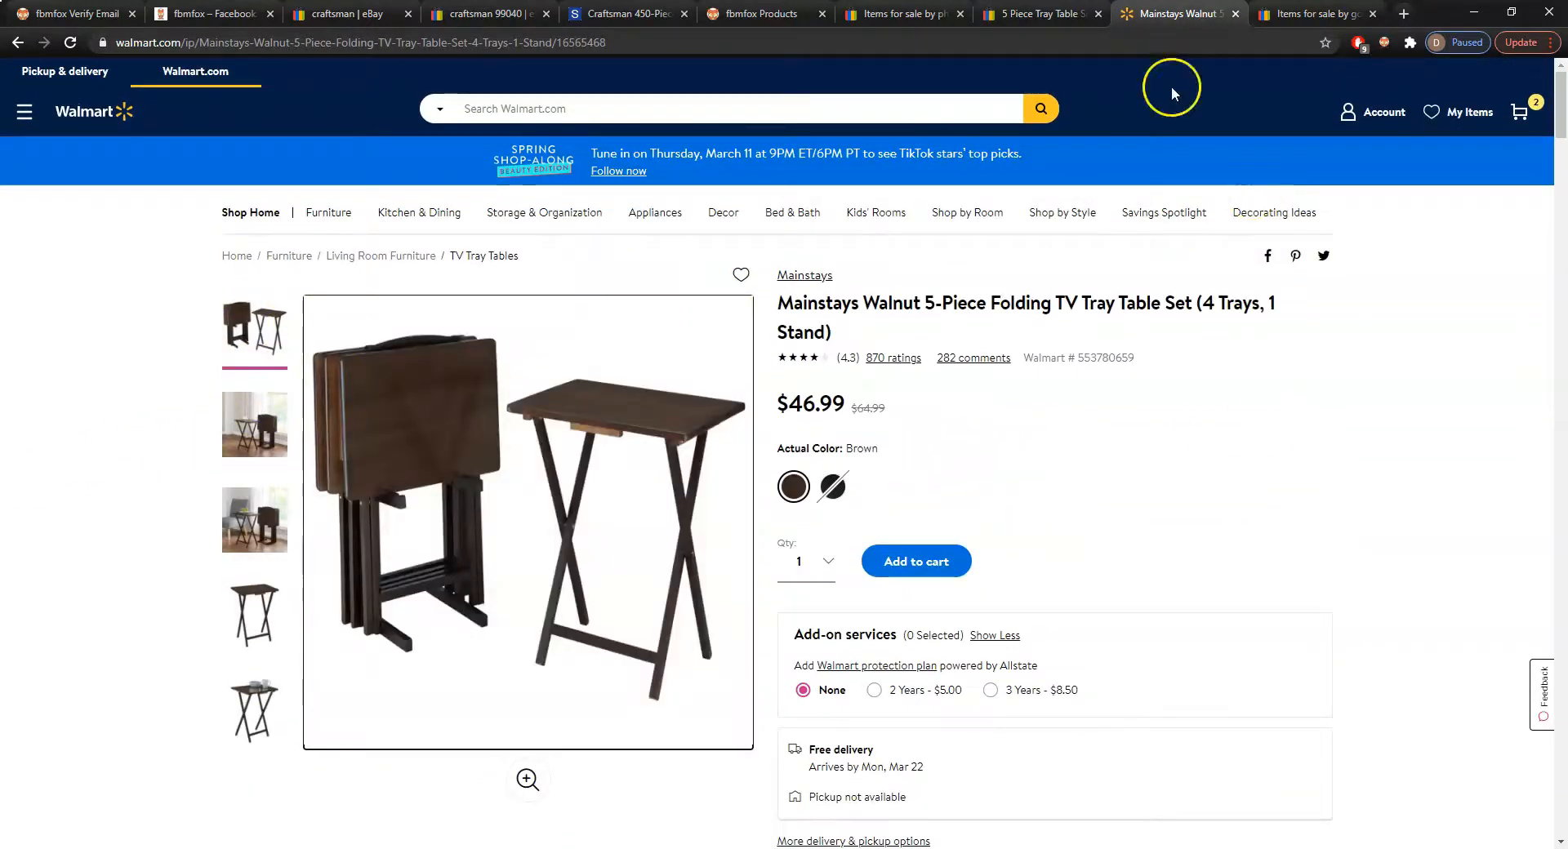
key(ctrl+shift+Tab)
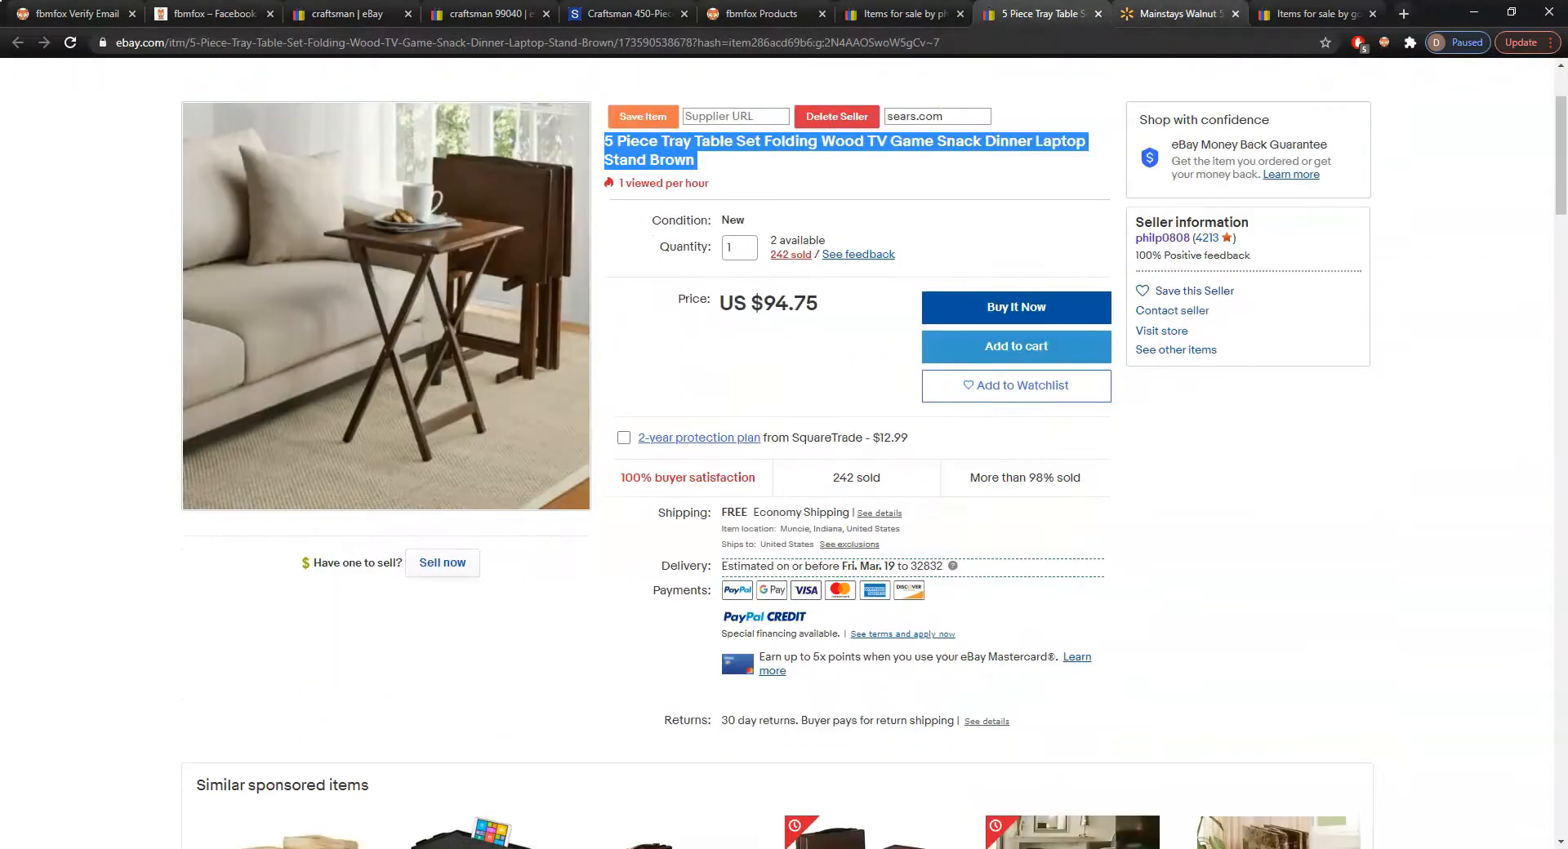
Open the Walmart search result for the Mainstays 5-Piece Folding Tray Table Set with Stand, Rustic Brown
click(1164, 14)
click(347, 410)
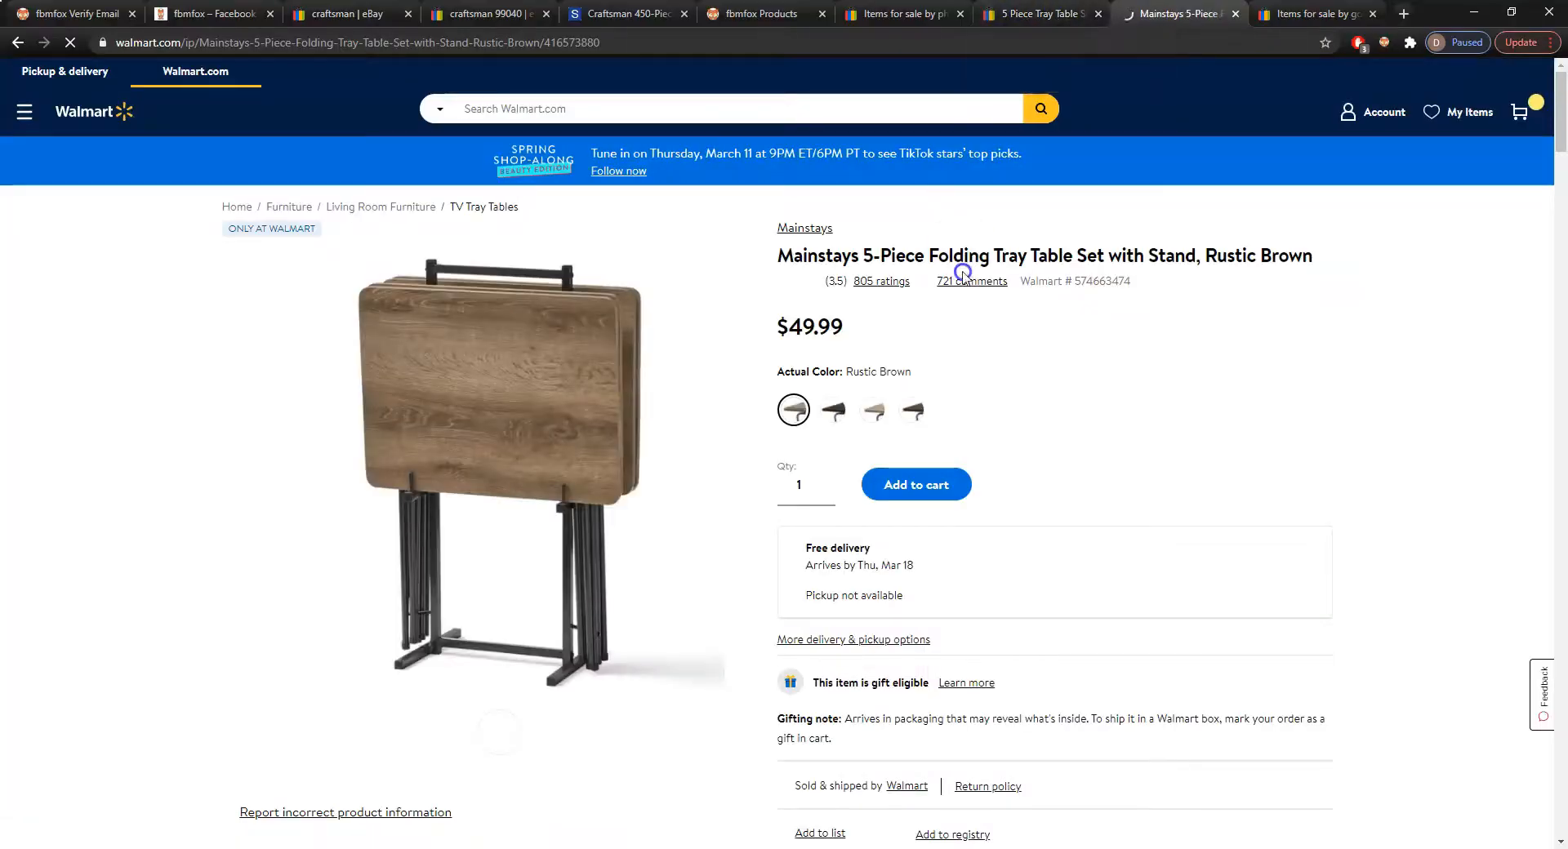
Return to Walmart's Mainstays Walnut 5-Piece Folding TV Tray Table Set product page
click(17, 42)
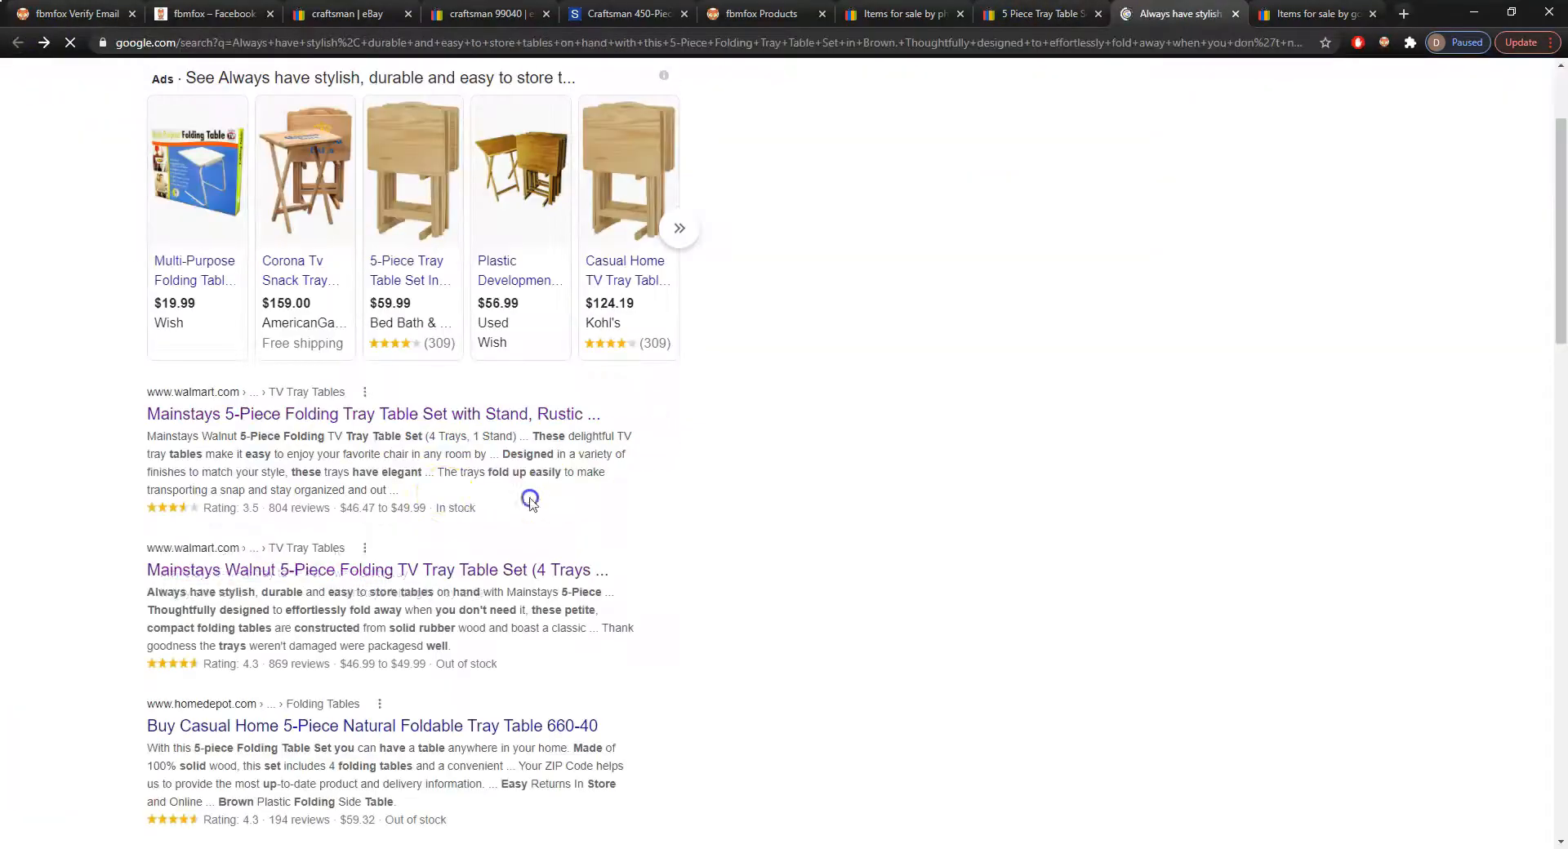
key(alt+Right)
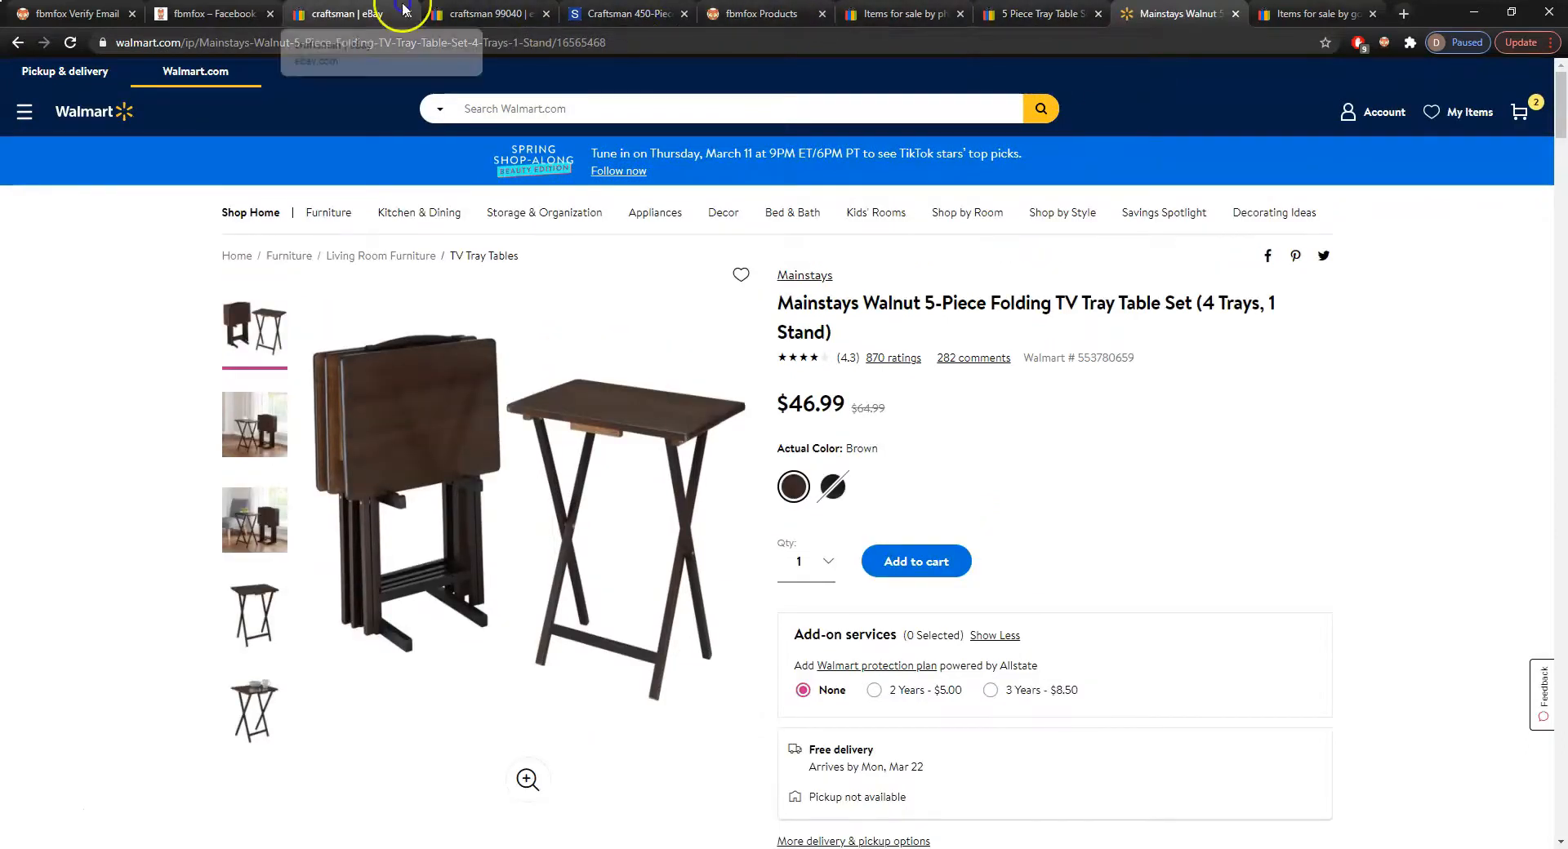
click(206, 14)
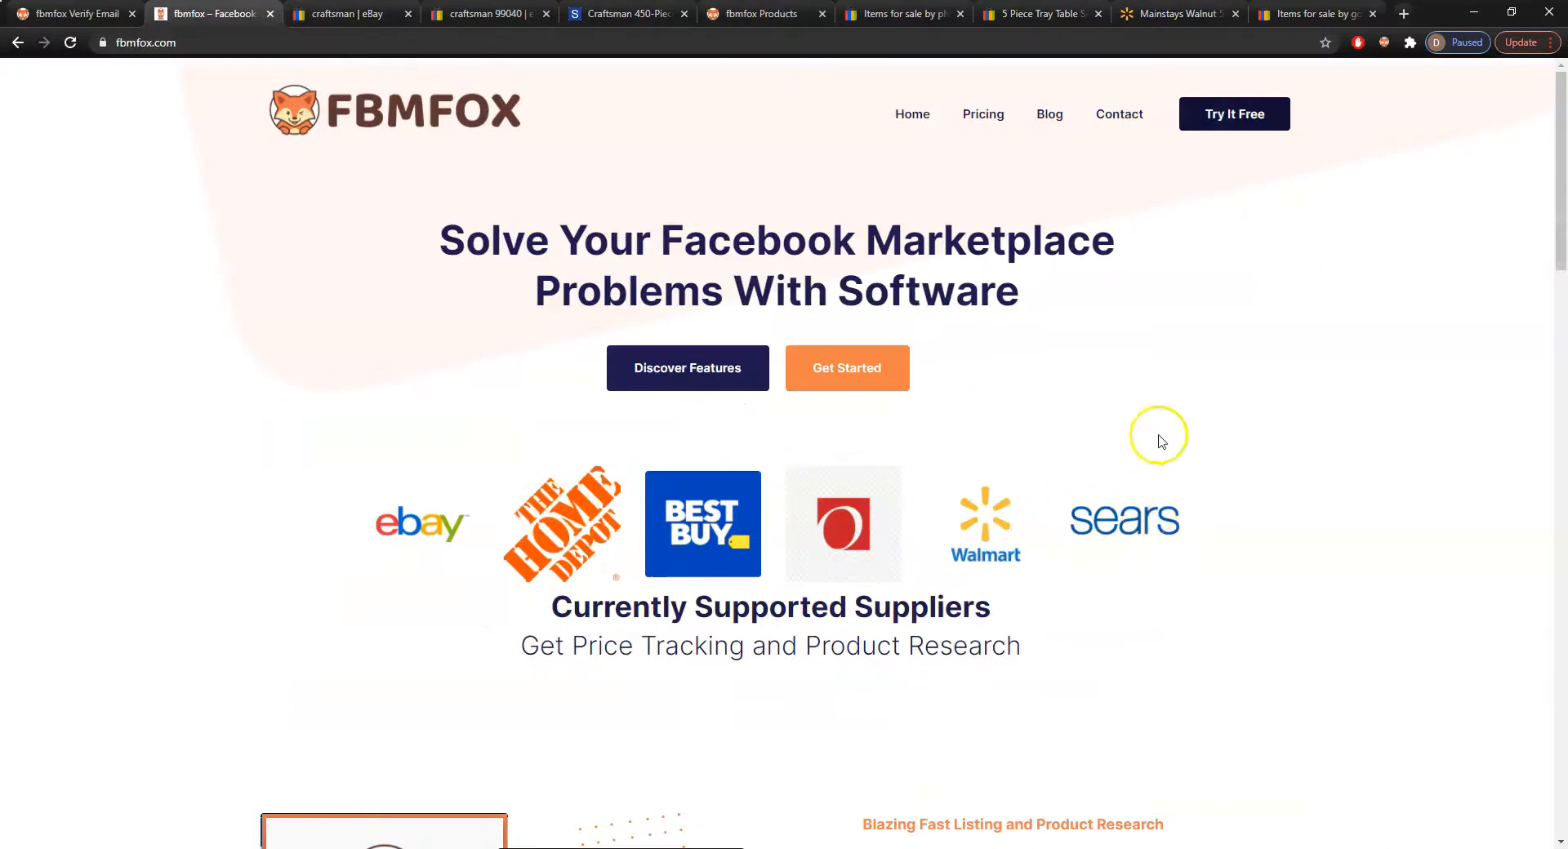
click(1176, 14)
click(1041, 14)
click(1180, 14)
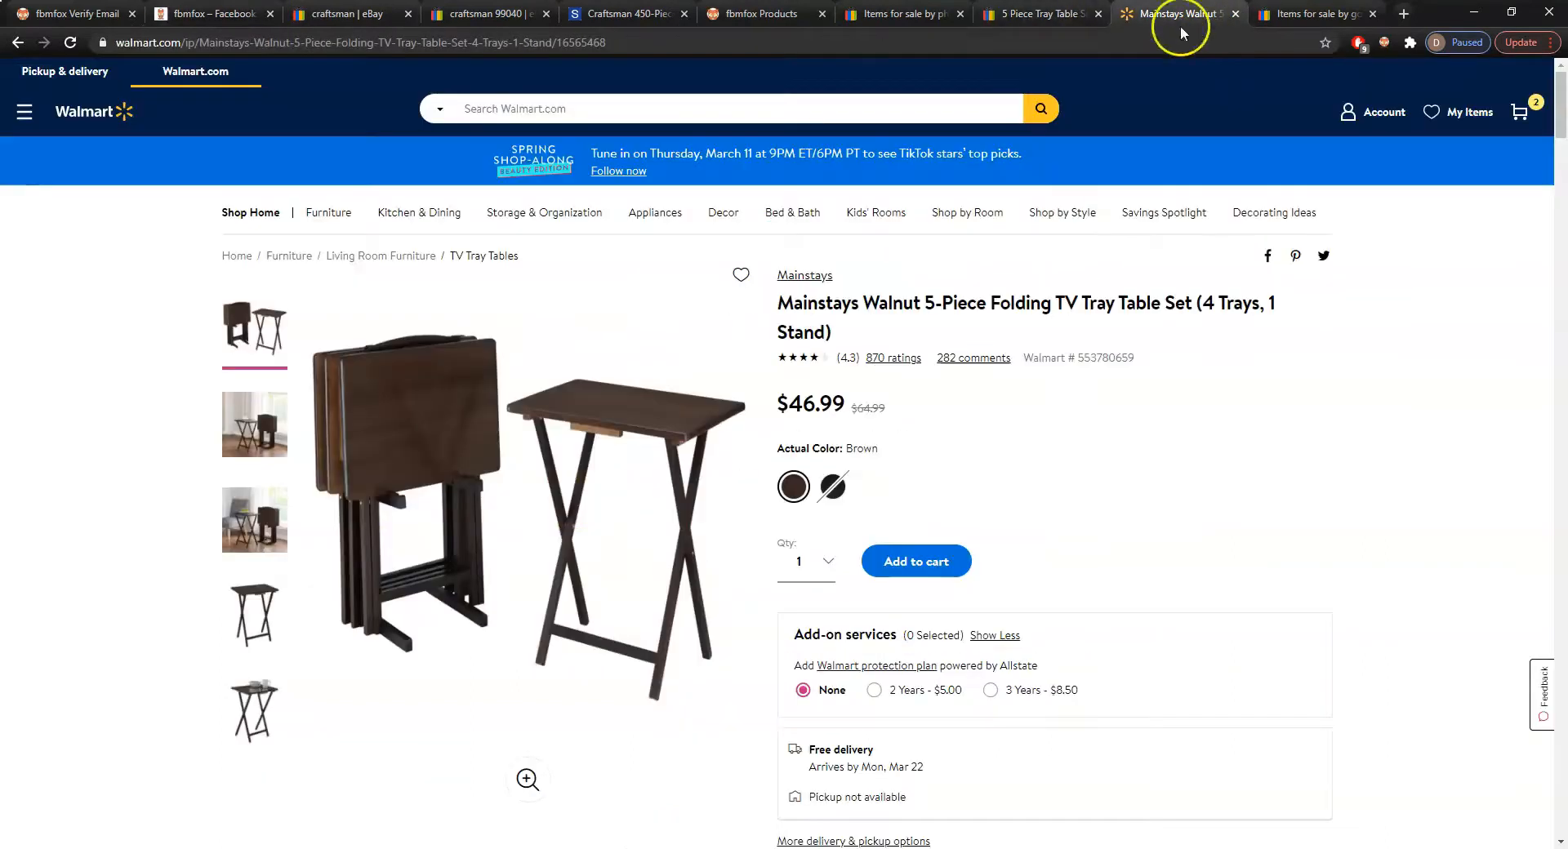
Save the brown 5 Piece Tray Table Set eBay item in fbmfox with the Walmart walnut tray table page's URL as supplier
click(934, 49)
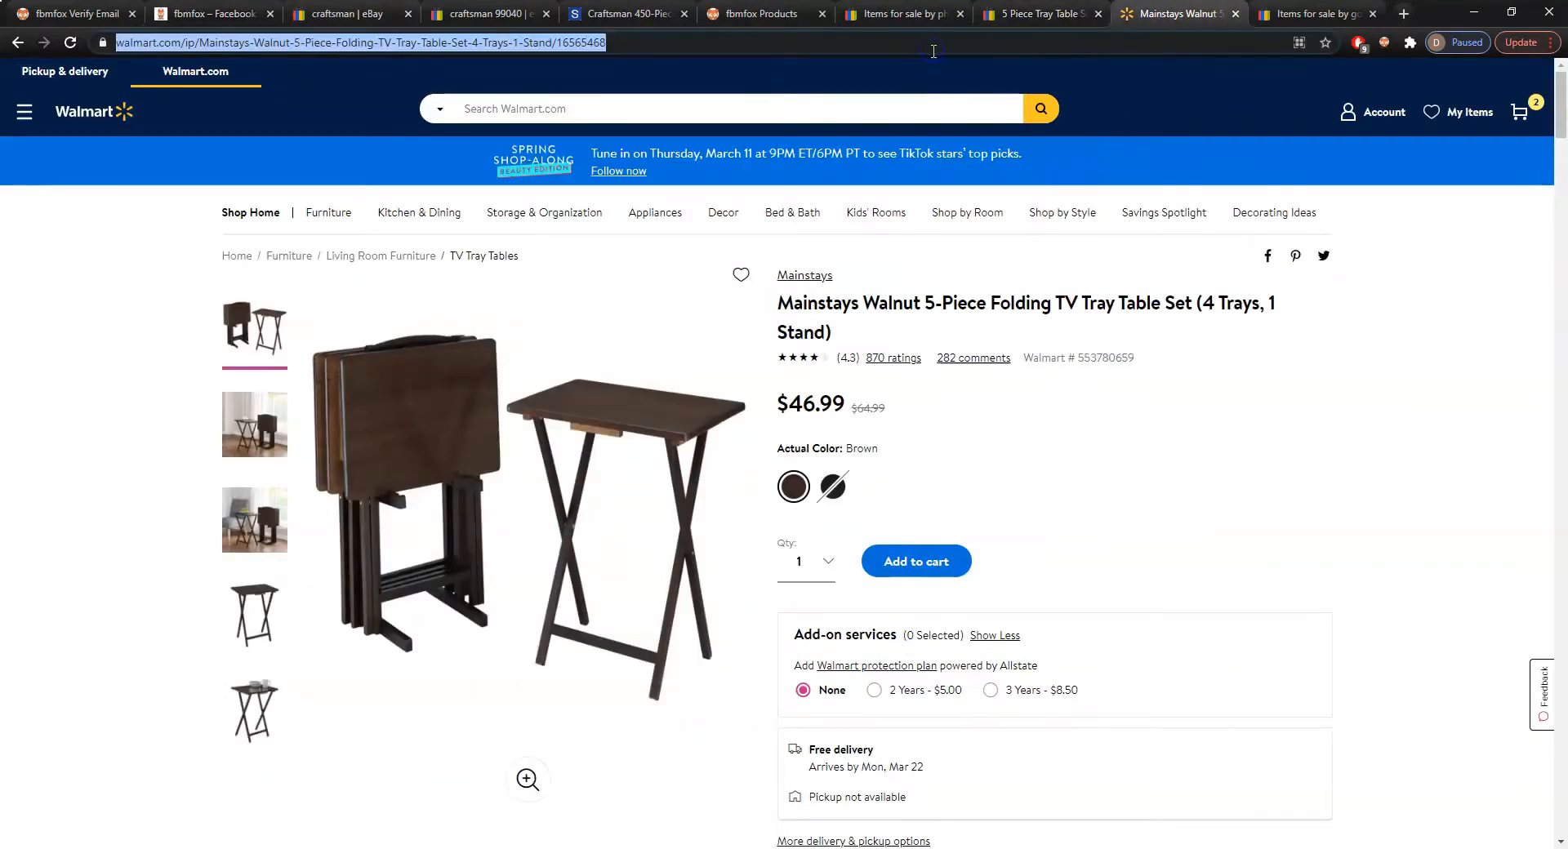
right_click(950, 37)
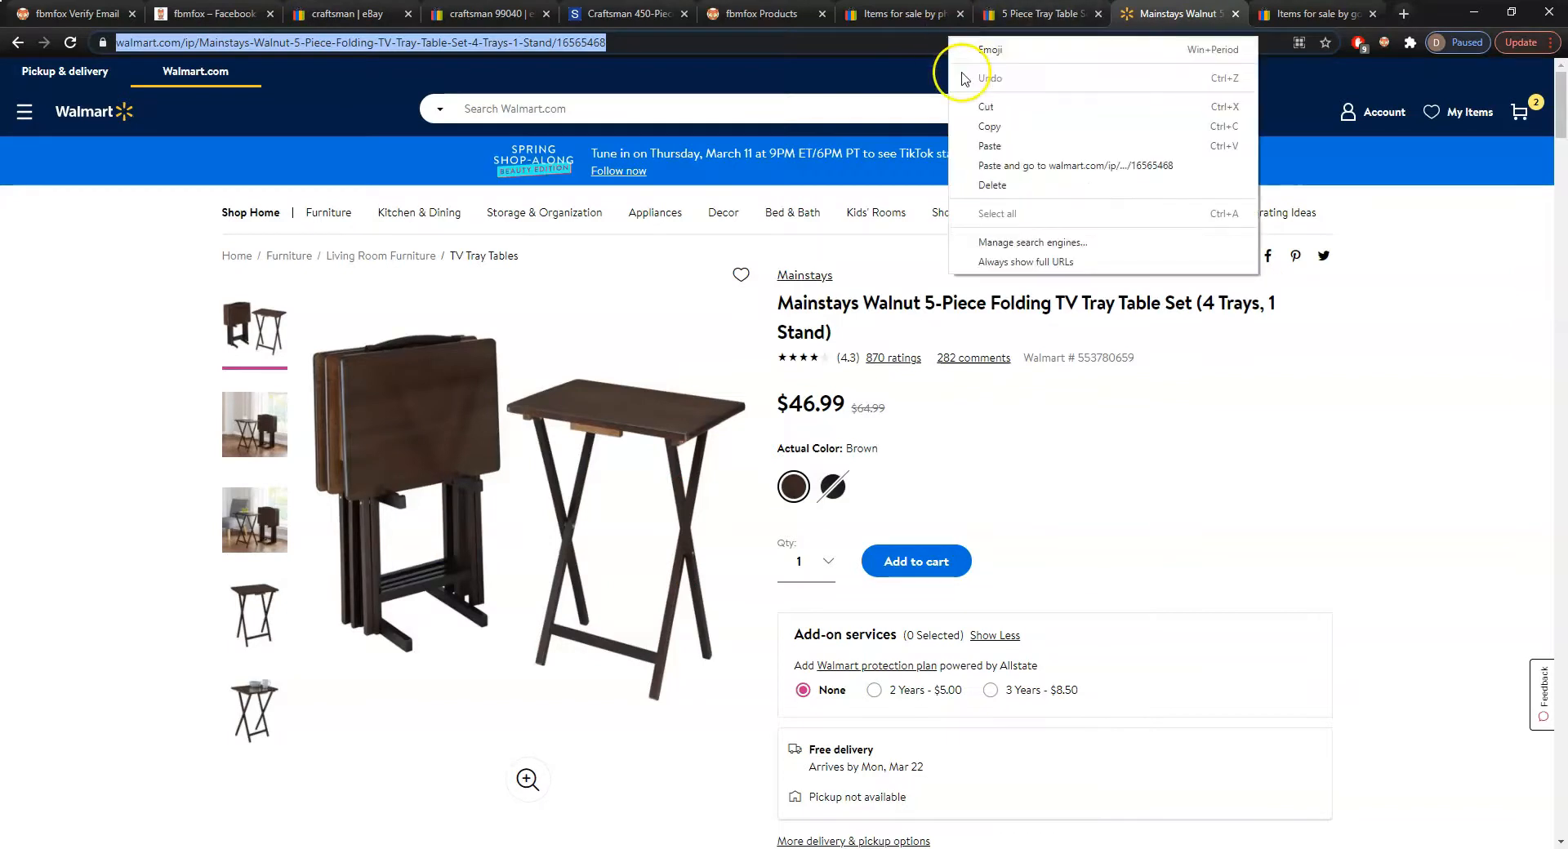
click(991, 128)
click(1017, 14)
click(723, 117)
key(ctrl+v)
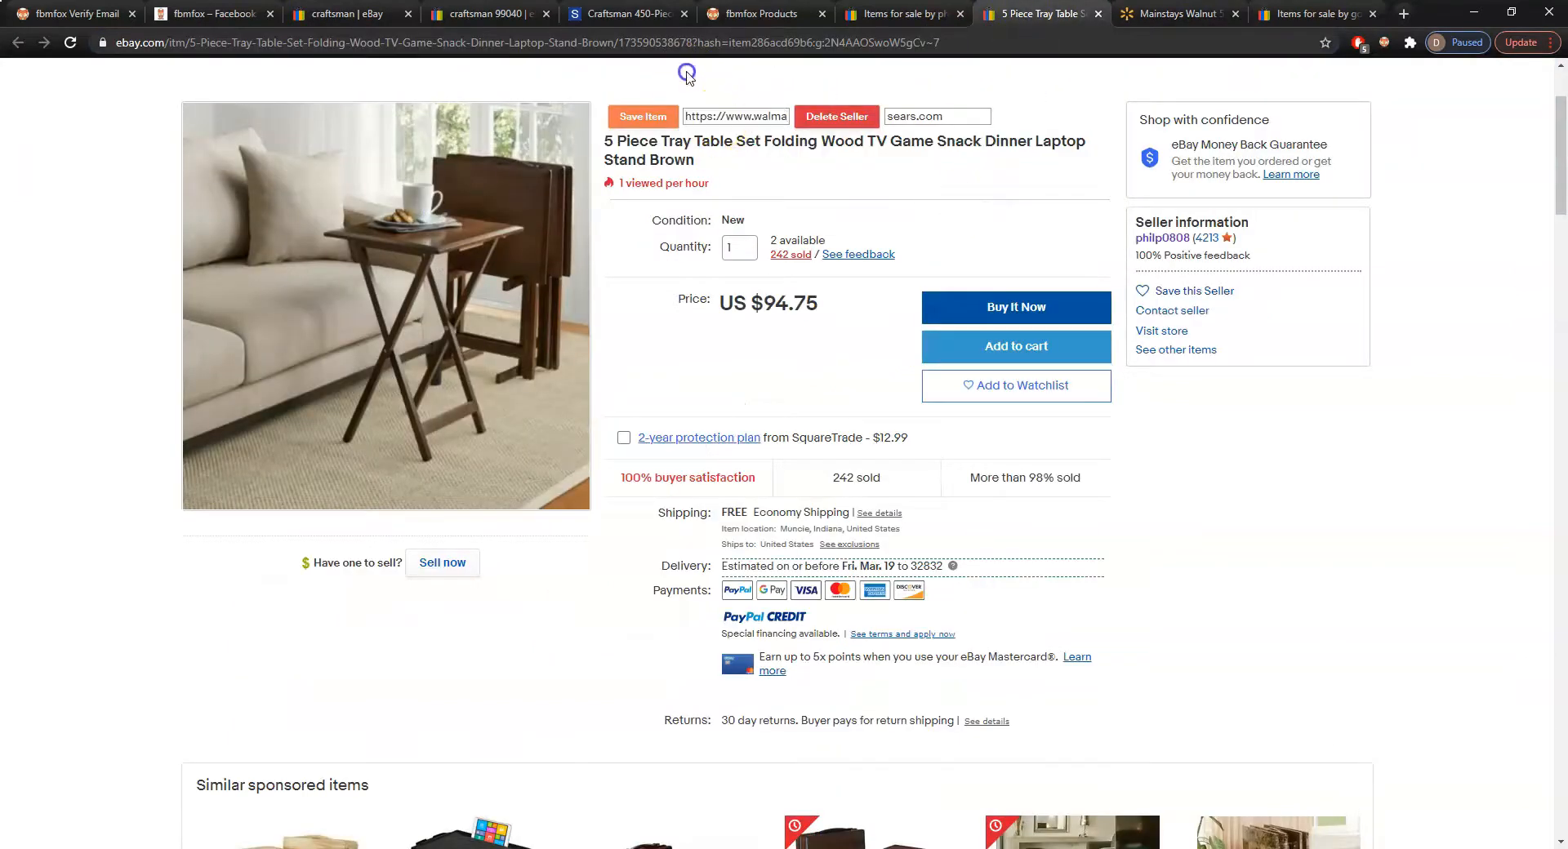
click(628, 122)
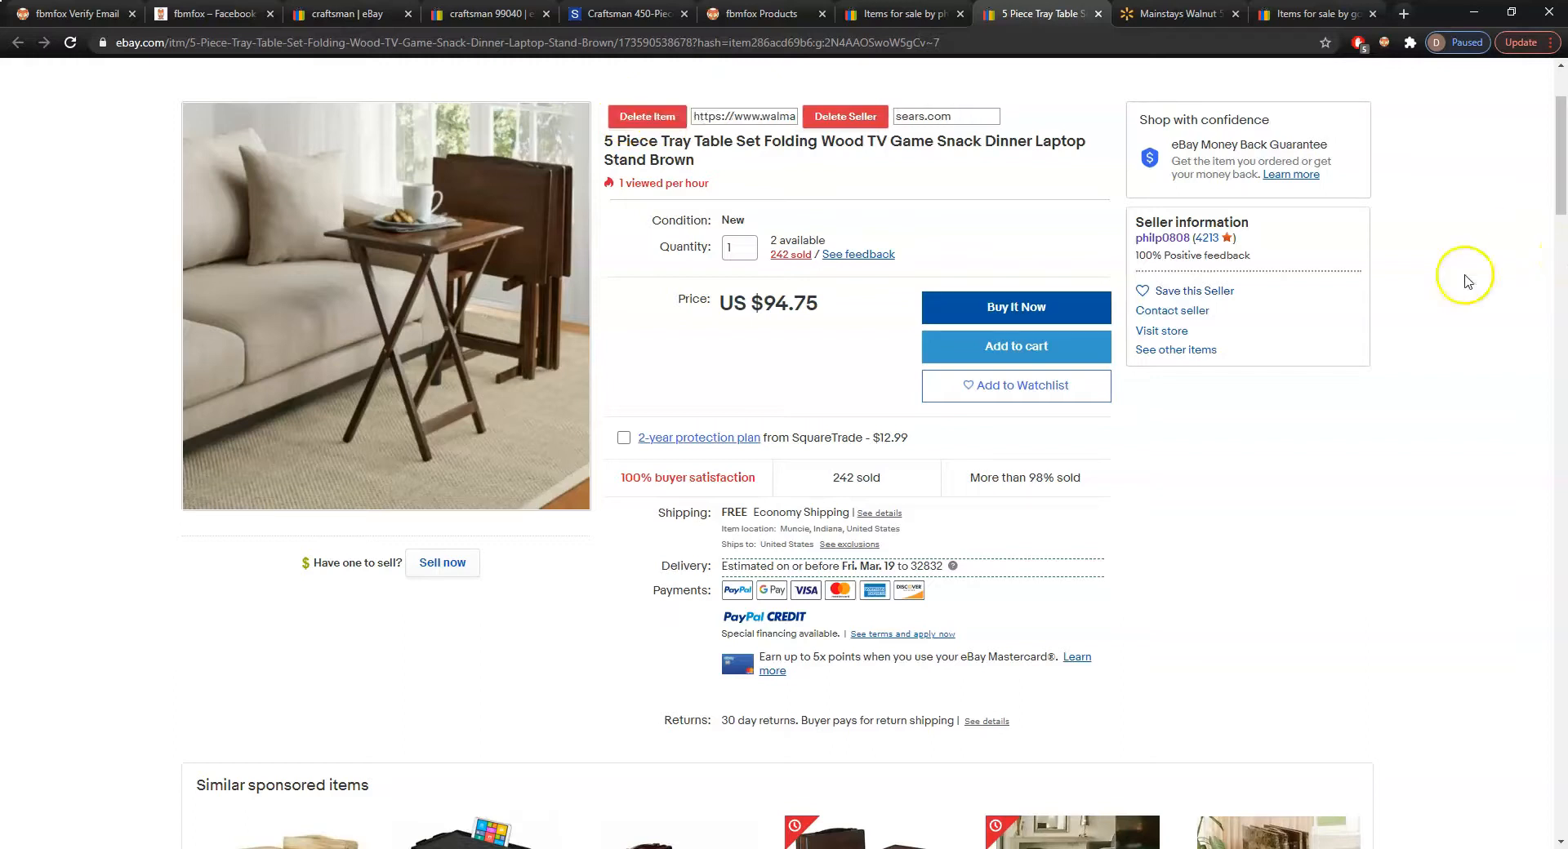
Open Facebook Marketplace's new item listing form from the fbmfox Lister
key(ctrl+shift+Tab)
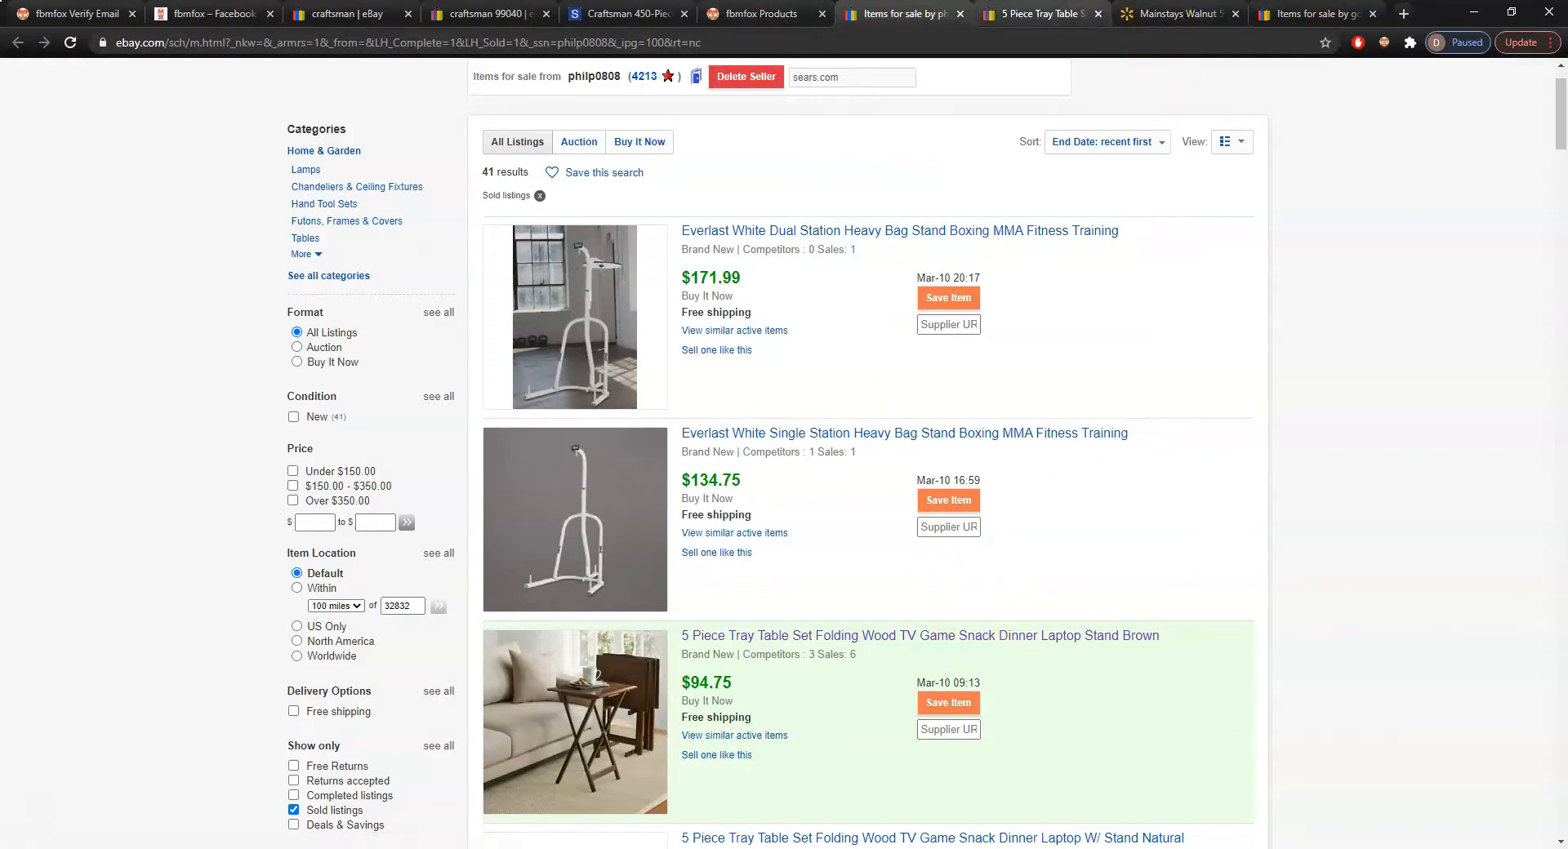
click(1042, 14)
click(1177, 14)
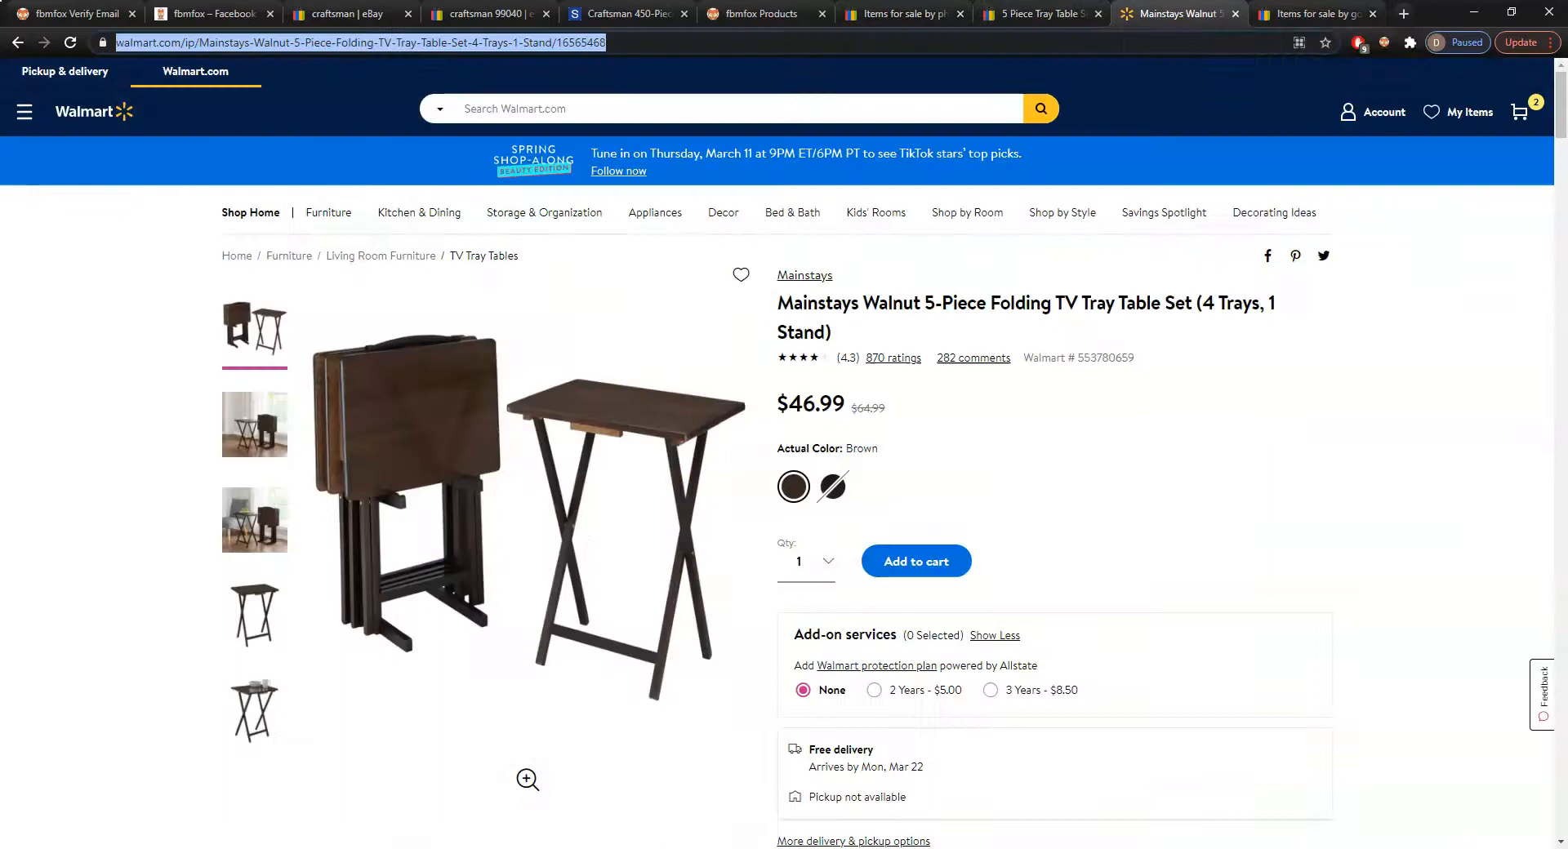
click(1385, 42)
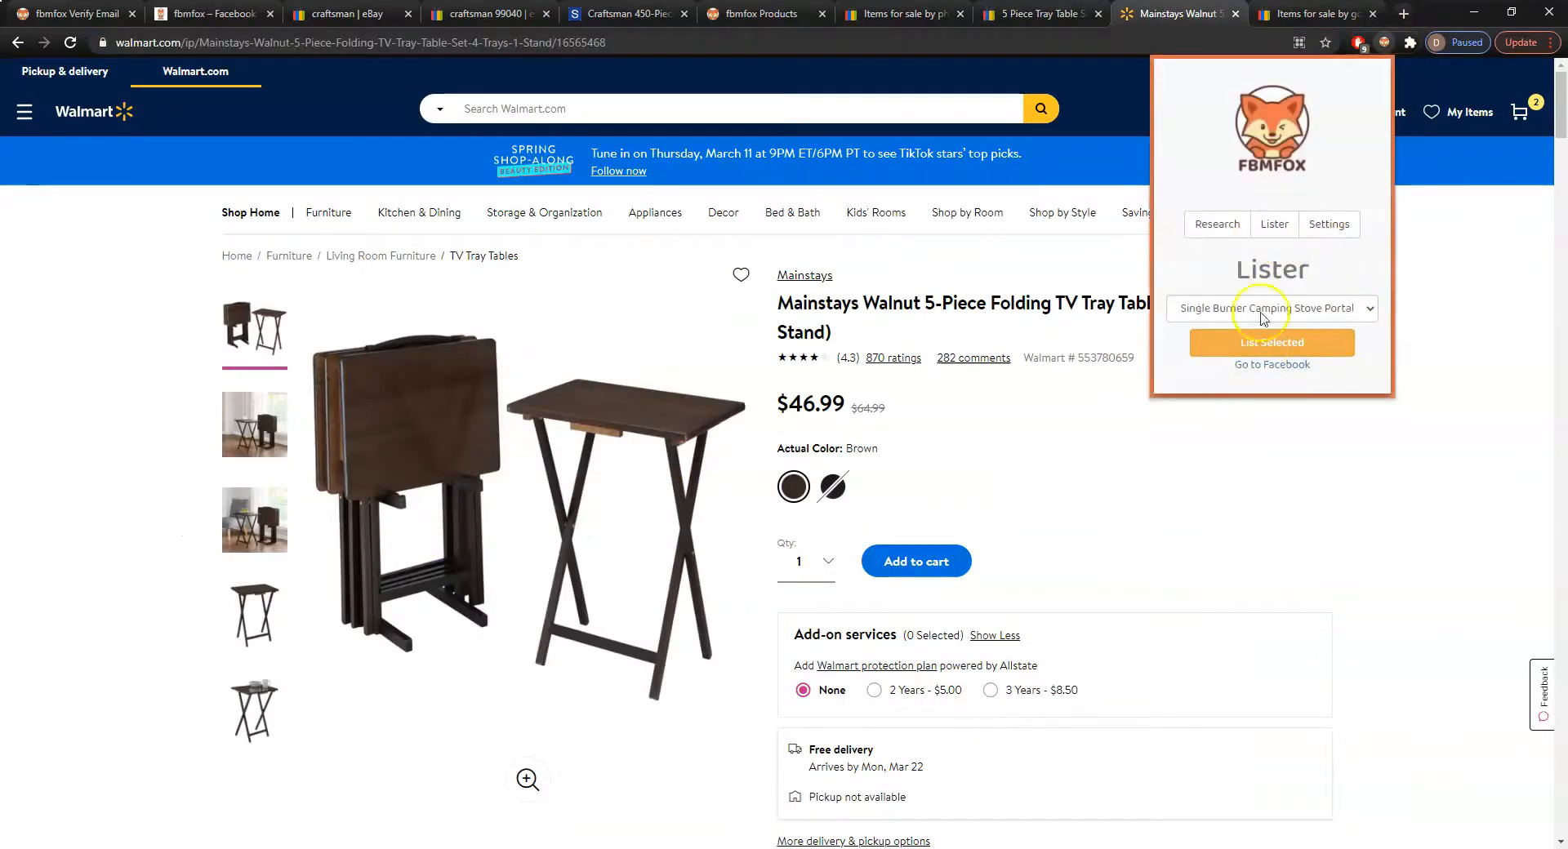
click(1270, 367)
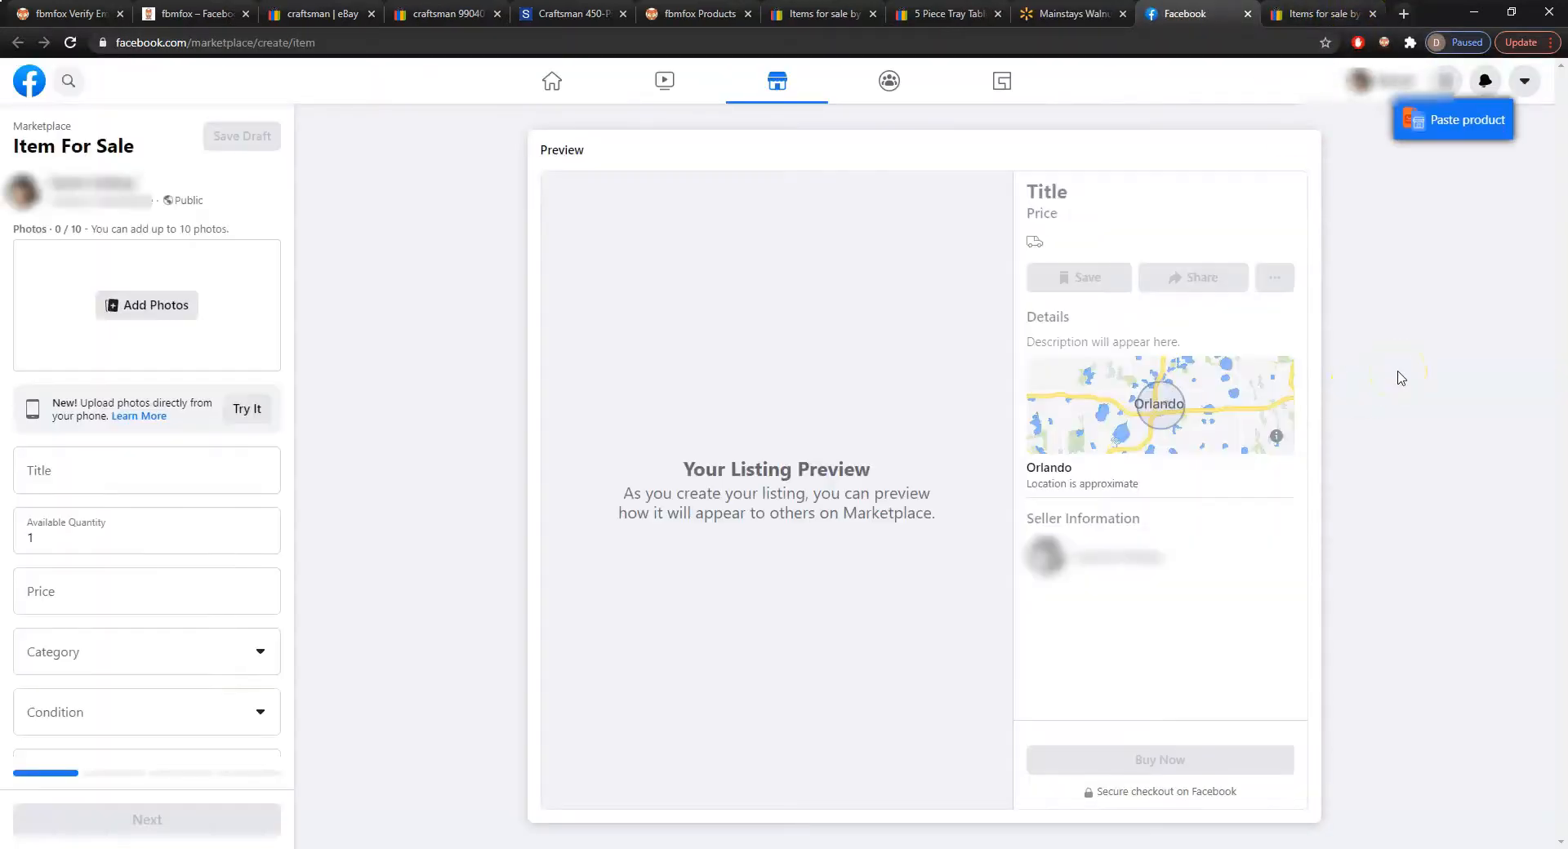
Fill the Marketplace listing form with the saved Single Burner Camping Stove product using the fbmfox Lister
click(1384, 43)
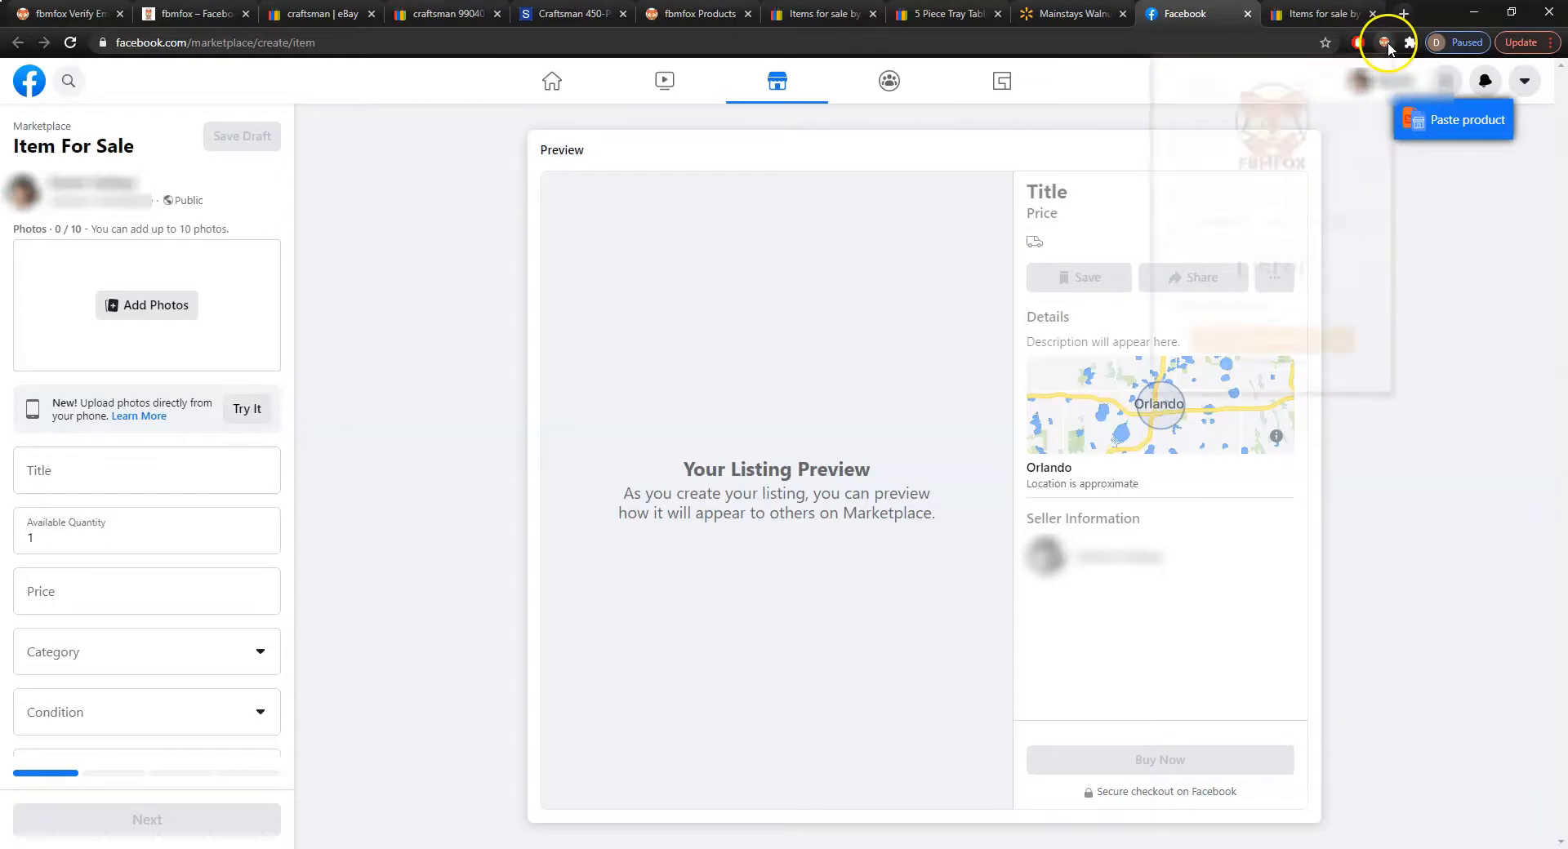
click(1198, 228)
click(1249, 308)
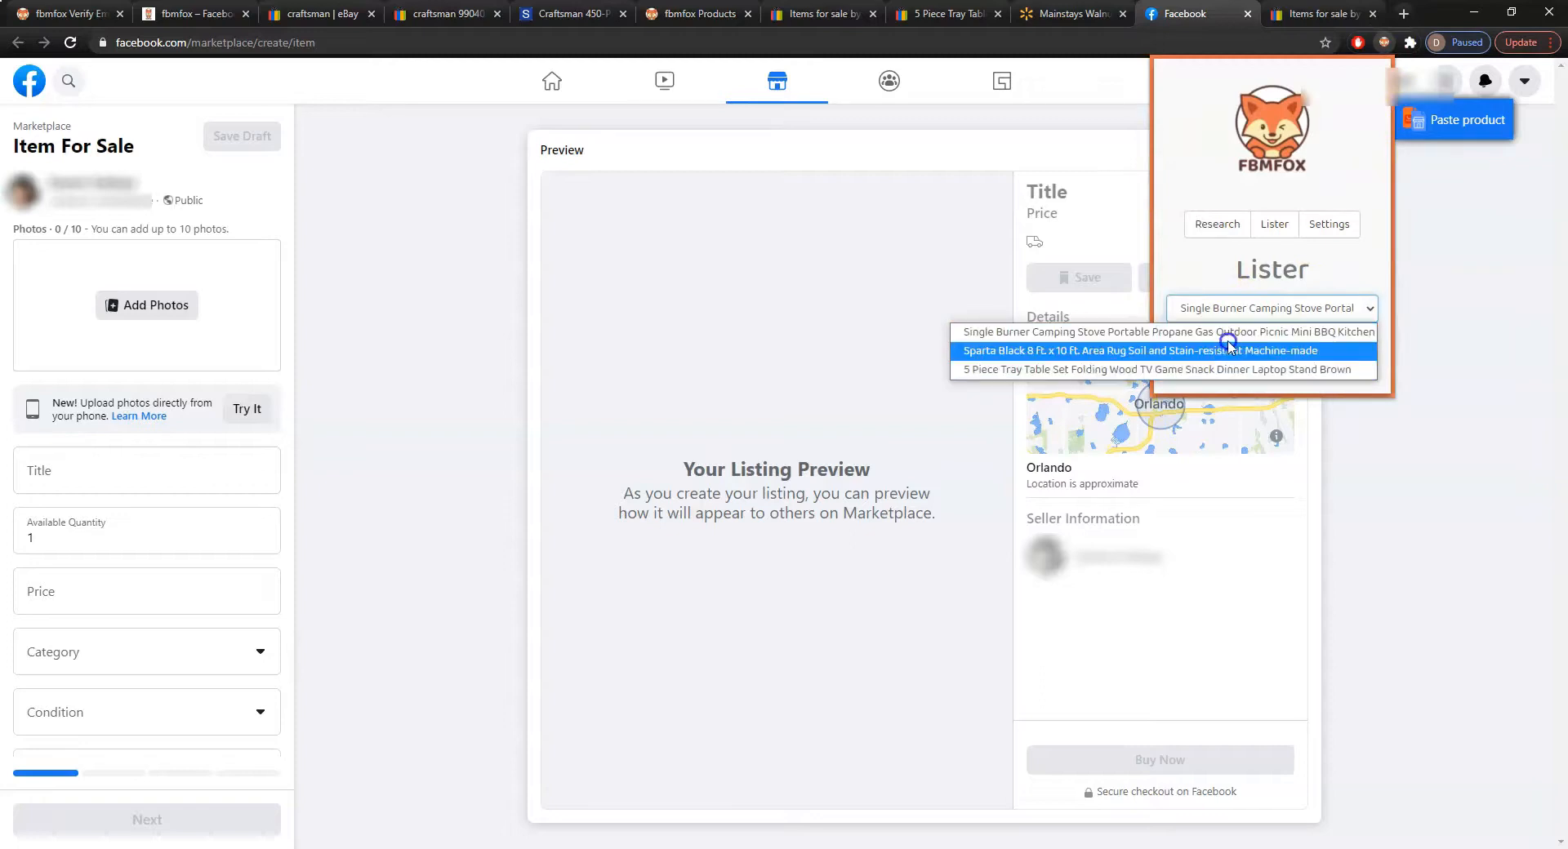
click(1229, 331)
click(1273, 347)
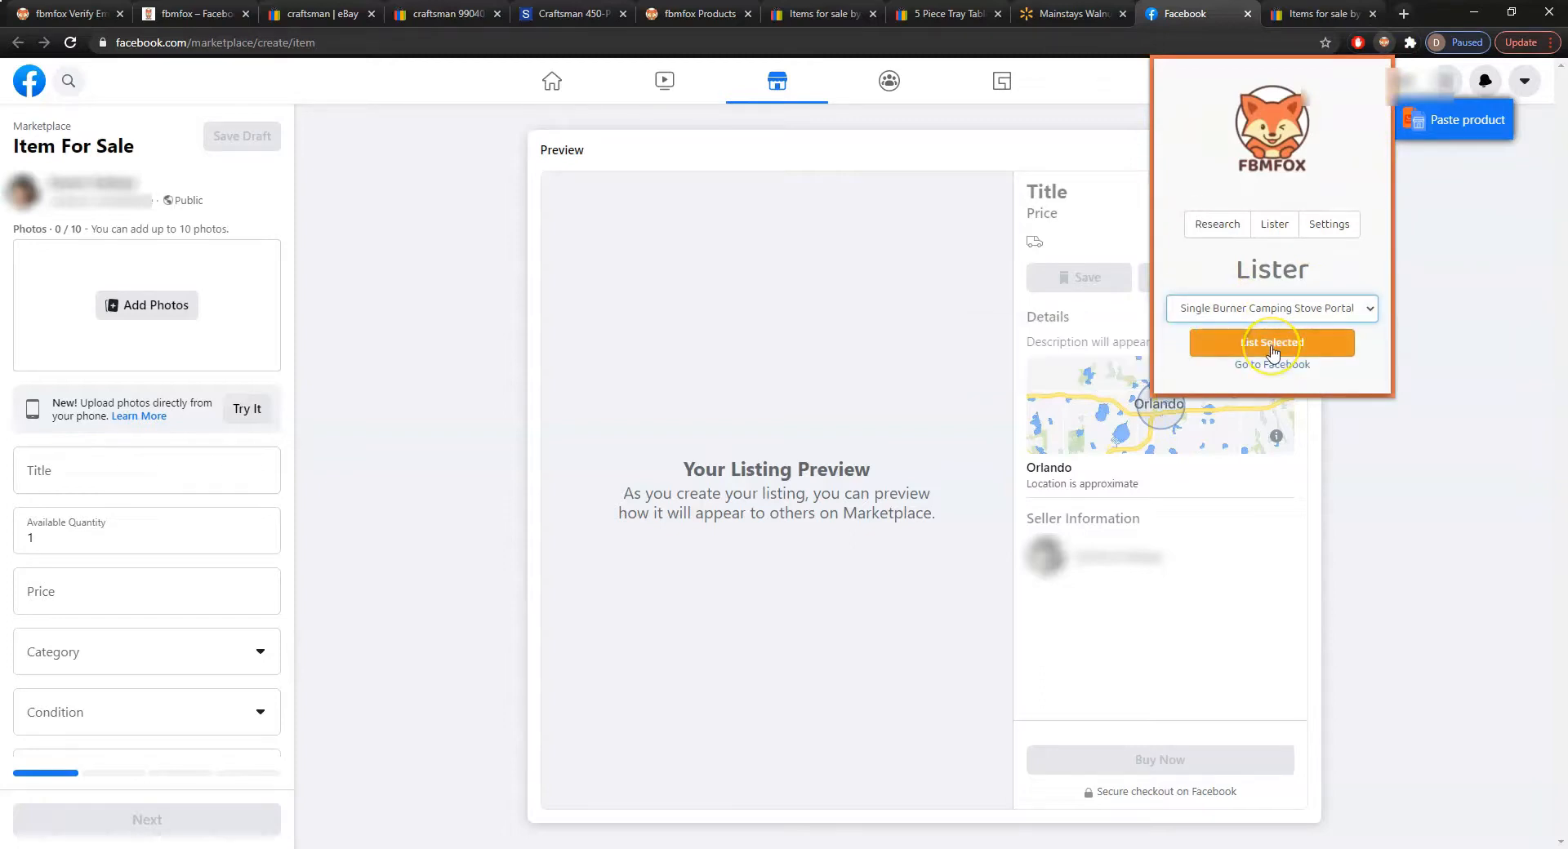
click(1272, 349)
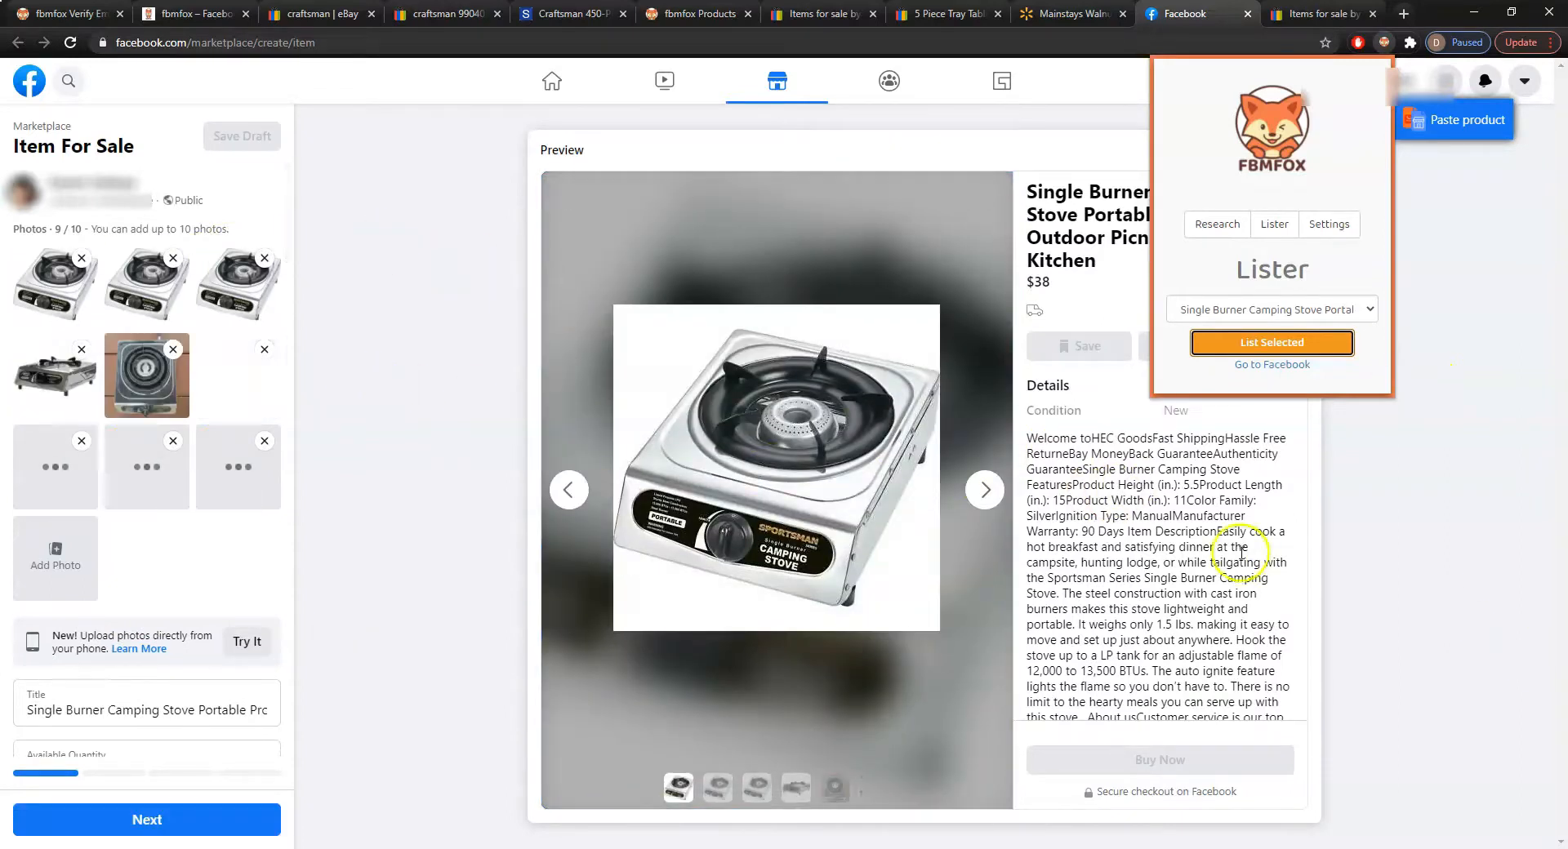
Review the camping stove listing's photos, title, price, category and condition
scroll(192, 473, down, 7)
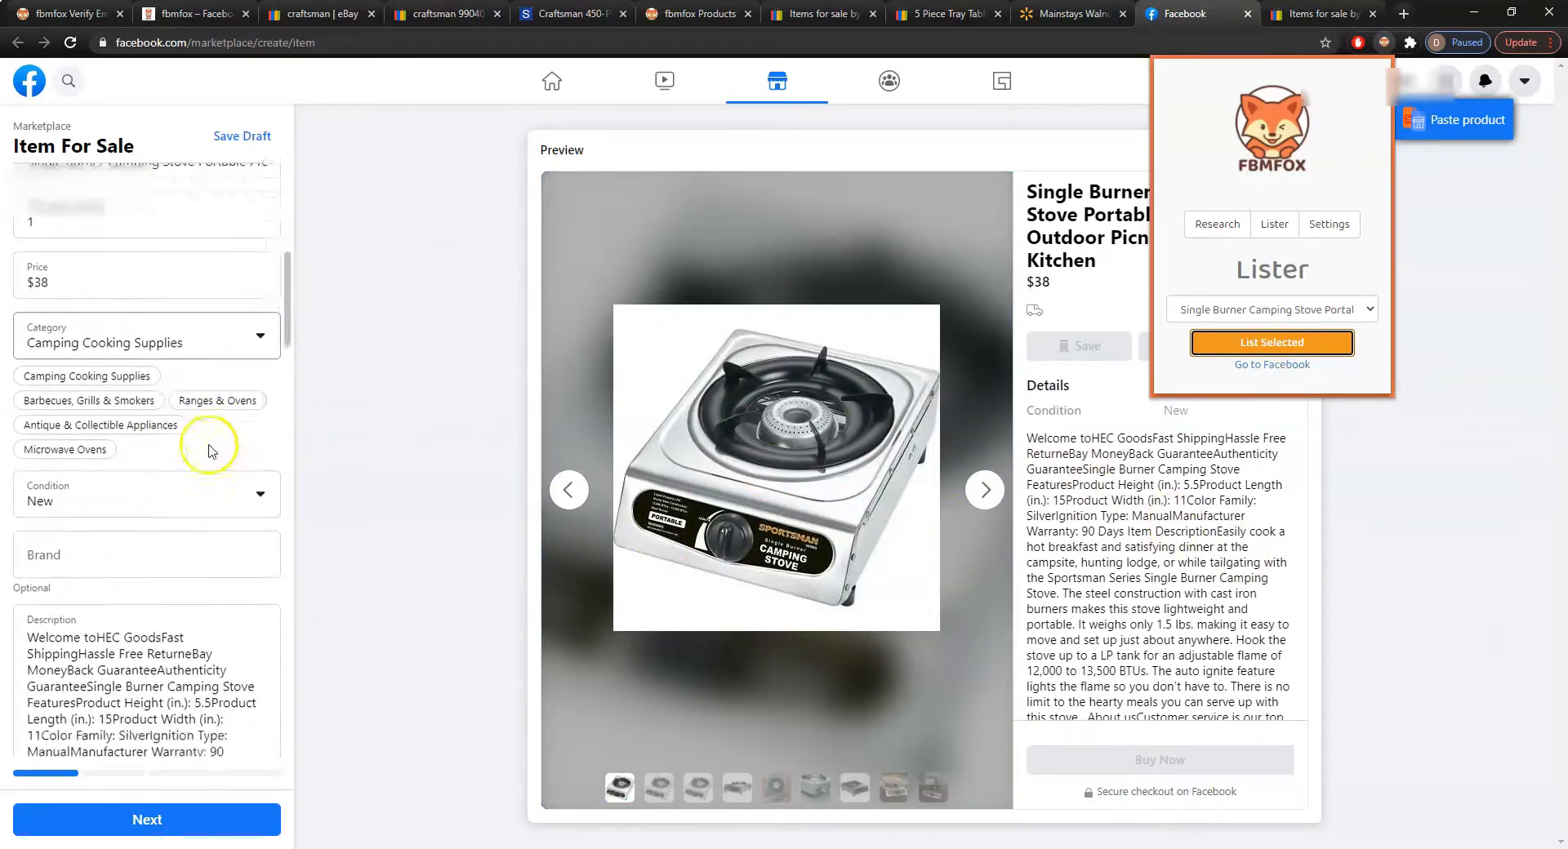
scroll(206, 451, up, 2)
scroll(115, 423, down, 3)
scroll(123, 523, up, 6)
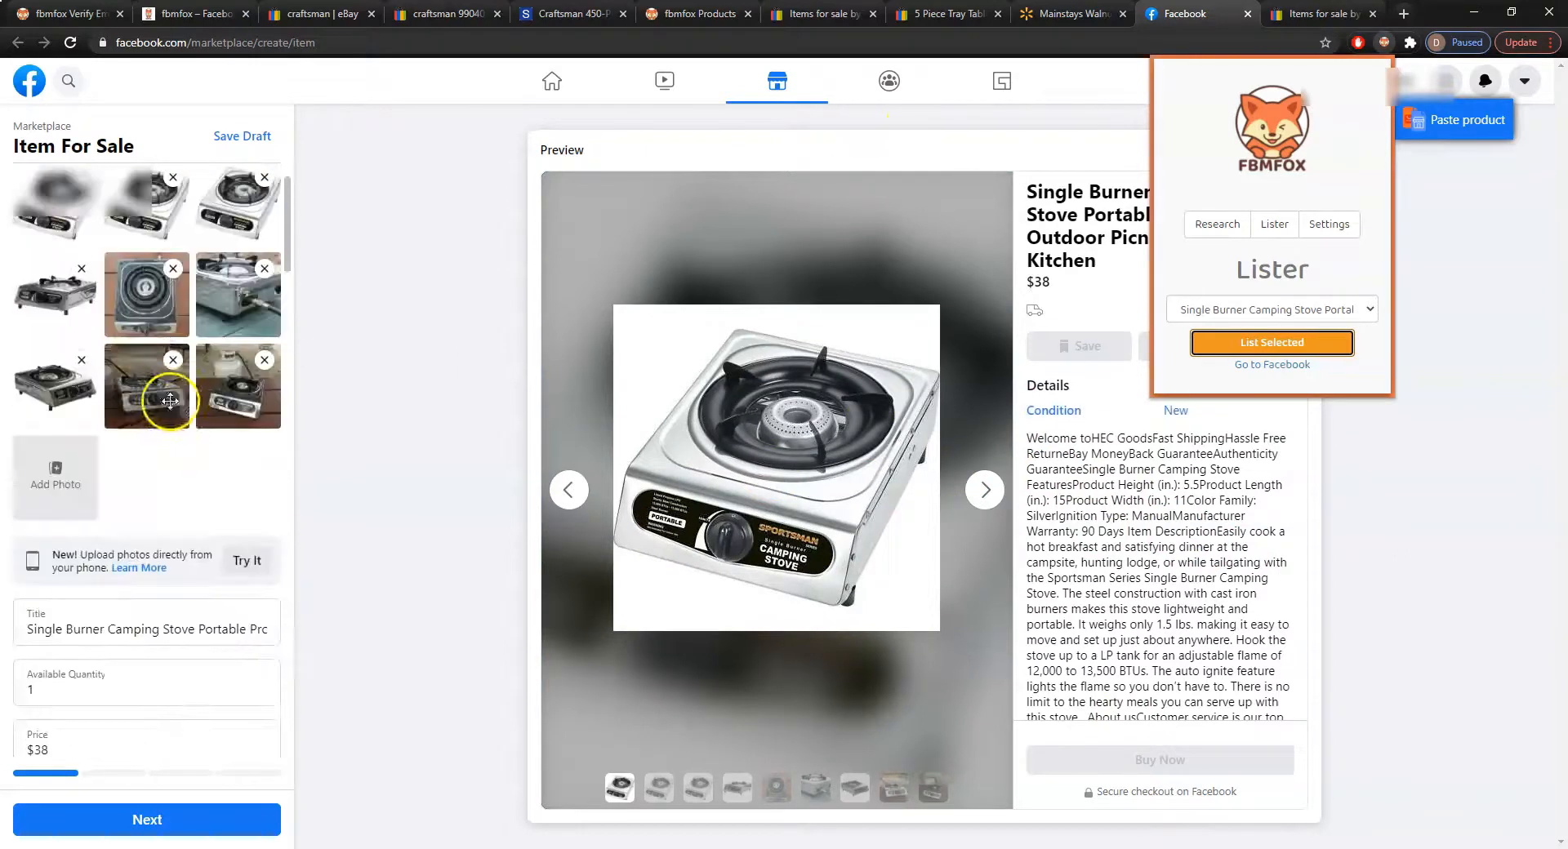
click(88, 582)
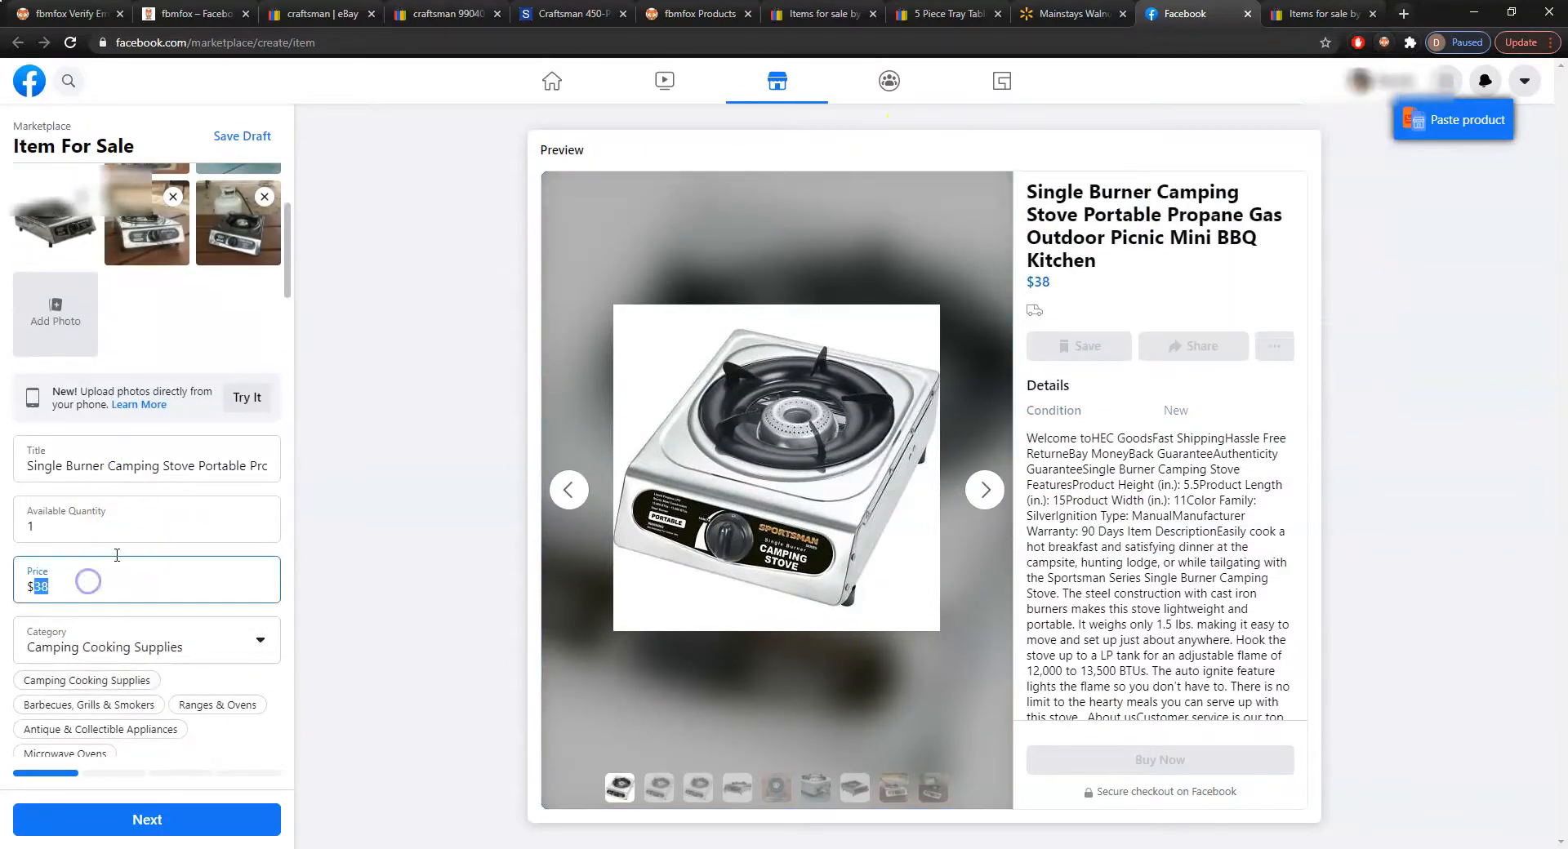
scroll(117, 556, down, 1)
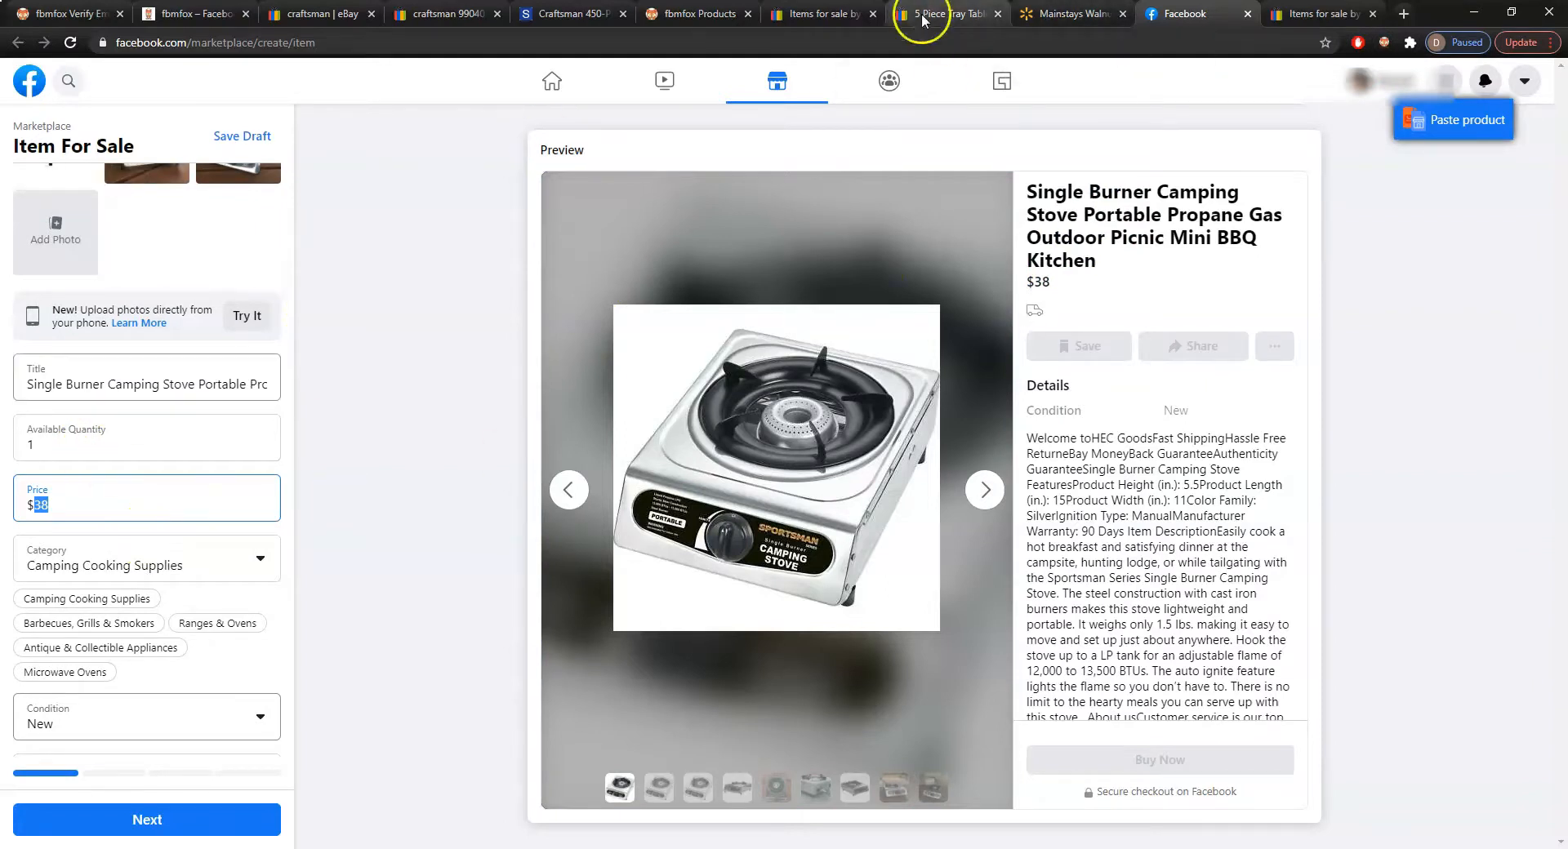
Delete the seller's welcome and guarantee text preceding "Single Burner Camping Stove" in the listing description
scroll(196, 489, down, 3)
scroll(190, 494, down, 3)
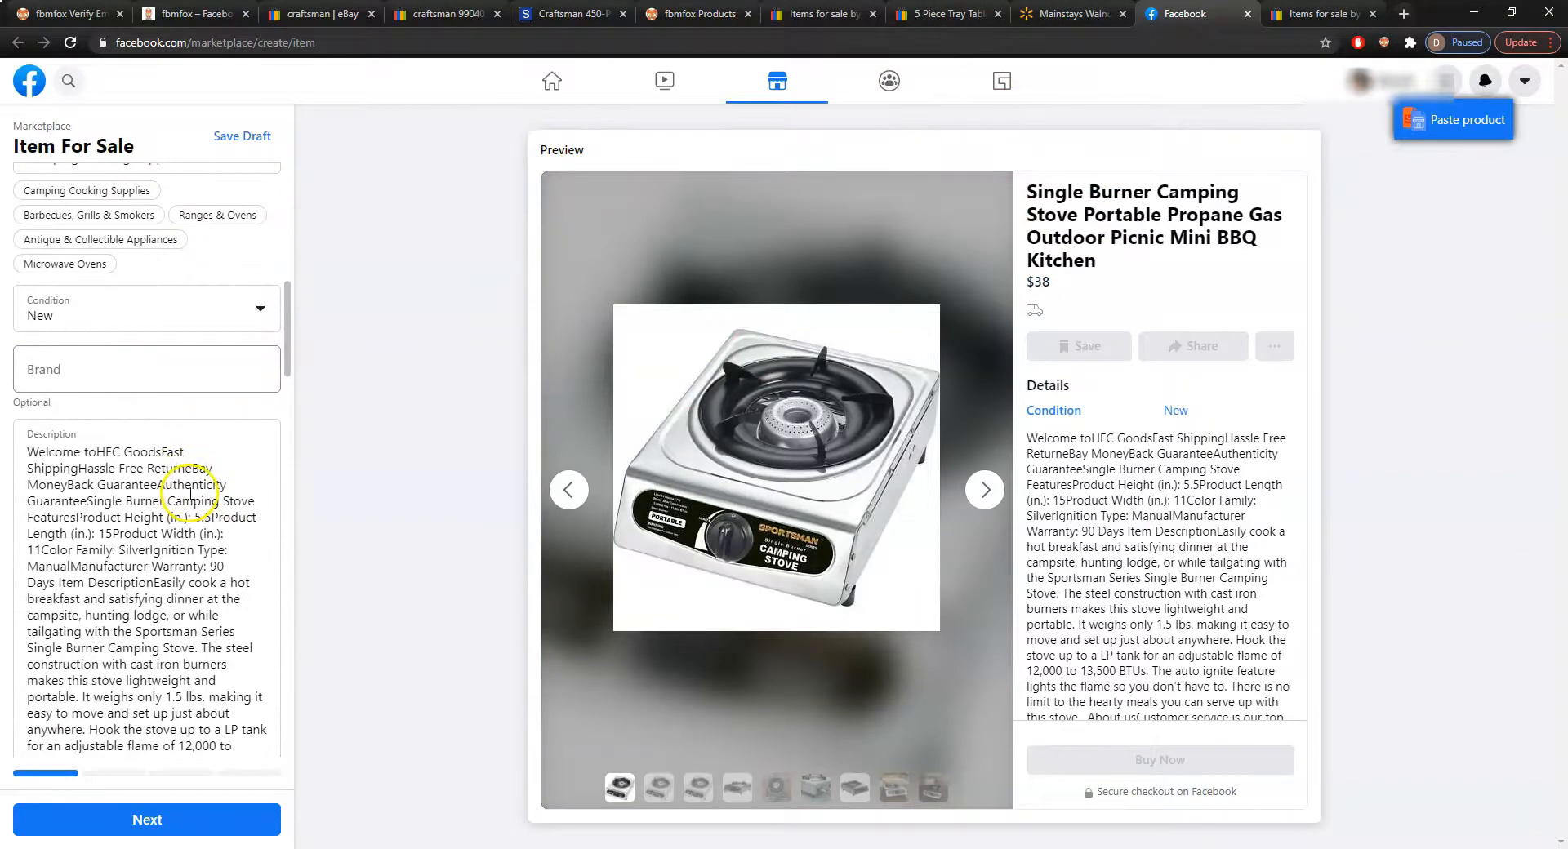
drag(25, 377, 27, 415)
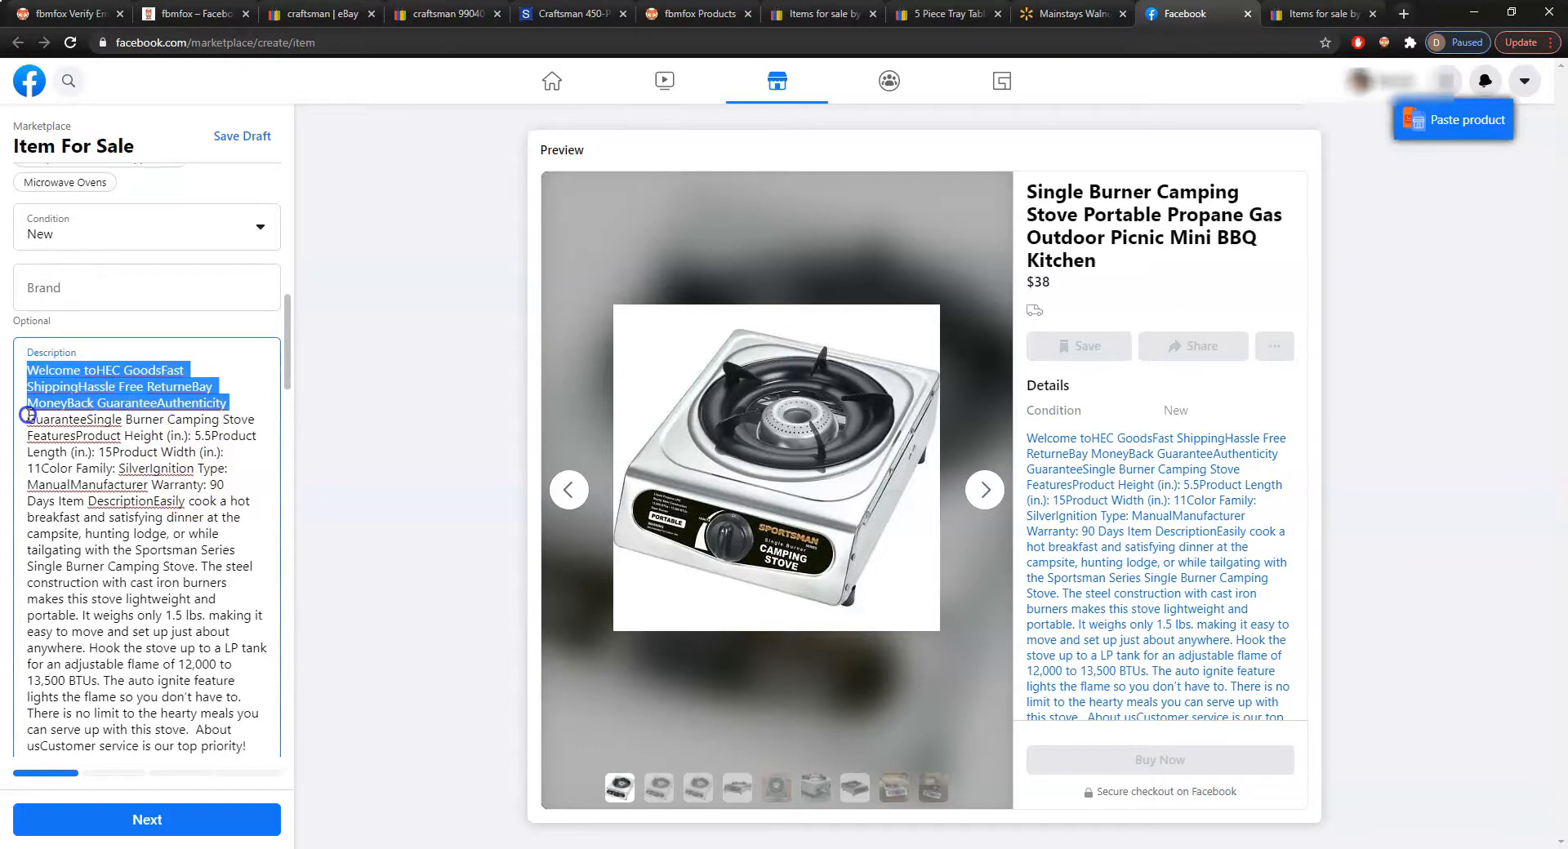
mouse_move(135, 396)
mouse_down()
mouse_move(219, 389)
mouse_move(229, 413)
mouse_move(125, 421)
mouse_up()
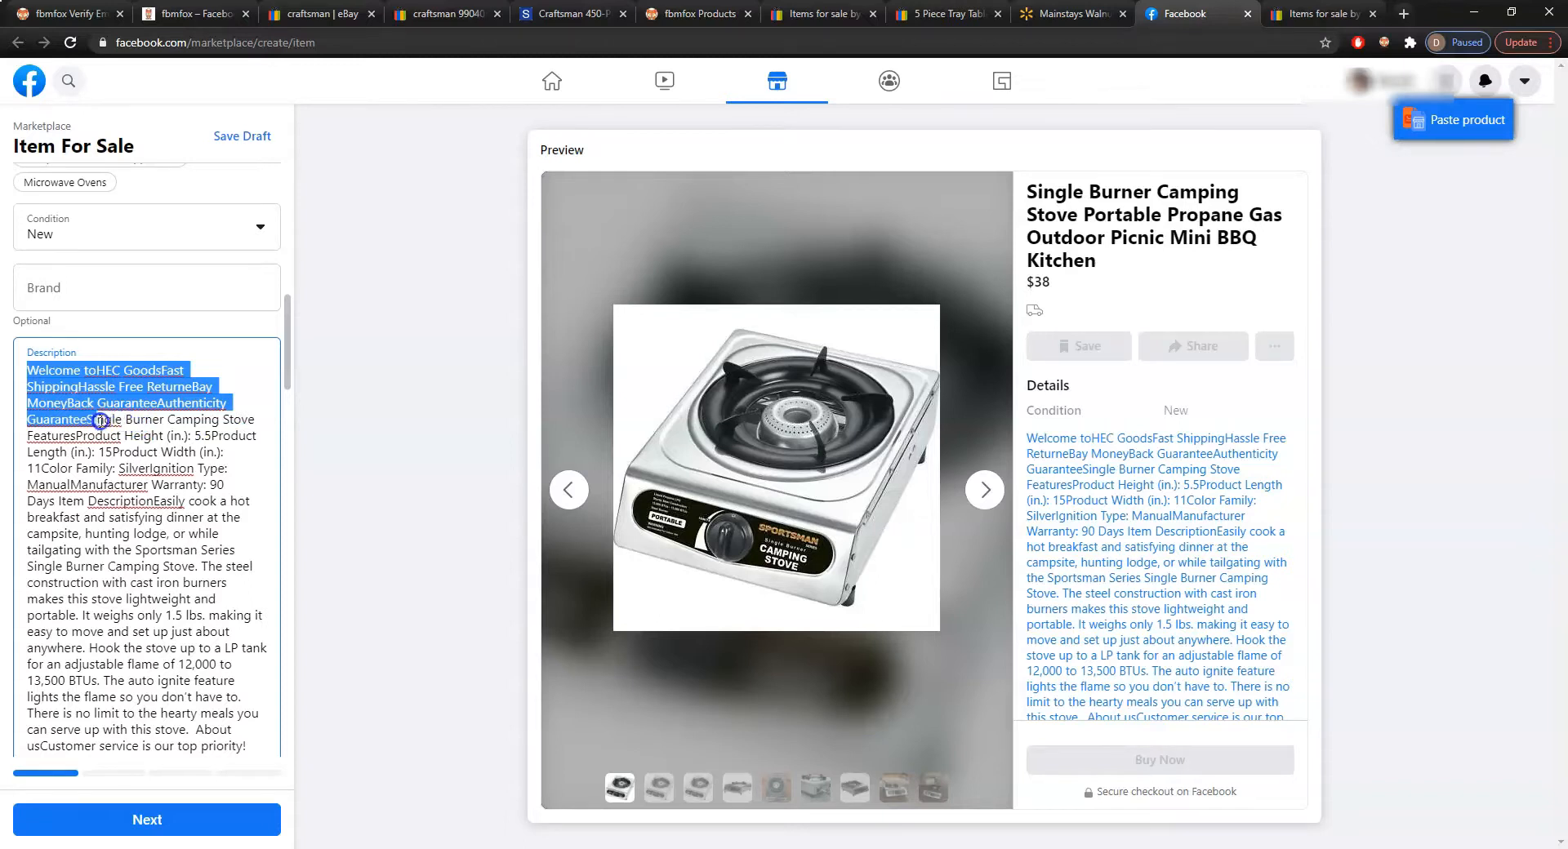
key(BackSpace)
Delete the end of the description from "For select items, we ship internationally" onward, leaving it to finish at "APOs."
scroll(183, 525, down, 10)
scroll(183, 525, down, 15)
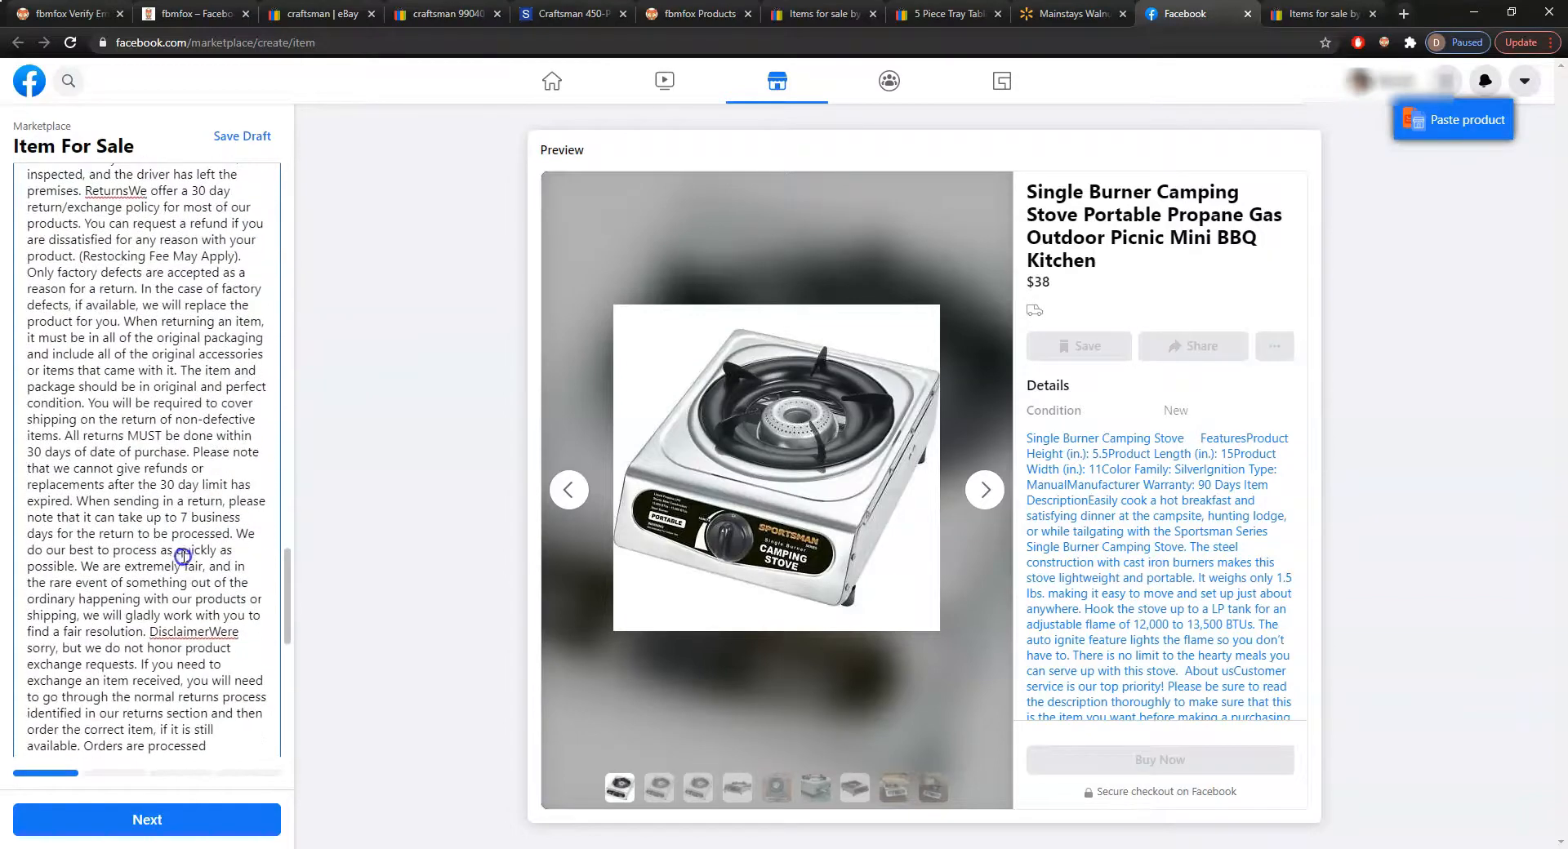
scroll(216, 626, up, 10)
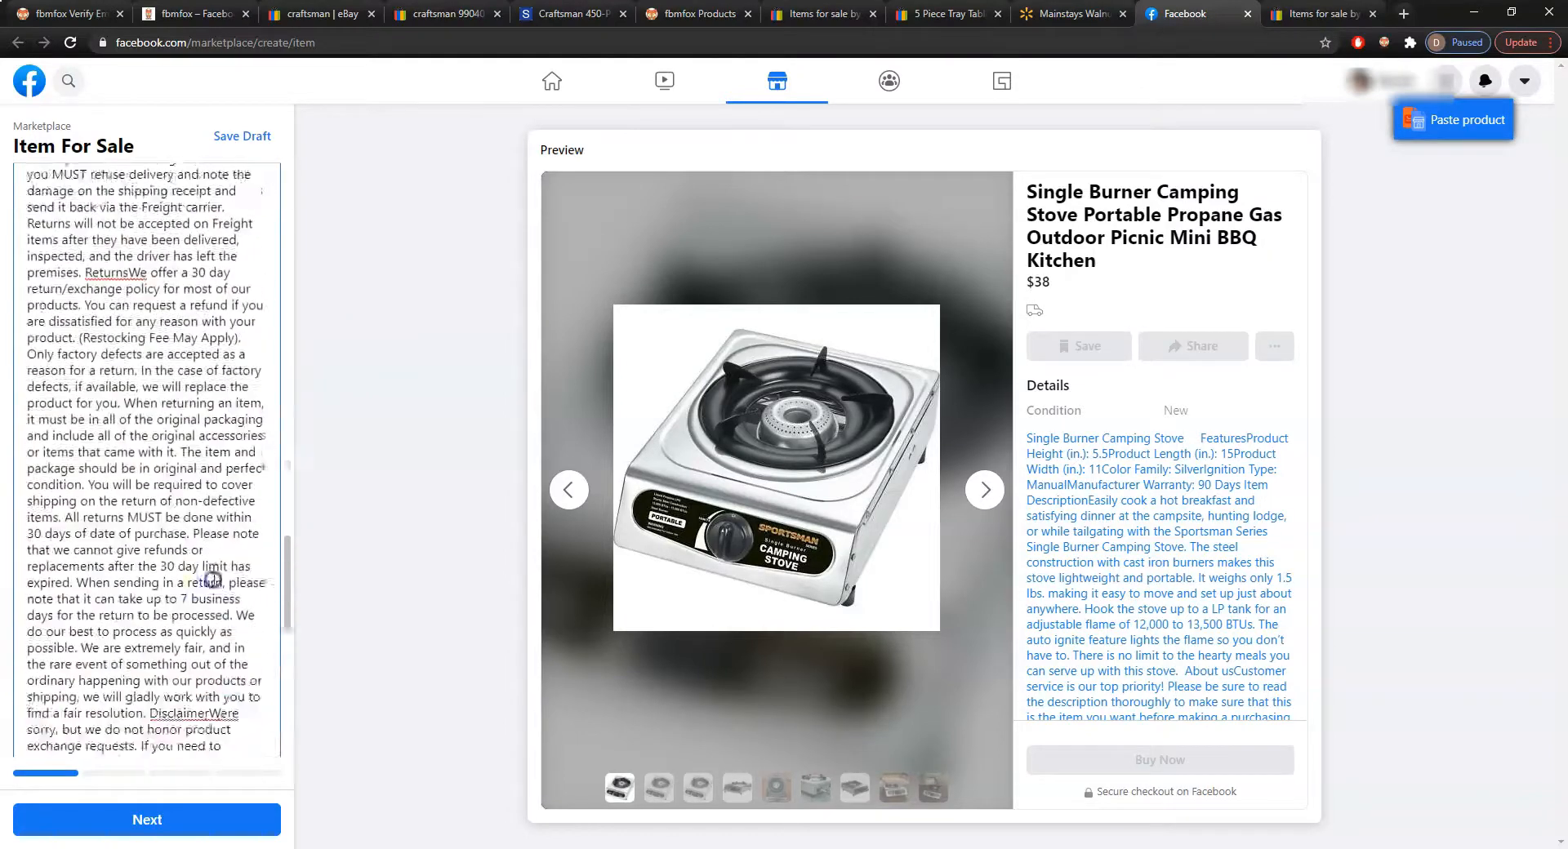
scroll(213, 577, up, 2)
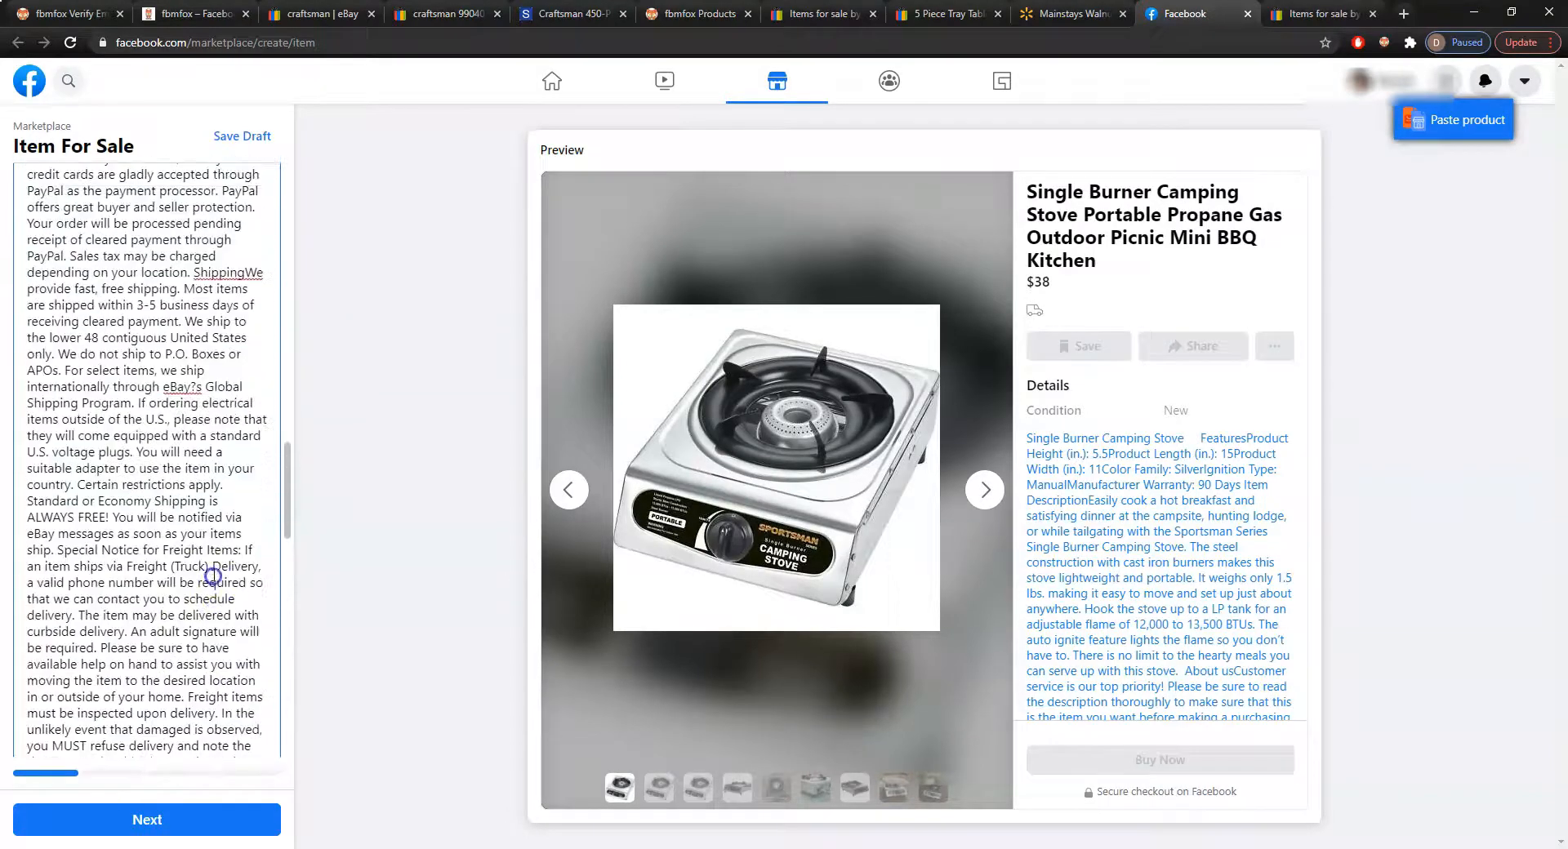
shift+click(210, 369)
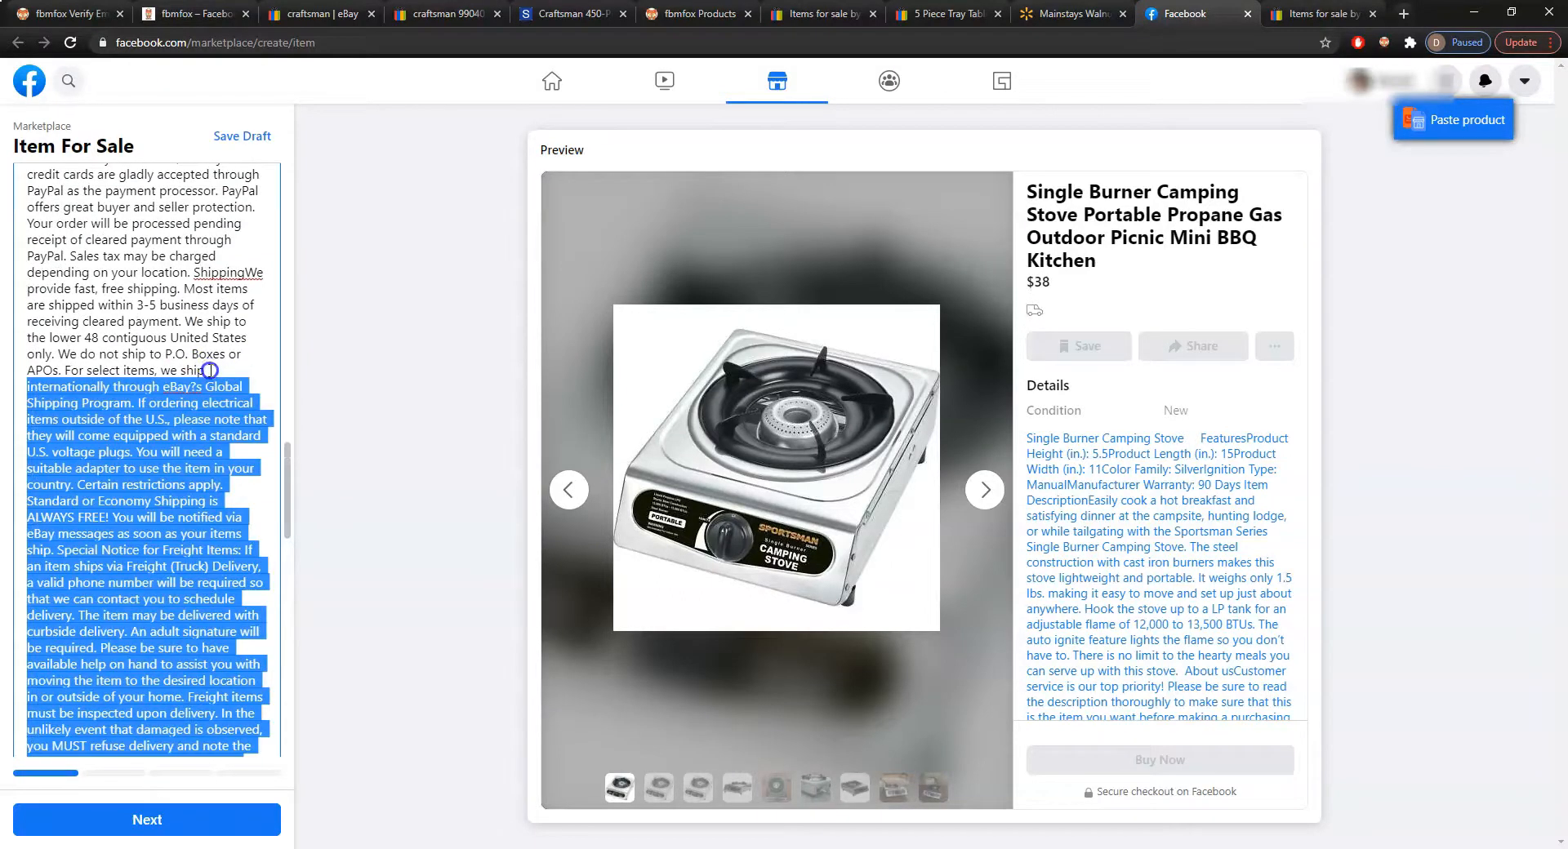
key(BackSpace)
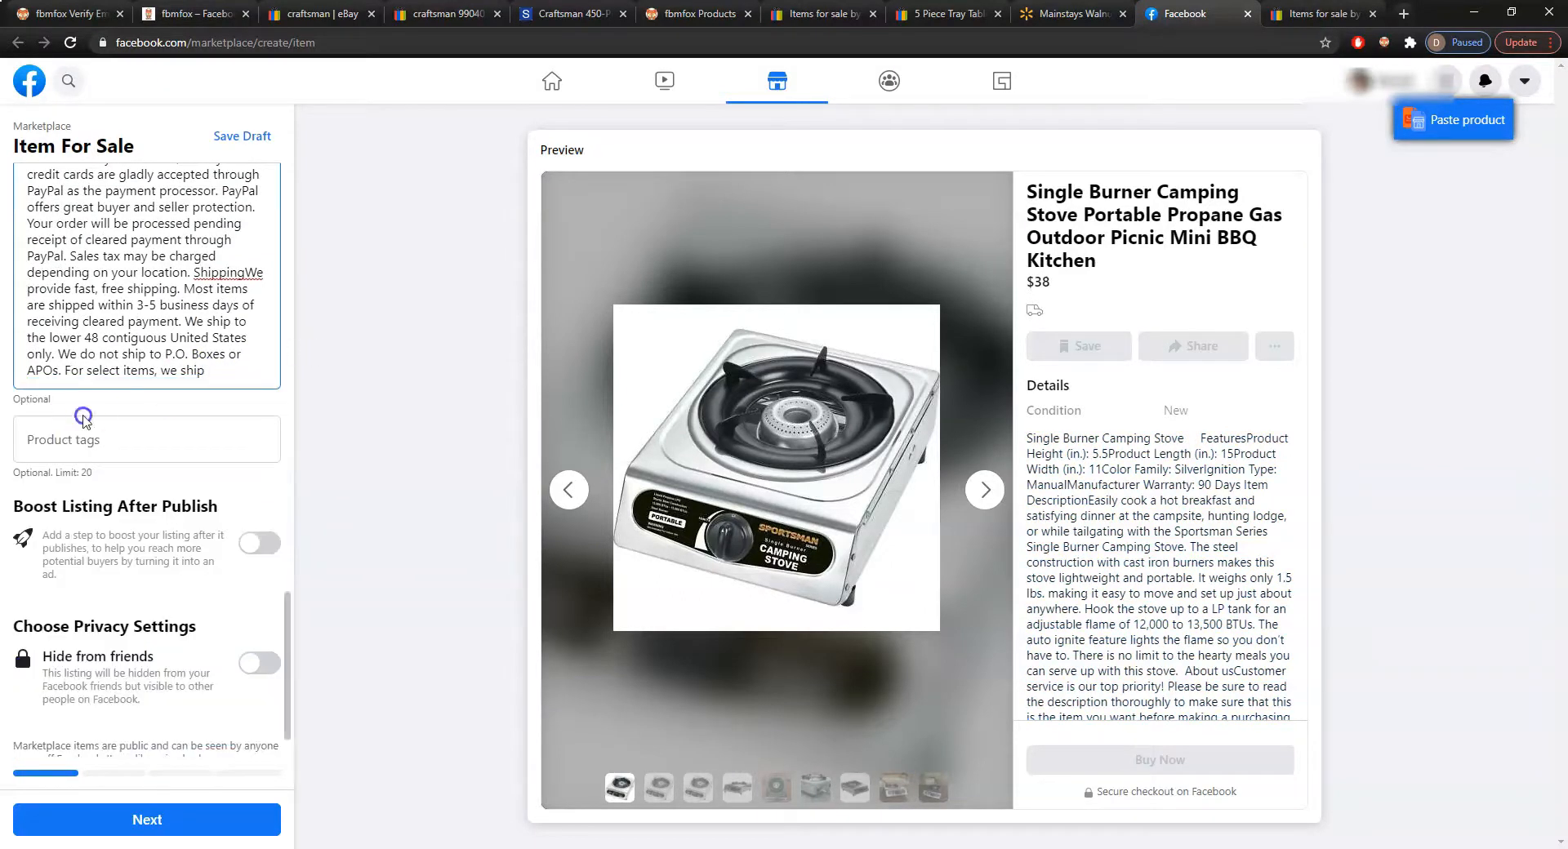
drag(62, 370, 209, 370)
key(BackSpace)
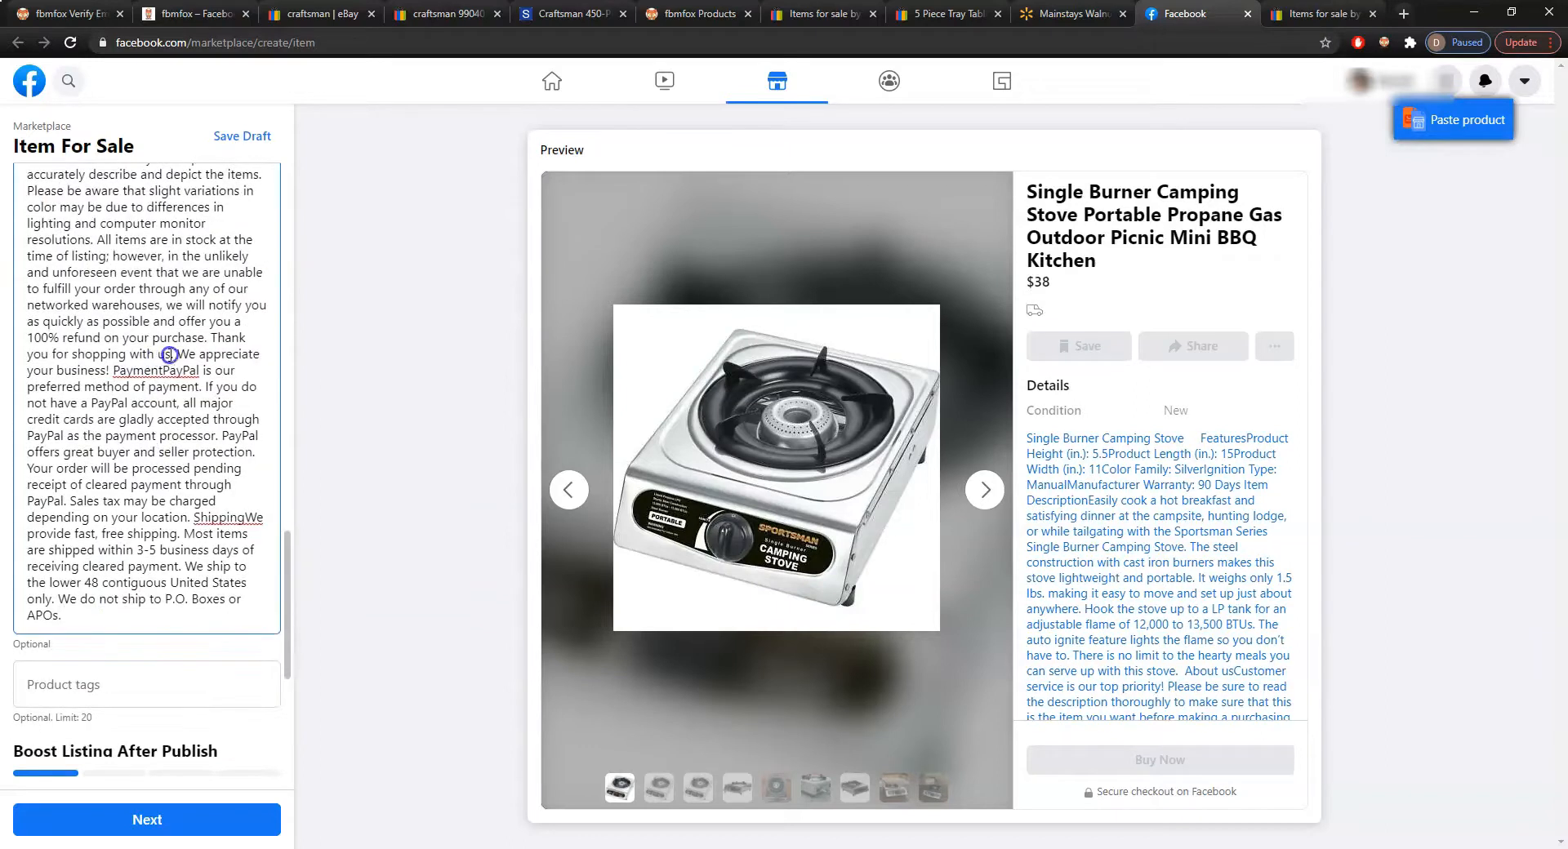
Replace the description text from "We appreciate your business!" through the "Shipping" heading with a paragraph break before "We provide fast, free shipping."
click(245, 517)
scroll(197, 489, up, 2)
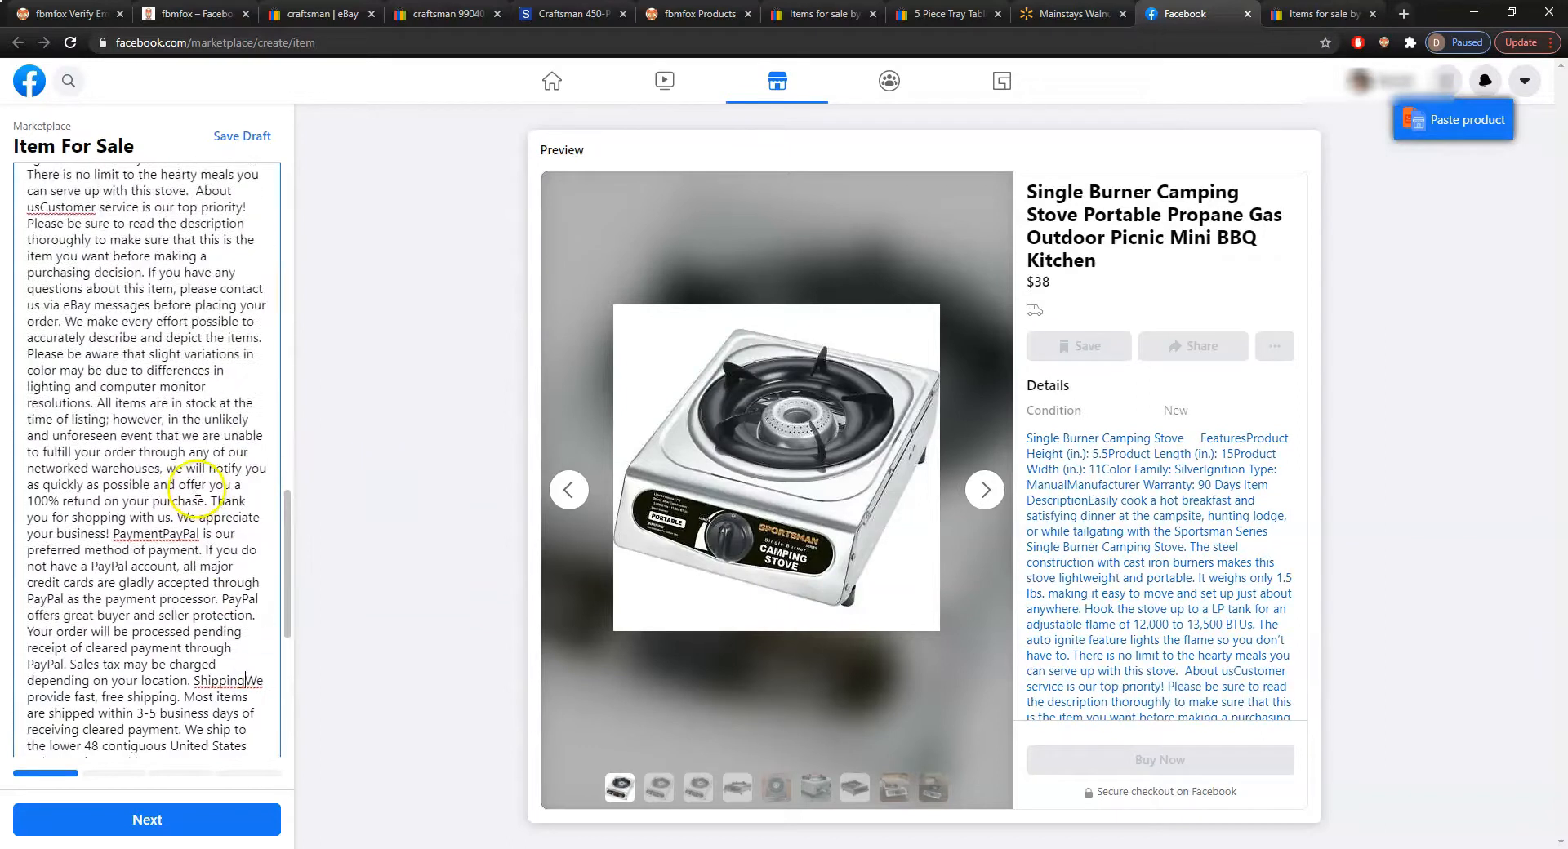
shift+click(176, 517)
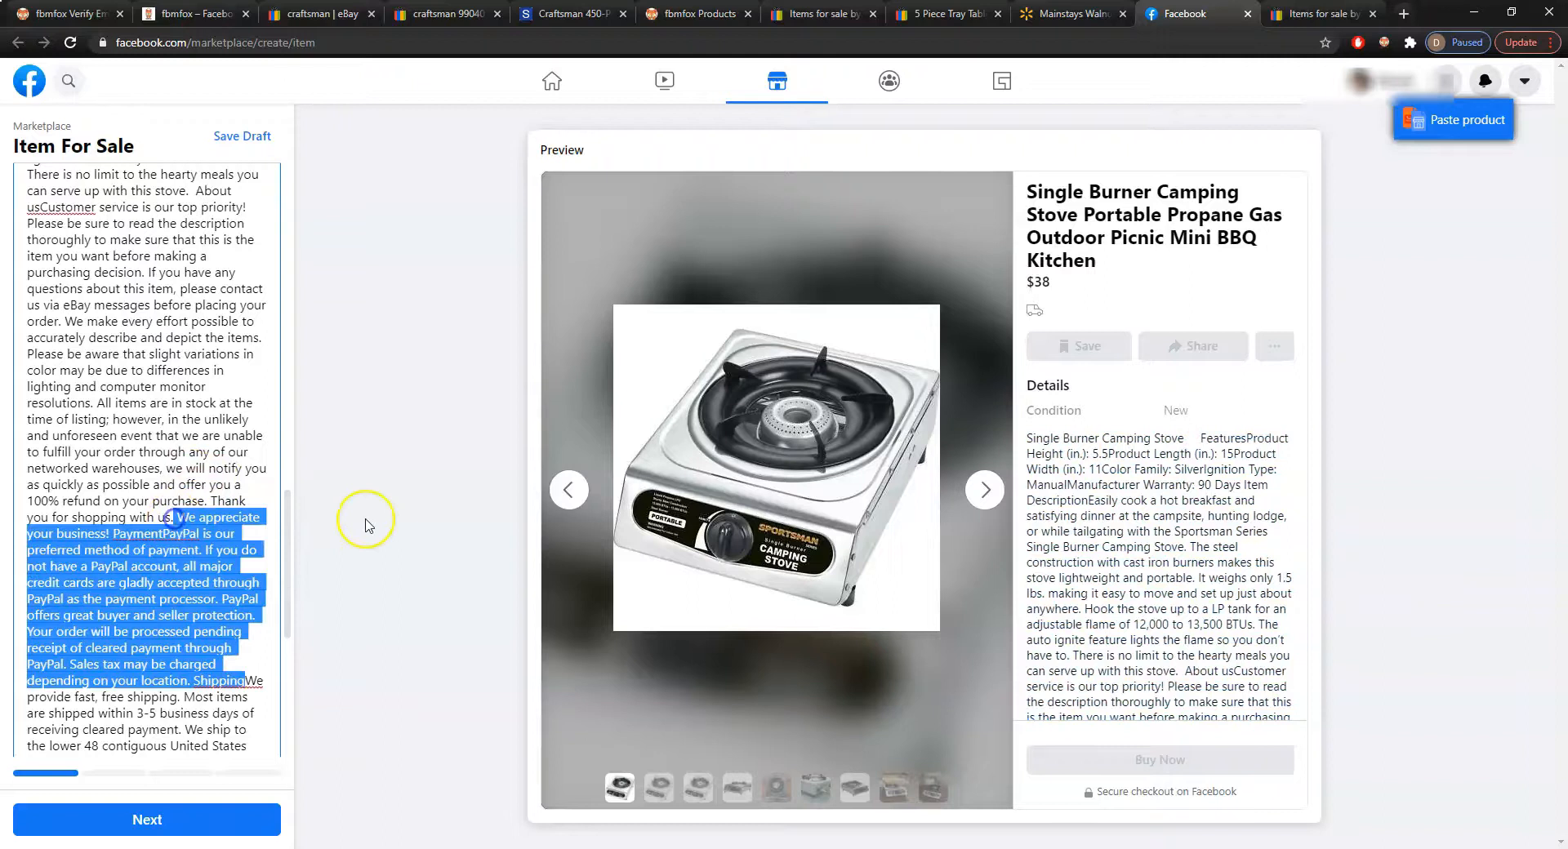
text(\)
key(Return)
click(233, 214)
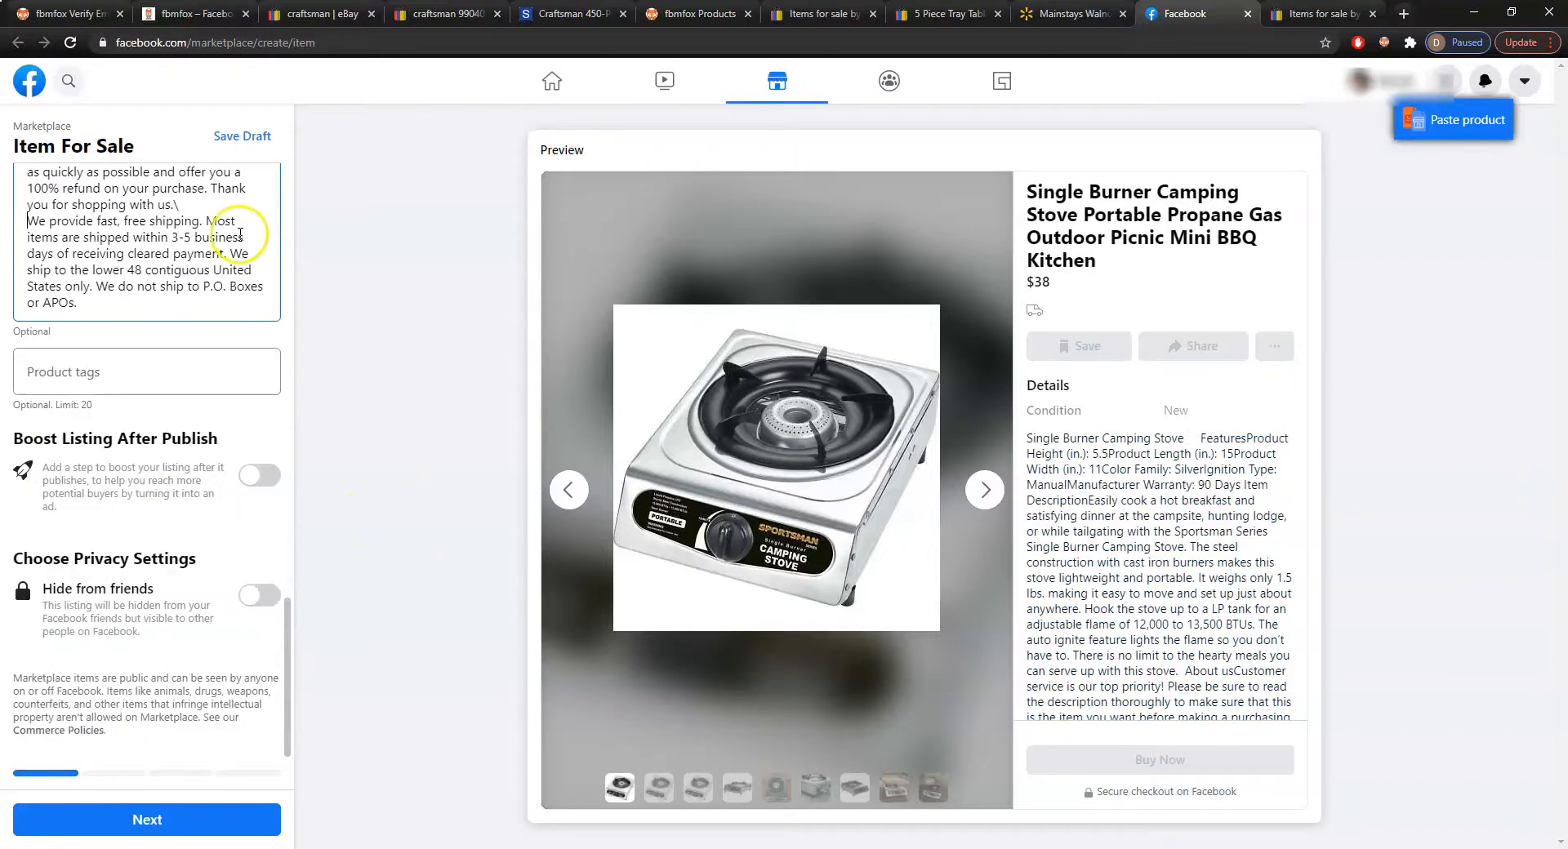
Check the shortened description and turn on Hide from friends for the camping stove listing
scroll(237, 379, up, 7)
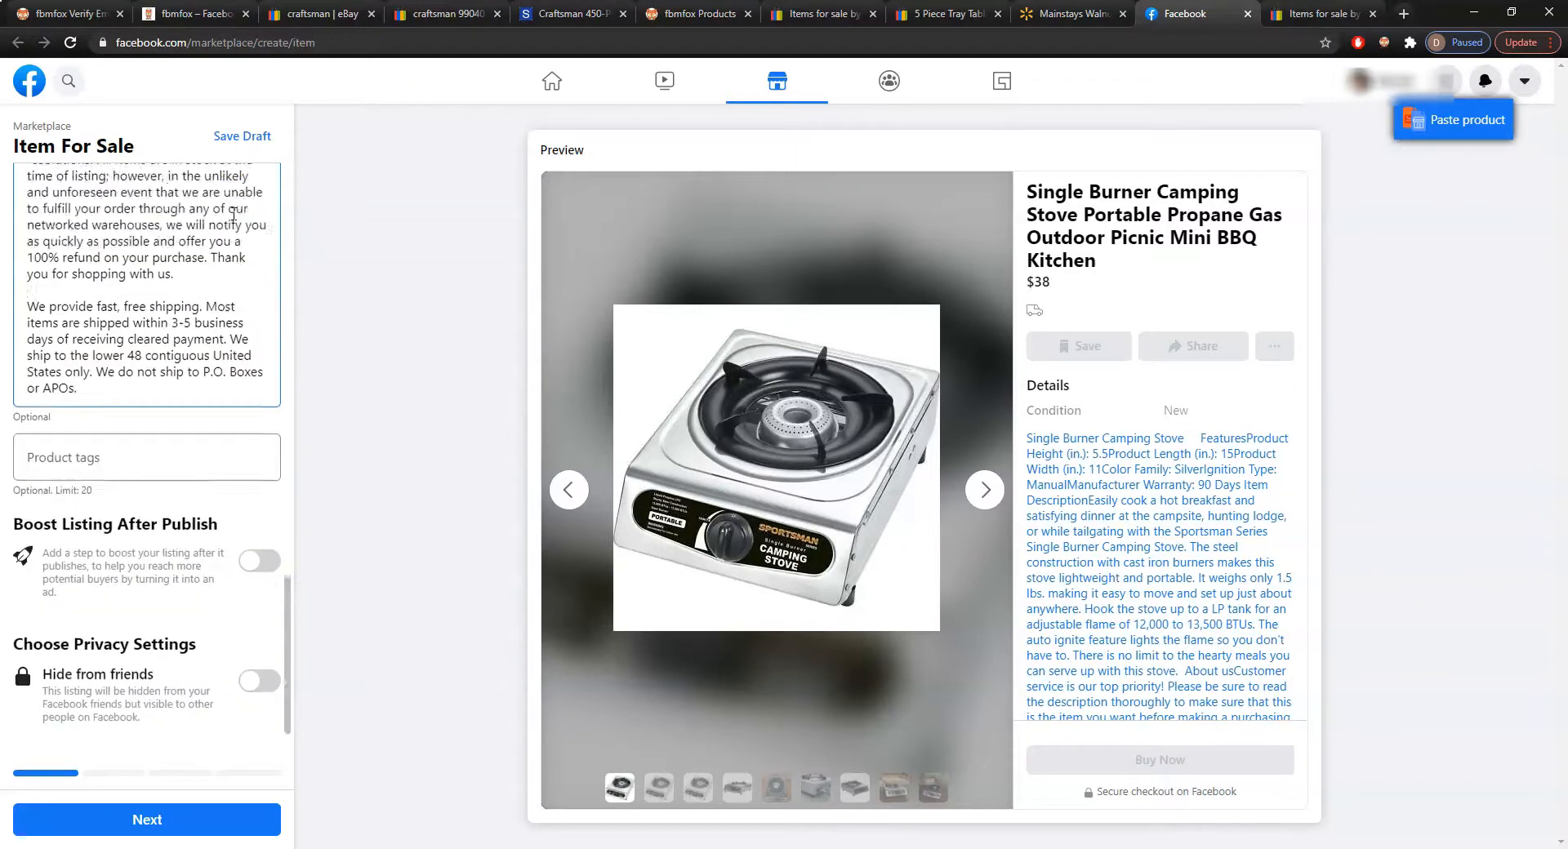
scroll(237, 379, up, 1)
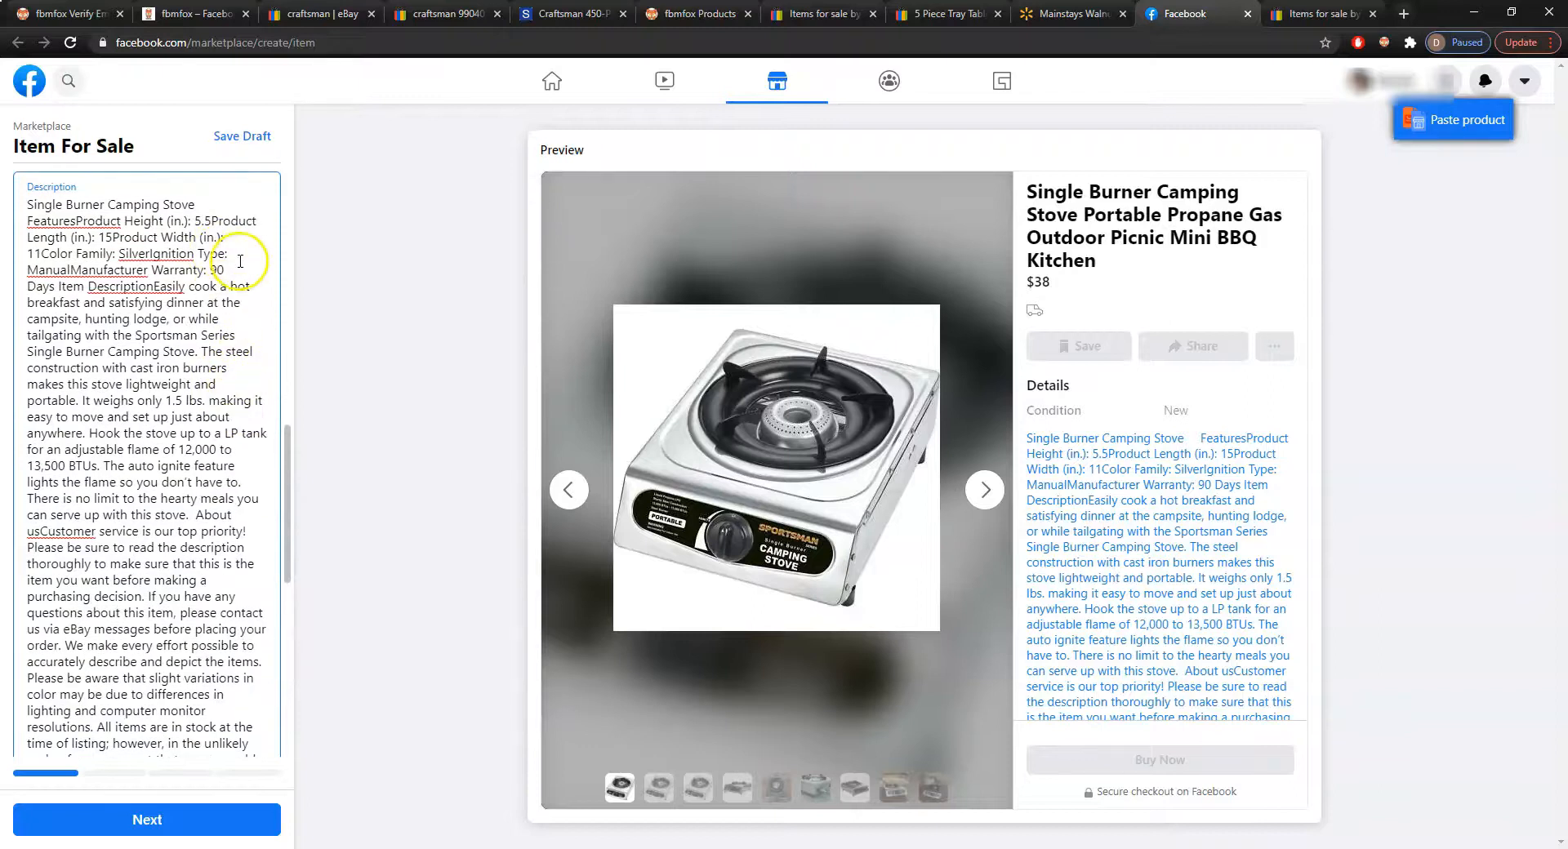
scroll(240, 262, down, 10)
click(259, 597)
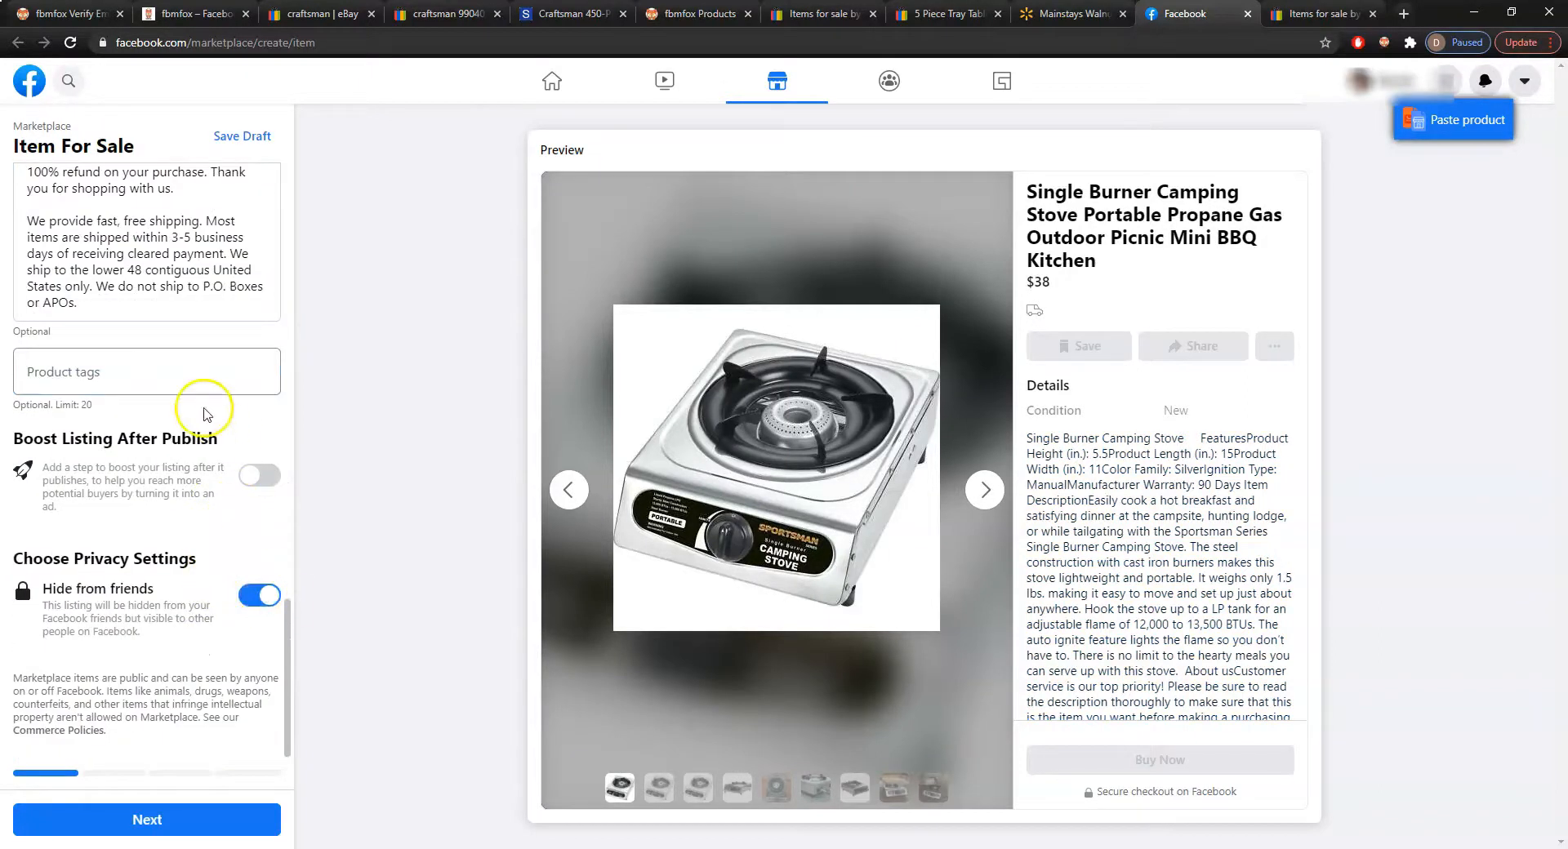
Review the camping stove listing's details and description, and continue to its delivery settings
scroll(171, 433, up, 10)
scroll(164, 449, up, 2)
scroll(164, 449, down, 6)
scroll(164, 458, up, 2)
scroll(140, 426, down, 15)
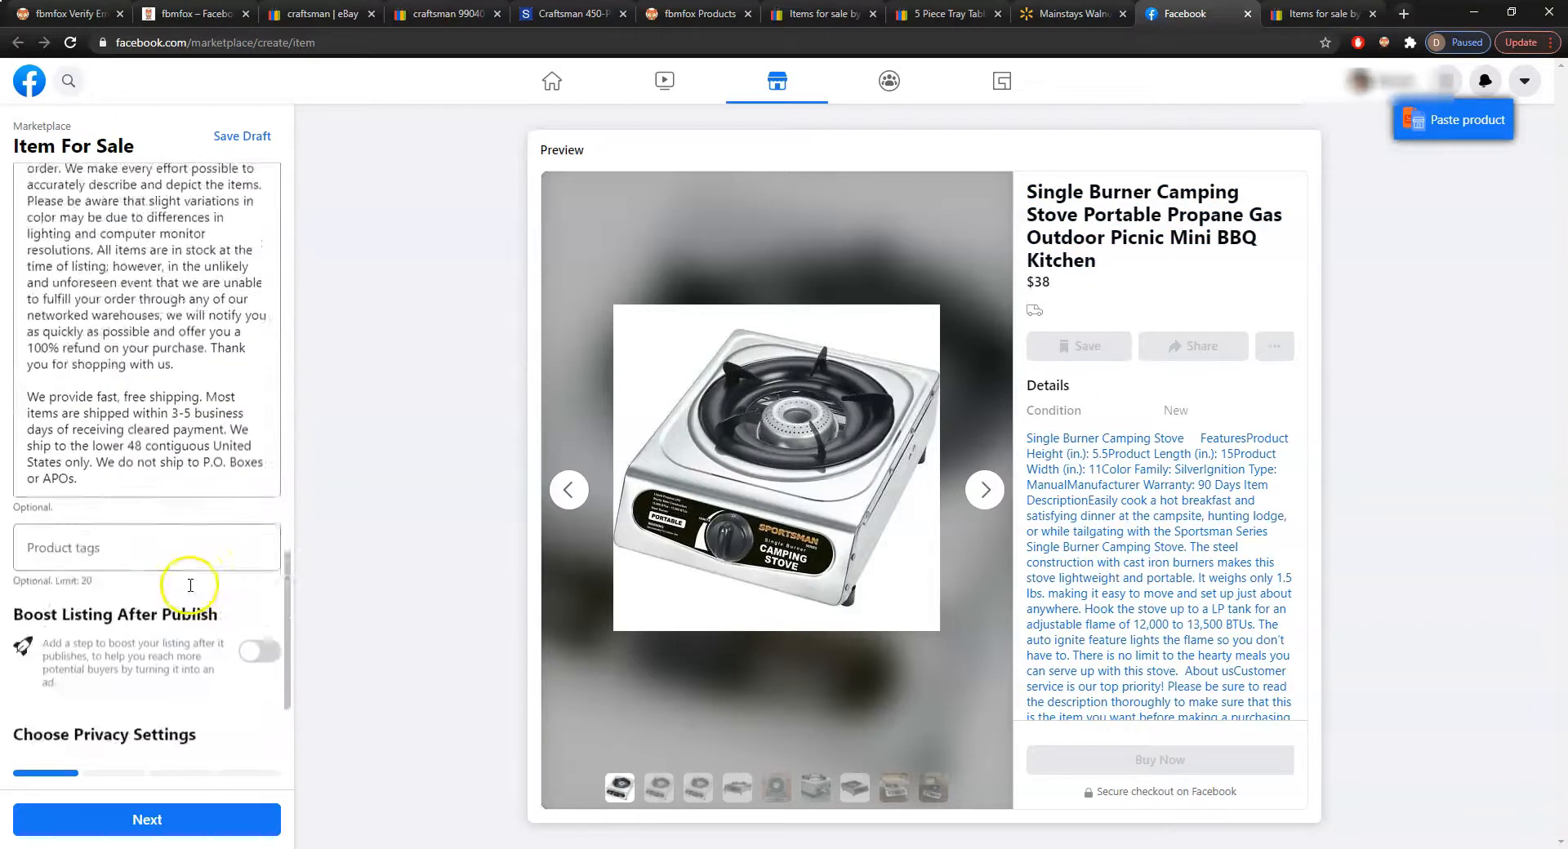
click(213, 821)
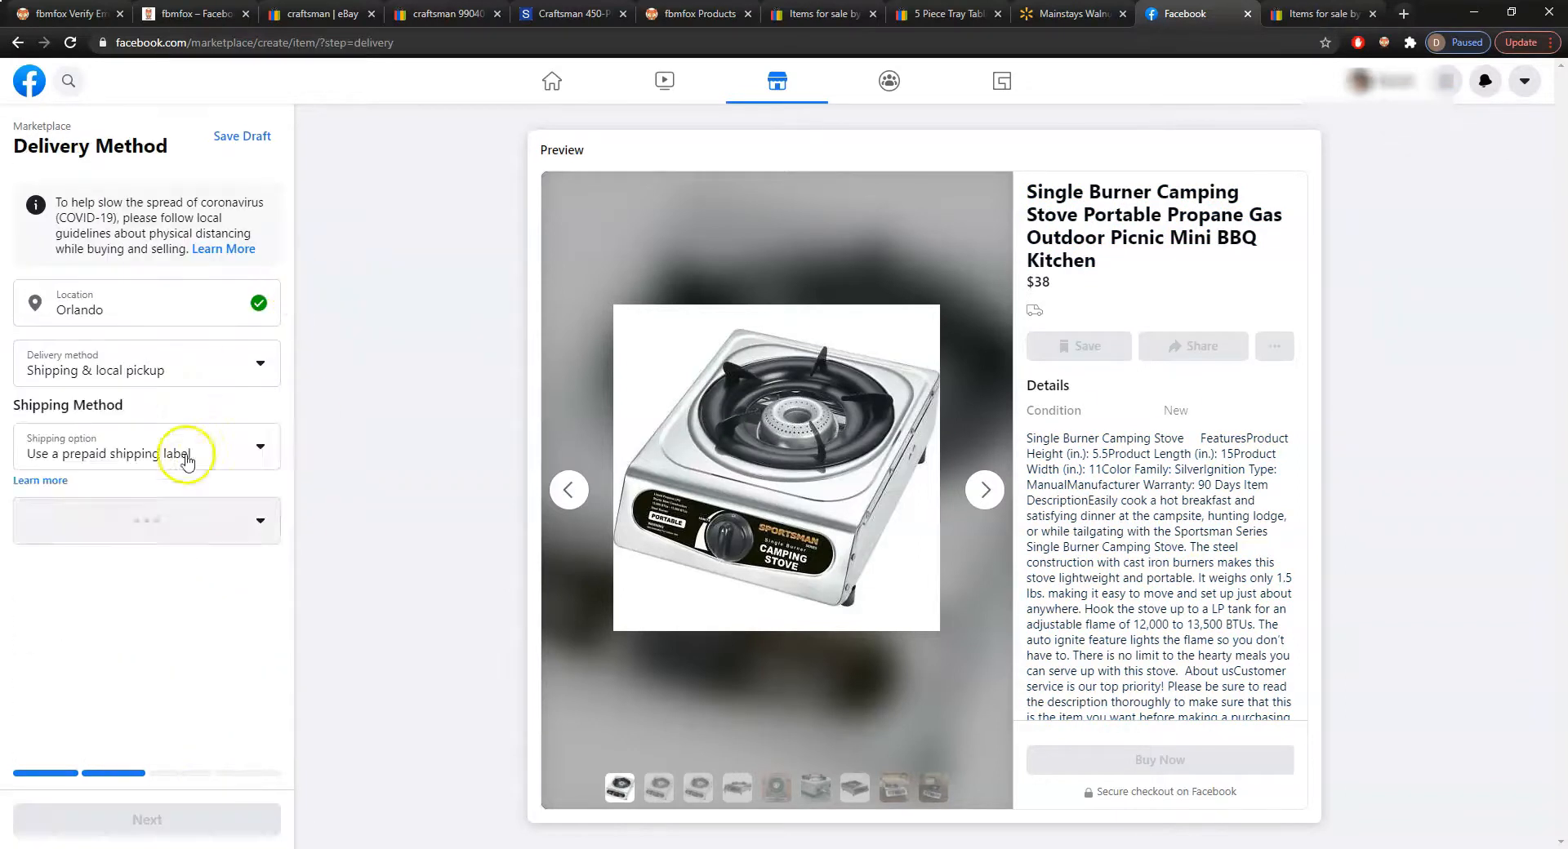
Set the delivery method to Shipping only, using your own shipping label with a $0 shipping rate
click(249, 363)
click(175, 490)
click(174, 453)
click(175, 499)
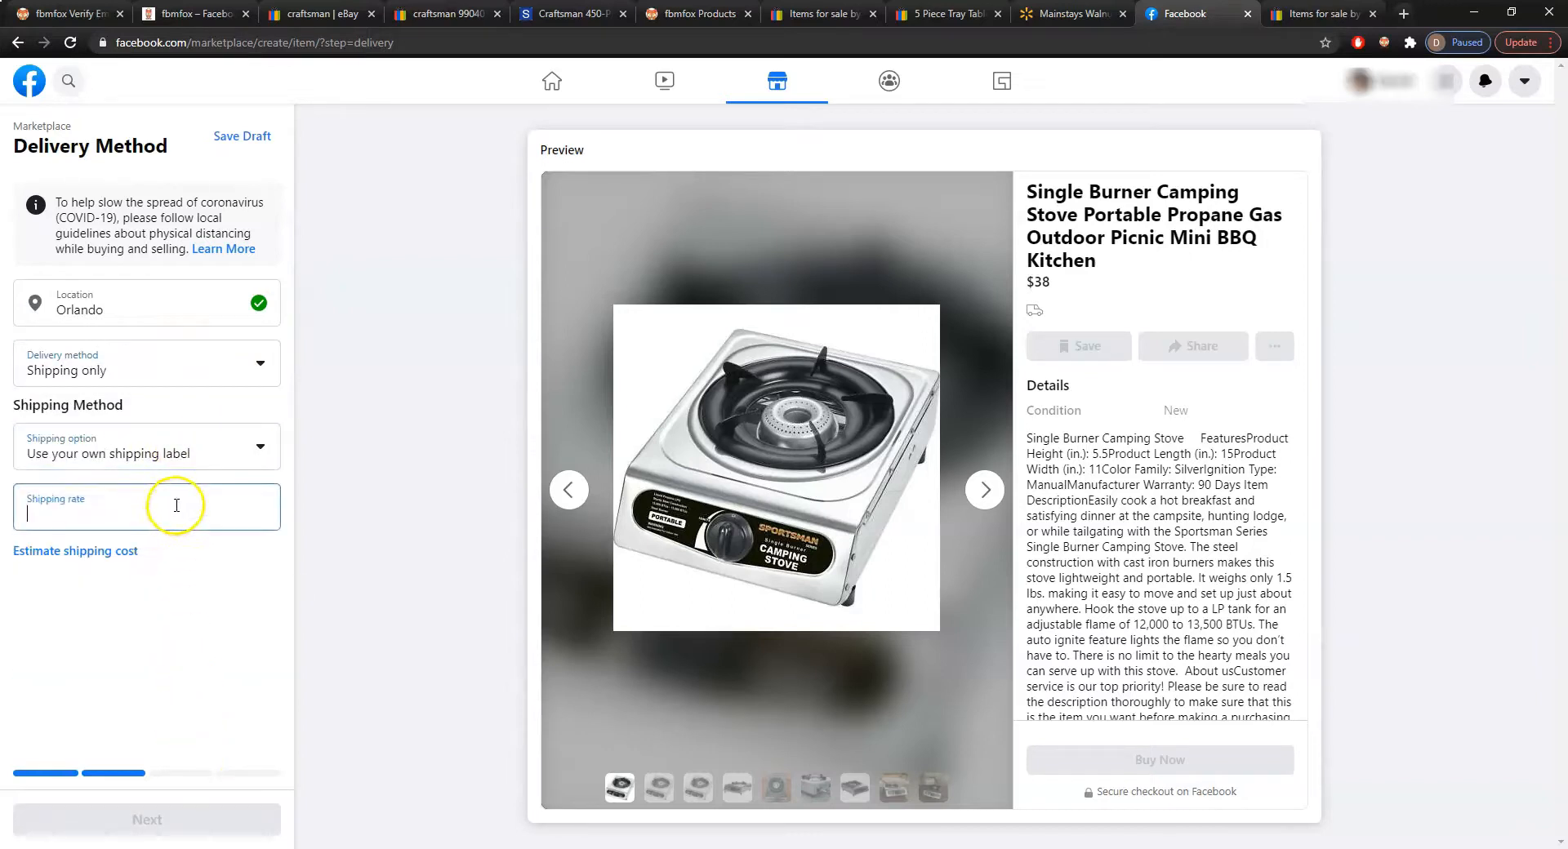
text(0)
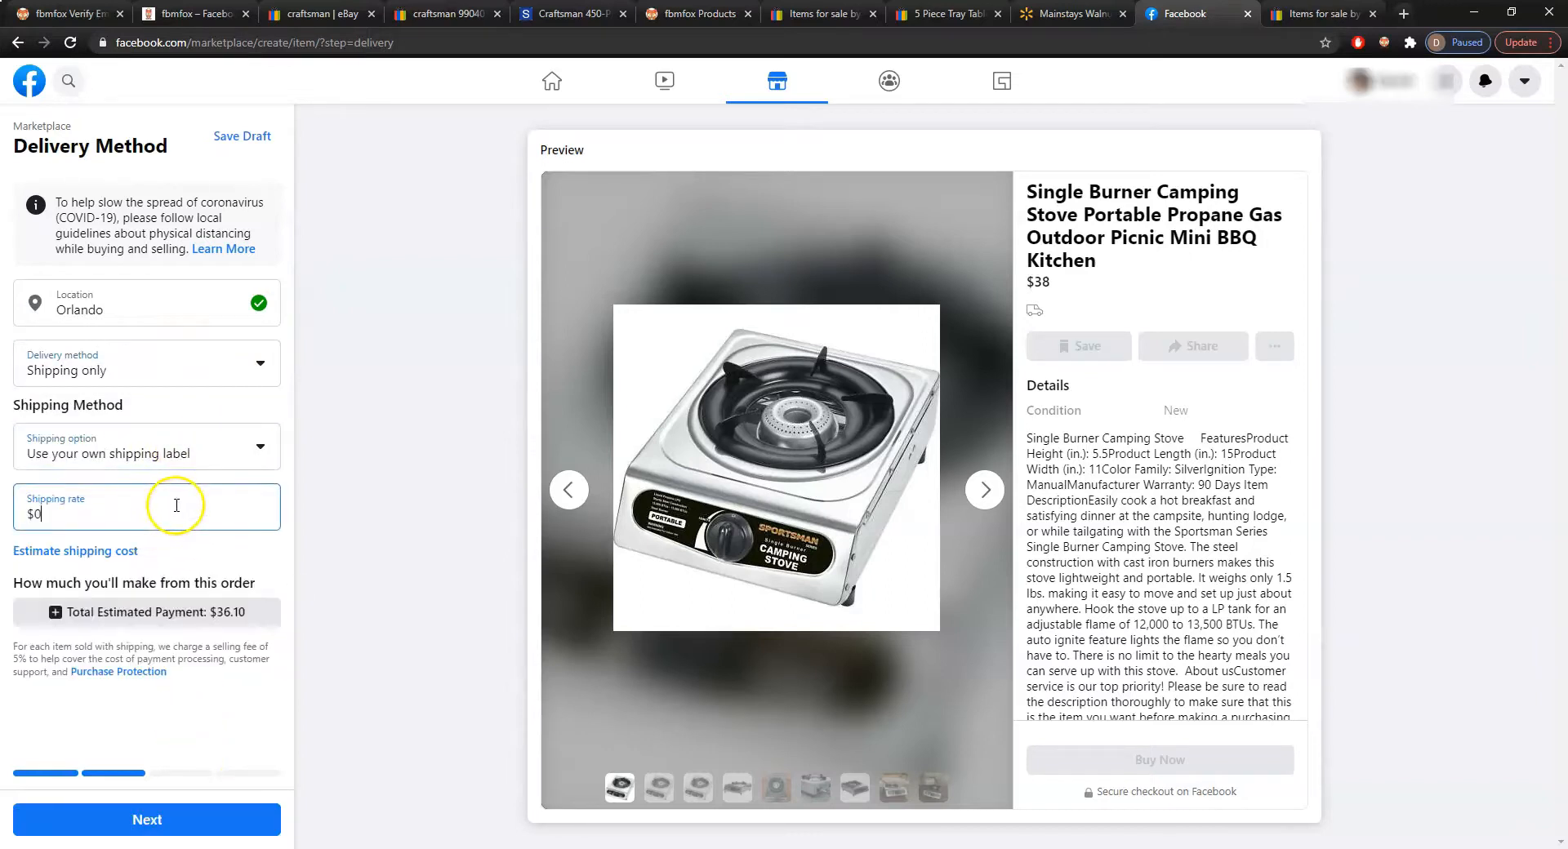
Leave price offers turned off and publish the camping stove listing without adding any groups
click(238, 833)
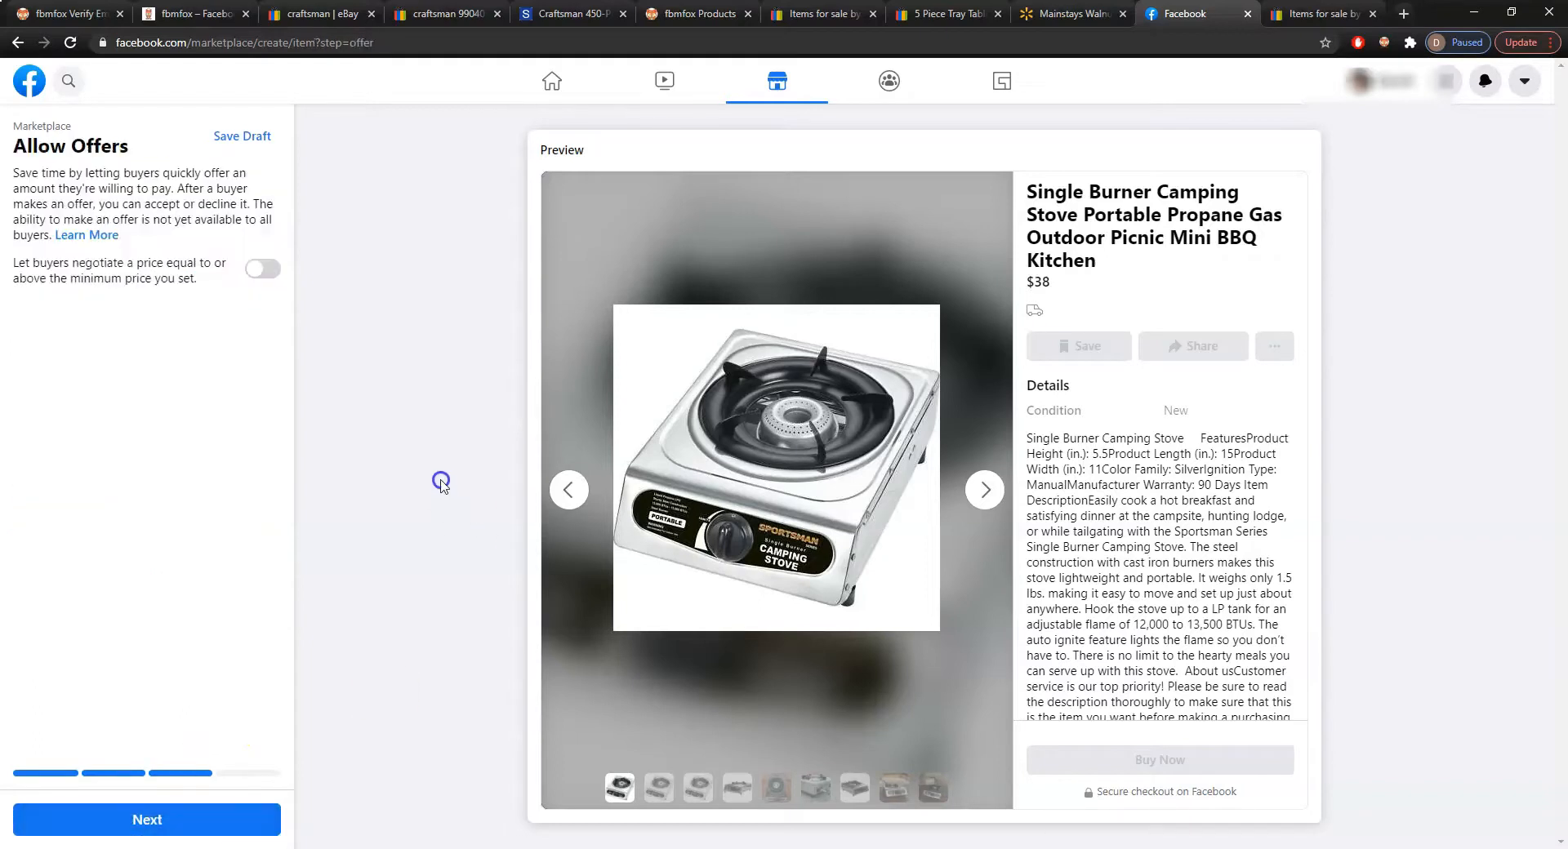
click(229, 814)
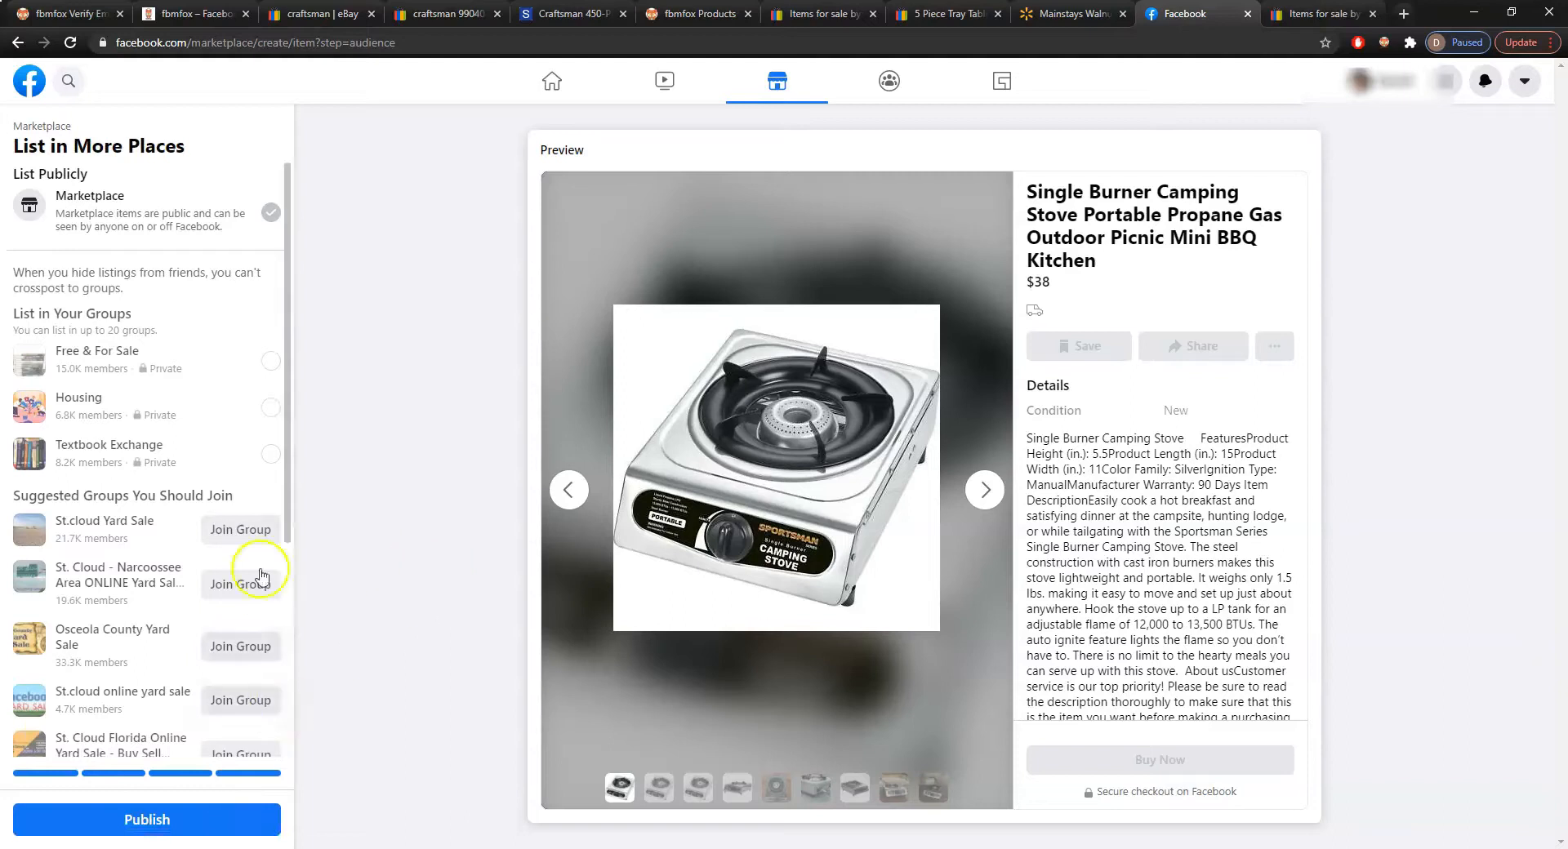
click(205, 827)
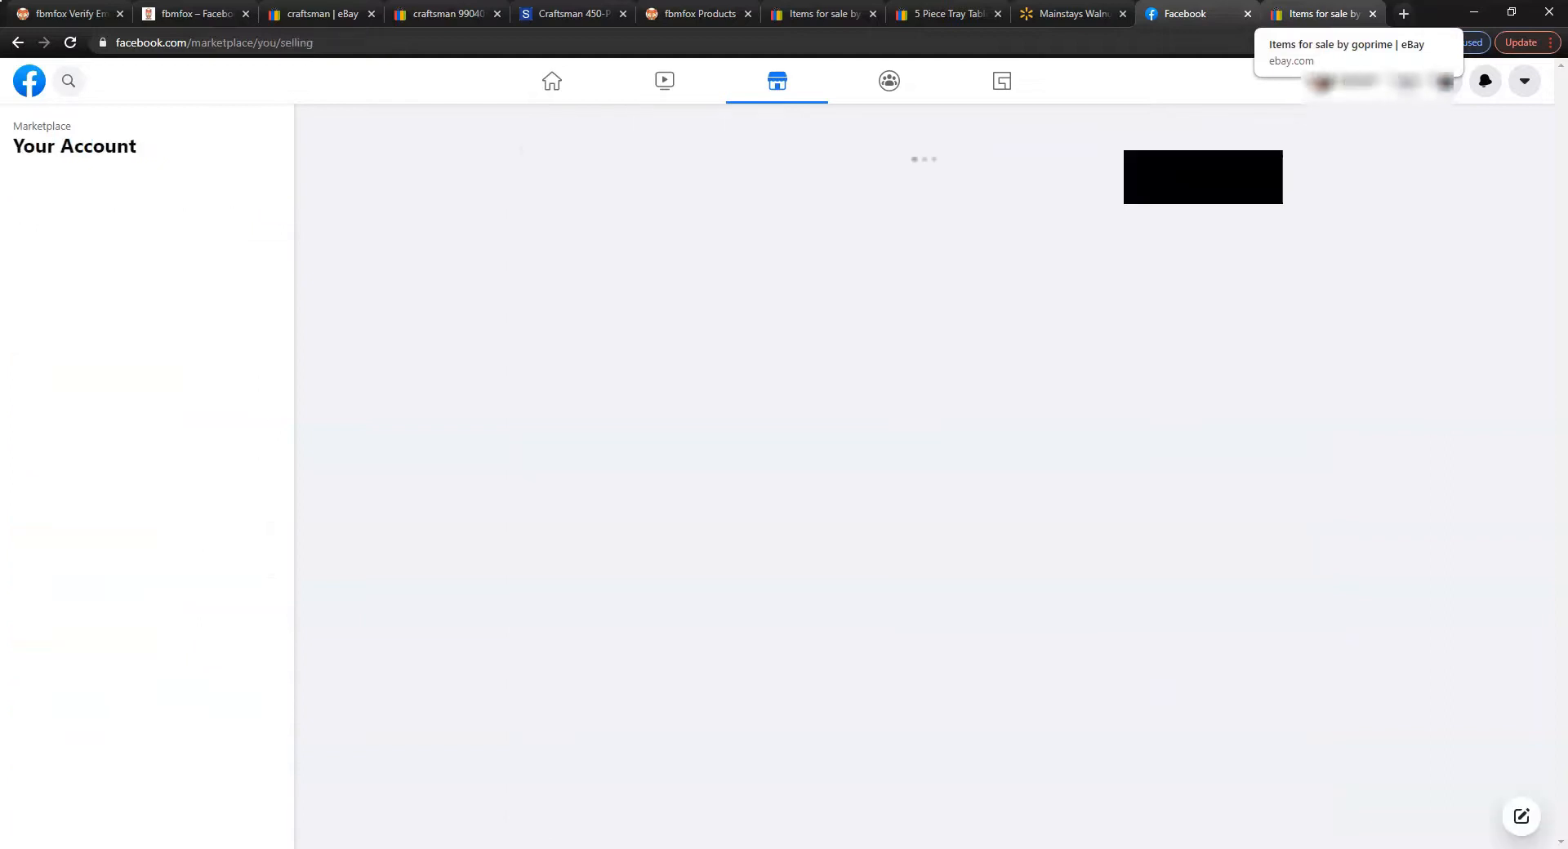
Check the fbmfox Lister's product choices and the listed status of the camping stove in the fbmfox product list
click(1323, 14)
click(1185, 14)
click(1323, 14)
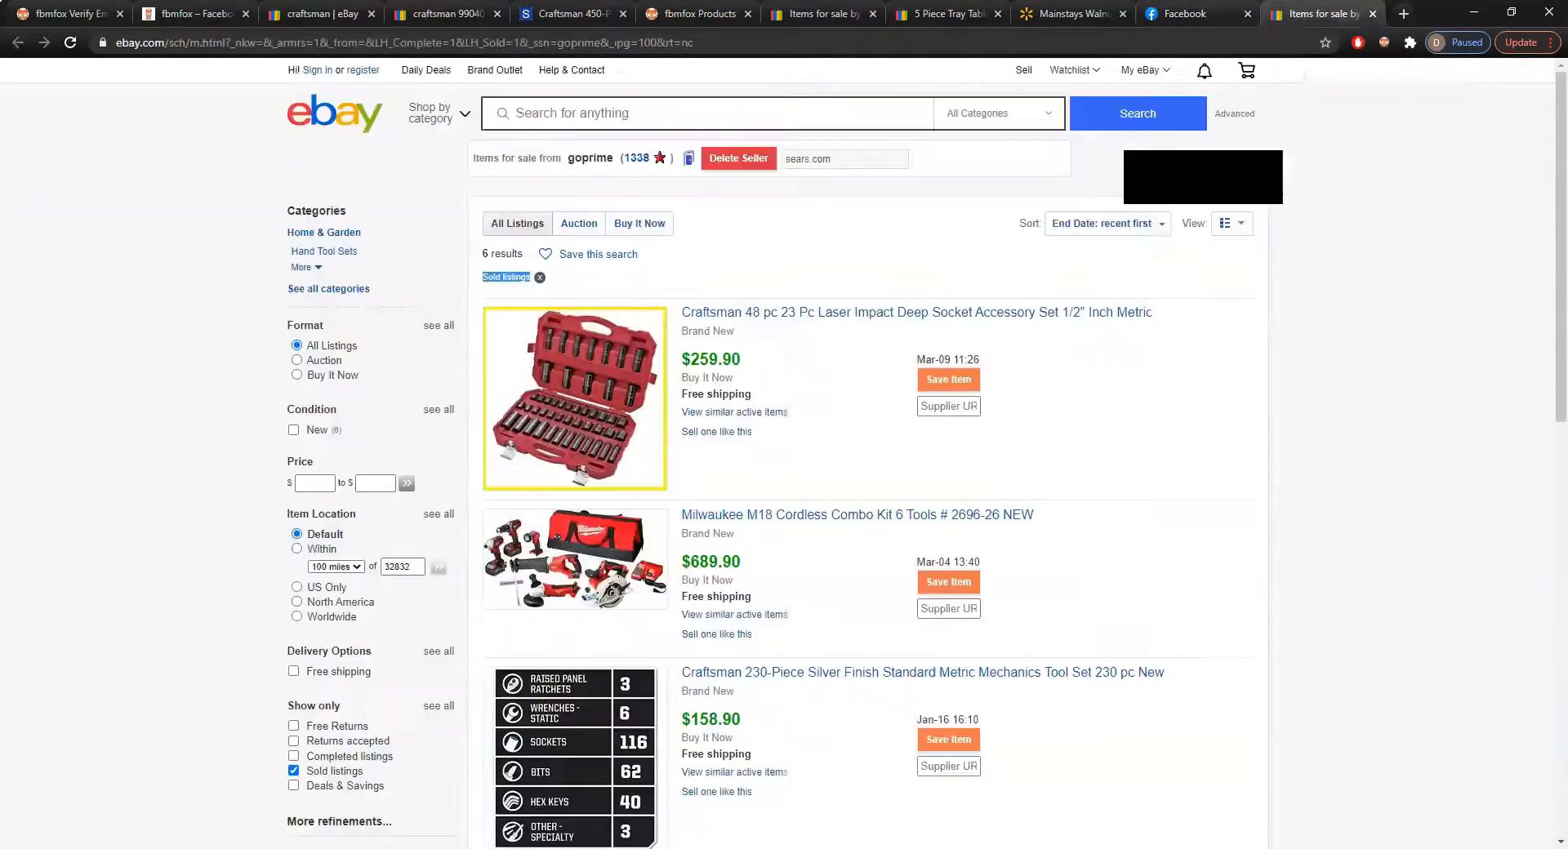
click(1385, 43)
click(1249, 308)
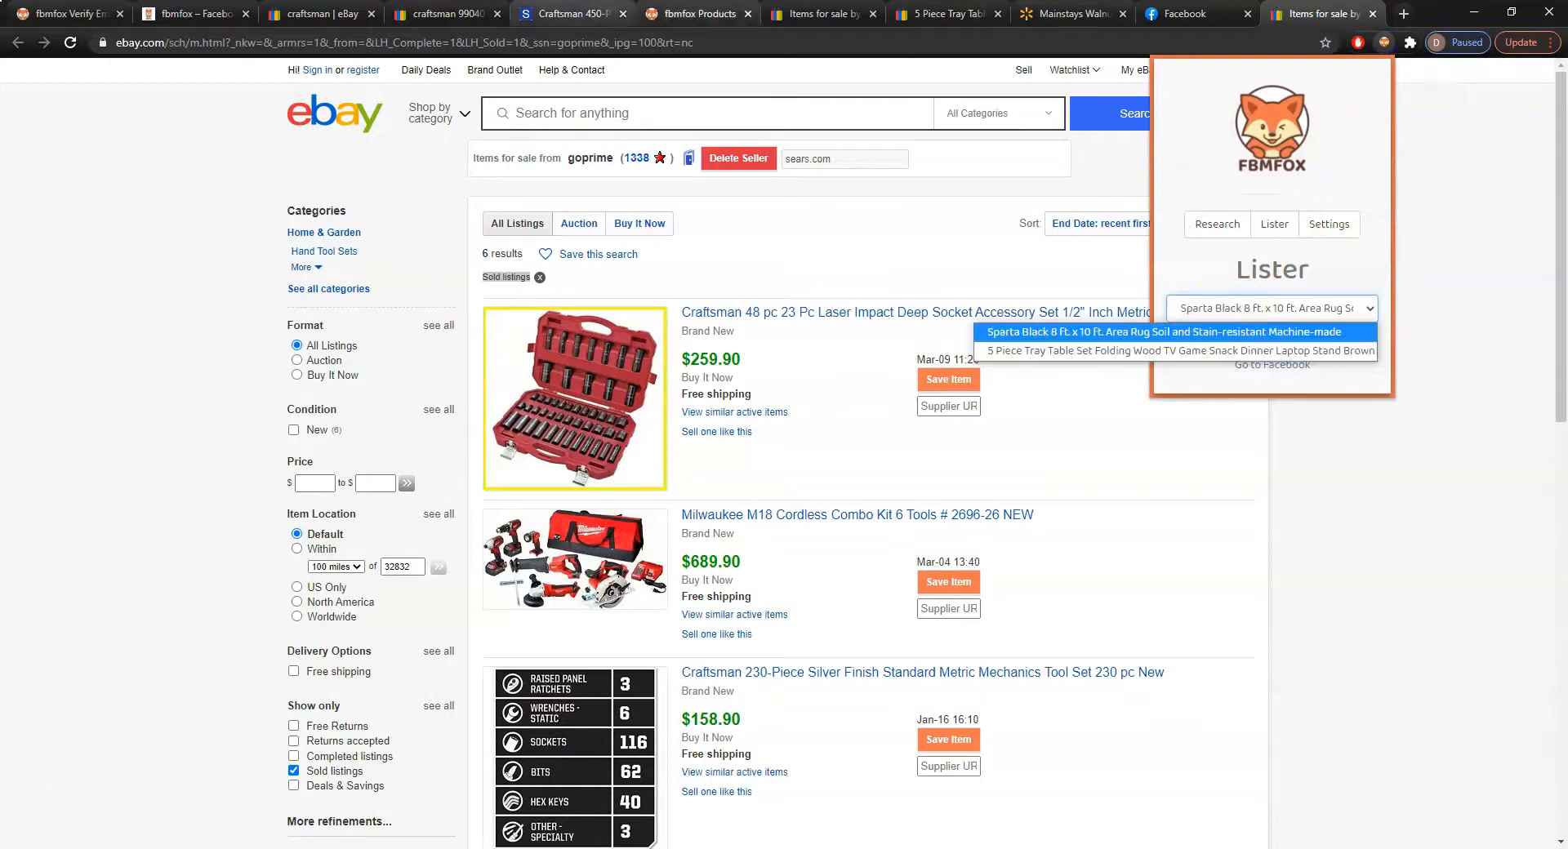
click(694, 14)
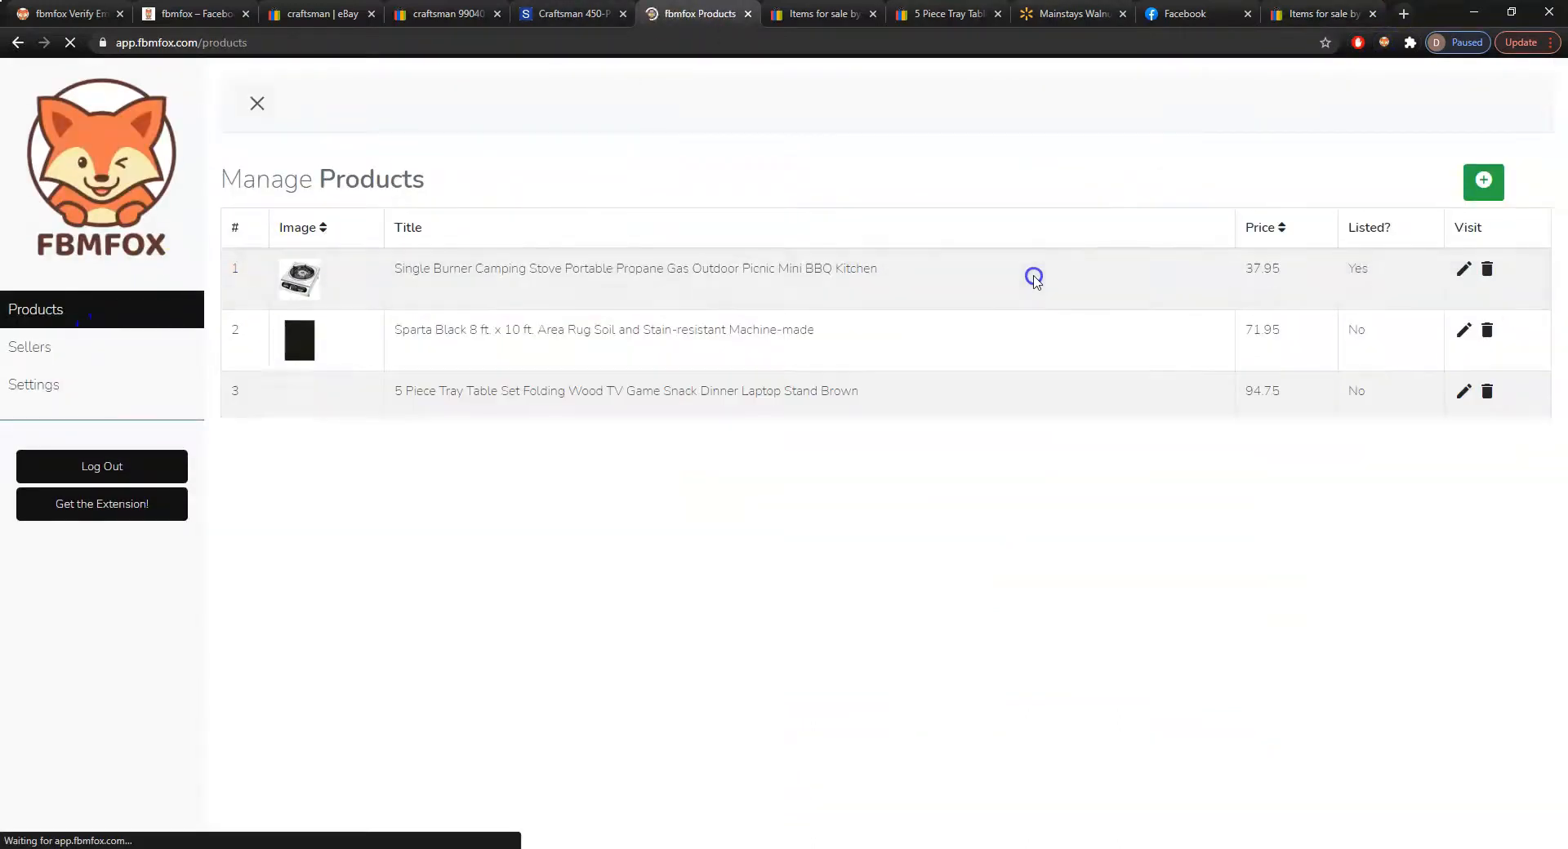
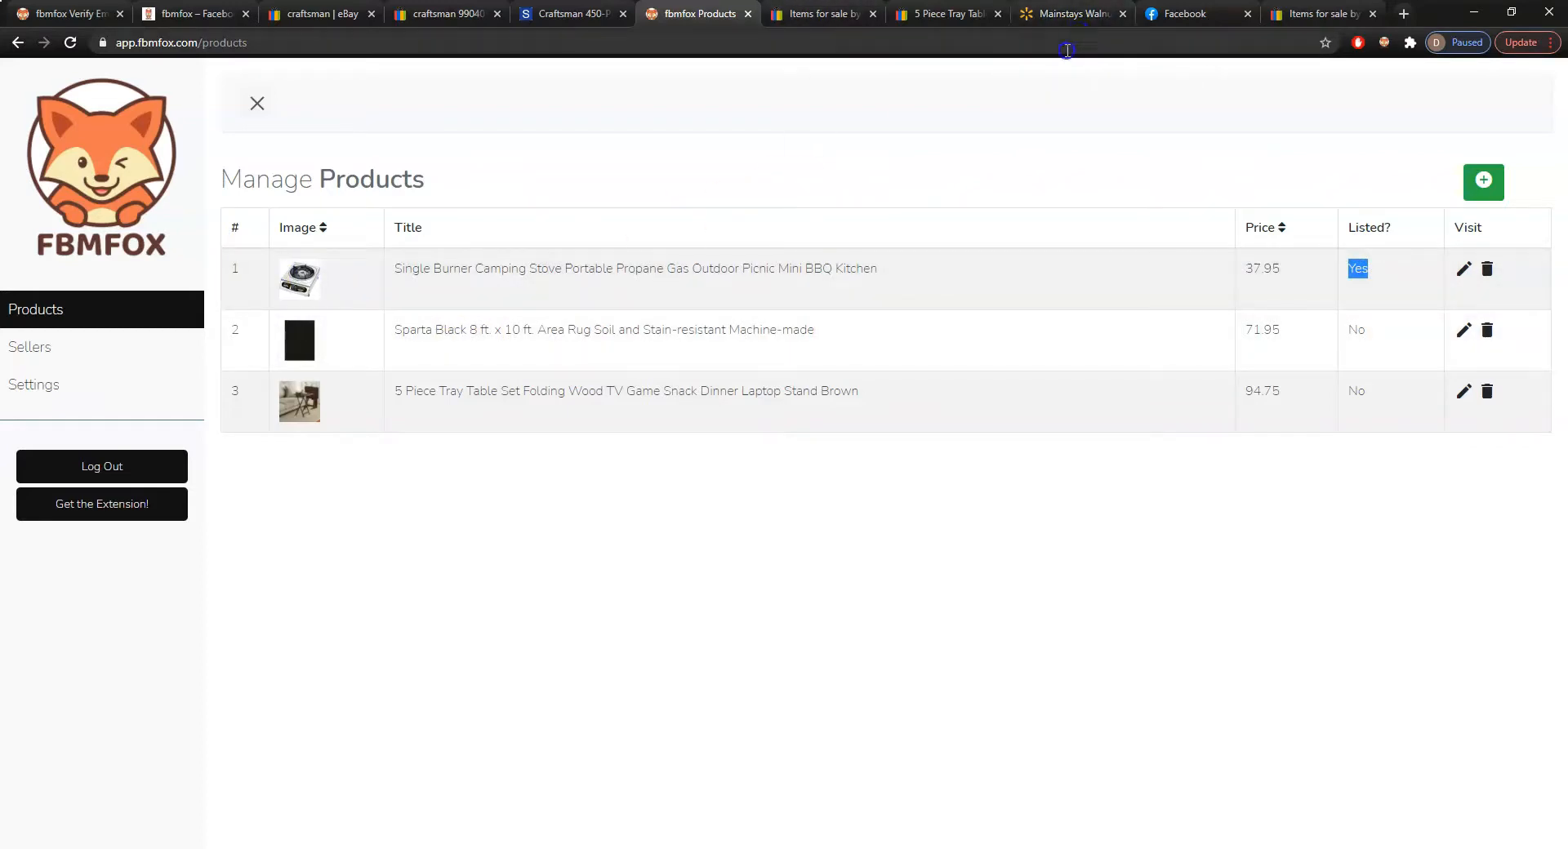
click(370, 265)
click(829, 14)
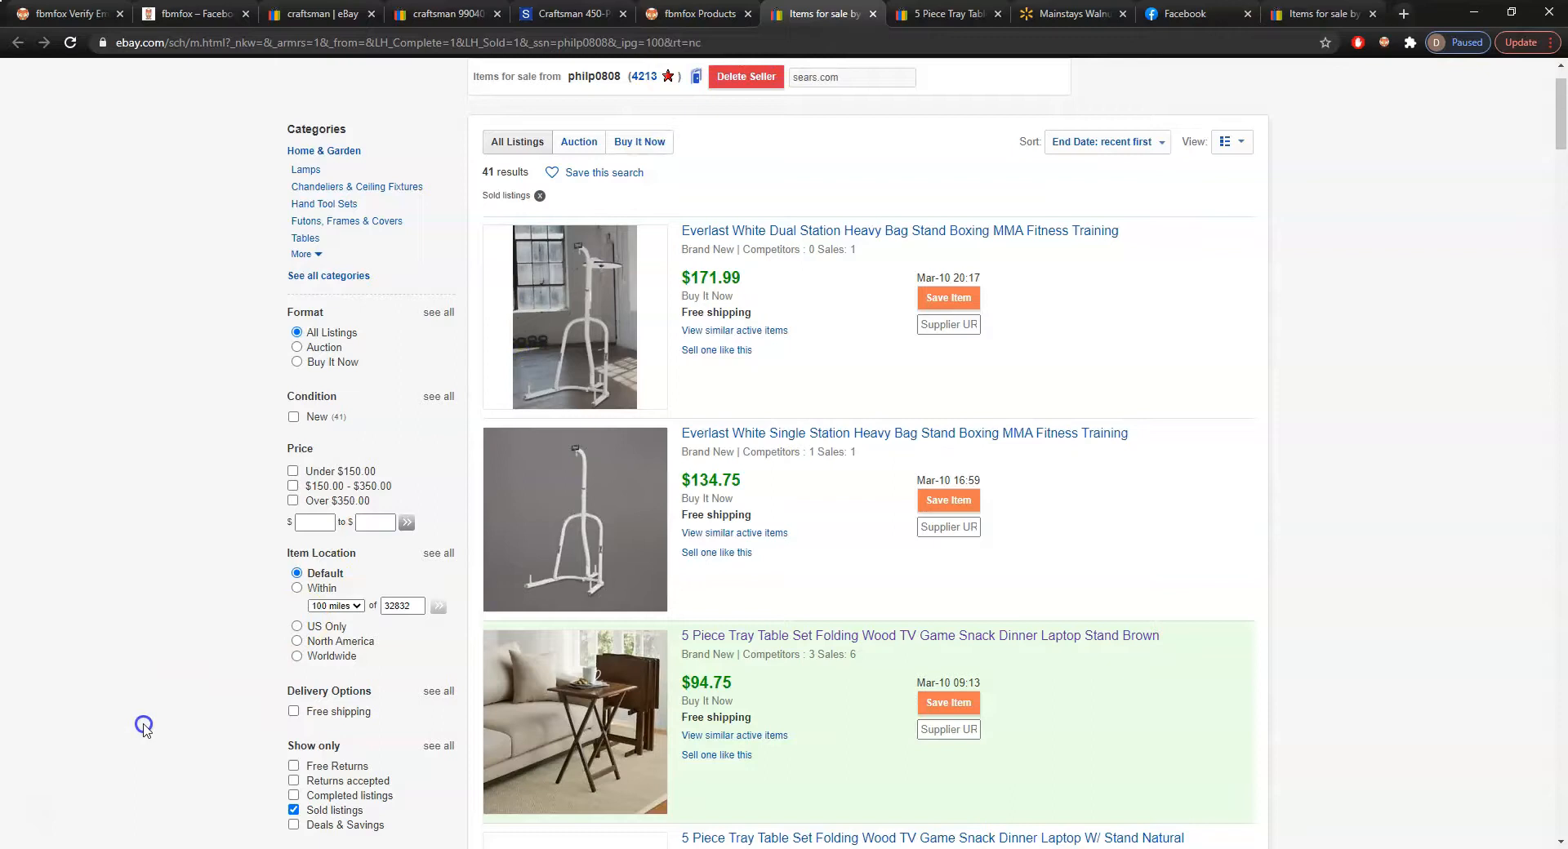
key(ctrl+shift+Tab)
key(ctrl+shift+Tab)
key(ctrl+shift+Tab)
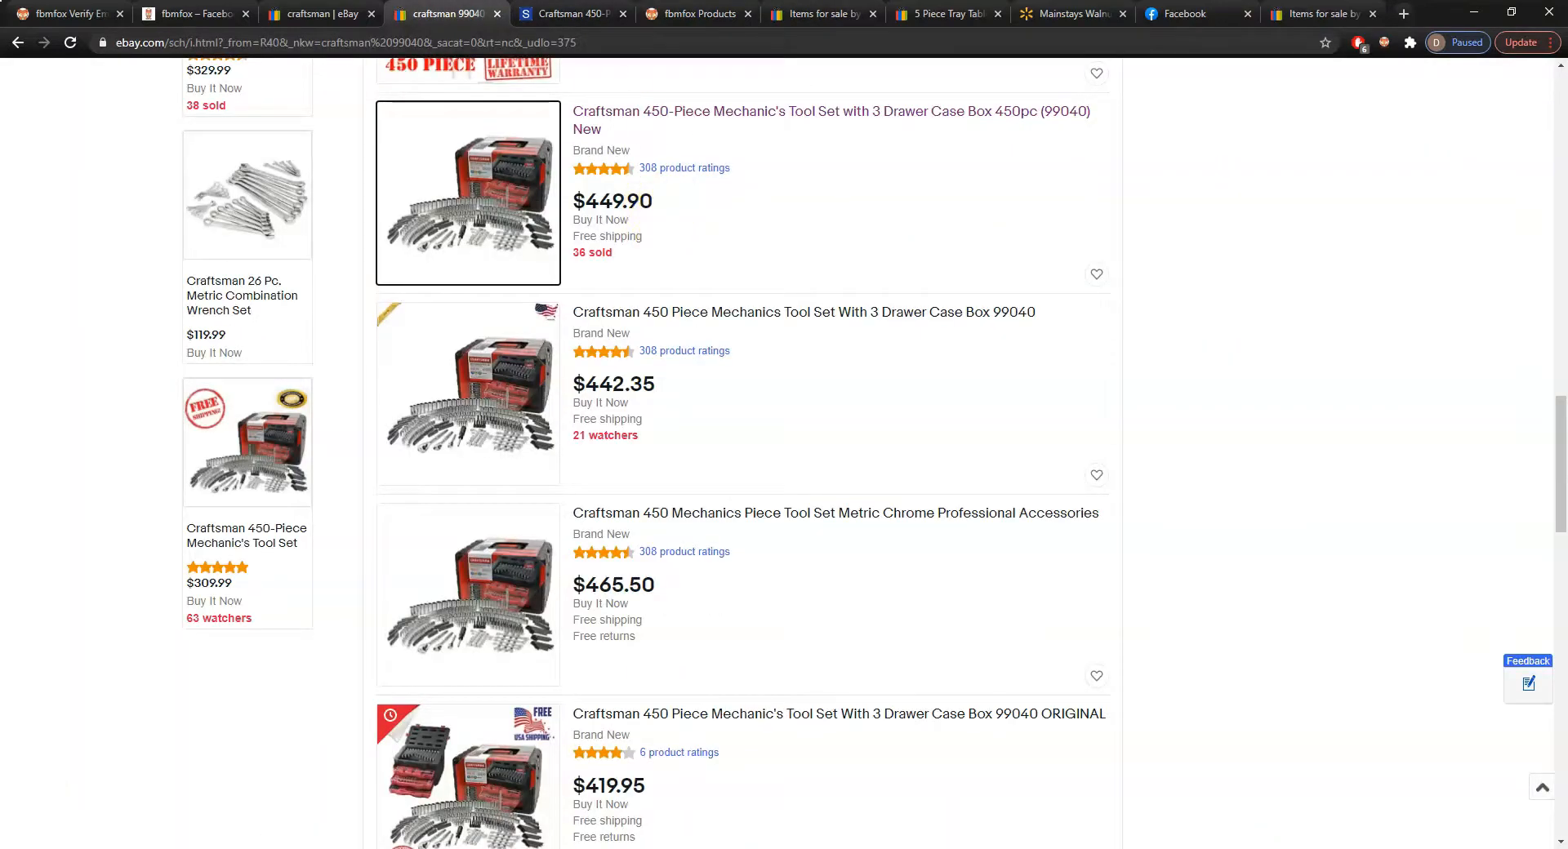
key(ctrl+Tab)
key(ctrl+Tab)
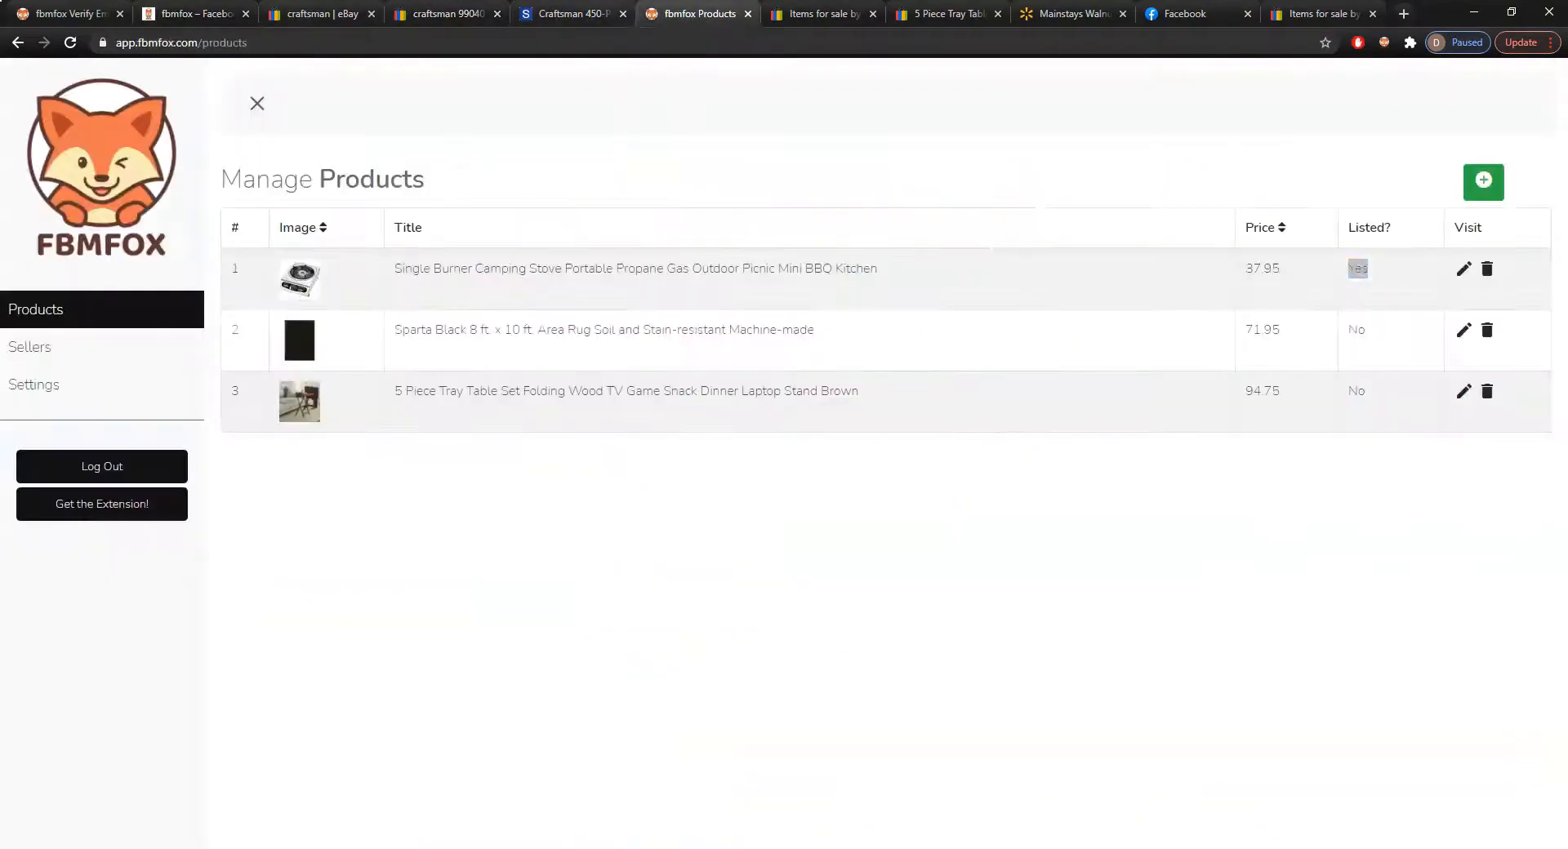
Show the saved seller list in fbmfox and open the sold items of goprime, tehdakk and madmonkeydeals
click(131, 344)
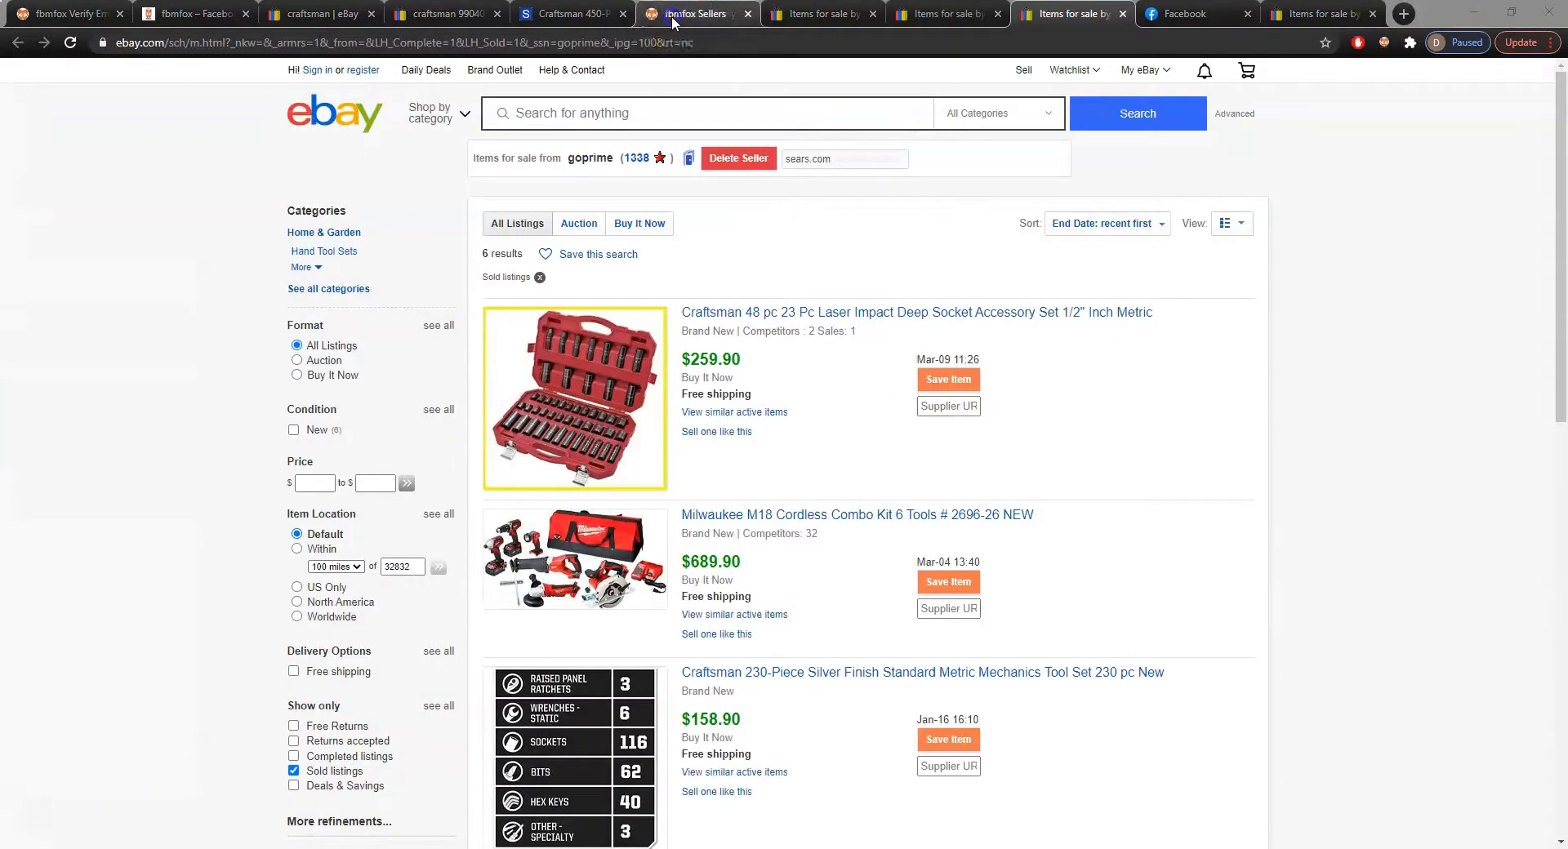
click(686, 14)
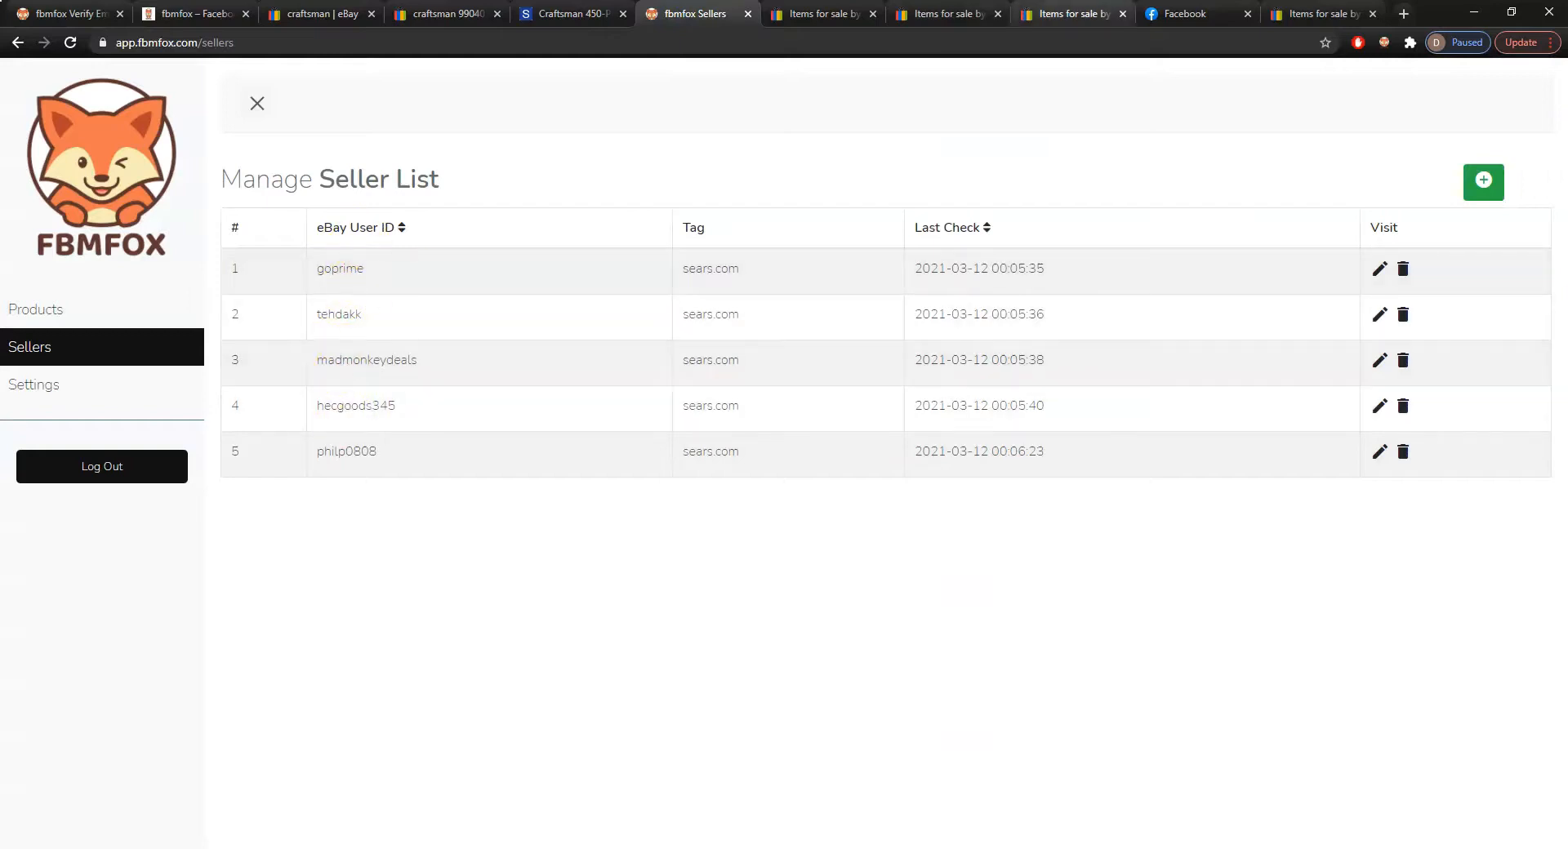
click(367, 359)
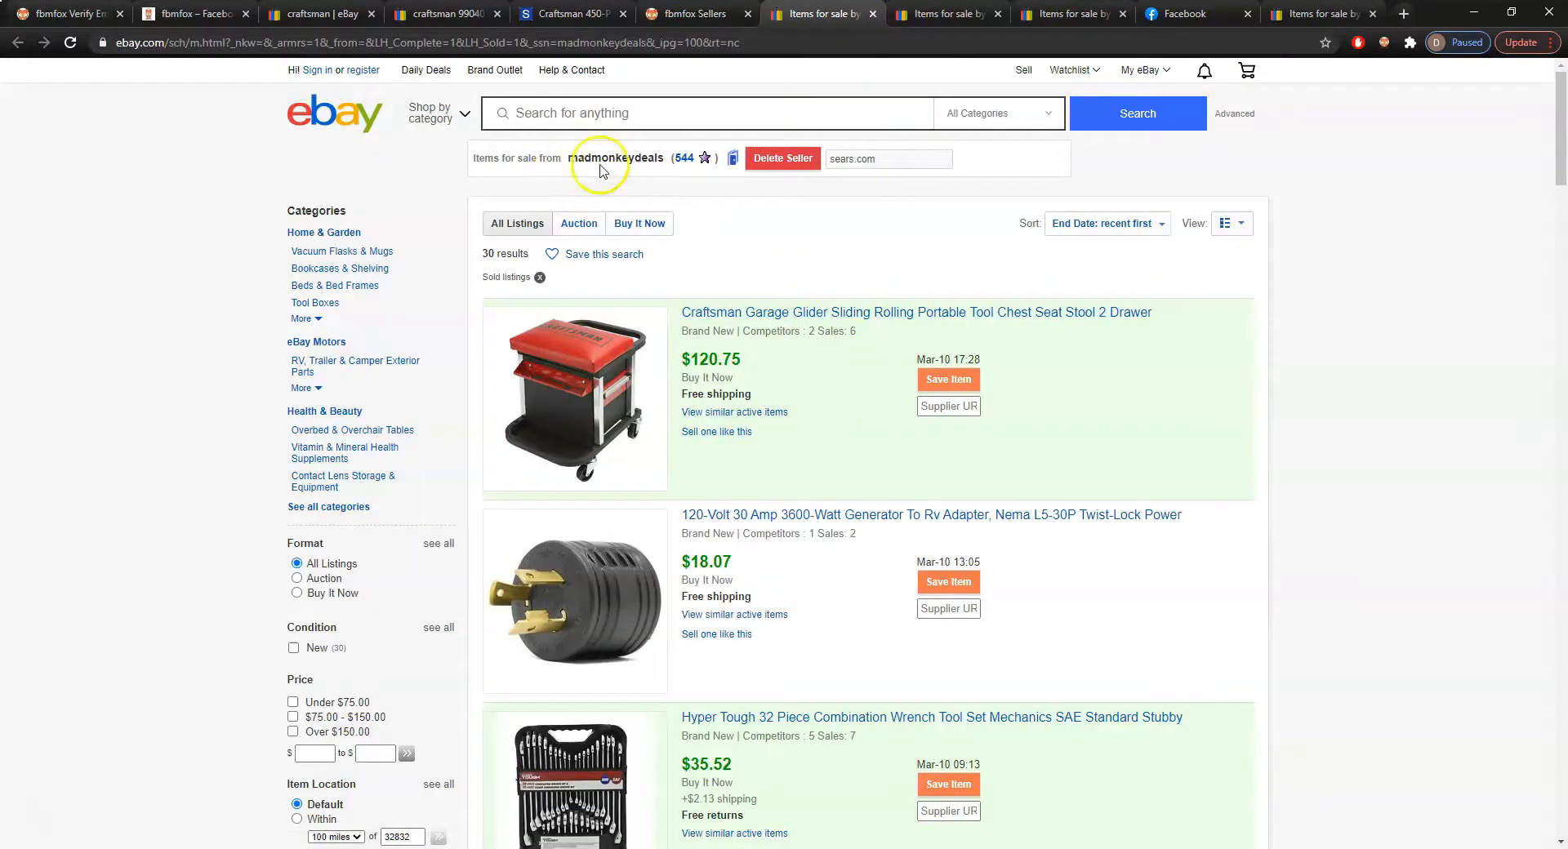
Look through the sold items of madmonkeydeals and tehdakk for repeatedly sold products
scroll(815, 308, down, 8)
scroll(827, 308, down, 20)
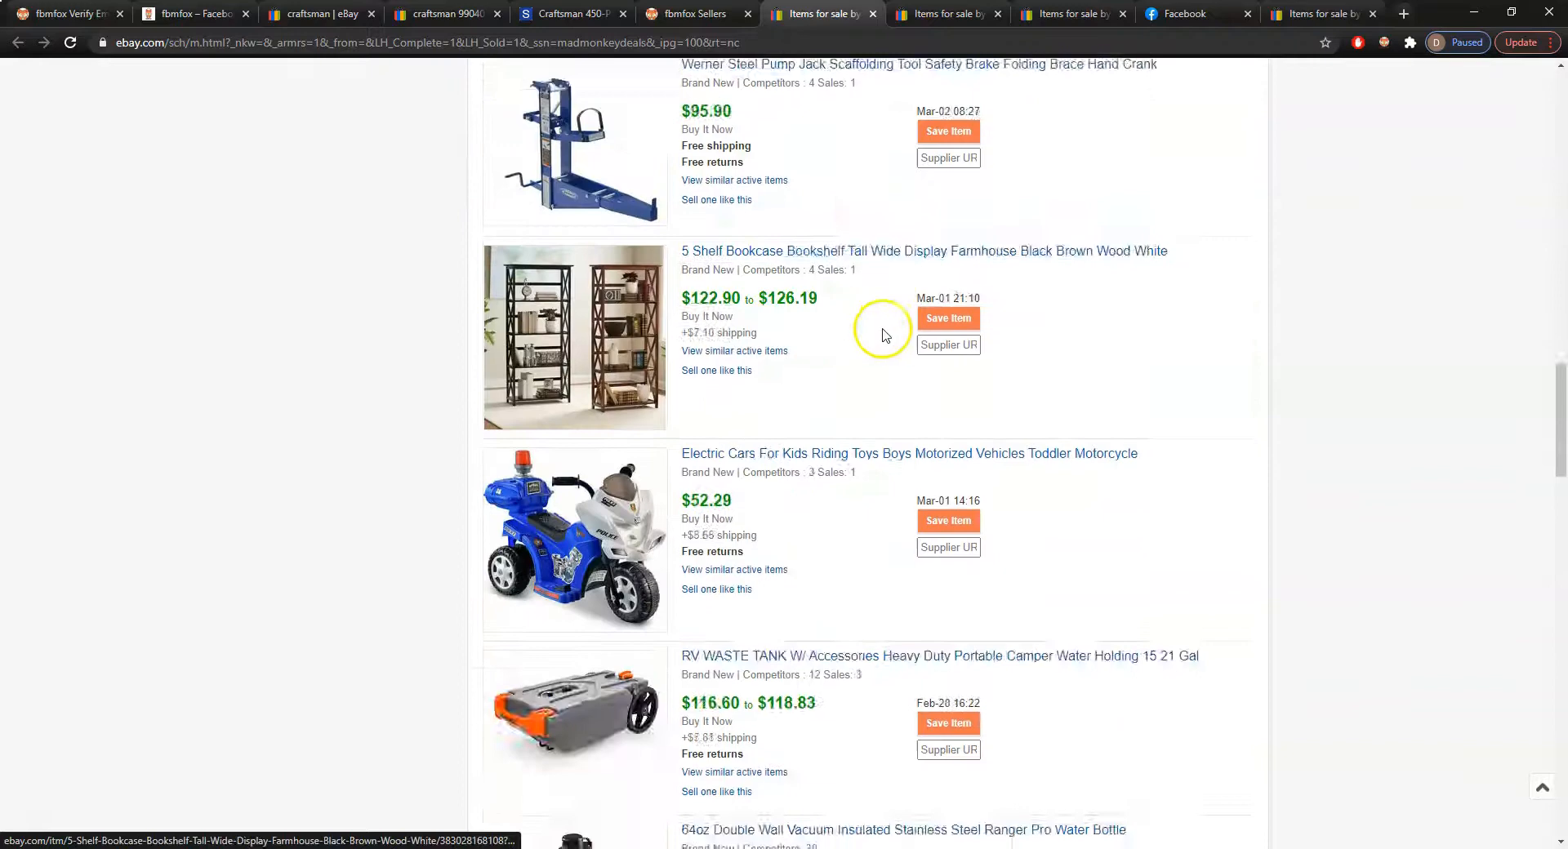
scroll(1525, 465, up, 20)
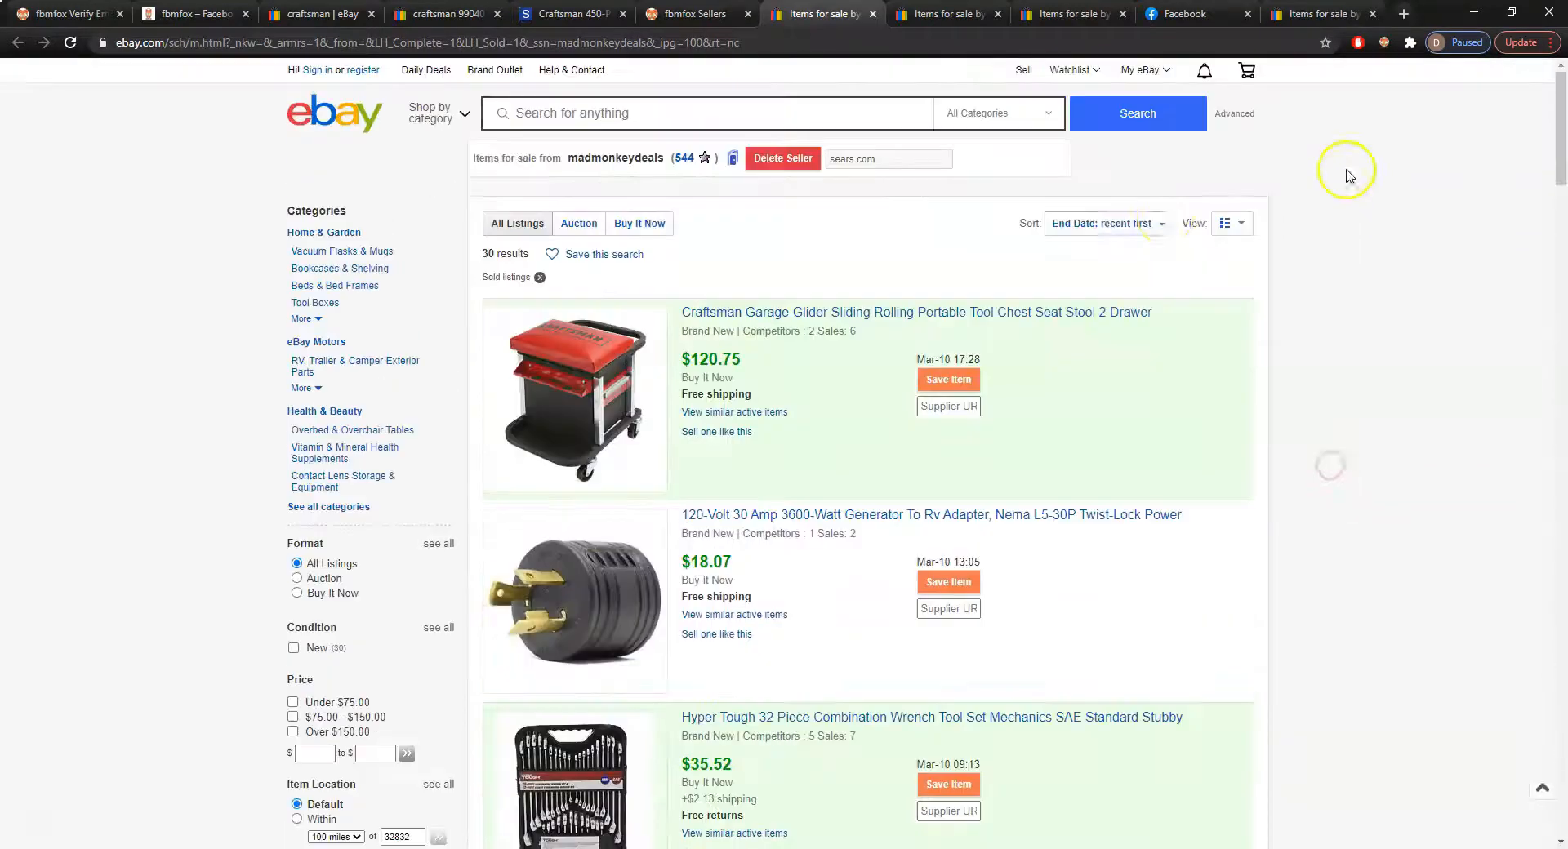
key(ctrl+Tab)
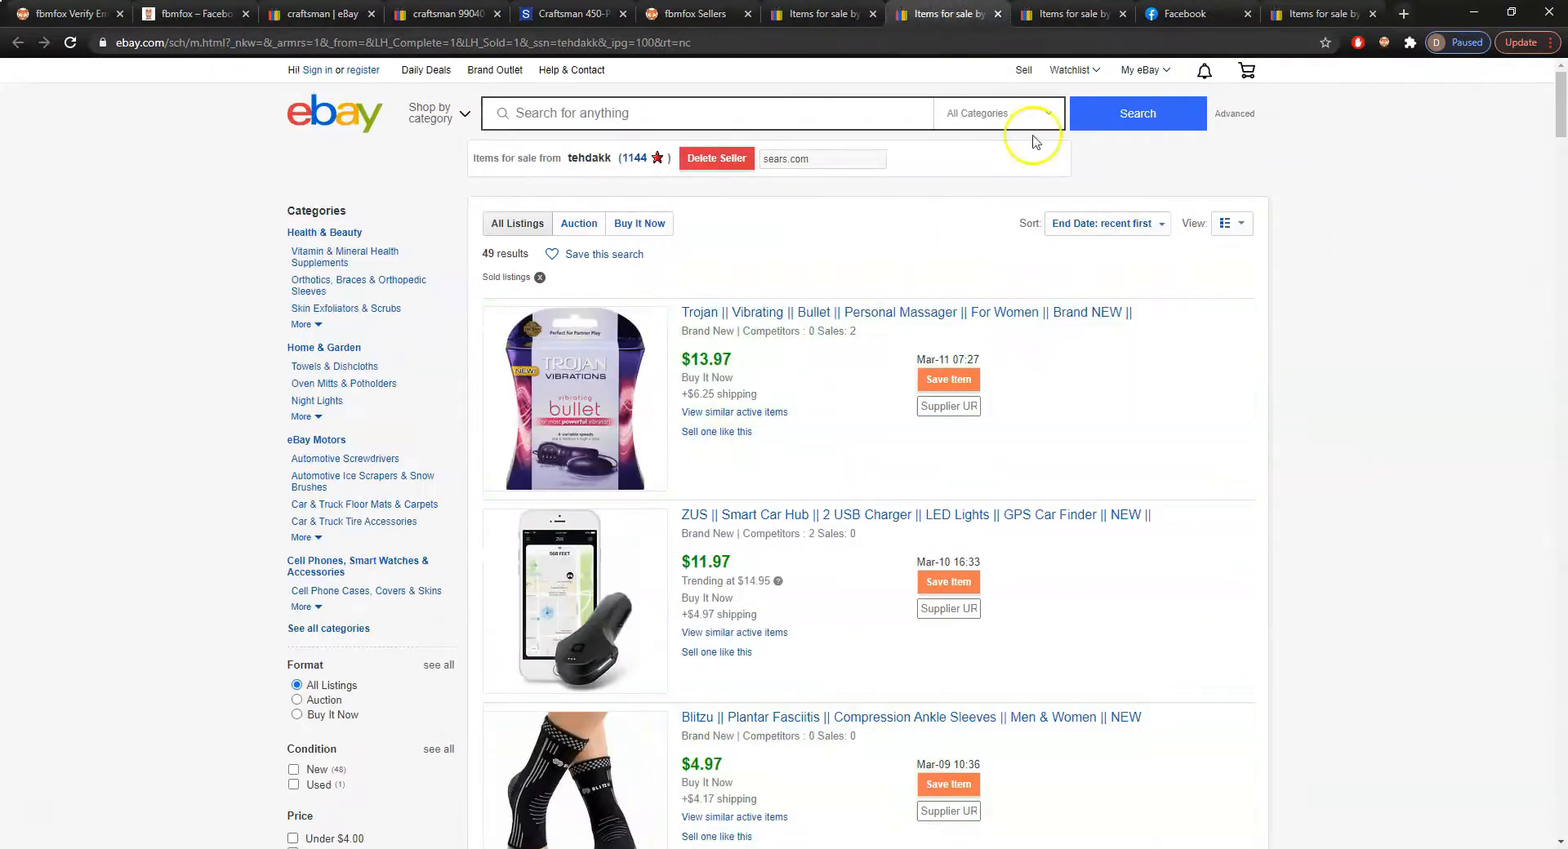
scroll(1323, 318, down, 20)
scroll(1276, 317, down, 20)
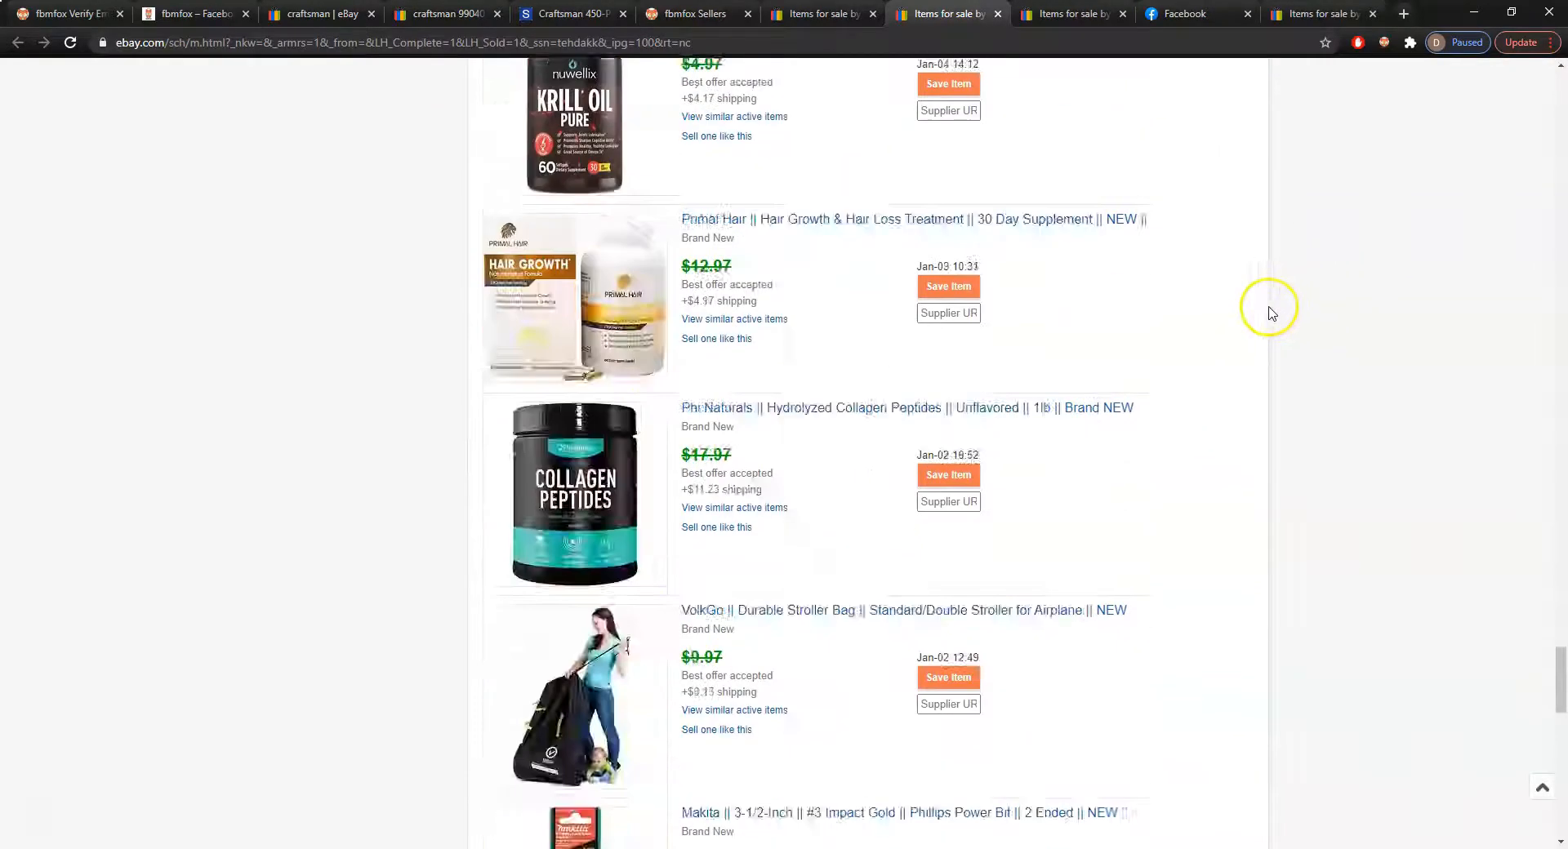
click(998, 13)
scroll(1331, 290, down, 15)
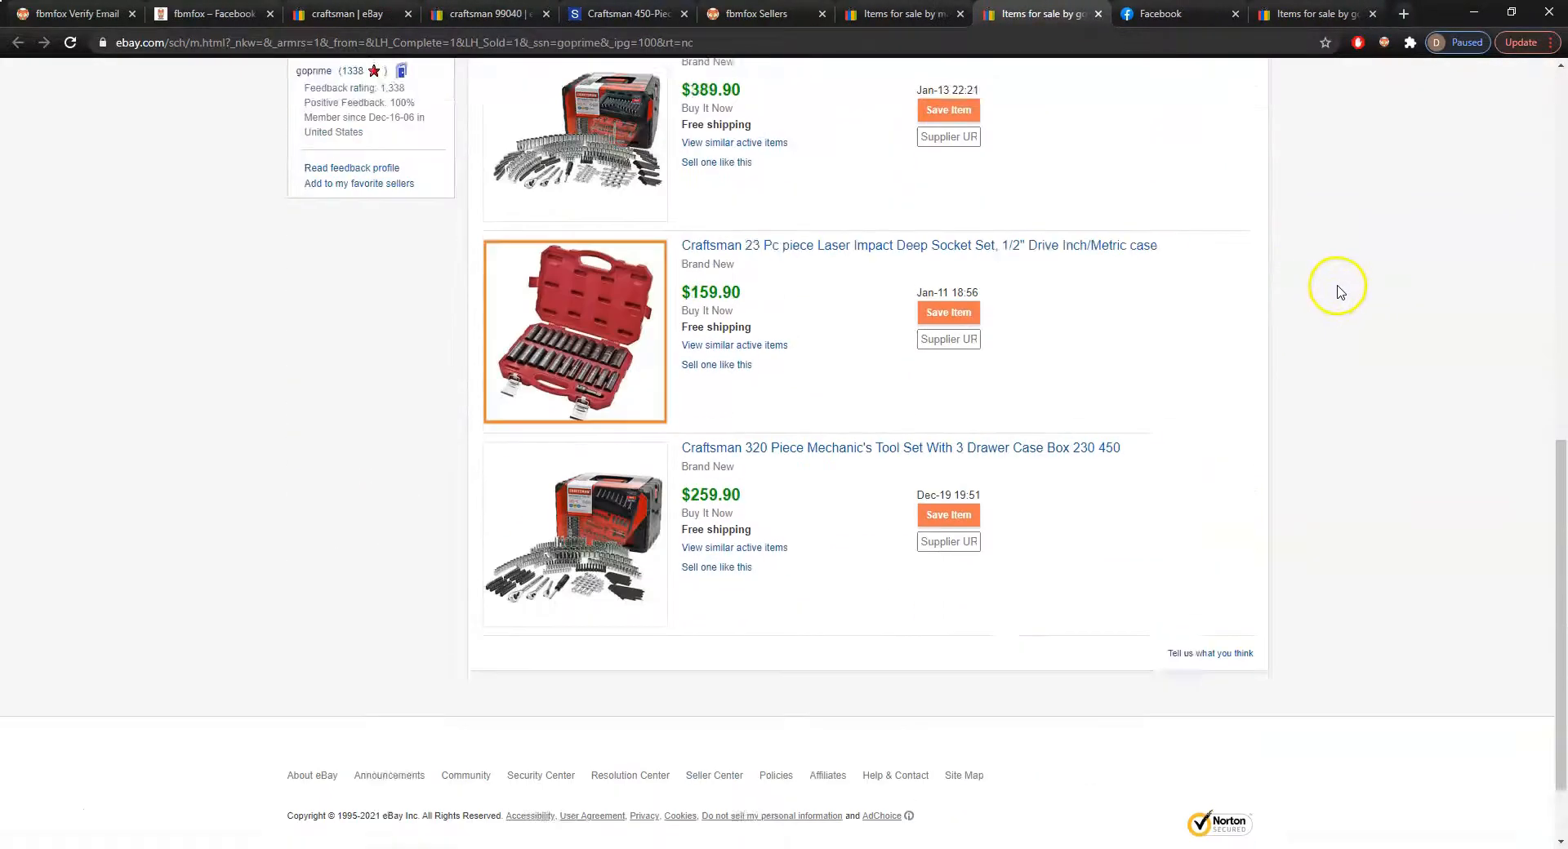
scroll(1334, 284, up, 15)
scroll(1185, 432, down, 2)
scroll(1074, 448, up, 2)
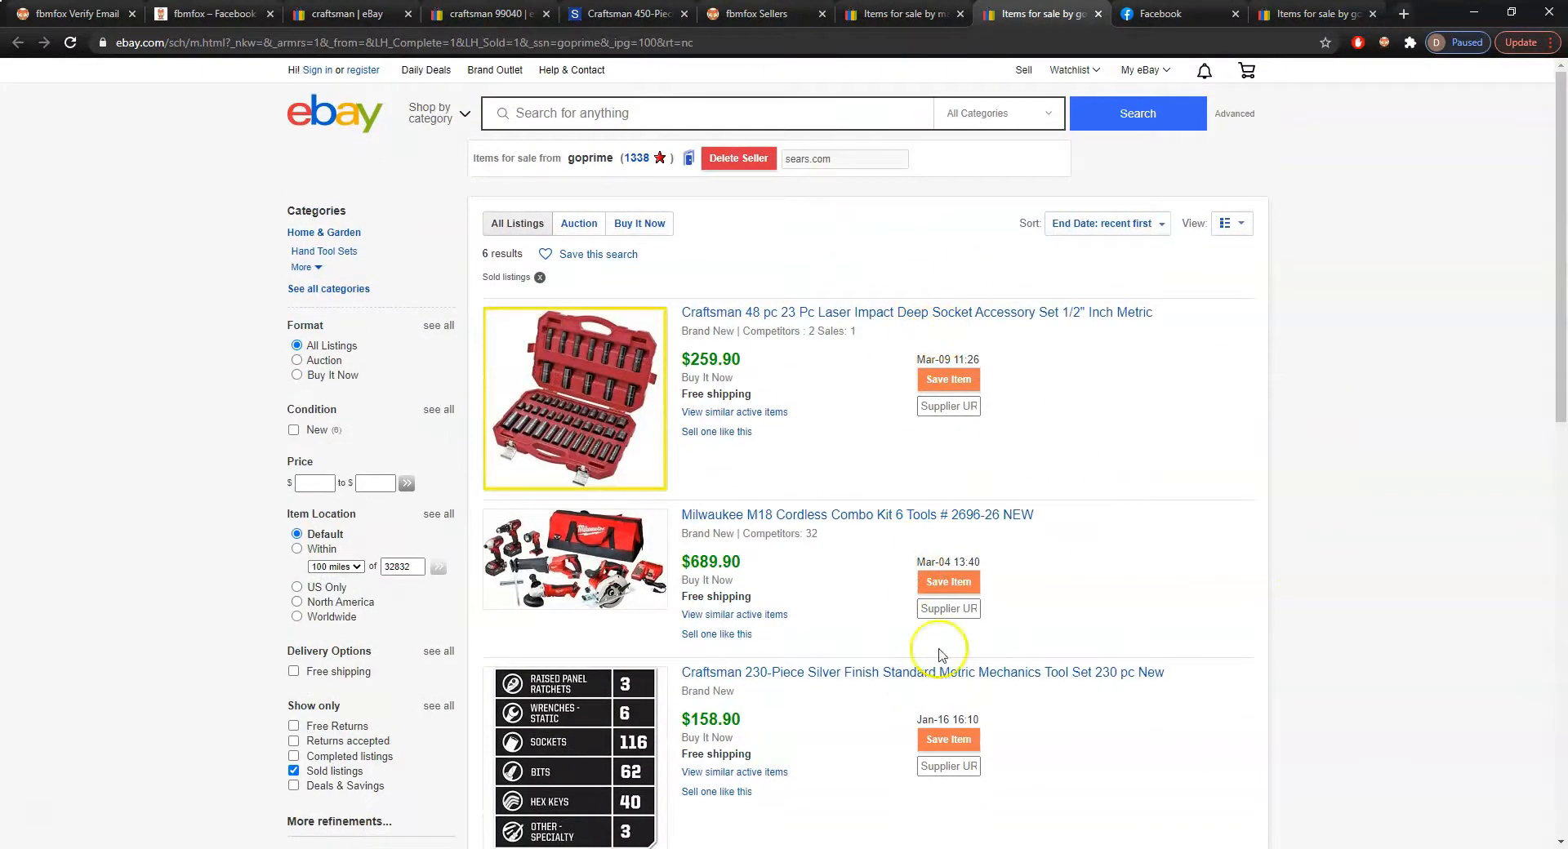
click(1098, 14)
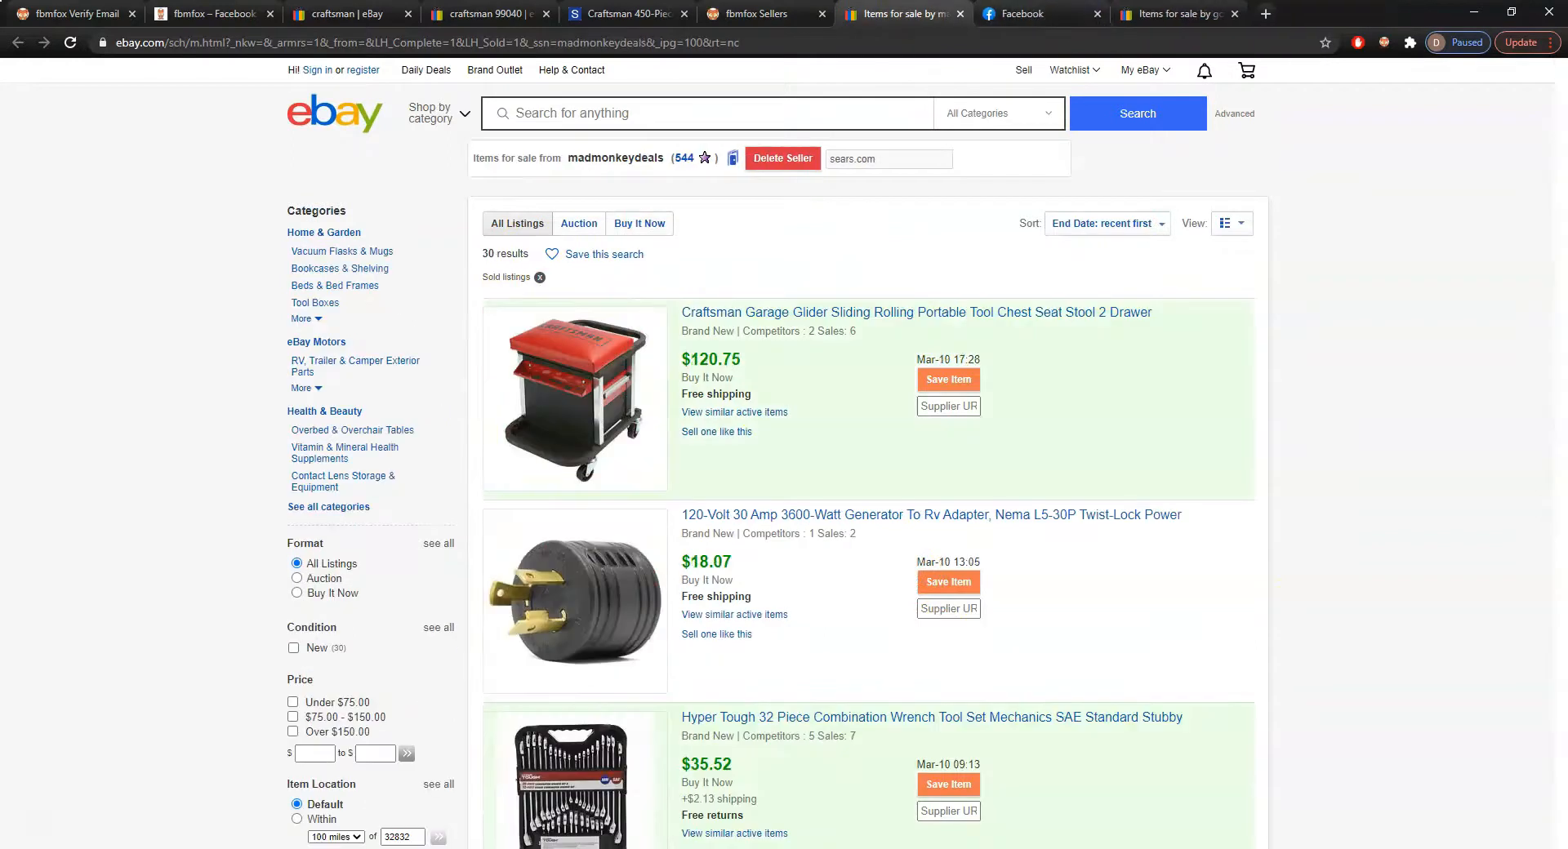
Open madmonkeydeals' green-highlighted items in separate tabs: the Craftsman garage glider, Hyper Tough wrench set, rolling mechanic seat and TEKTON product
middle_click(936, 311)
scroll(898, 343, down, 4)
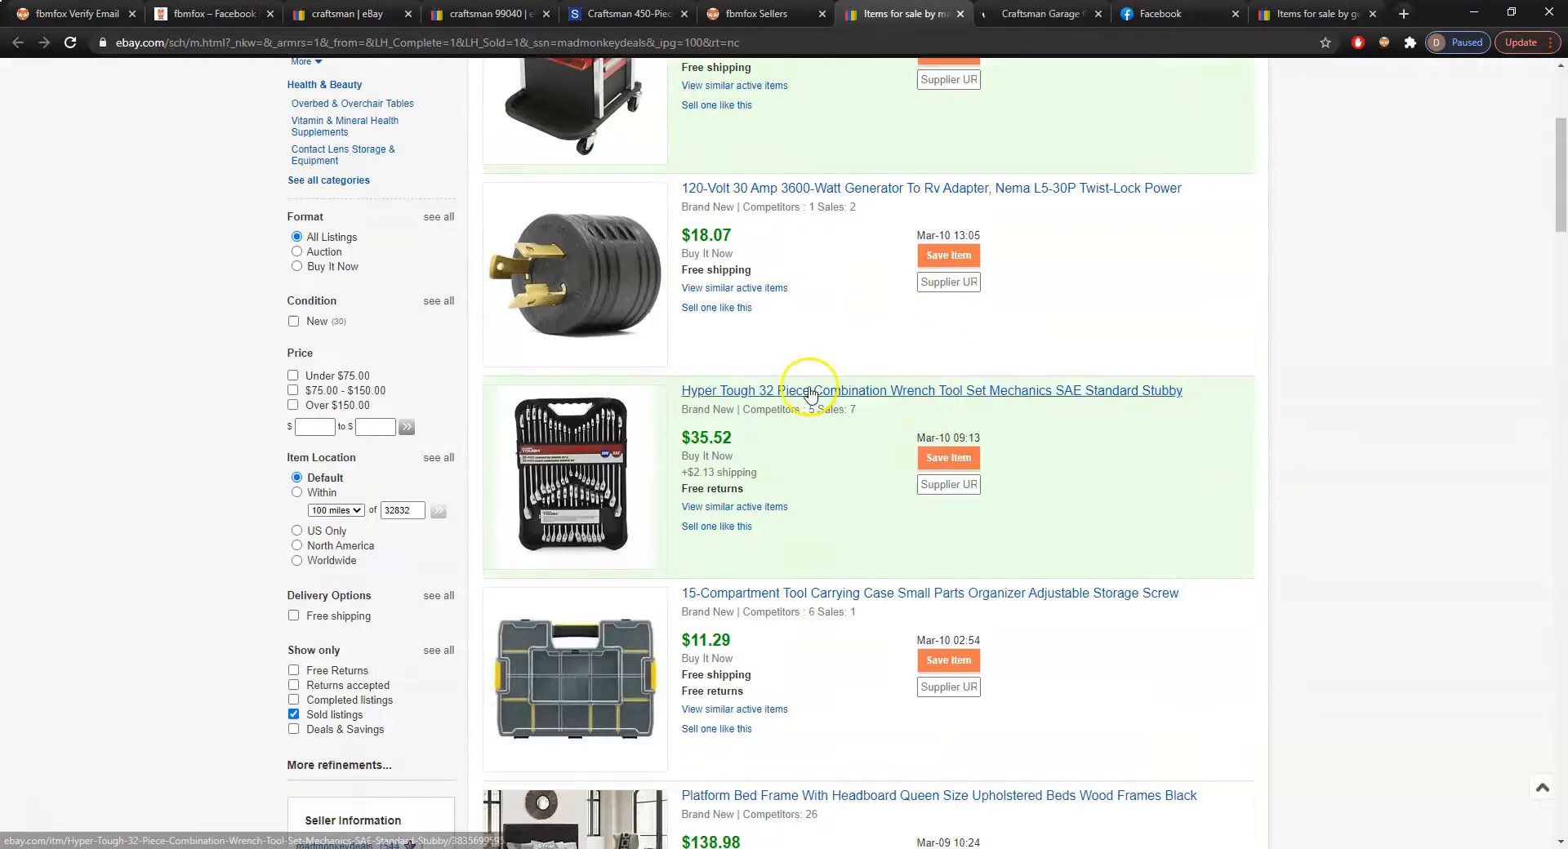
middle_click(810, 396)
scroll(784, 351, down, 8)
middle_click(761, 328)
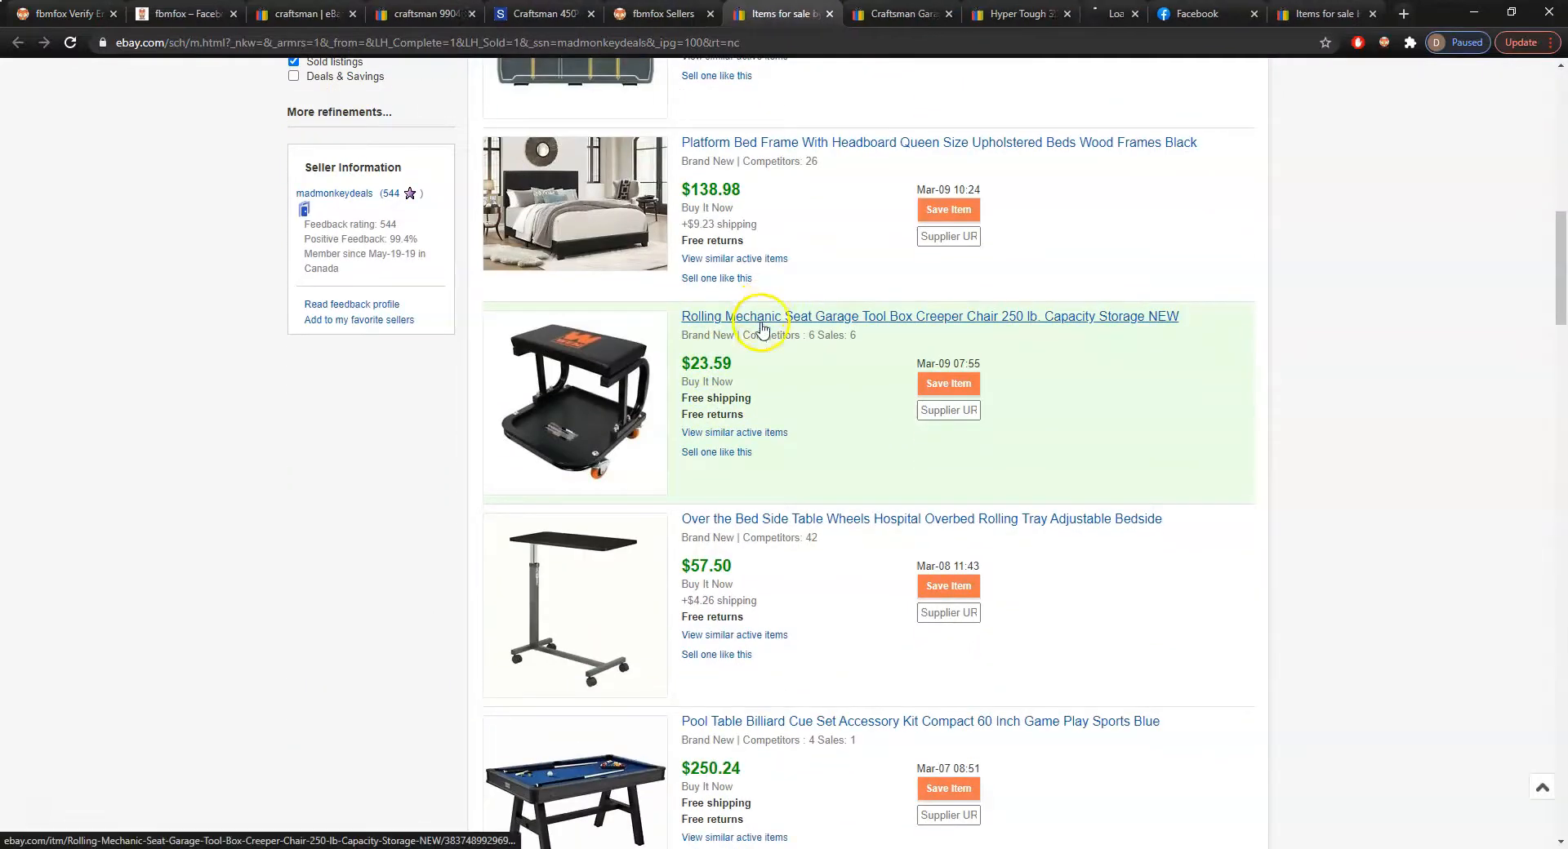
scroll(899, 343, down, 8)
middle_click(899, 272)
scroll(902, 359, down, 20)
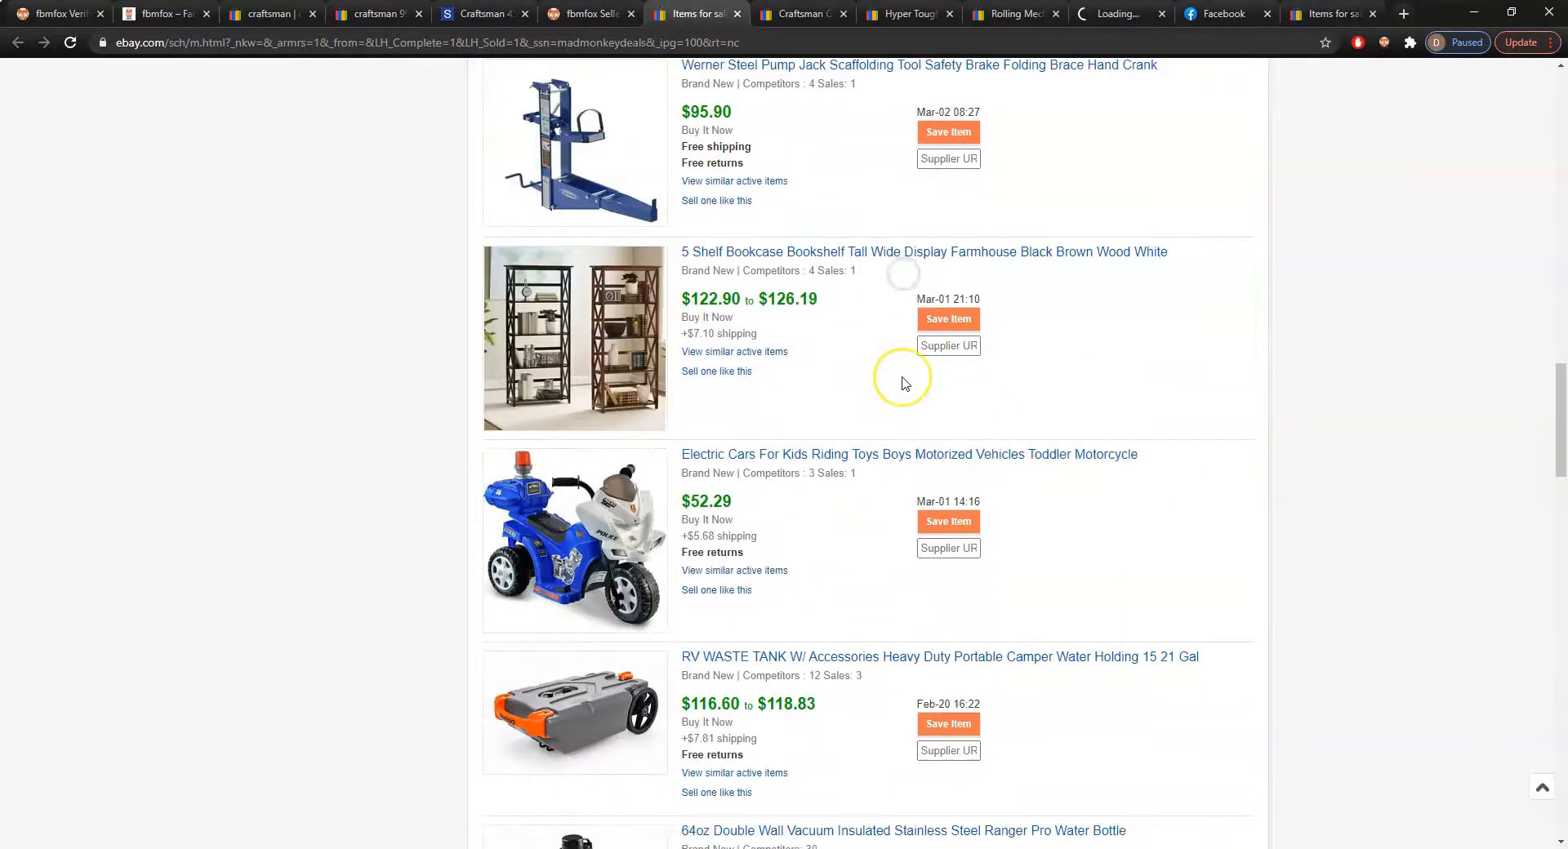
scroll(906, 377, down, 10)
middle_click(1327, 471)
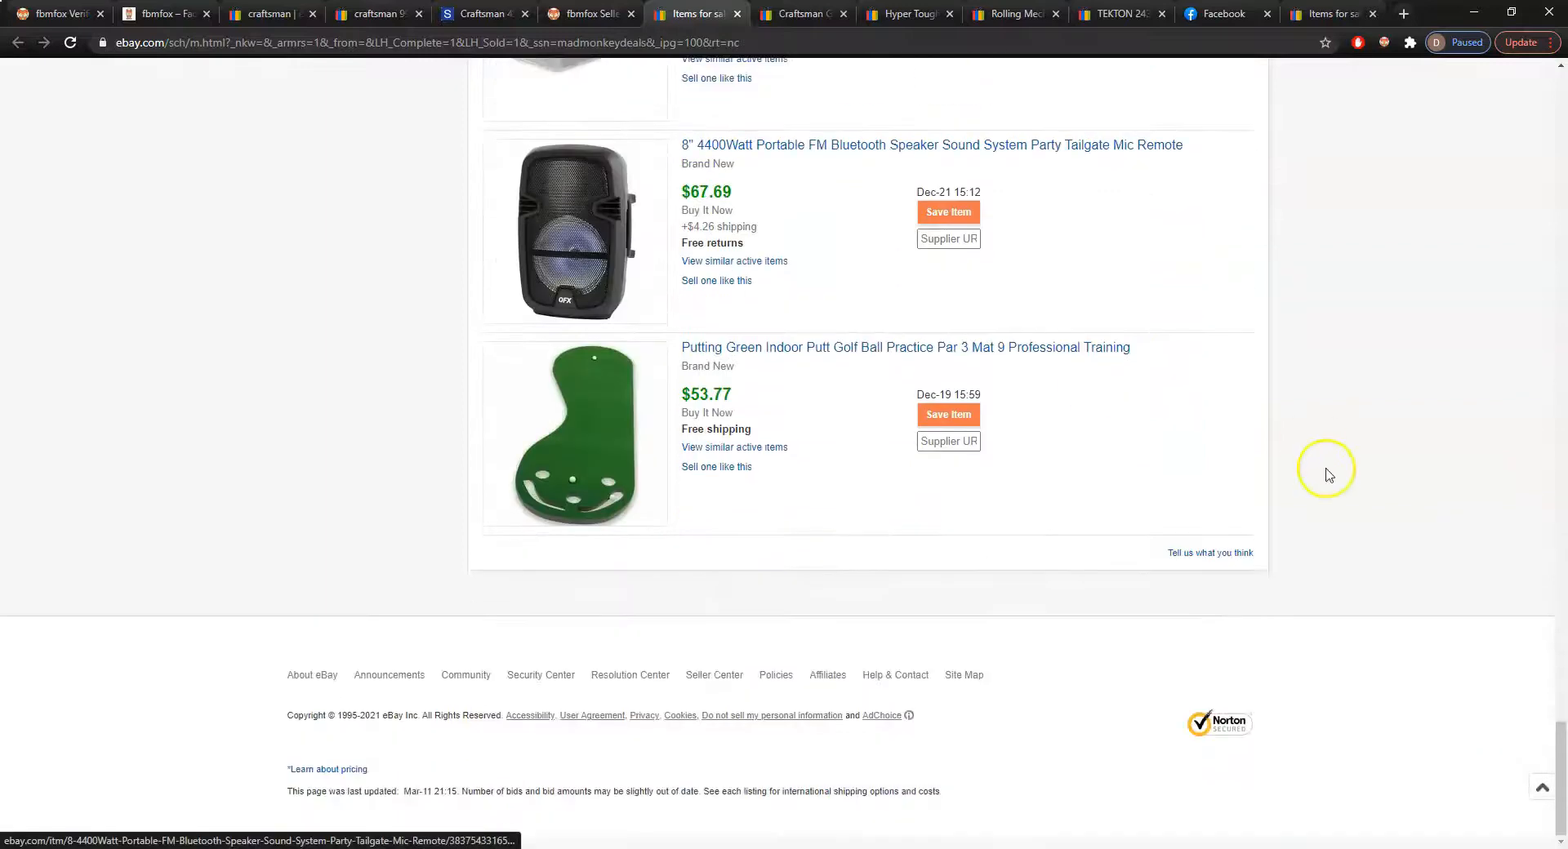
Examine the Craftsman garage glider listing's sales, price, description and item specifics for a model number
key(ctrl+Tab)
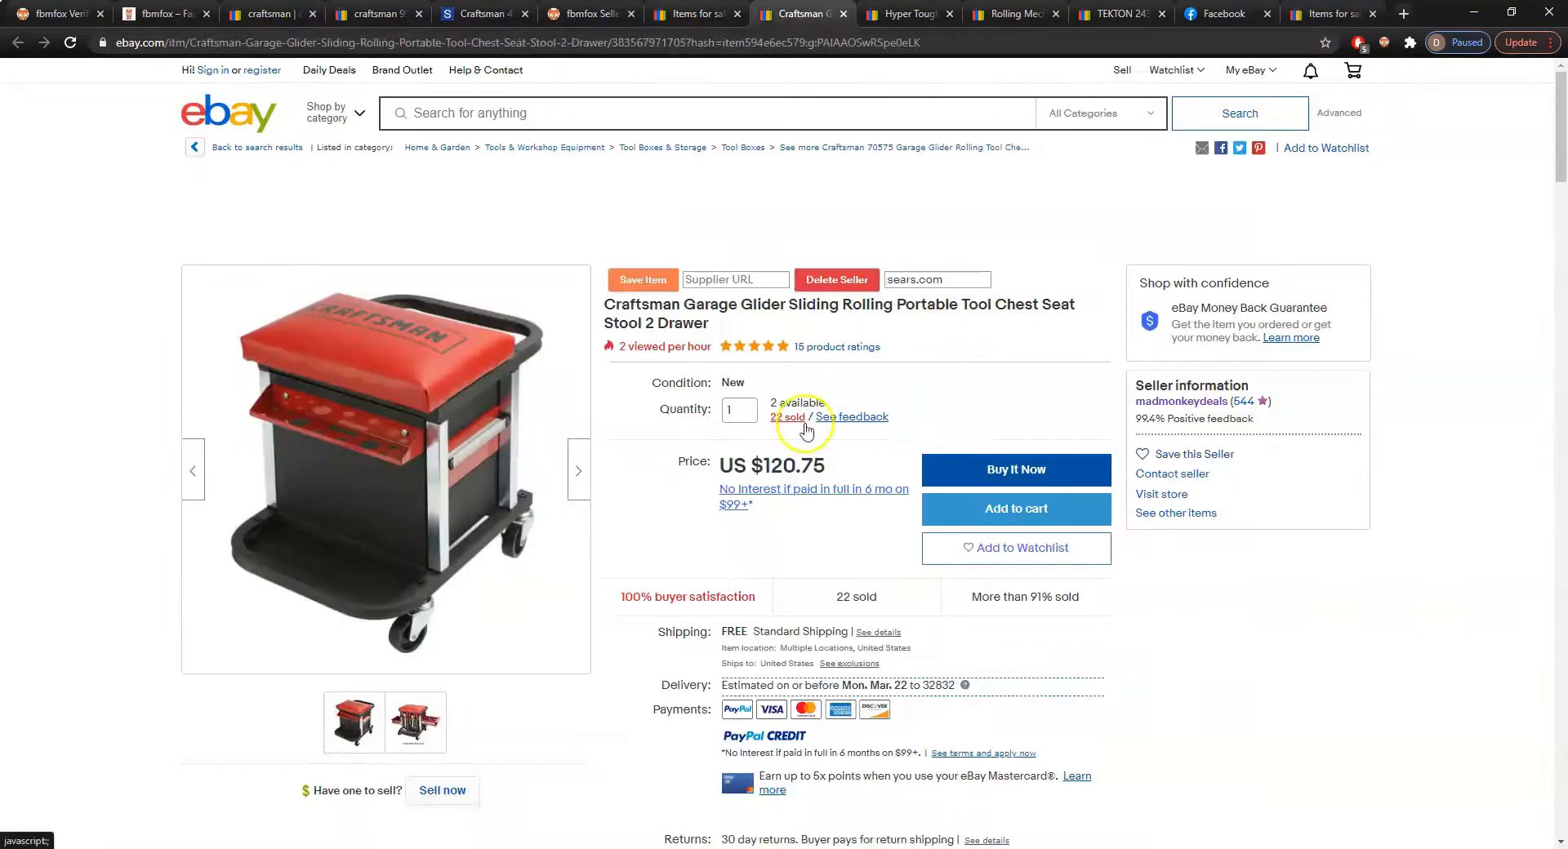
scroll(898, 352, down, 8)
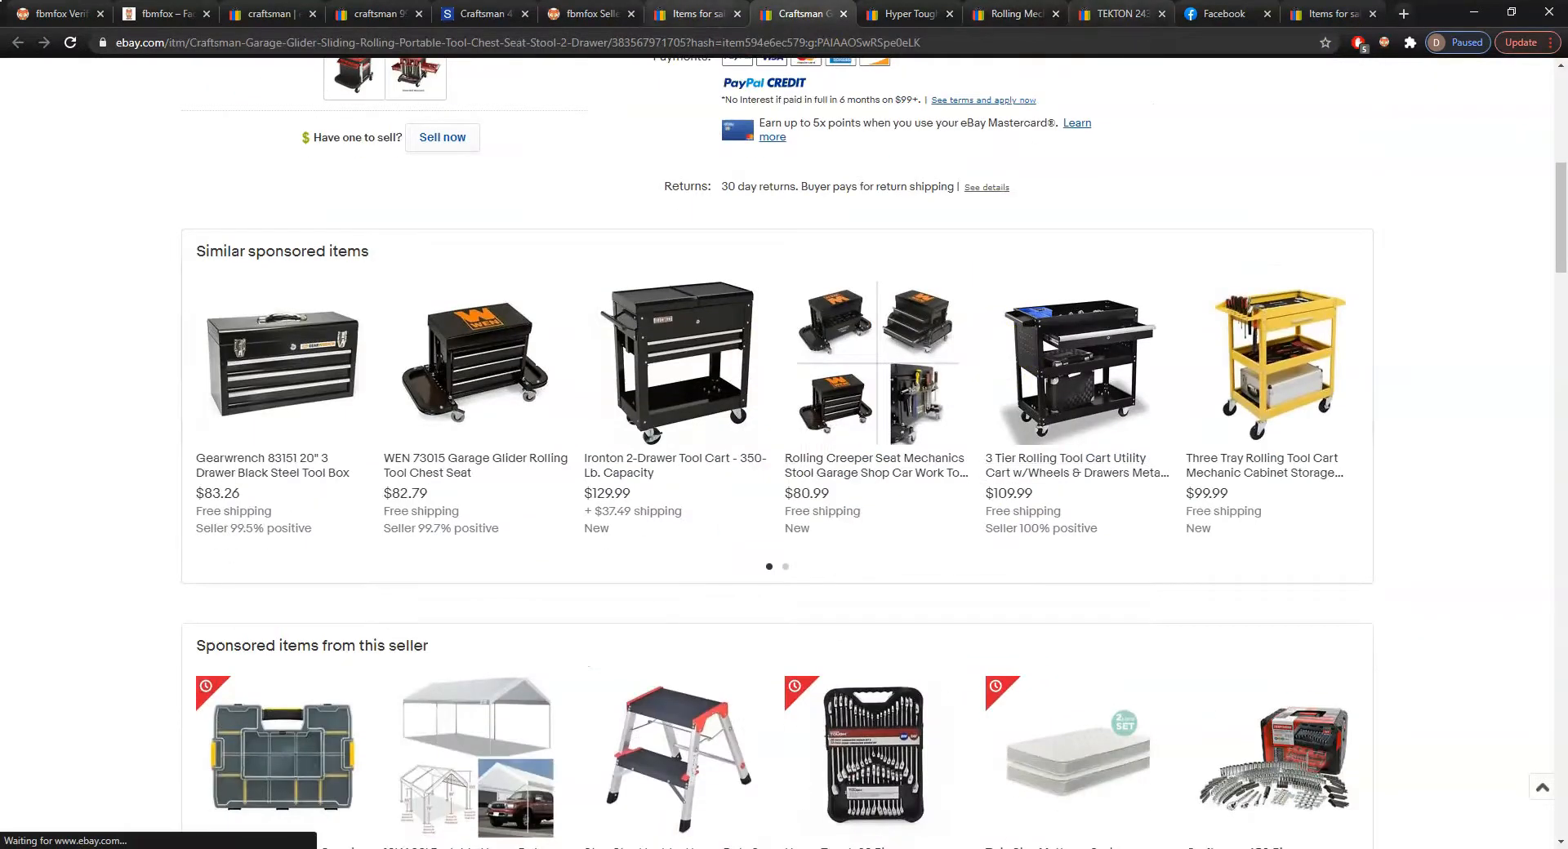
scroll(945, 384, down, 16)
scroll(552, 464, up, 5)
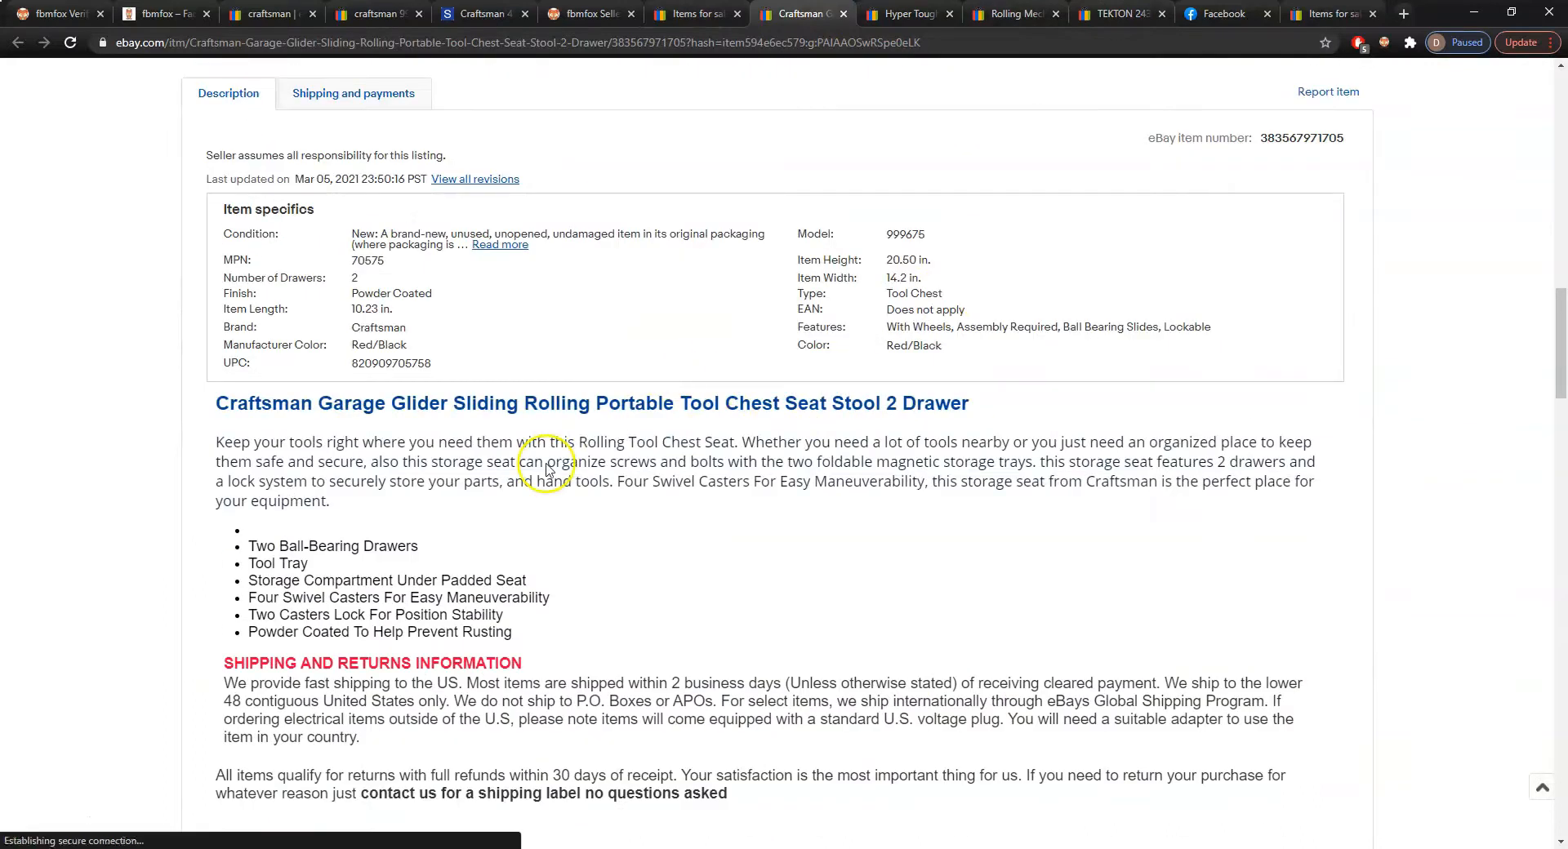
click(534, 453)
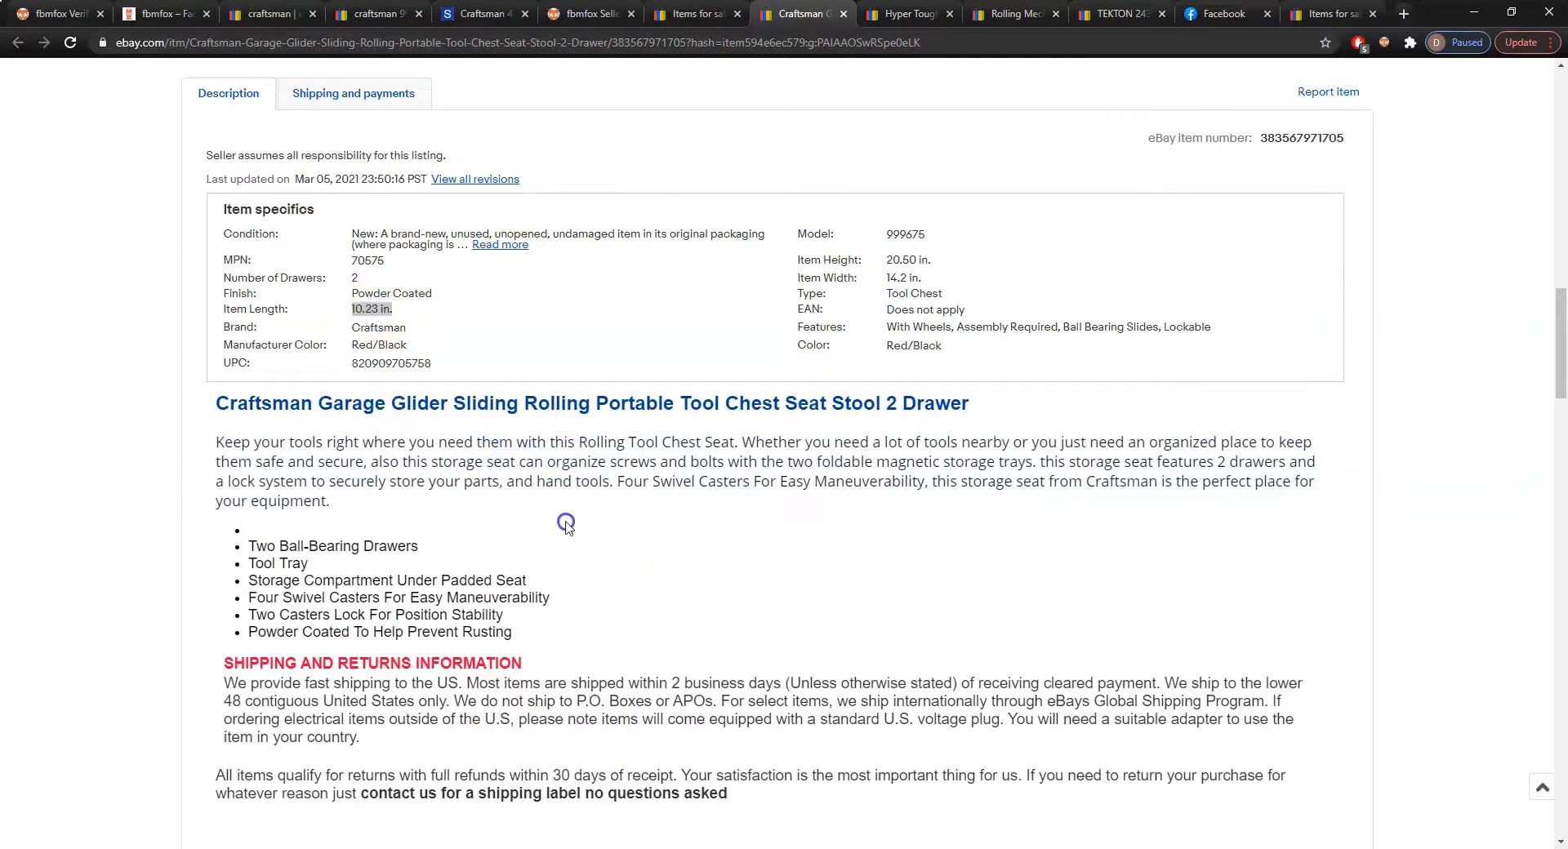
scroll(366, 635, up, 4)
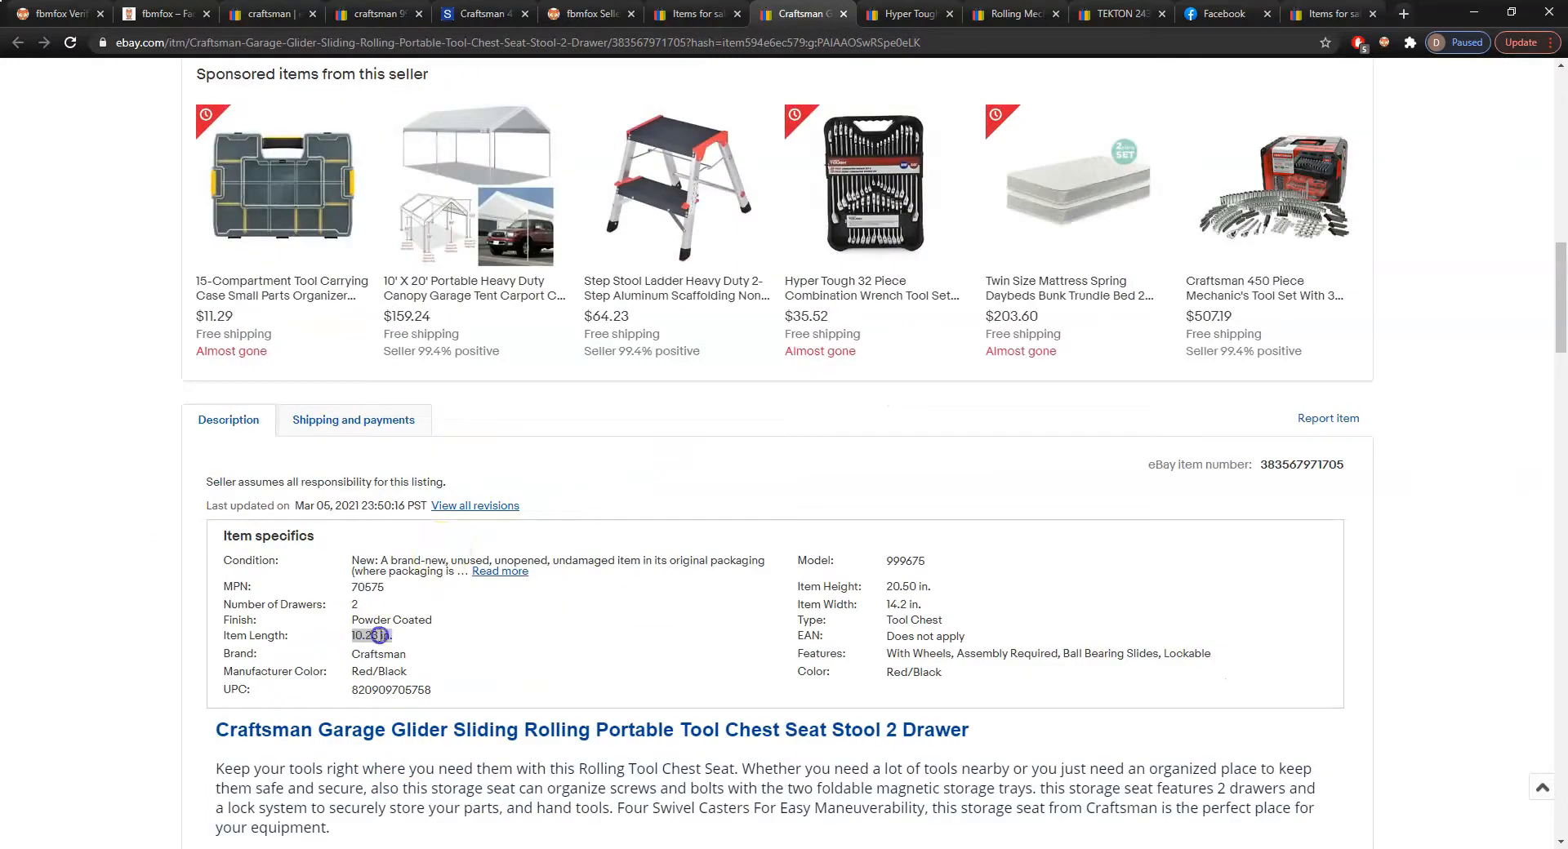
Search Google for the garage glider's model number 999675 and open the matching Sears product page
double_click(890, 564)
right_click(890, 563)
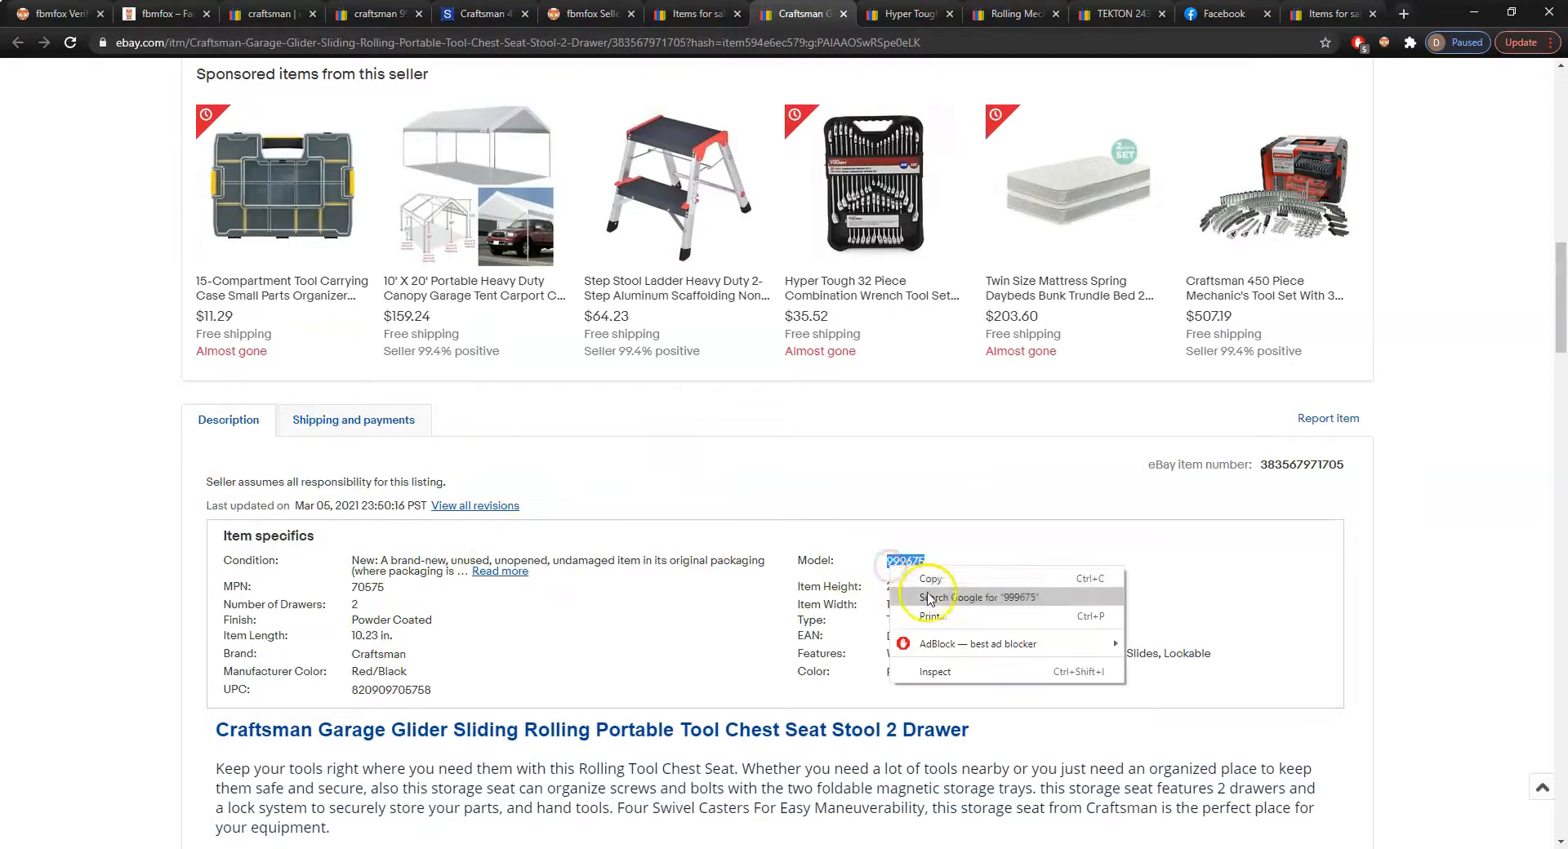
click(939, 596)
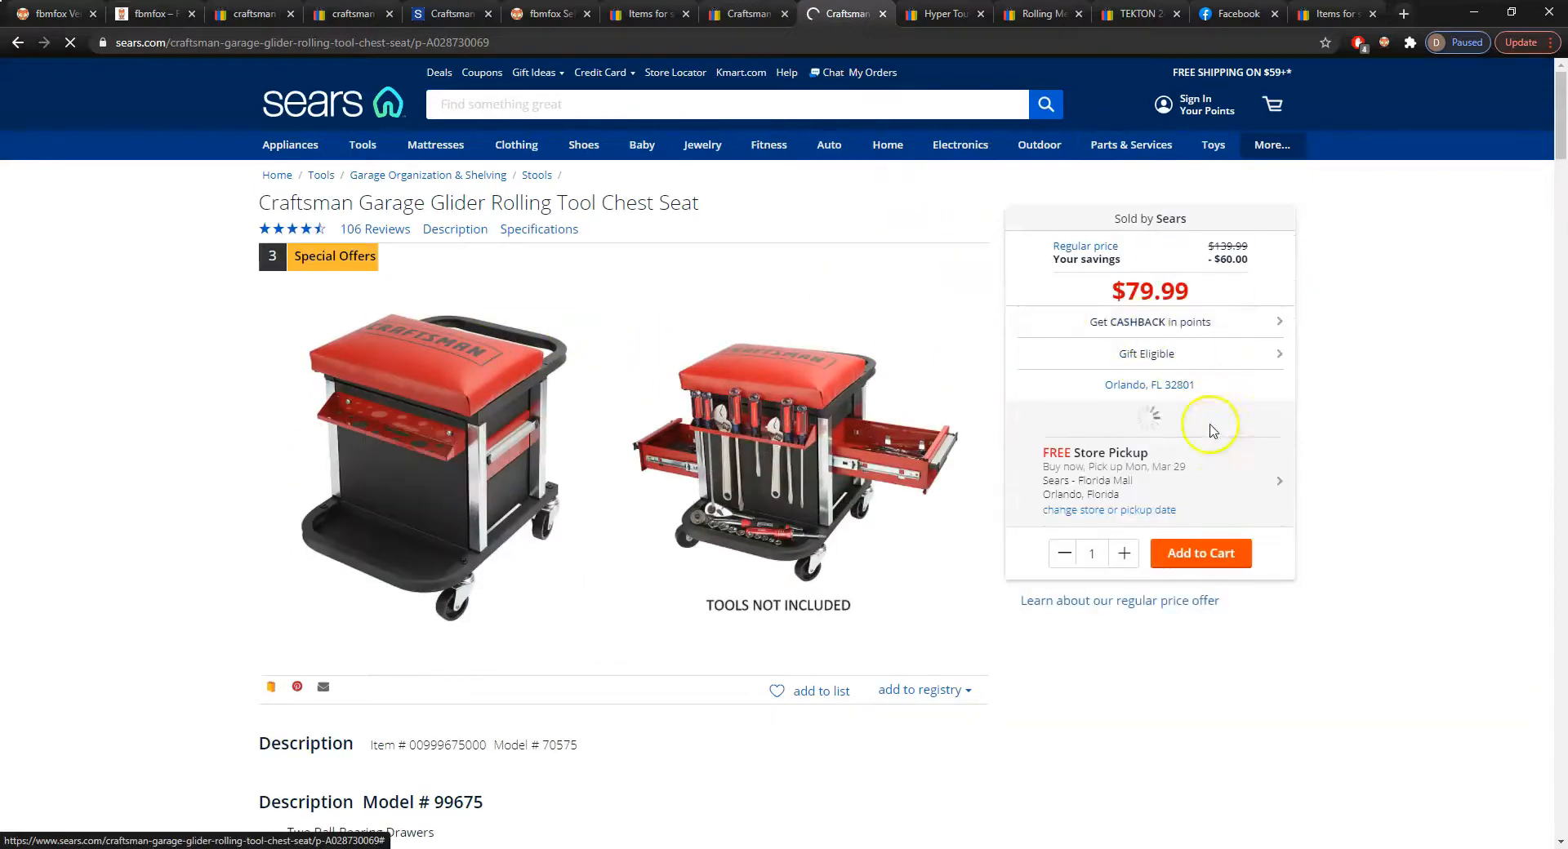
Check the garage glider's selling price on its eBay listing against the Sears offer
click(739, 14)
scroll(1388, 604, up, 10)
triple_click(800, 466)
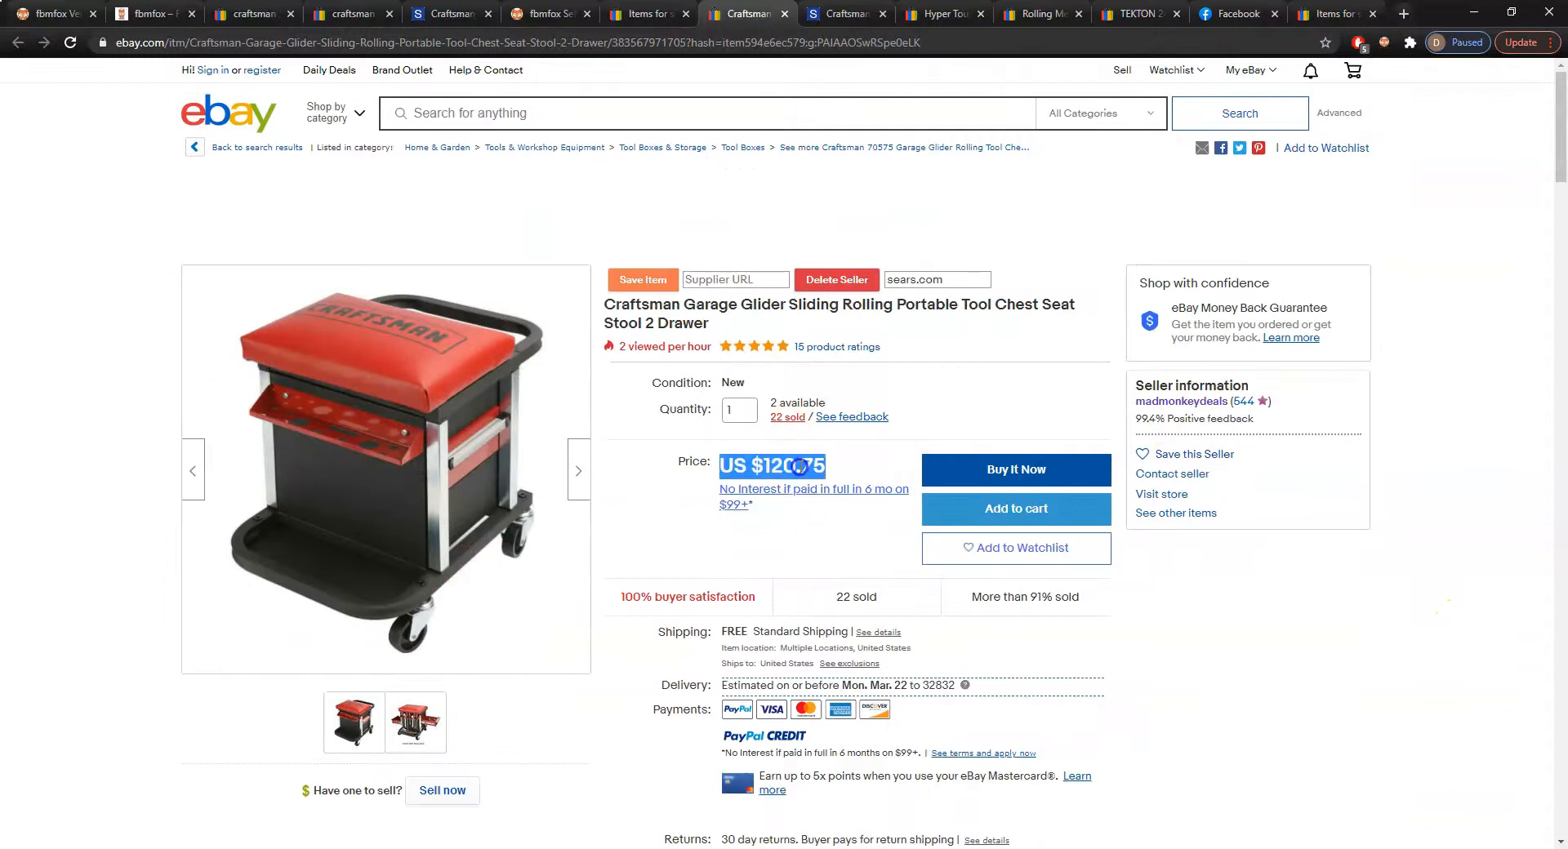
click(798, 466)
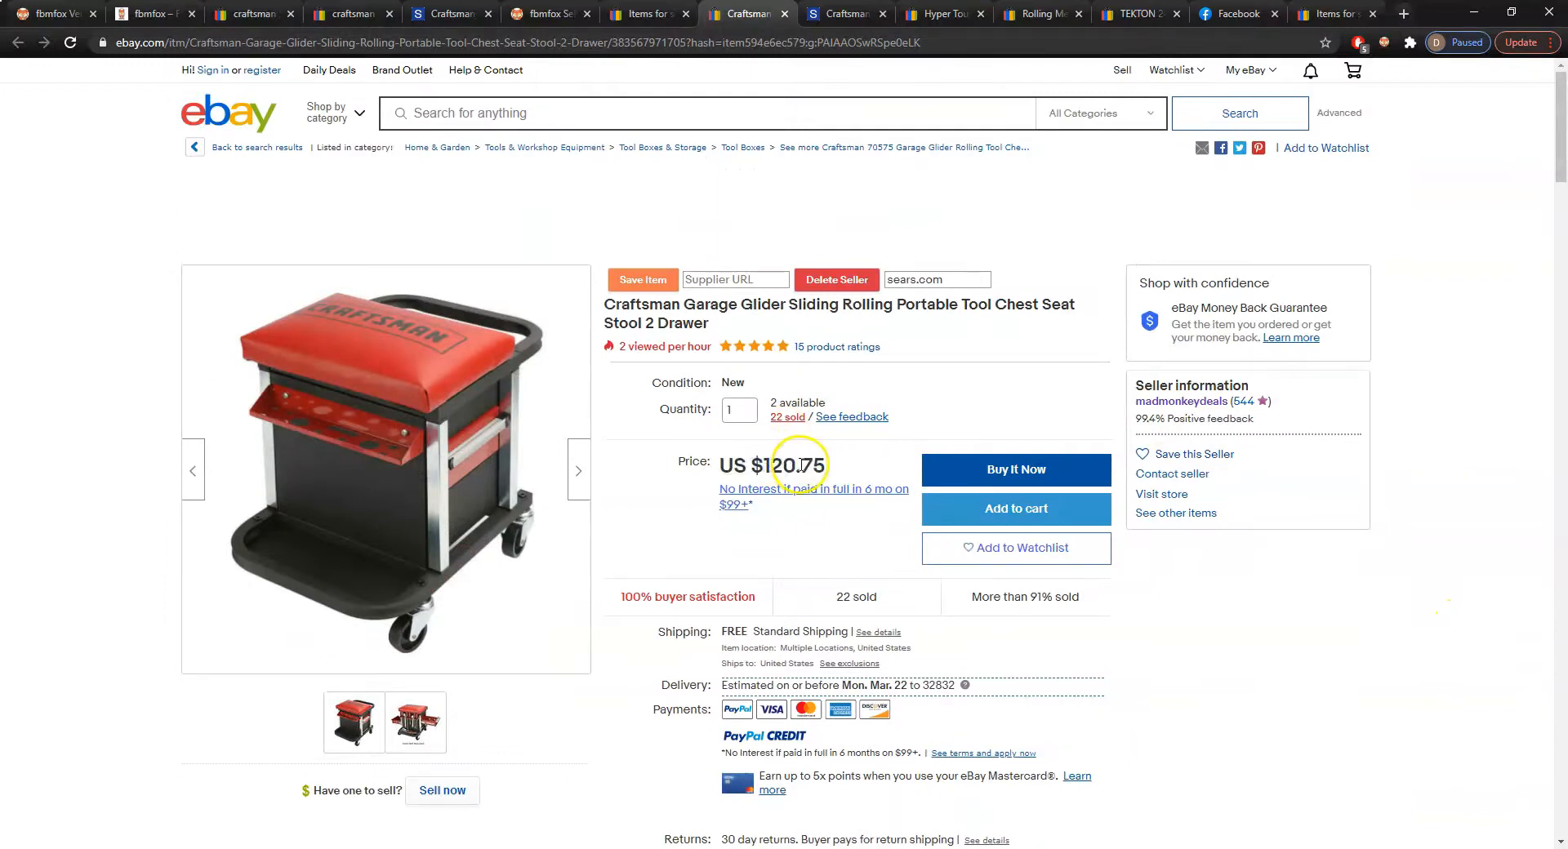
Save the Craftsman garage glider listing in fbmfox with the Sears product page as its supplier URL
click(849, 14)
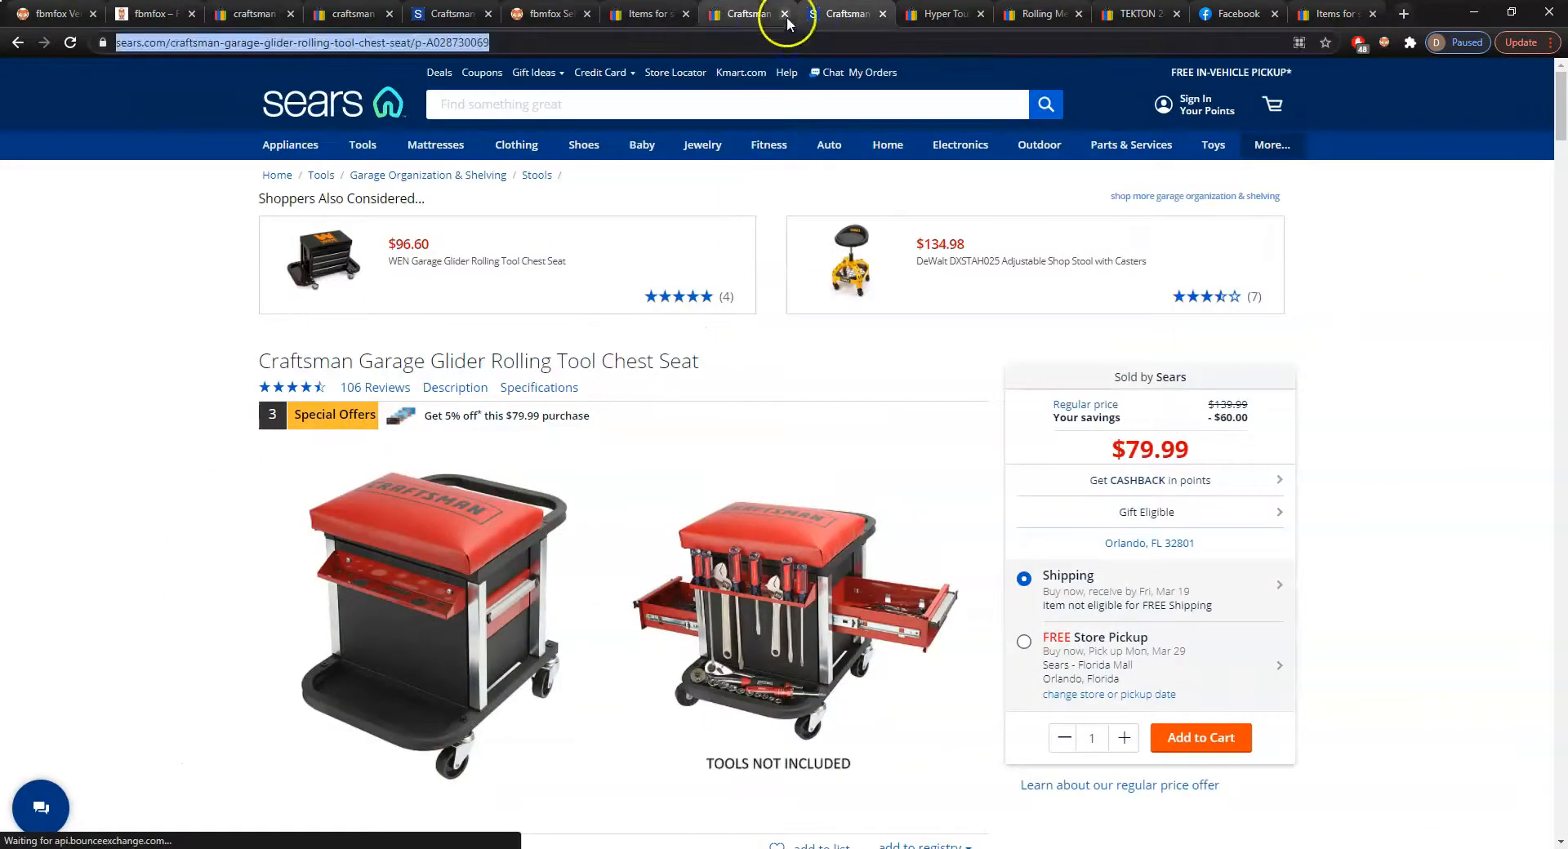
click(780, 14)
click(820, 15)
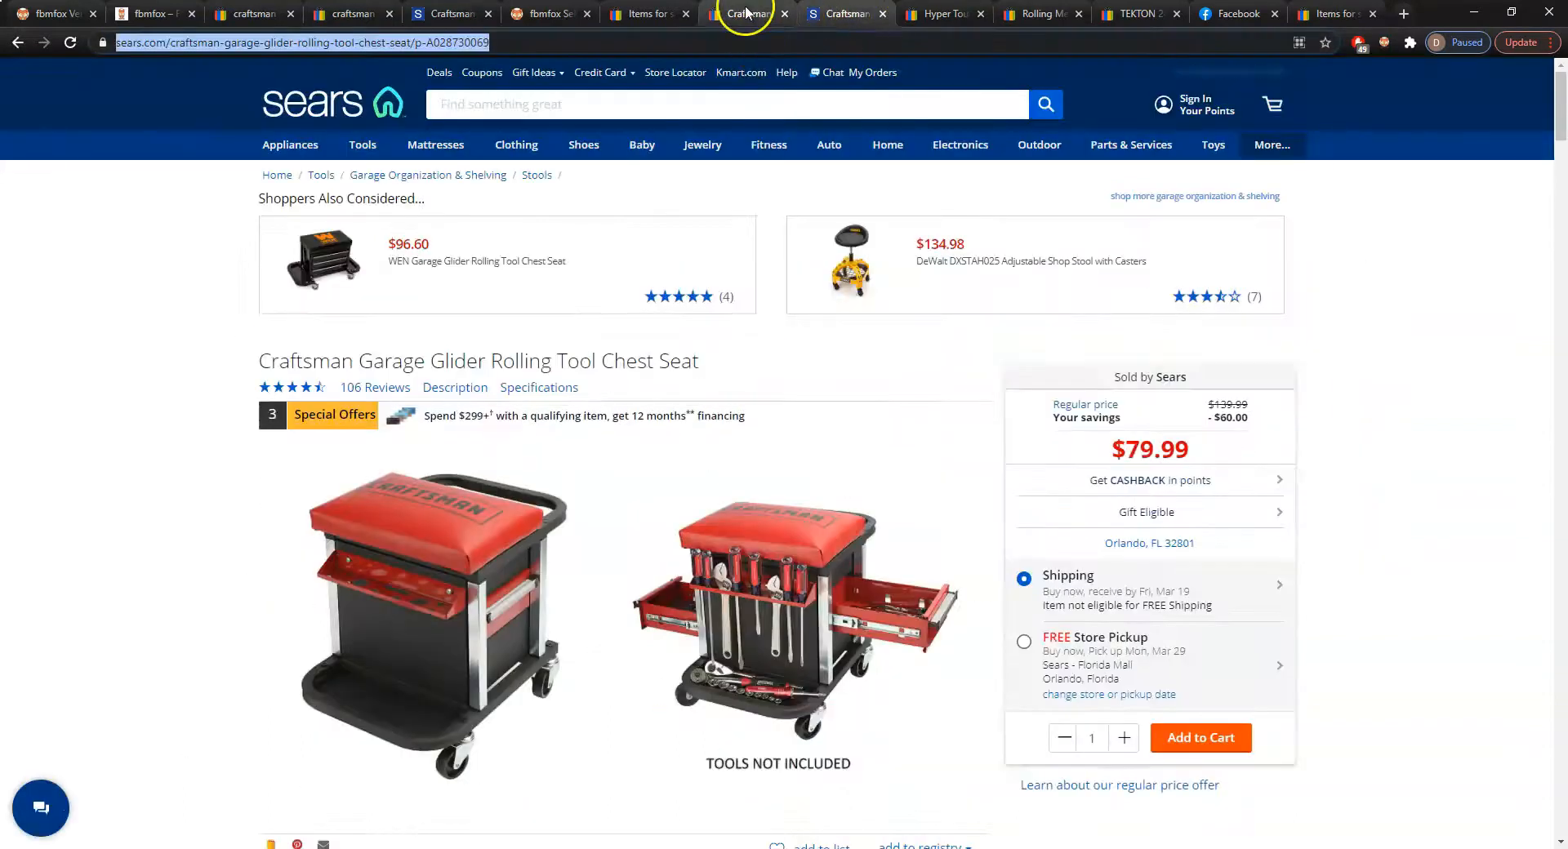
click(743, 15)
click(926, 208)
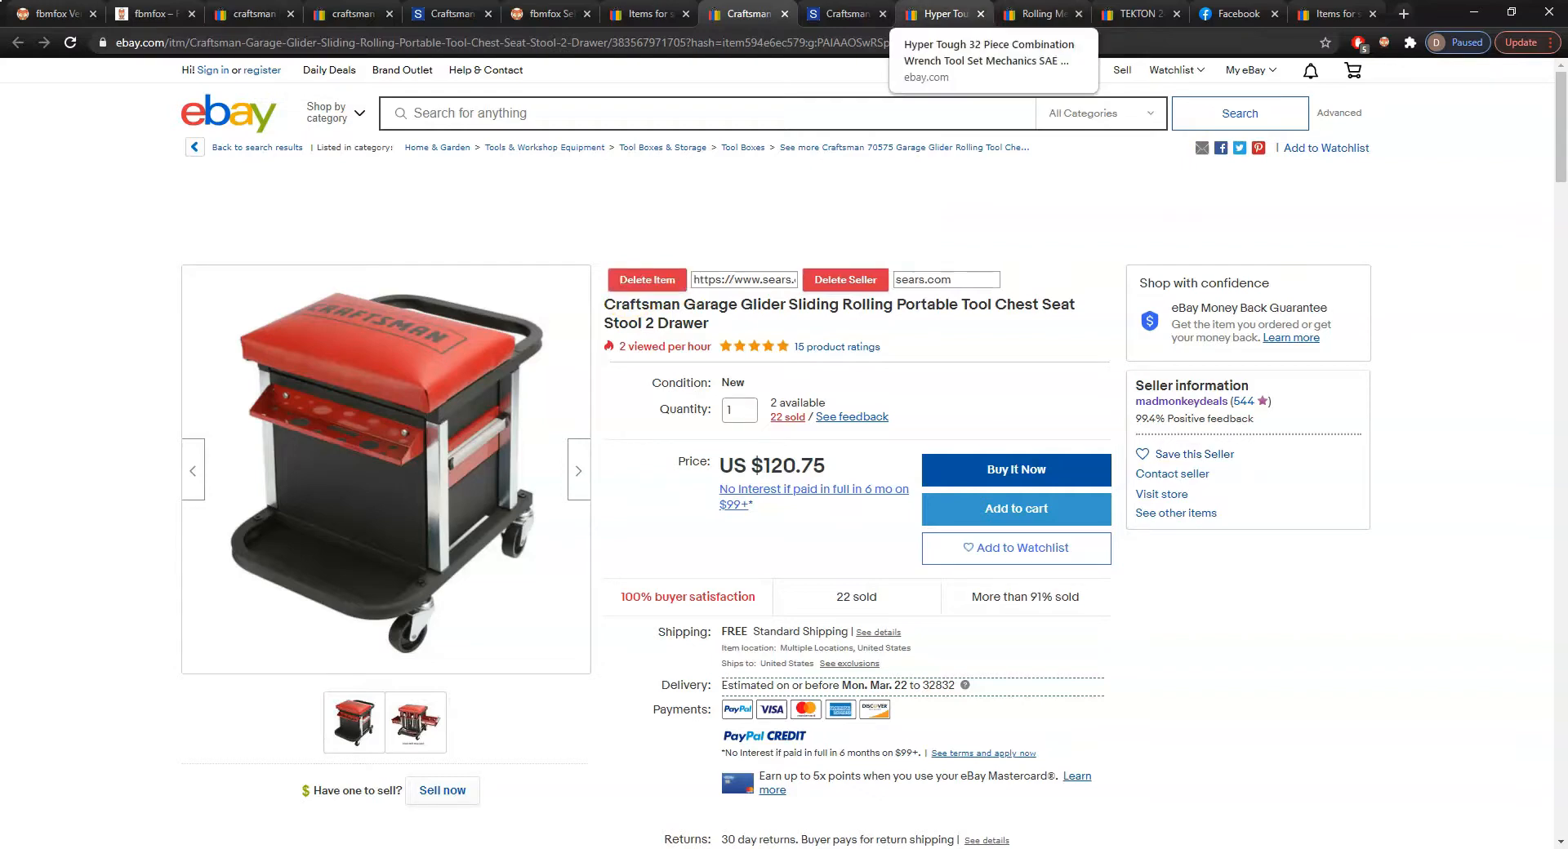
Find the Hyper Tough wrench set's model number in its item specifics and search Google for 70032
click(943, 13)
scroll(1033, 413, down, 5)
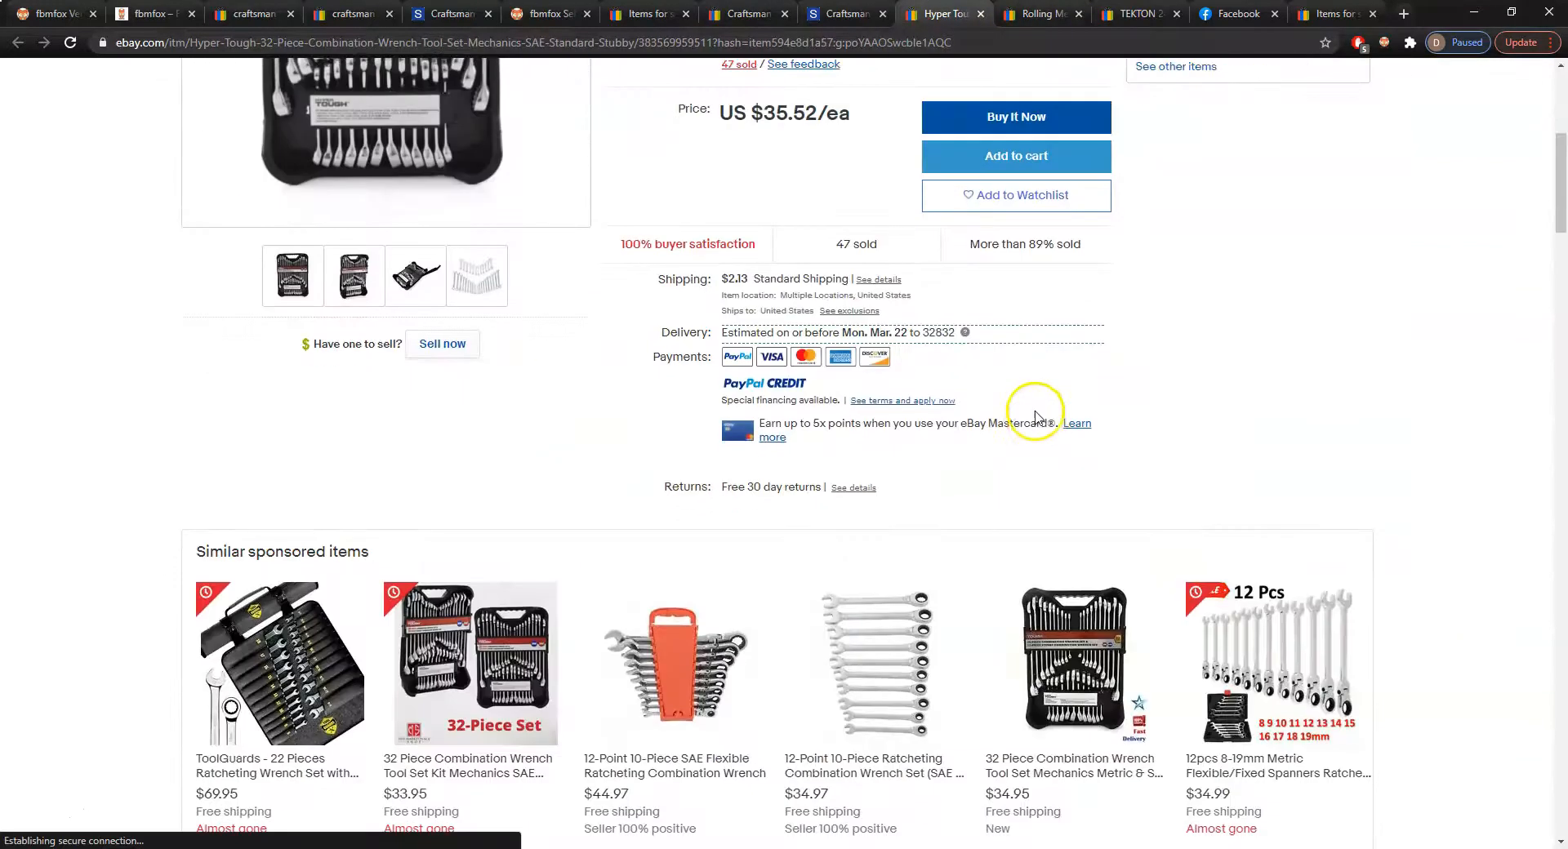
scroll(914, 470, down, 7)
scroll(858, 454, down, 10)
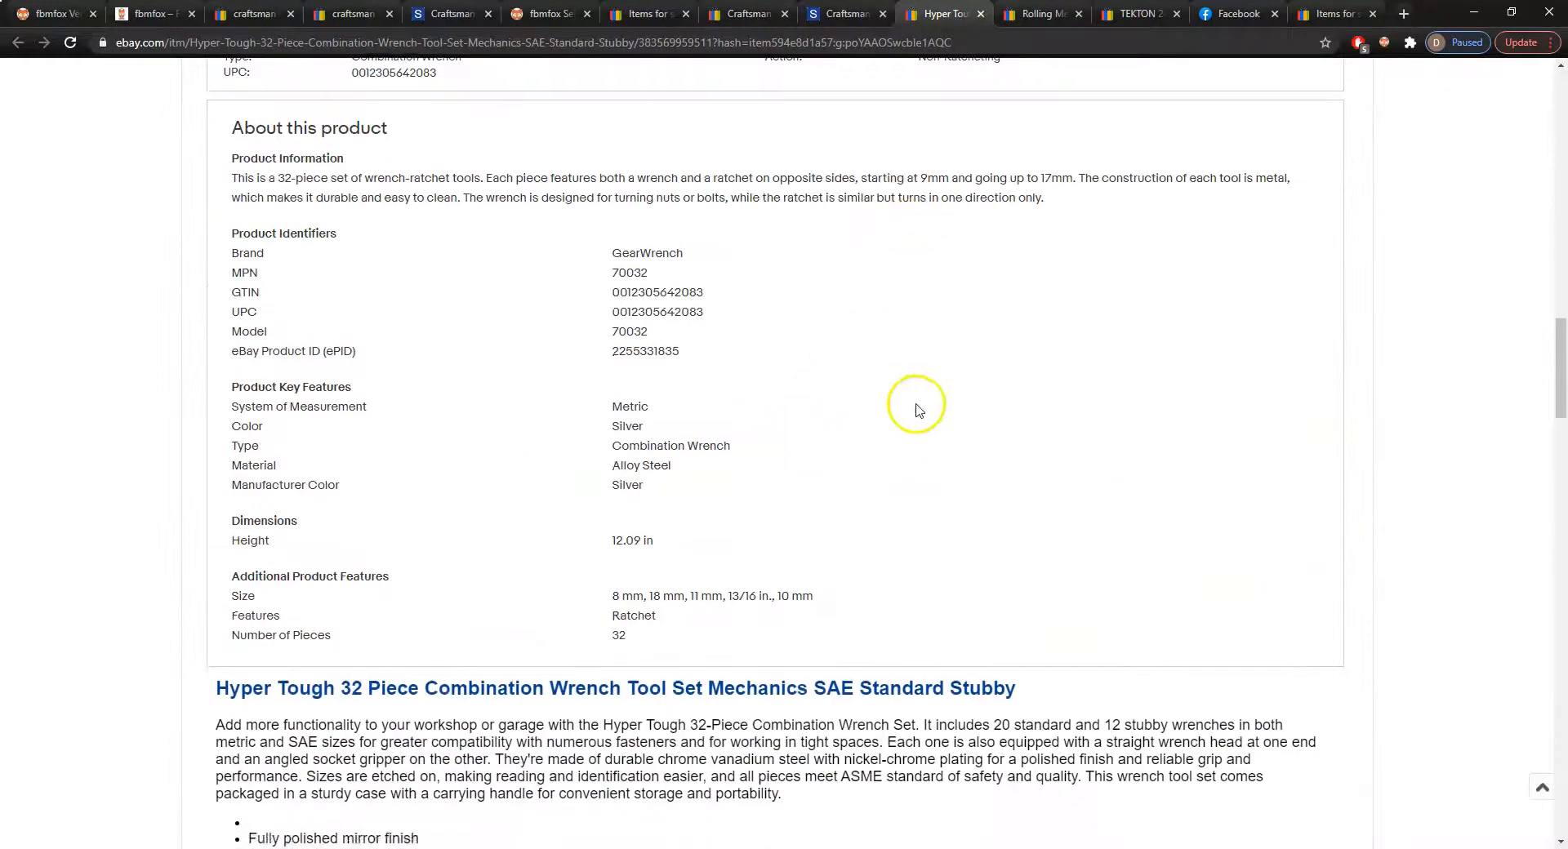
scroll(776, 457, down, 2)
scroll(589, 572, up, 5)
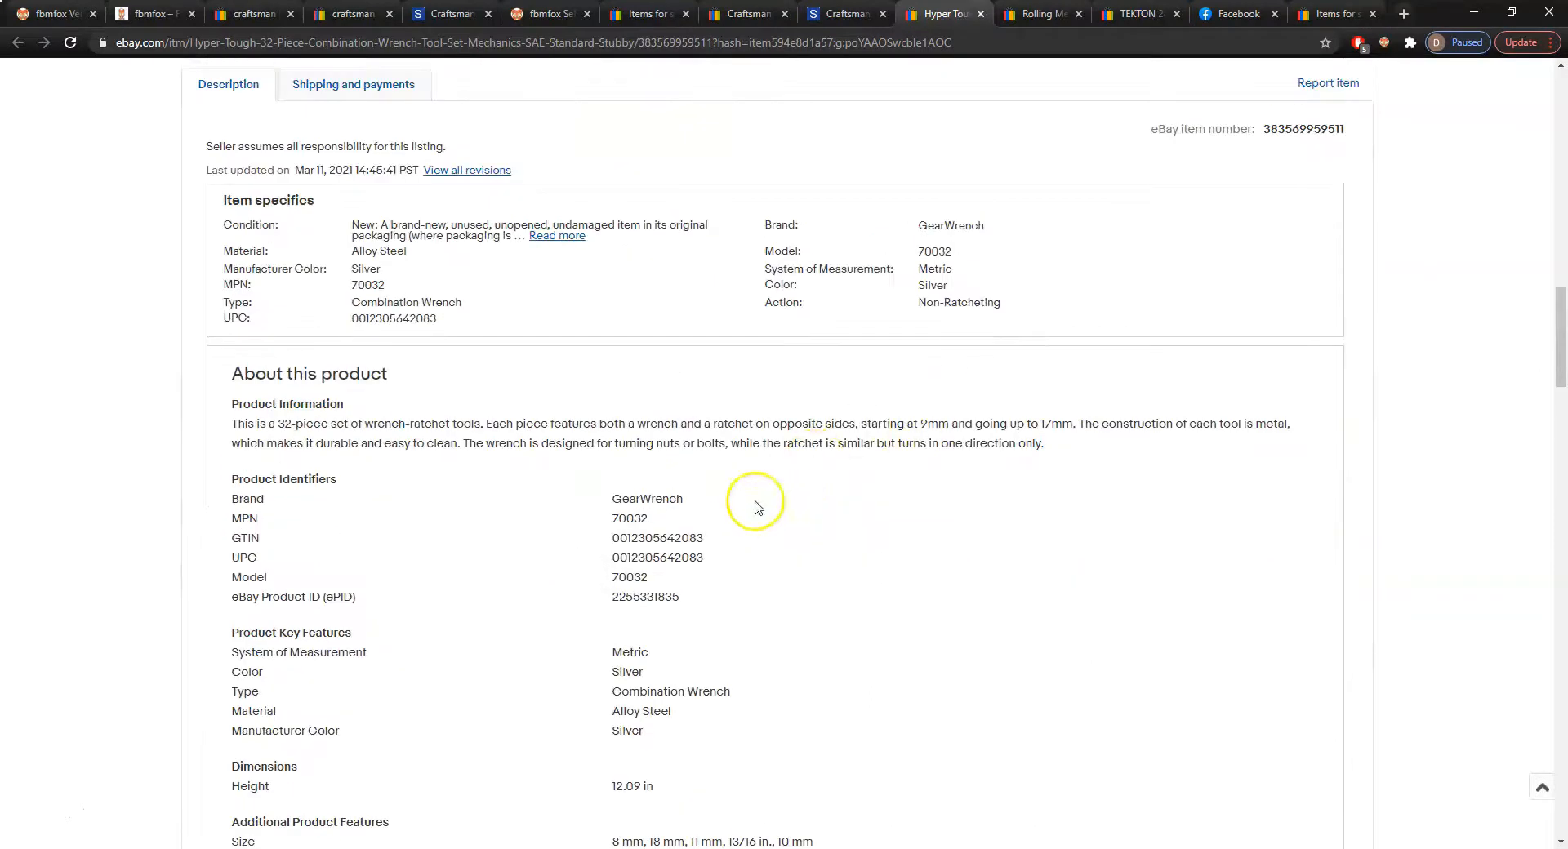
double_click(942, 248)
right_click(939, 249)
click(1005, 278)
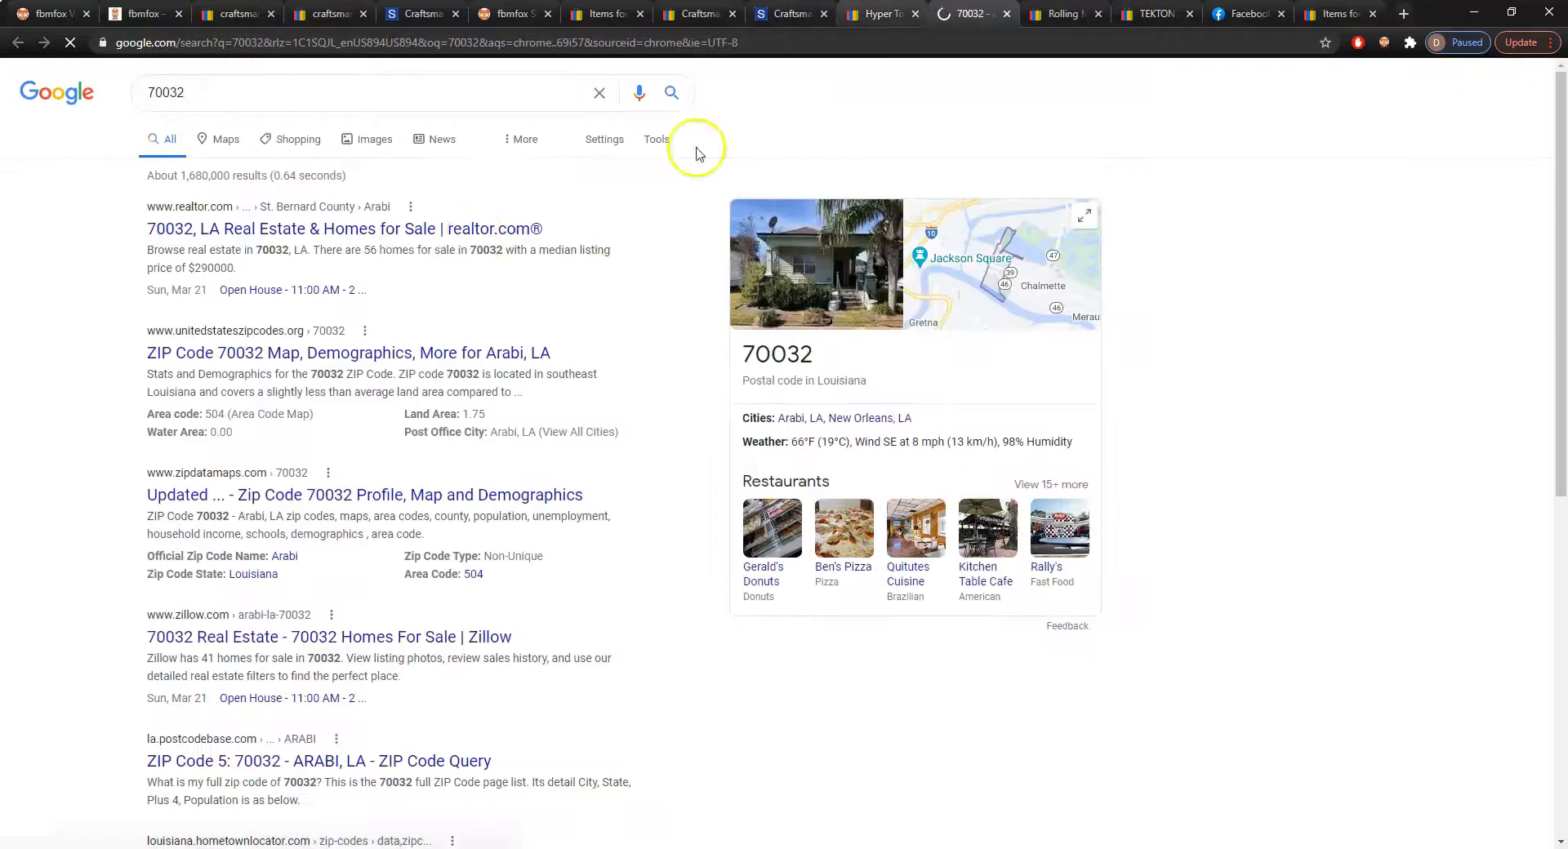
Add the listing's brand to the Google search, making it "70032 GearWrench"
click(881, 14)
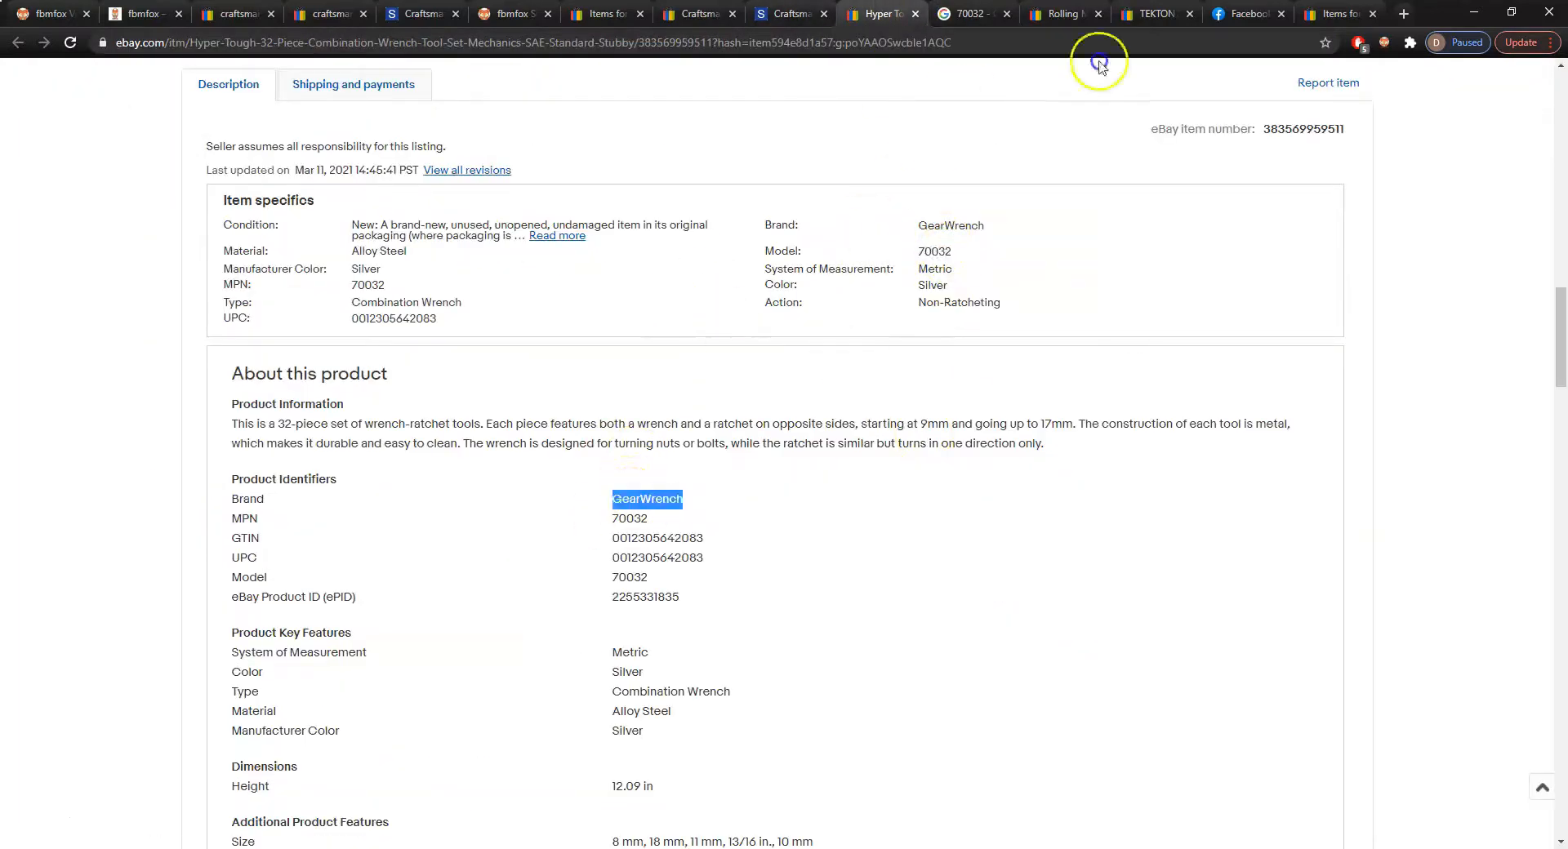
click(972, 14)
click(473, 95)
text(GearWrench)
key(Return)
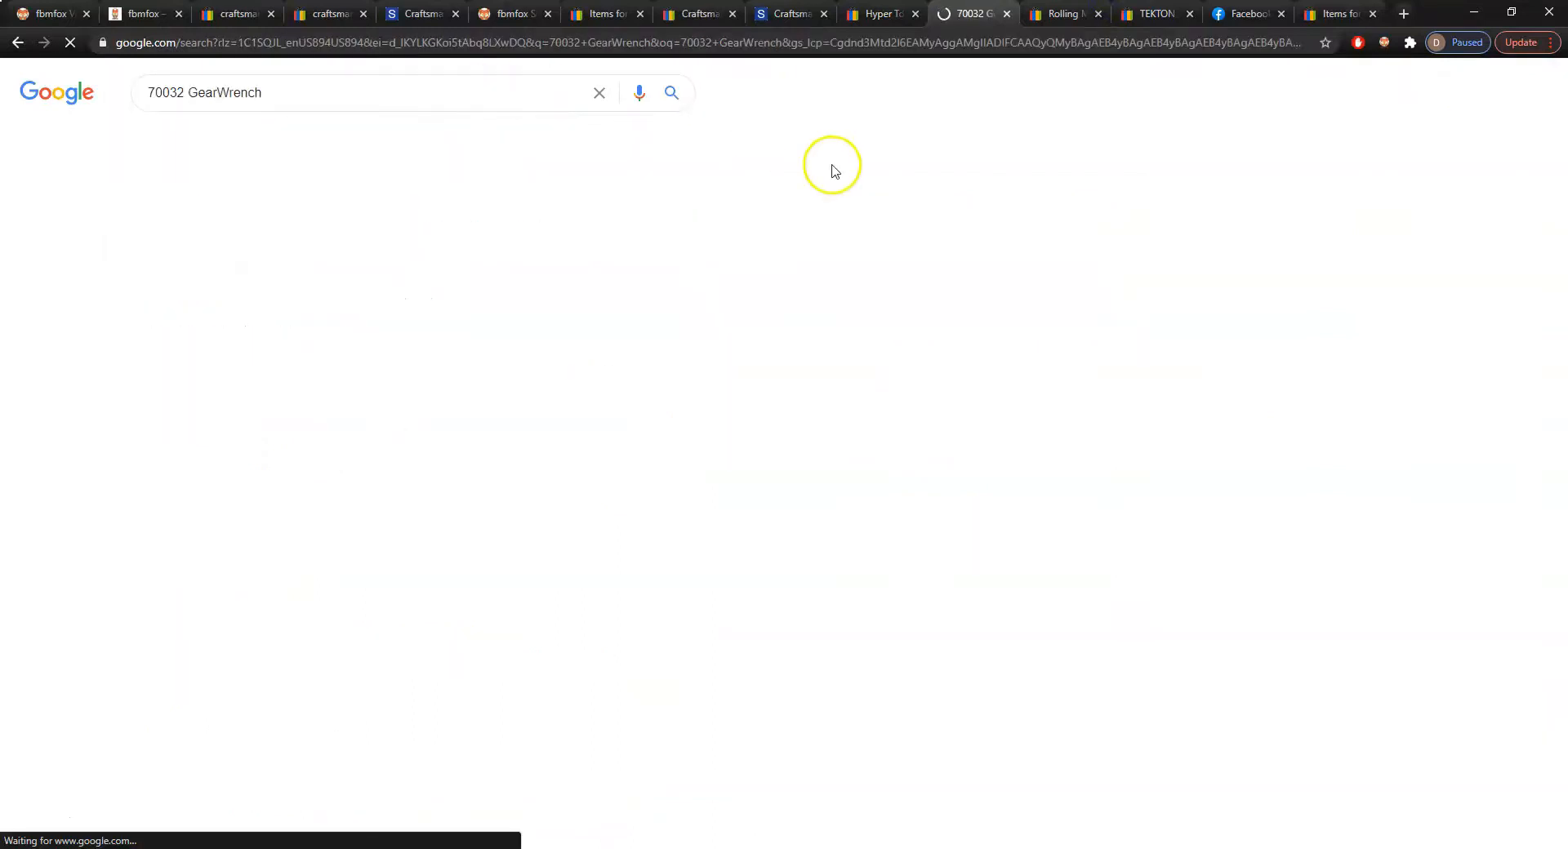
Open the Home Depot and Sears results for the 32-piece GearWrench set, close the search results and compare the two offers
scroll(414, 621, down, 1)
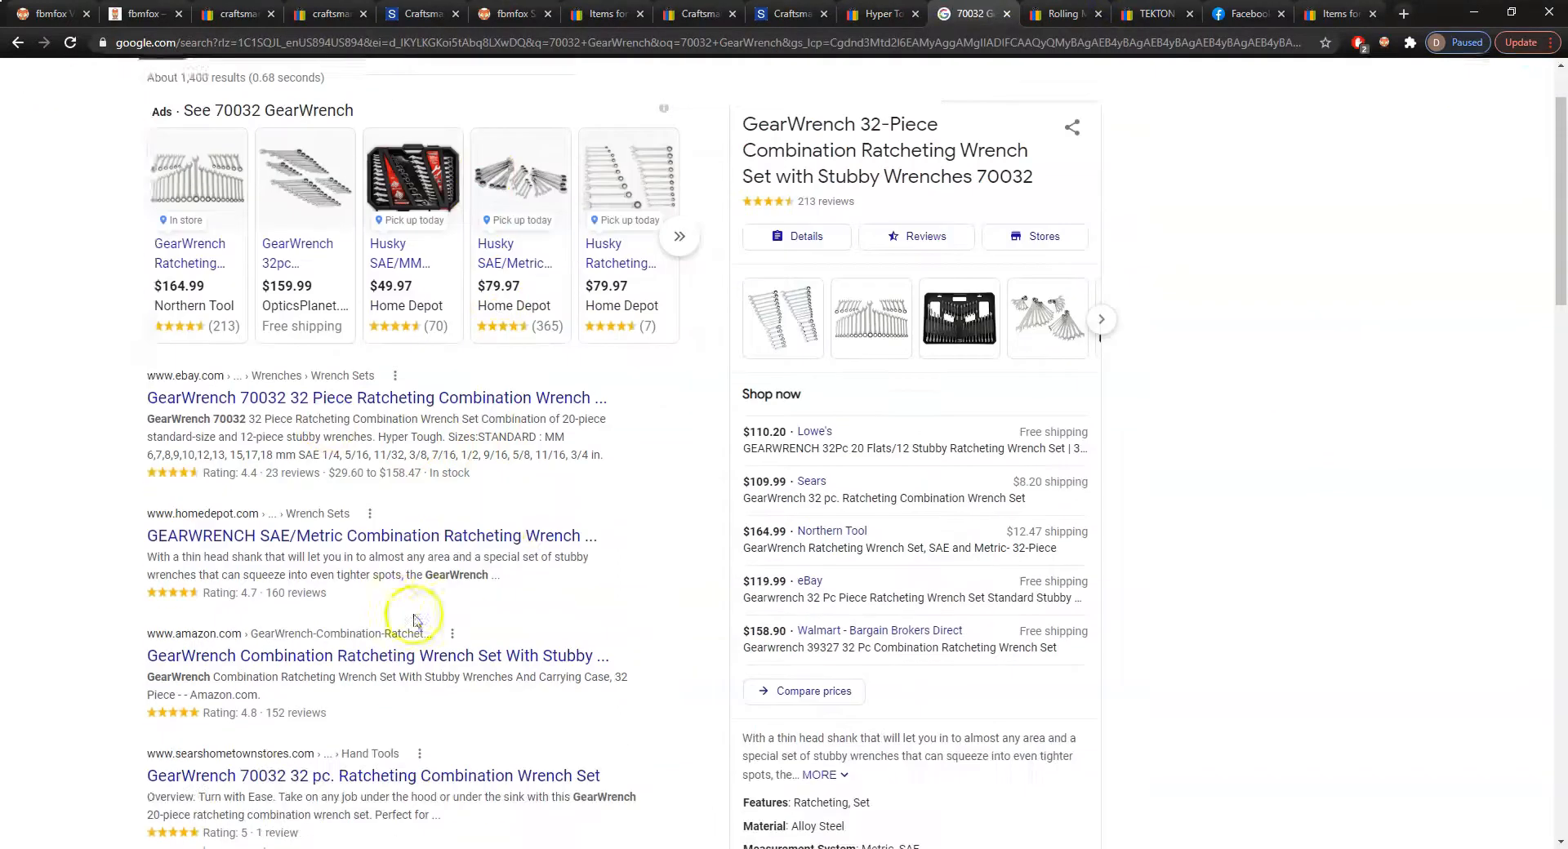
scroll(414, 620, down, 1)
middle_click(375, 458)
scroll(388, 536, down, 4)
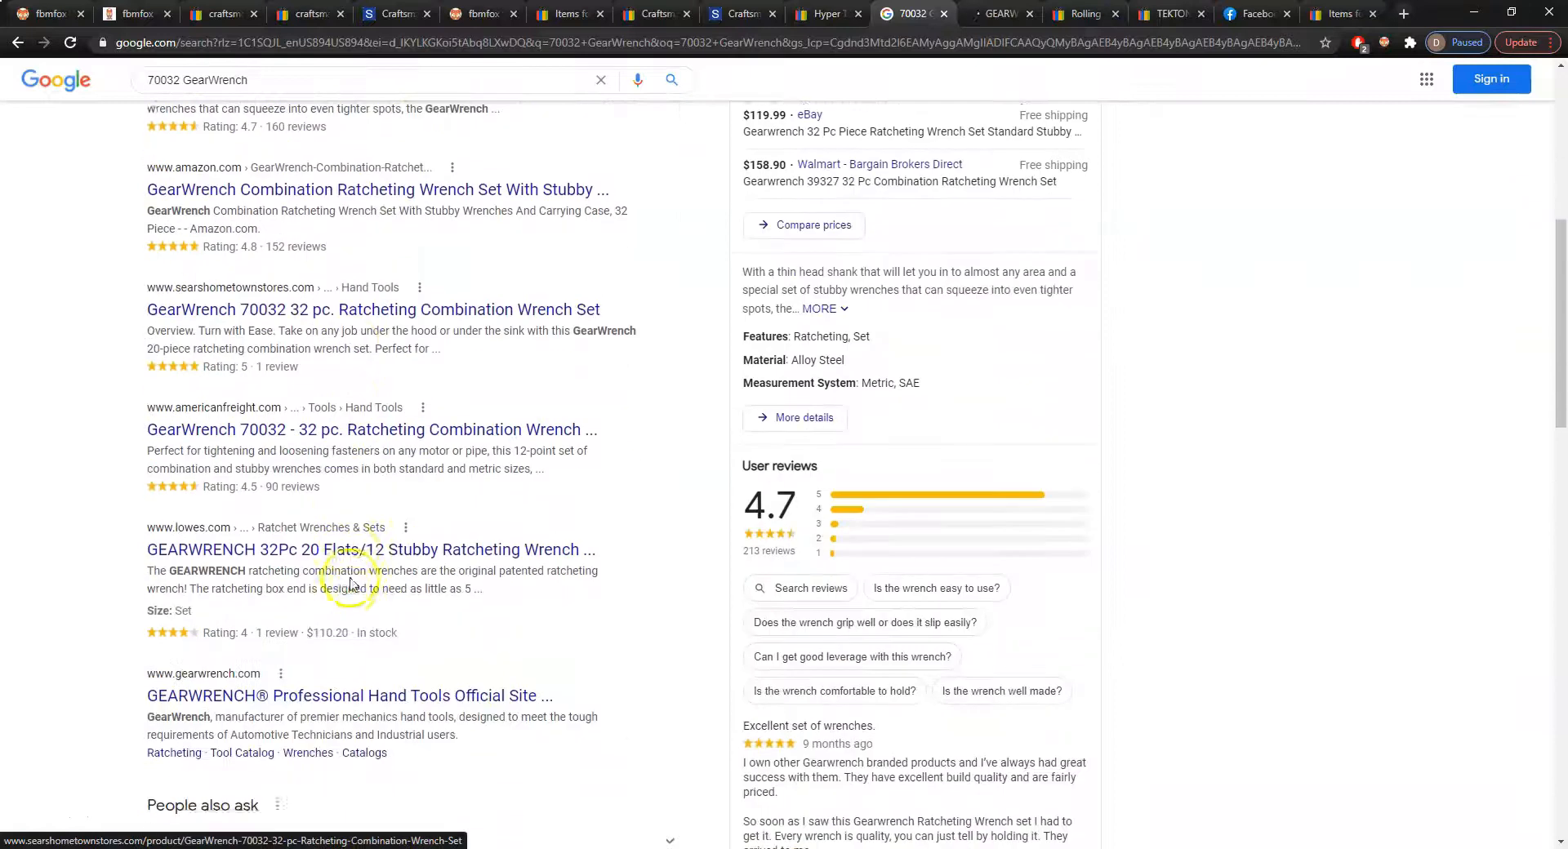
scroll(390, 554, down, 7)
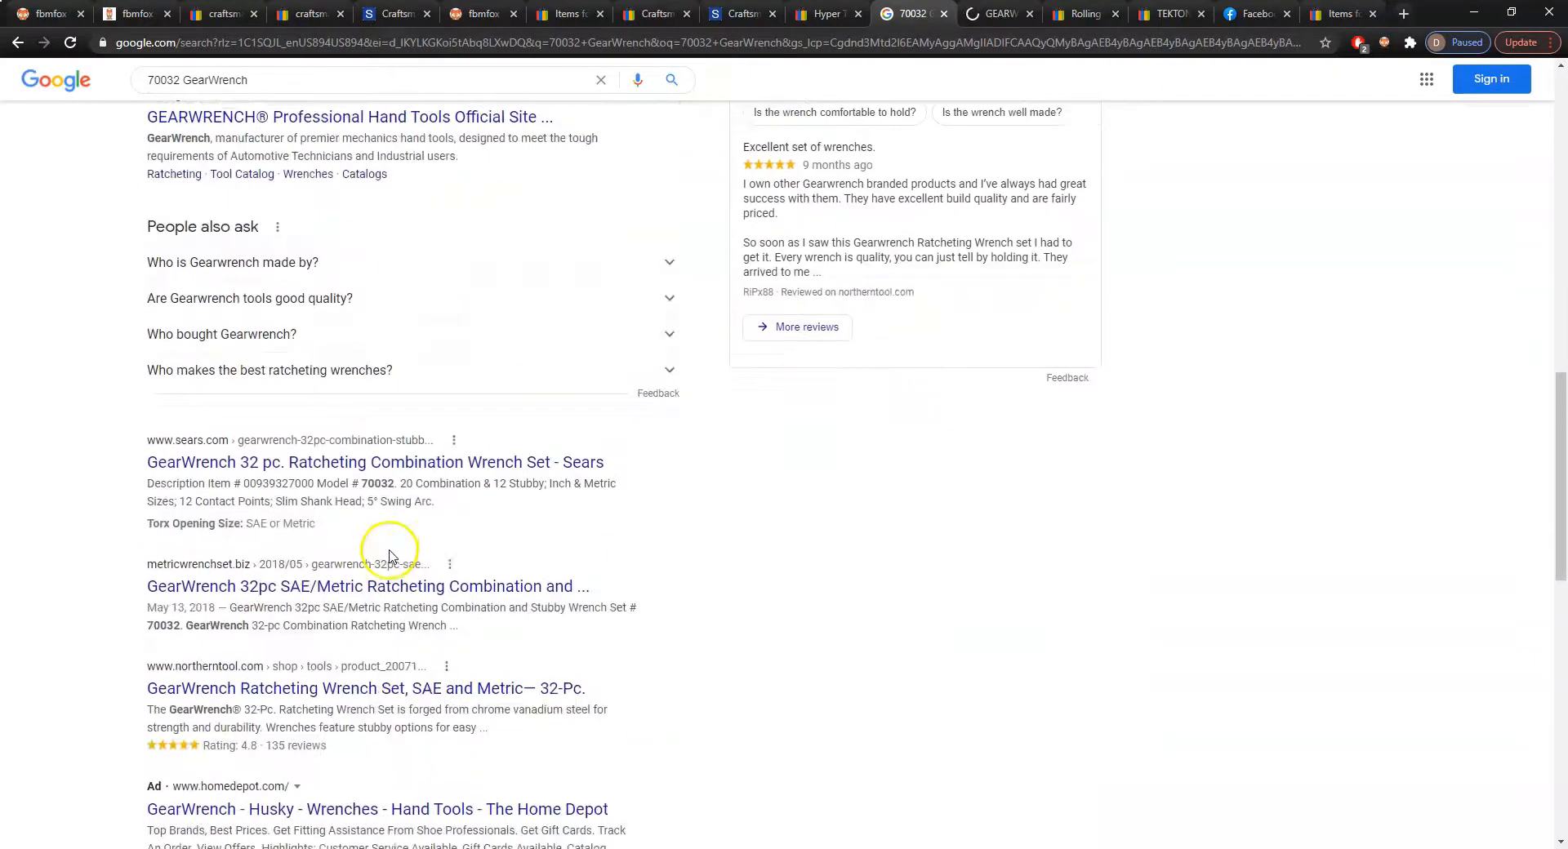
middle_click(586, 459)
scroll(708, 520, down, 5)
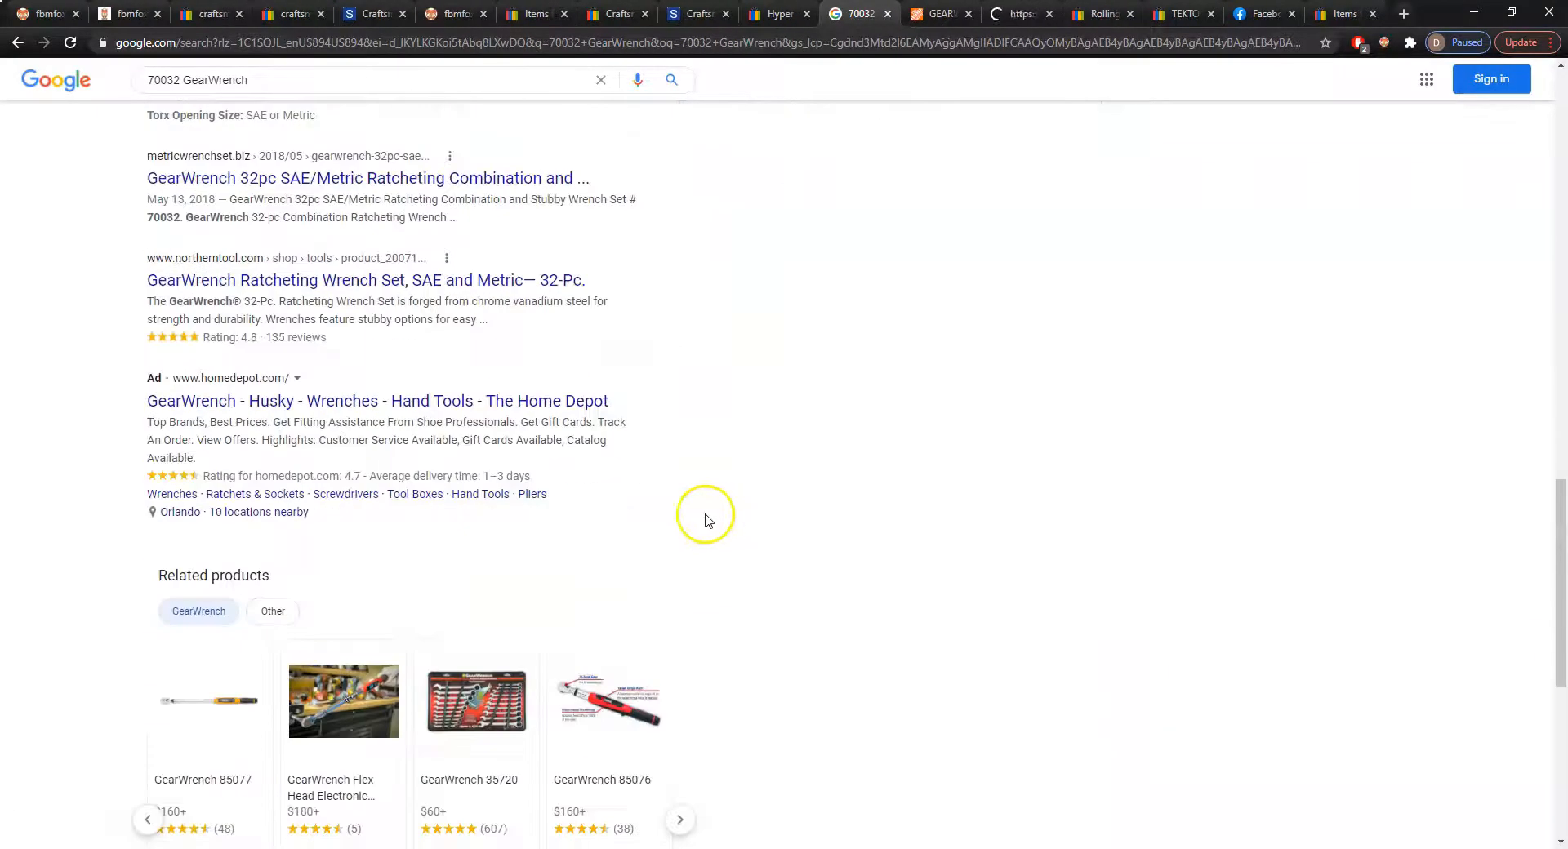
click(888, 14)
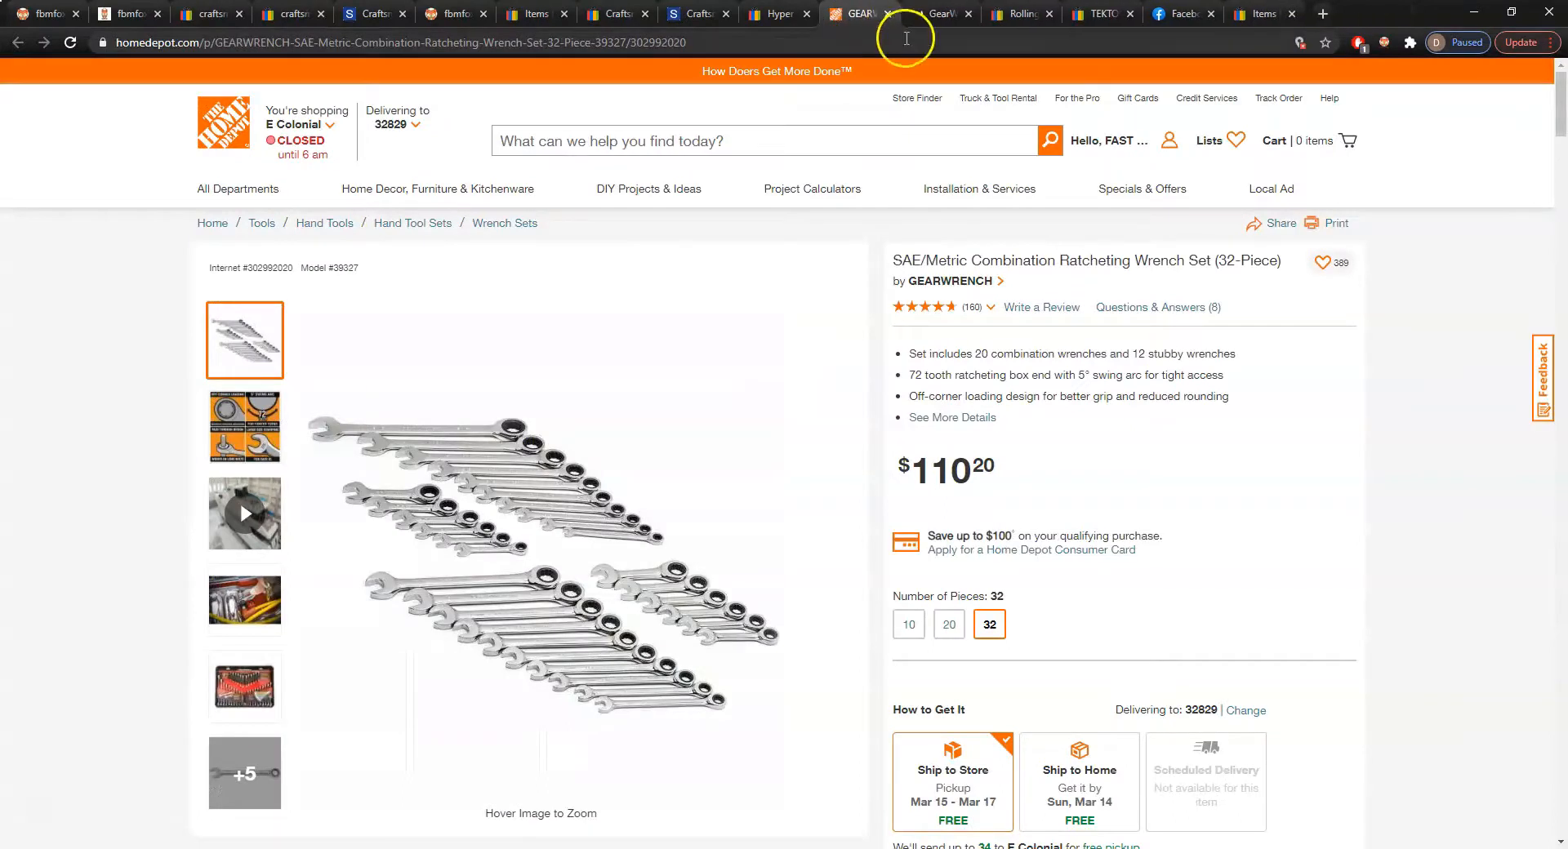
click(963, 17)
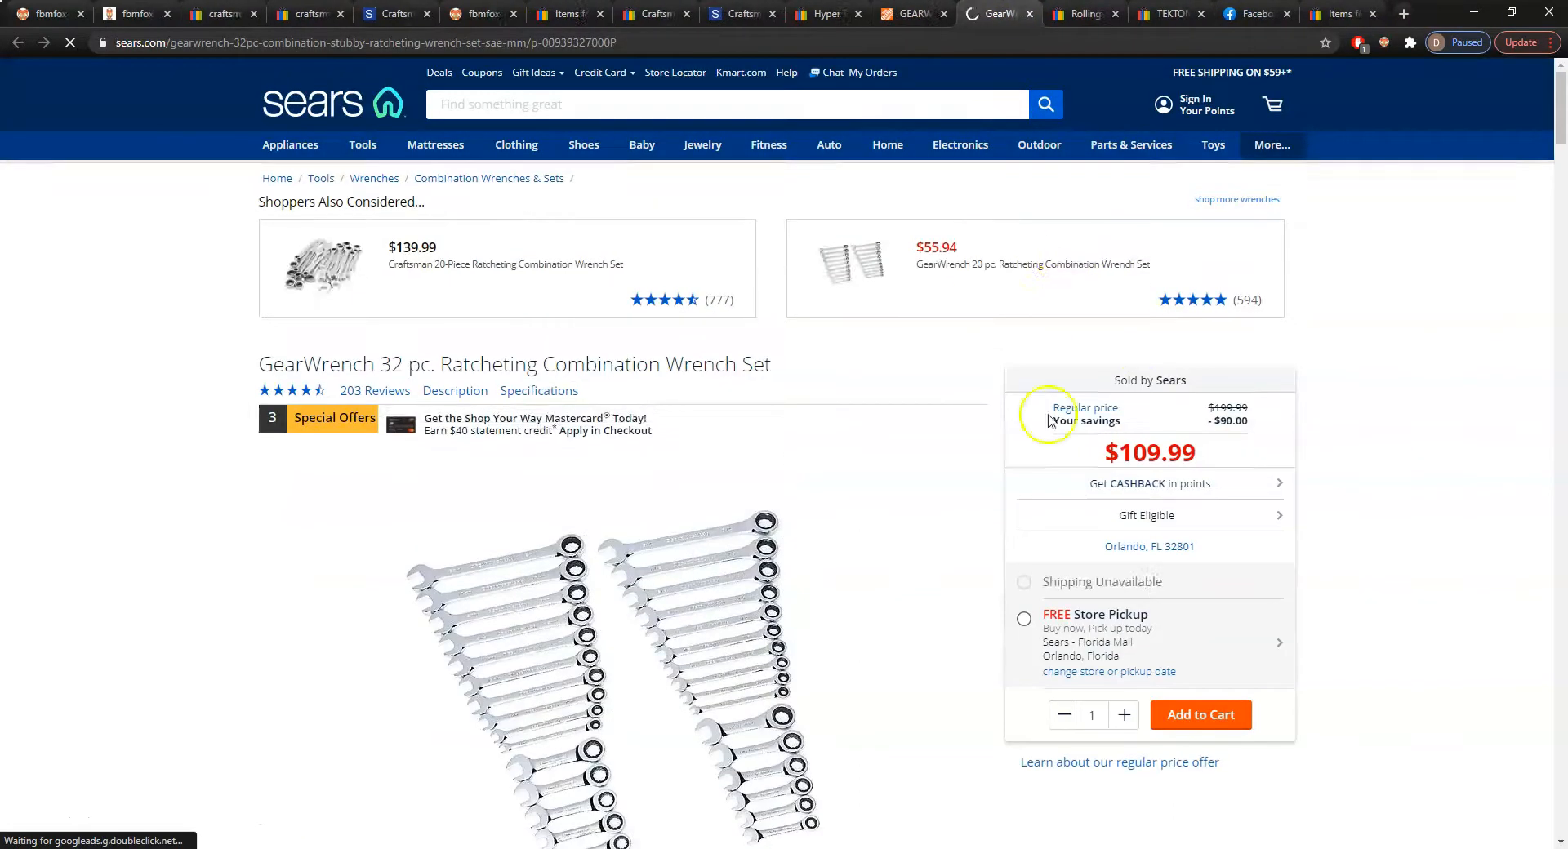
click(906, 14)
Enlarge the main photo of the Hyper Tough wrench set listing and run a Google image search on it
click(828, 14)
scroll(998, 285, up, 20)
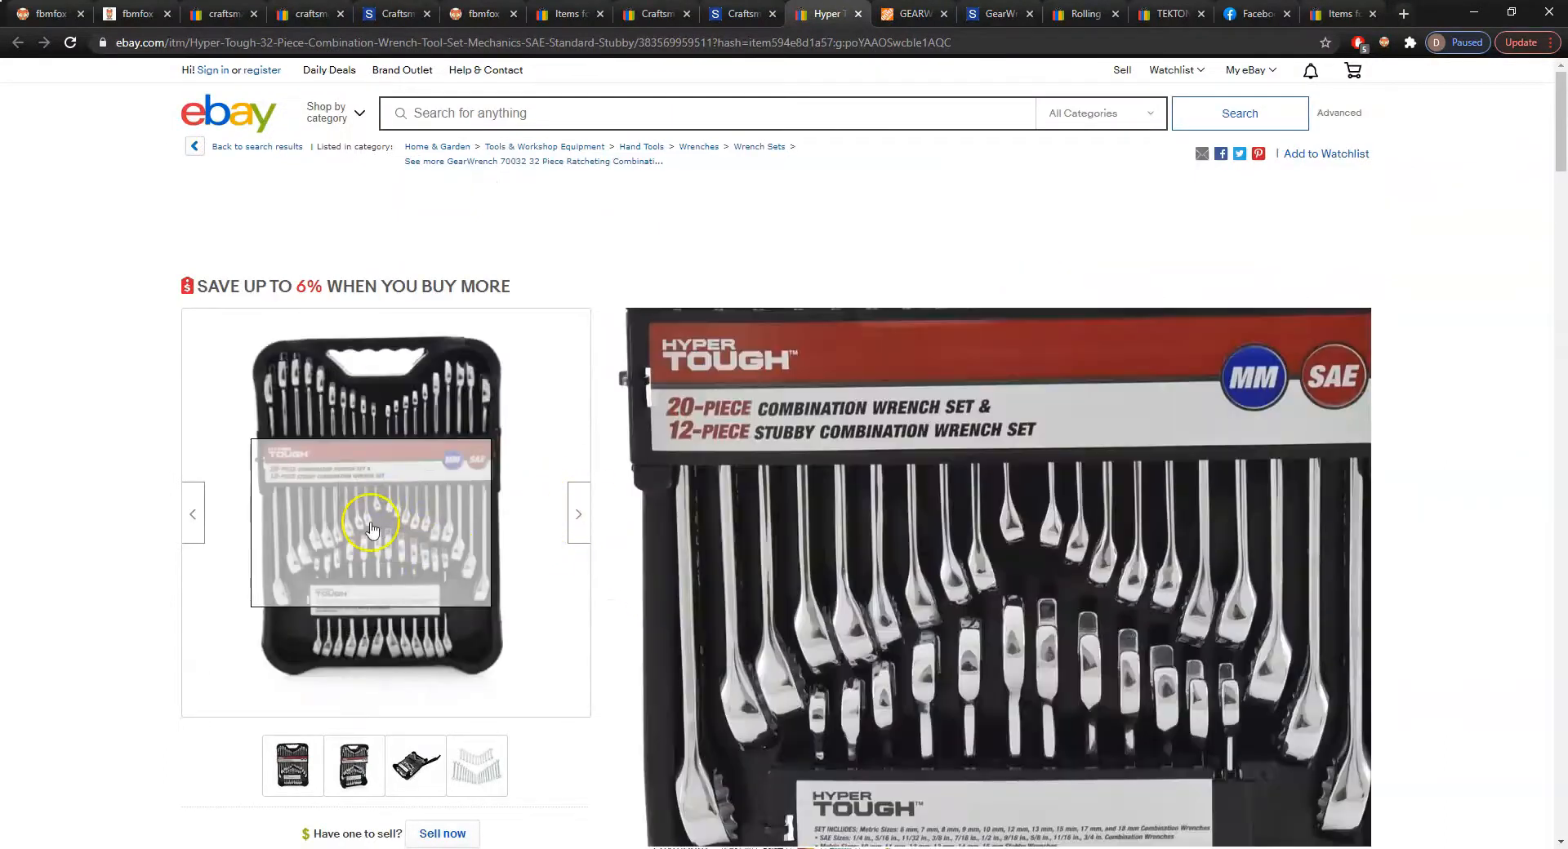
click(352, 525)
right_click(820, 477)
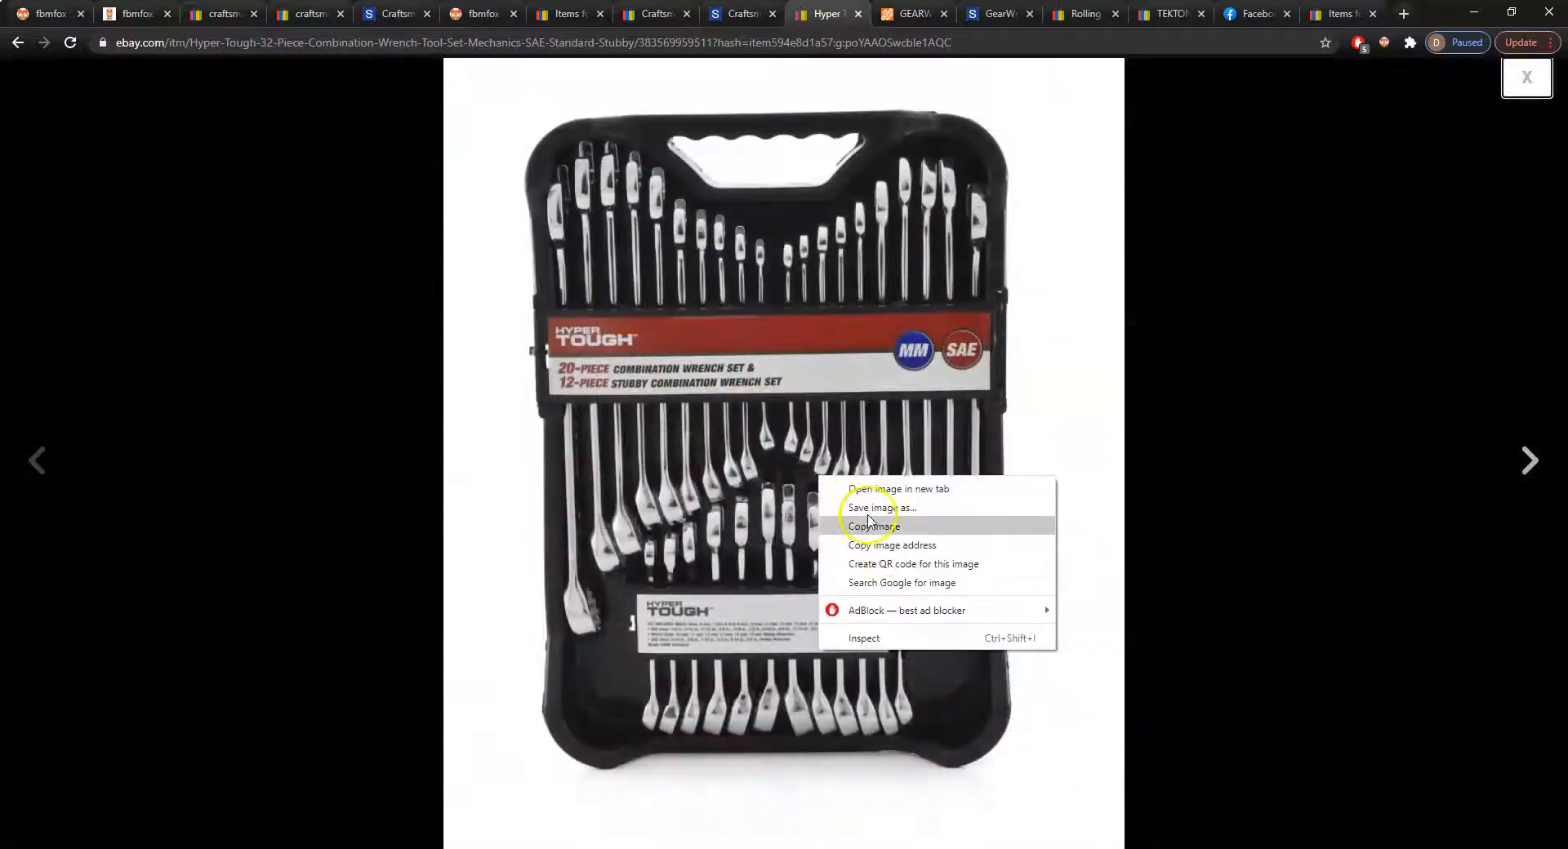
click(919, 583)
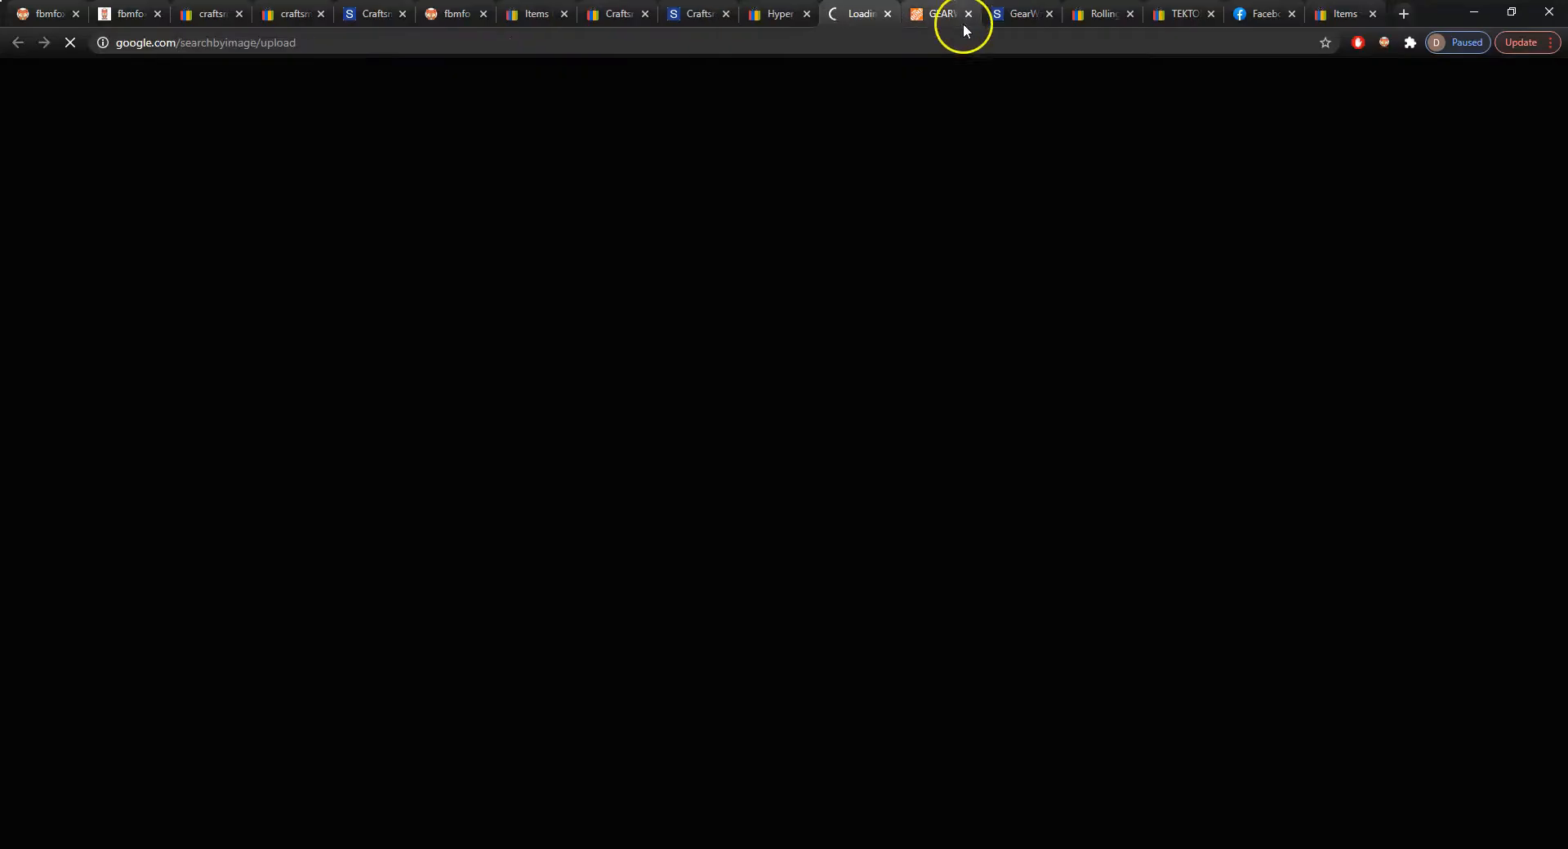
Close the Home Depot page, open Walmart's Hyper Tough 32-Piece Combination Wrench Set from the image matches, and close the search results
click(972, 17)
click(964, 17)
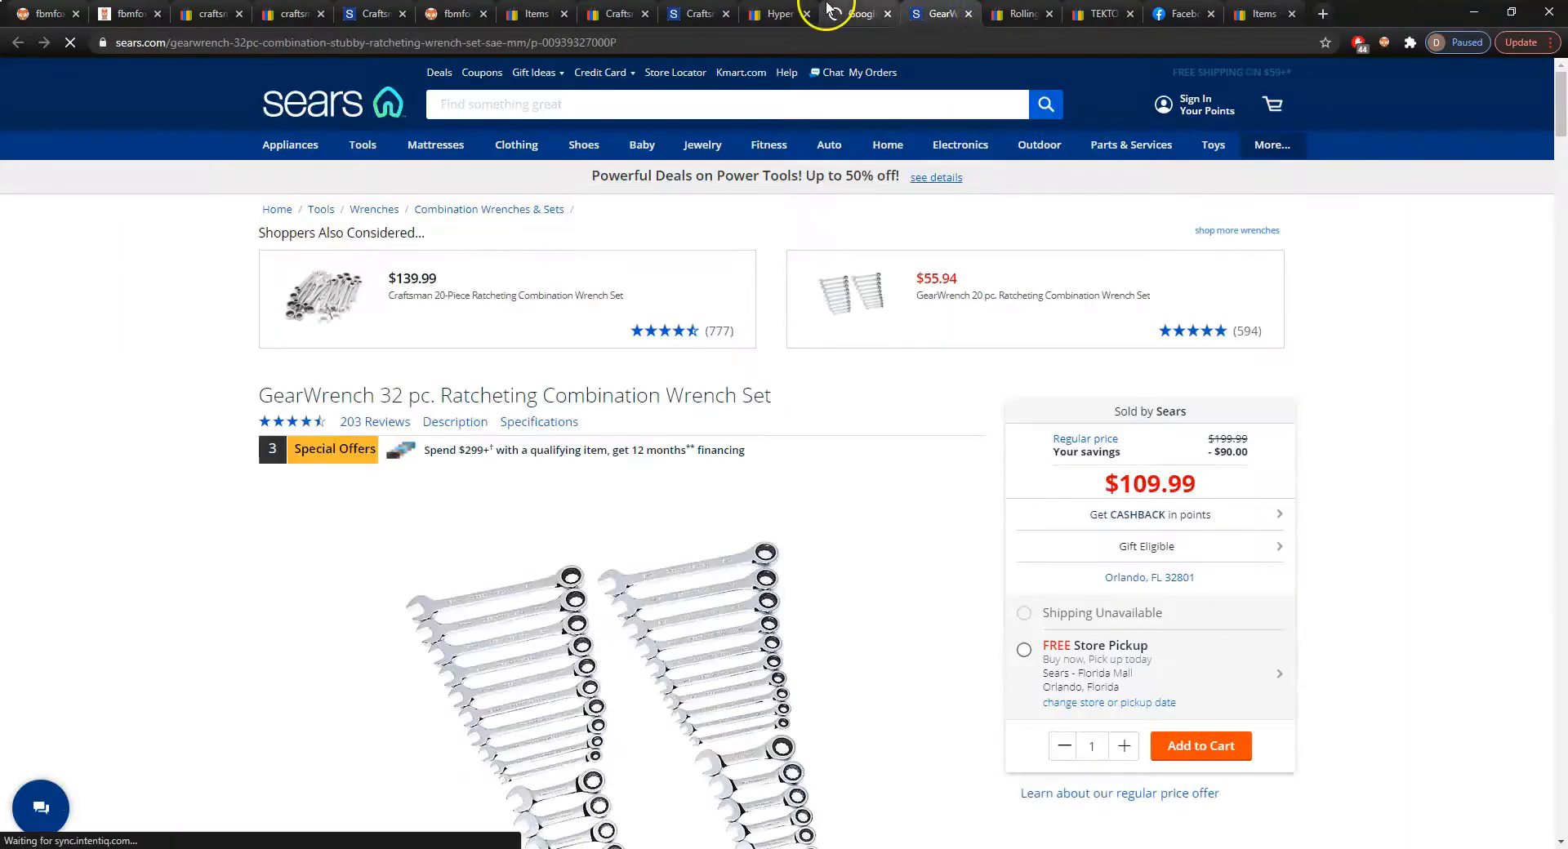
click(827, 19)
scroll(728, 420, down, 9)
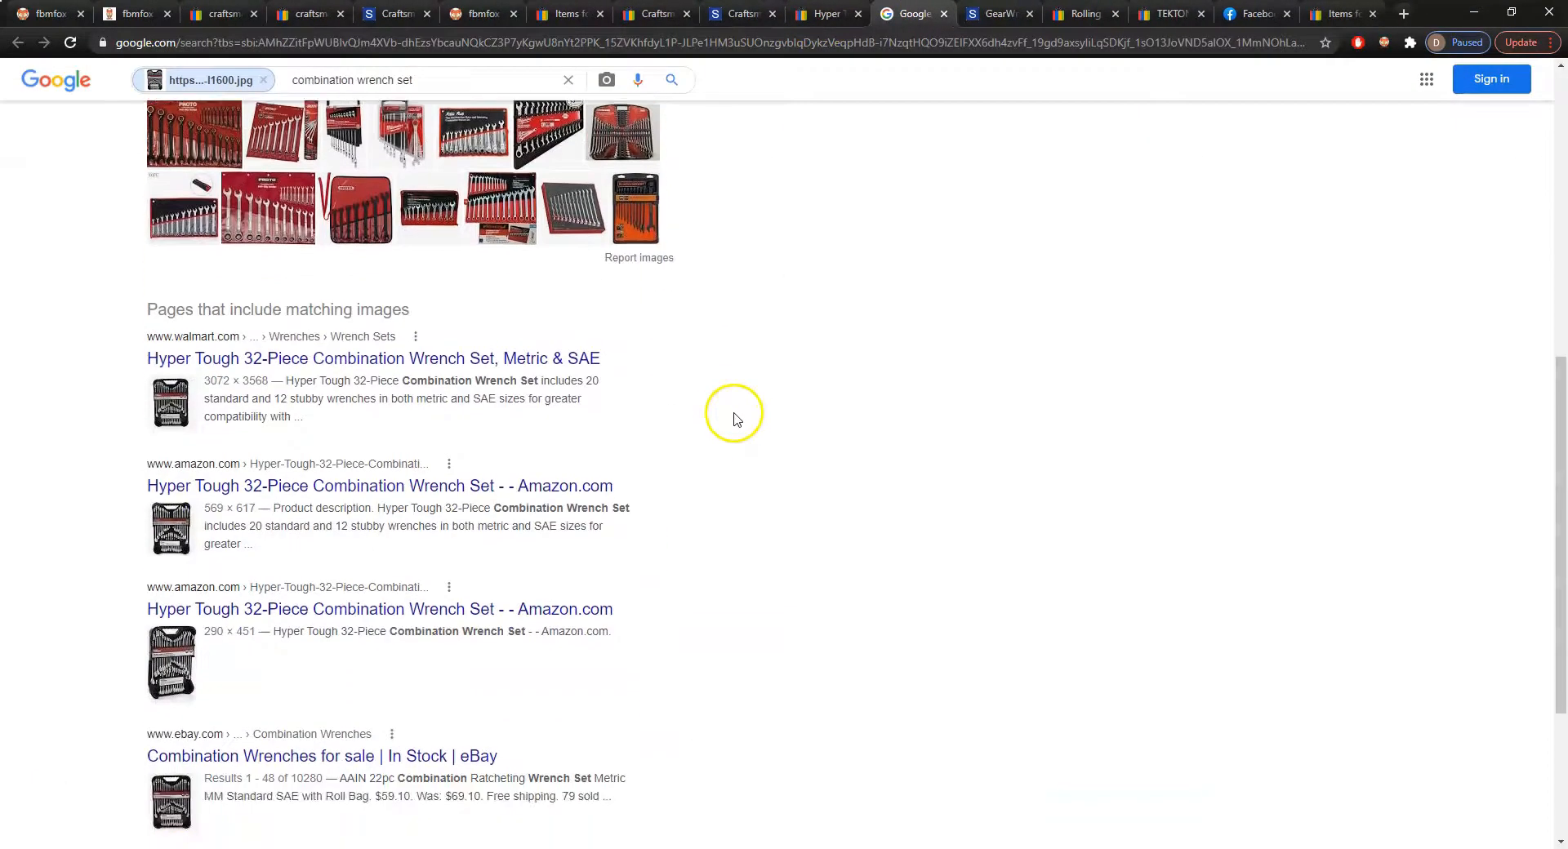
middle_click(480, 258)
scroll(700, 410, down, 2)
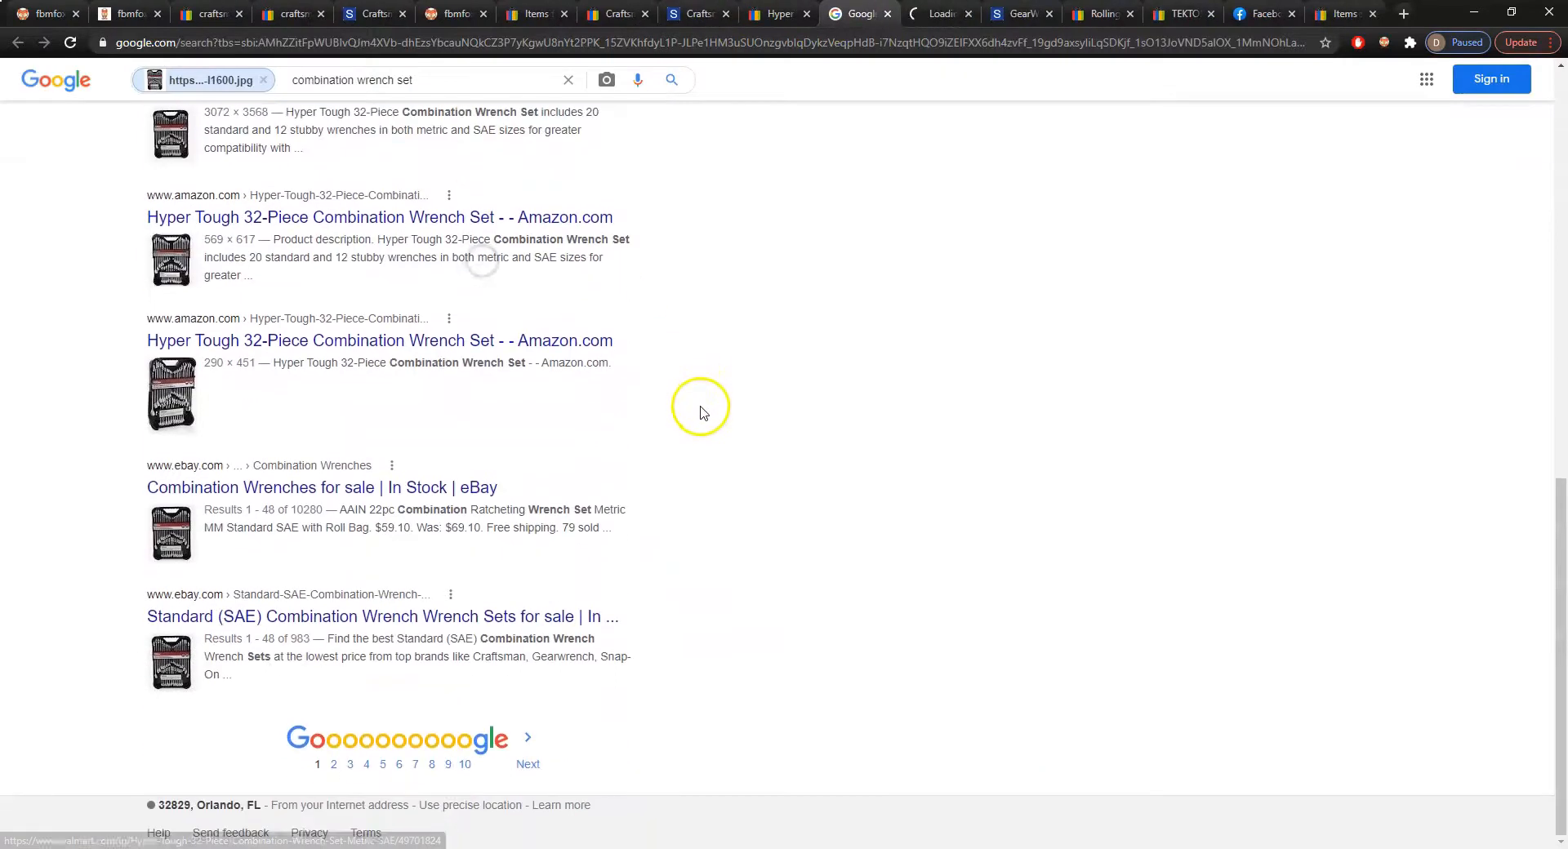
click(911, 15)
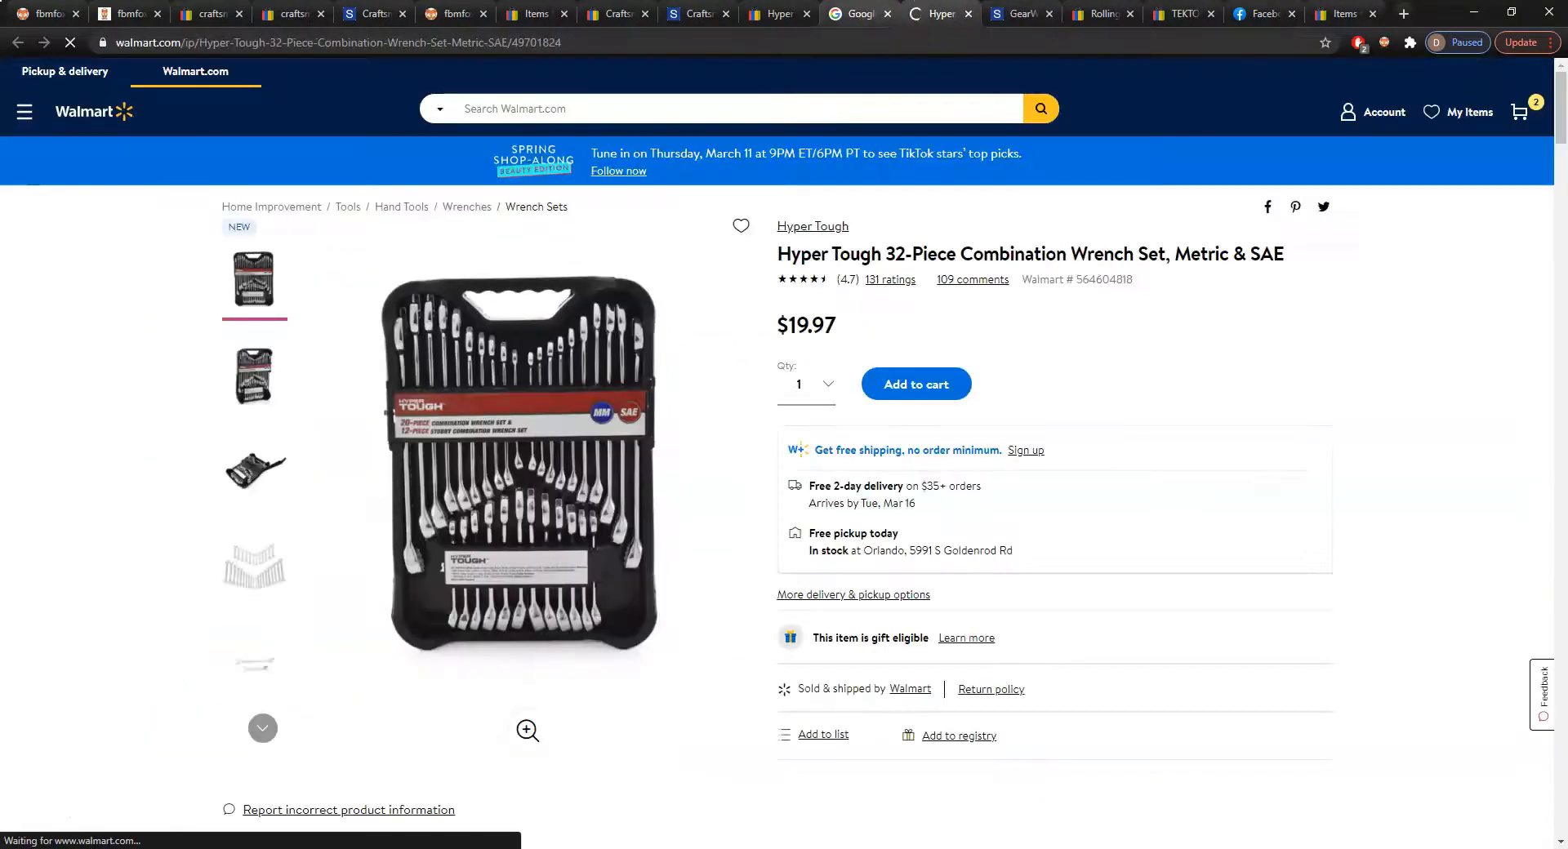
click(886, 15)
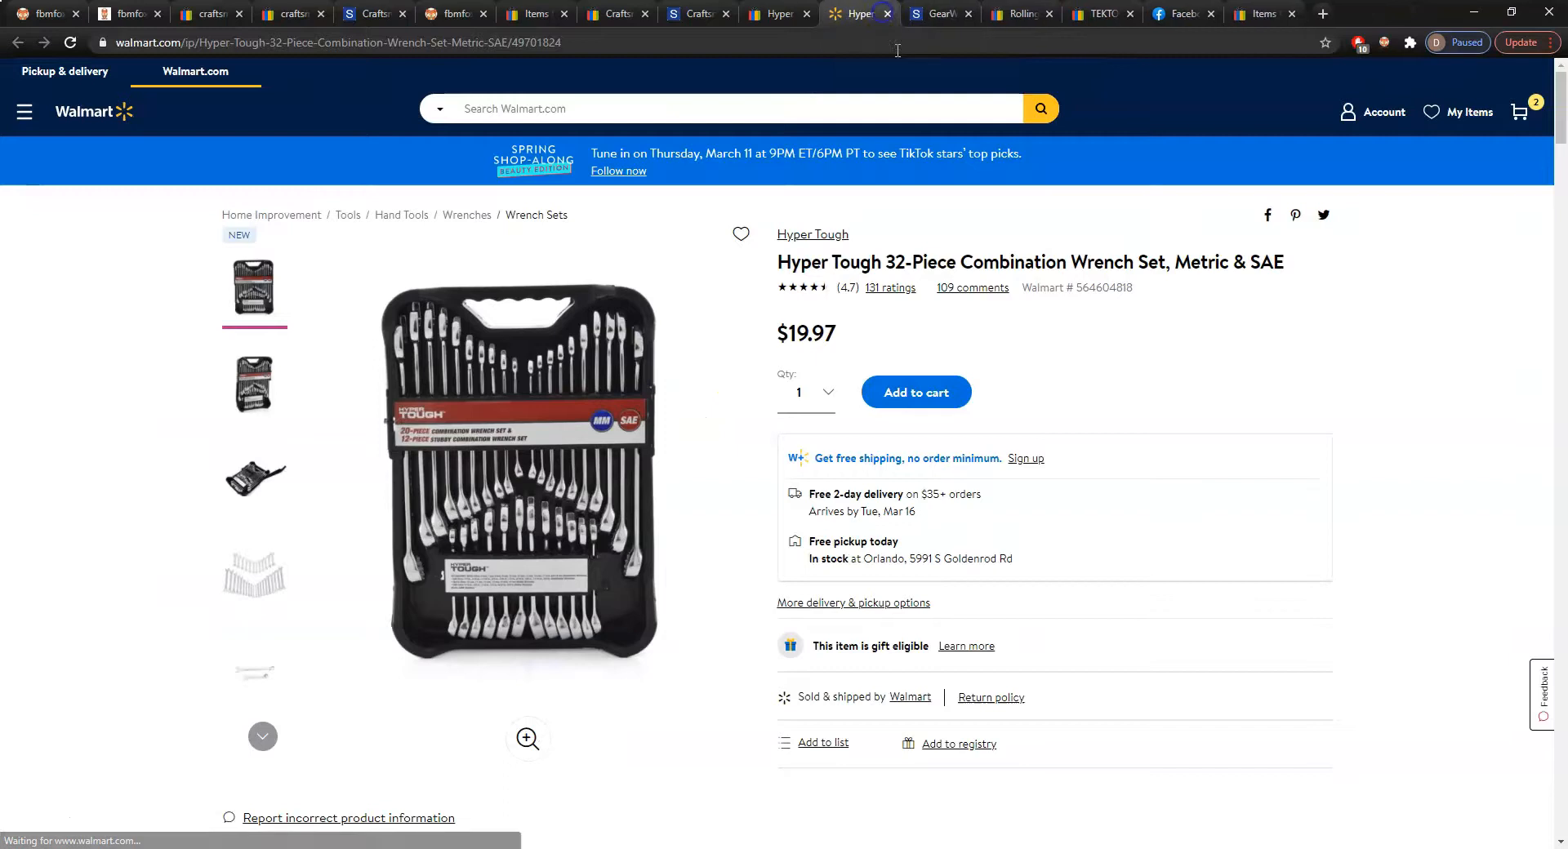
Compare Walmart's price and delivery terms for the wrench set with the eBay listing's price and shipping cost
triple_click(883, 493)
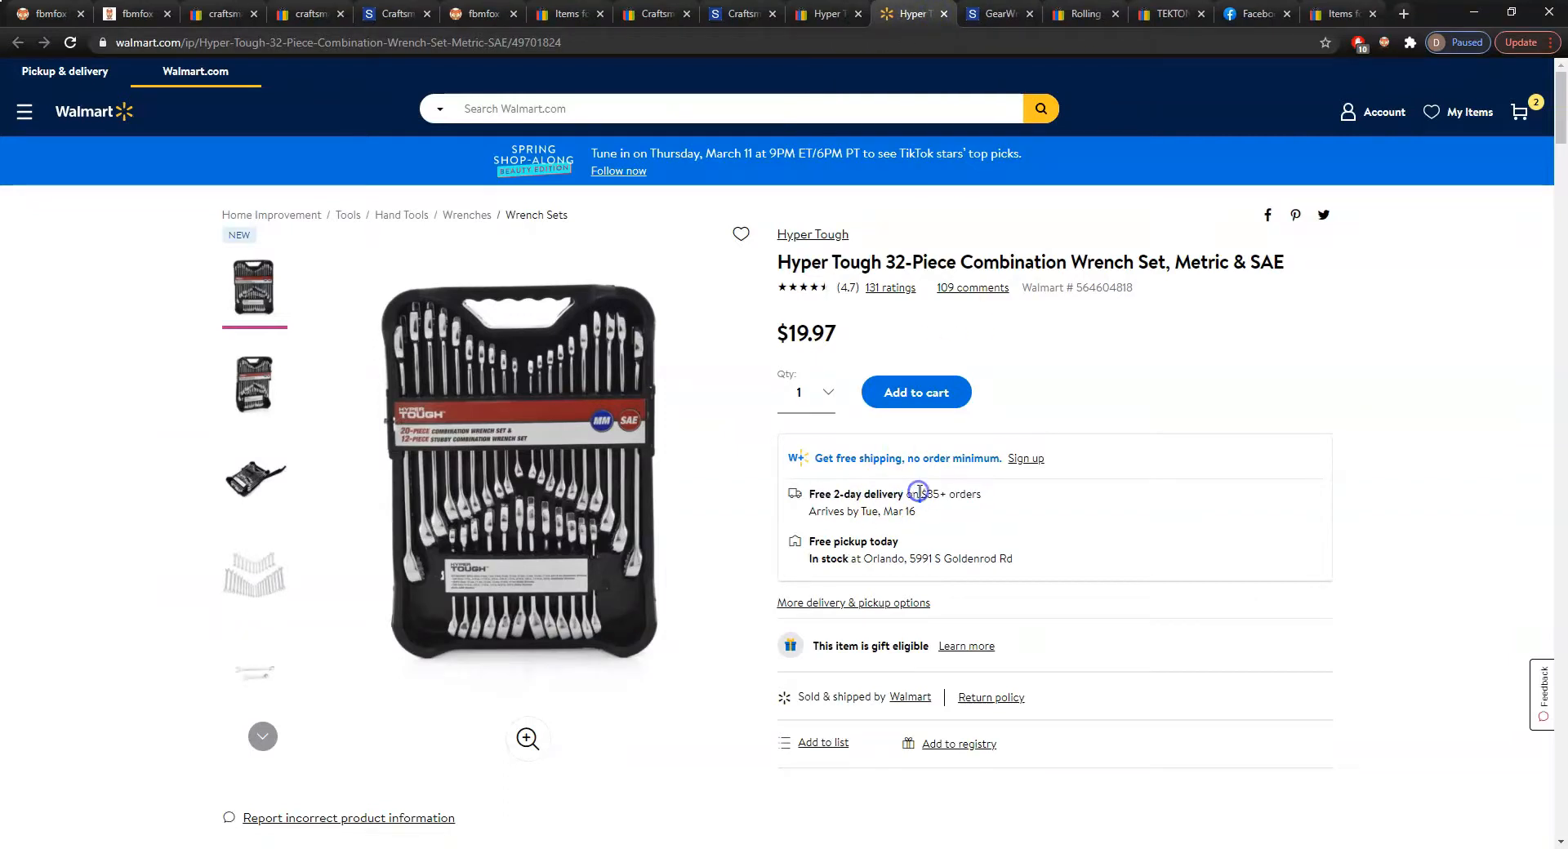
triple_click(959, 493)
triple_click(934, 489)
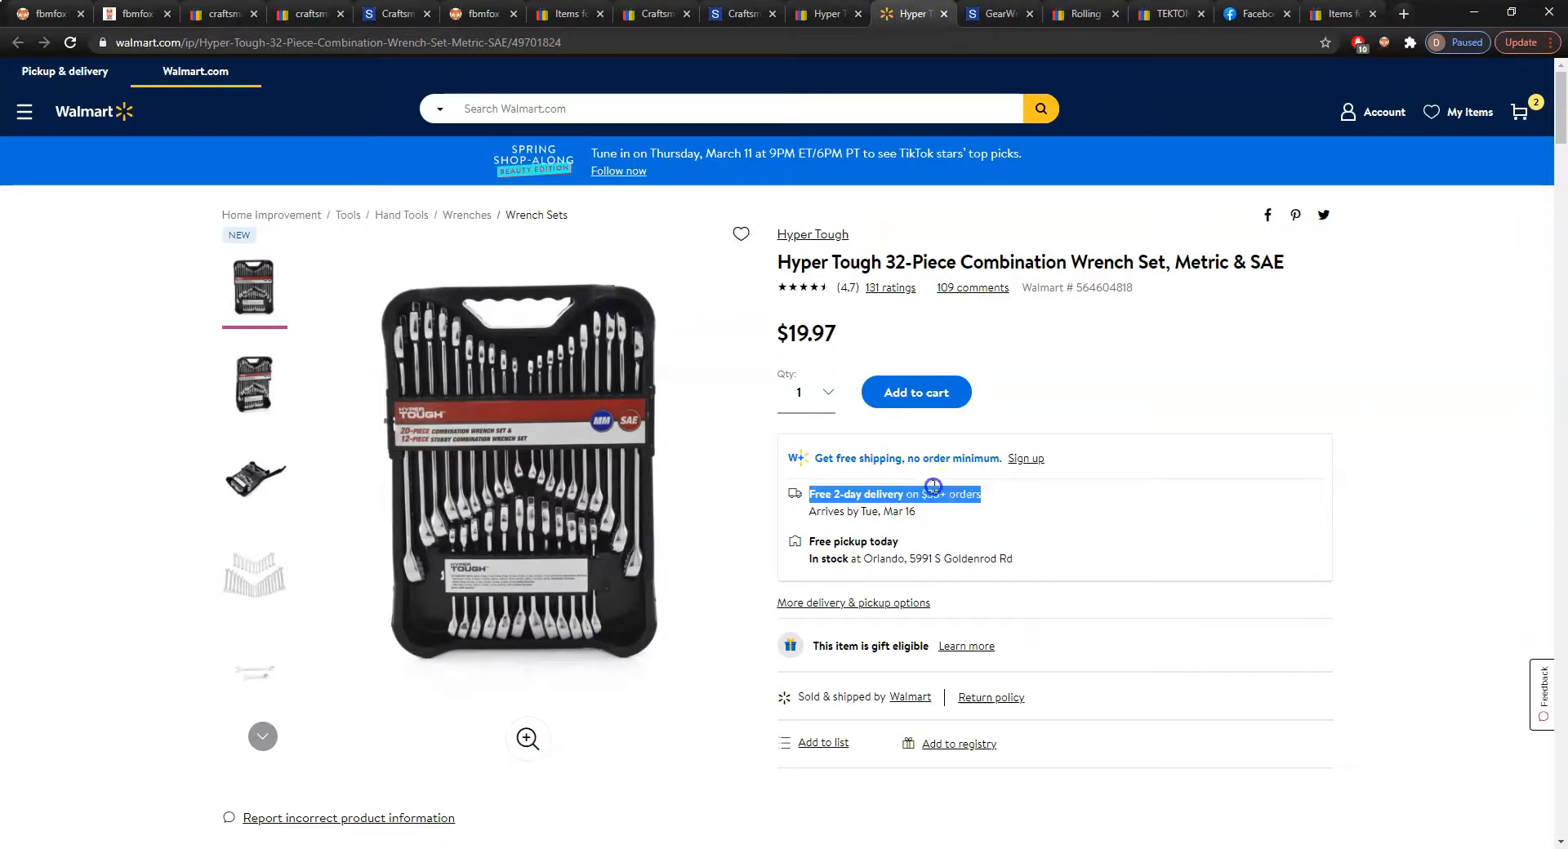
double_click(956, 500)
key(ctrl+shift+Tab)
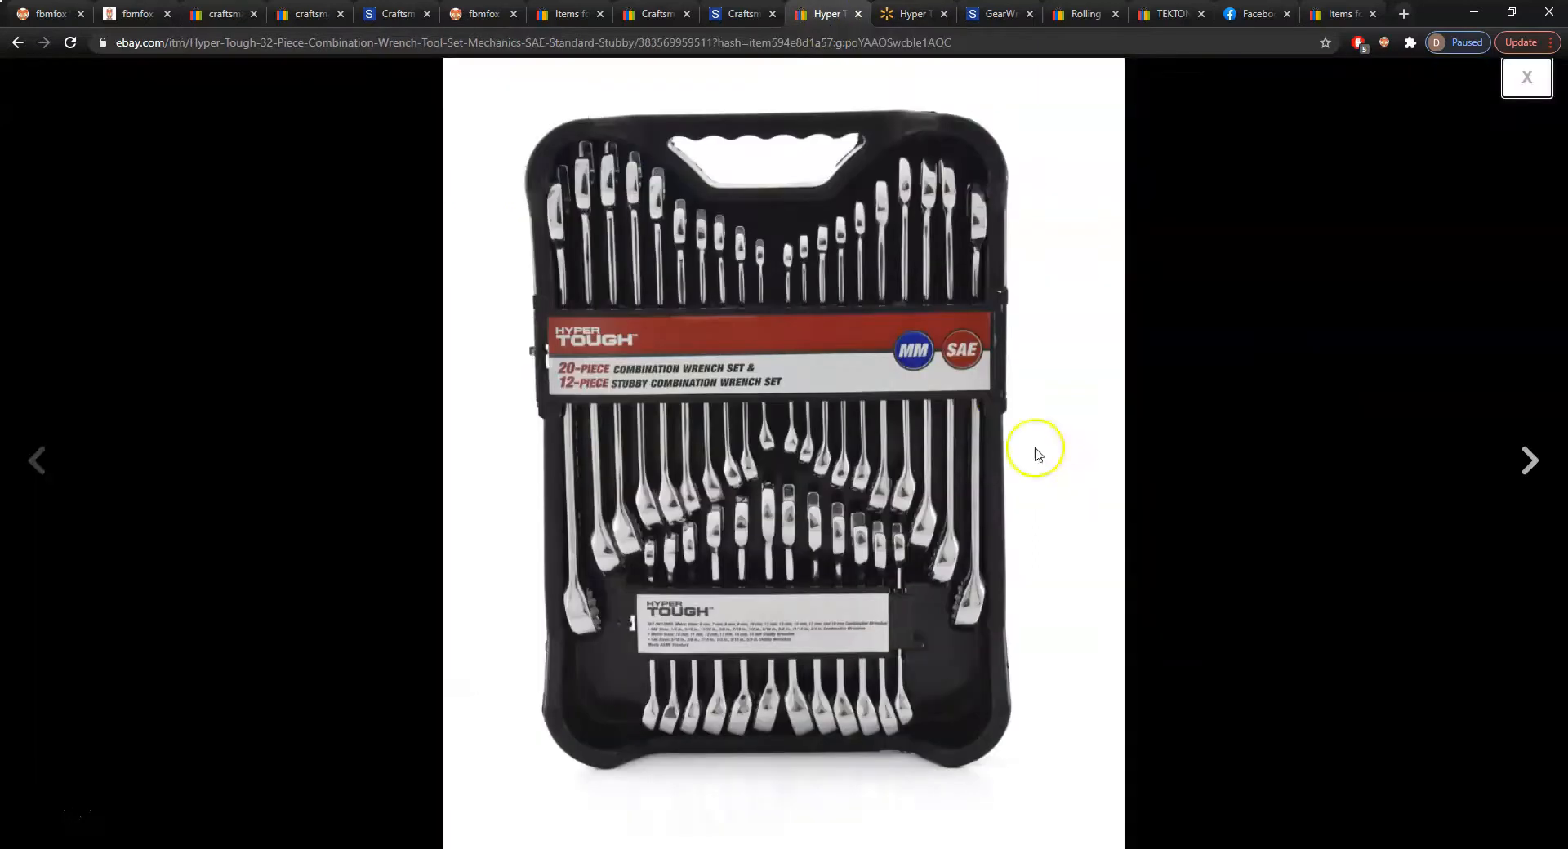
click(1525, 78)
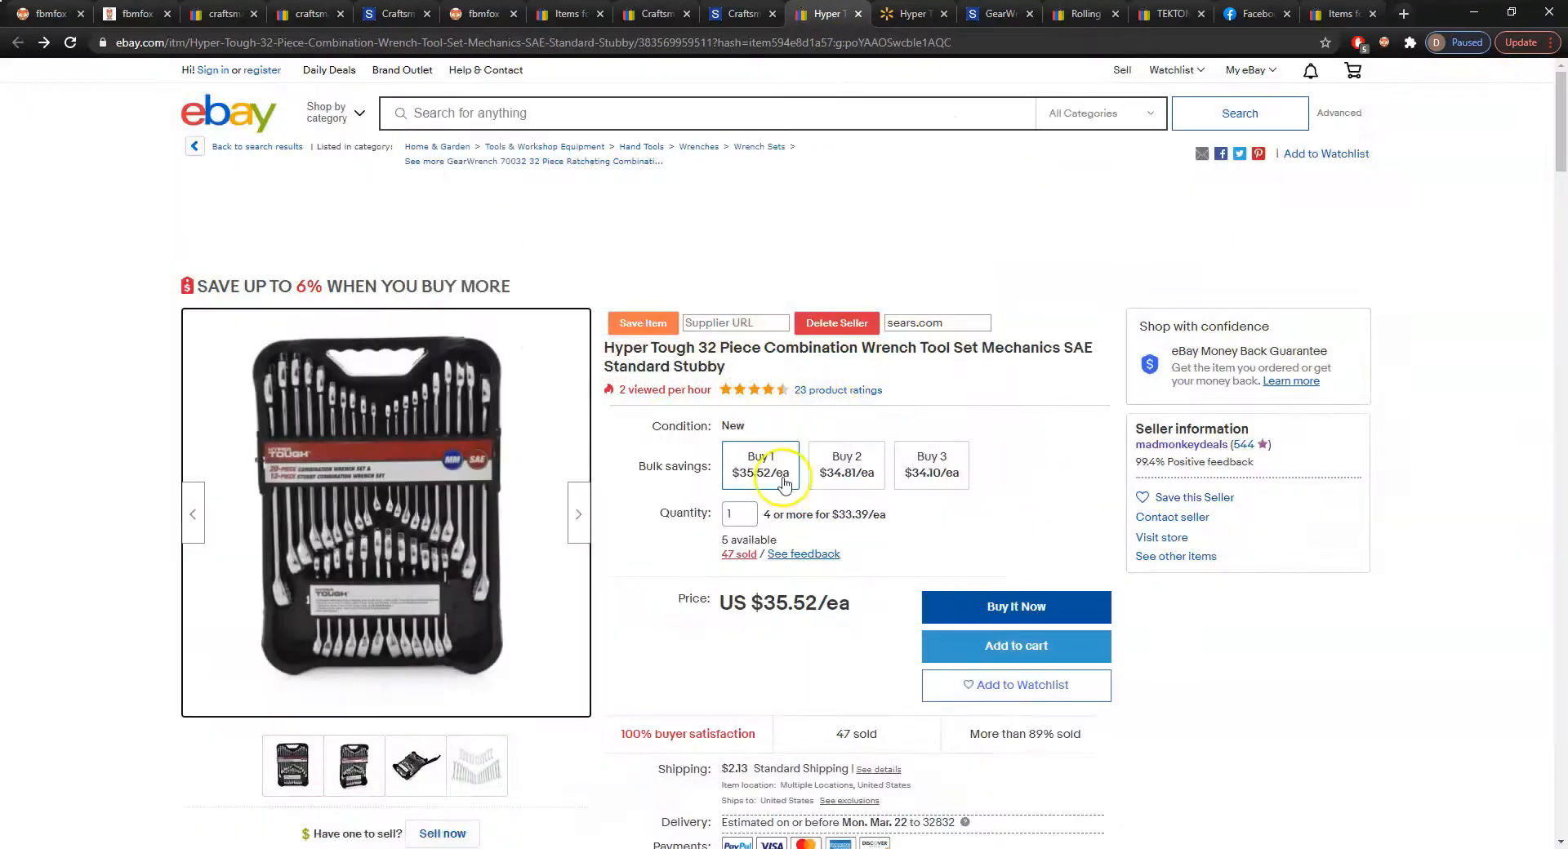
double_click(738, 767)
Save the Hyper Tough wrench set listing in fbmfox with the Walmart product page as its supplier URL
key(ctrl+Tab)
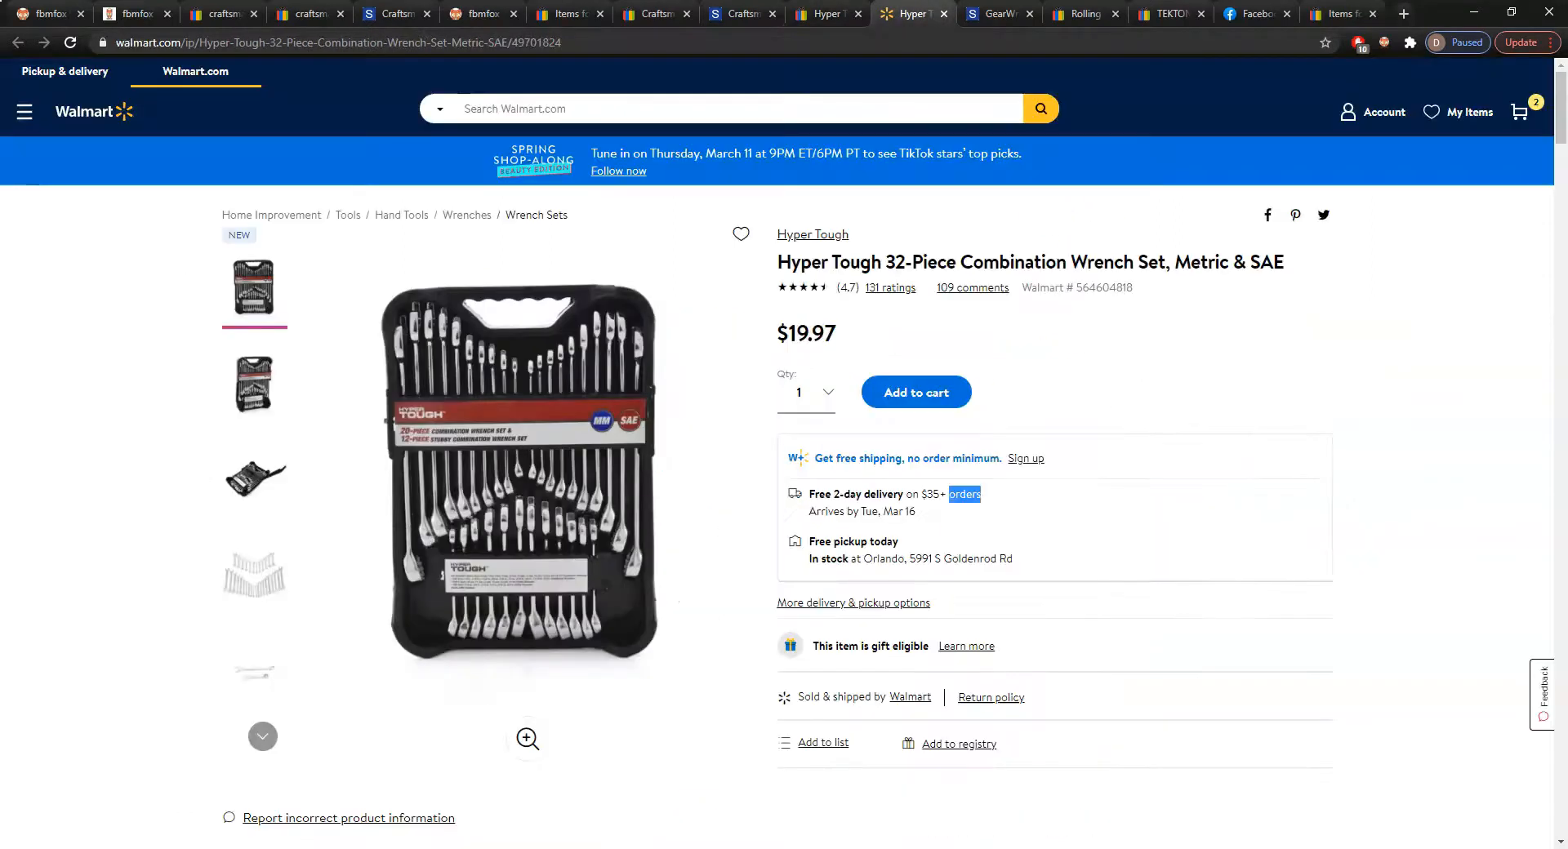
click(780, 40)
key(ctrl+shift+Tab)
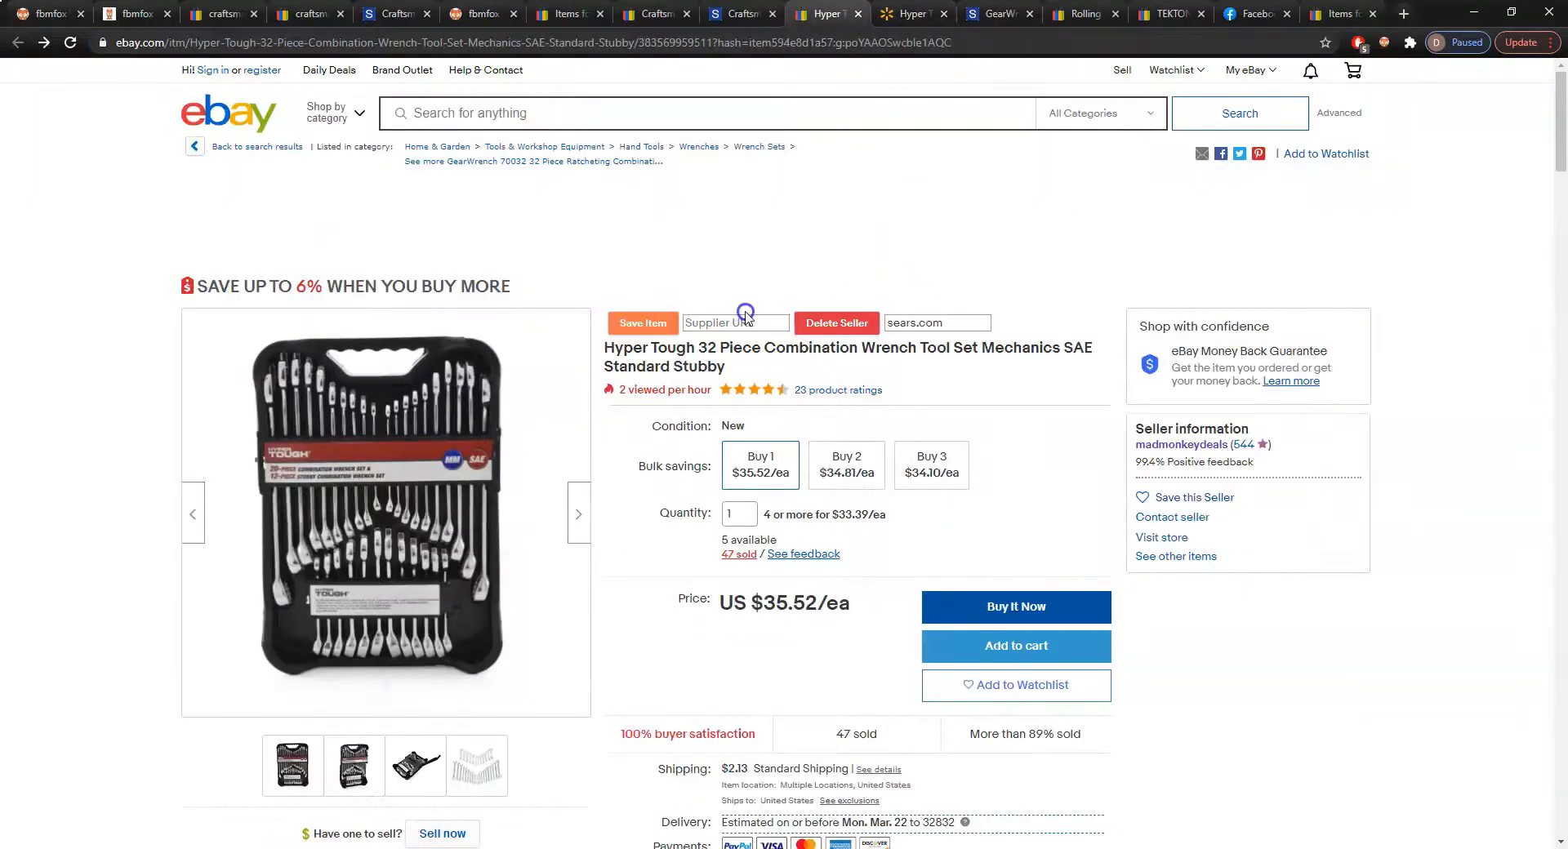
click(657, 326)
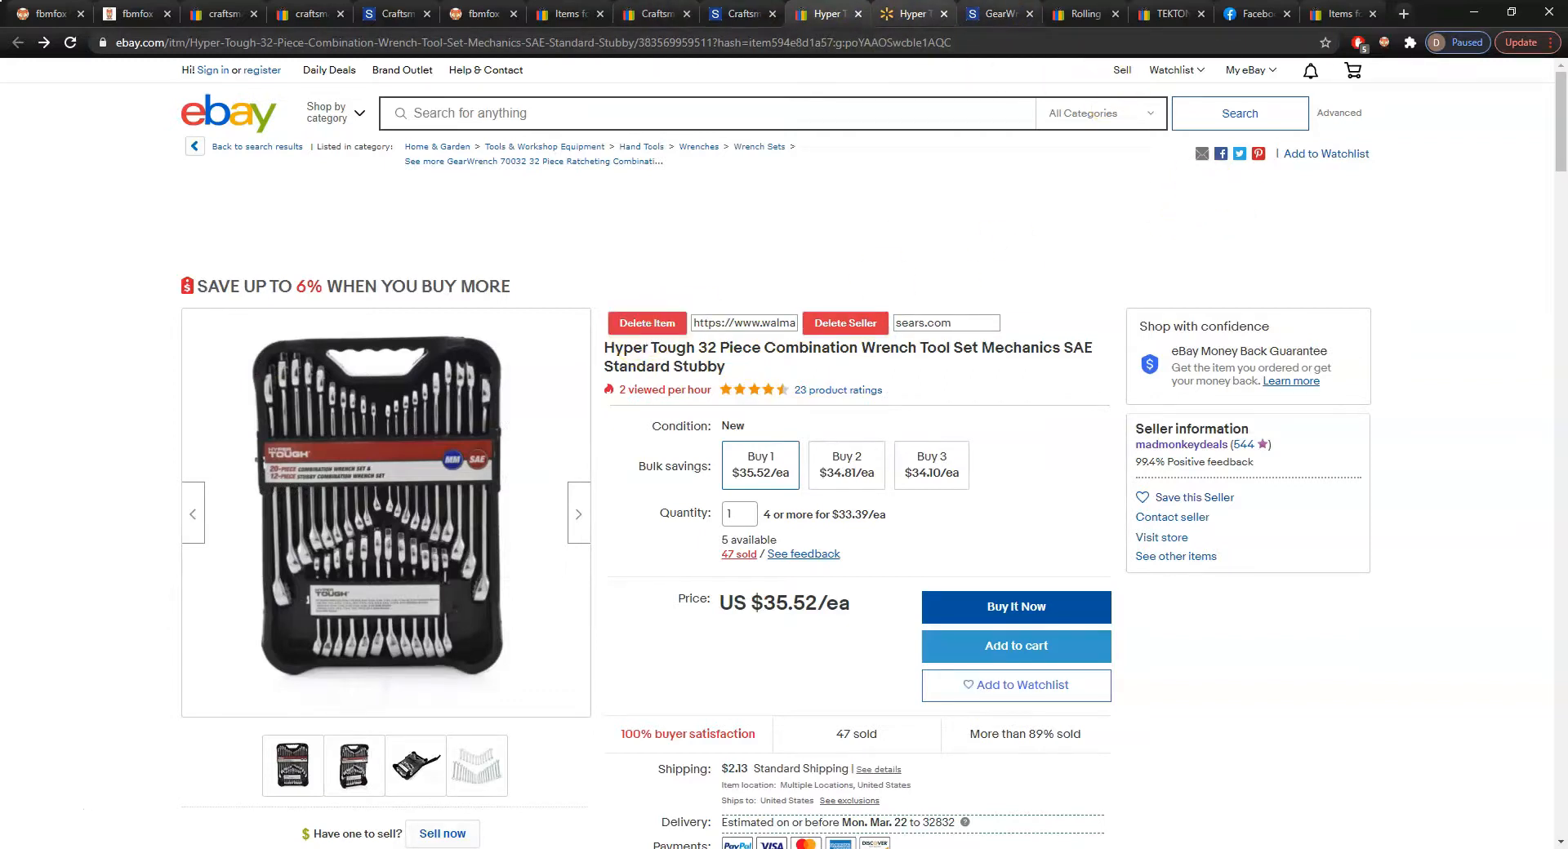
Close the wrench set's eBay listing along with its Walmart and Sears pages
click(858, 13)
click(857, 13)
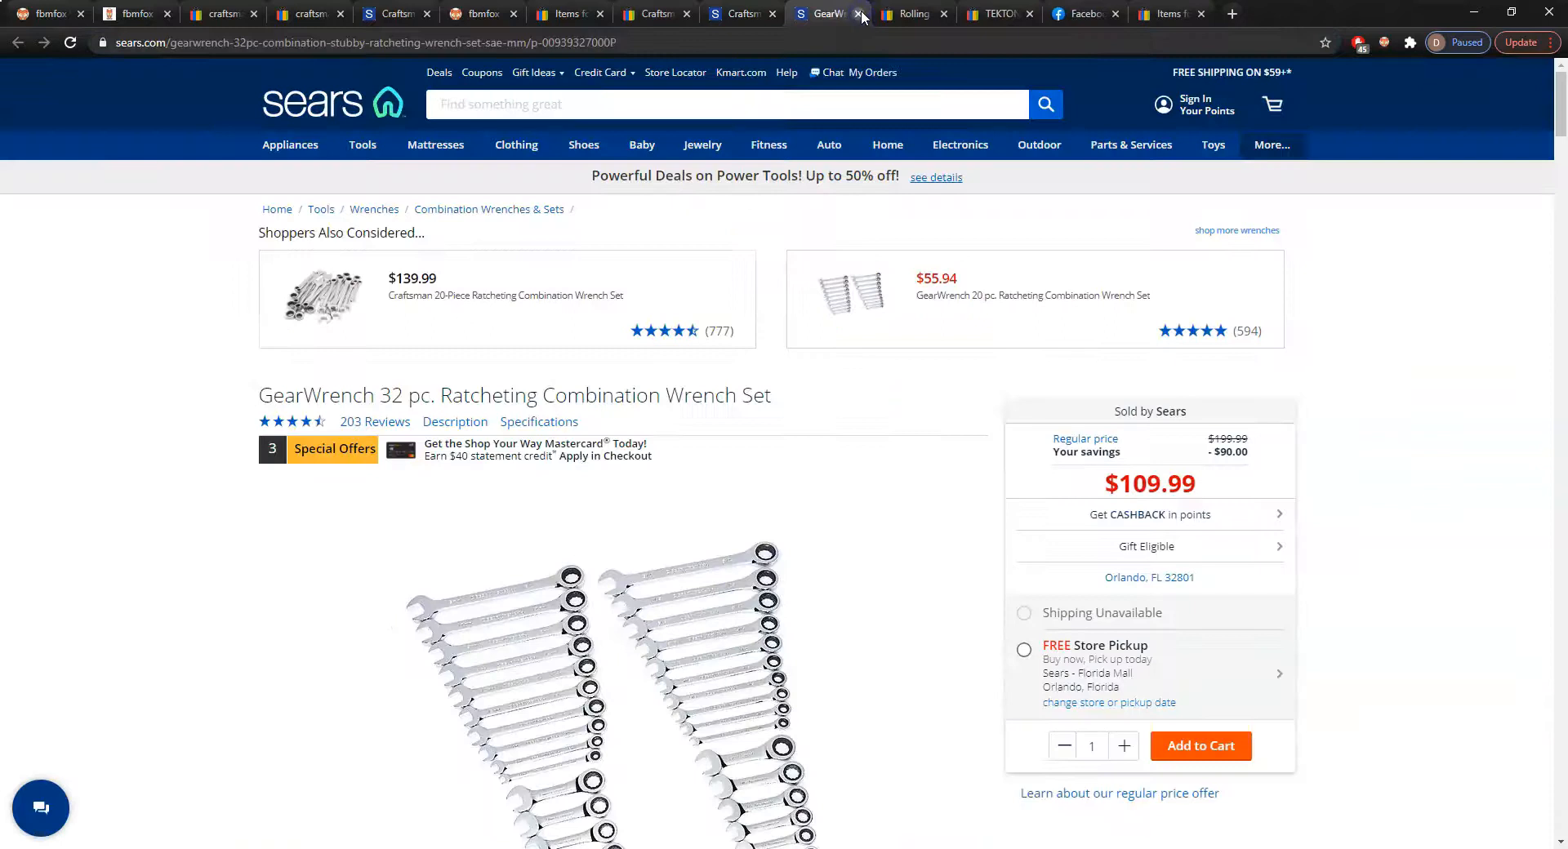
click(857, 14)
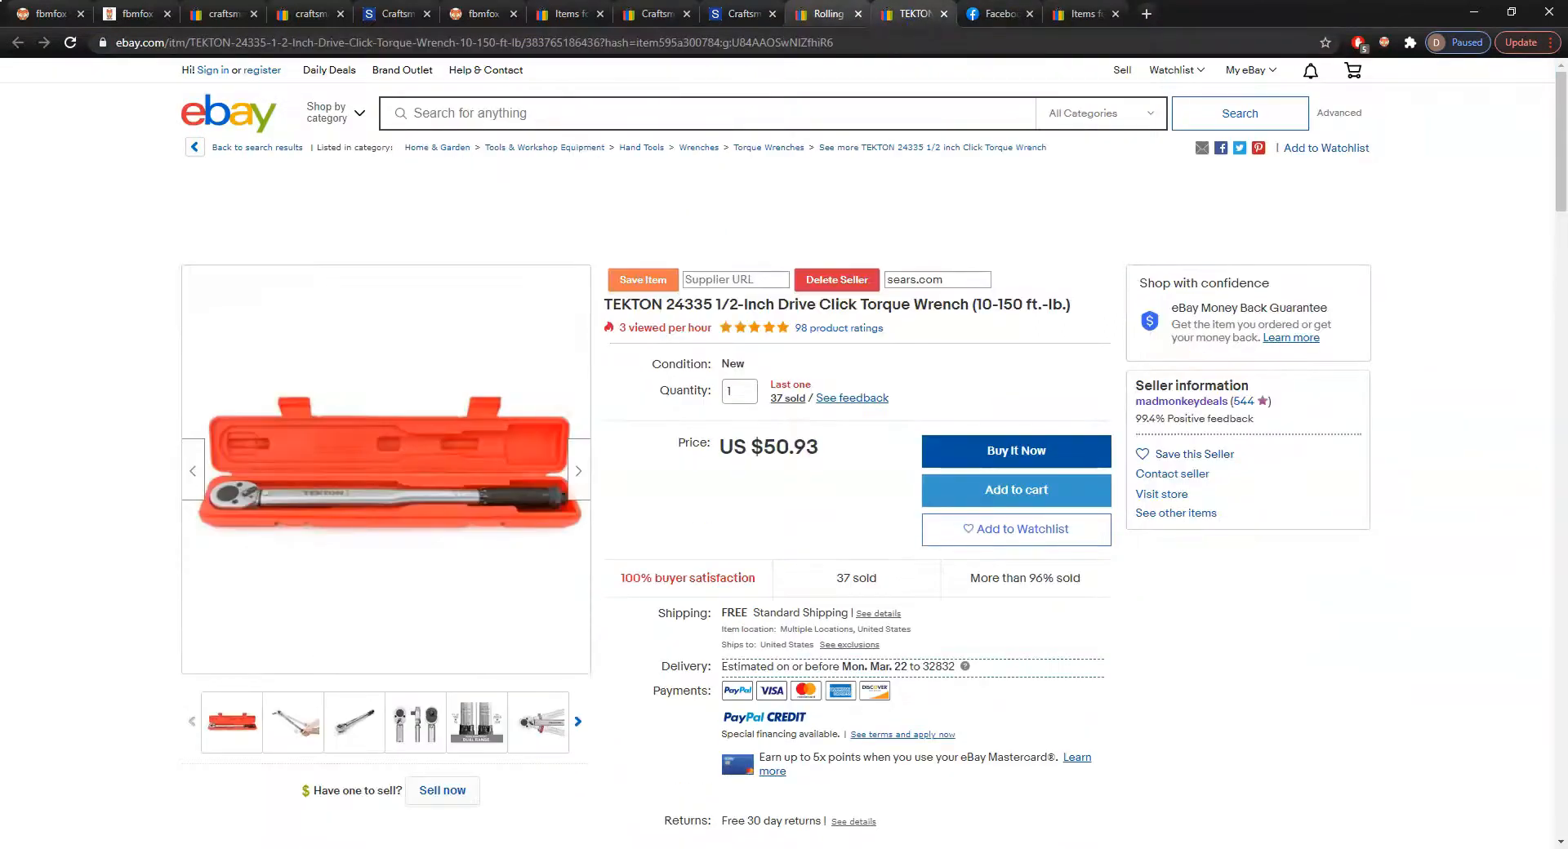
Search Google for the manufacturer part number 73011 from the rolling mechanic seat's eBay item specifics
click(821, 13)
scroll(948, 384, down, 10)
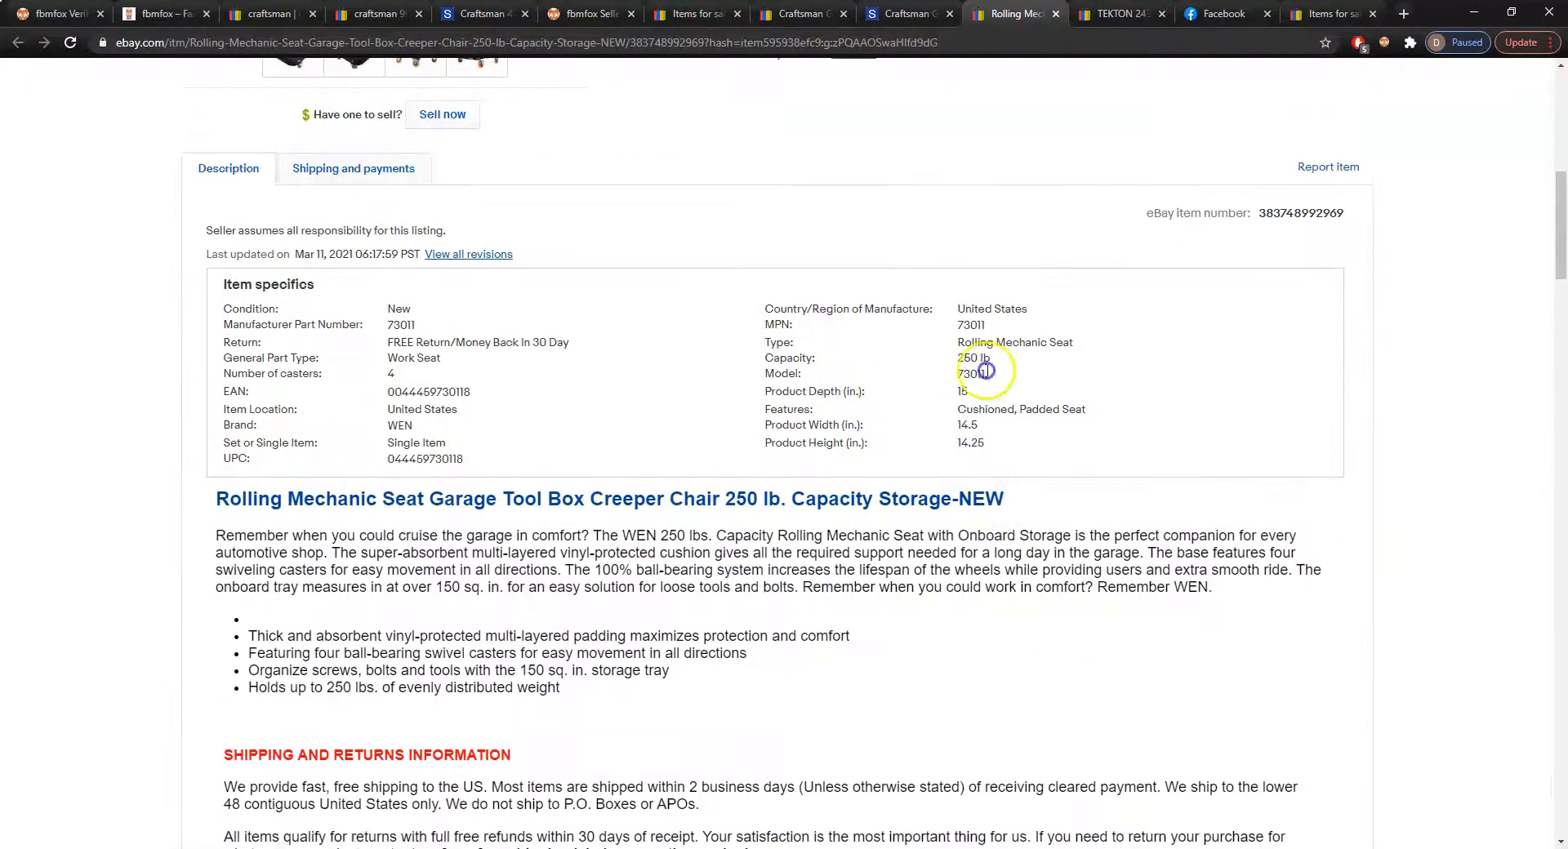
double_click(971, 325)
right_click(972, 322)
click(1029, 351)
Search Google for the torque wrench's brand and part number, TEKTON MPN 24335, from its eBay product identifiers
key(ctrl+Tab)
scroll(939, 384, down, 15)
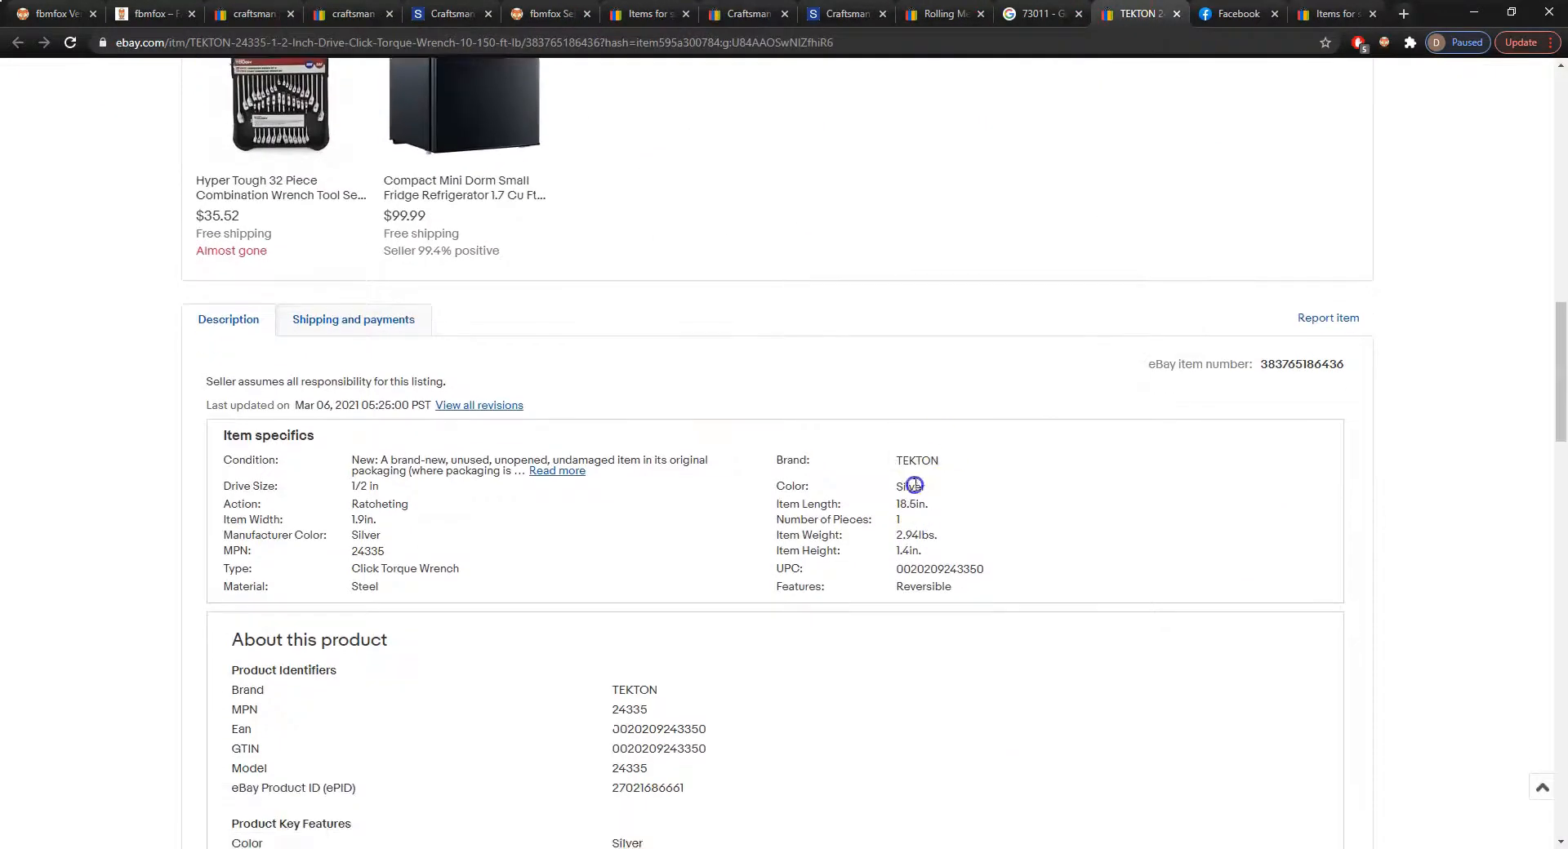
drag(630, 688, 647, 710)
right_click(644, 688)
click(694, 716)
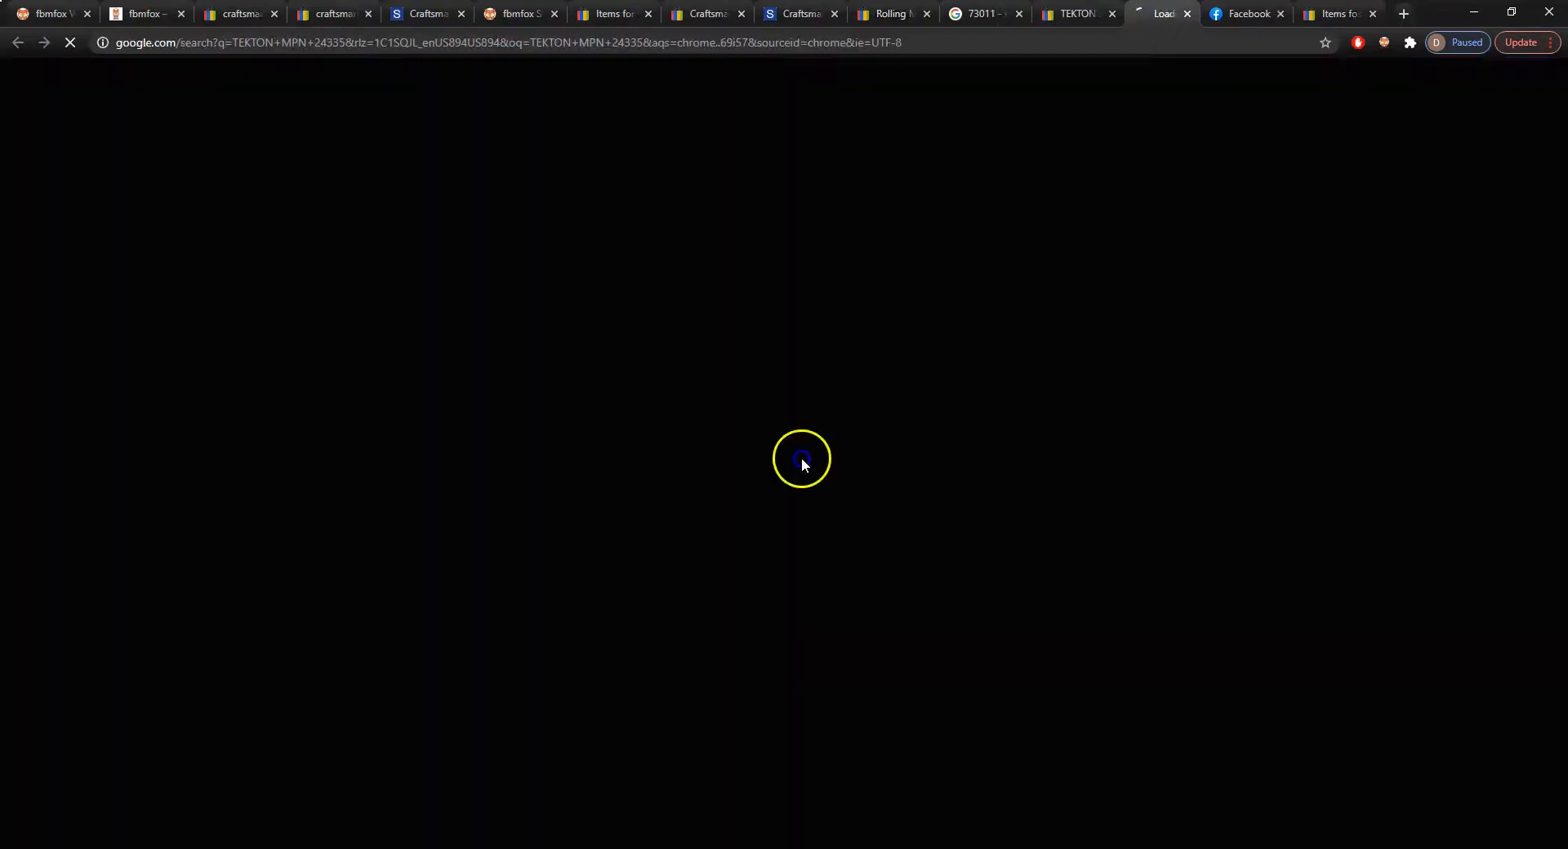
Refine the rolling seat's Google search to "73011 WEN" using the brand from its eBay item specifics
click(902, 18)
scroll(1017, 233, up, 15)
click(945, 7)
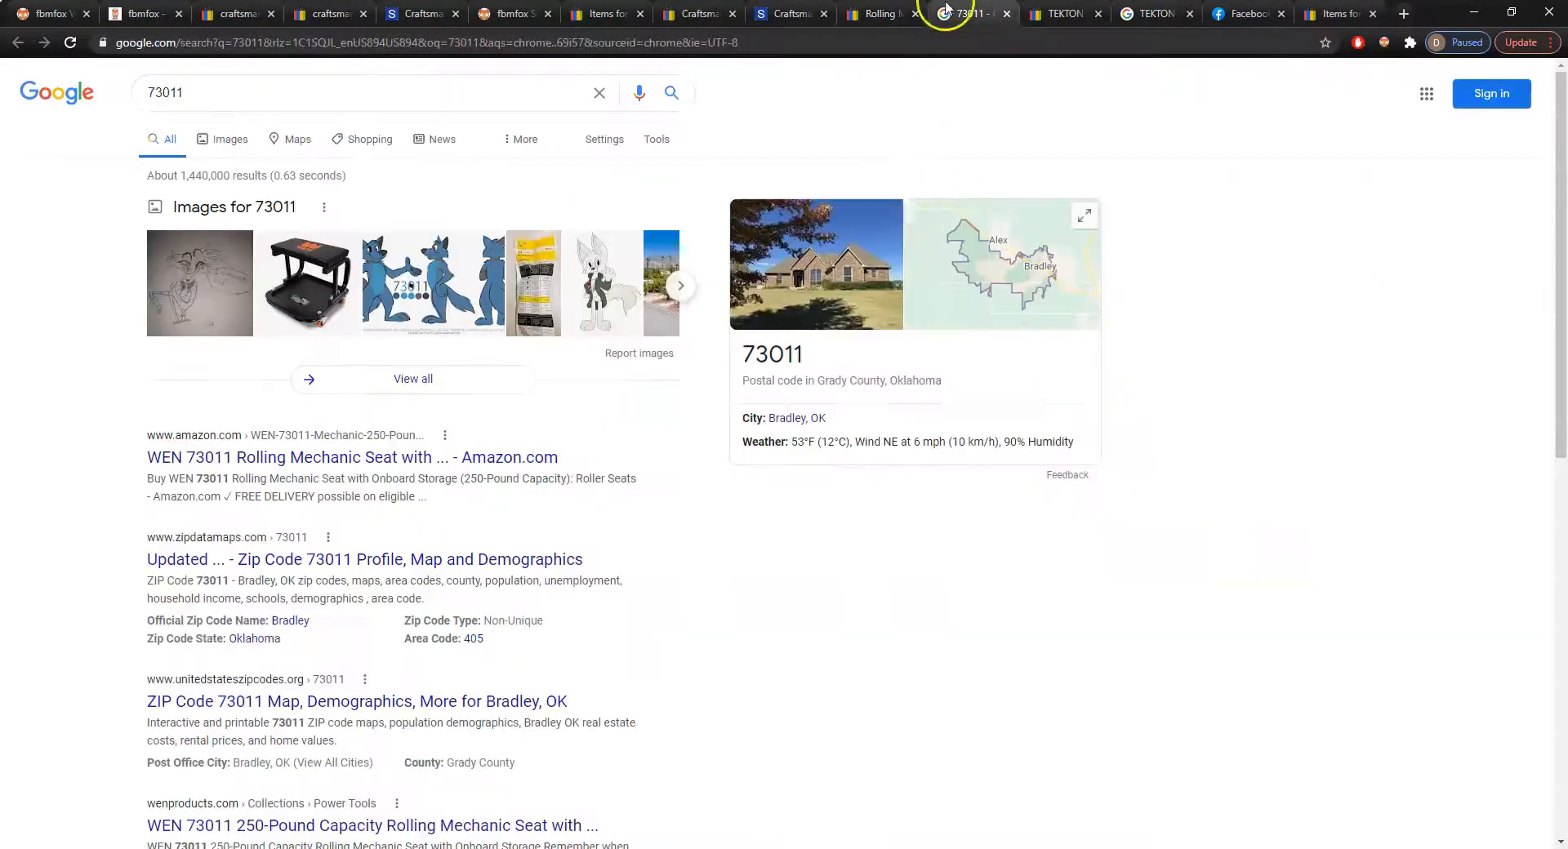
click(880, 14)
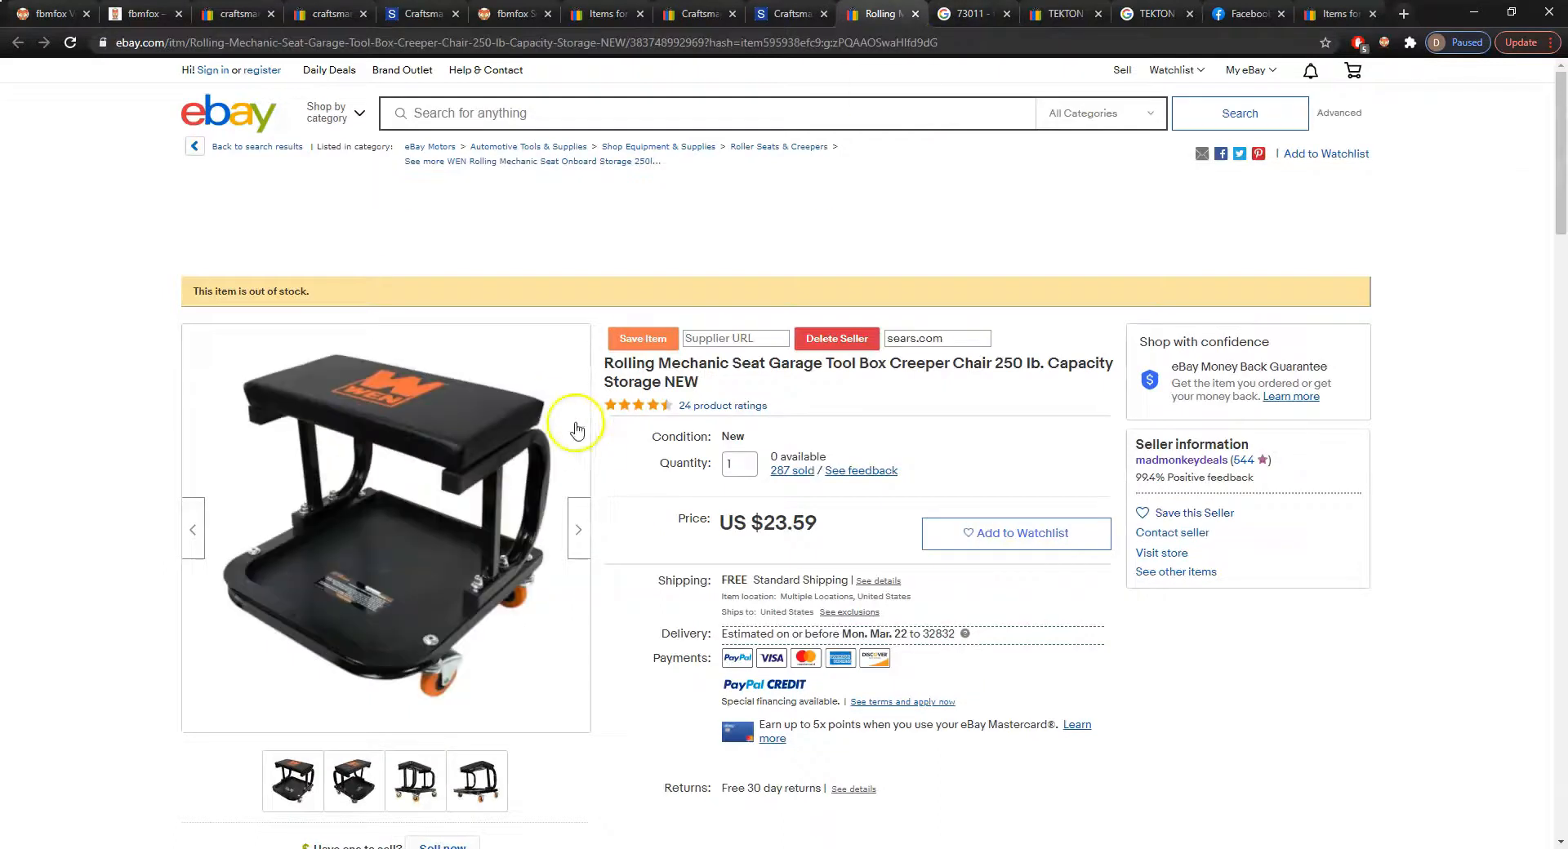
scroll(1038, 408, down, 9)
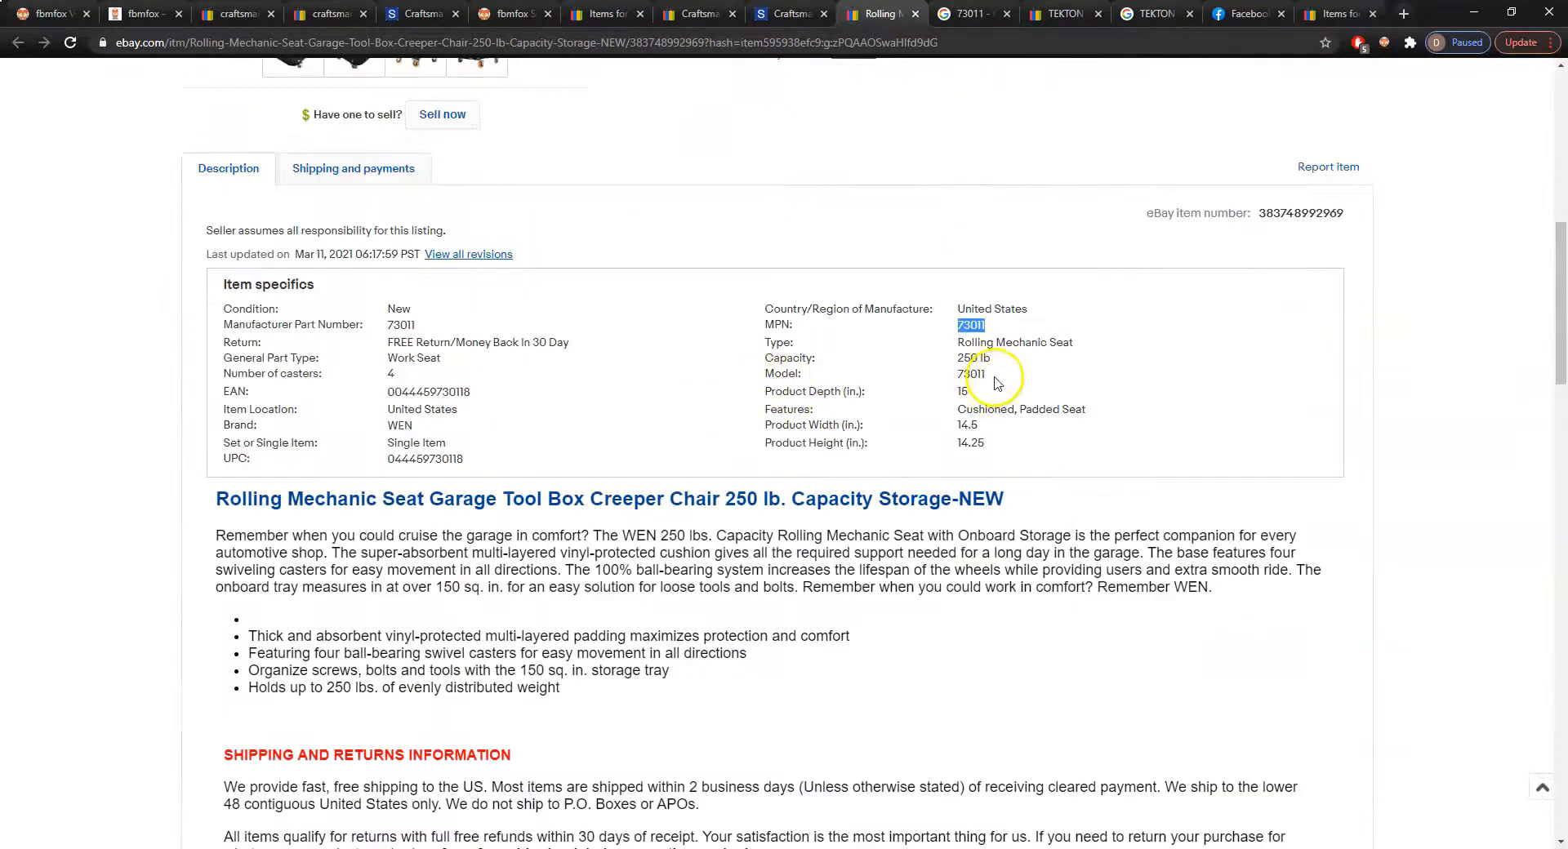
double_click(395, 425)
key(ctrl+c)
click(970, 14)
click(286, 91)
key(ctrl+v)
key(Return)
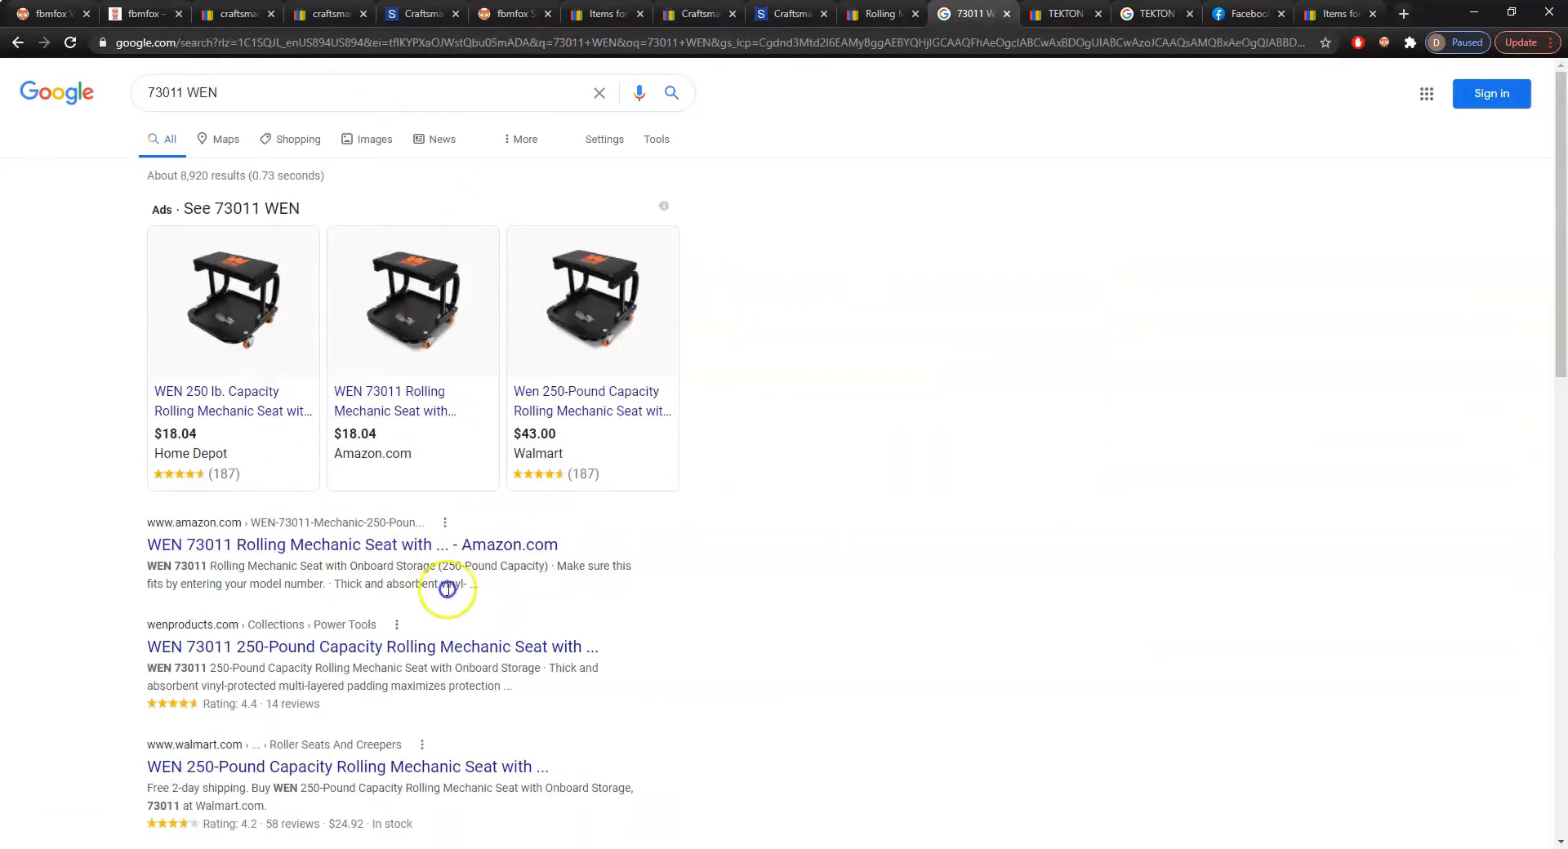
Open the Walmart and Home Depot results for the WEN mechanic seat and check Home Depot's ship-to-home option
scroll(447, 588, down, 2)
middle_click(375, 724)
middle_click(396, 603)
scroll(675, 602, down, 4)
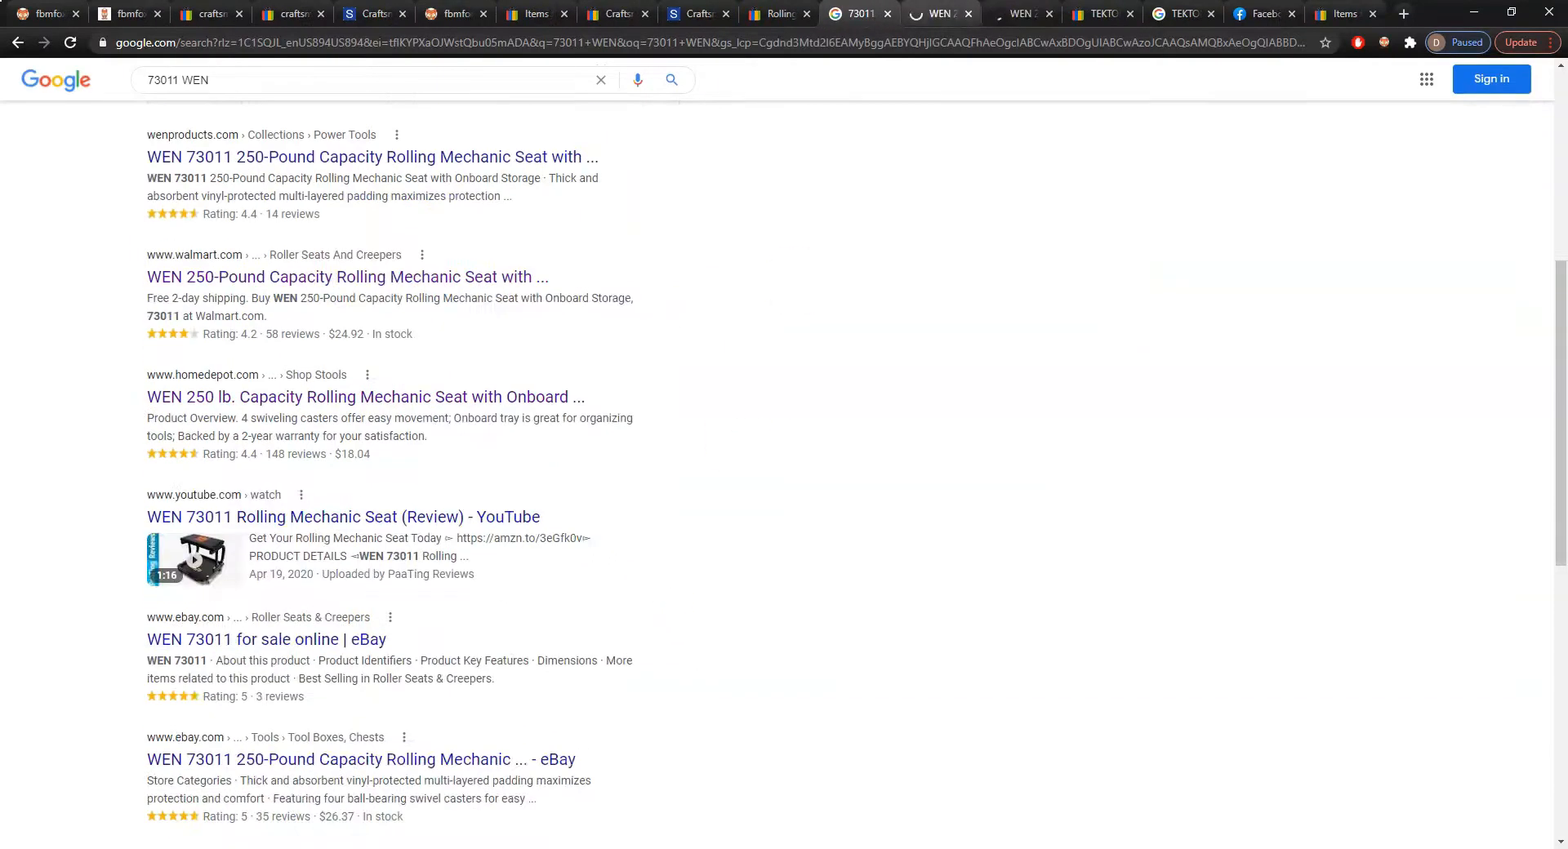
click(941, 12)
scroll(1102, 586, down, 4)
click(1100, 586)
Place the rolling seat's eBay listing beside the supplier pages and compare its price with Home Depot's and Walmart's
drag(777, 14, 857, 24)
scroll(938, 259, up, 9)
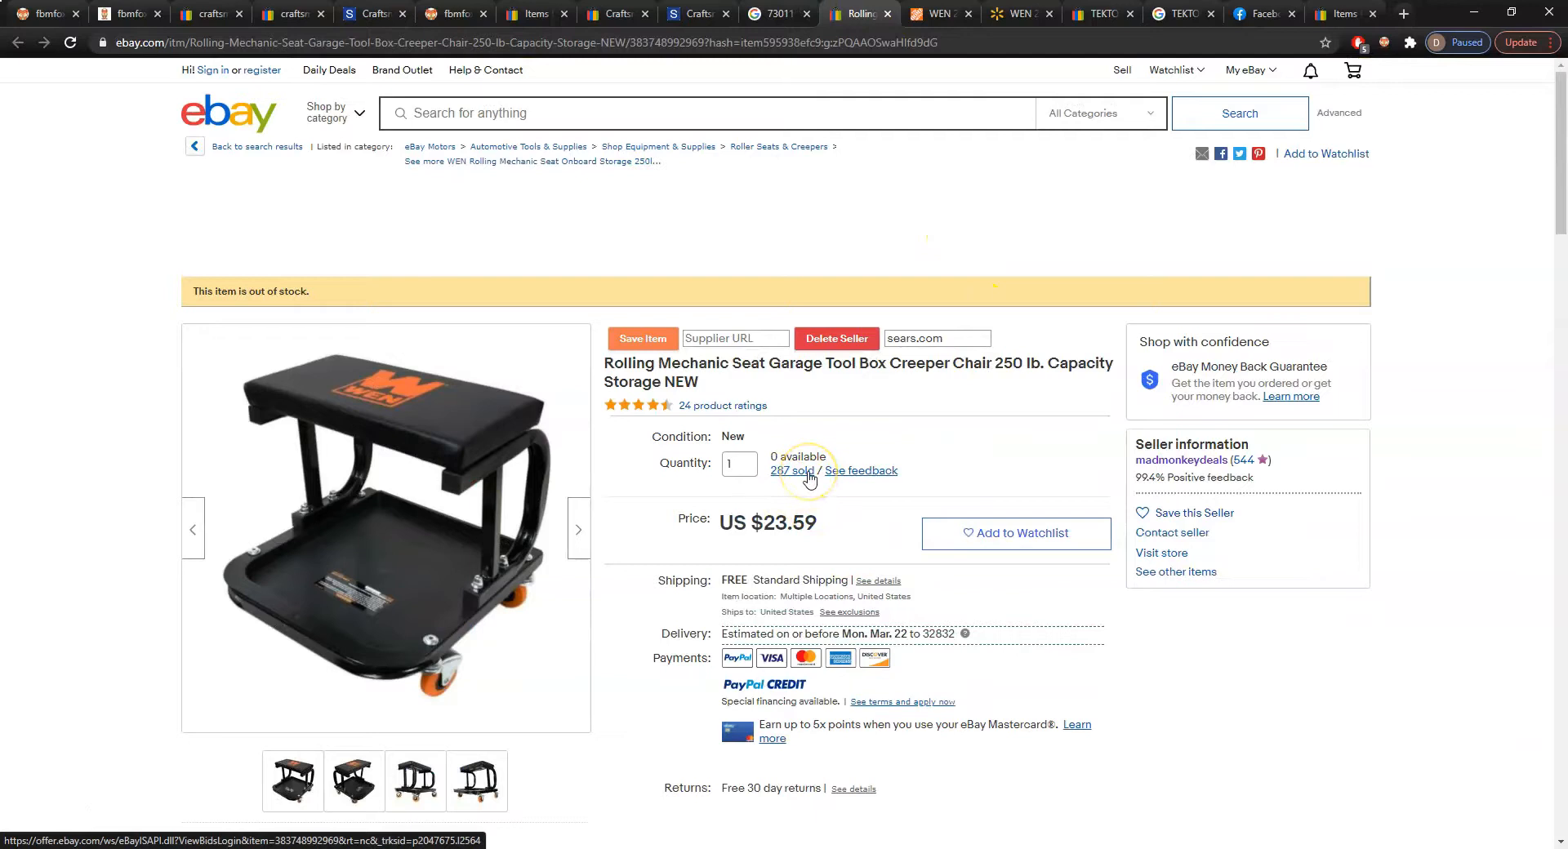
double_click(799, 517)
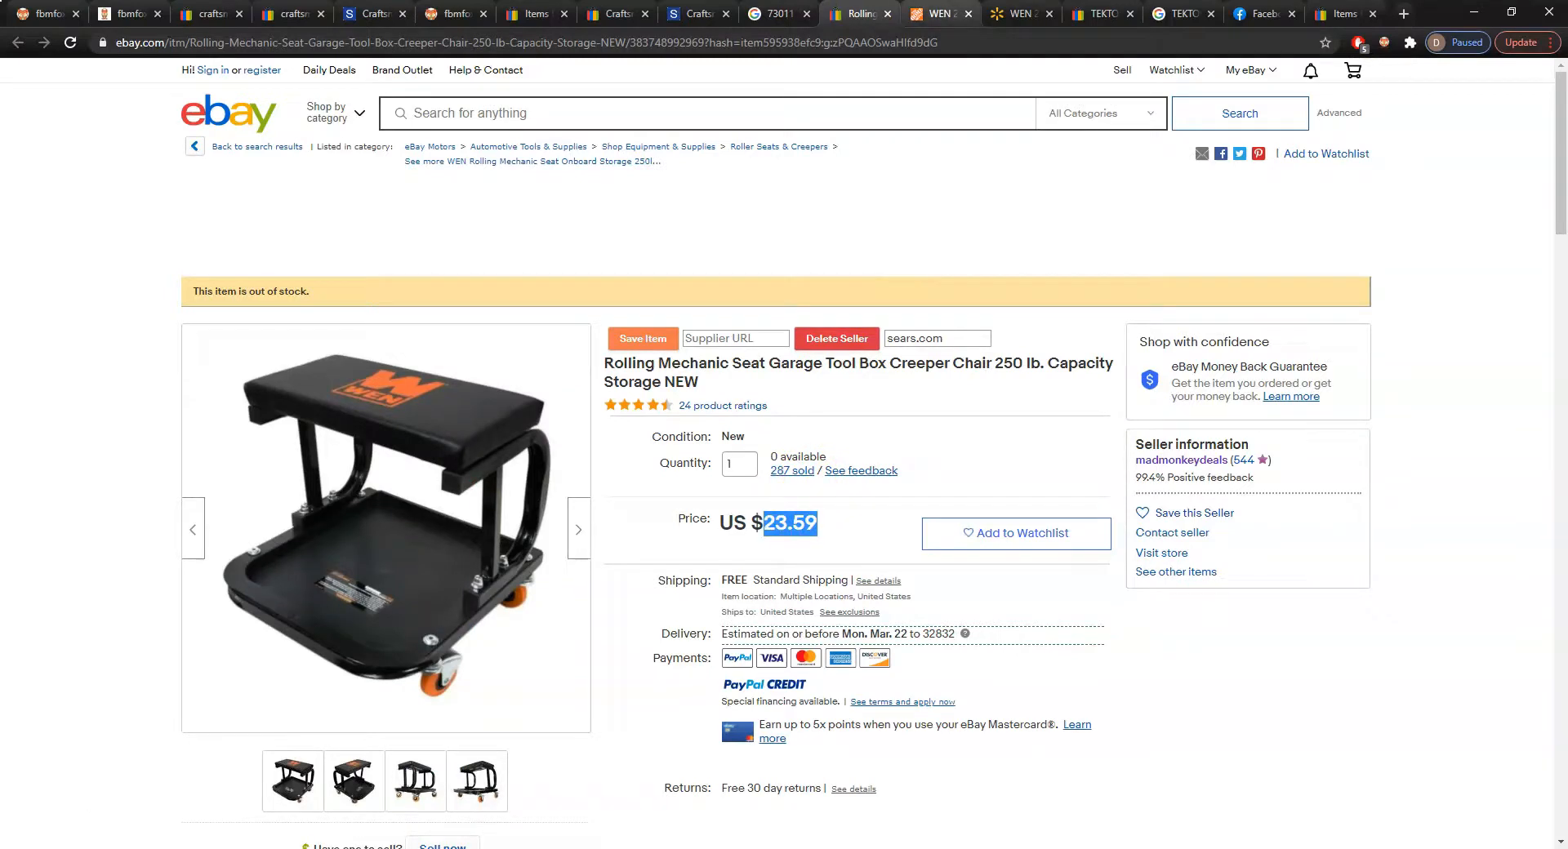
click(948, 14)
click(860, 13)
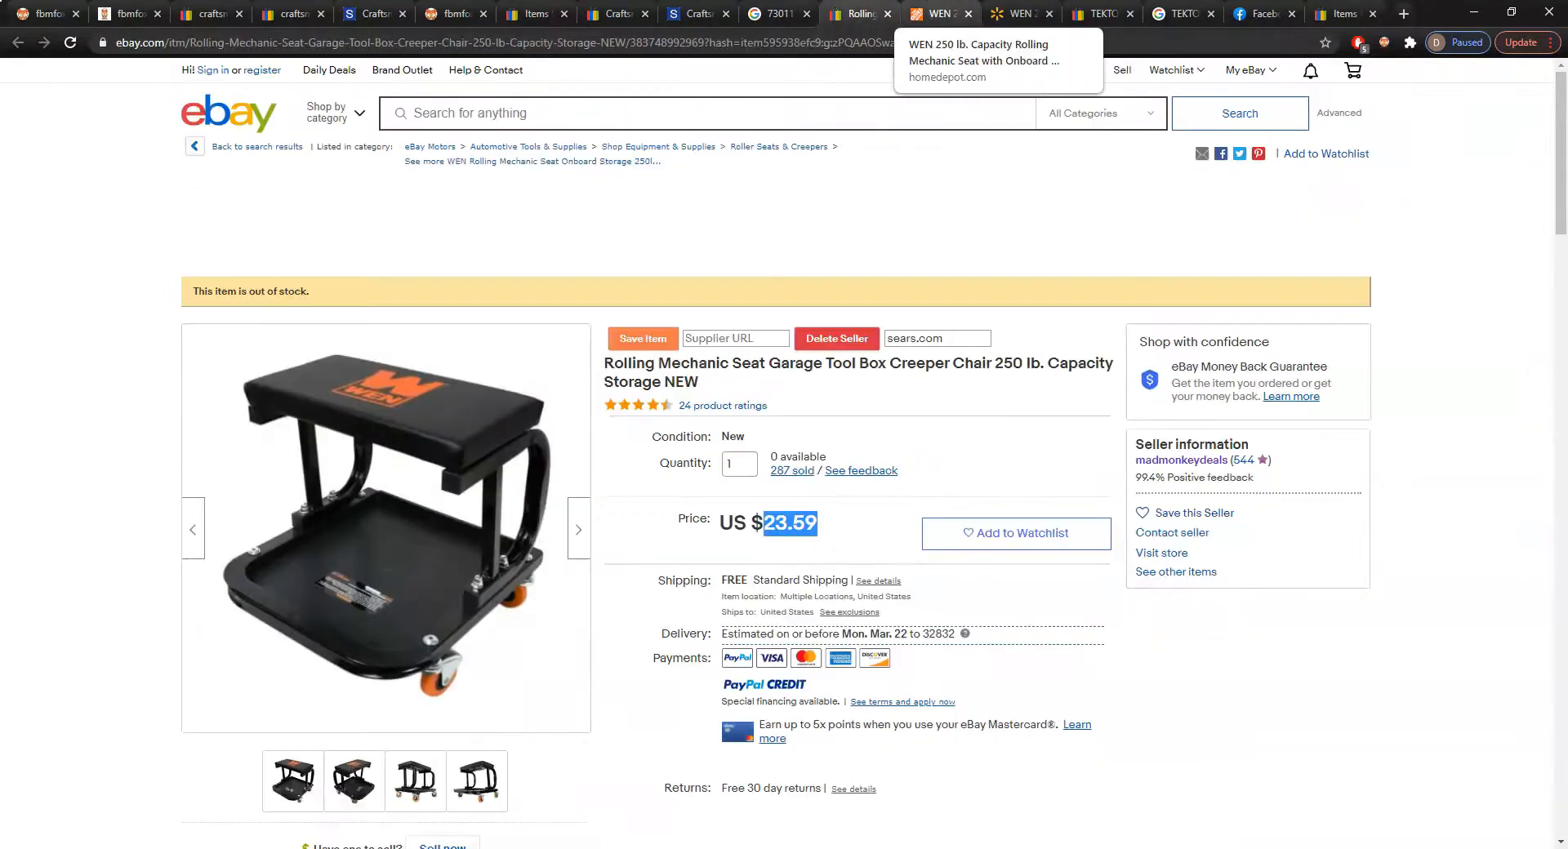
click(942, 15)
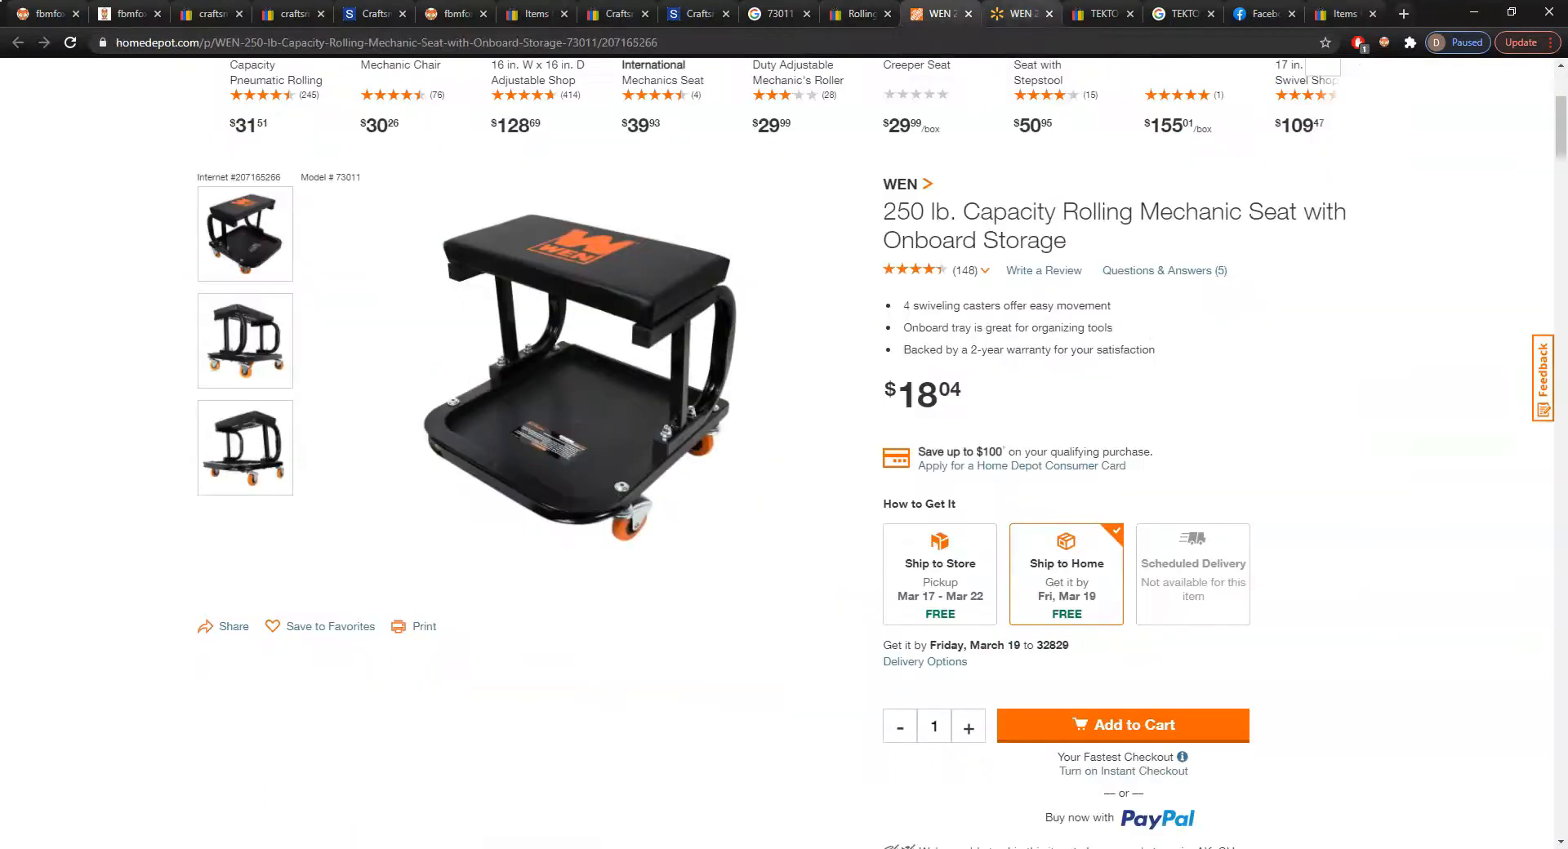
click(1017, 15)
click(867, 14)
Close the rolling mechanic seat's eBay listing along with its Home Depot and Walmart pages
click(888, 15)
click(891, 16)
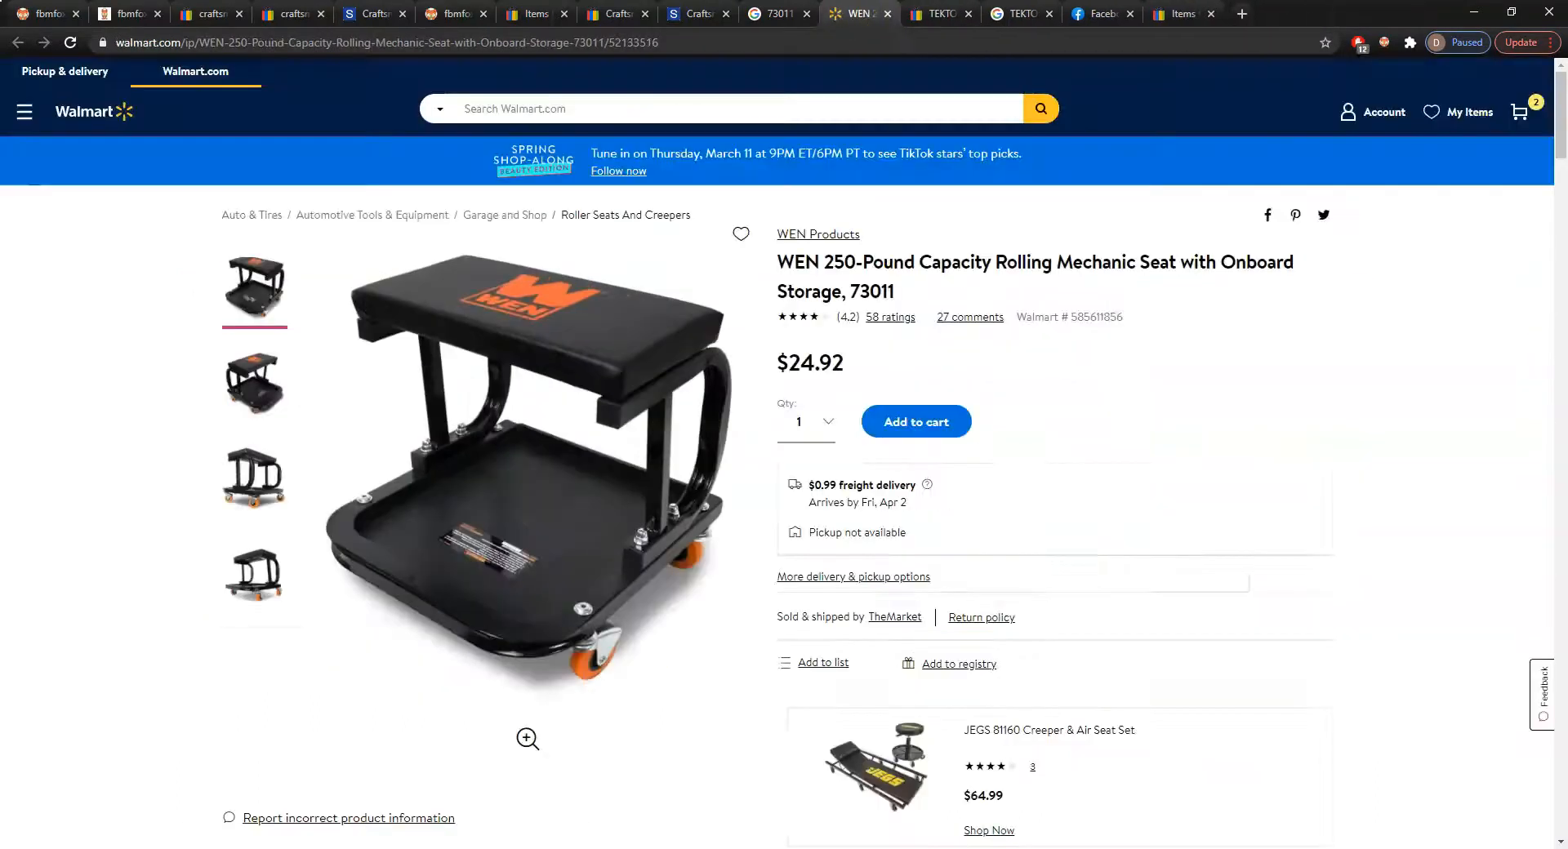
click(939, 14)
click(861, 14)
click(888, 14)
click(939, 13)
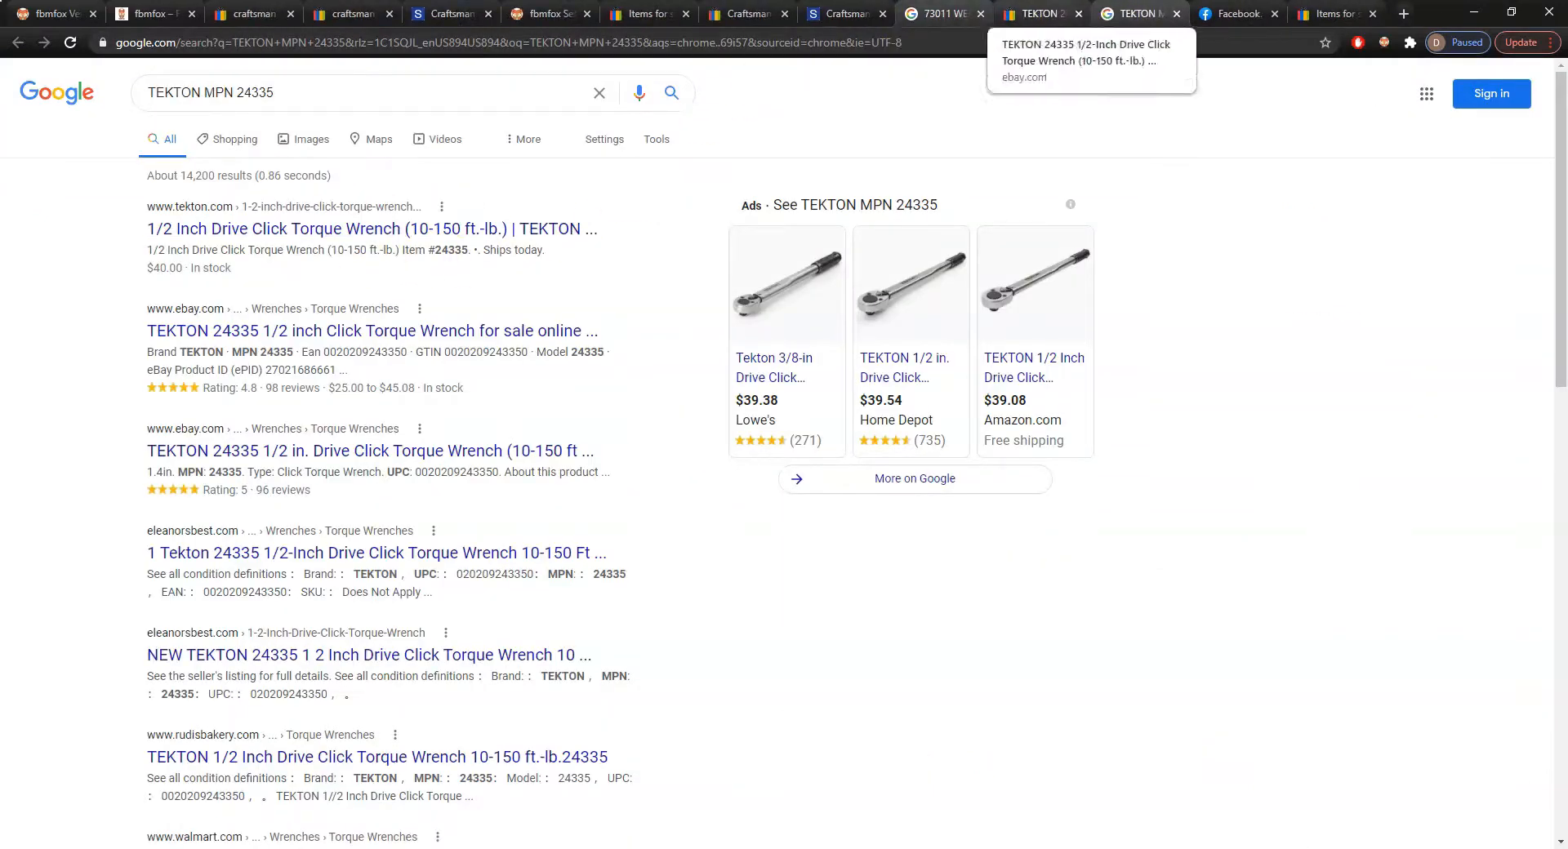
Search Google for "TEKTON 24335 1/2-Inch" from the torque wrench's eBay title and close the earlier part-number search
click(1038, 14)
scroll(824, 500, up, 15)
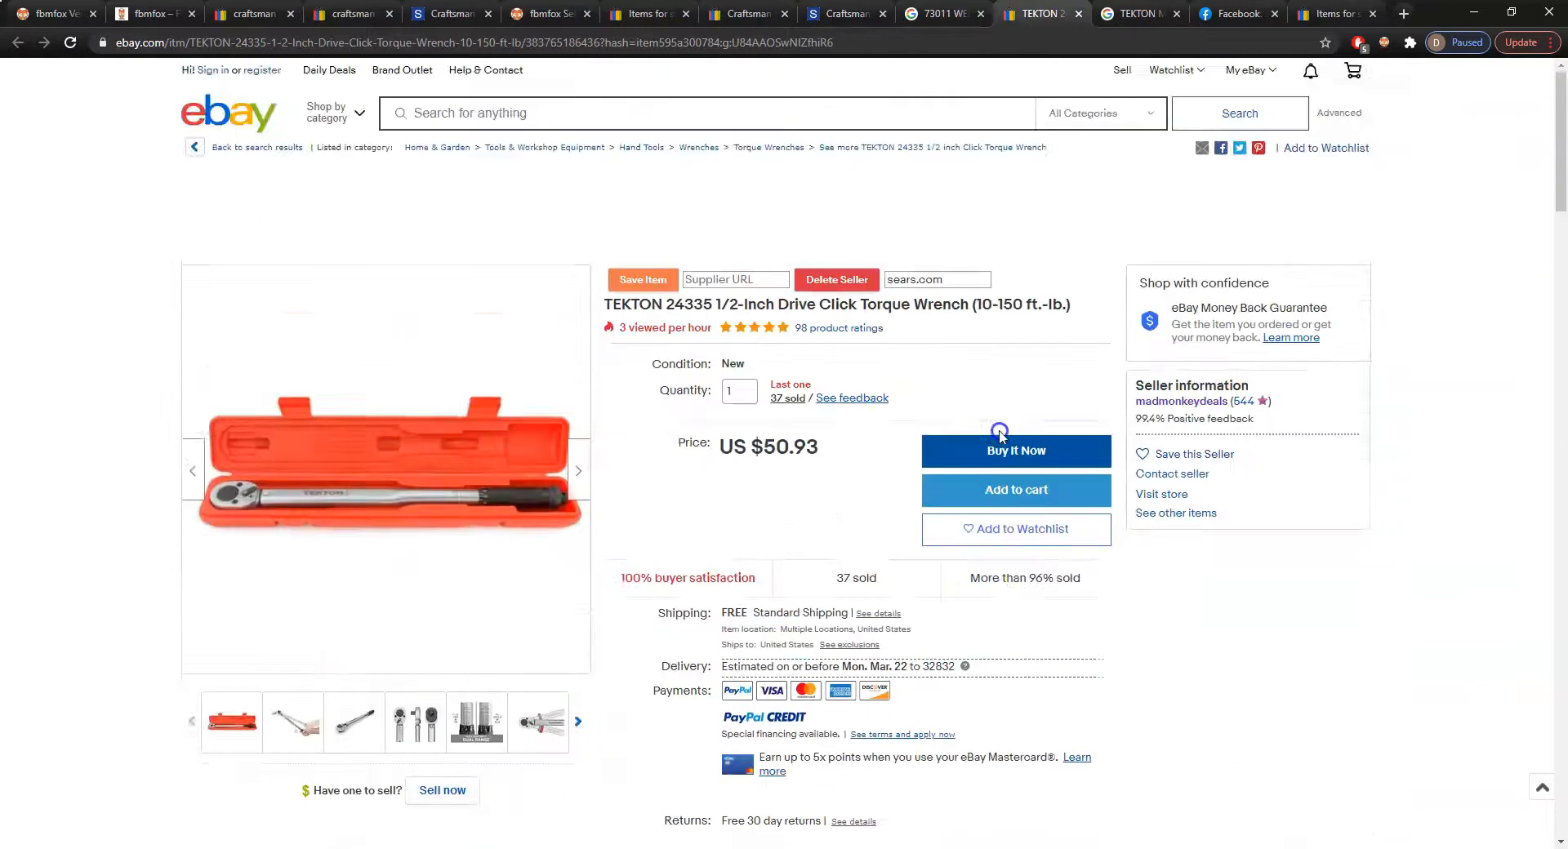
drag(687, 304, 791, 304)
right_click(755, 302)
click(825, 327)
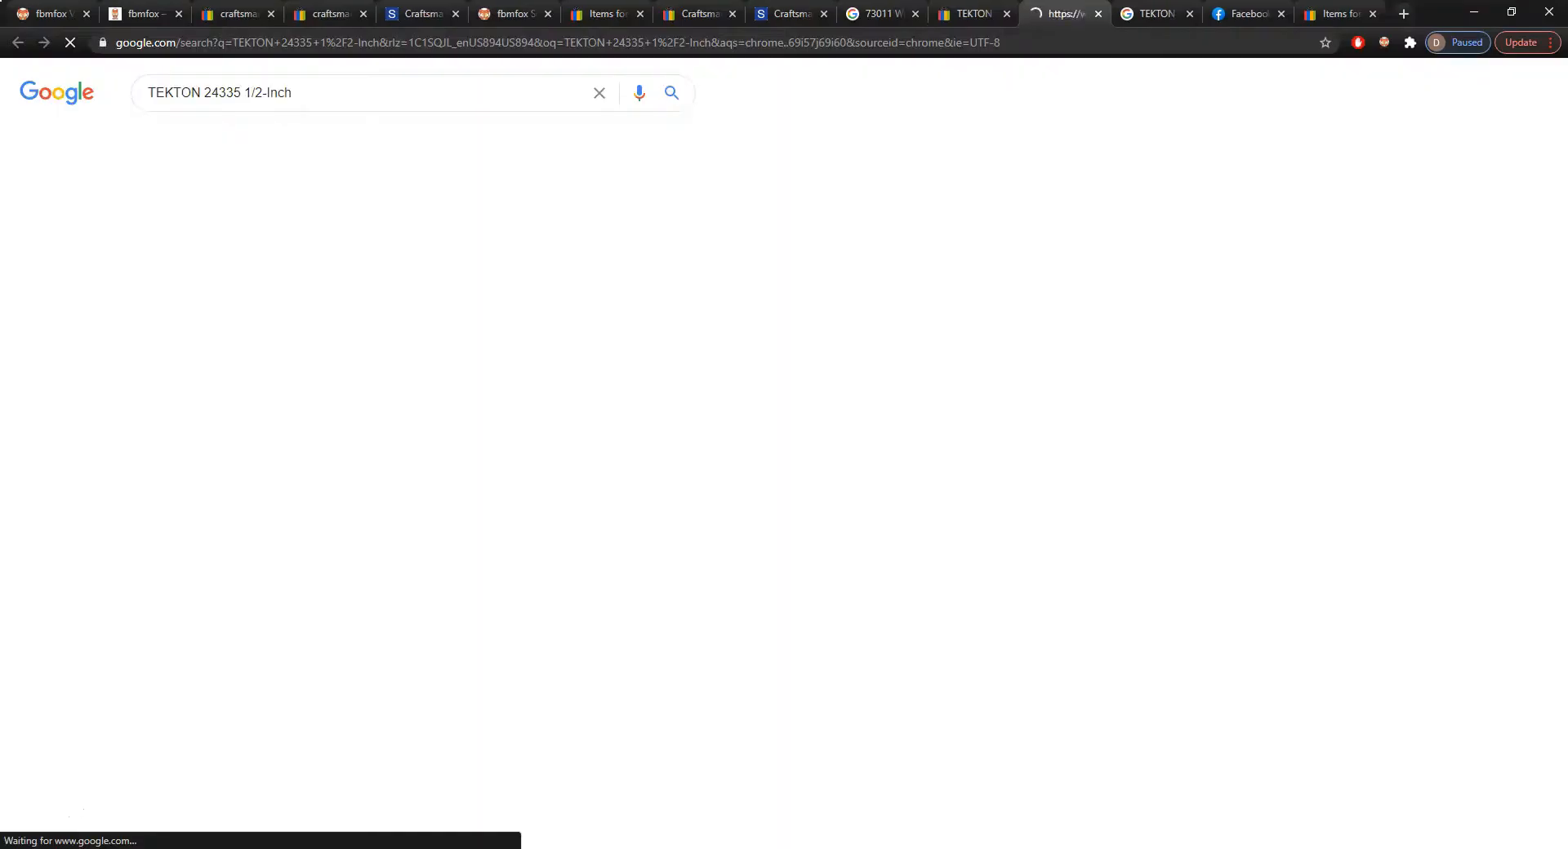
click(1189, 14)
Open Home Depot's TEKTON 1/2 in. Drive Click Torque Wrench and compare its red case photo with the eBay listing
click(319, 448)
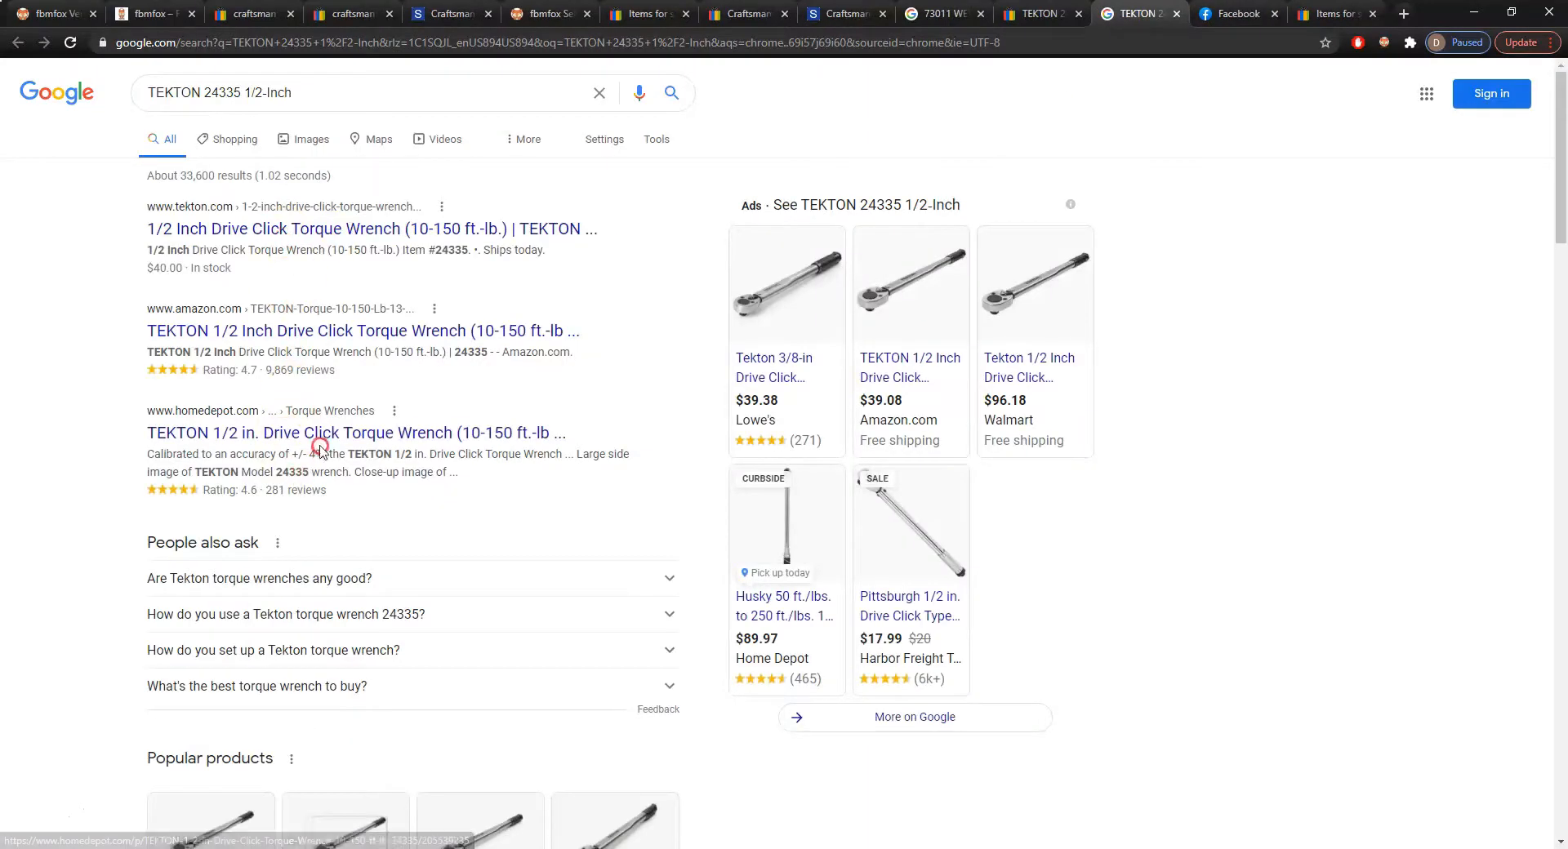
scroll(857, 375, down, 5)
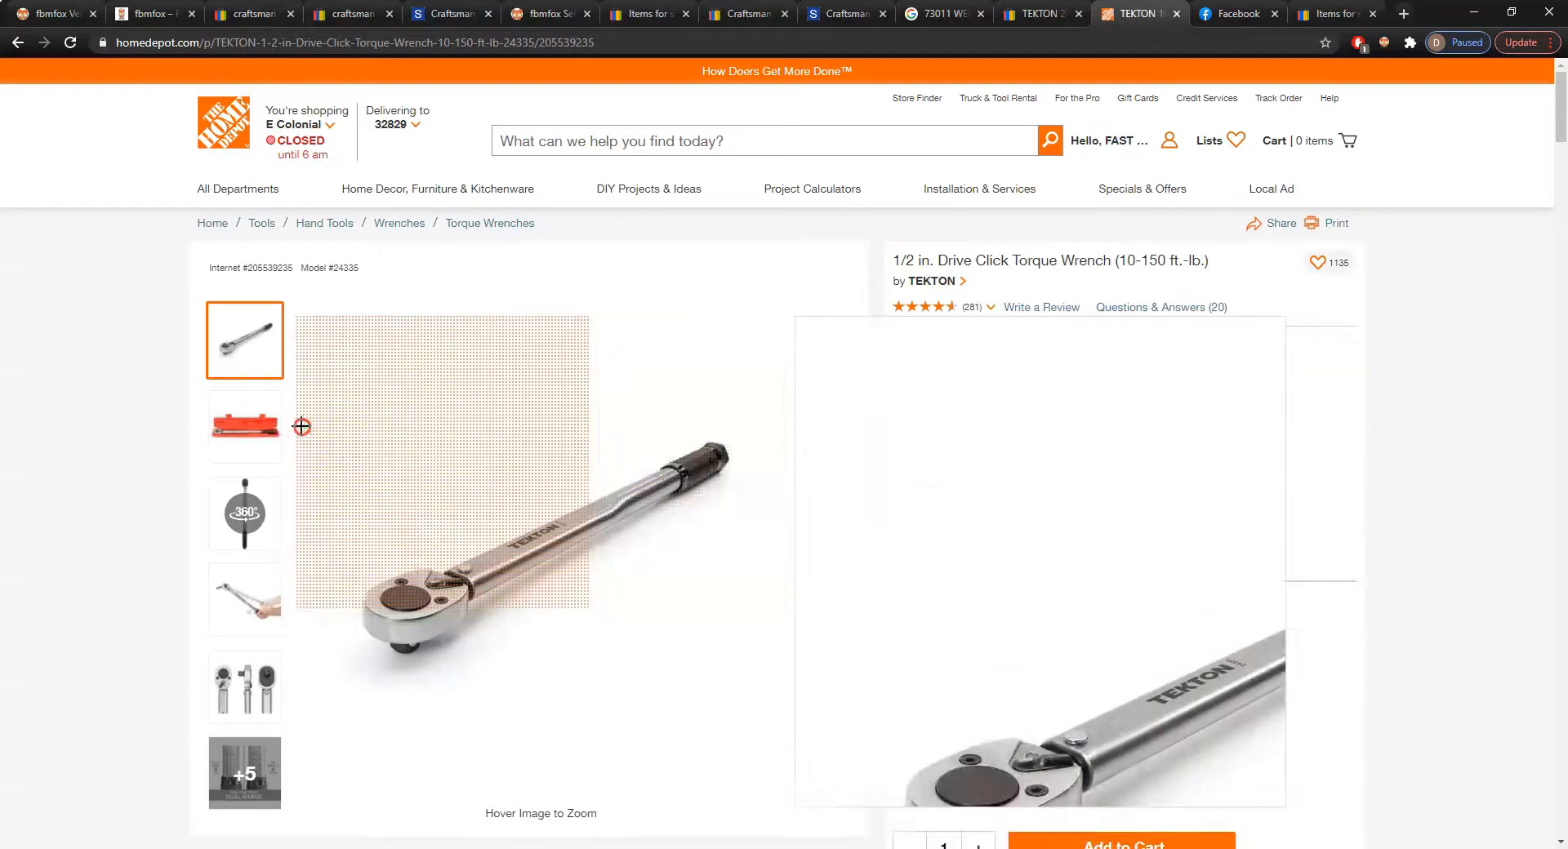
click(216, 441)
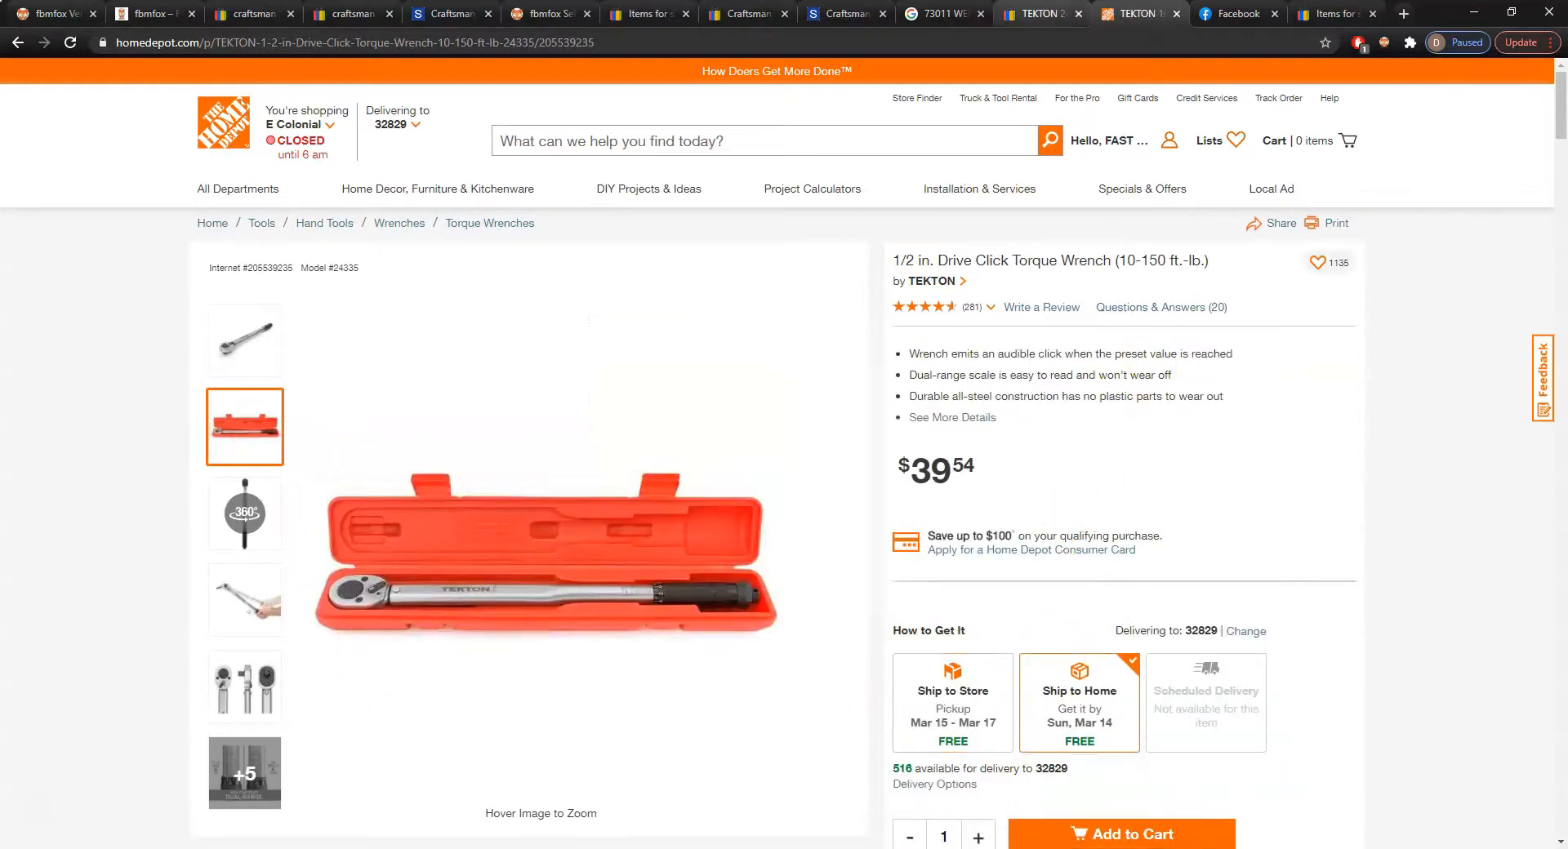
key(ctrl+shift+Tab)
click(1143, 14)
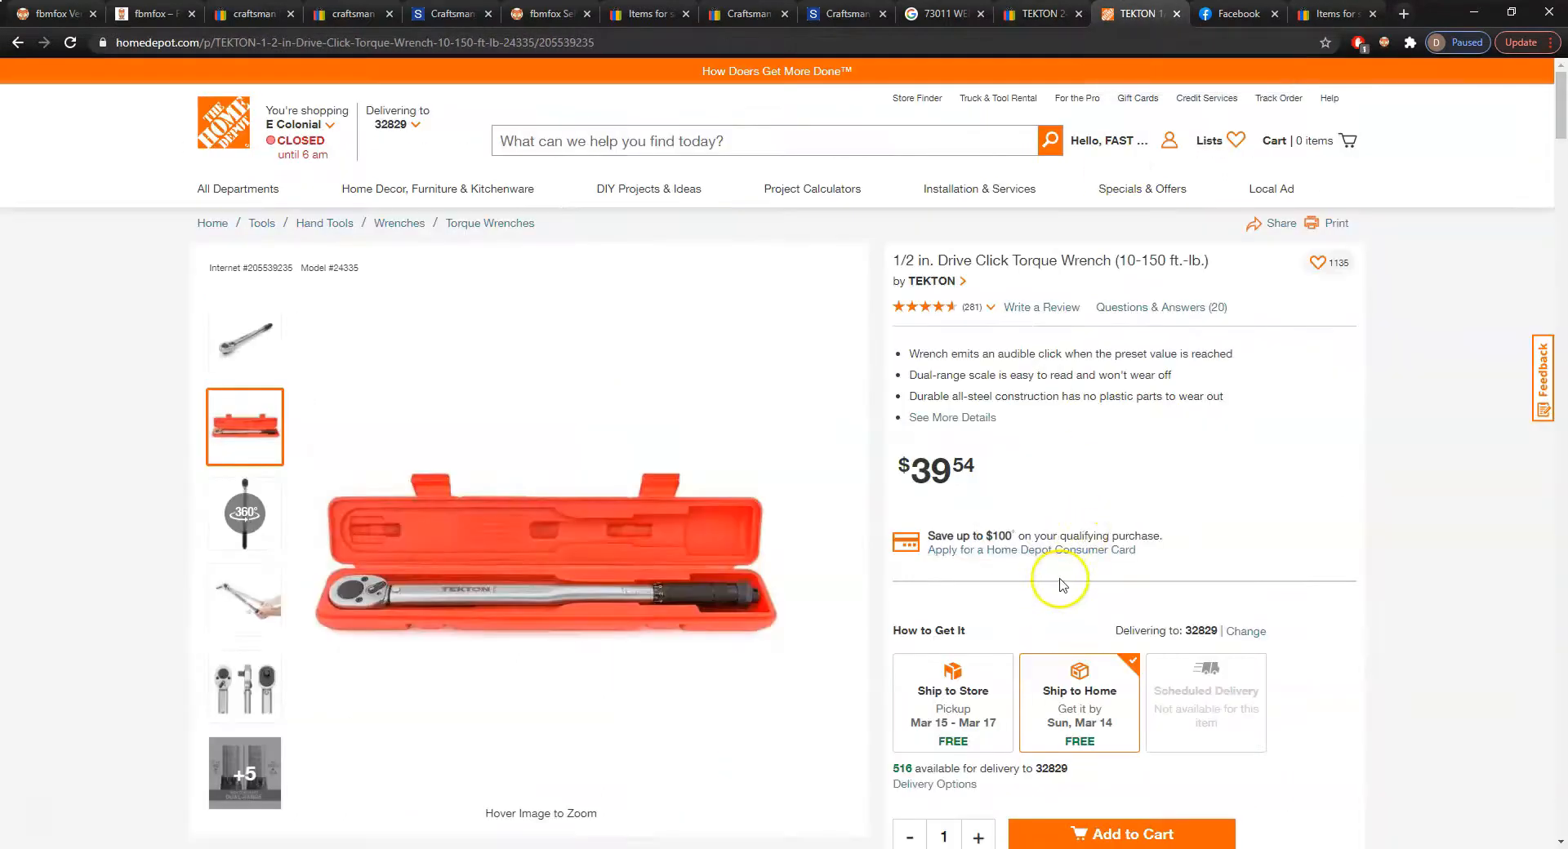
Compare Home Depot's torque wrench price and delivery terms with the eBay listing's price
scroll(1060, 584, down, 2)
double_click(939, 307)
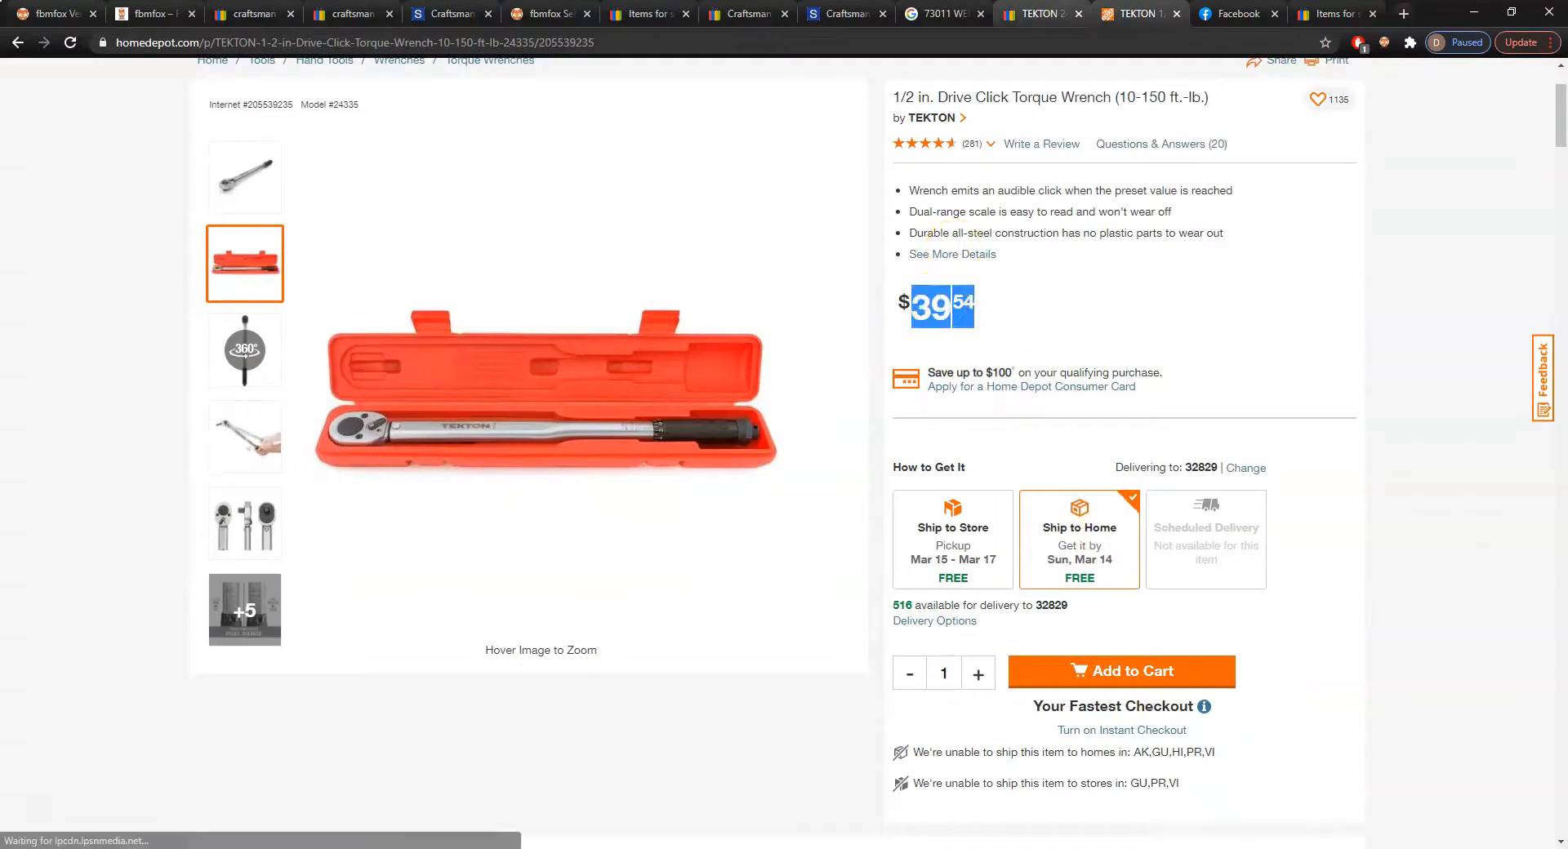
key(ctrl+shift+Tab)
click(795, 452)
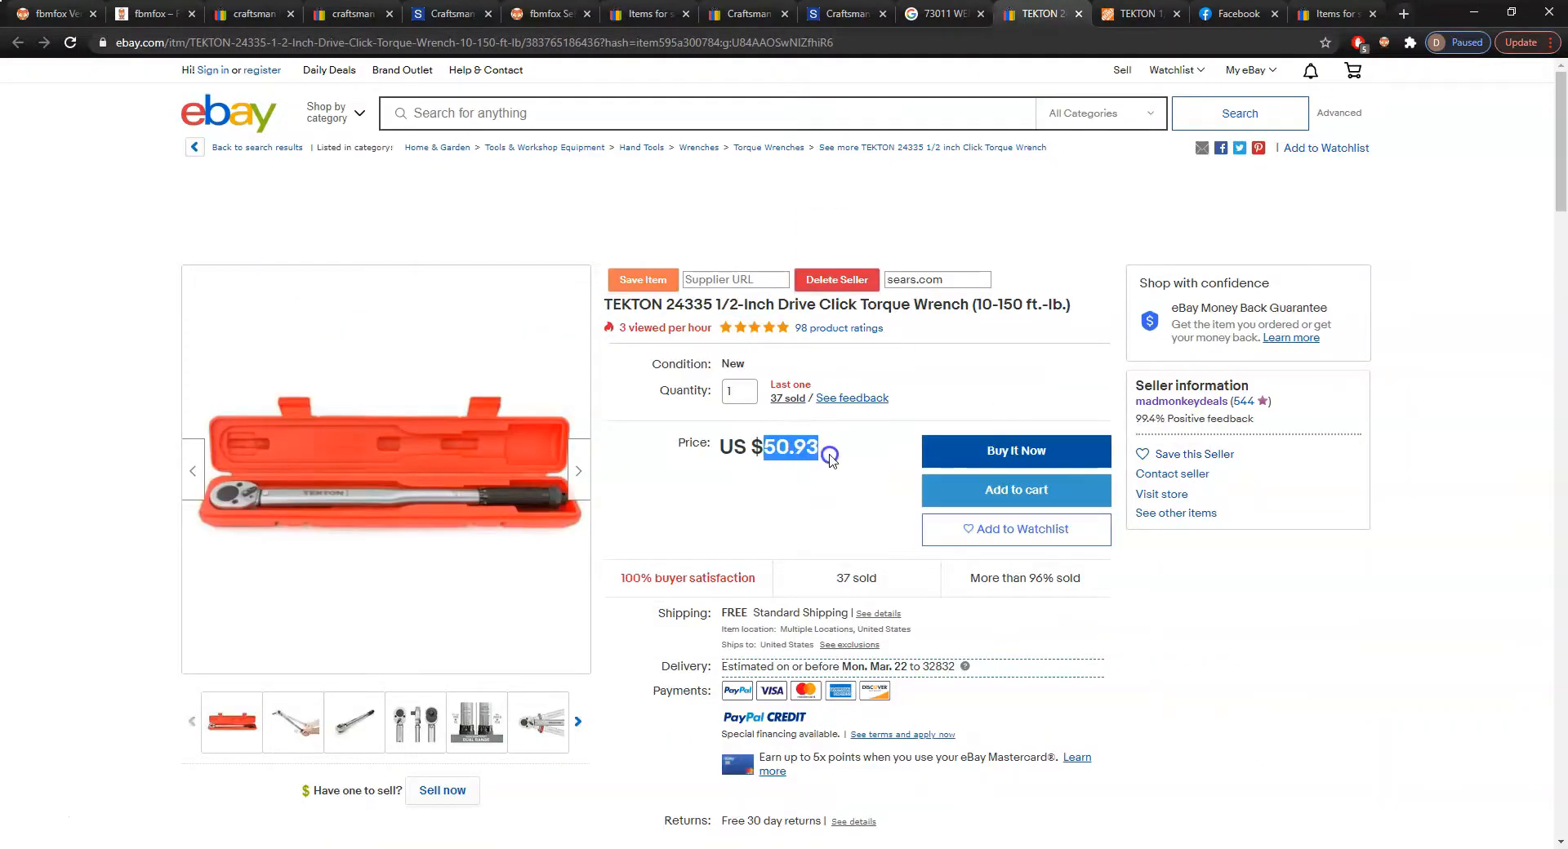
Save the TEKTON torque wrench listing in fbmfox with the Home Depot product page as its supplier URL
click(1108, 18)
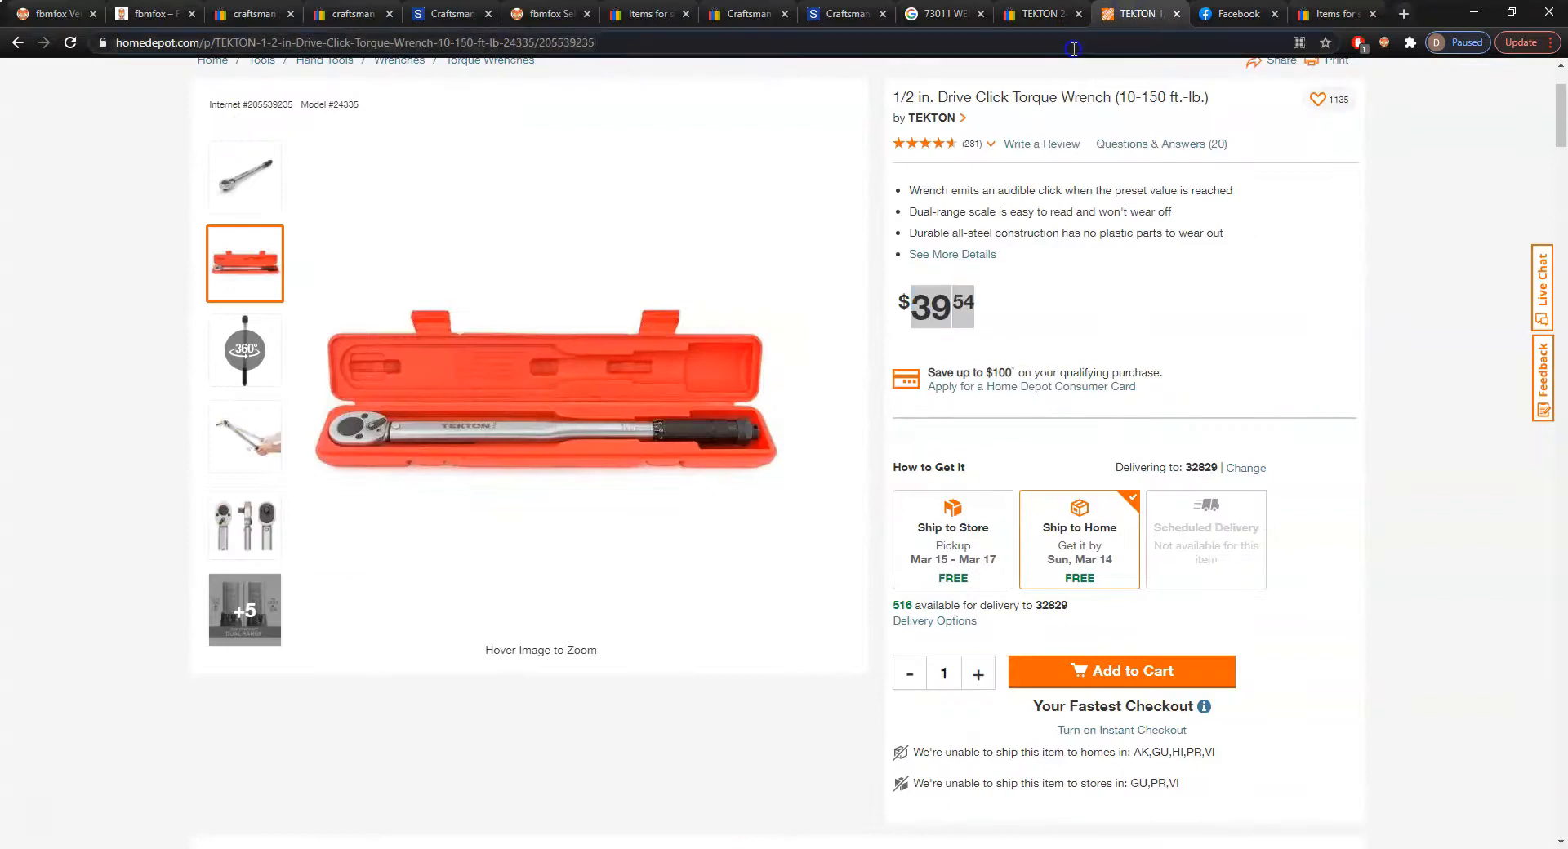
key(ctrl+l)
key(ctrl+shift+Tab)
click(752, 278)
key(ctrl+v)
click(643, 280)
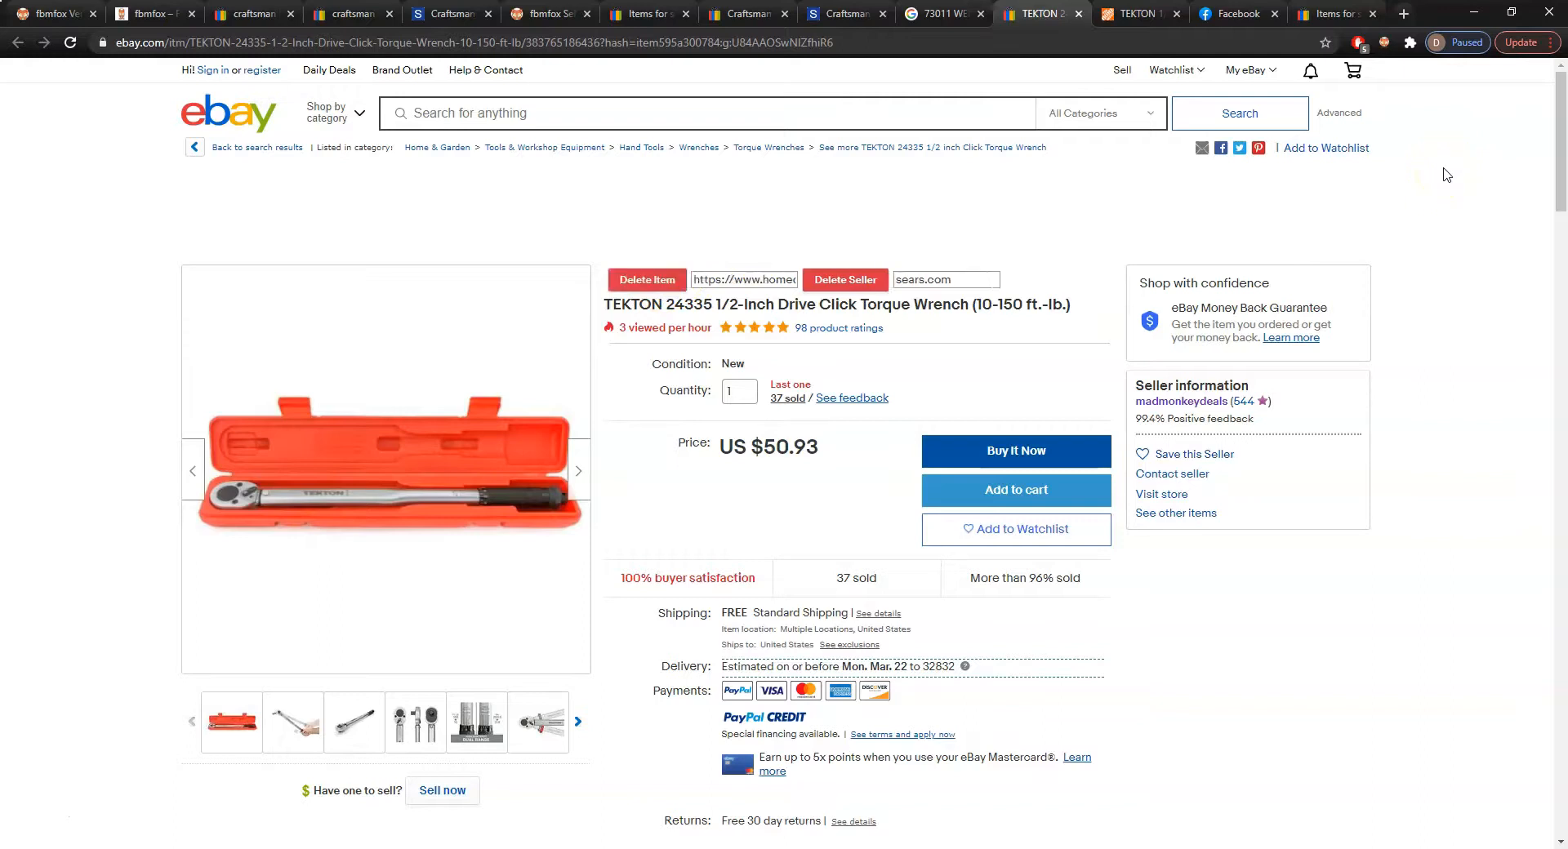
Return to the fbmfox web app and open its list of saved products
key(ctrl+Tab)
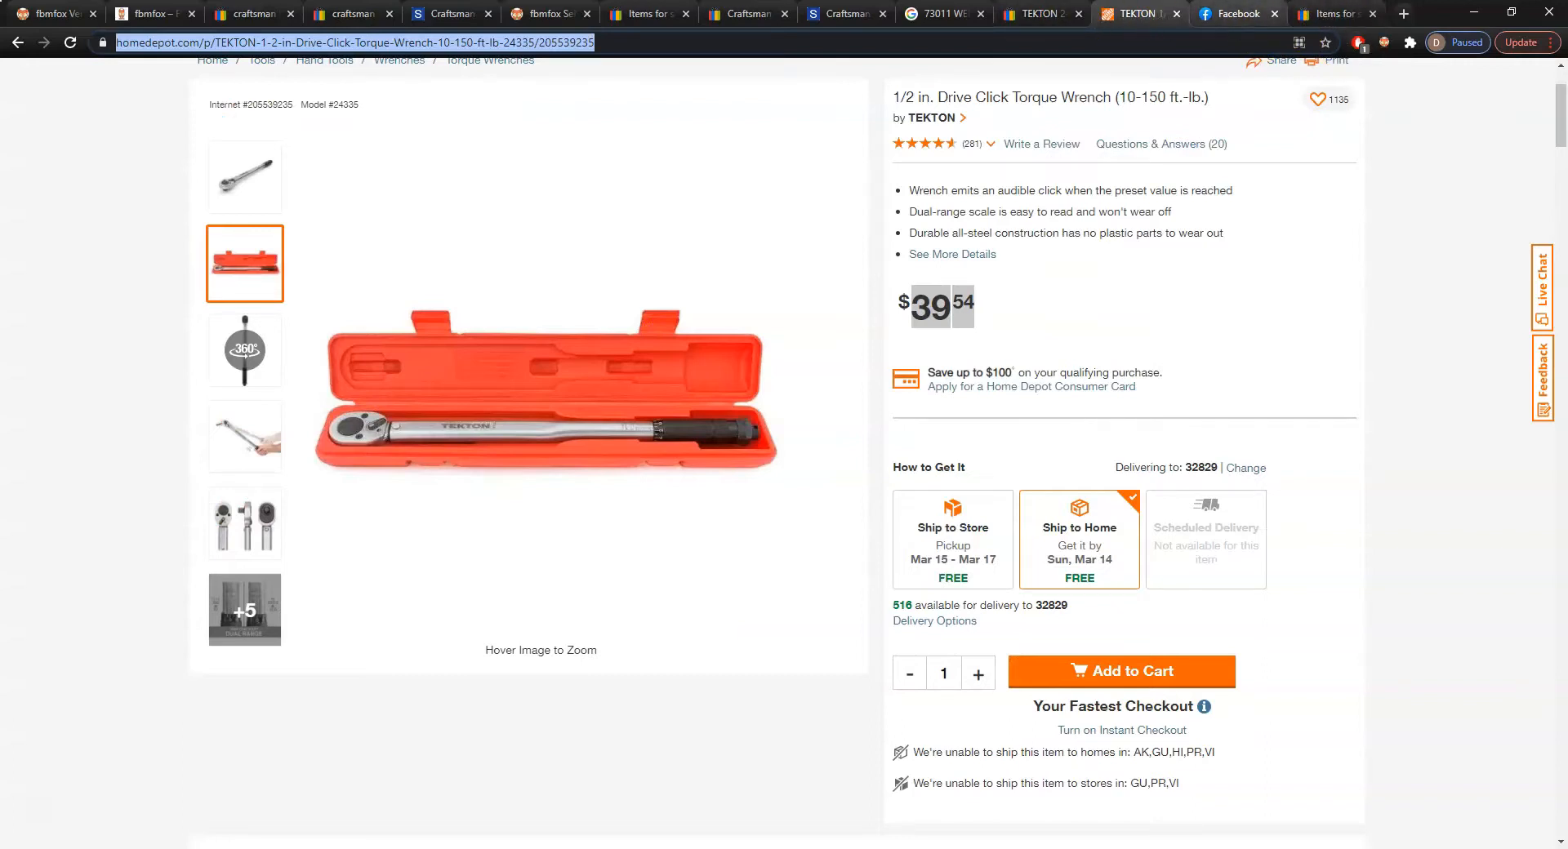
click(1036, 14)
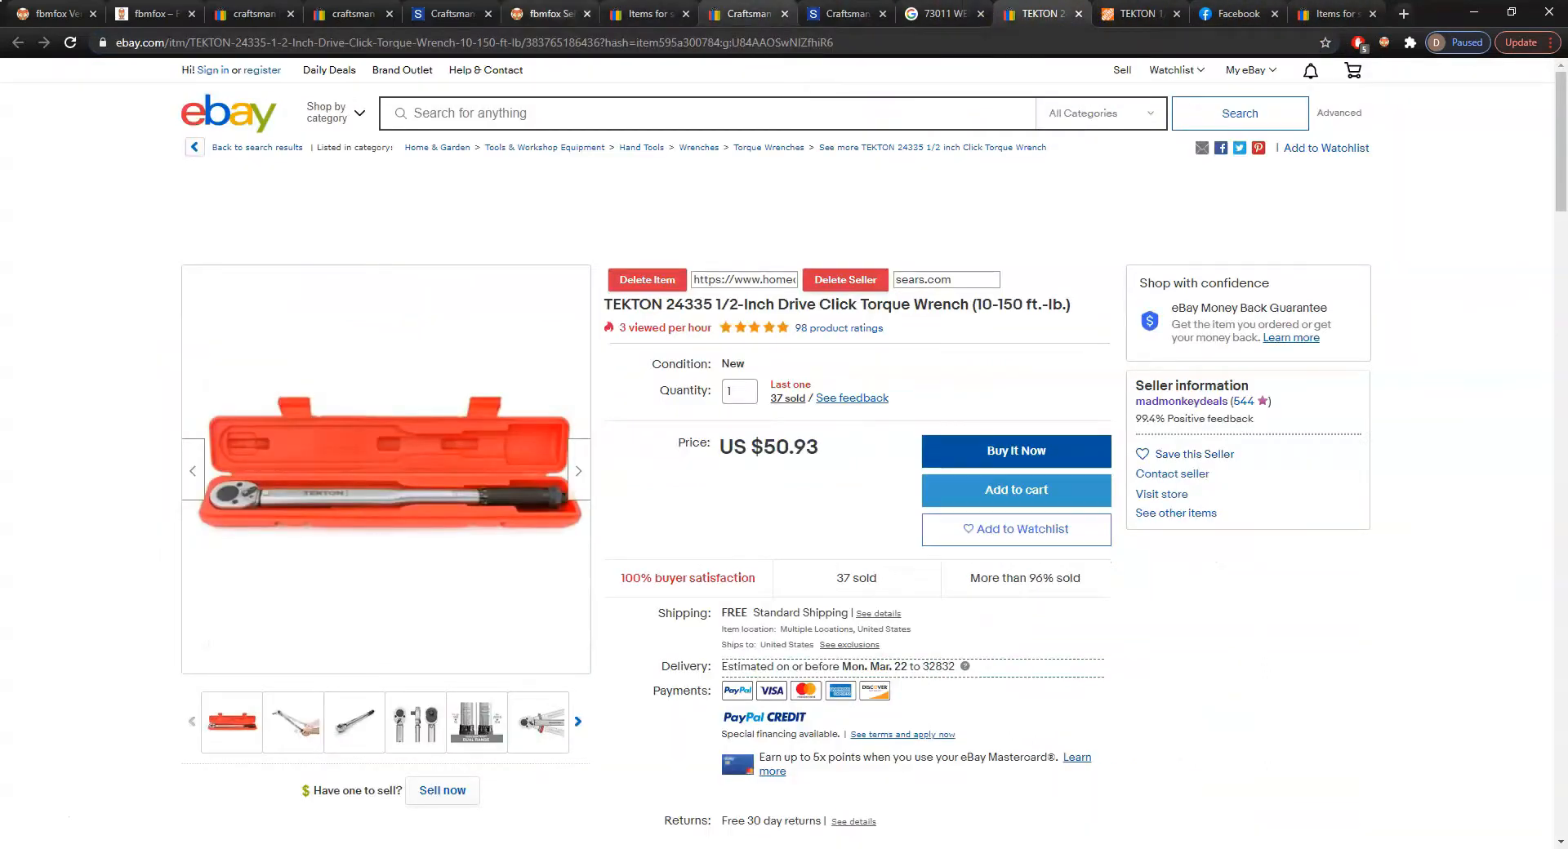
click(168, 14)
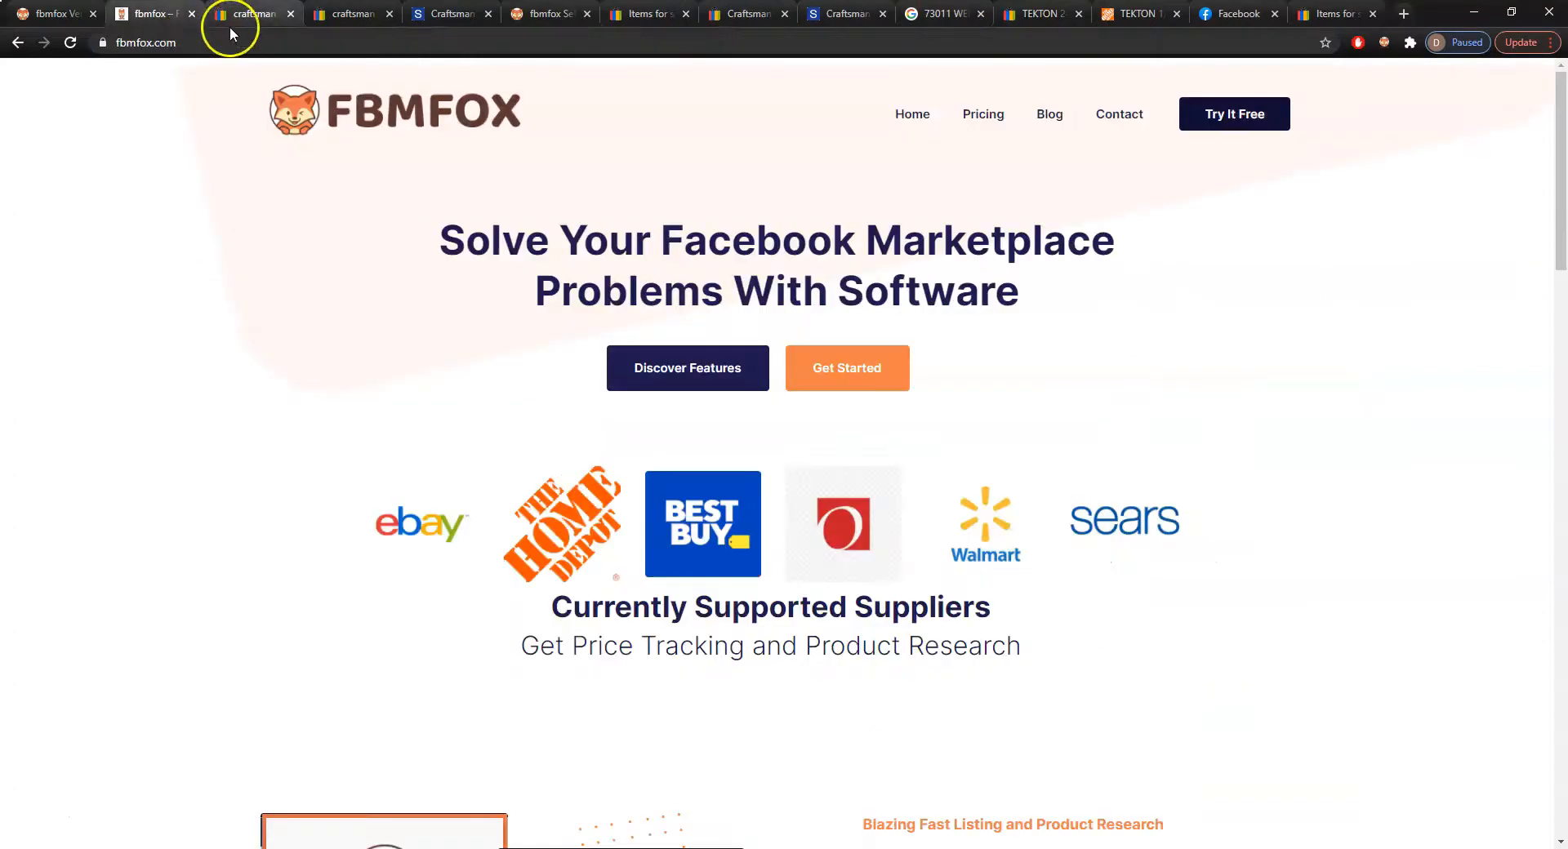
click(245, 14)
click(351, 14)
click(450, 14)
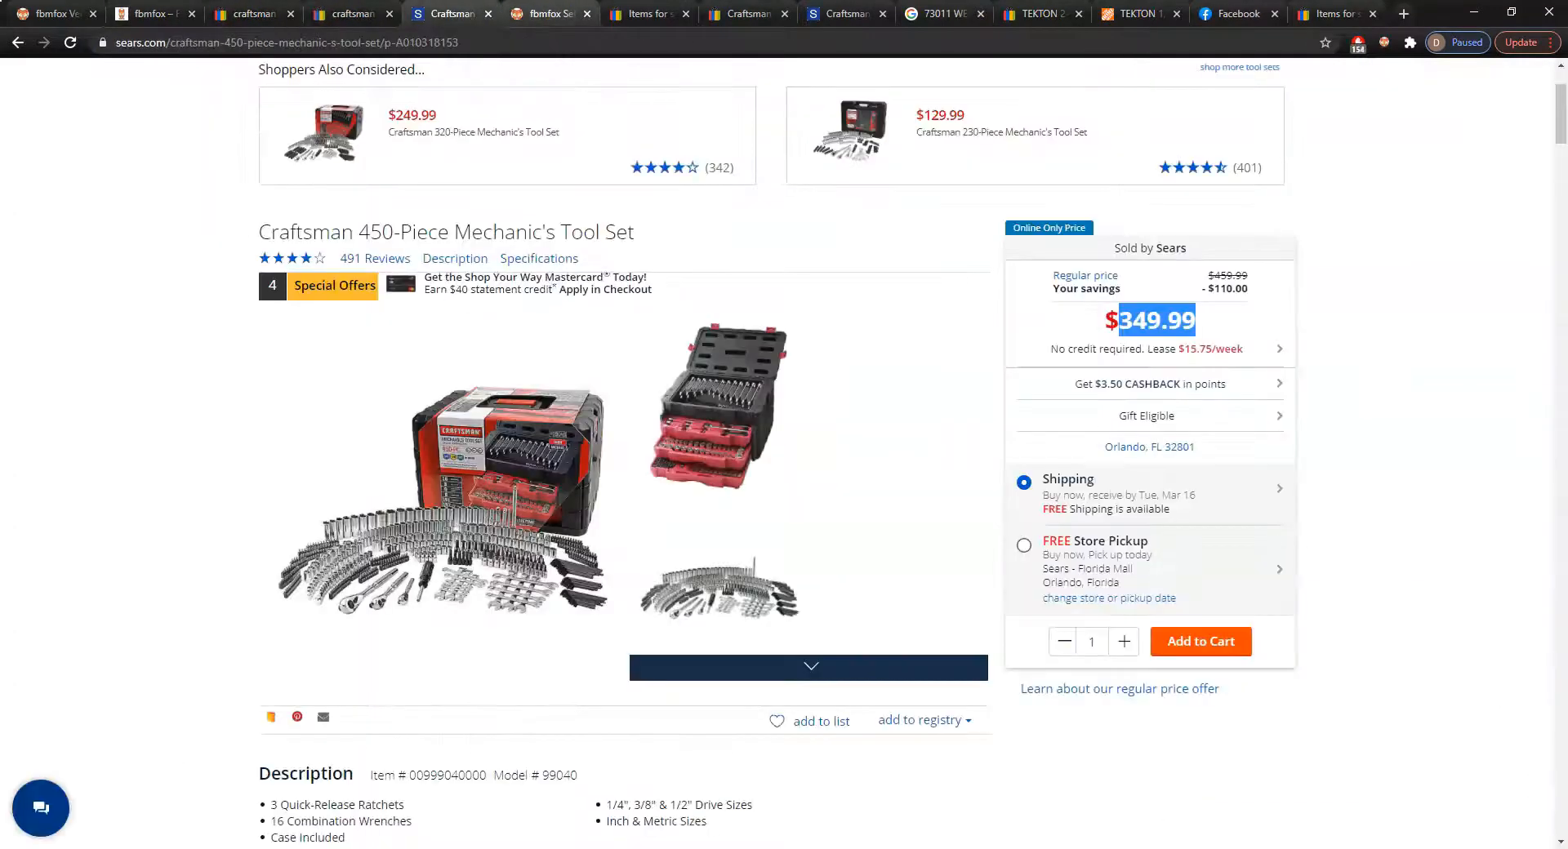
click(543, 14)
click(123, 304)
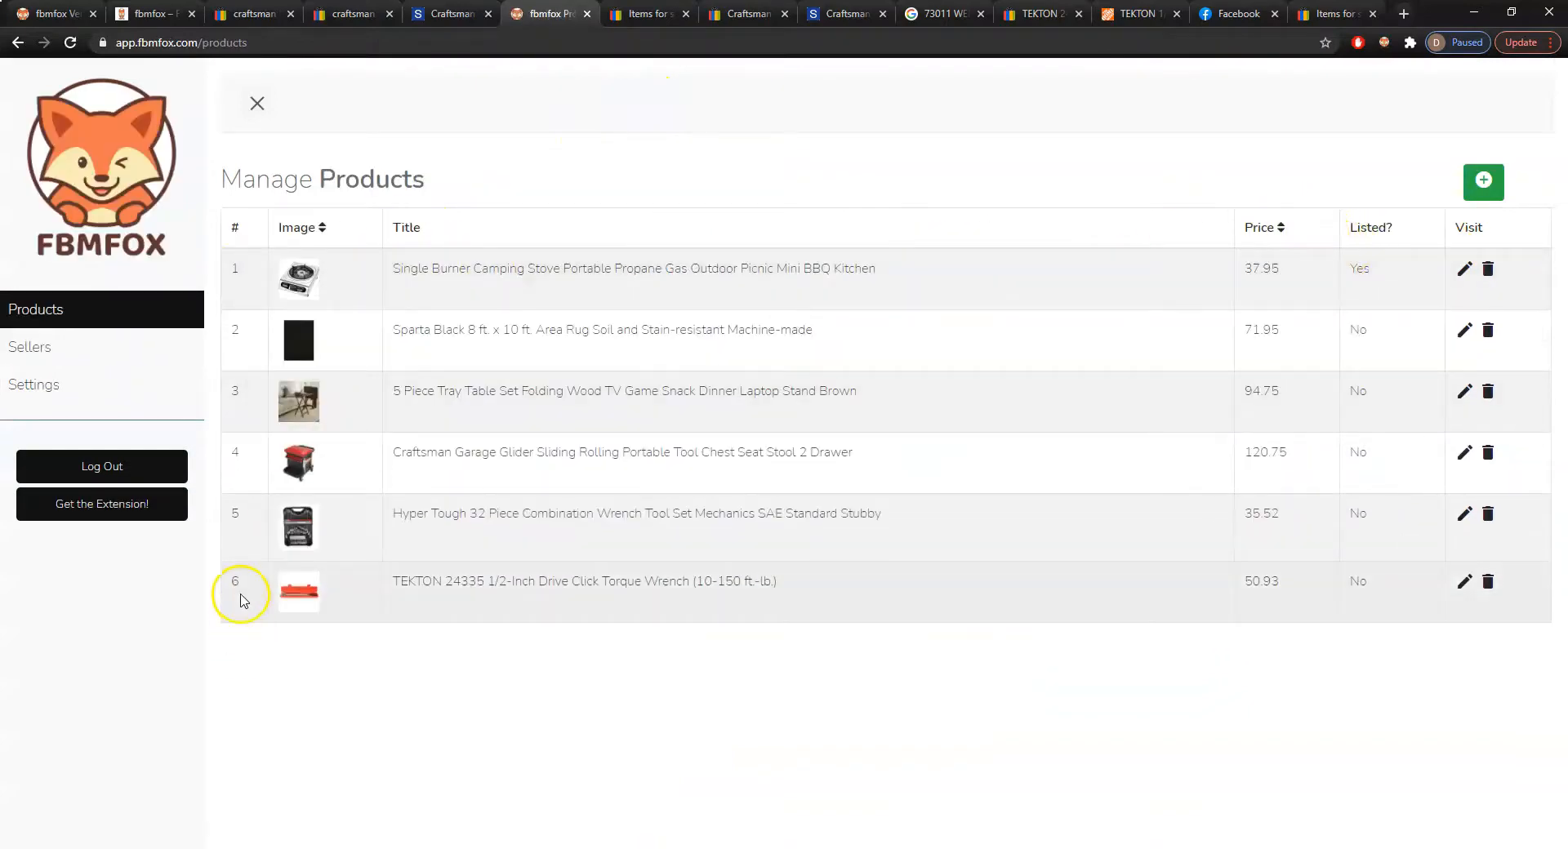
Review the saved products and the seller list in fbmfox, ending on the products list
click(1135, 731)
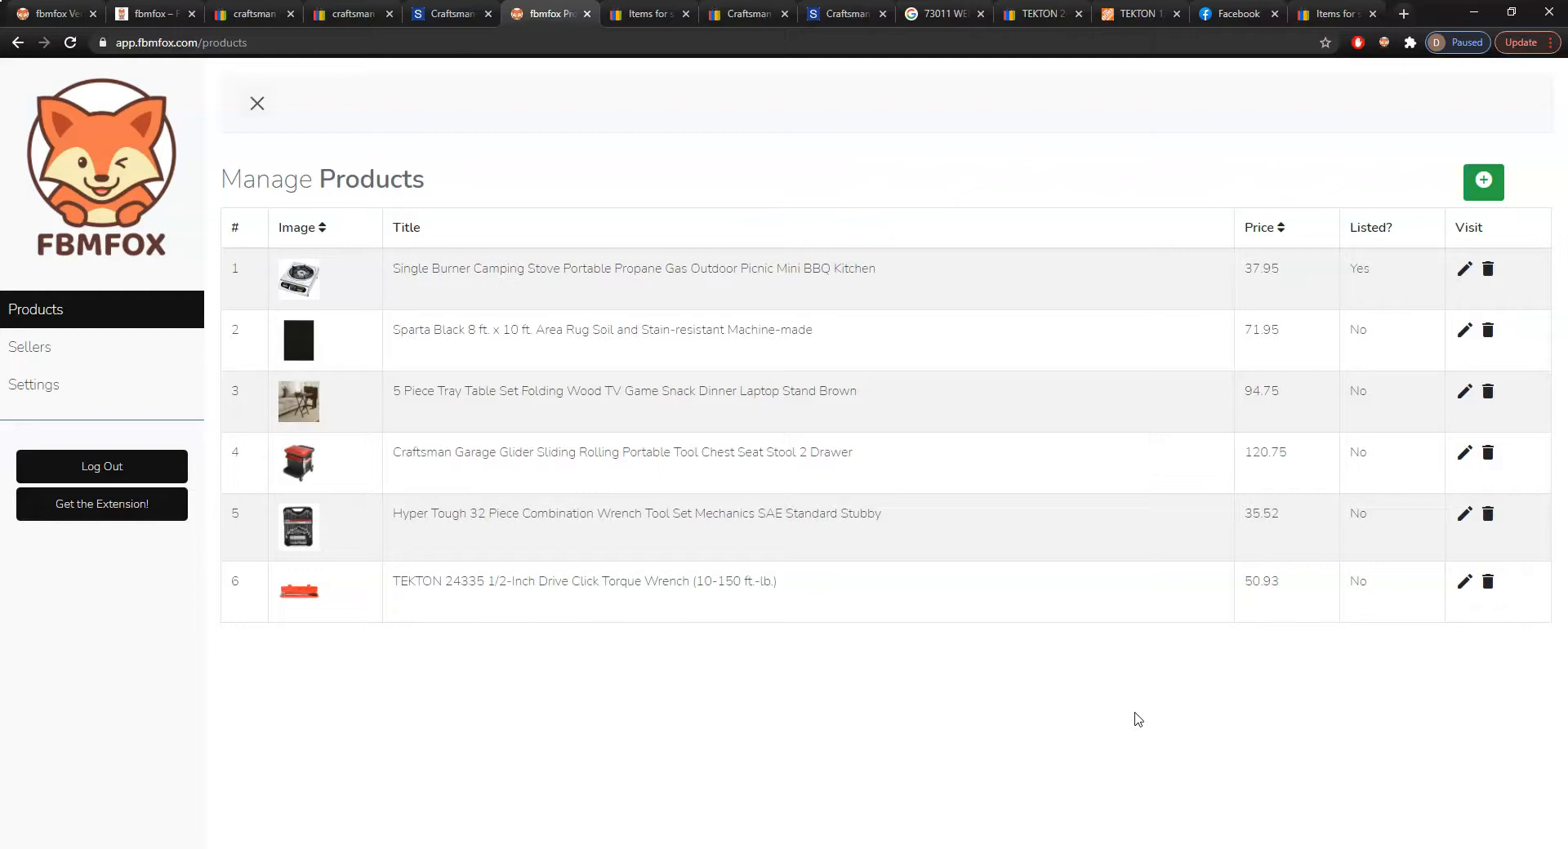
click(353, 14)
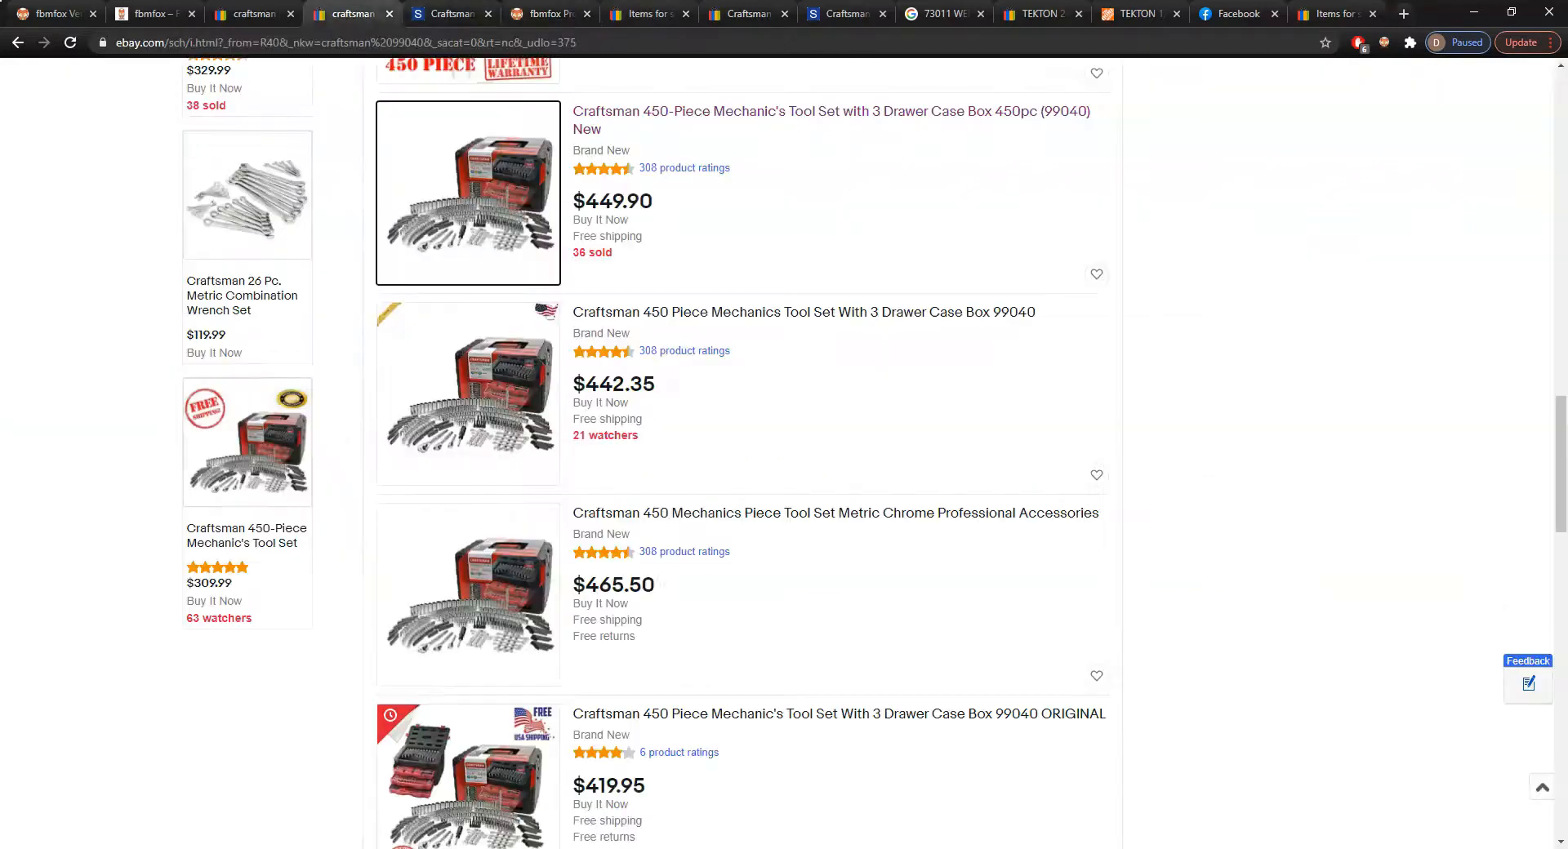
click(549, 14)
click(670, 393)
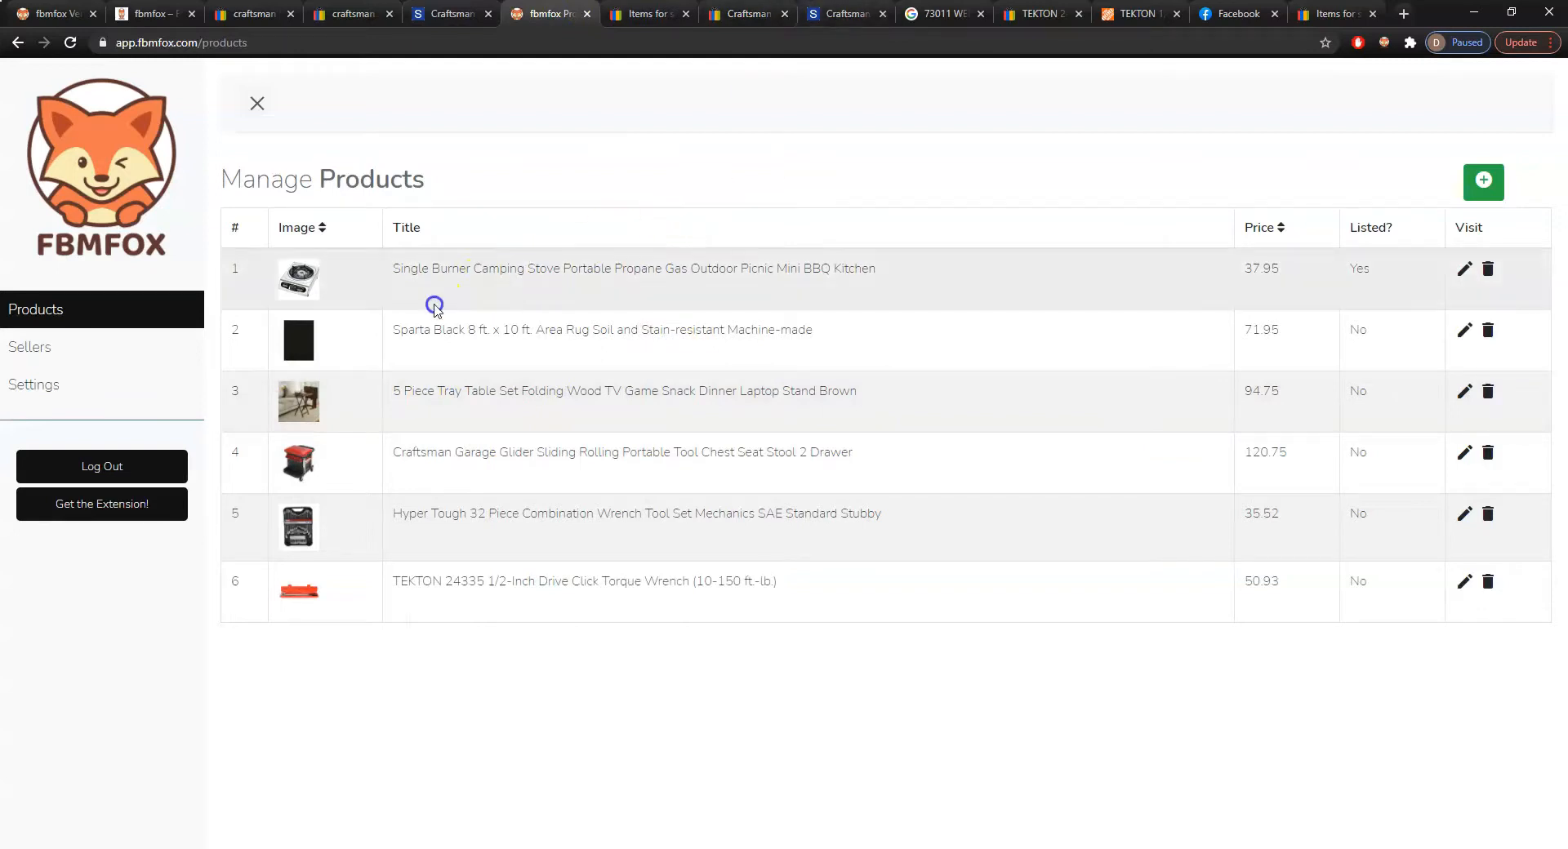
click(199, 345)
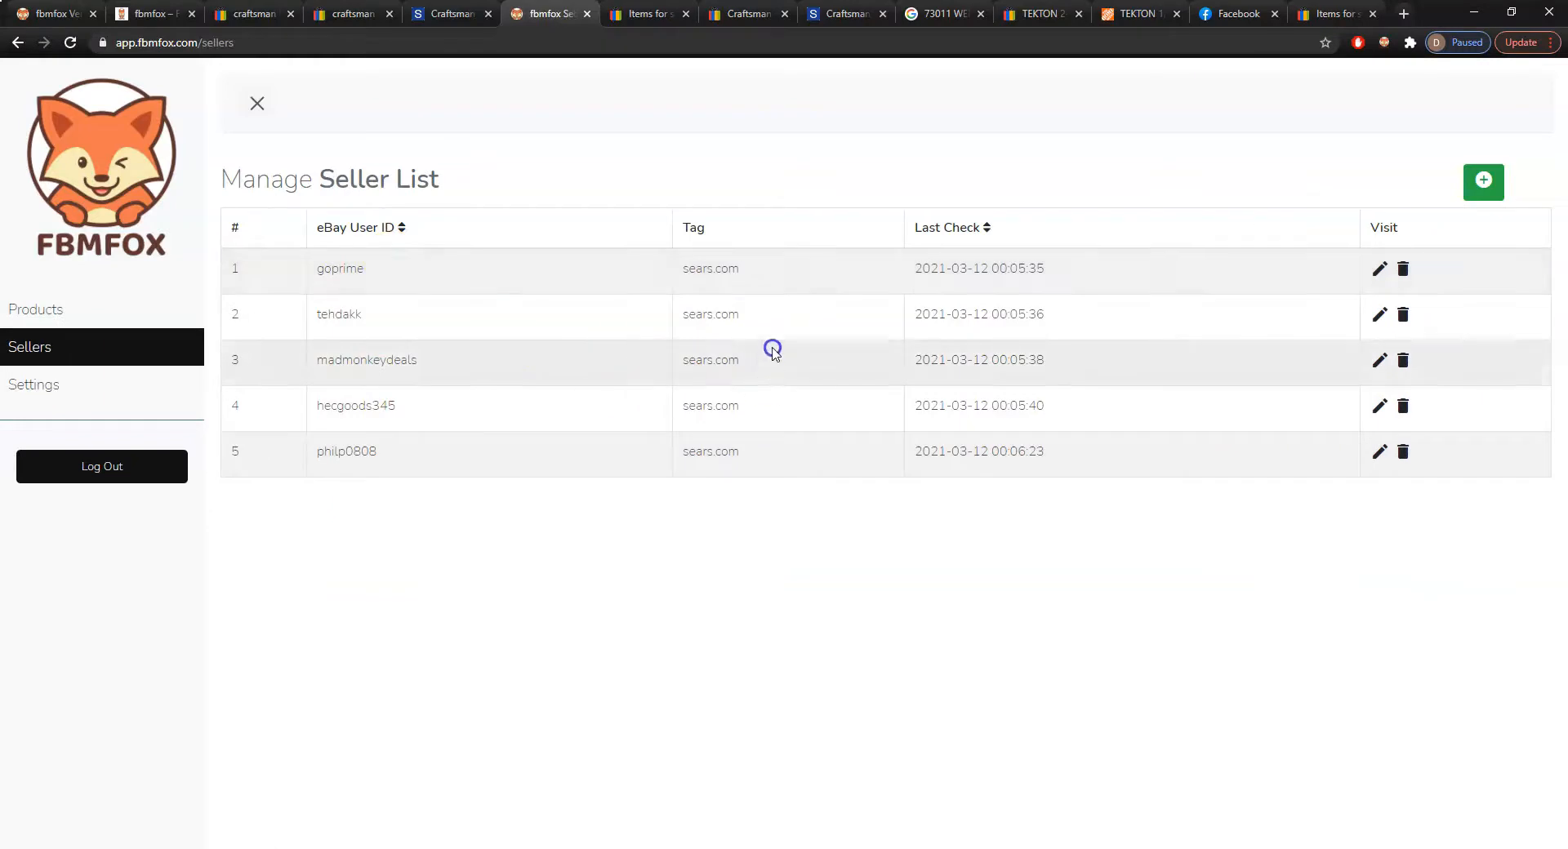
click(123, 317)
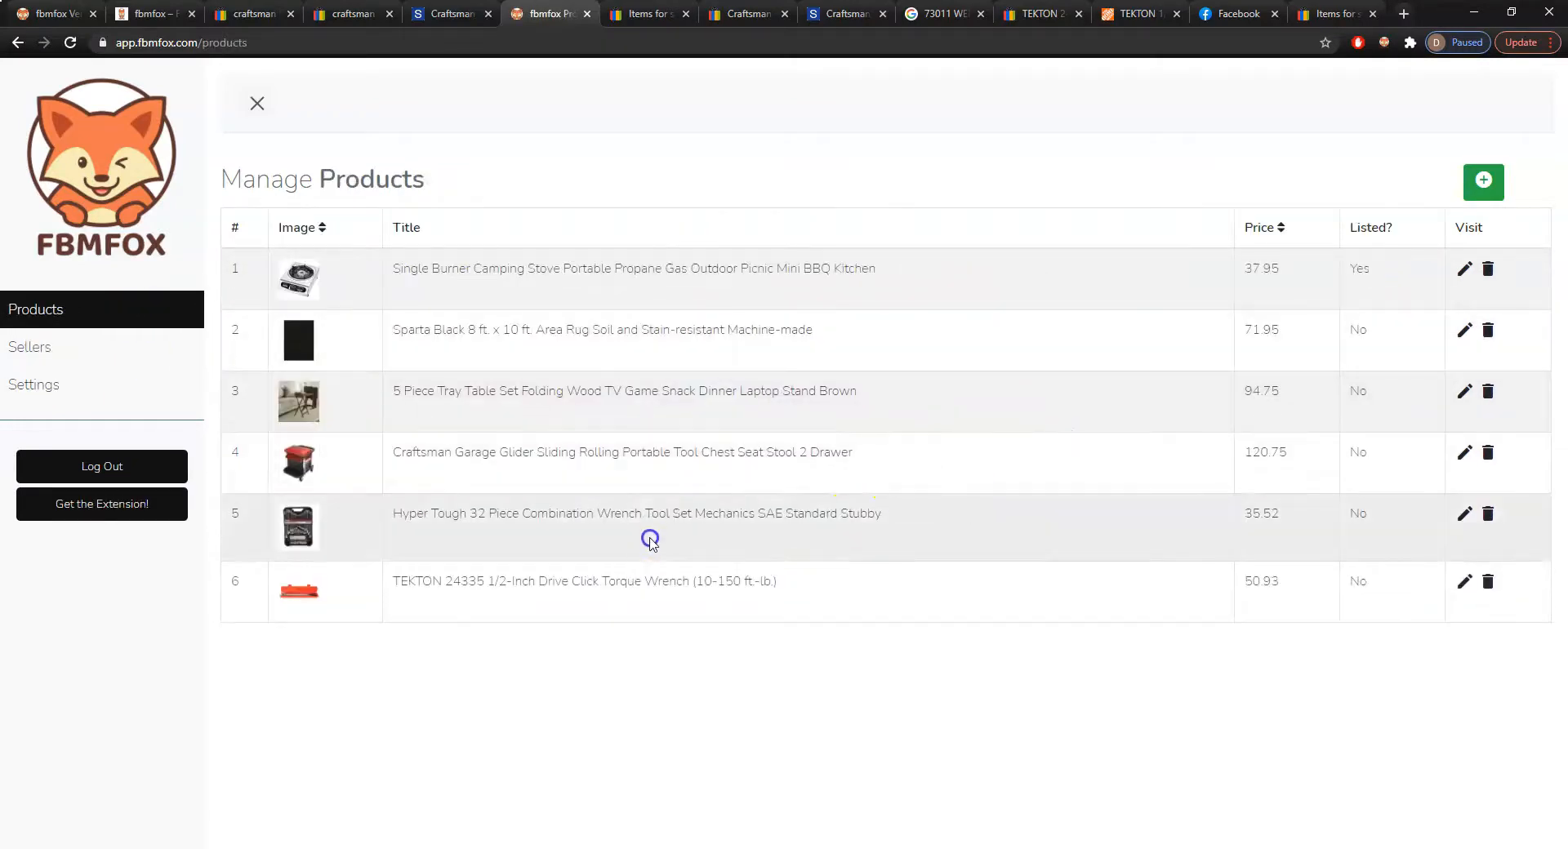